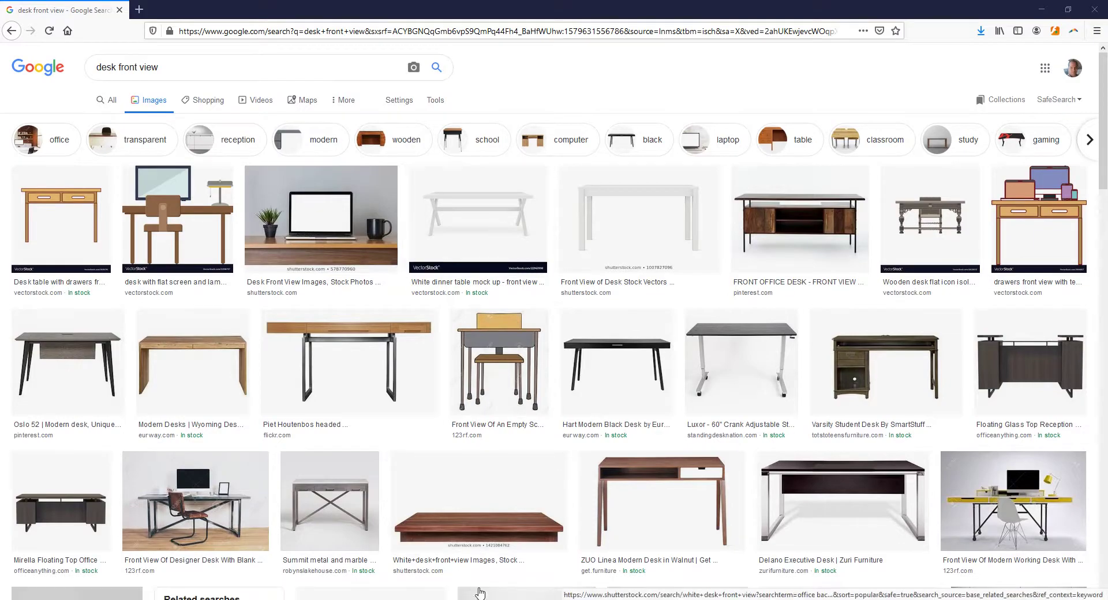
left_click(524, 562)
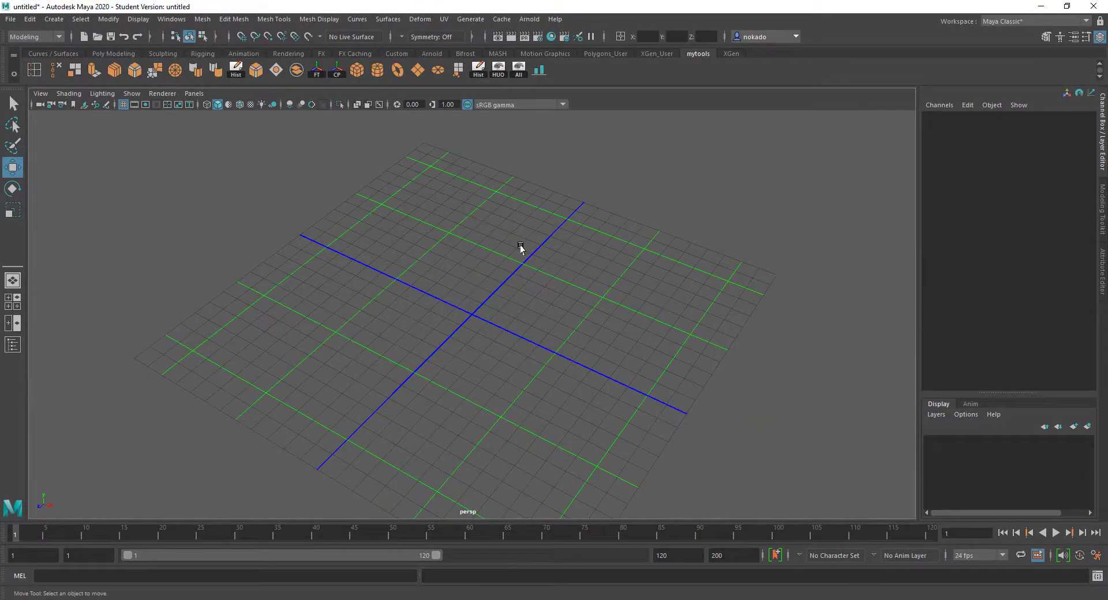
left_click_drag(520, 244, 521, 232, "alt")
key("alt+Tab")
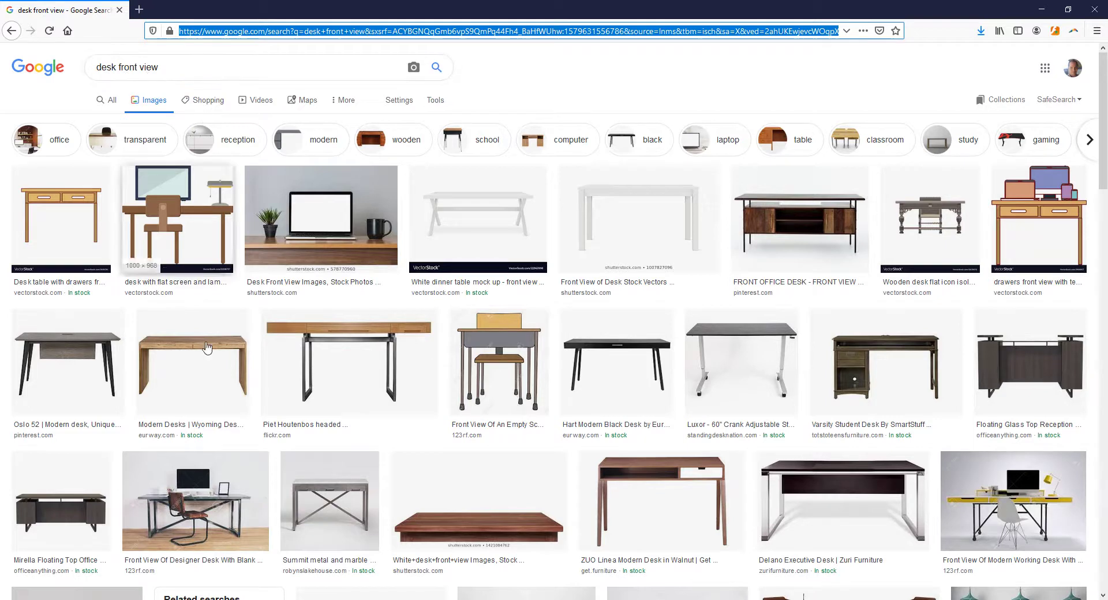
Look through the desk front view image results in the browser, previewing the Oslo 52 desk and the Stow & Davis desk.
left_click(100, 353)
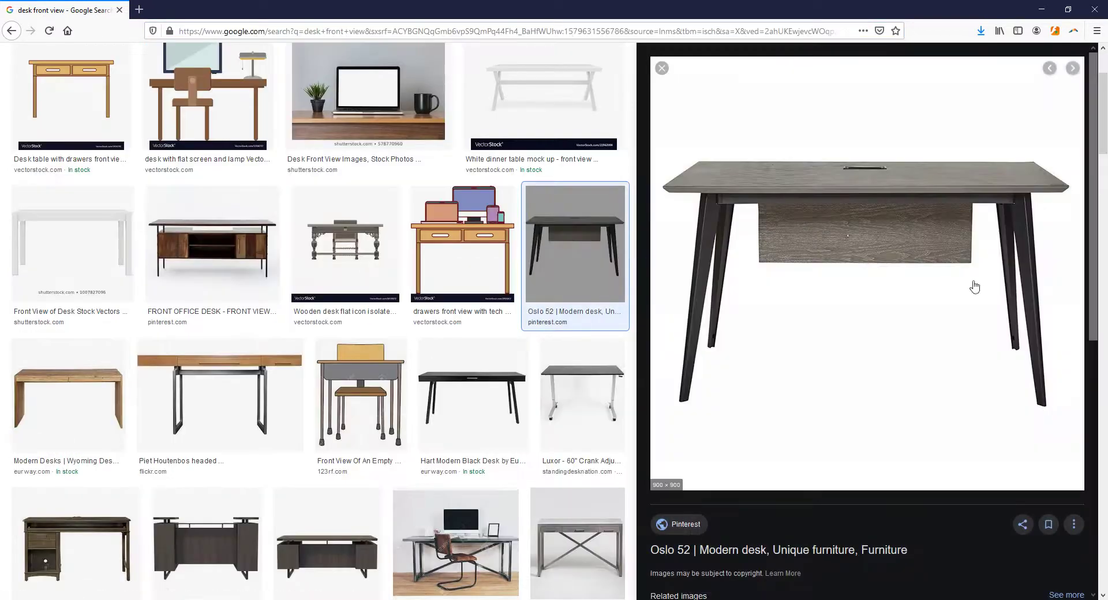
left_click(662, 68)
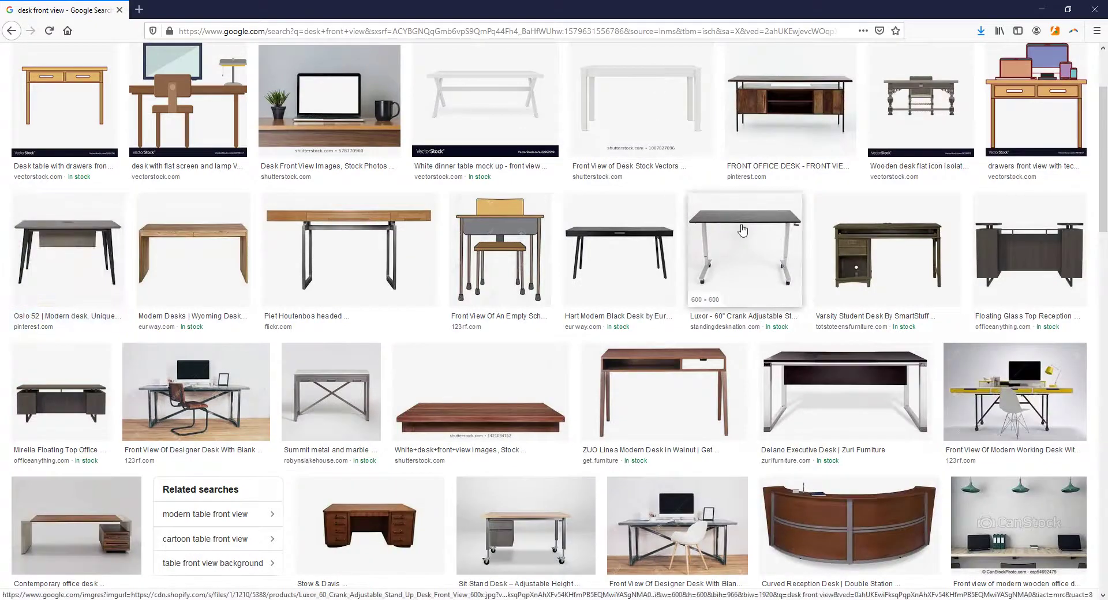
scroll(620, 321, "down", 2)
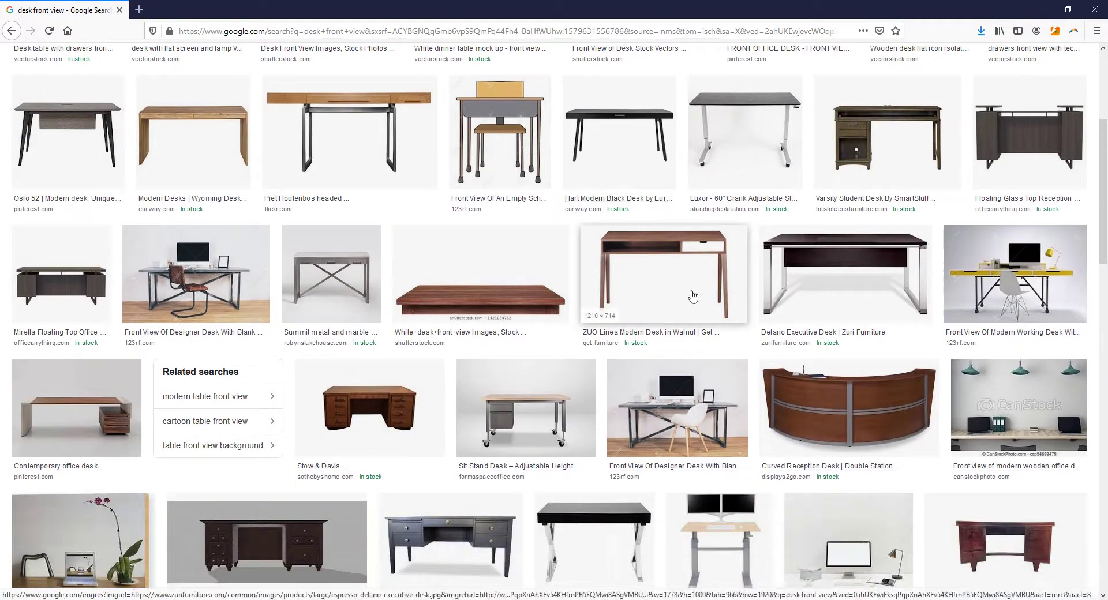
scroll(426, 305, "up", 1)
scroll(426, 306, "down", 2)
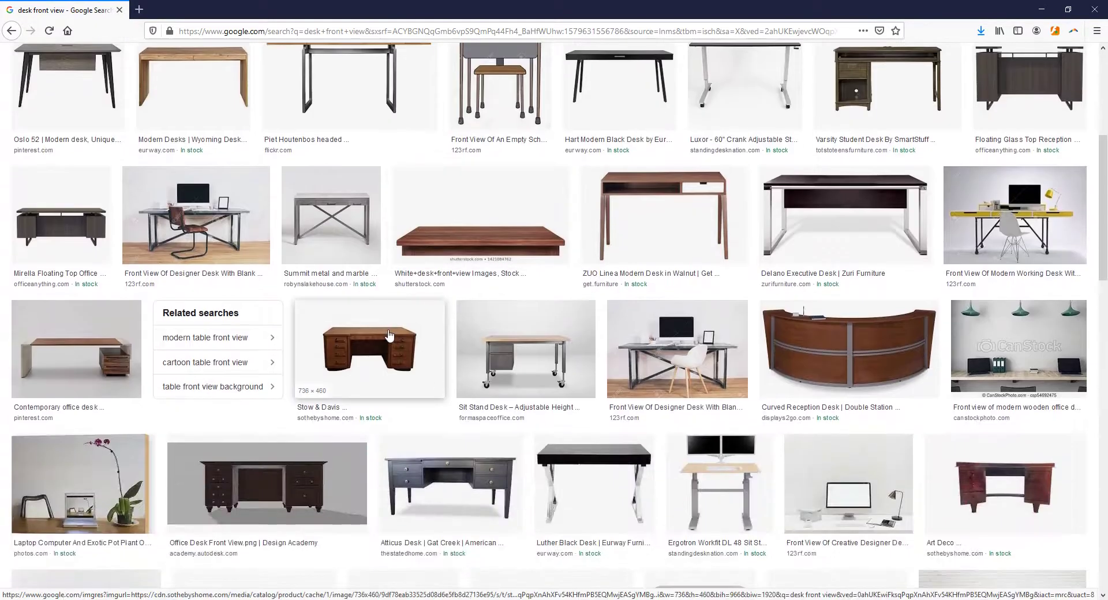
left_click(386, 340)
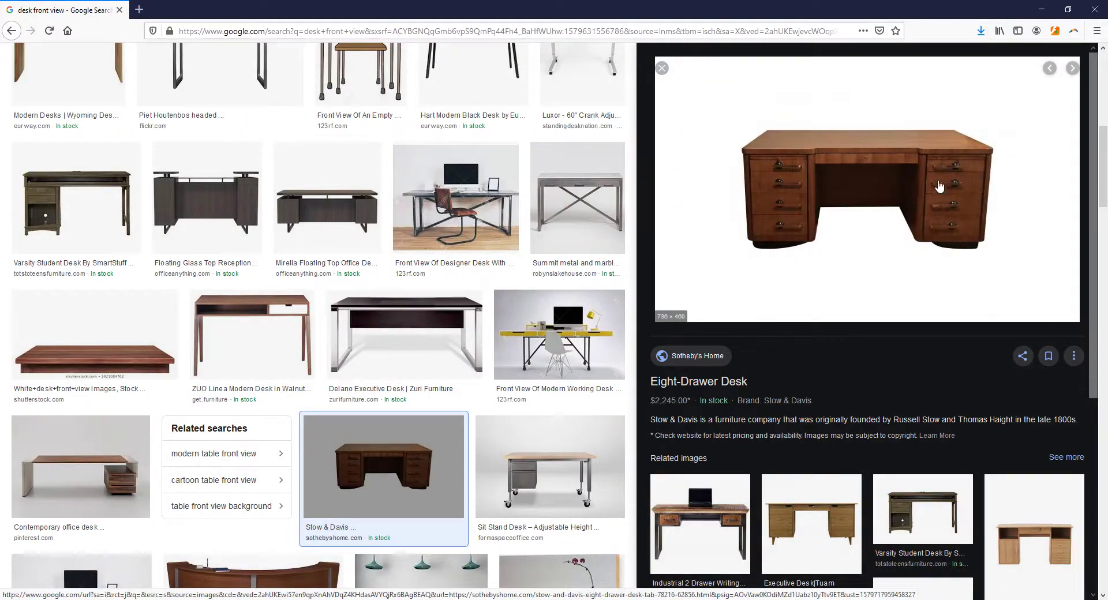
left_click(662, 68)
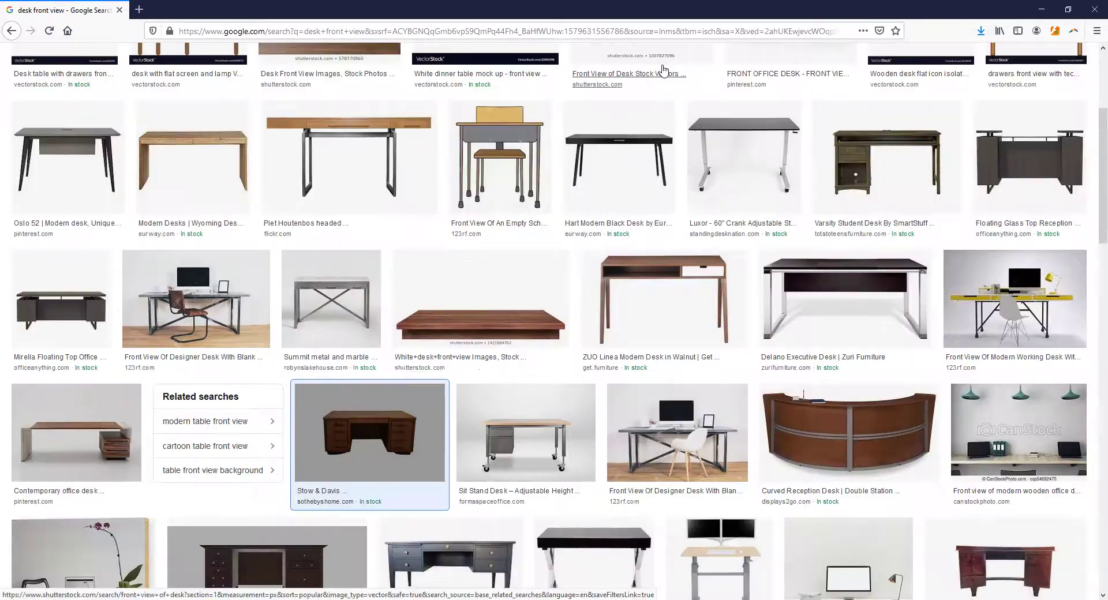
scroll(706, 316, "up", 4)
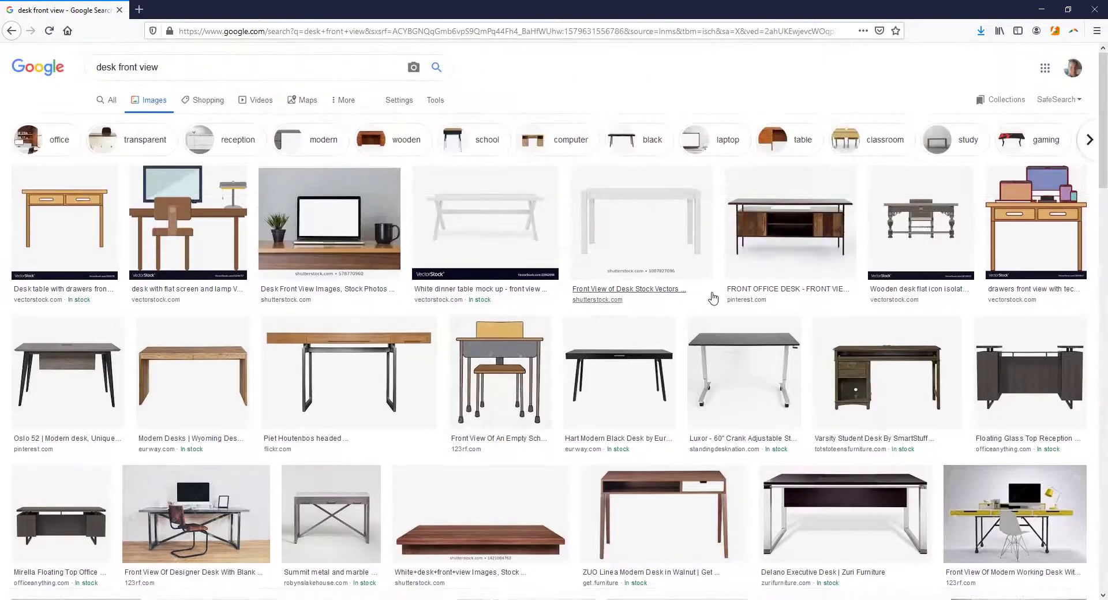
Switch to Maya and orbit the perspective view to look down on the empty grid at an angle.
left_click(496, 554)
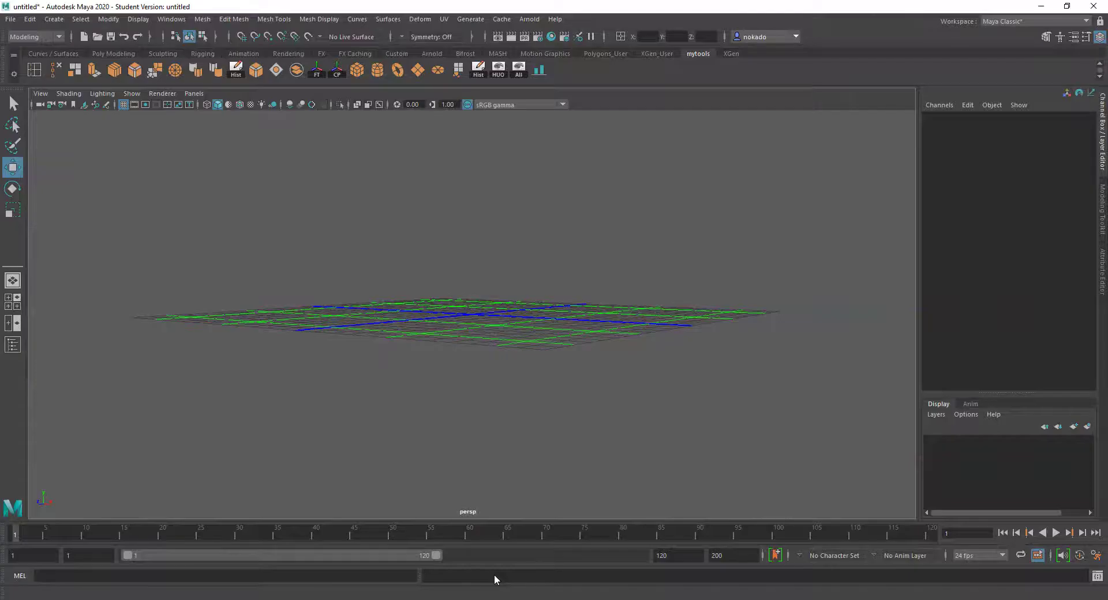
scroll(470, 257, "up", 3)
left_click_drag(481, 250, 468, 273, "alt")
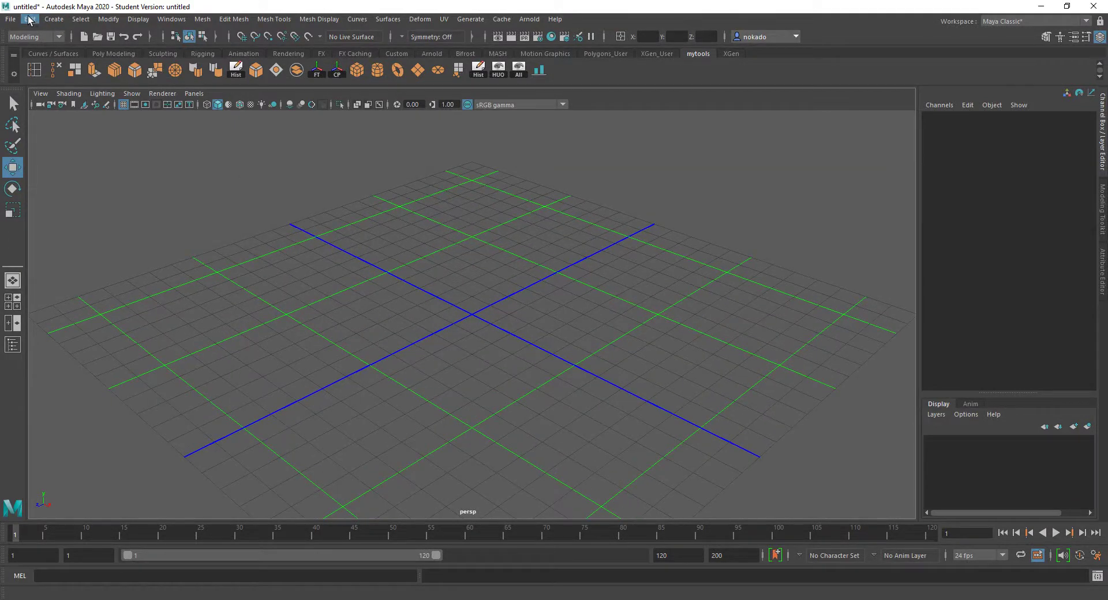
Import Commercial-Photography-Product-27.jpg from the maya\2020\reference images folder as an image plane in the perspective view.
left_click(88, 106)
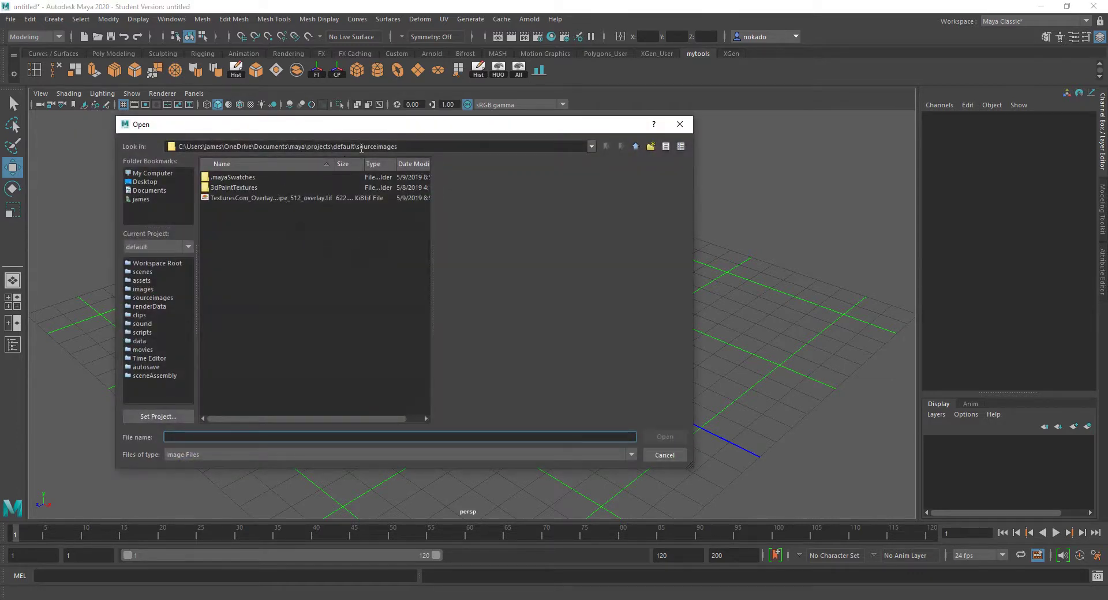
left_click_drag(308, 148, 544, 157)
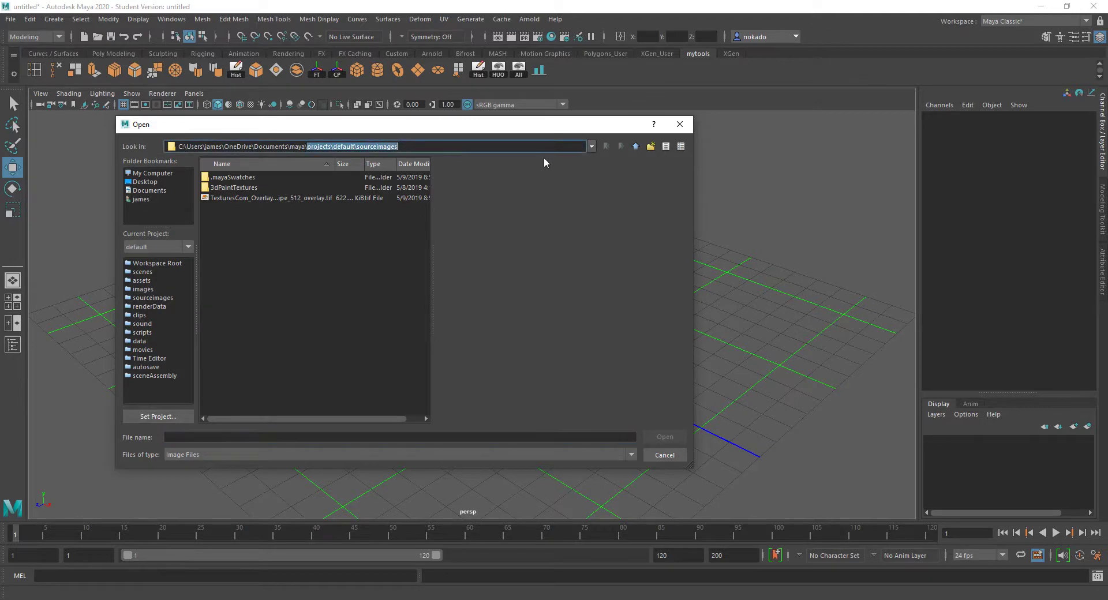
key("BackSpace")
key("Return")
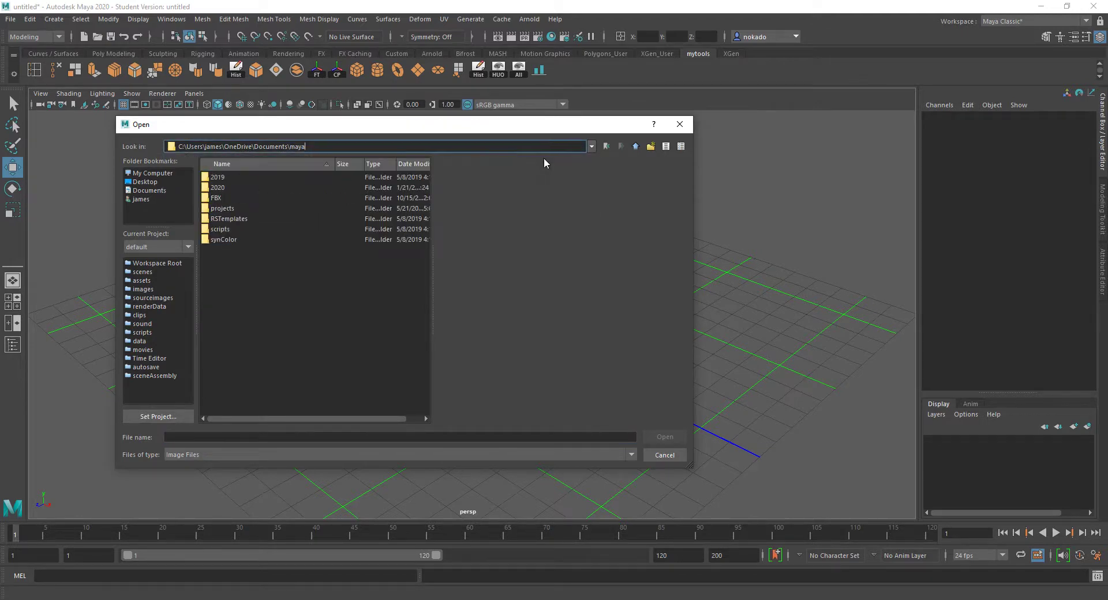
left_click(398, 188)
double_click(398, 188)
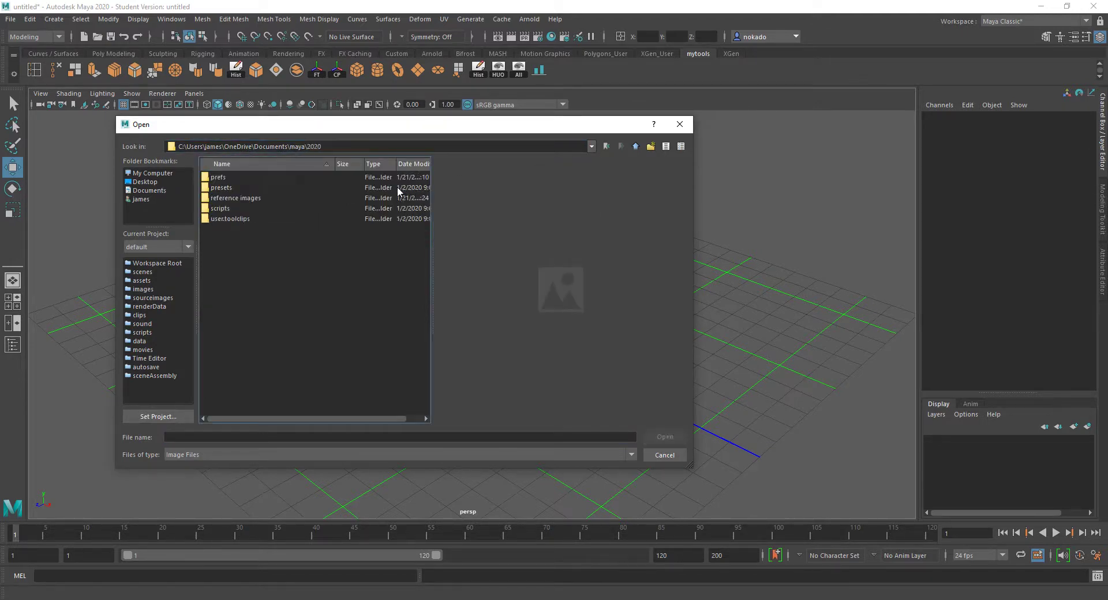
double_click(263, 199)
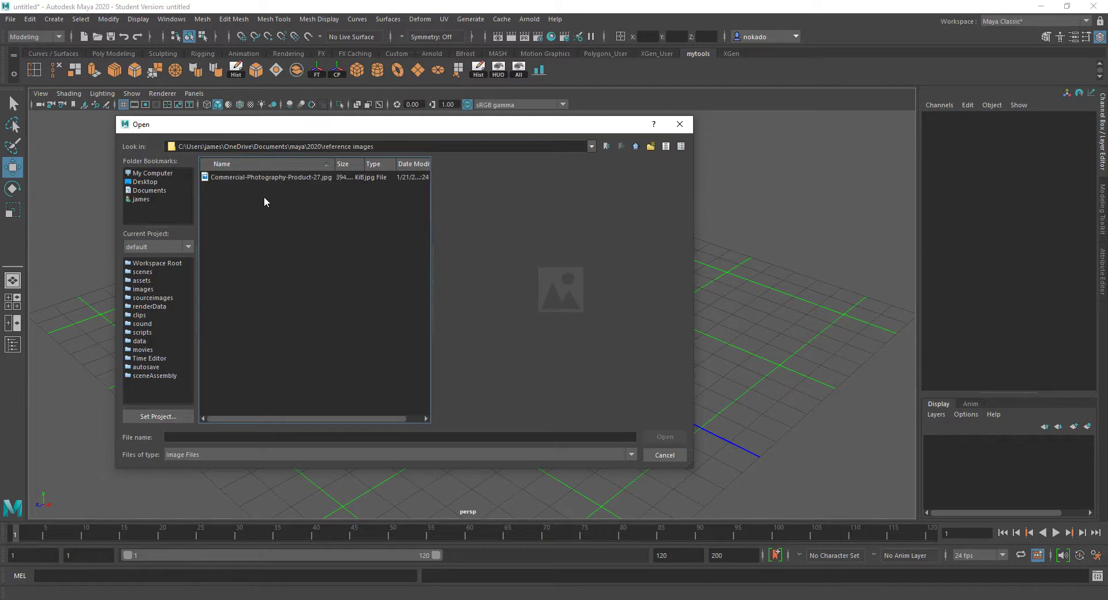
left_click(331, 177)
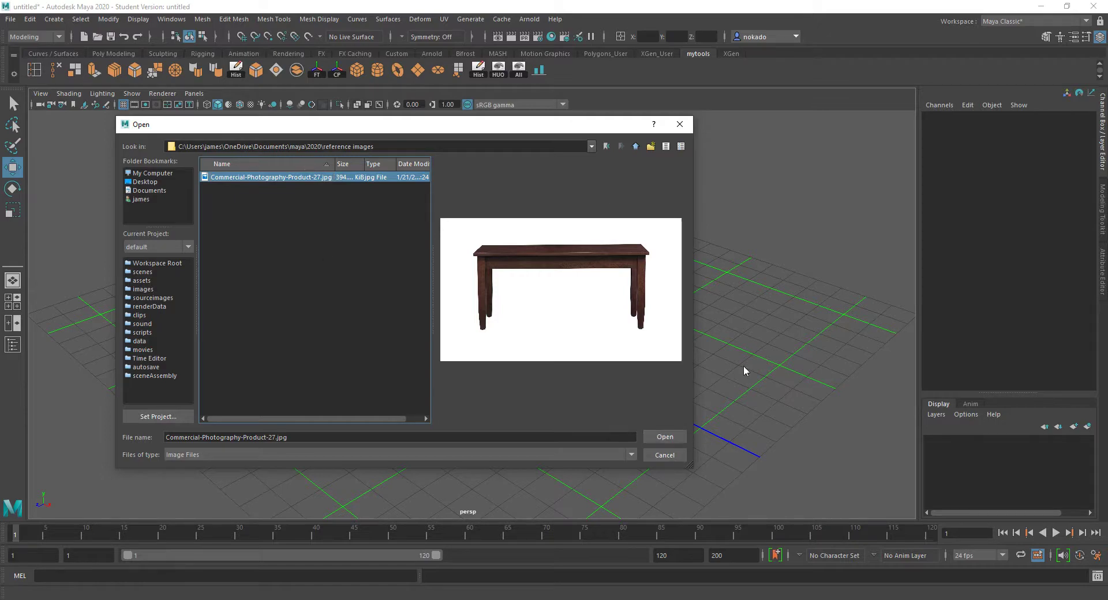
left_click(665, 436)
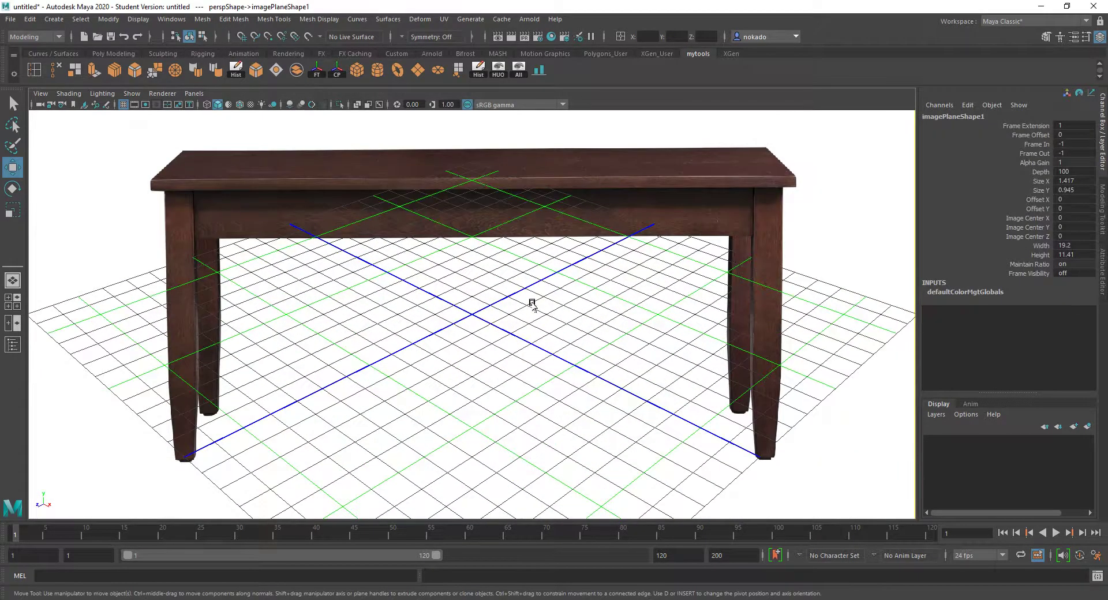
Undo the image plane import in the perspective view.
mouse_move(534, 301)
left_mouse_down("alt")
mouse_move(561, 286)
mouse_move(517, 299)
mouse_move(571, 286)
mouse_move(528, 300)
left_mouse_up("alt")
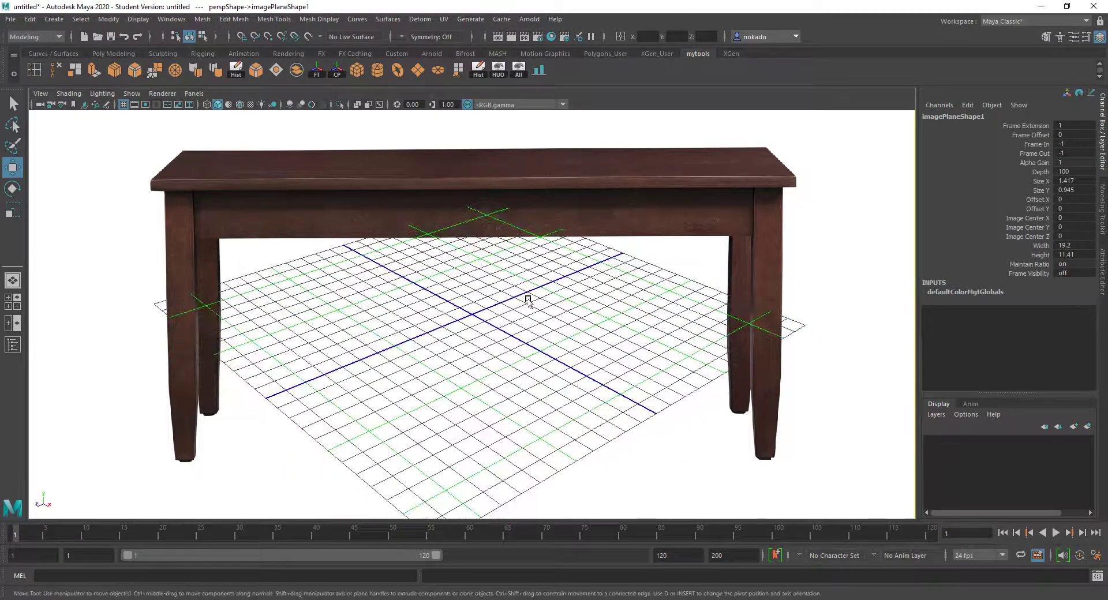
key("ctrl+z")
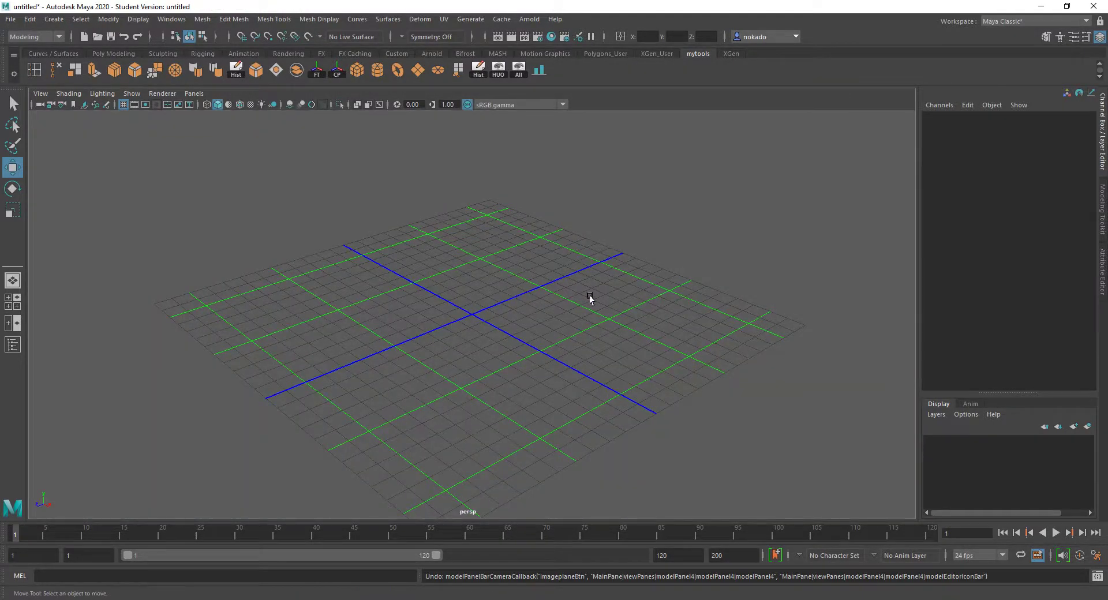
Show the four-view layout and import Commercial-Photography-Product-27.jpg from maya\2020\reference images as an image plane in the front view.
key("space")
scroll(300, 386, "up", 2)
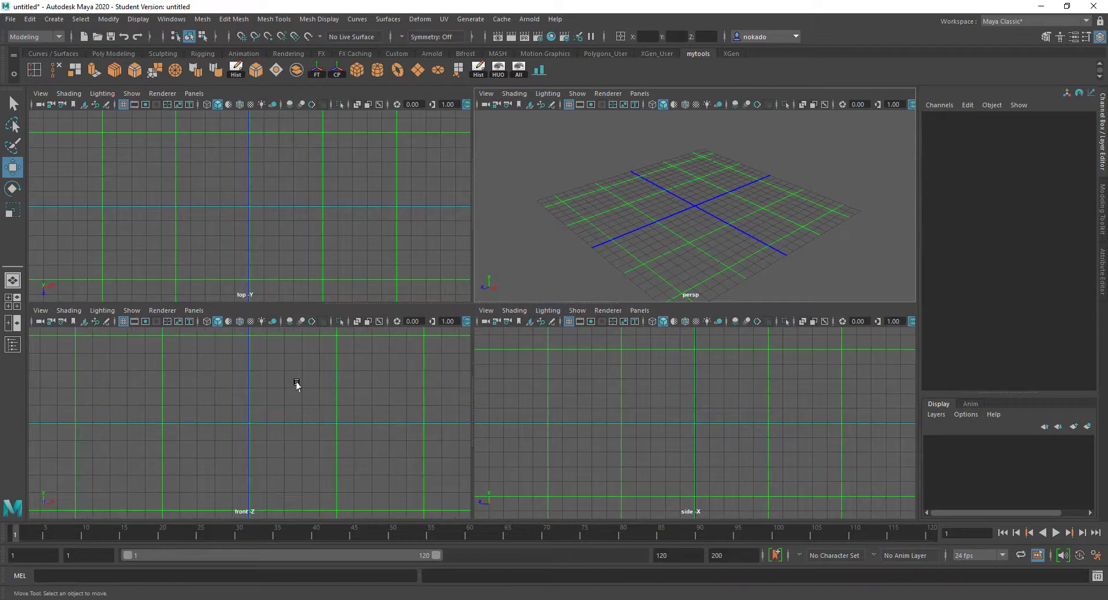
left_click(85, 322)
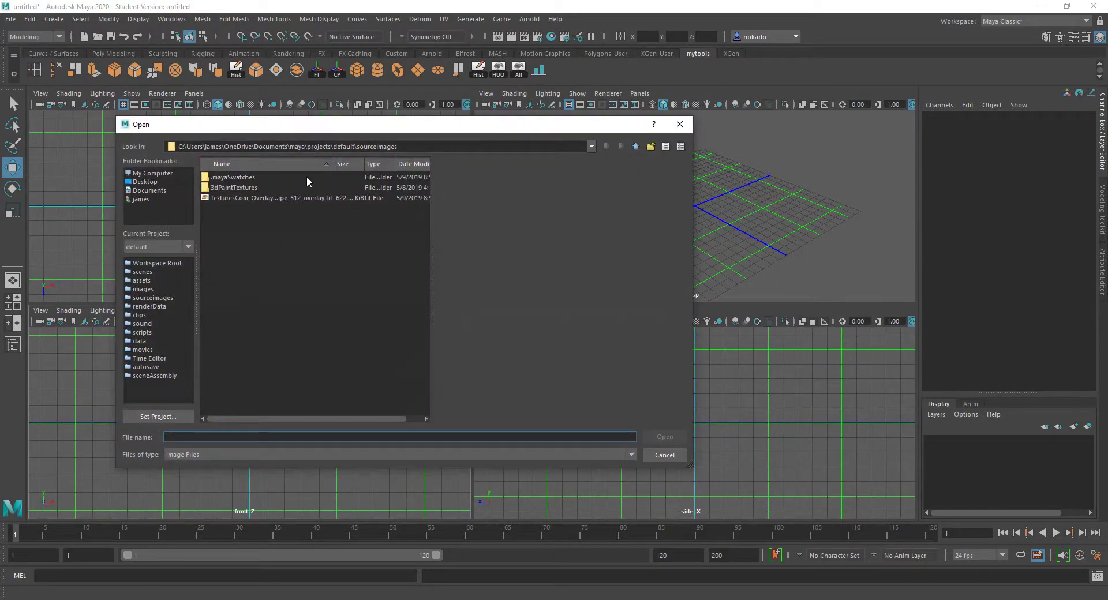
left_click_drag(308, 148, 599, 148)
key("BackSpace")
key("Return")
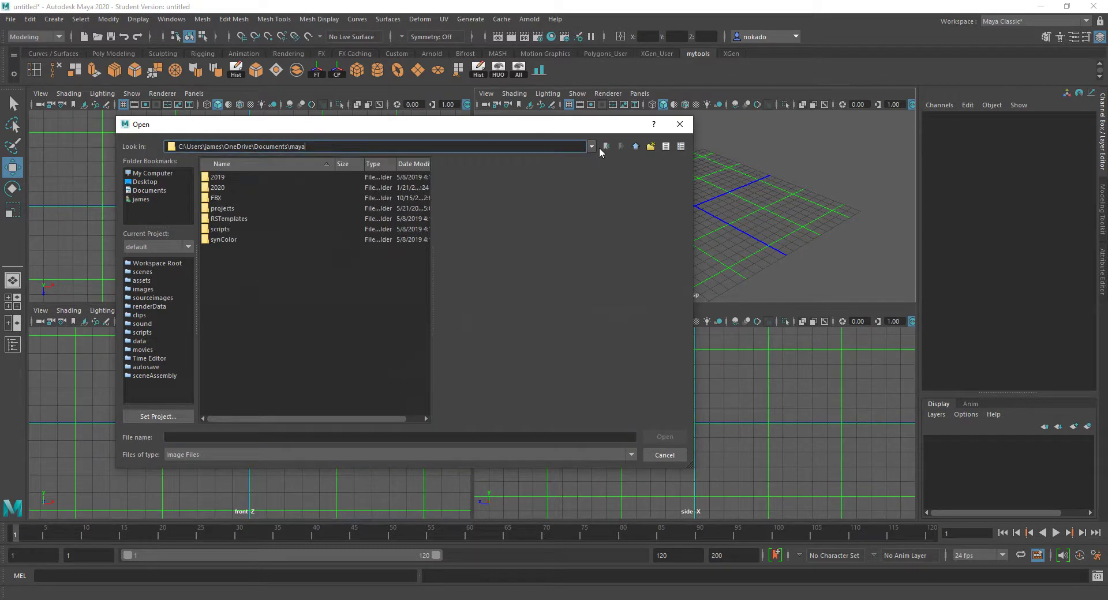
double_click(414, 188)
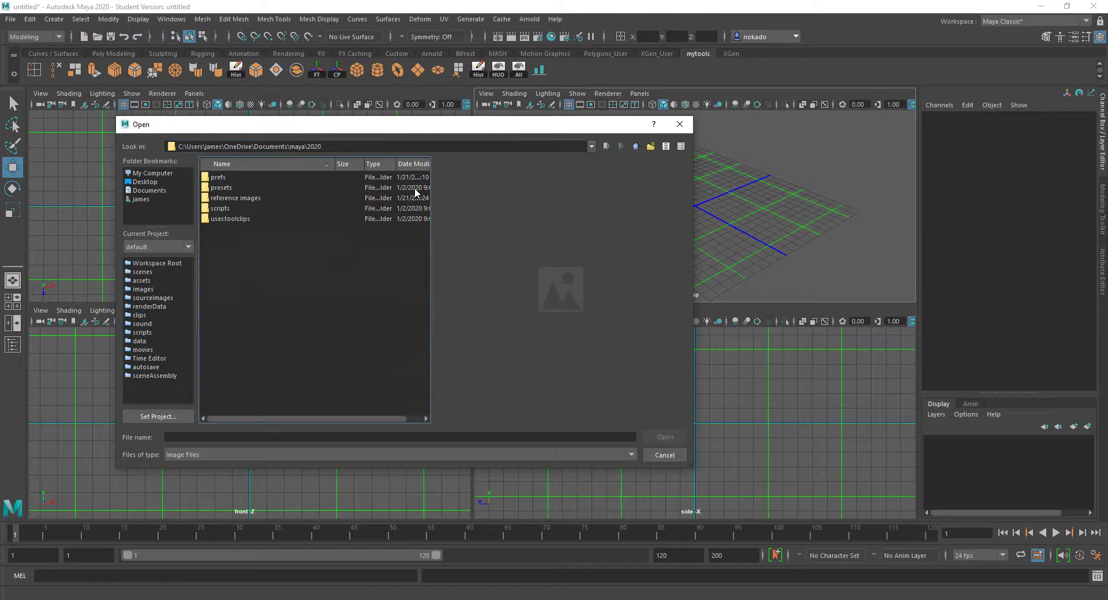
double_click(311, 199)
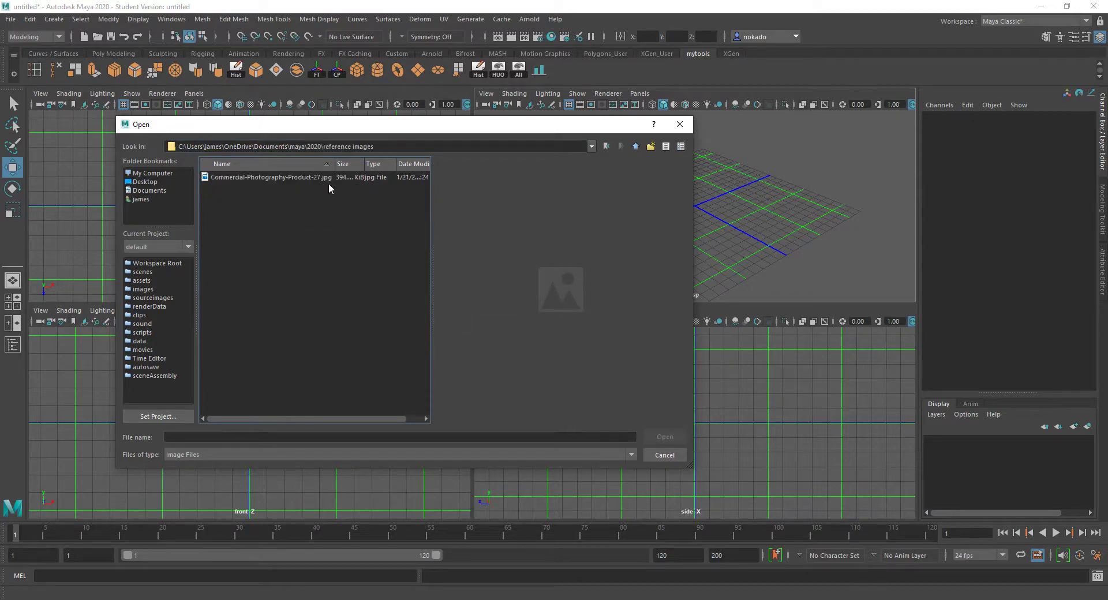
left_click(336, 179)
left_click(680, 432)
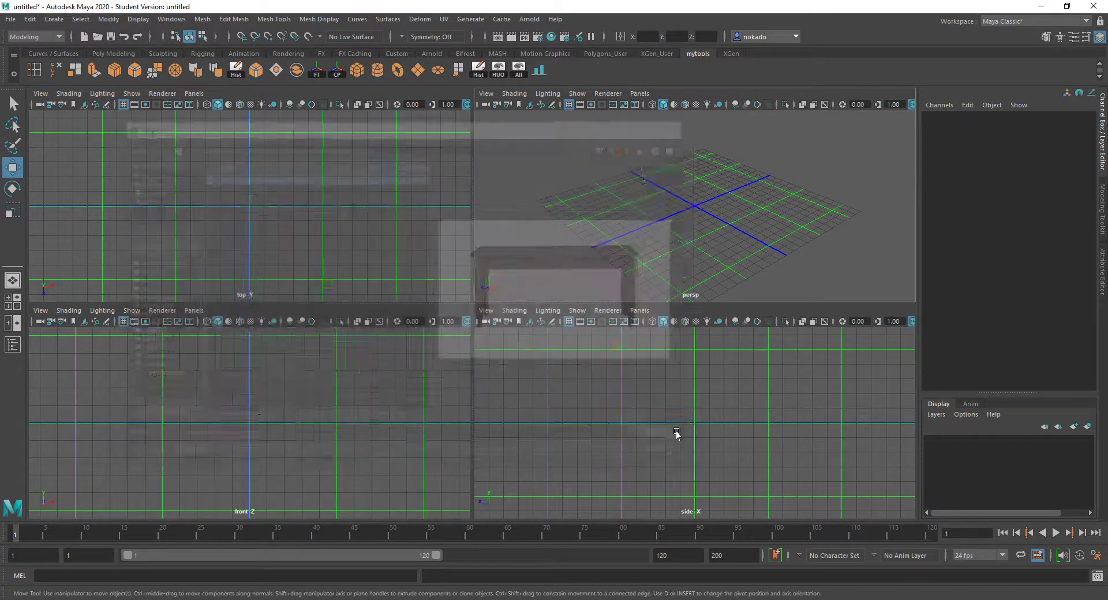
scroll(667, 219, "down", 3)
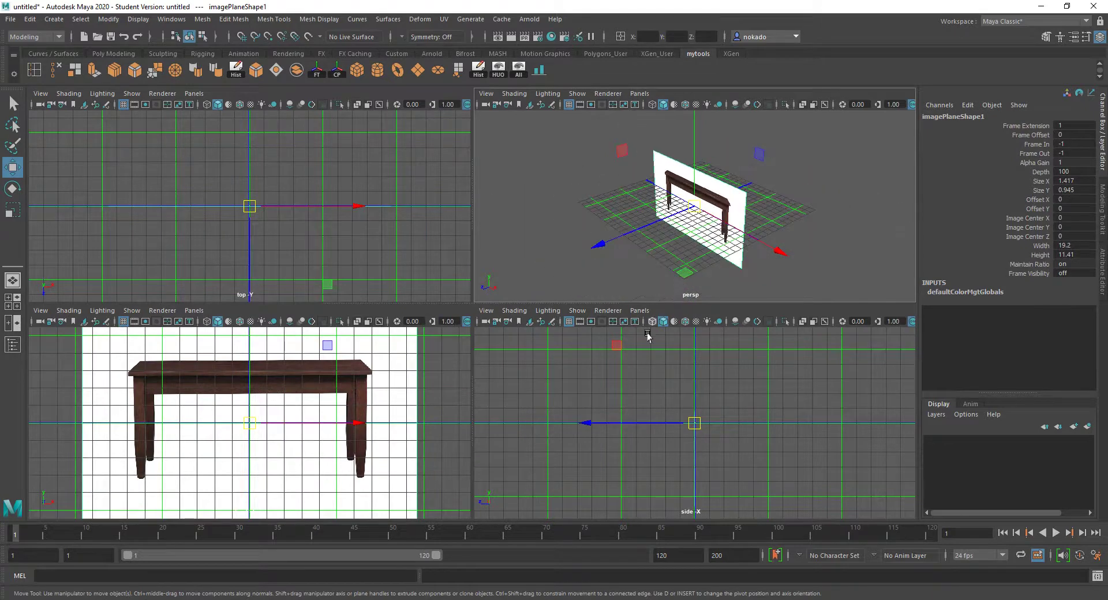
scroll(258, 436, "down", 2)
scroll(257, 437, "up", 3)
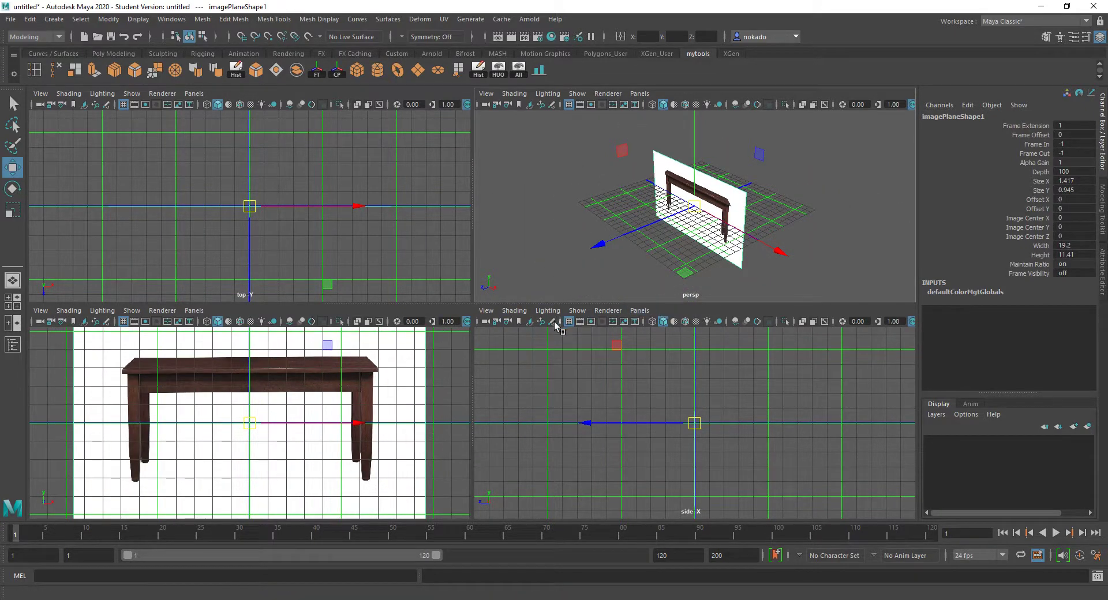
Import Commercial-Photography-Product-27.jpg from maya\2020\reference images as an image plane in the side view, and maximize the perspective view.
left_click(529, 321)
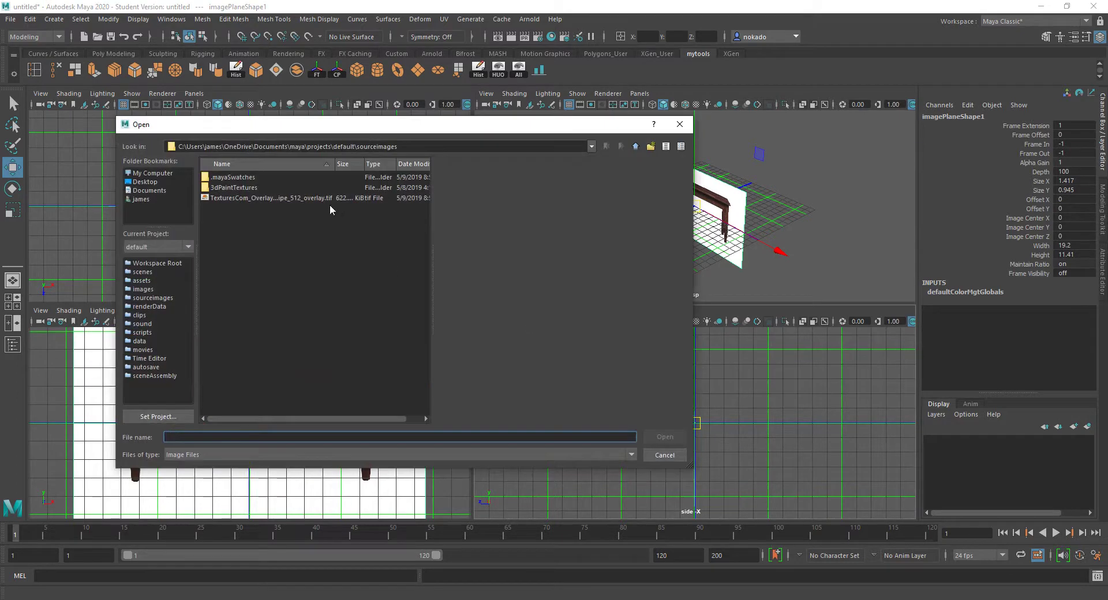
left_click_drag(313, 147, 666, 151)
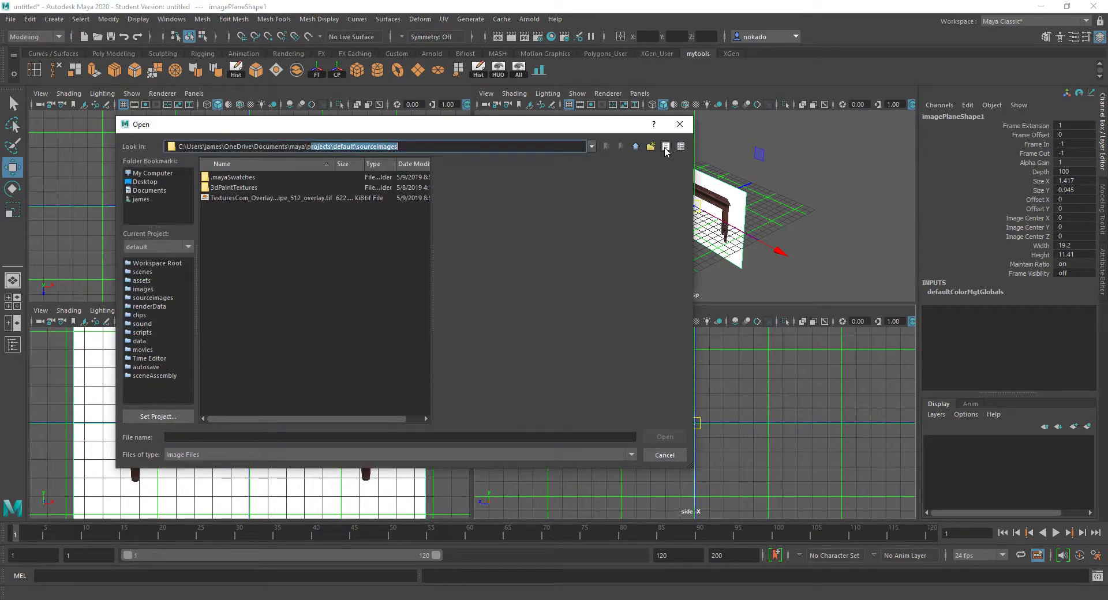
key("BackSpace")
key("BackSpace")
key("BackSpace")
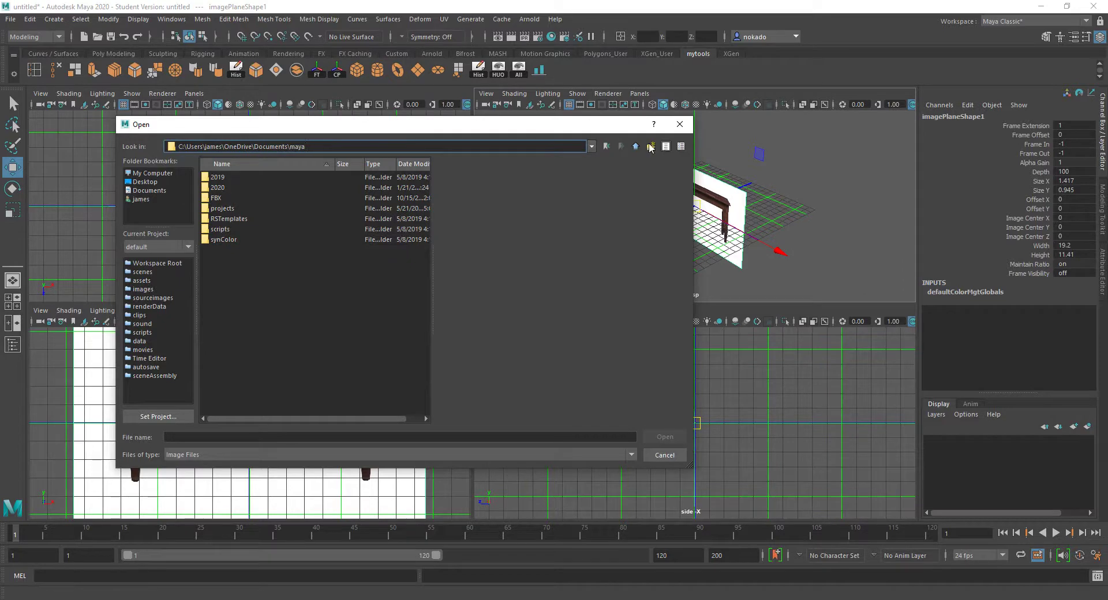
double_click(380, 187)
double_click(366, 198)
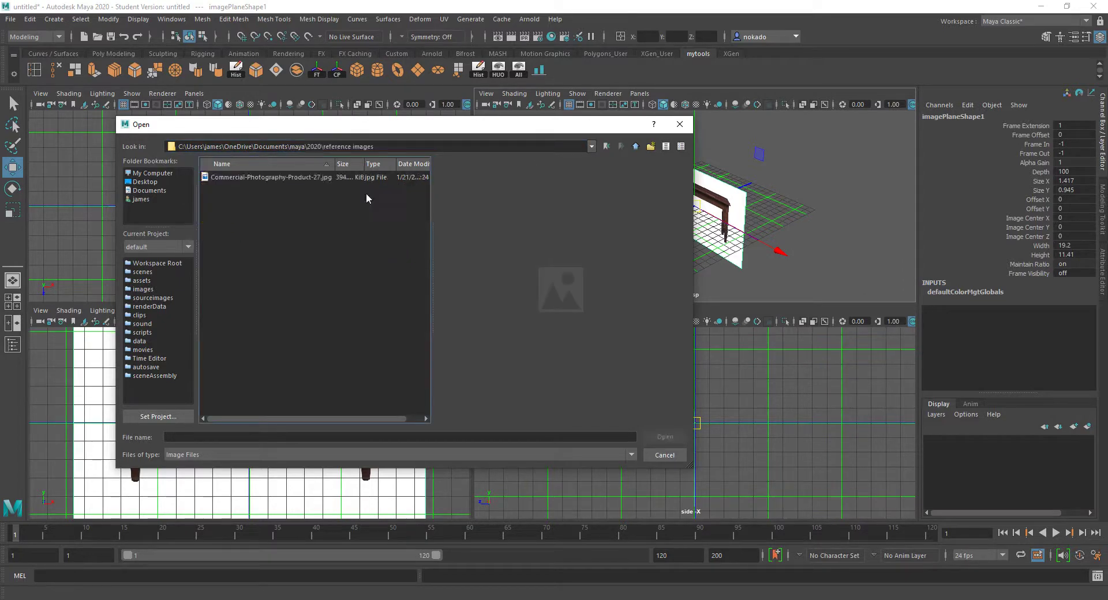
left_click(371, 177)
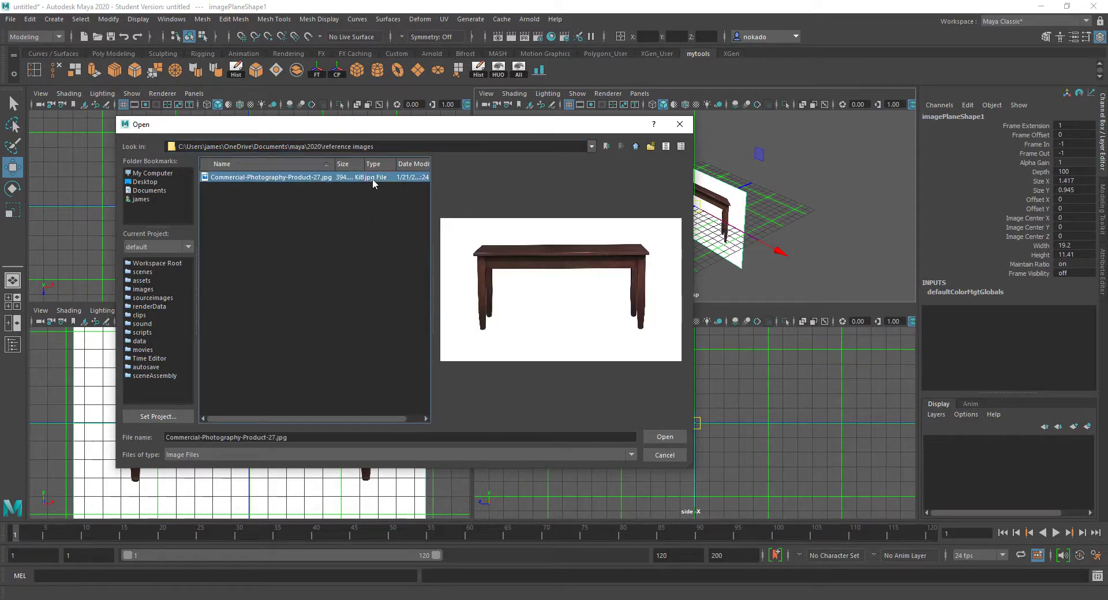
left_click(675, 438)
scroll(719, 162, "up", 3)
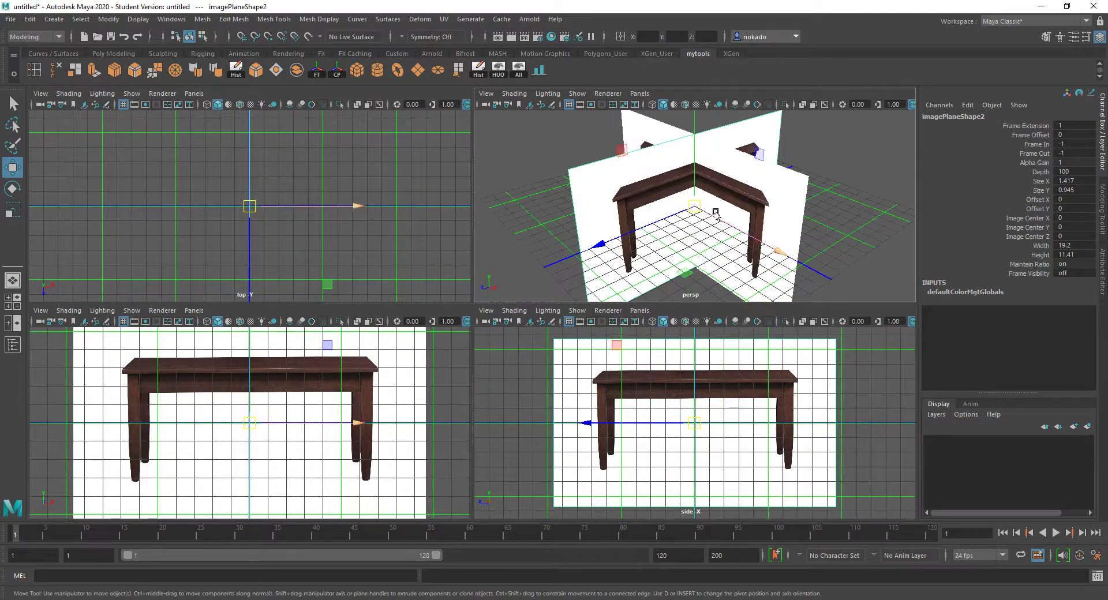
key("space")
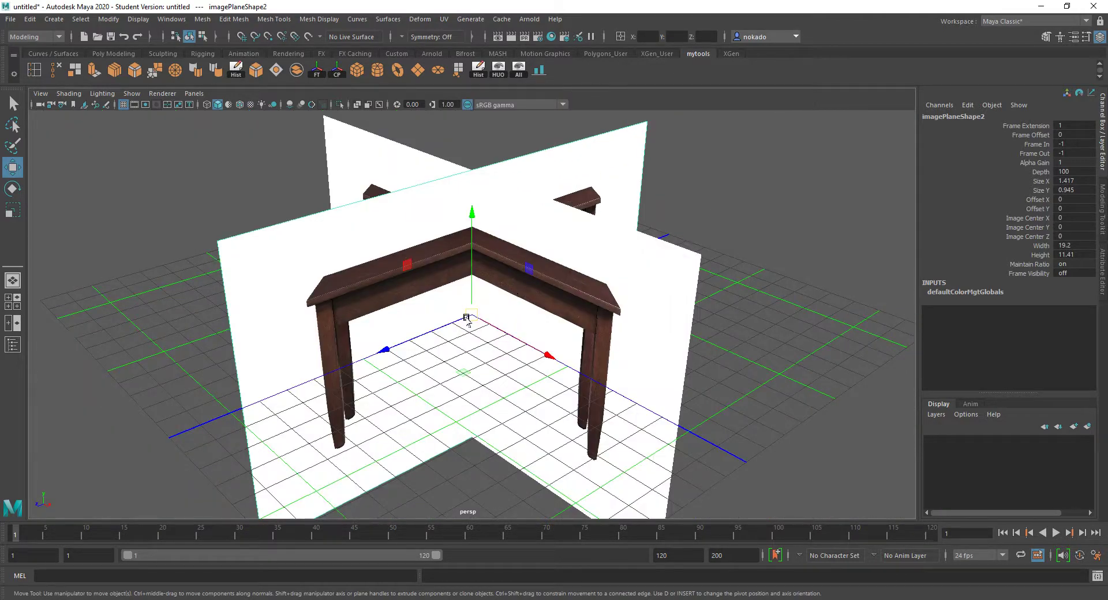
Move the front image plane back to Translate Z -13 and the side image plane to Translate X -12, snapped to the grid.
left_click_drag(482, 291, 527, 299, "alt")
left_click(544, 282)
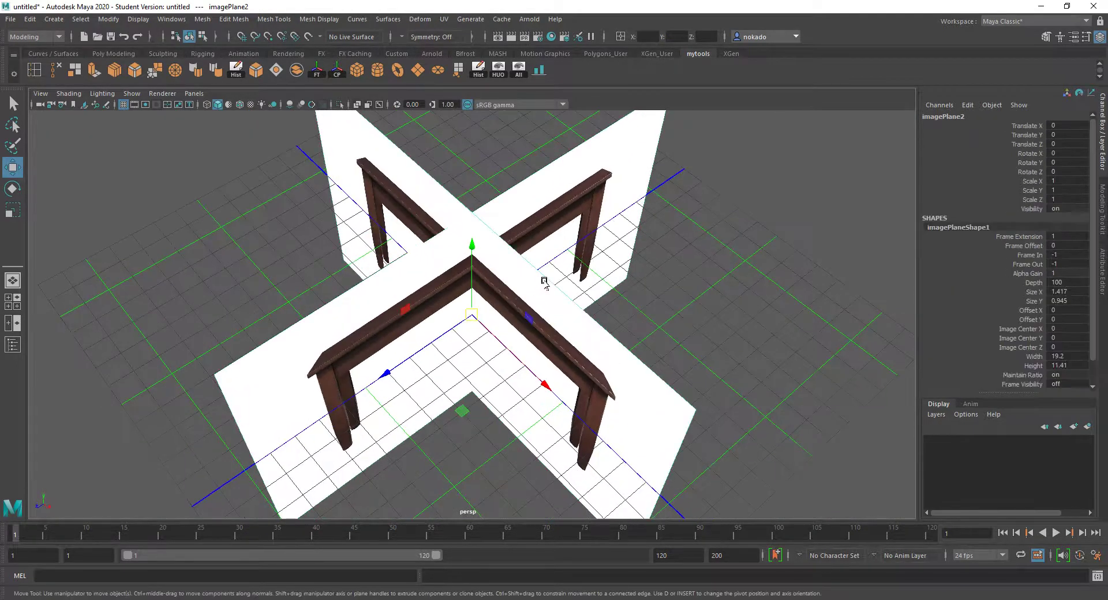
scroll(541, 289, "down", 2)
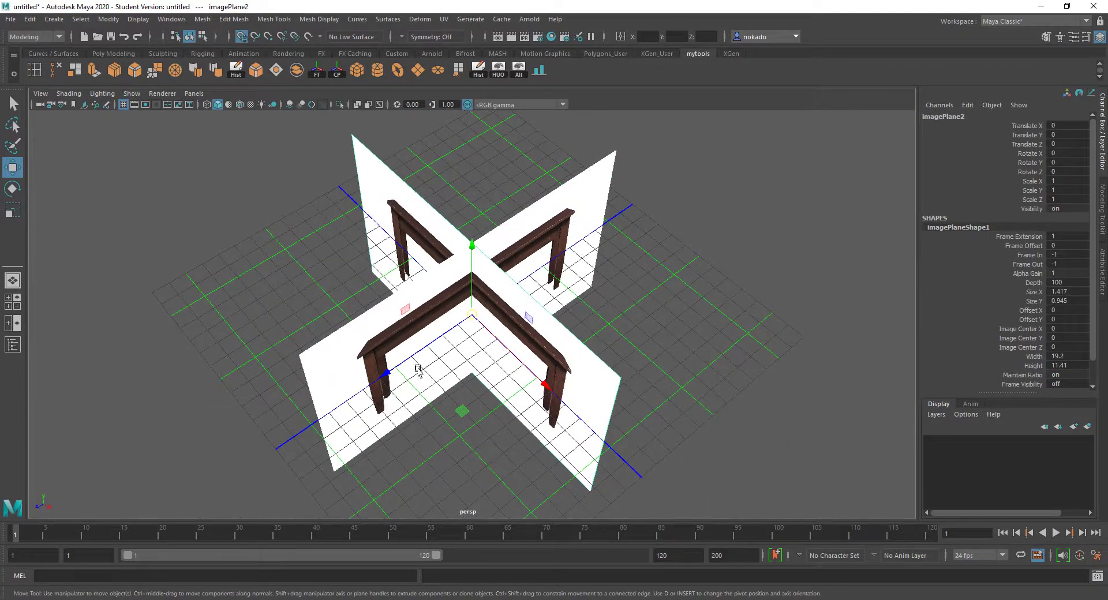
left_click_drag(387, 374, 638, 203)
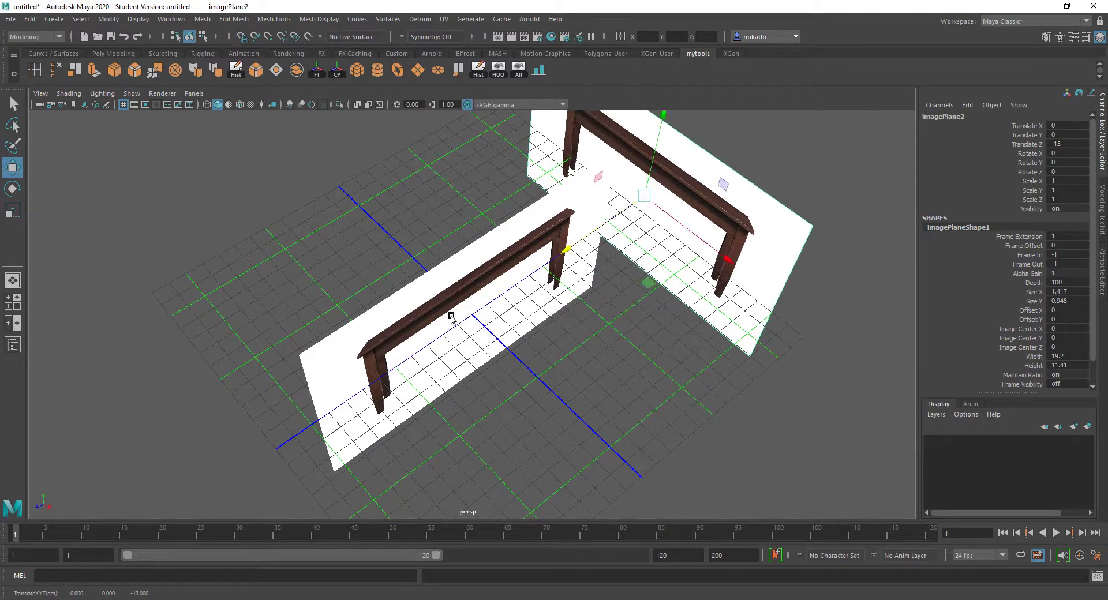
left_click(444, 301)
key("x")
left_click_drag(533, 371, 371, 151)
left_click_drag(380, 232, 374, 271, "alt")
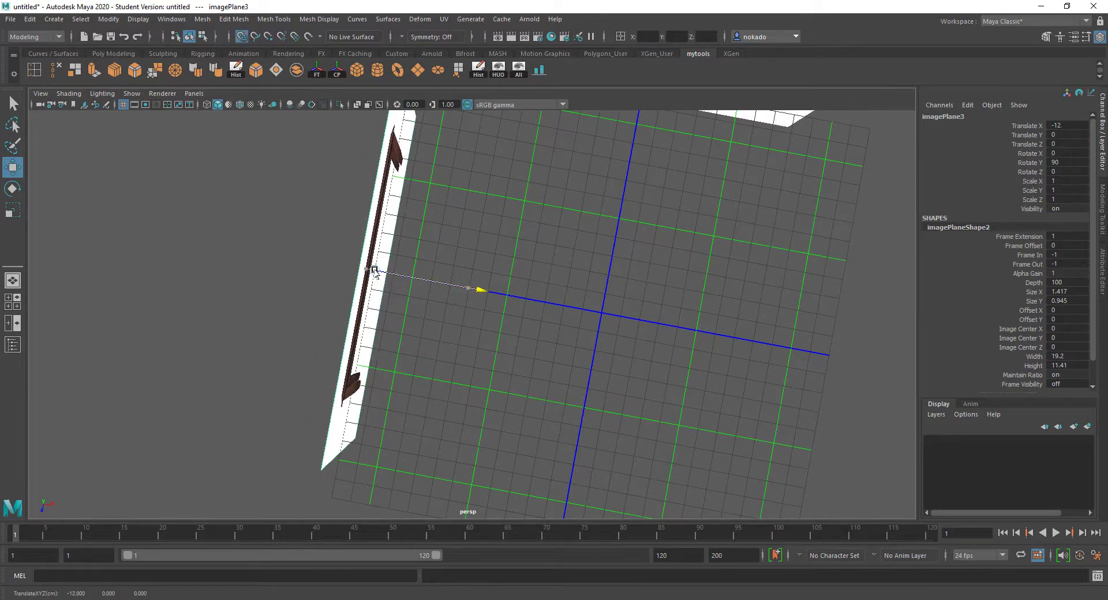
Reposition the front image plane at Translate Z -12 with grid snapping.
right_click_drag(634, 207, 522, 327, "alt")
left_click_drag(523, 326, 483, 267, "alt")
left_click(535, 203)
key("x")
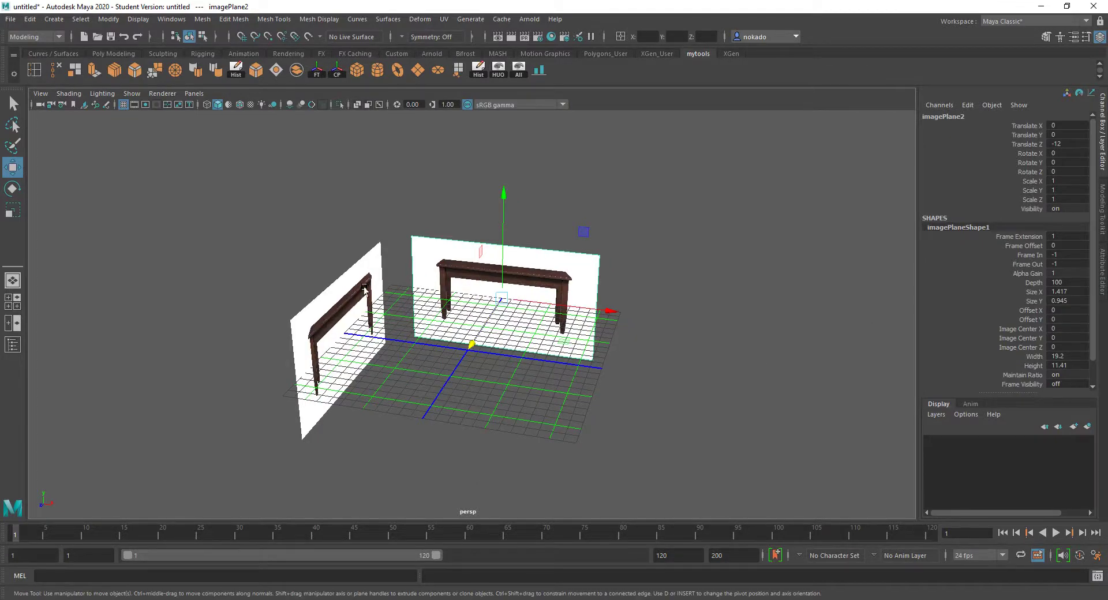
Select both image planes and assign them to a new display layer named desk_plane.
left_click(364, 289)
scroll(507, 252, "up", 5)
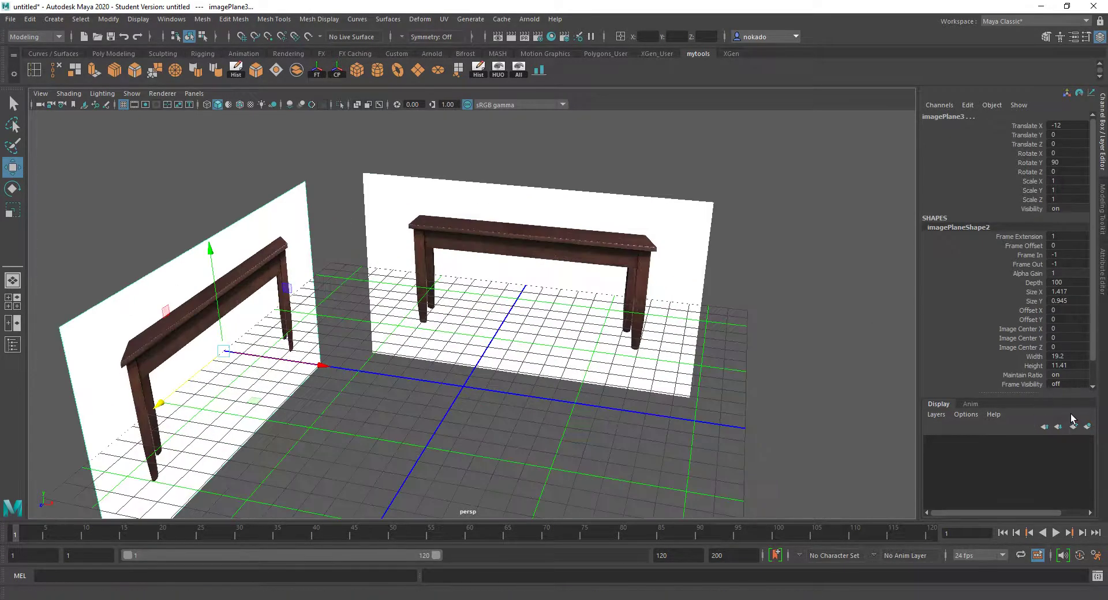
left_click(1087, 427)
double_click(989, 442)
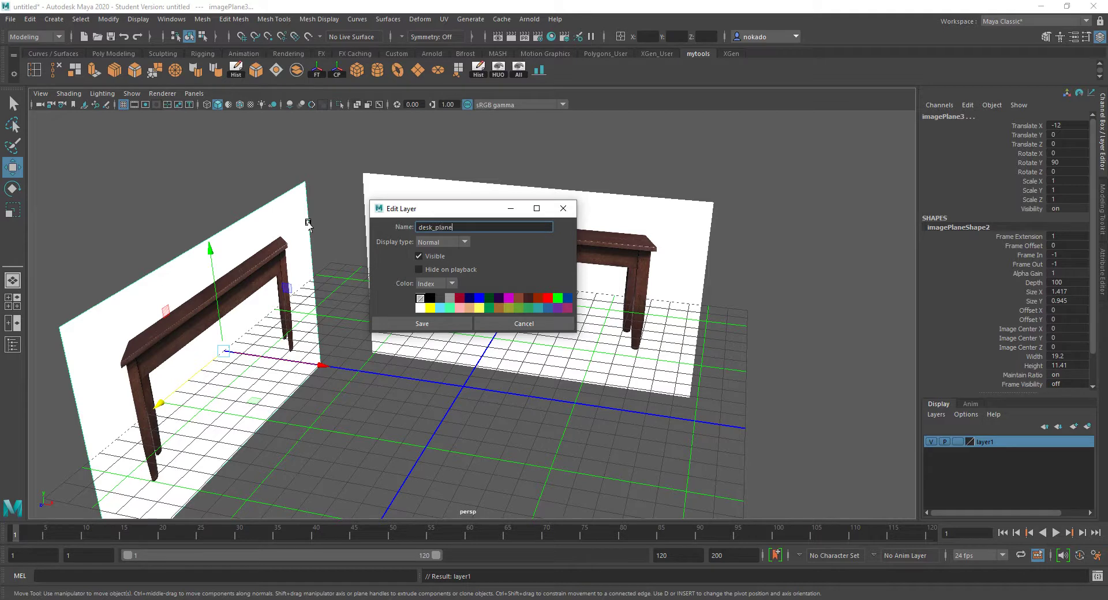
left_click(422, 323)
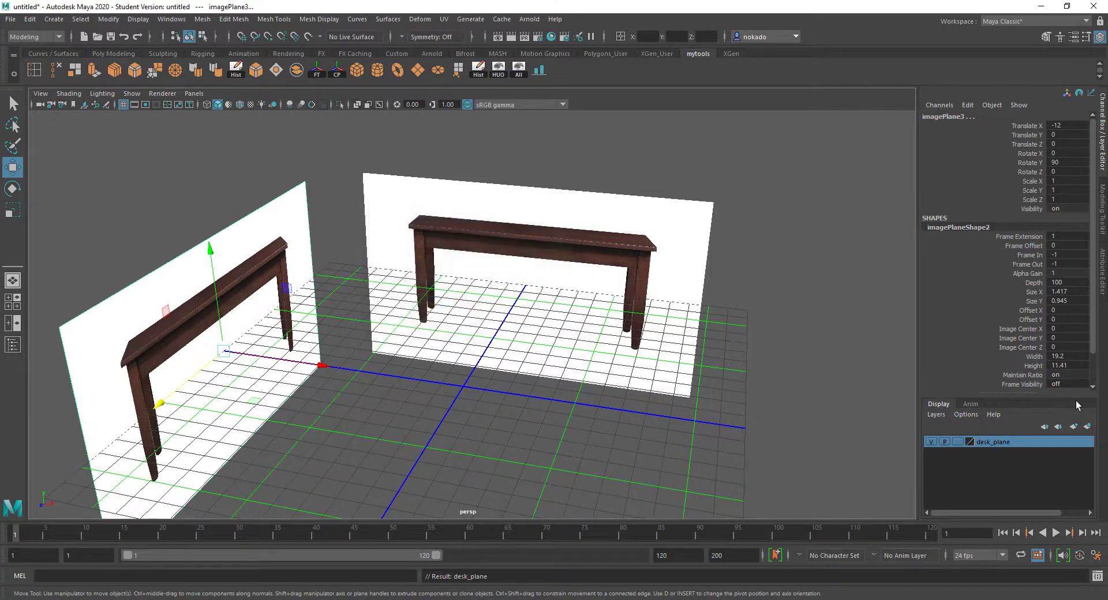
Toggle the desk_plane layer's visibility off and on, and set its display type to Reference.
left_click(931, 441)
left_click(931, 441)
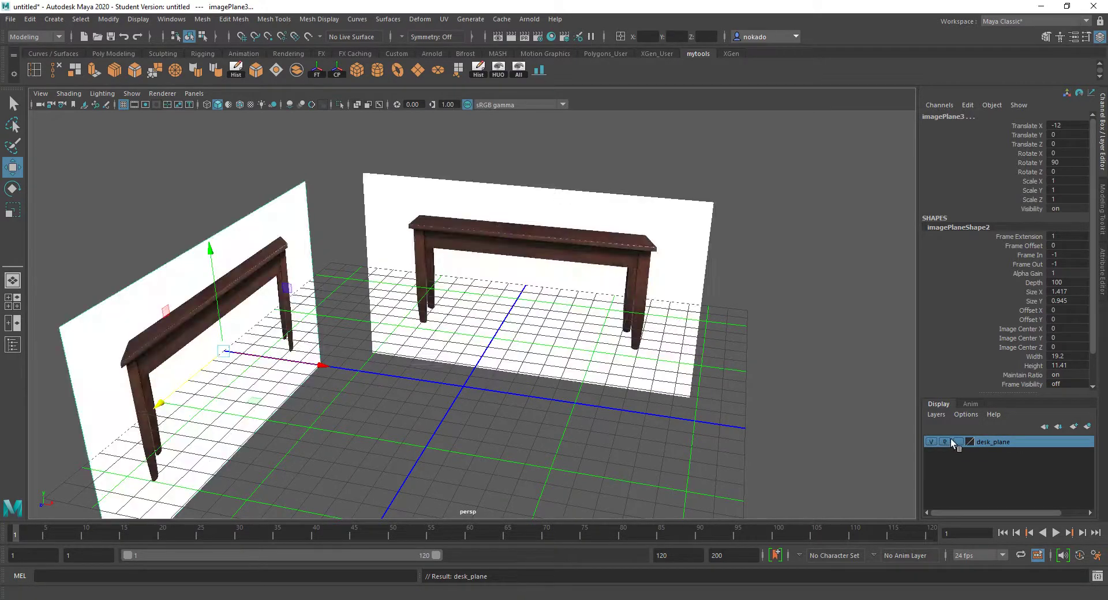
left_click(953, 442)
left_click(957, 440)
left_click(536, 258)
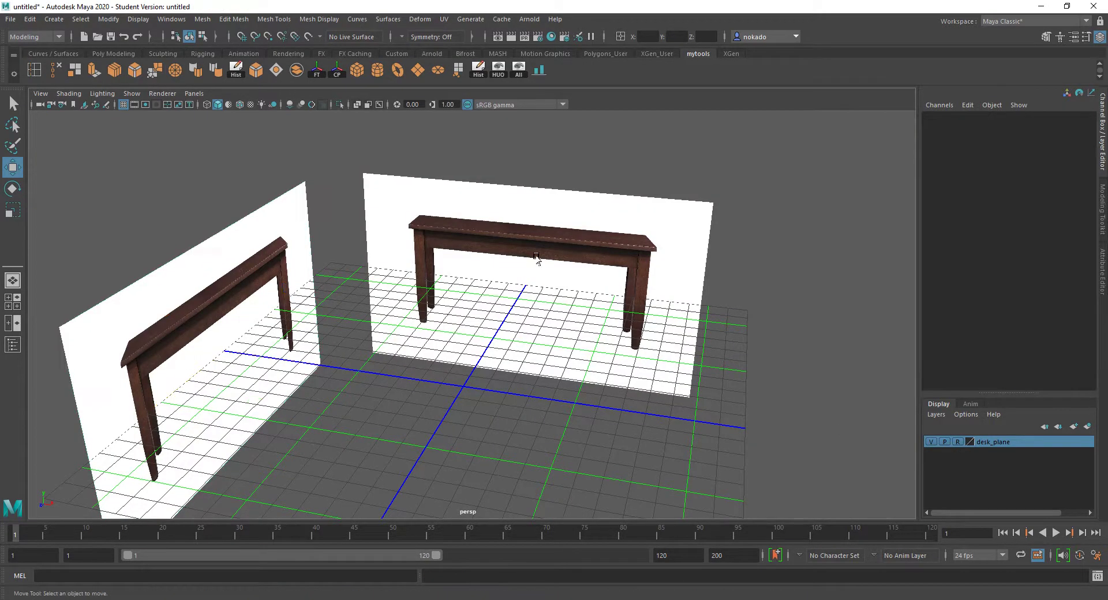
Examine the desk's top, apron and legs on the front reference image in the perspective view.
scroll(535, 339, "up", 2)
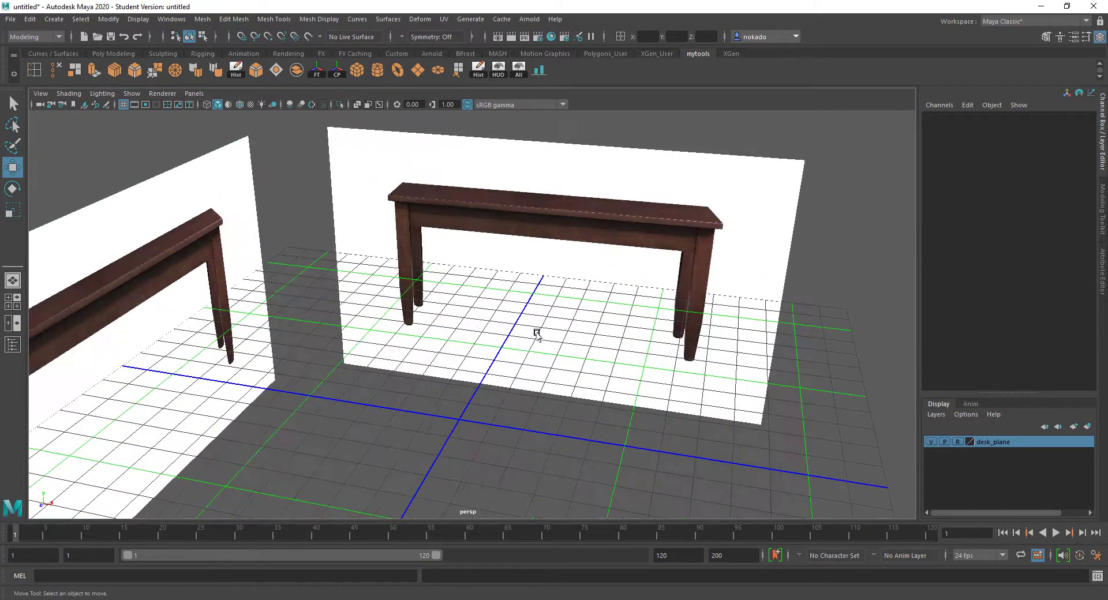
left_click_drag(528, 316, 579, 291, "alt")
middle_click_drag(541, 261, 536, 272, "alt")
scroll(534, 275, "up", 3)
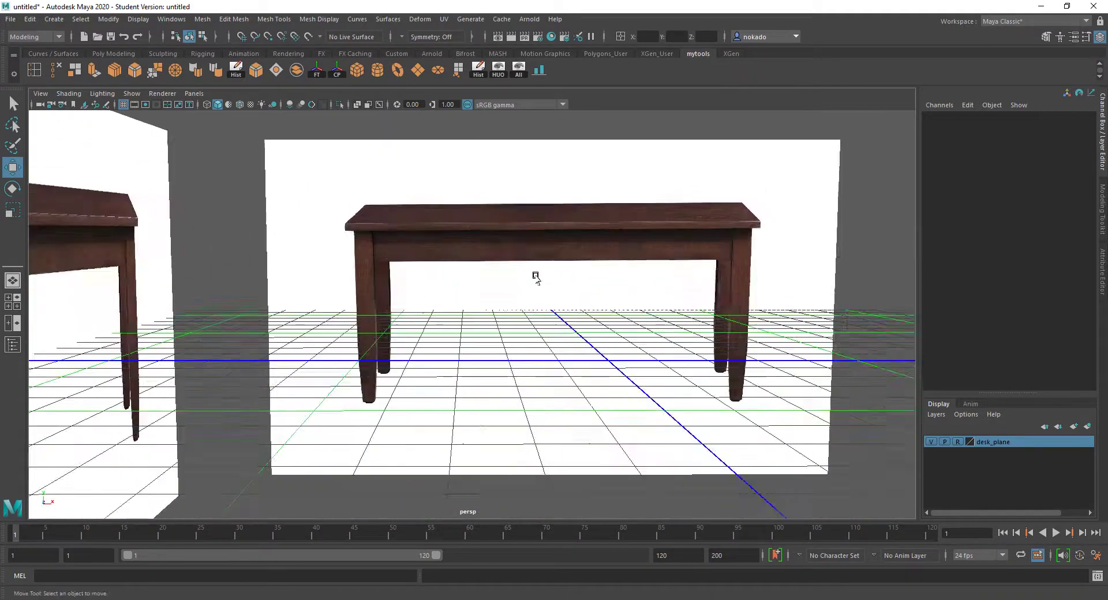
left_click_drag(497, 278, 492, 267, "alt")
scroll(539, 296, "up", 5)
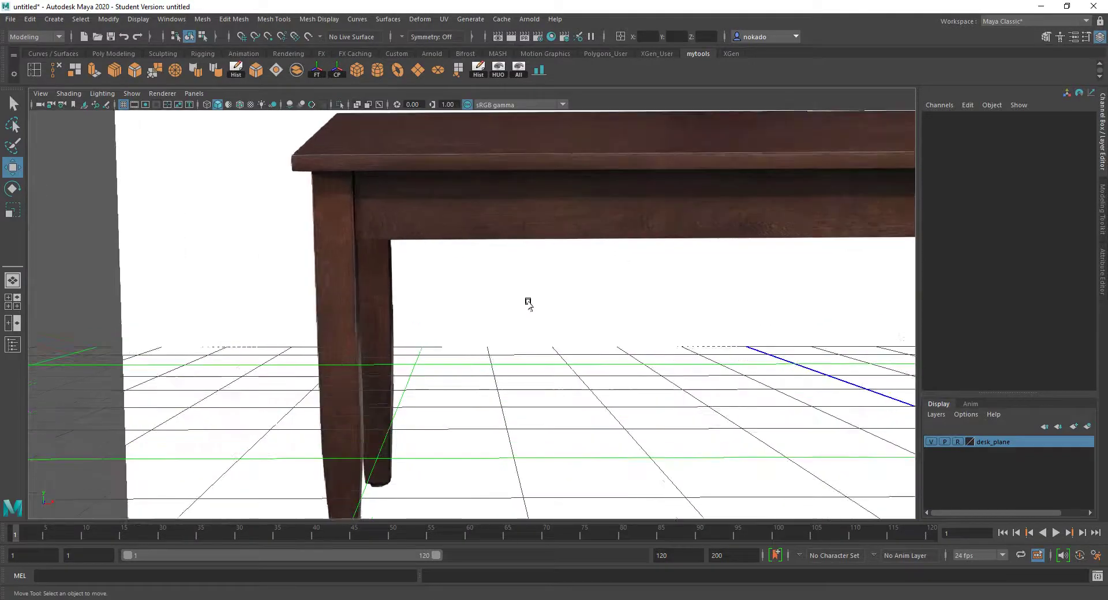
left_click_drag(528, 301, 517, 175, "alt")
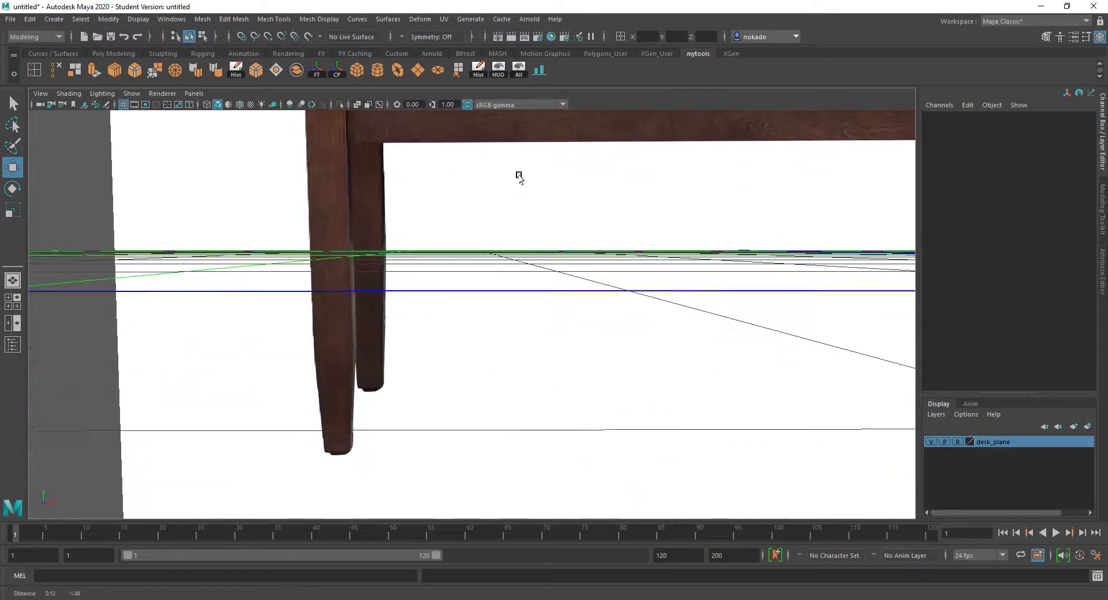
left_click_drag(432, 339, 549, 230, "alt")
Show the four-view layout and maximize the side view with the desk reference in frame.
key("space")
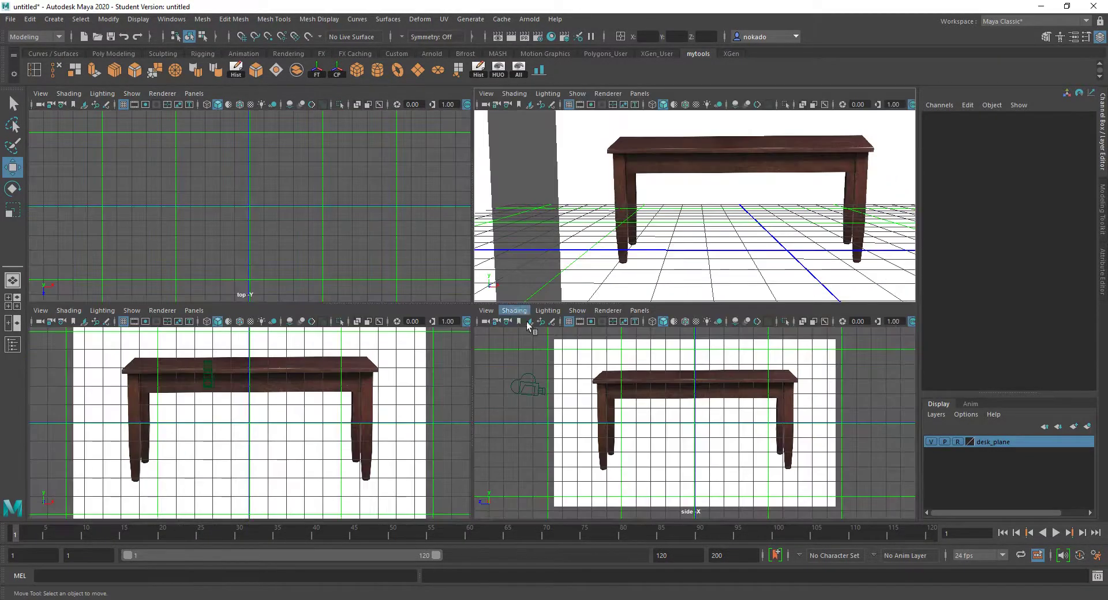
scroll(667, 366, "up", 5)
scroll(674, 368, "down", 8)
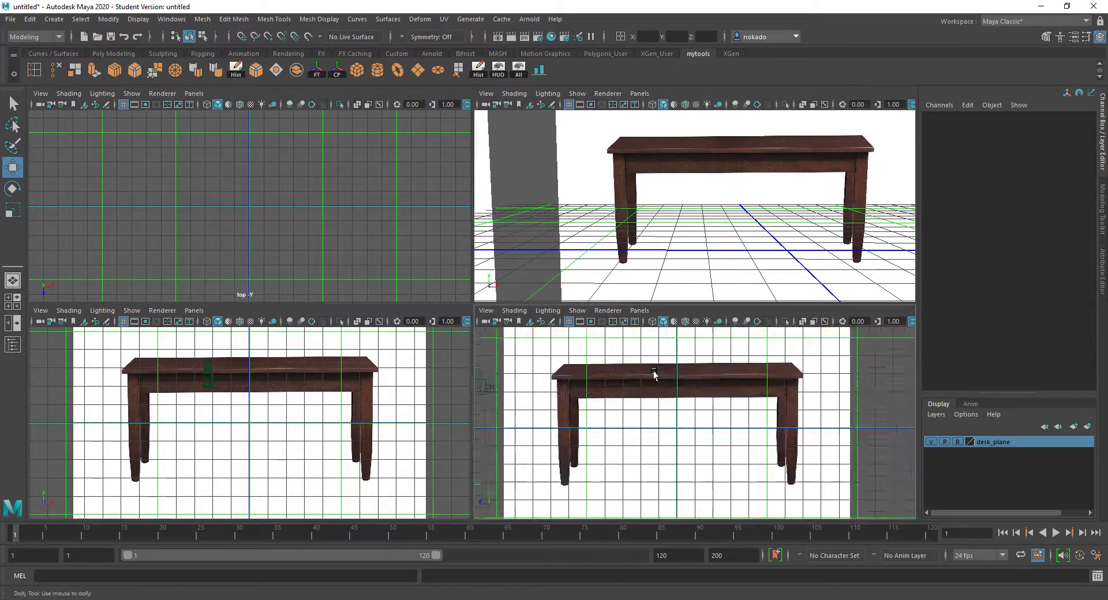
key("space")
scroll(553, 292, "up", 2)
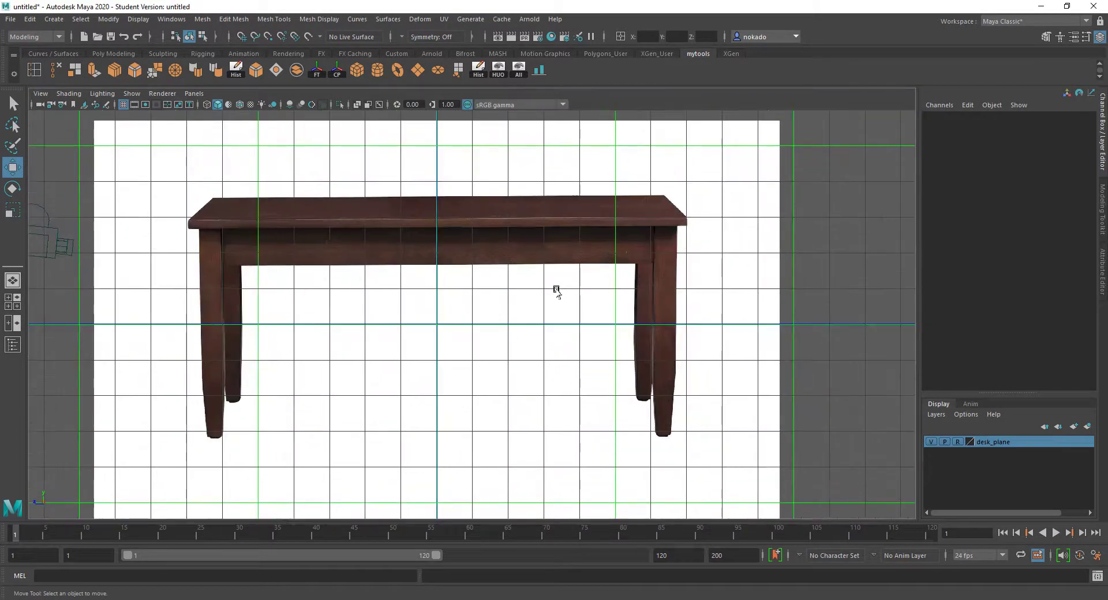
middle_click_drag(554, 292, 687, 363, "alt")
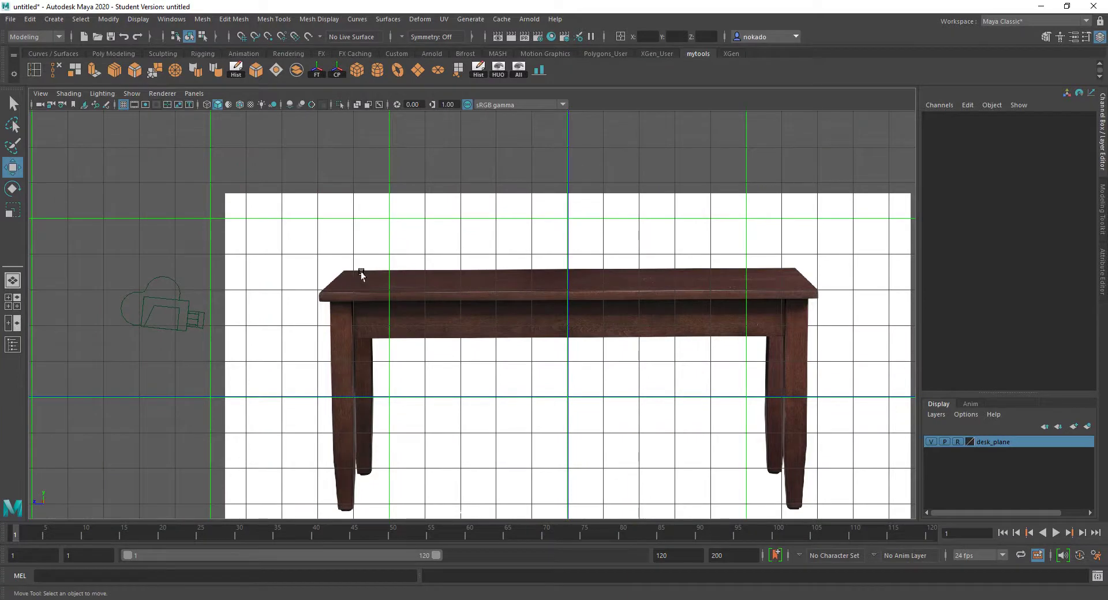
Create a polygon cube and raise it to the reference tabletop at Translate Y 3.115.
left_click(52, 21)
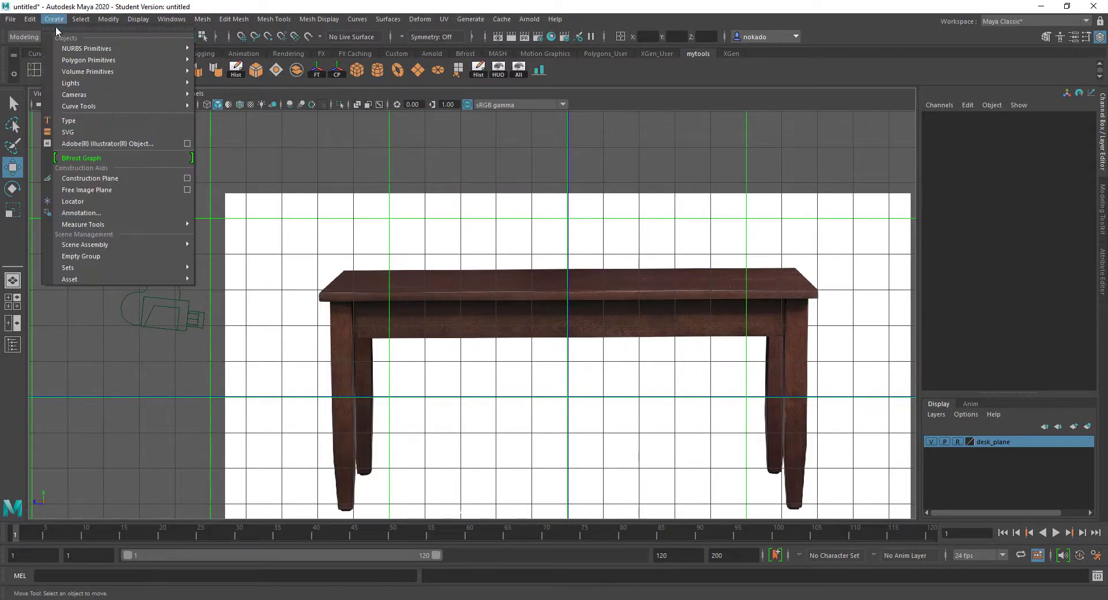
key("Escape")
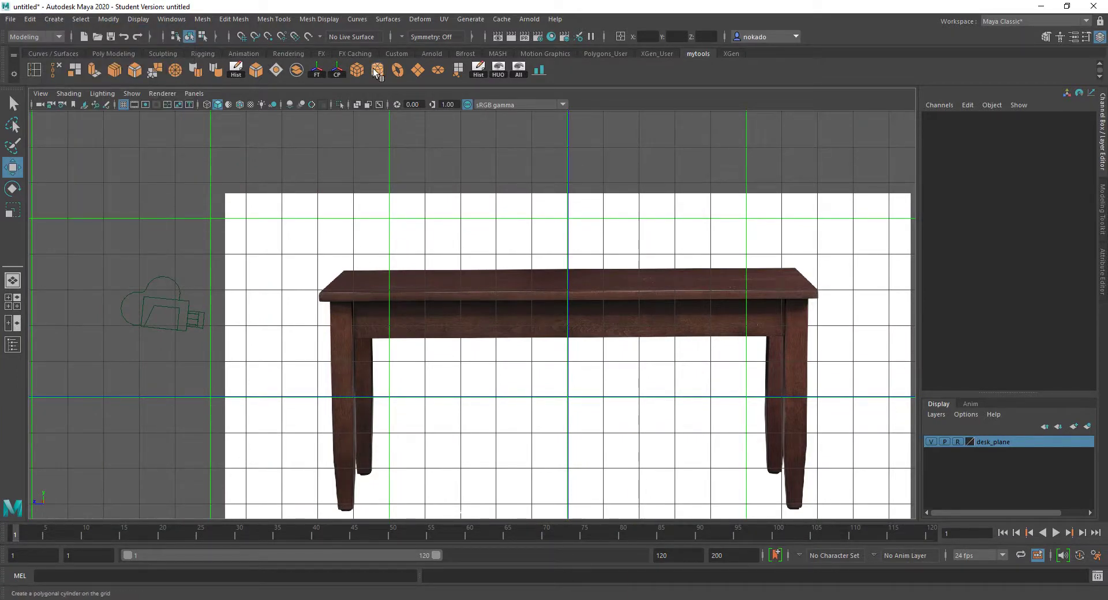
left_click(357, 71)
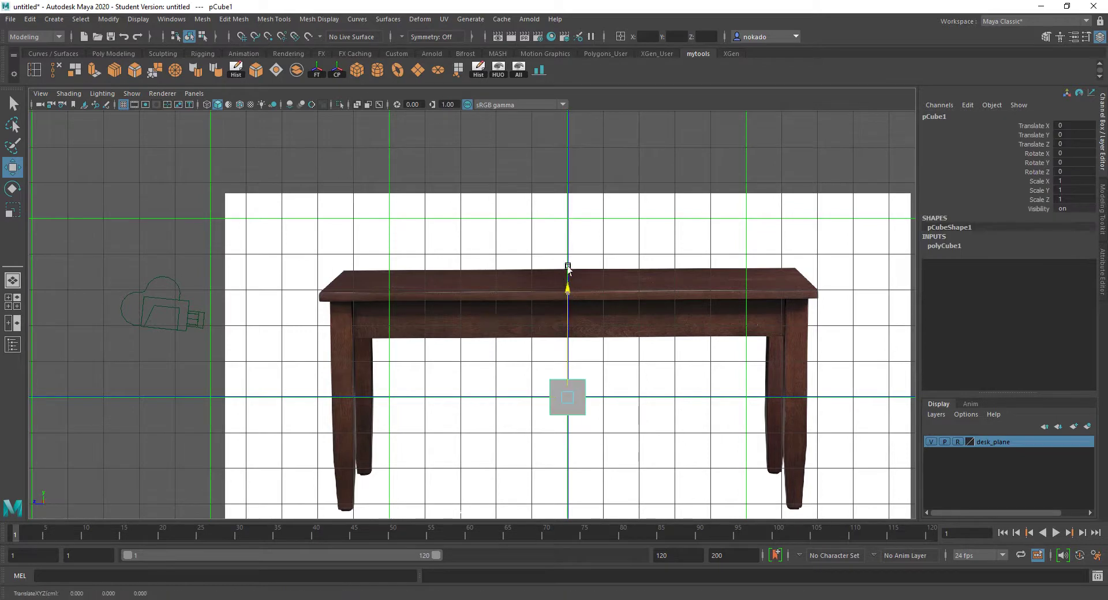
left_click_drag(566, 269, 560, 193)
right_click_drag(559, 193, 639, 228, "alt")
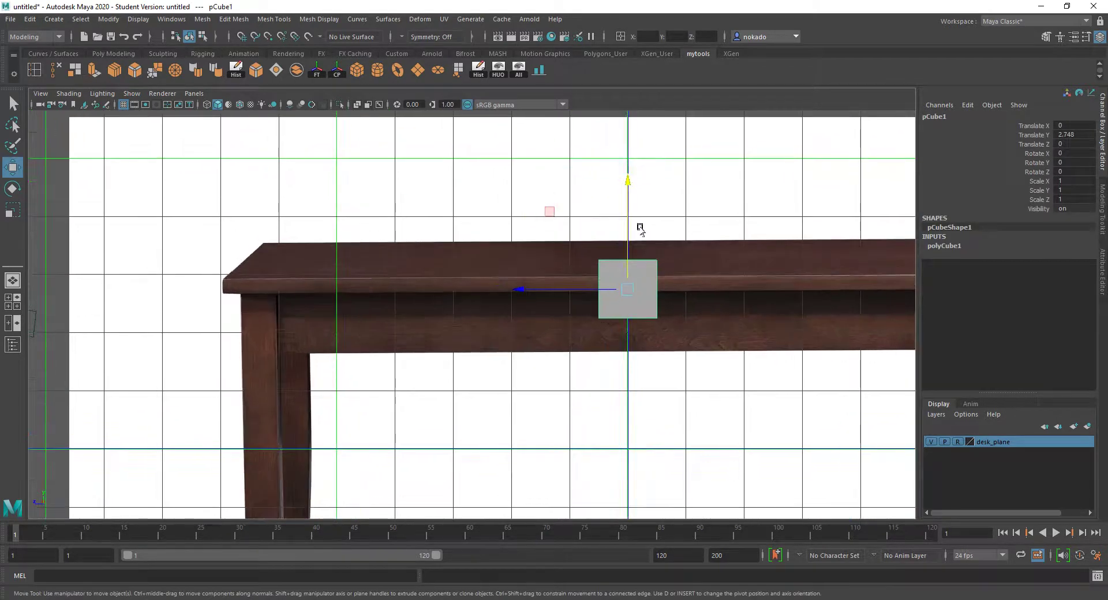
middle_click_drag(640, 228, 450, 219, "alt")
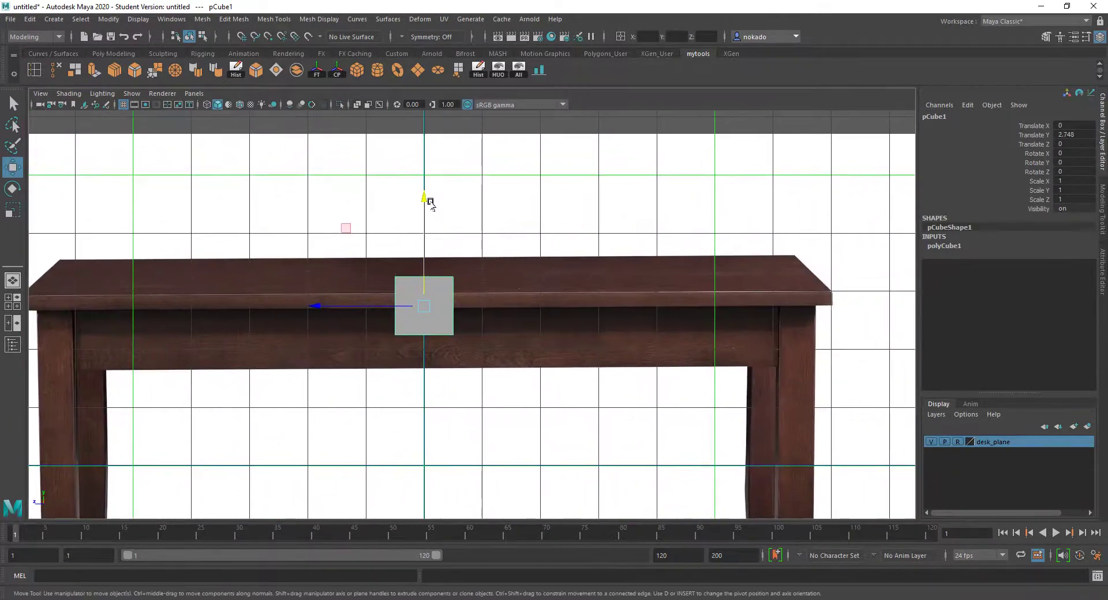
left_click_drag(429, 202, 424, 179)
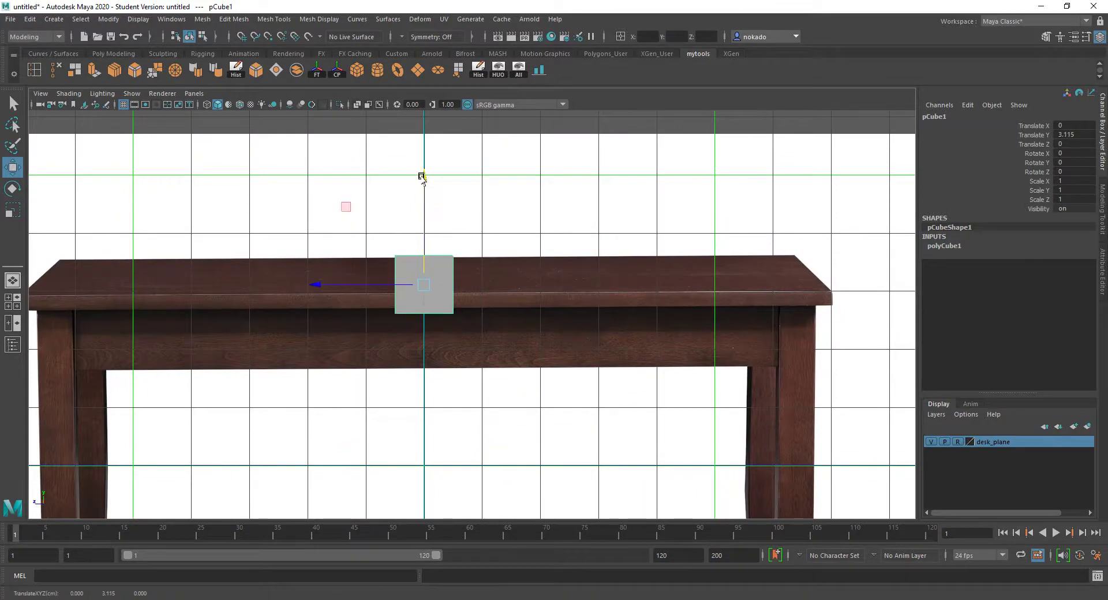
Turn on X-Ray shading in the side view to see the reference through the cube.
left_click(132, 93)
mouse_move(68, 93)
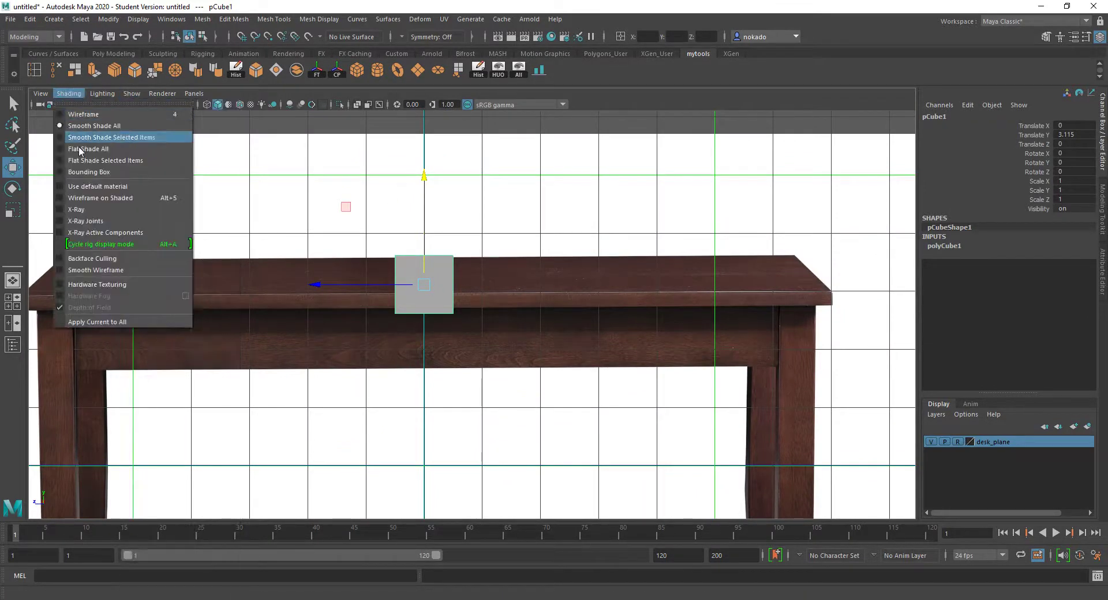
left_click(84, 211)
scroll(448, 230, "up", 2)
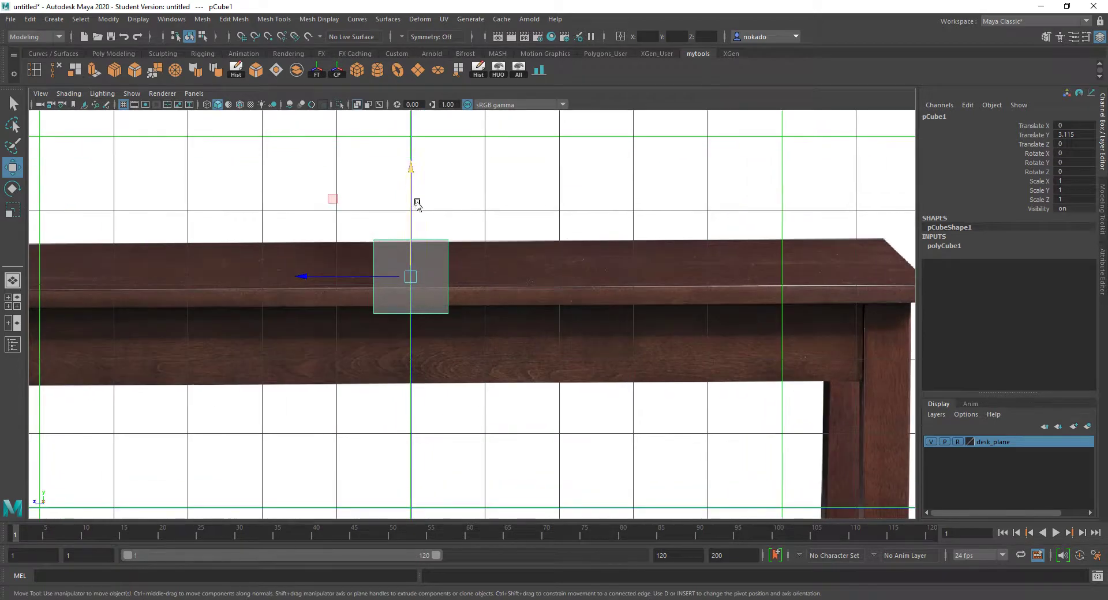
Switch the cube to vertex mode and lower its top vertices toward the tabletop's front edge.
right_click_drag(385, 239, 324, 242)
left_click_drag(328, 242, 564, 265)
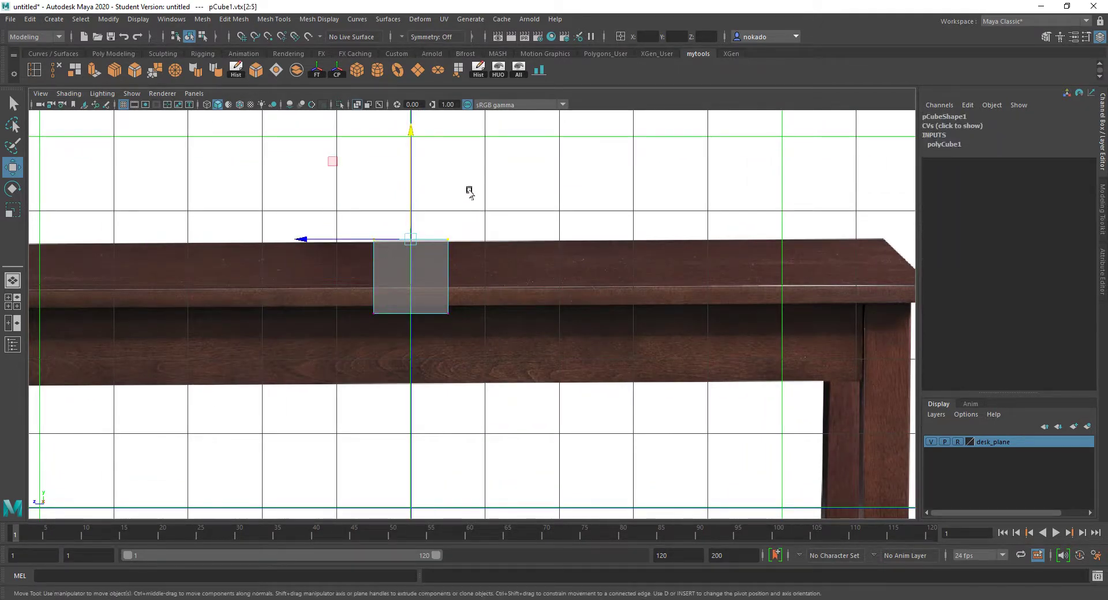
left_click_drag(408, 127, 398, 180)
middle_click_drag(506, 207, 480, 211, "alt")
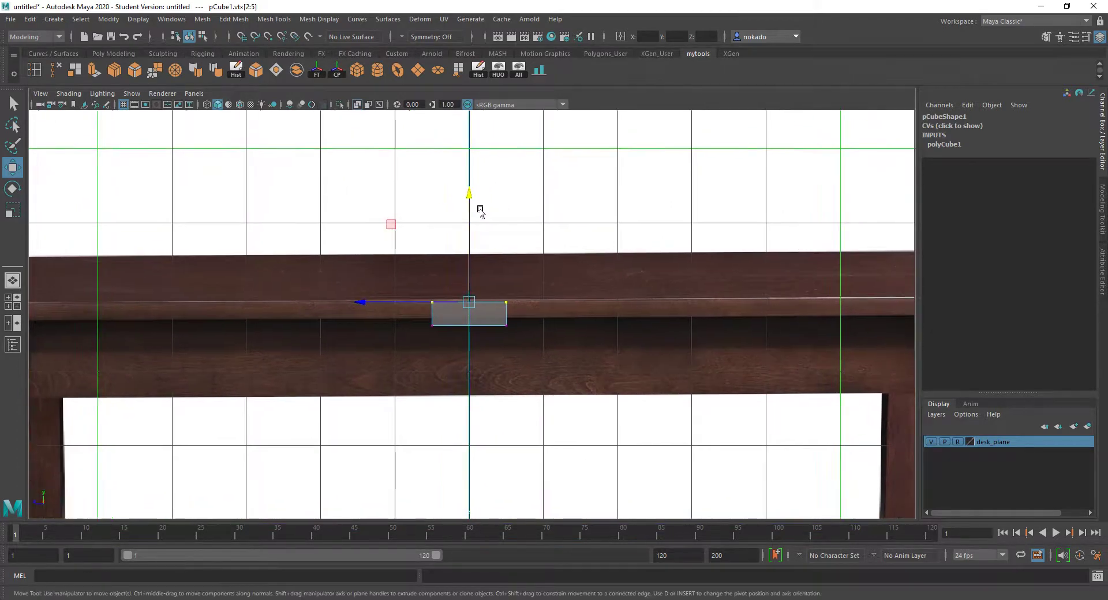
Raise all the cube's vertices to the tabletop's underside and lower the top ones slightly to match its edge thickness.
left_click_drag(407, 279, 553, 360)
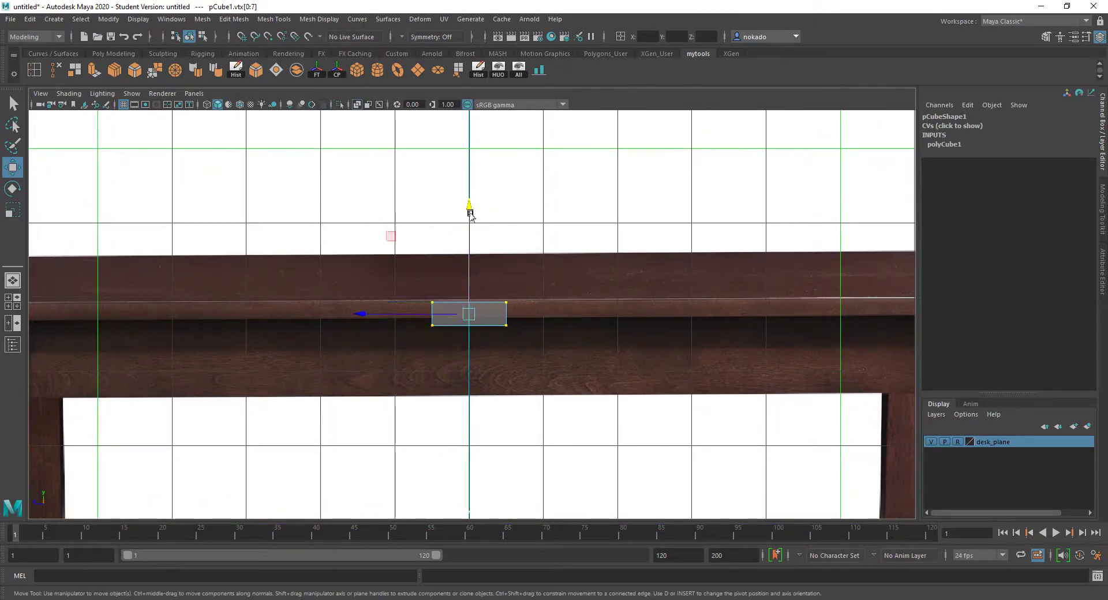
left_click_drag(470, 214, 468, 206)
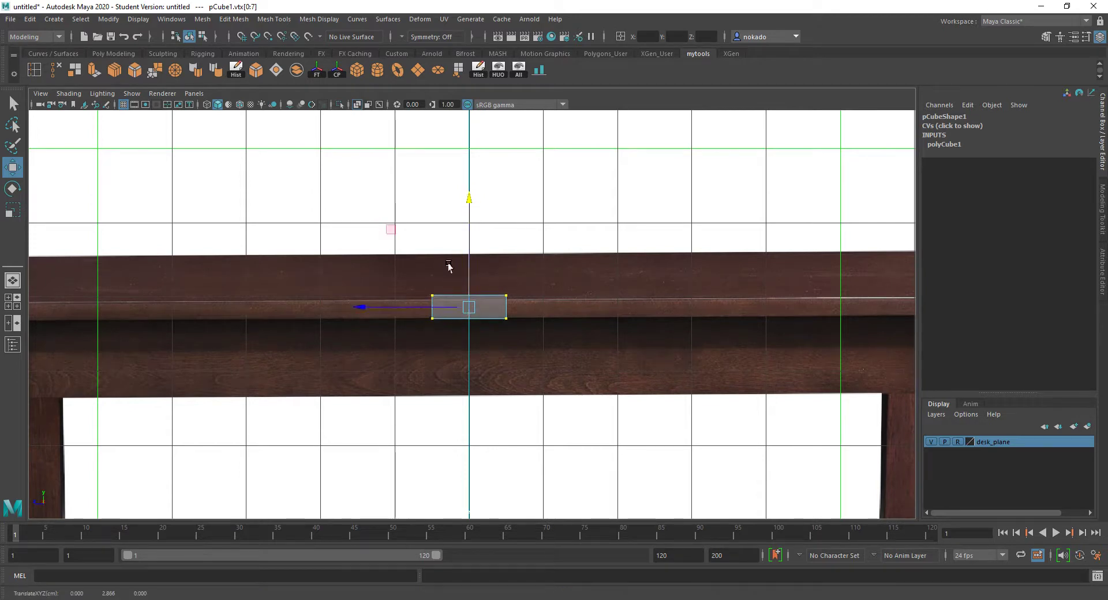
left_click_drag(409, 279, 544, 314)
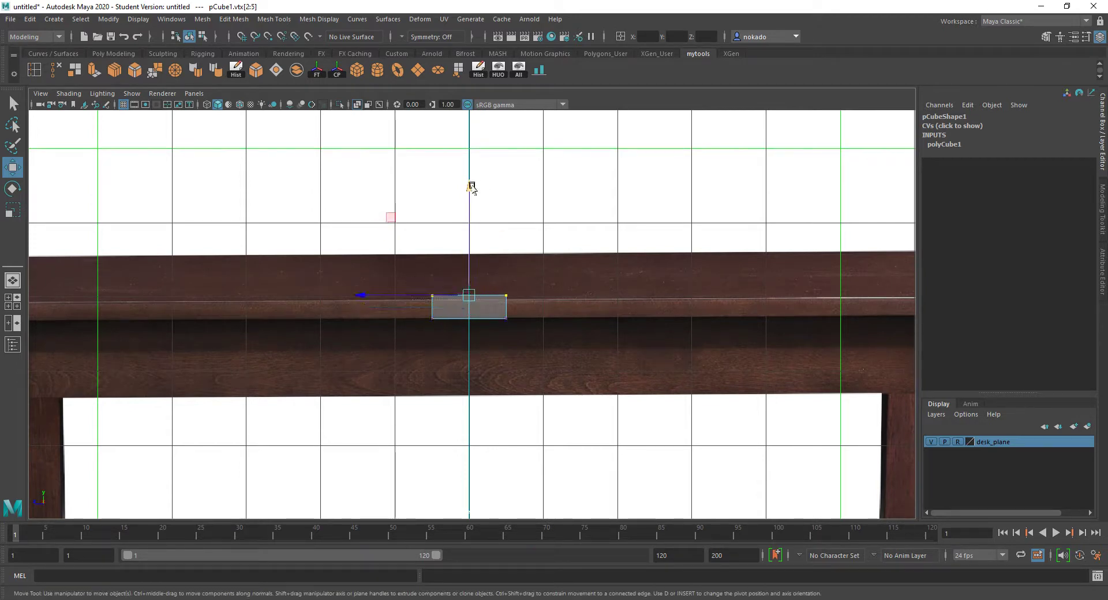
left_click_drag(471, 187, 468, 190)
Scale all the cube's vertices along Z in the side view until the slab spans the reference tabletop's full front edge.
scroll(479, 230, "down", 5)
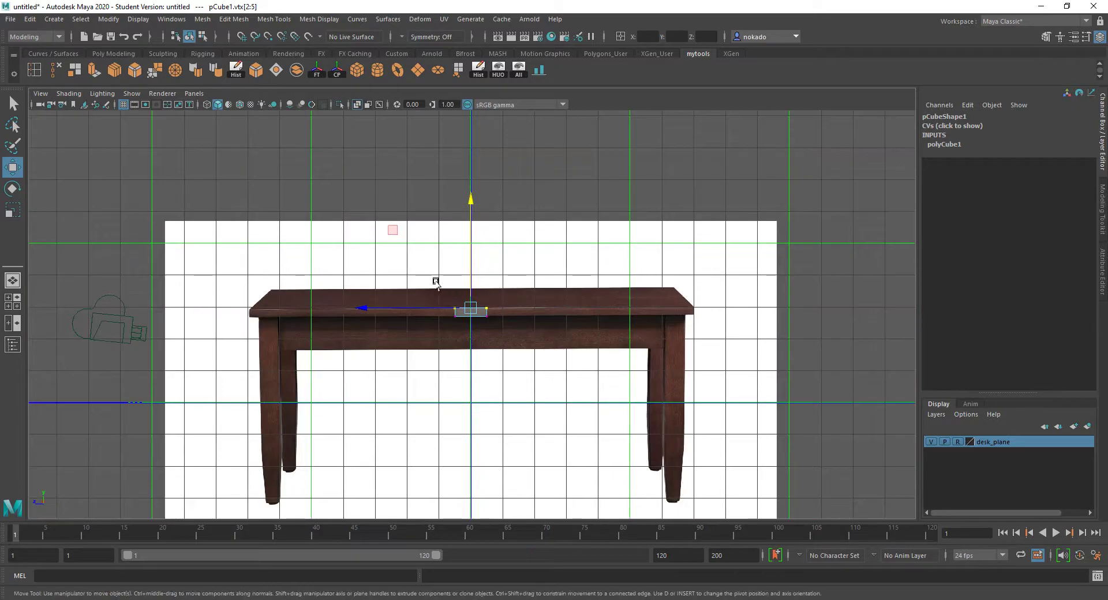
scroll(415, 278, "up", 1)
left_click_drag(396, 282, 523, 330)
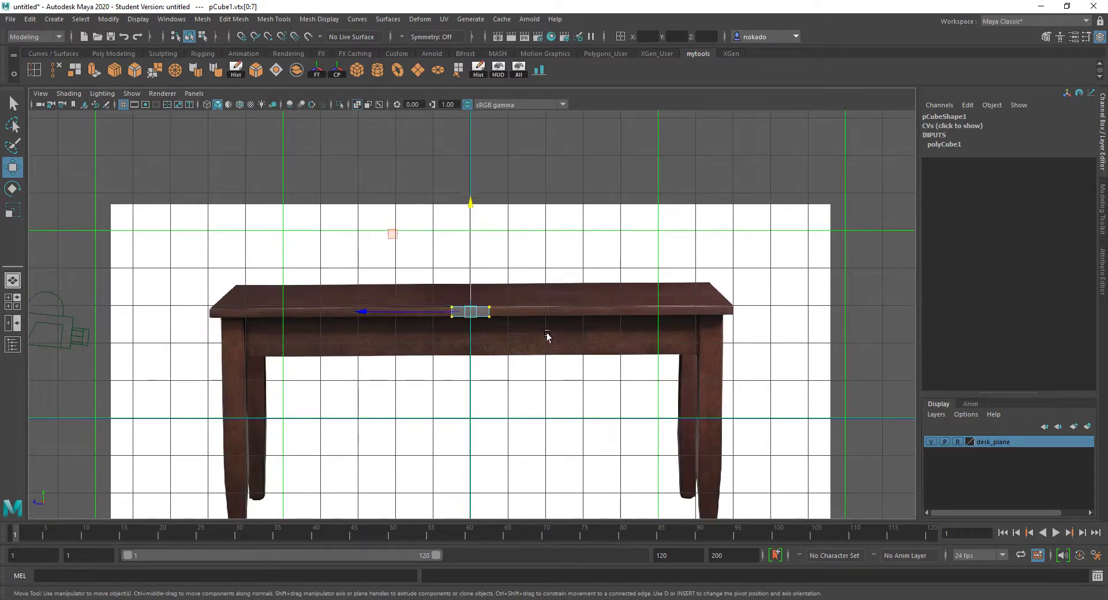
key("r")
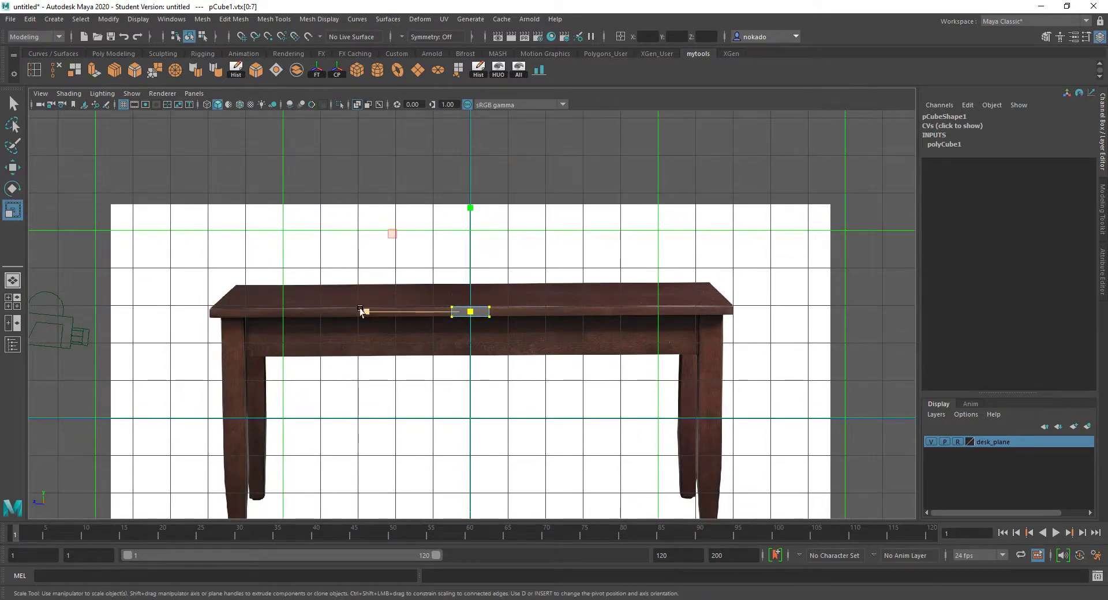
left_click_drag(366, 312, 167, 312)
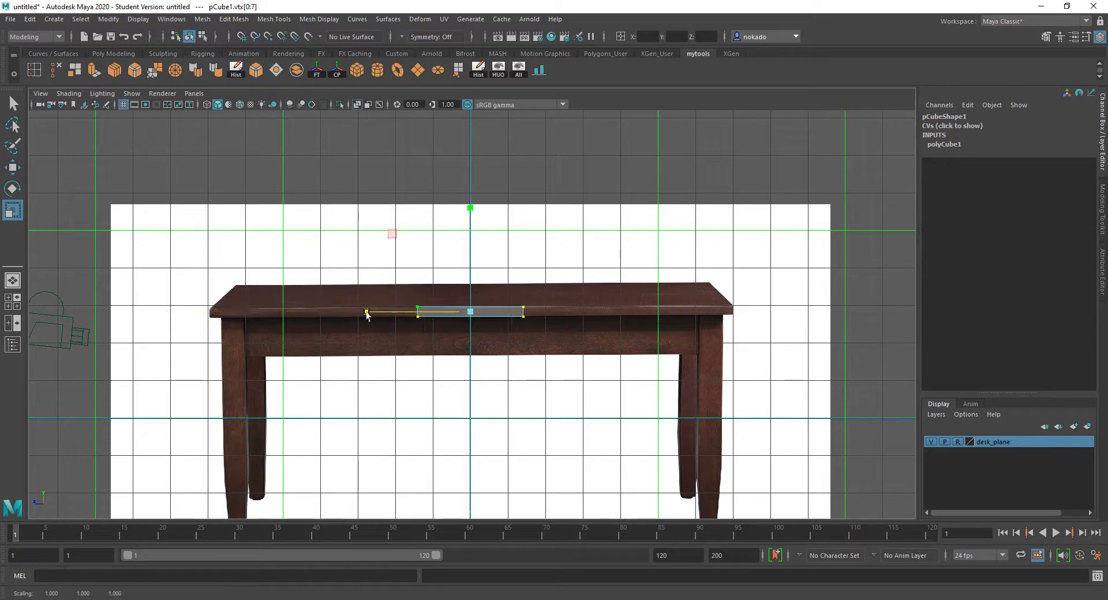
left_click_drag(365, 312, 1, 295)
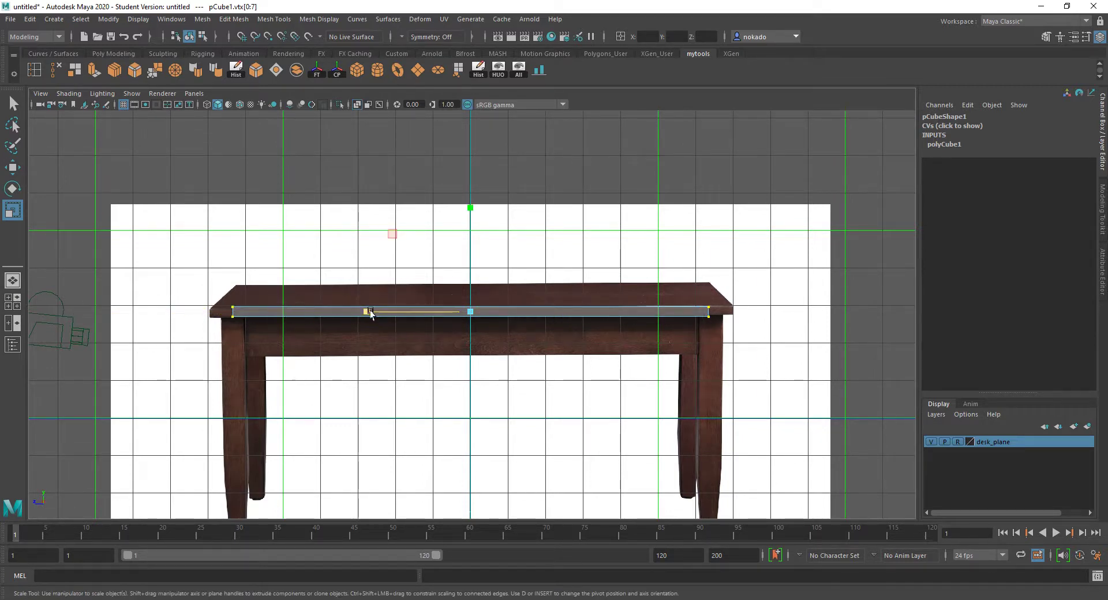
left_click_drag(370, 313, 355, 318)
scroll(351, 288, "up", 3)
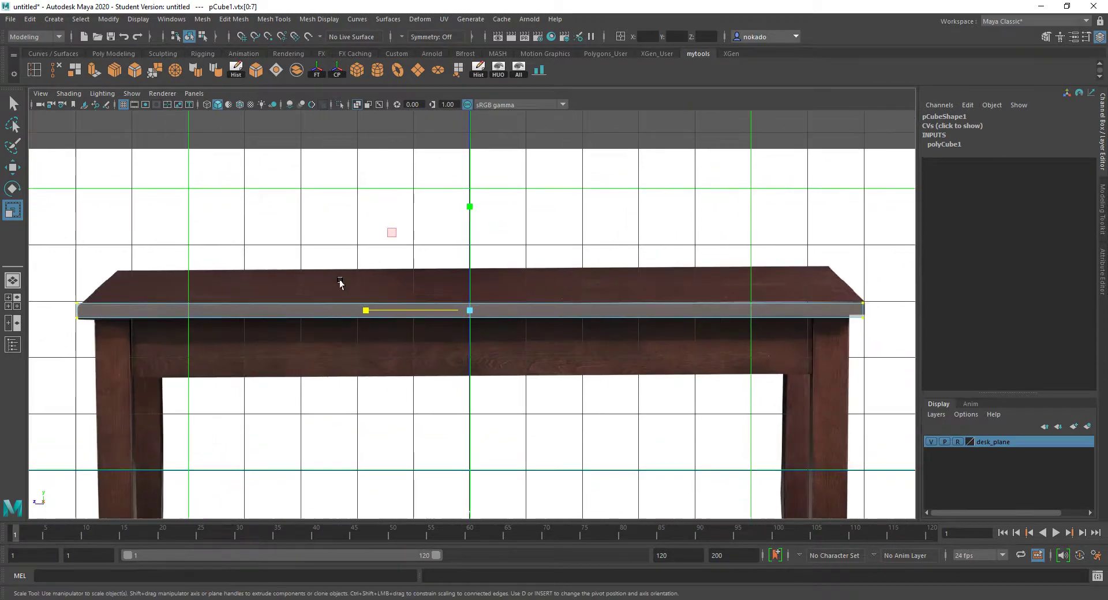
Move the slab's vertices to about Y 2.92 and Z -0.04 to align them with the reference tabletop's front edge.
key("w")
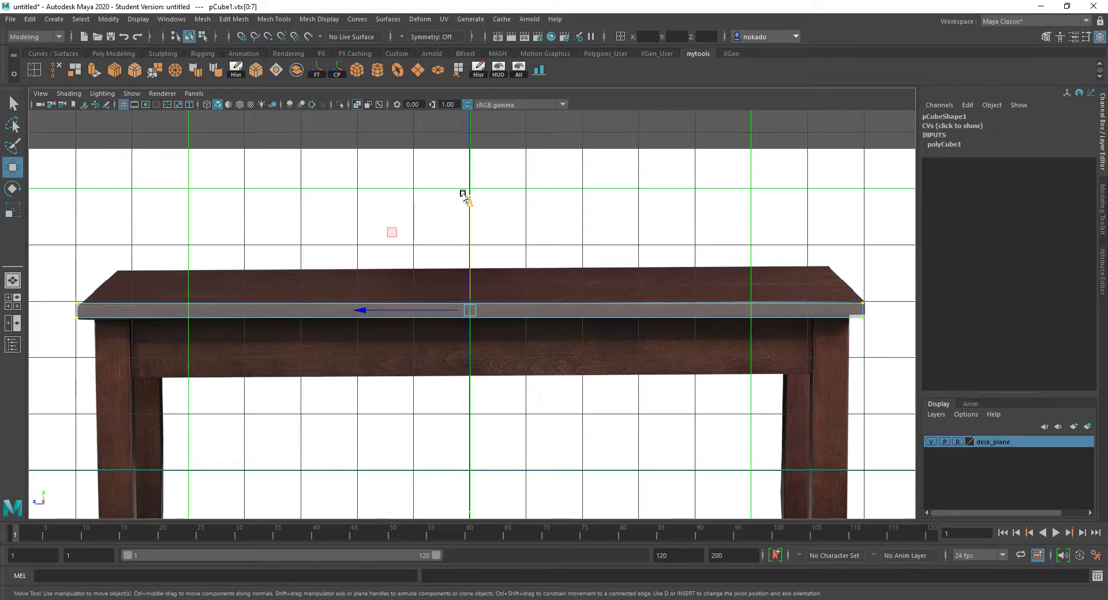
left_click_drag(464, 195, 468, 199)
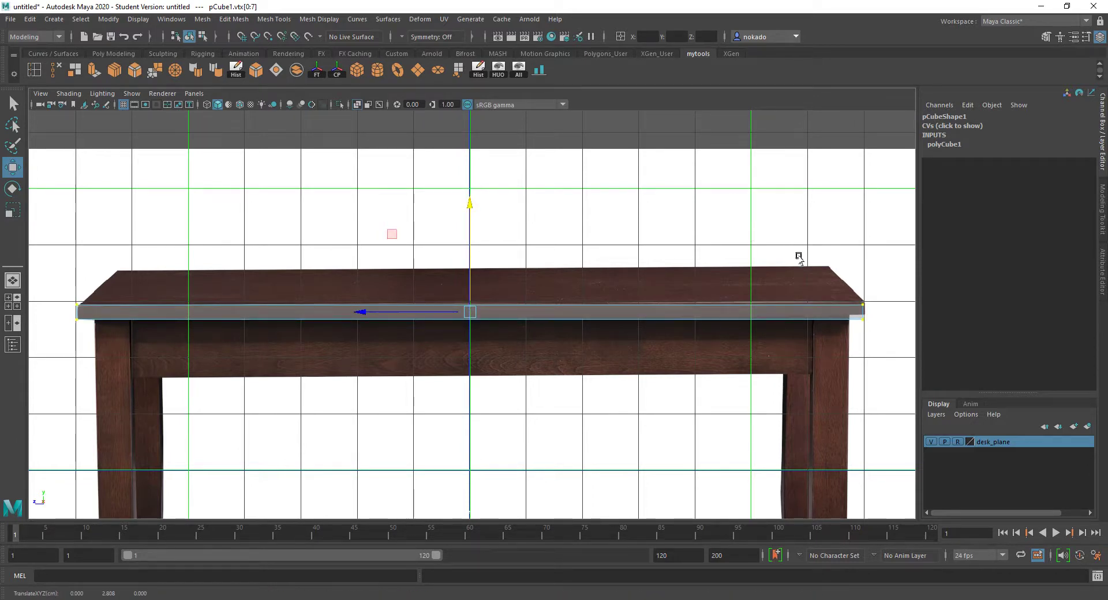
left_click_drag(465, 205, 467, 202)
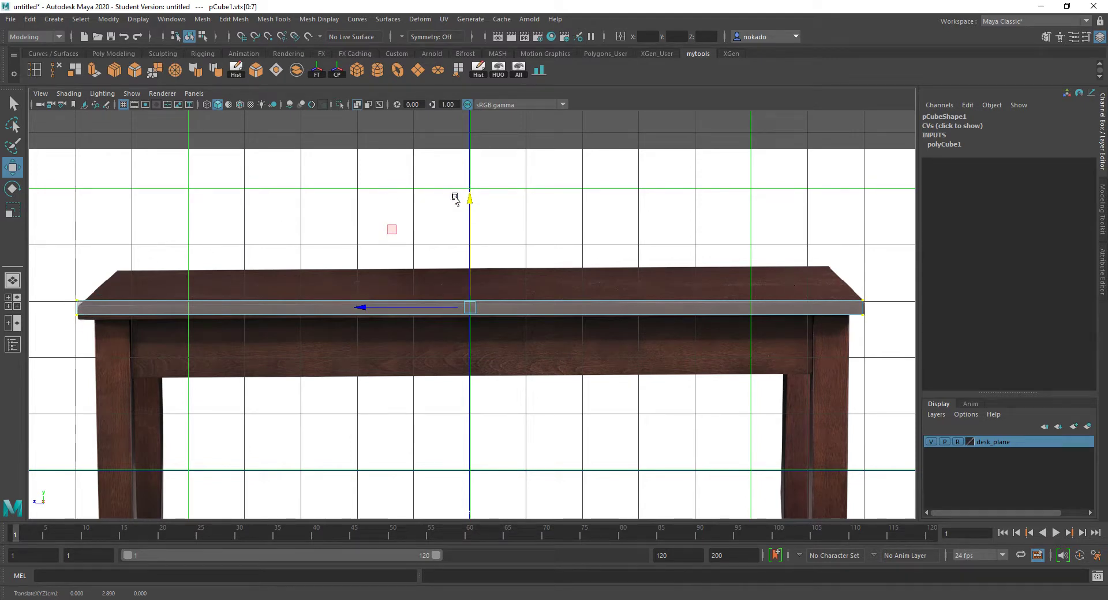
left_click_drag(469, 199, 467, 197)
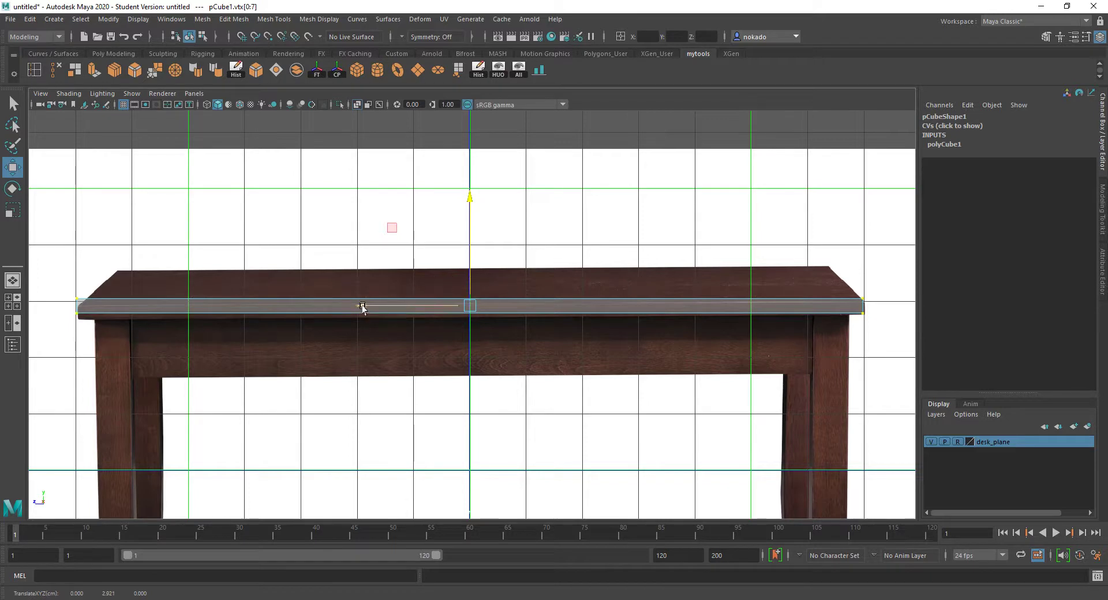
left_click_drag(361, 307, 365, 307)
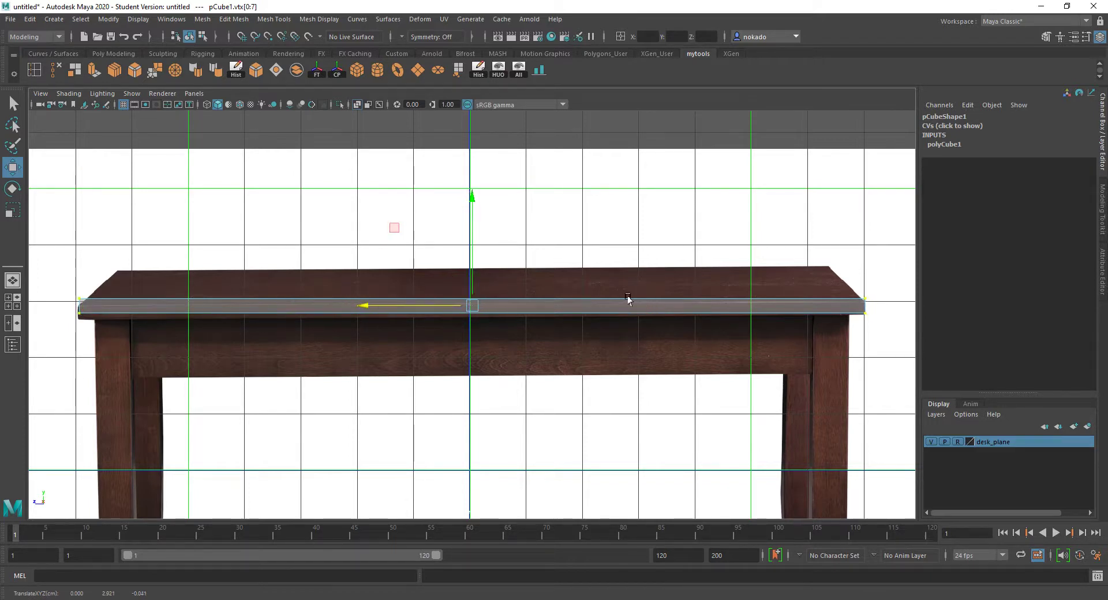
Try shortening the slab against the reference in the perspective view, and stretch it back to the tabletop's full length in the side view.
key("space")
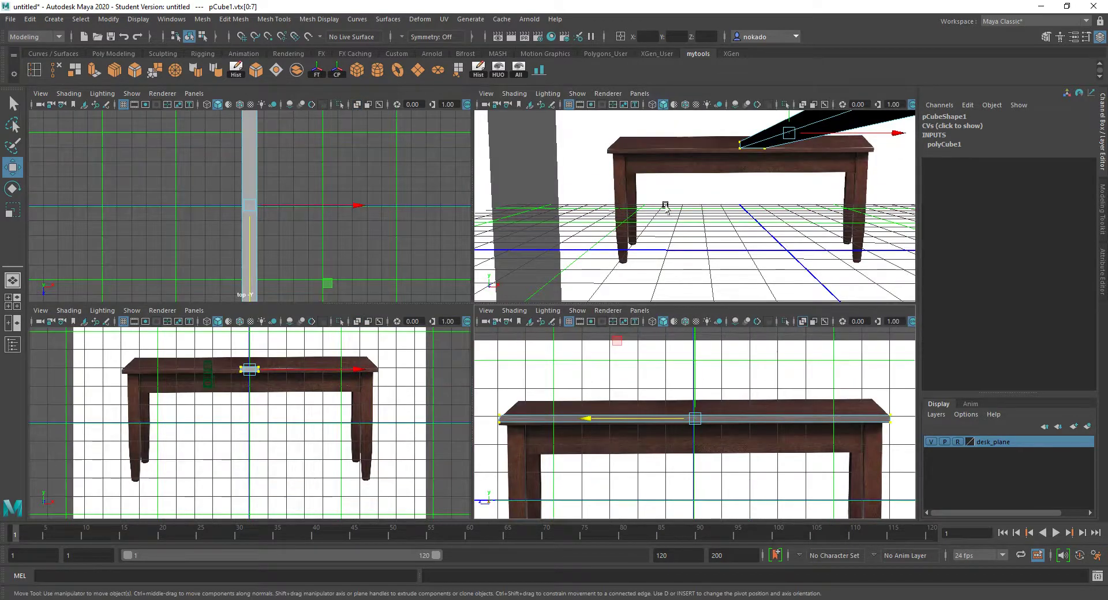
left_click_drag(680, 191, 711, 214, "alt")
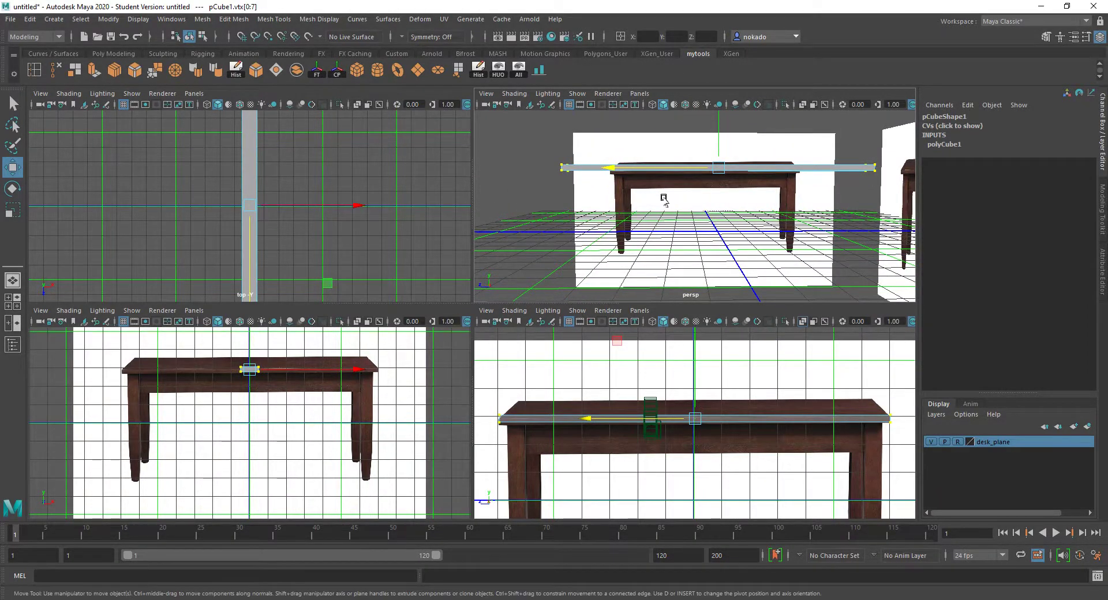
key("space")
left_click_drag(657, 198, 613, 231, "alt")
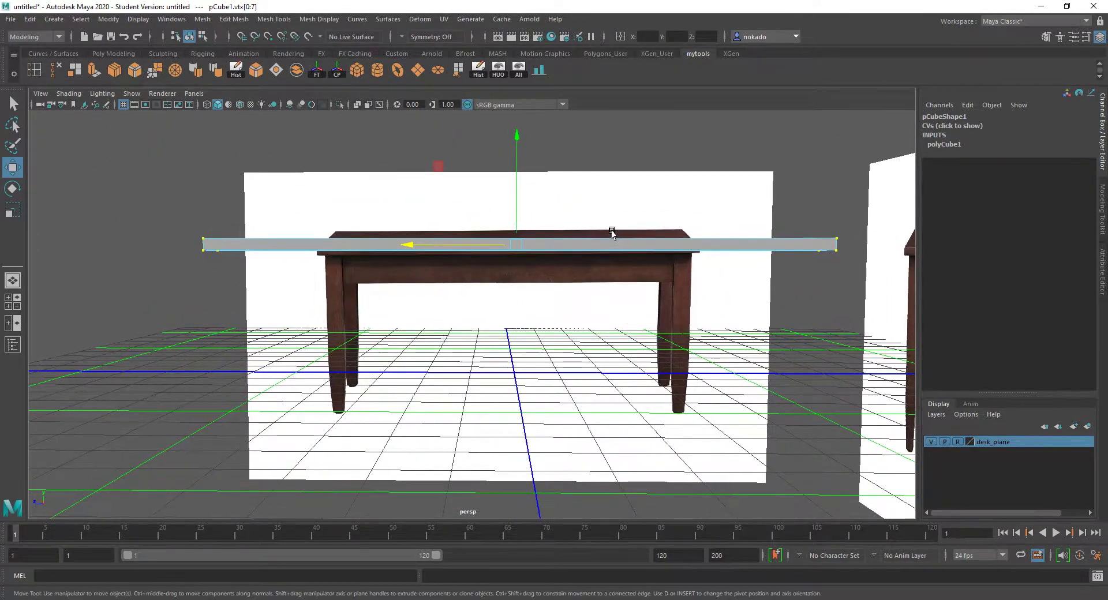
key("r")
left_click_drag(409, 248, 447, 249)
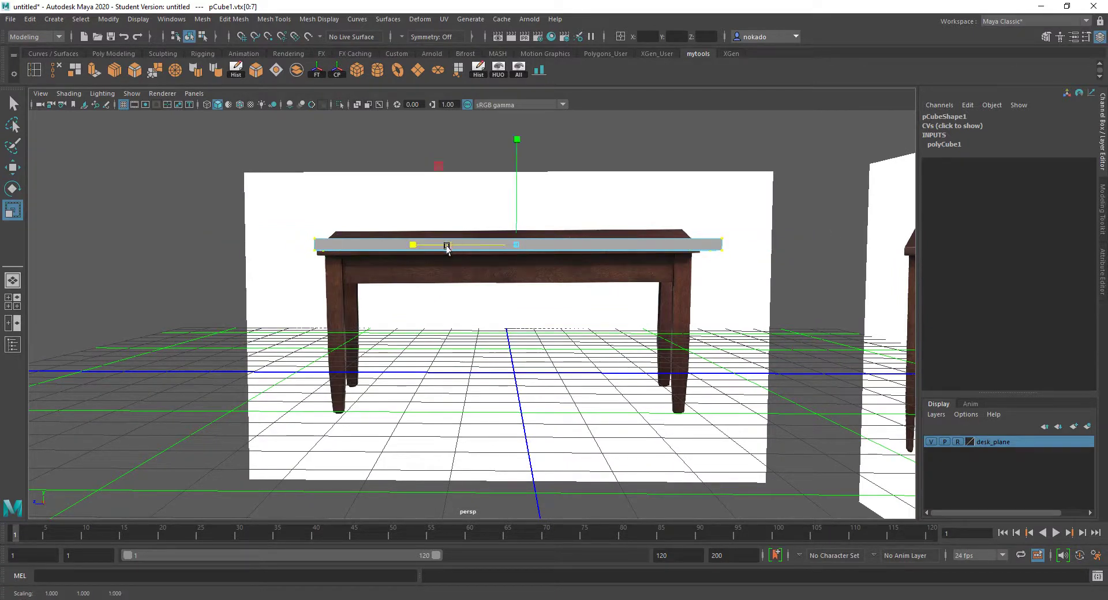
key("space")
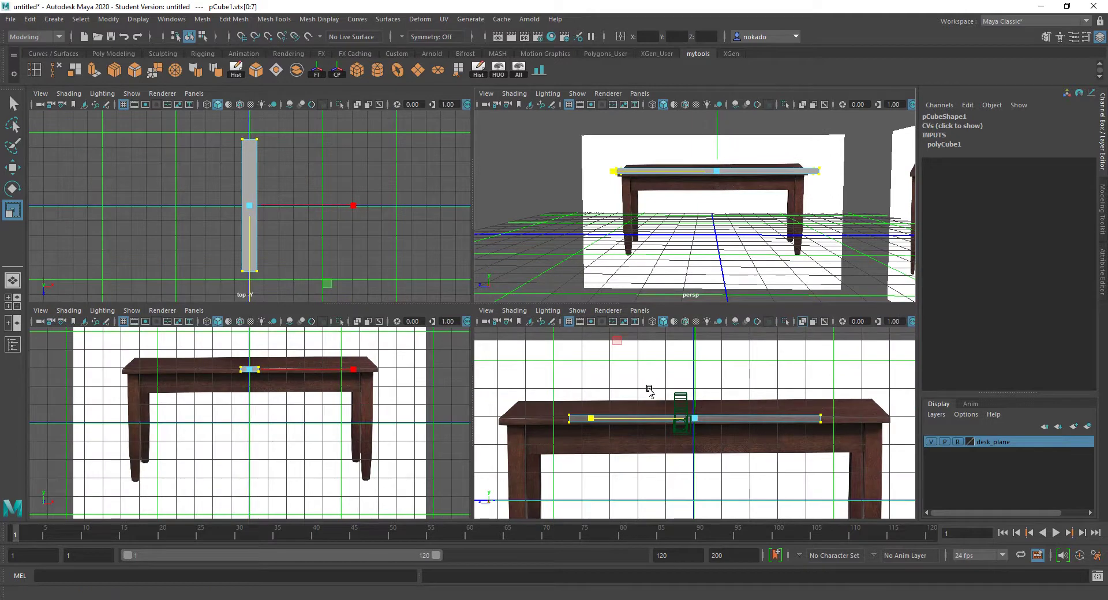
left_click_drag(594, 419, 537, 420)
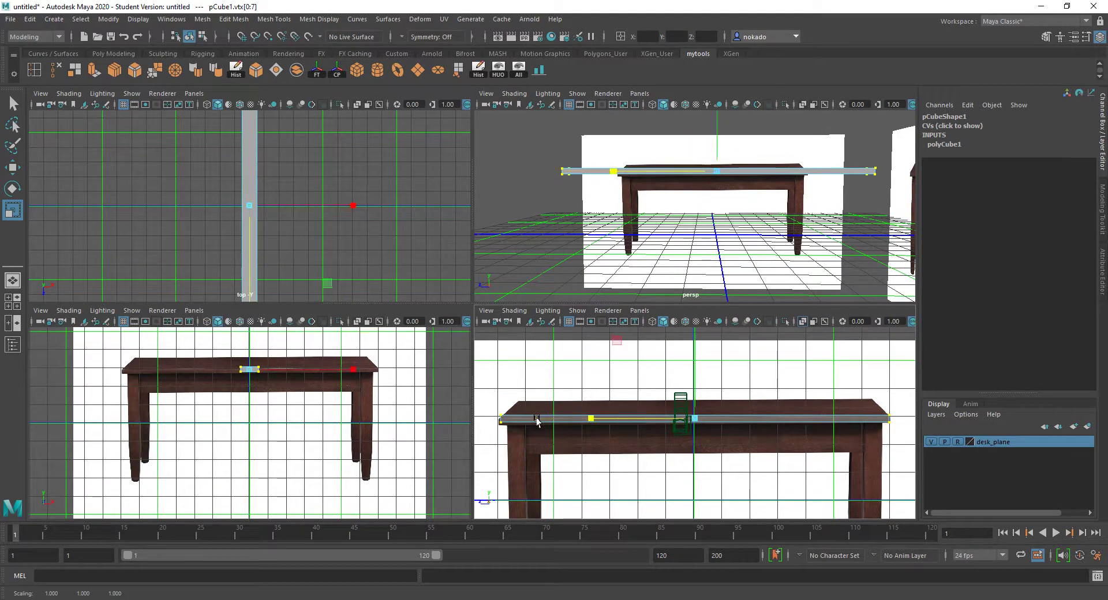
Switch the slab to face mode and select its long side face with the Move tool active.
left_click_drag(700, 250, 648, 216, "alt")
scroll(530, 405, "down", 3)
scroll(595, 401, "up", 2)
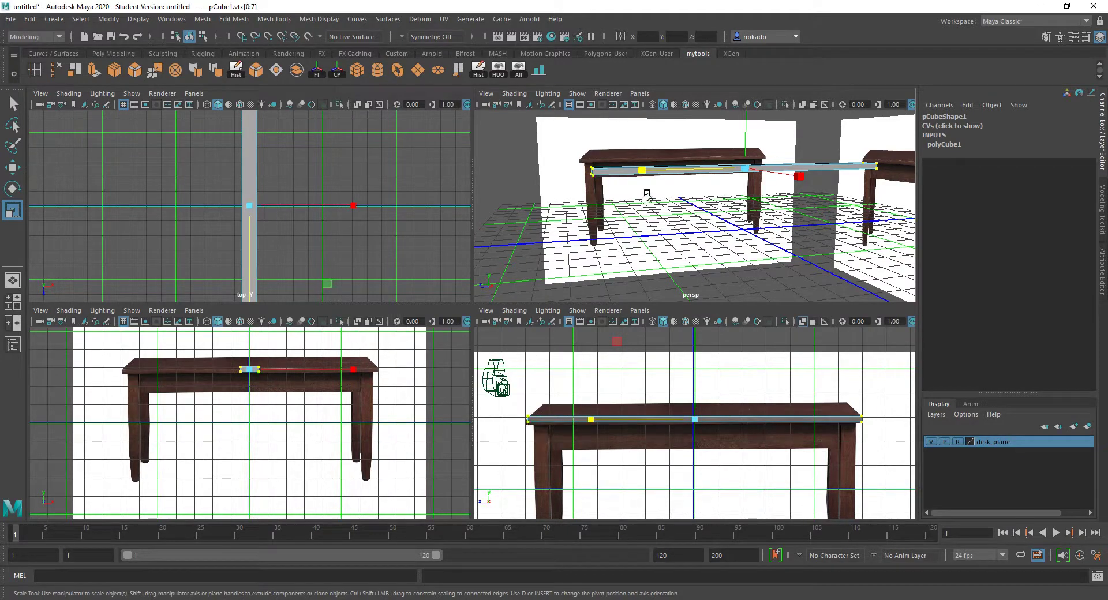
left_click_drag(647, 193, 783, 196, "alt")
right_click_drag(783, 196, 781, 207)
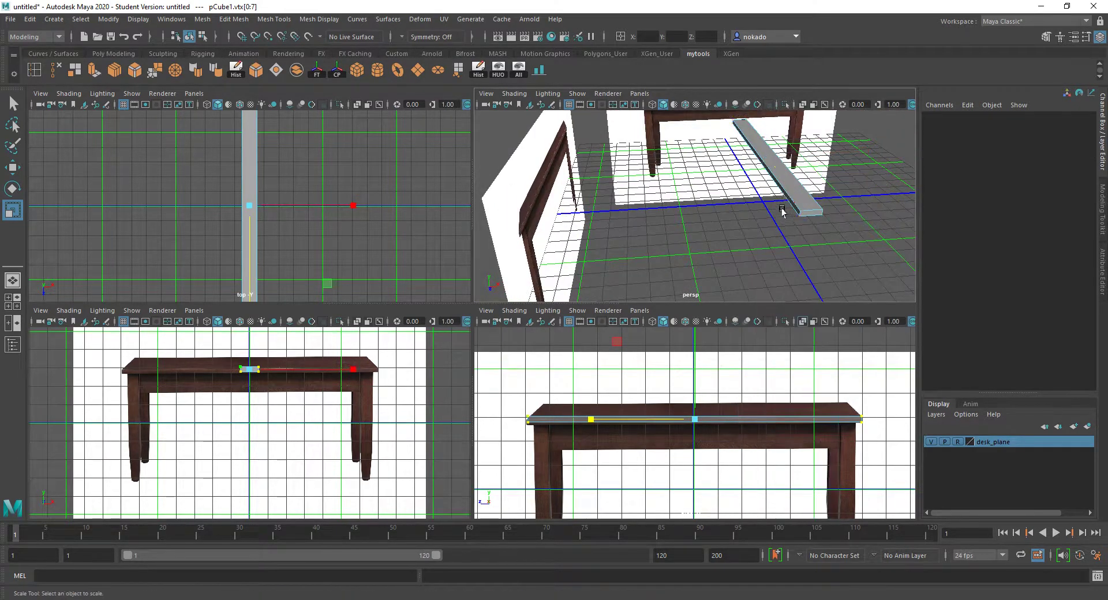
left_click(783, 201)
key("w")
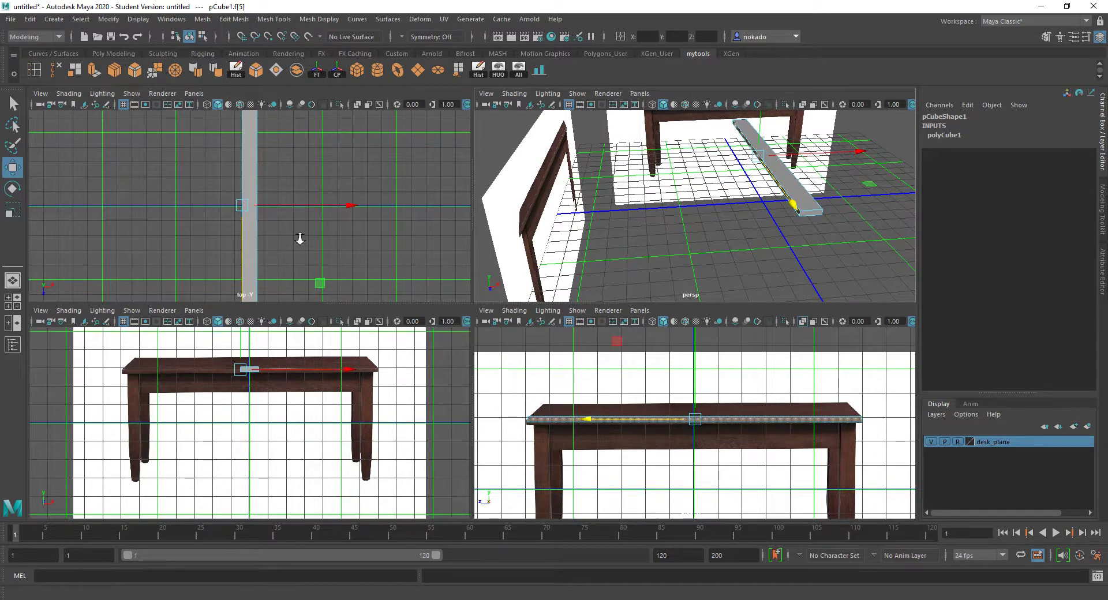
scroll(300, 238, "down", 3)
scroll(698, 184, "down", 3)
left_click_drag(704, 183, 629, 192, "alt")
scroll(268, 218, "up", 3)
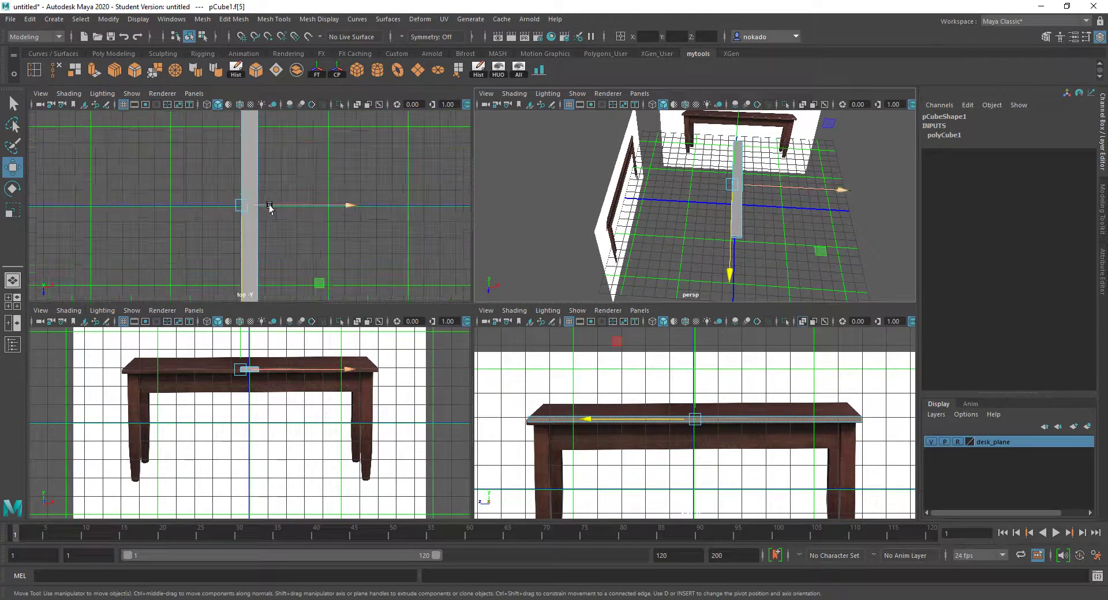
Maximize the top view and return the slab to object mode.
key("space")
scroll(610, 291, "down", 2)
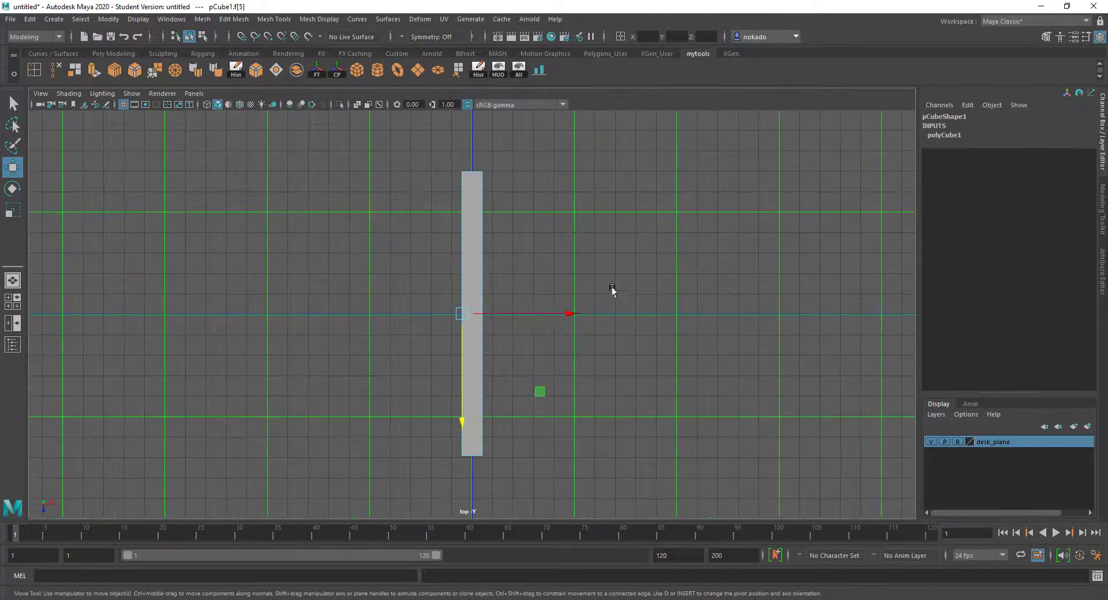
right_click_drag(478, 272, 507, 250)
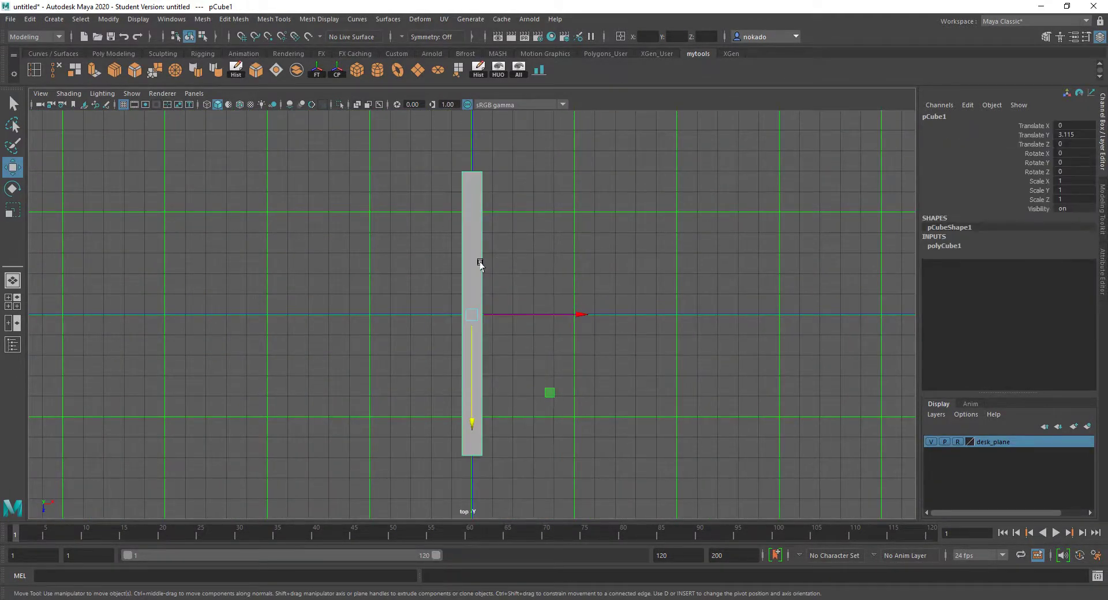
Import Commercial-Photography-Product-27.jpg from the maya\2020\reference images folder as an image plane in the top view.
left_click(84, 105)
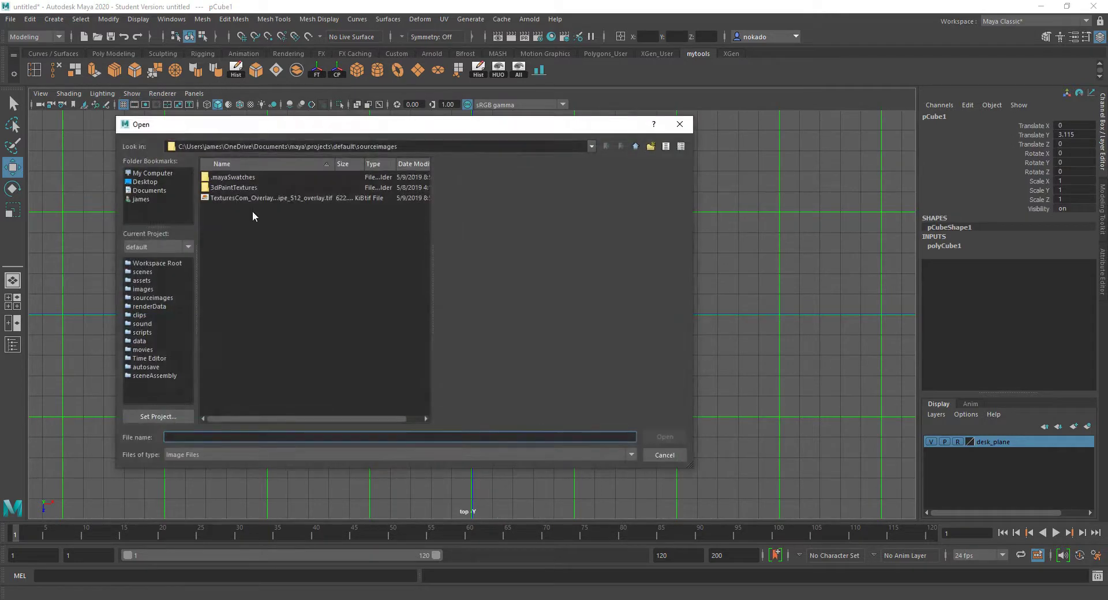
left_click(309, 146)
key("shift+Home")
left_click(398, 147)
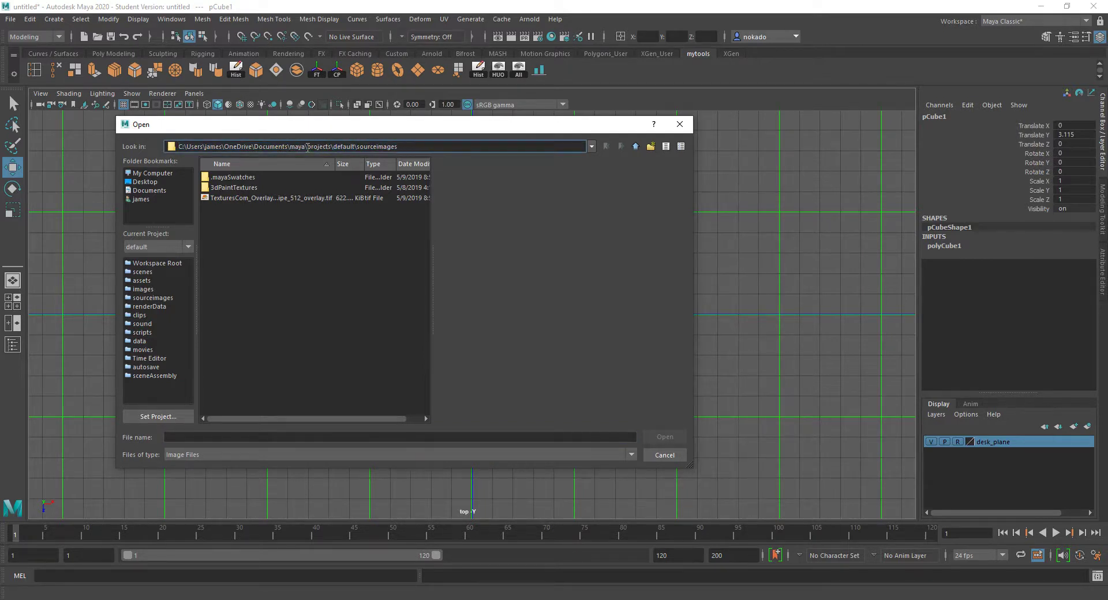
left_click_drag(306, 147, 459, 147)
key("BackSpace")
key("Return")
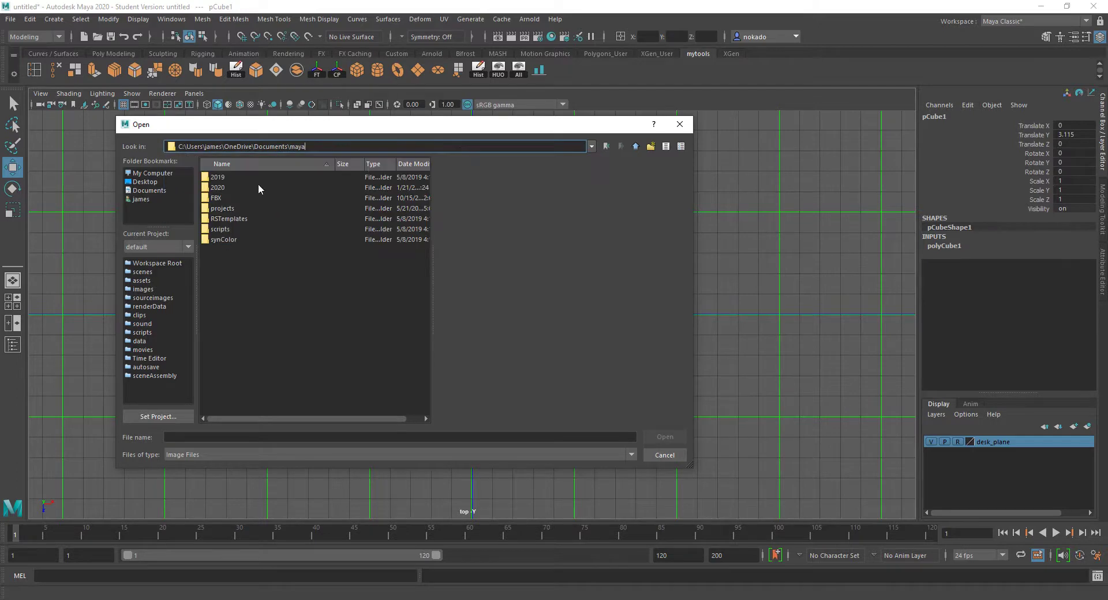
double_click(252, 183)
double_click(246, 196)
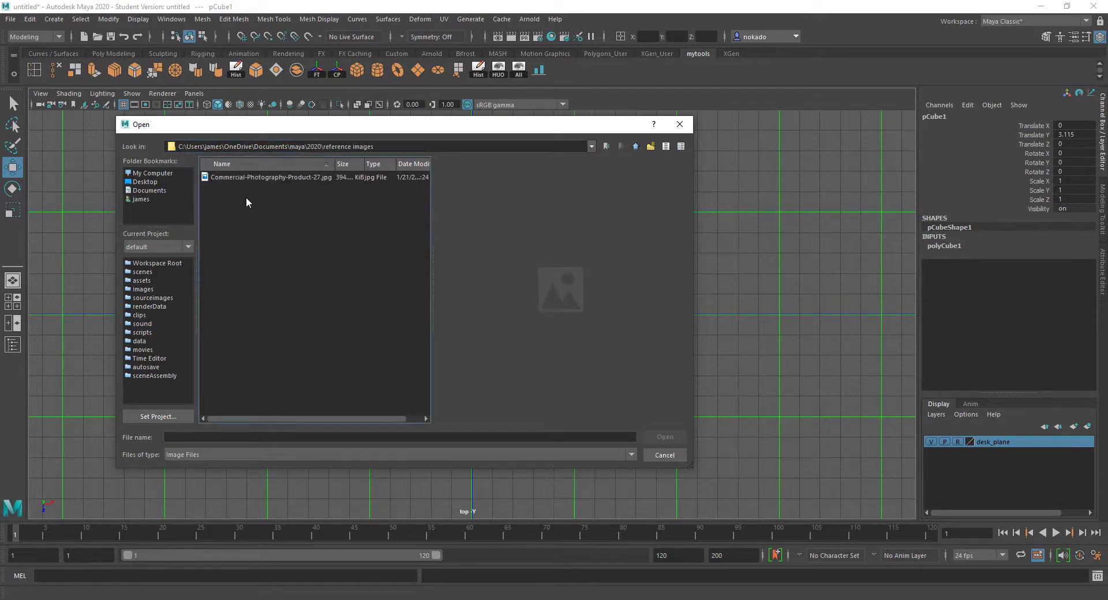
left_click(262, 178)
left_click(663, 437)
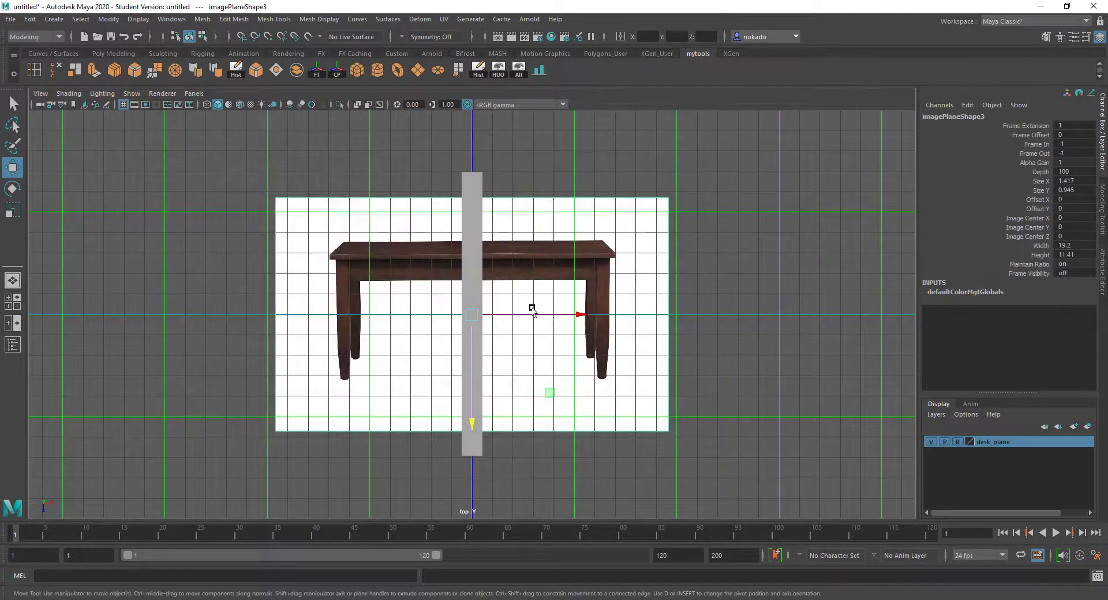
Select the slab and compare it with the new reference image in the top and bottom views, ending in the top view.
scroll(521, 295, "up", 2)
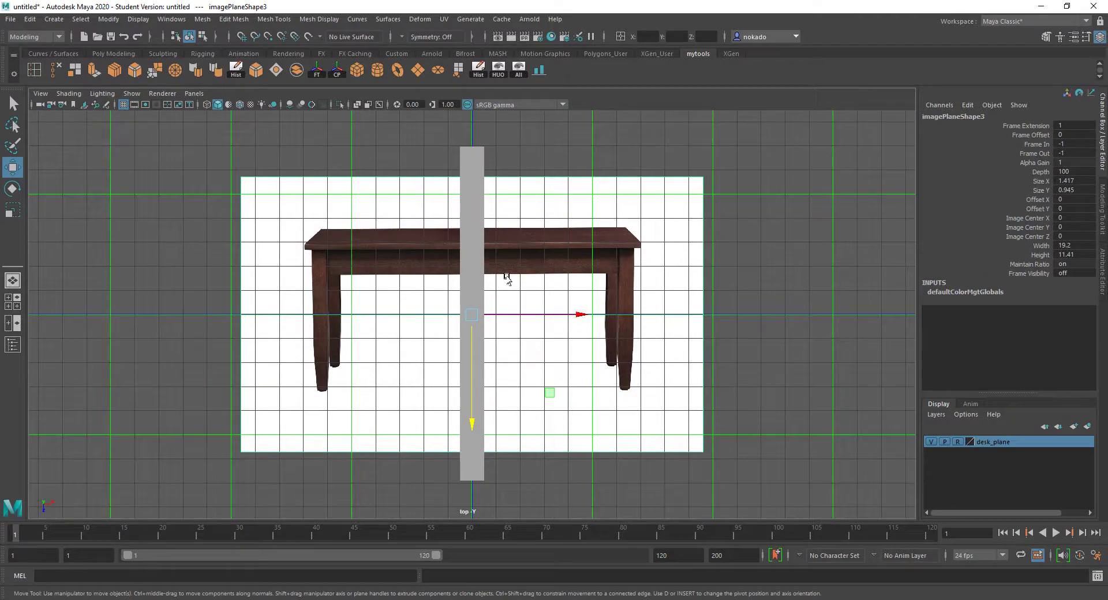
left_click(473, 260)
scroll(477, 277, "up", 1)
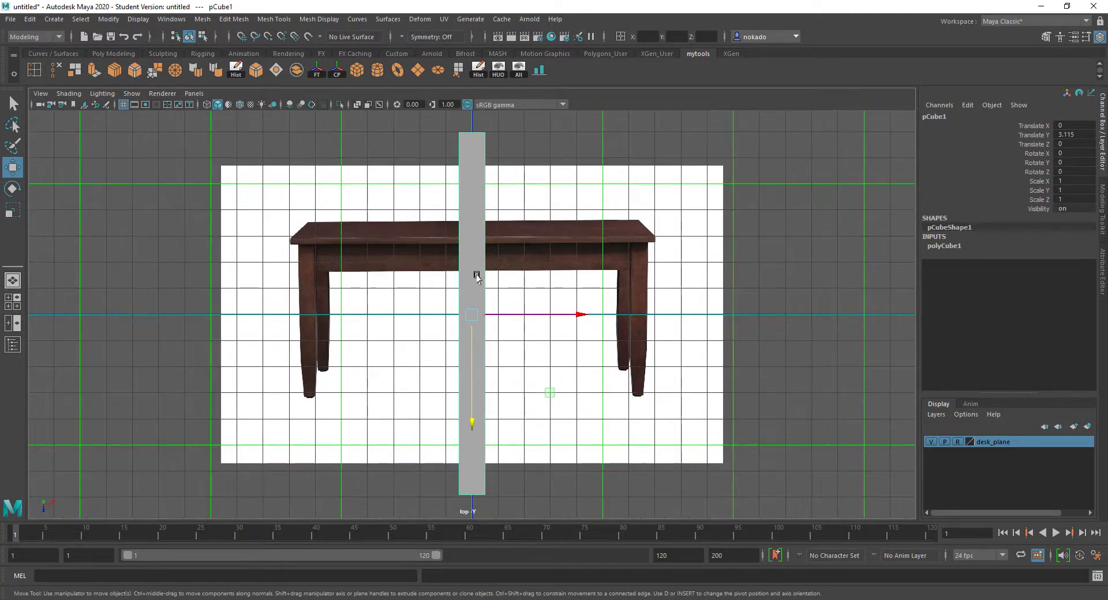
scroll(510, 259, "down", 2)
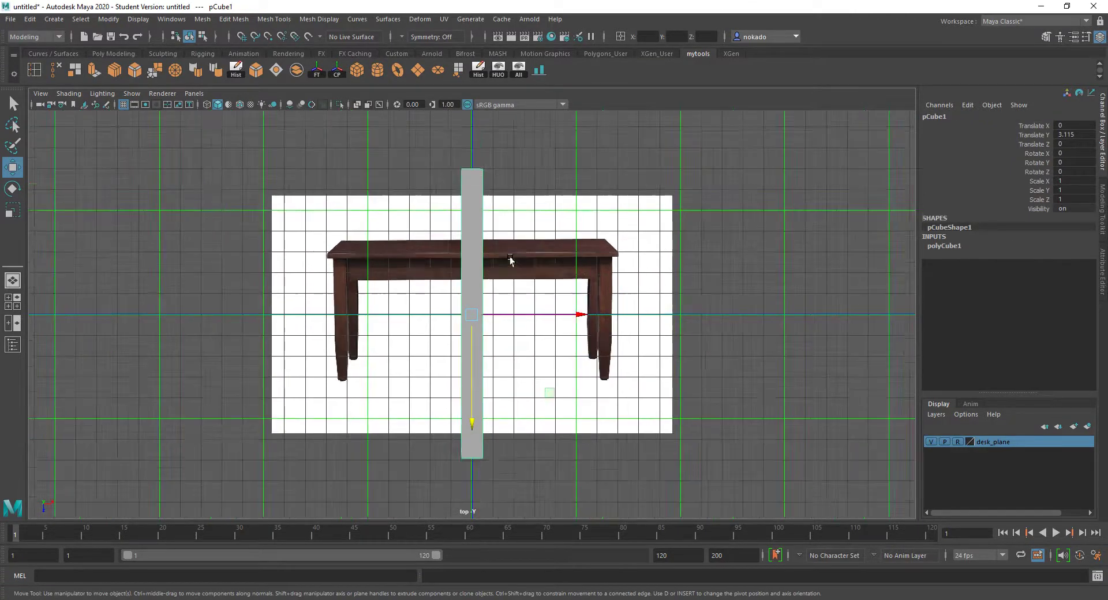
key("space")
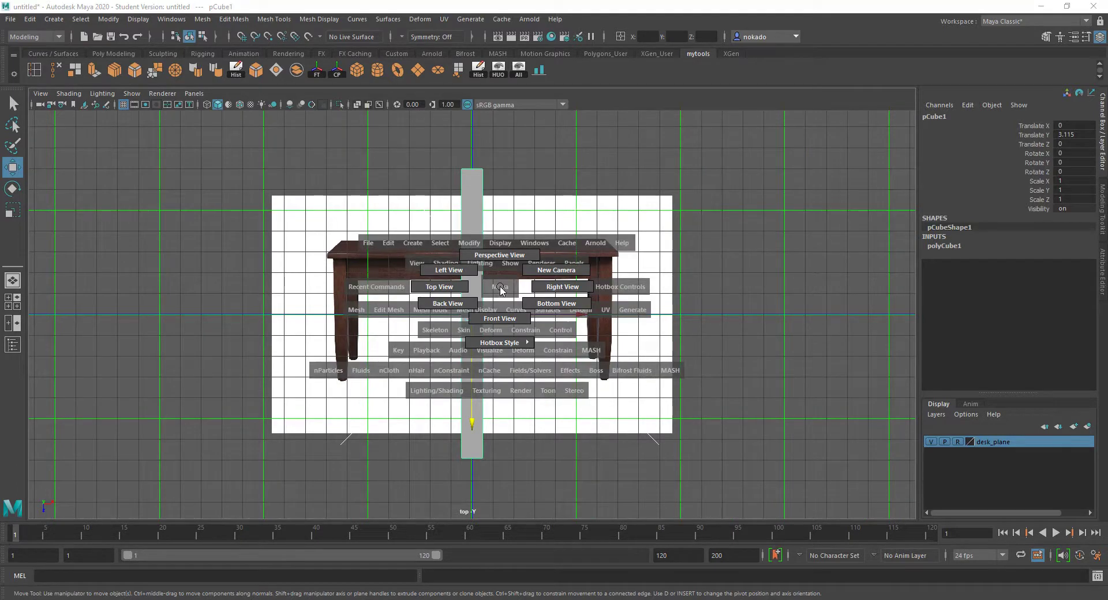
left_click(533, 304)
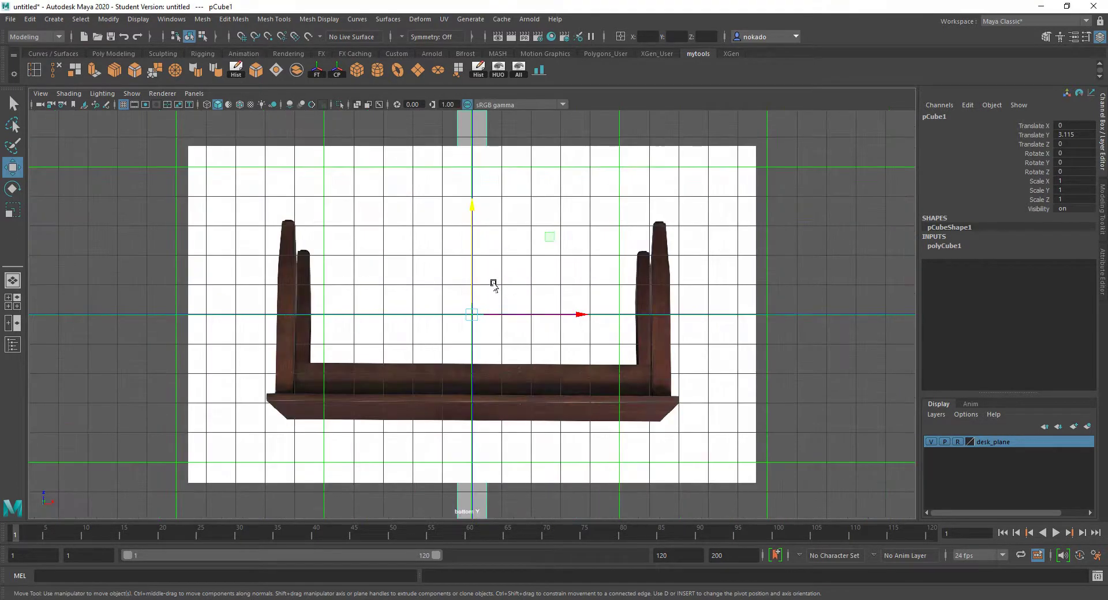
scroll(490, 283, "up", 1)
key("space")
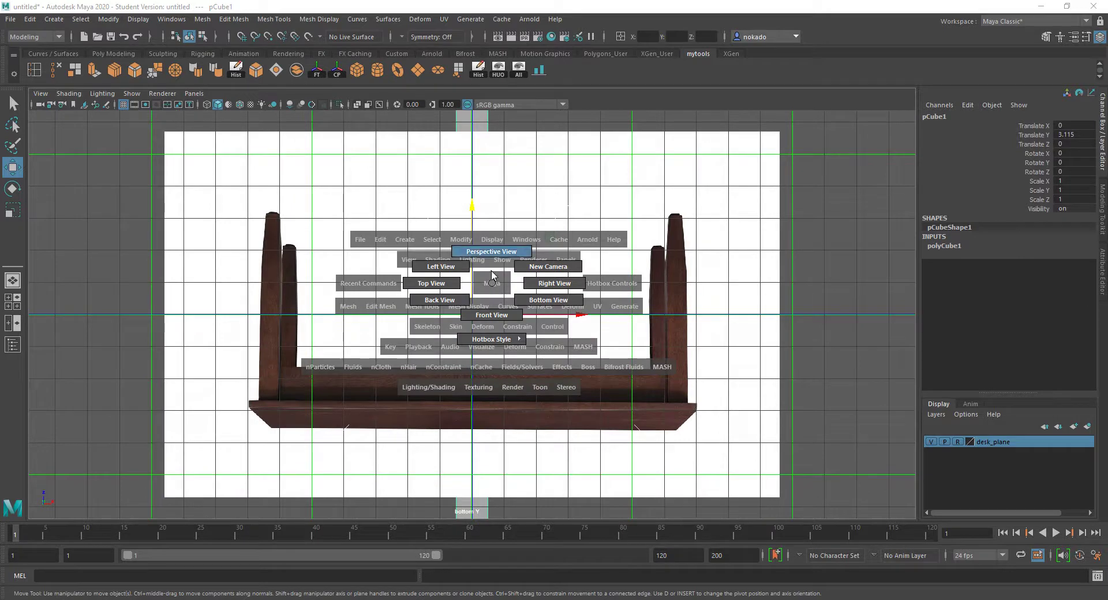
left_click(439, 283)
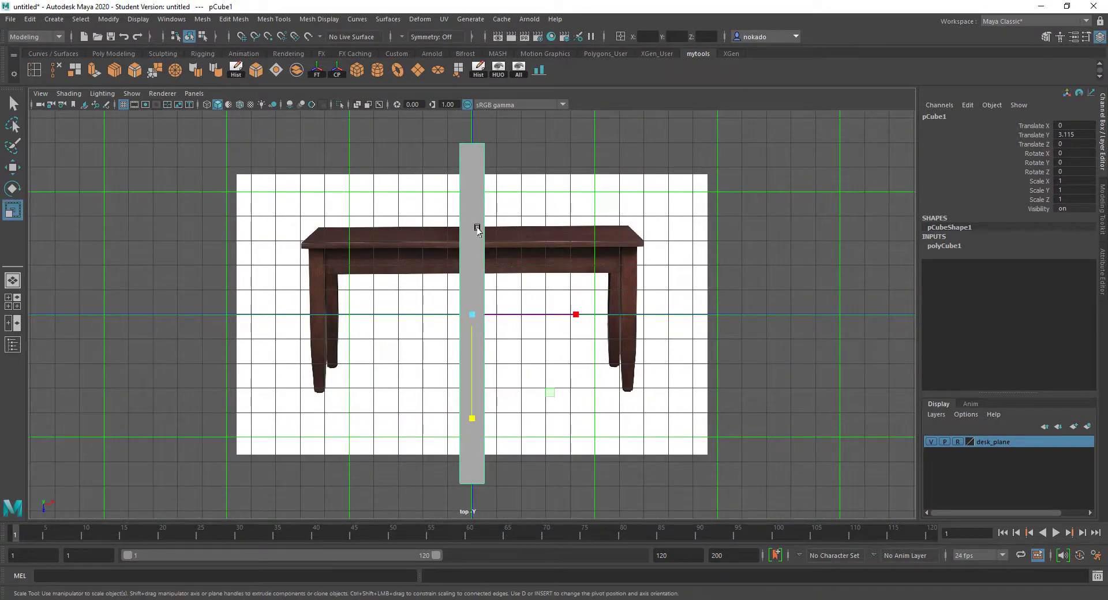
Rotate the slab to -90 degrees about Y and move it along Z to about -3.223, onto the tabletop in the top reference.
key("e")
left_click_drag(561, 237, 568, 377)
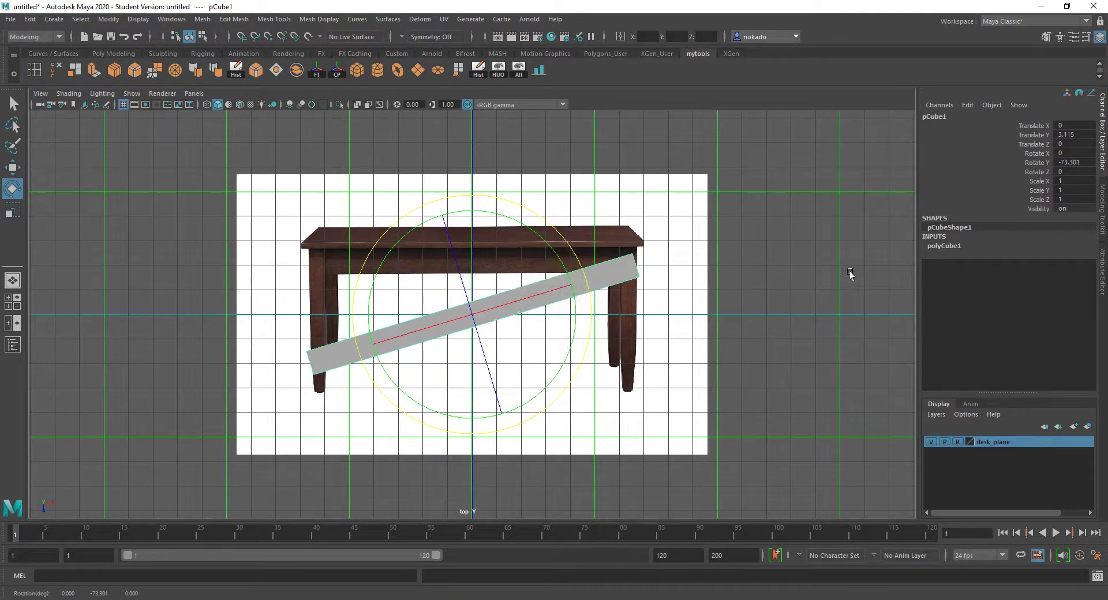
double_click(1079, 164)
key("Return")
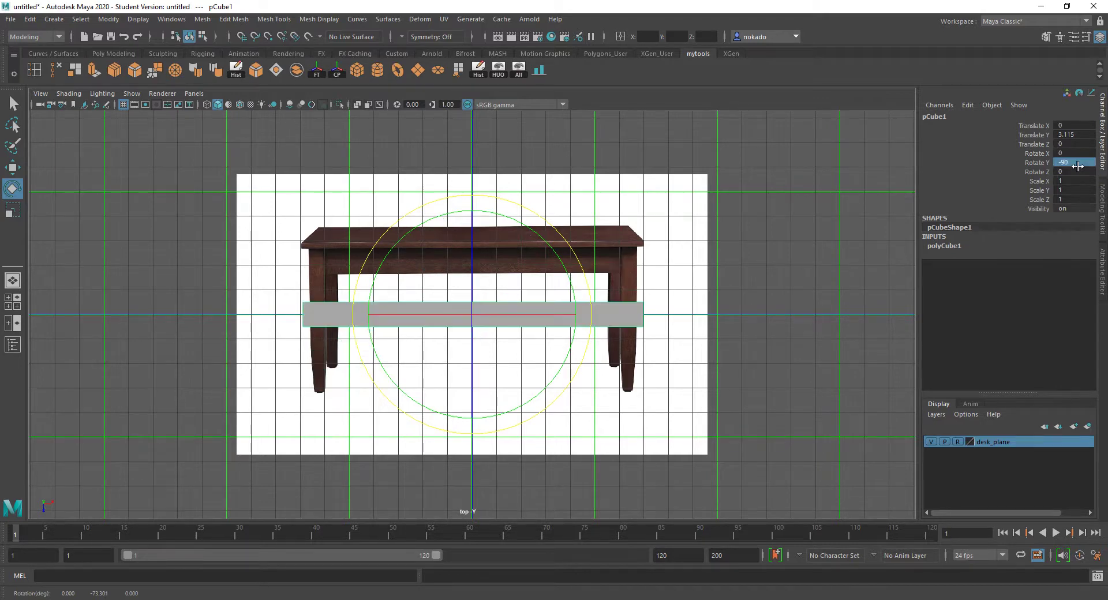
key("w")
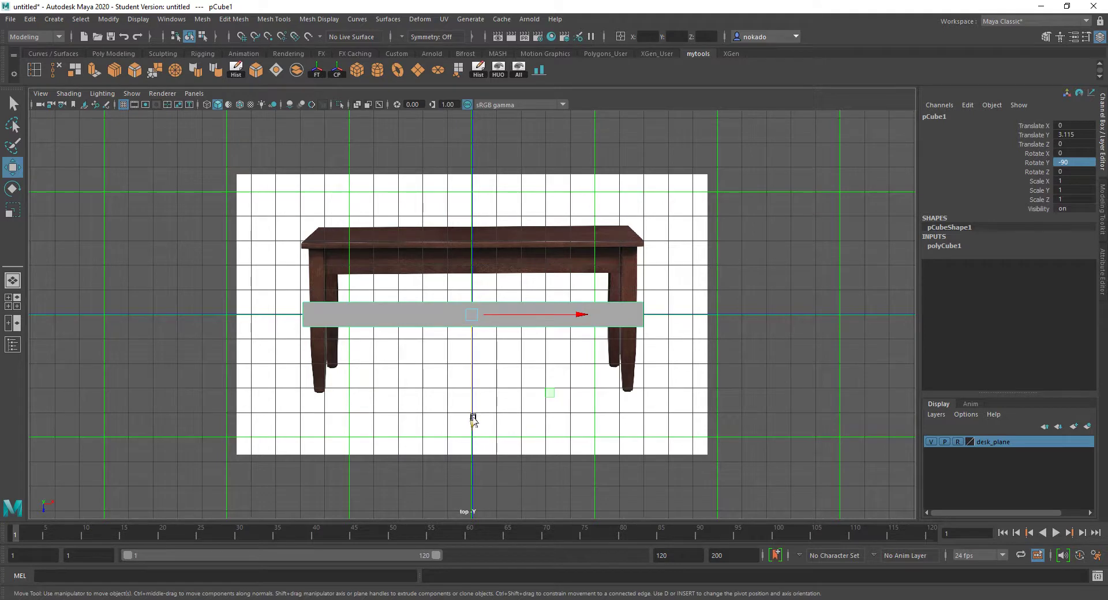
left_click_drag(472, 420, 454, 339)
Delete the top view's desk image plane, keeping the slab and the other reference planes.
key("space")
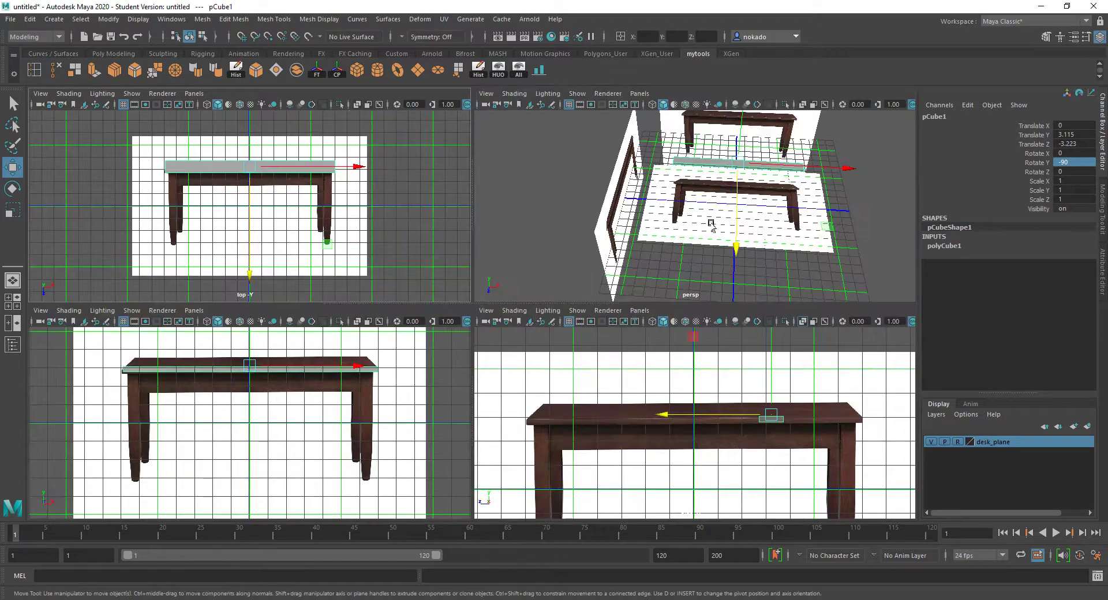
left_click_drag(710, 224, 838, 190, "alt")
scroll(676, 211, "up", 5)
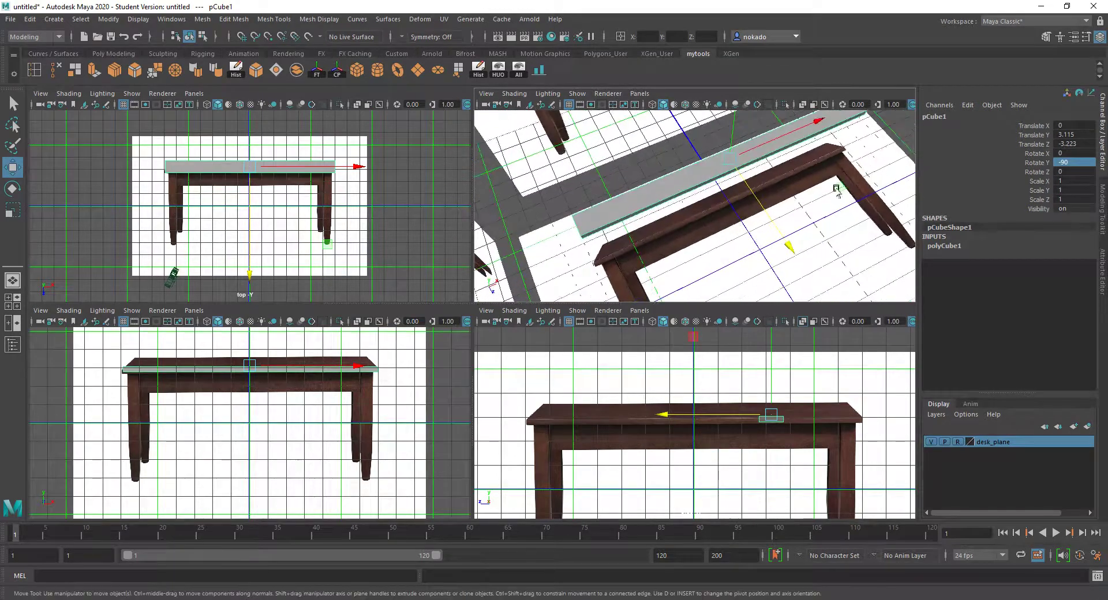
left_click(865, 180)
key("f")
key("Delete")
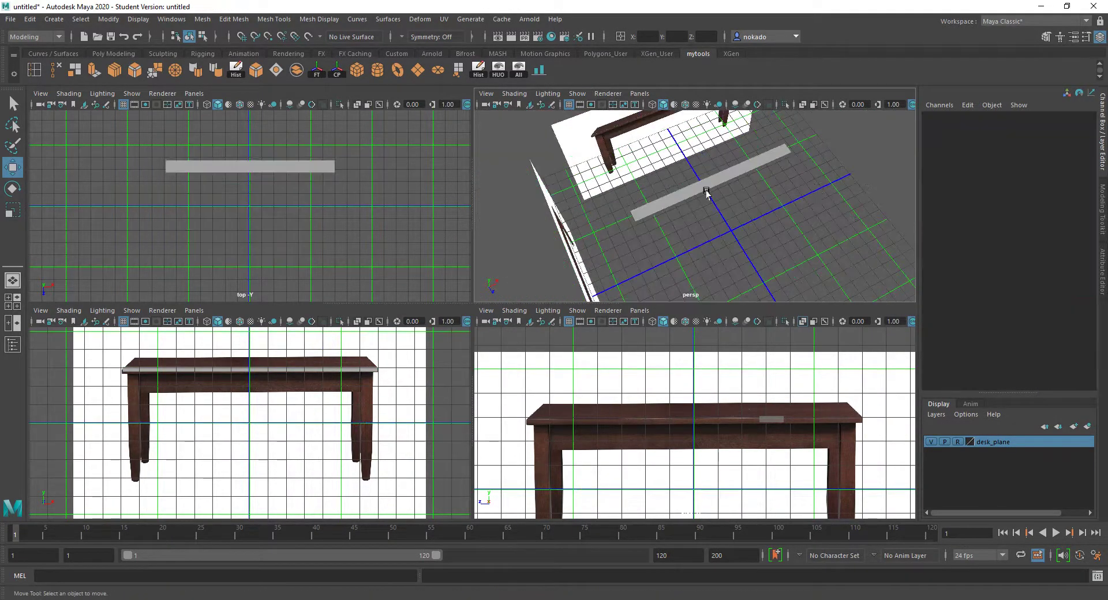
Select the slab's long back side face and move it outward to widen the slab into a full tabletop.
scroll(315, 166, "up", 2)
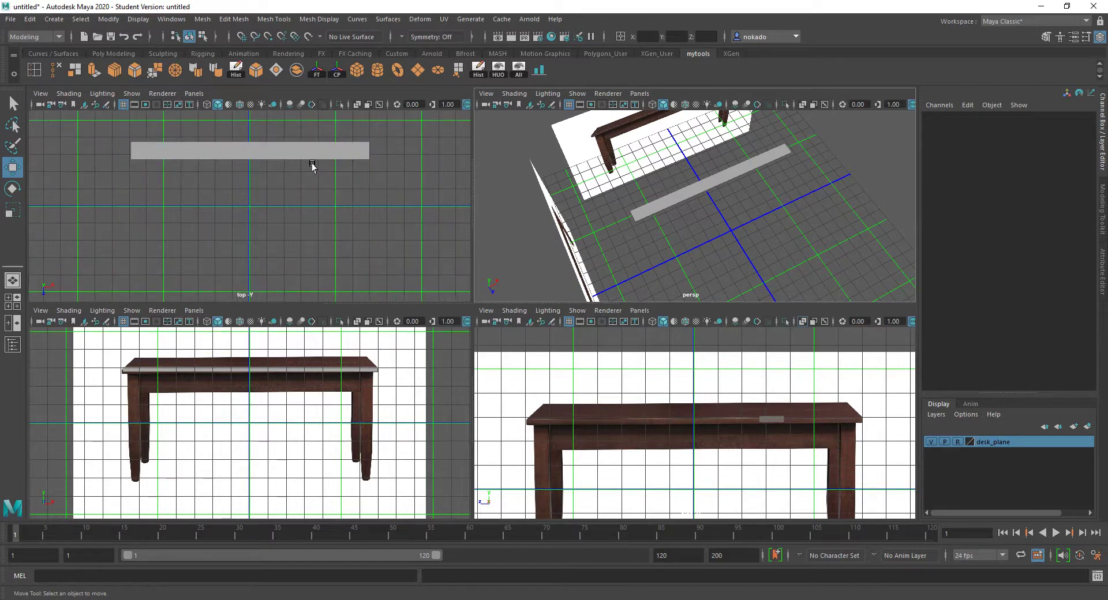
middle_click_drag(312, 151, 314, 217, "alt")
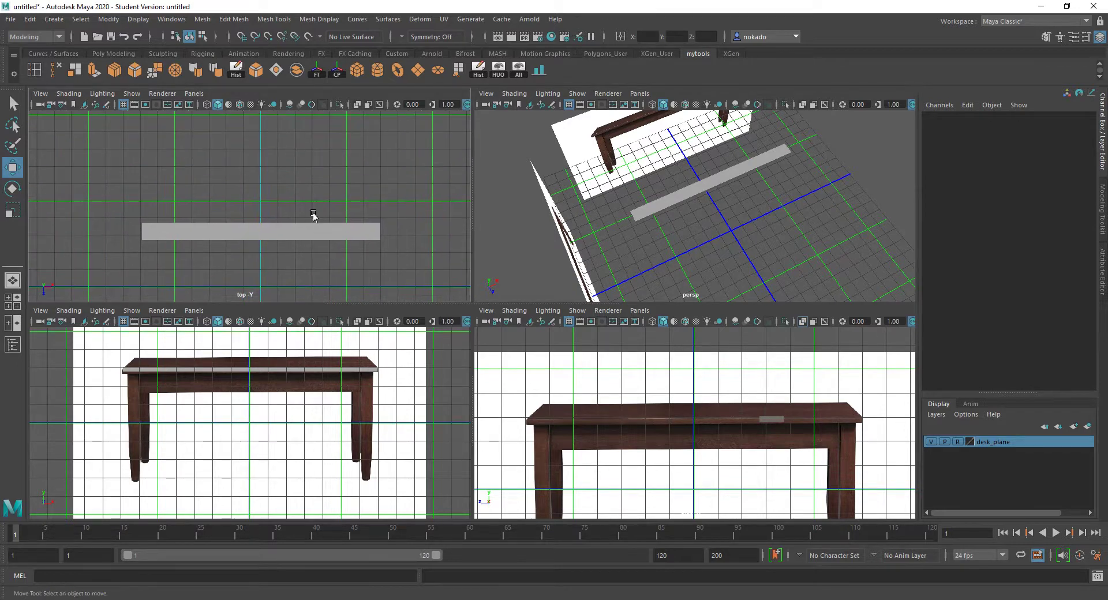
scroll(314, 215, "up", 2)
left_click_drag(653, 199, 853, 207, "alt")
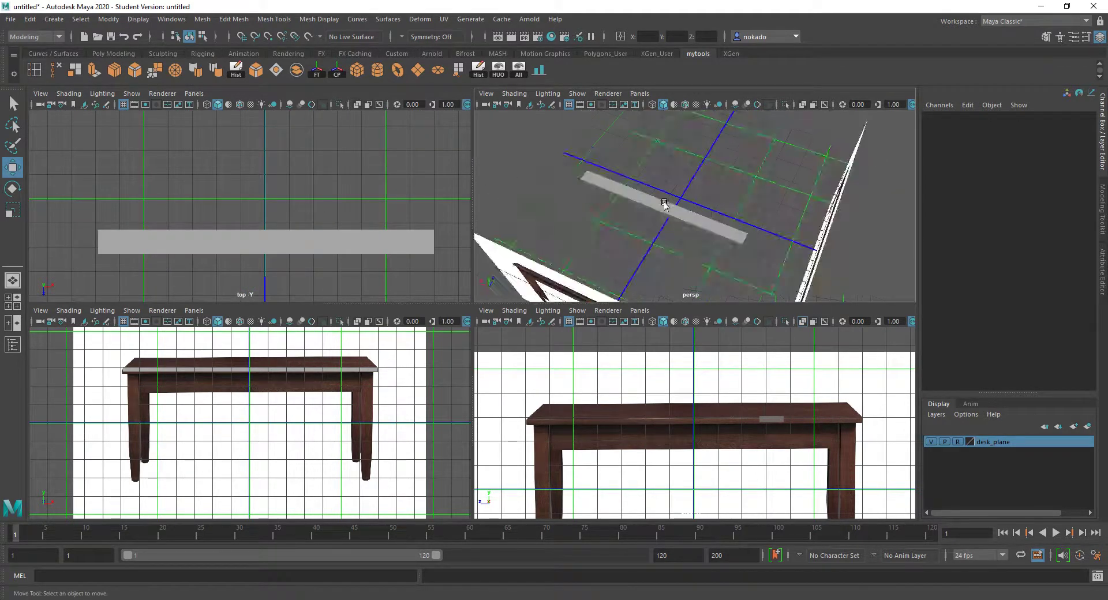
scroll(663, 204, "up", 3)
left_click(652, 244)
right_click_drag(653, 245, 653, 275)
left_click(658, 248)
left_click(568, 212)
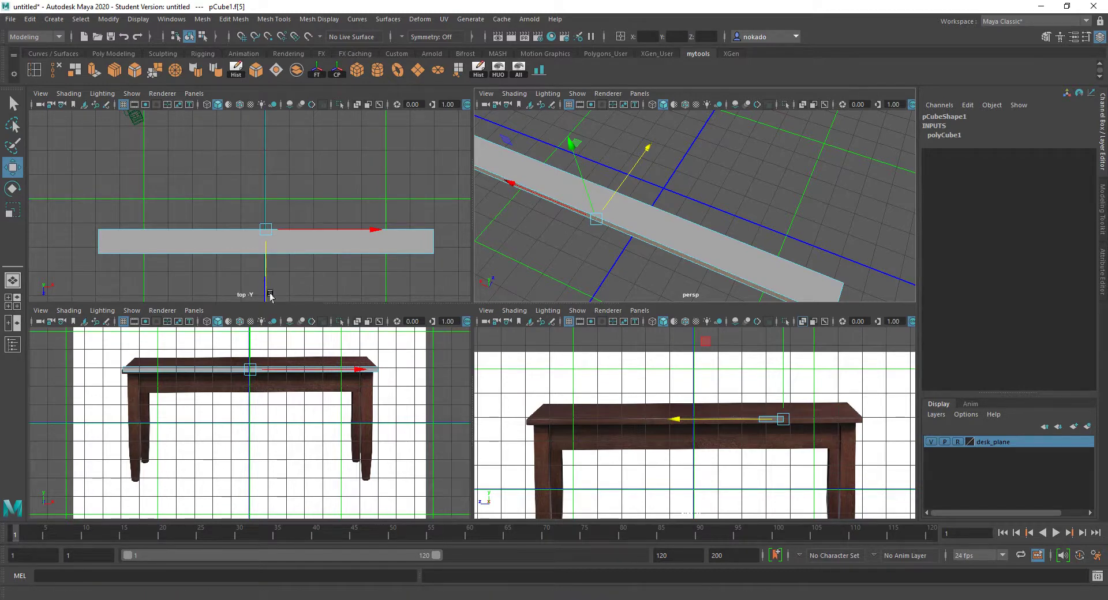
left_click_drag(643, 150, 621, 176)
Examine the widened slab's top face and edges, and the desk leg's shape in the perspective and front reference images.
left_click_drag(621, 175, 700, 162, "alt")
left_click_drag(697, 176, 697, 225, "alt")
left_click(695, 215)
left_click_drag(739, 168, 665, 197, "alt")
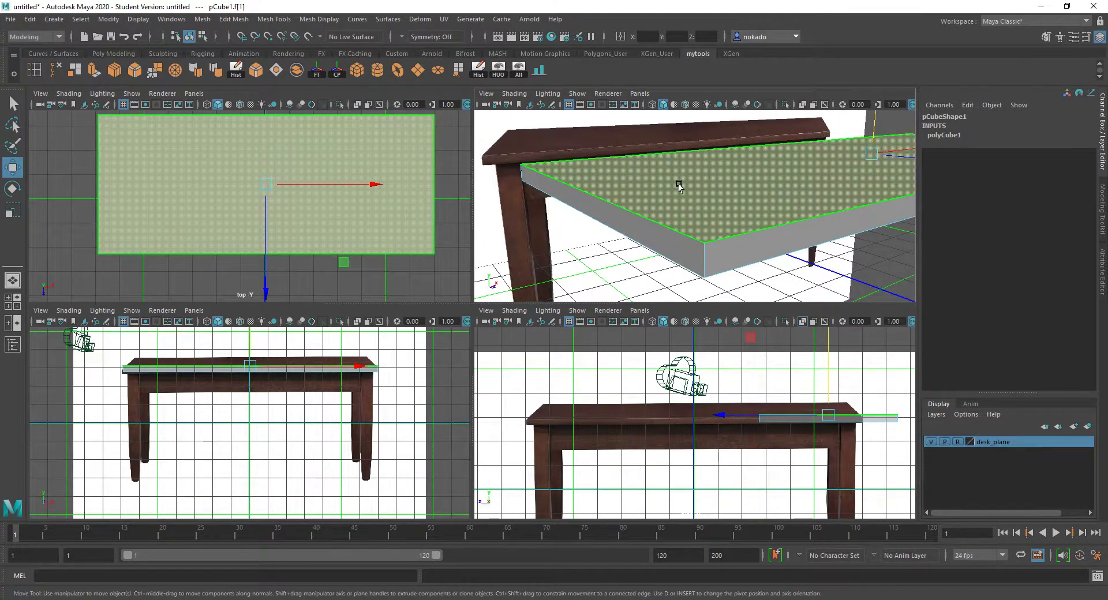
scroll(678, 185, "down", 2)
scroll(678, 185, "up", 2)
scroll(679, 186, "down", 2)
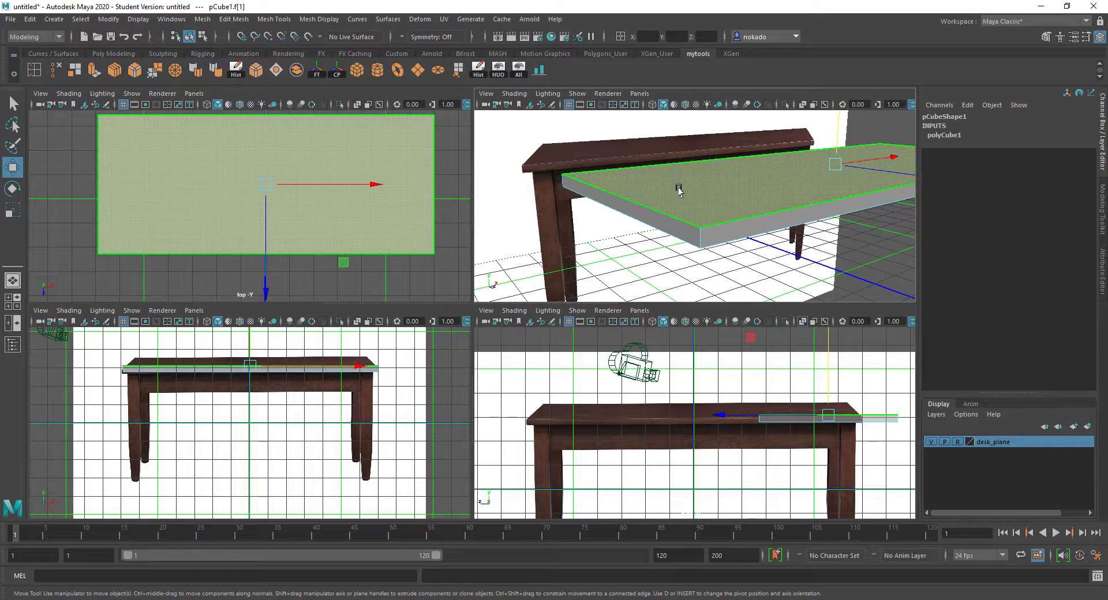
scroll(759, 150, "up", 2)
scroll(751, 172, "down", 3)
scroll(740, 183, "up", 2)
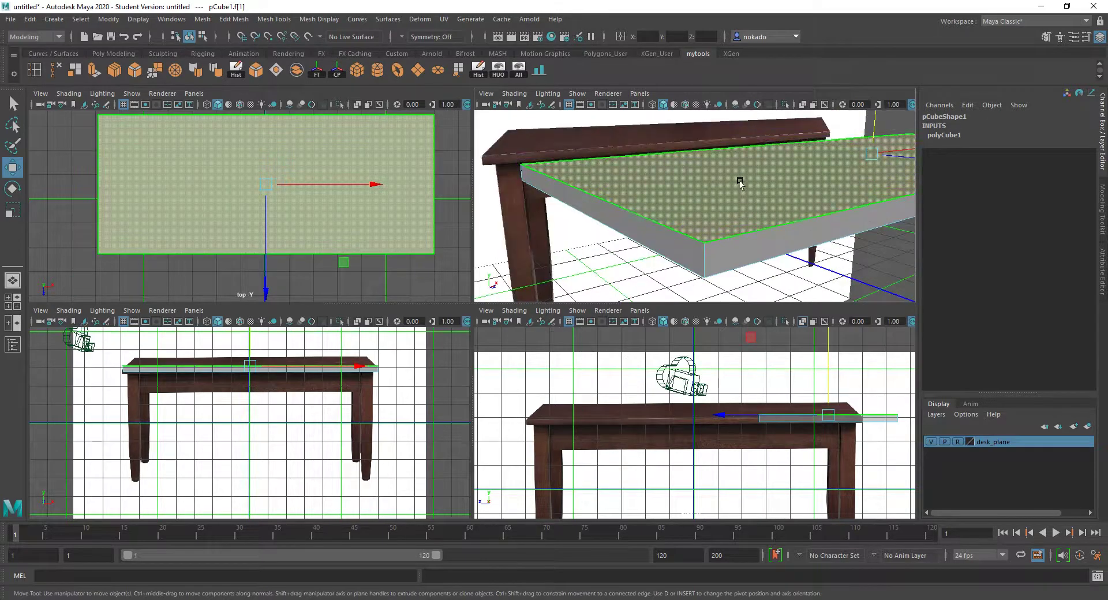
left_click_drag(736, 183, 668, 176, "alt")
scroll(317, 376, "up", 2)
middle_click_drag(322, 376, 426, 372, "alt")
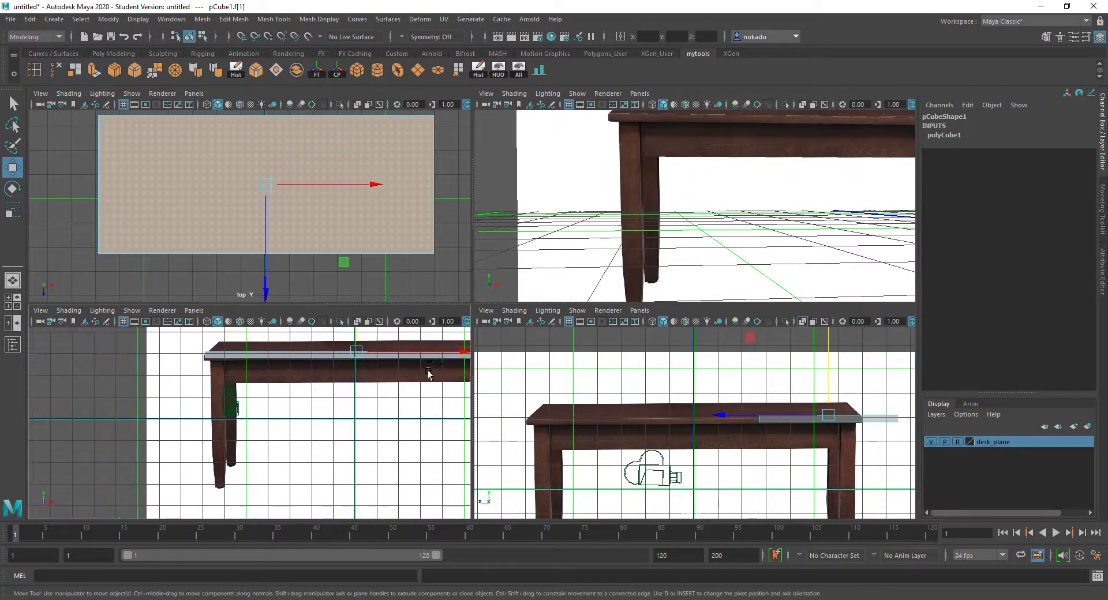
scroll(348, 386, "up", 2)
middle_click_drag(294, 372, 260, 391, "alt")
middle_click_drag(771, 214, 753, 222, "alt")
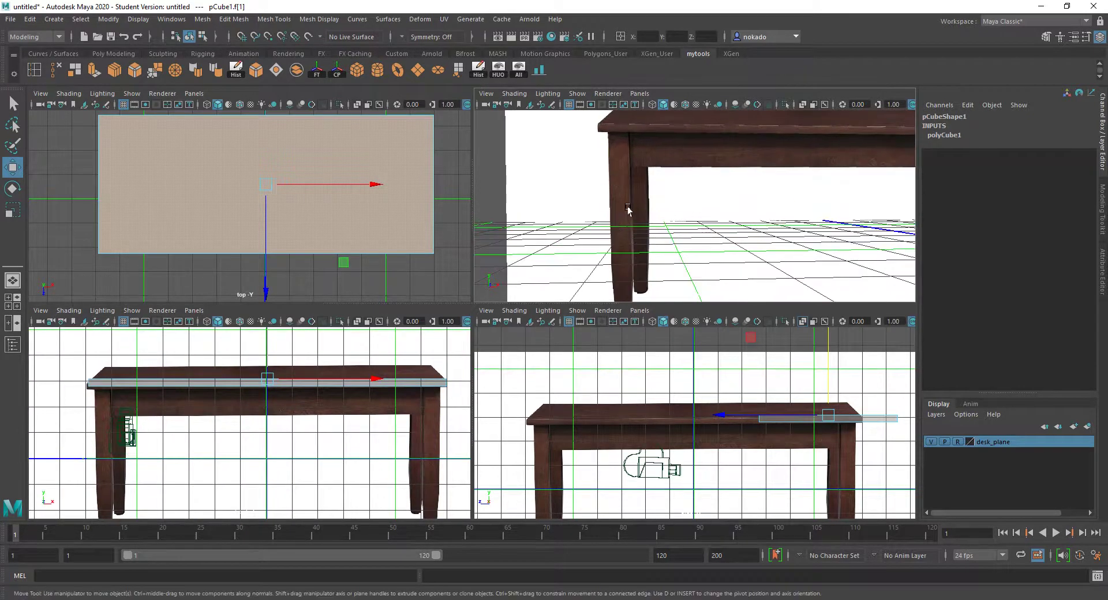
middle_click_drag(628, 210, 683, 165, "alt")
middle_click_drag(672, 230, 721, 204, "alt")
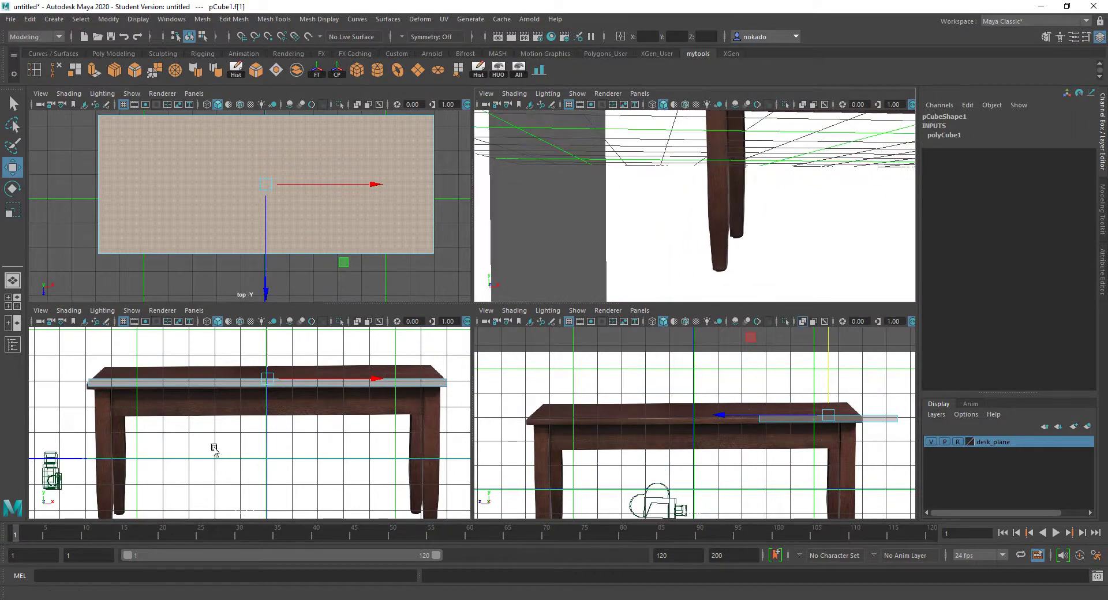
middle_click_drag(146, 458, 225, 420, "alt")
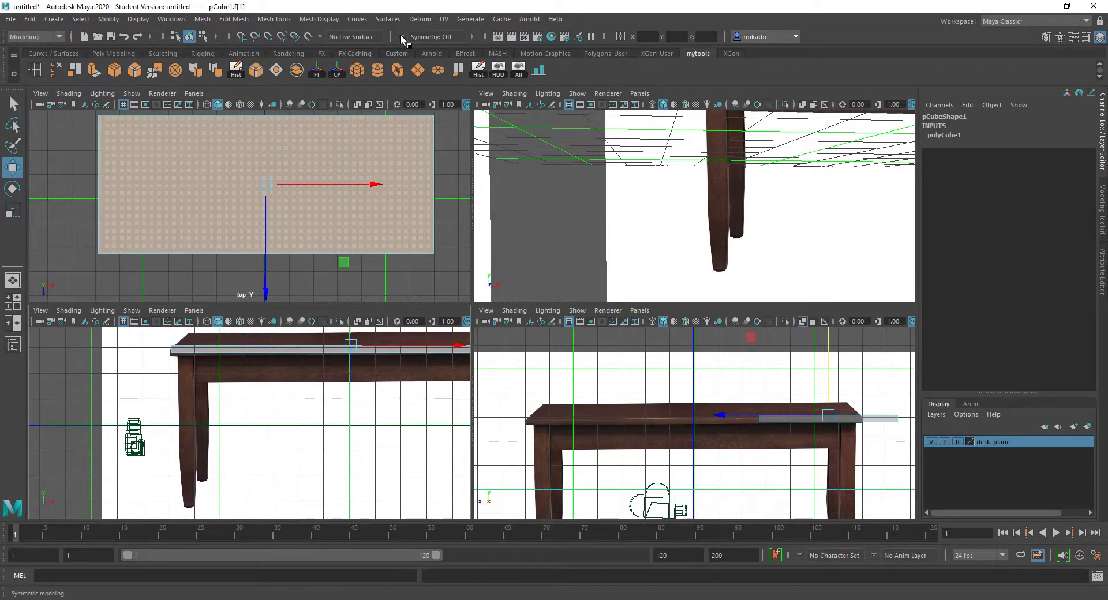
Create a new polygon cube for a desk leg and move it along X to about -6.306, over the leg in the front reference.
left_click(62, 22)
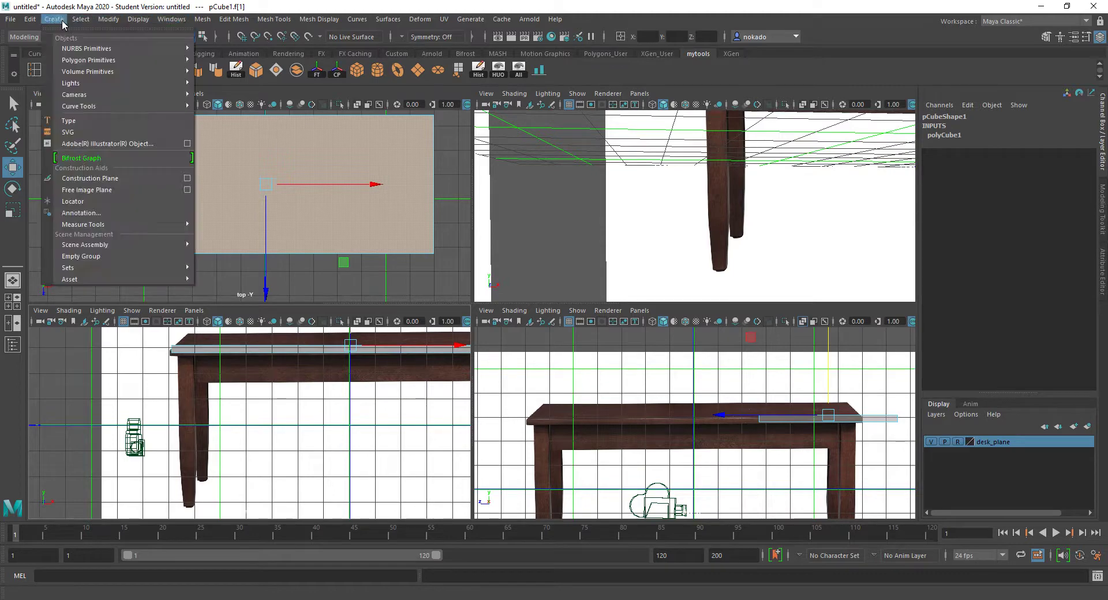
left_click(63, 21)
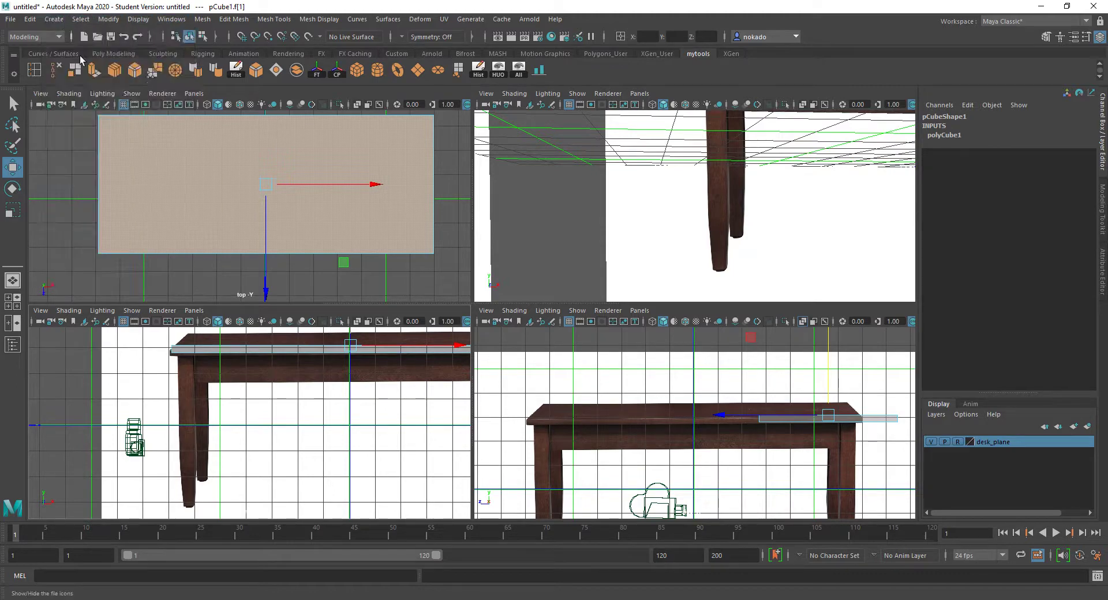
left_click(361, 75)
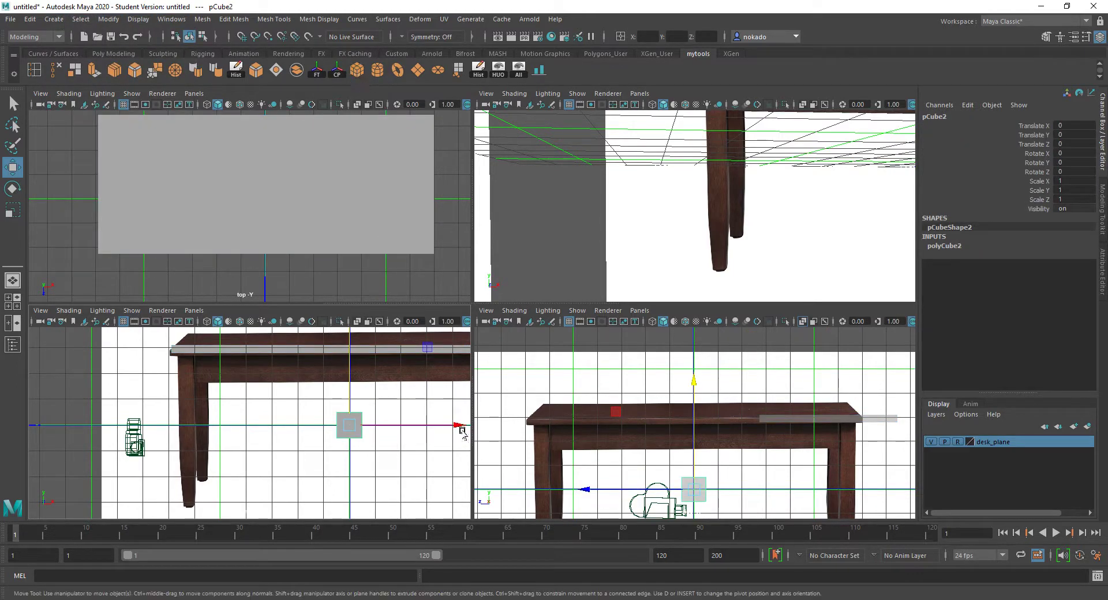
left_click_drag(445, 428, 300, 430)
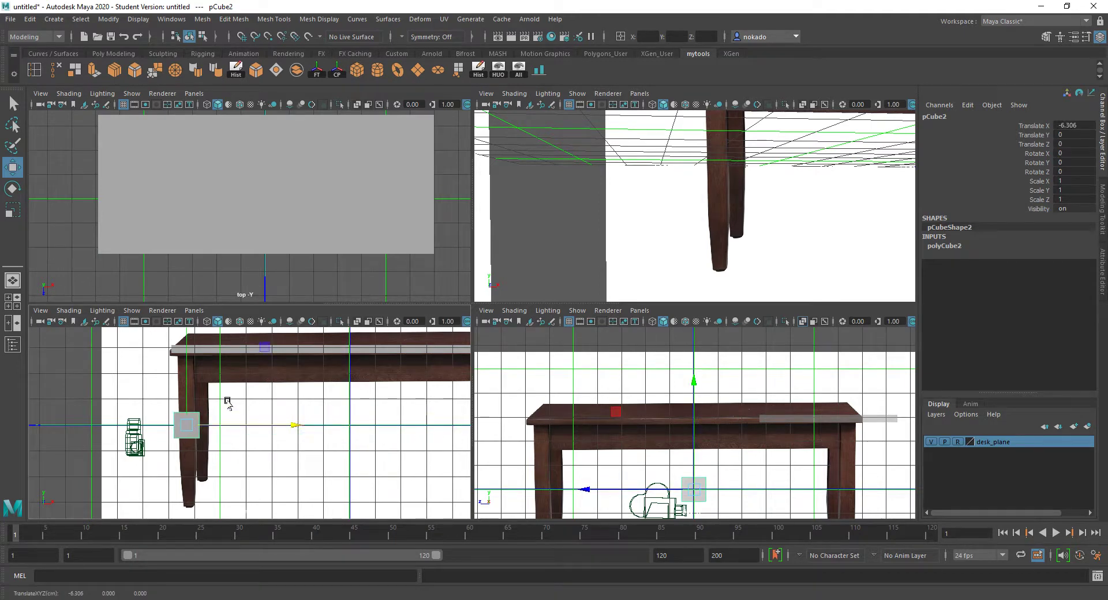
key("super")
key("super")
middle_click_drag(276, 296, 372, 276, "alt")
scroll(248, 401, "up", 2)
mouse_move(247, 401)
middle_mouse_down("alt")
mouse_move(300, 380)
mouse_move(268, 402)
middle_mouse_up("alt")
scroll(268, 402, "up", 2)
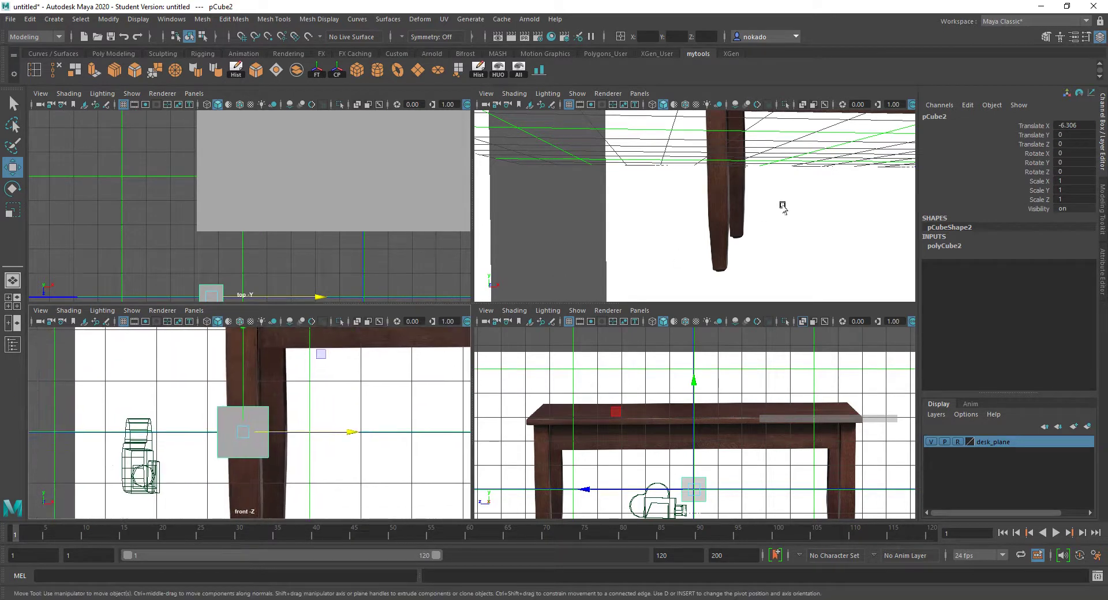
Set the tabletop slab's Translate Z to 0.
middle_click_drag(715, 173, 648, 148, "alt")
scroll(684, 201, "down", 3)
left_click_drag(649, 148, 688, 197, "alt")
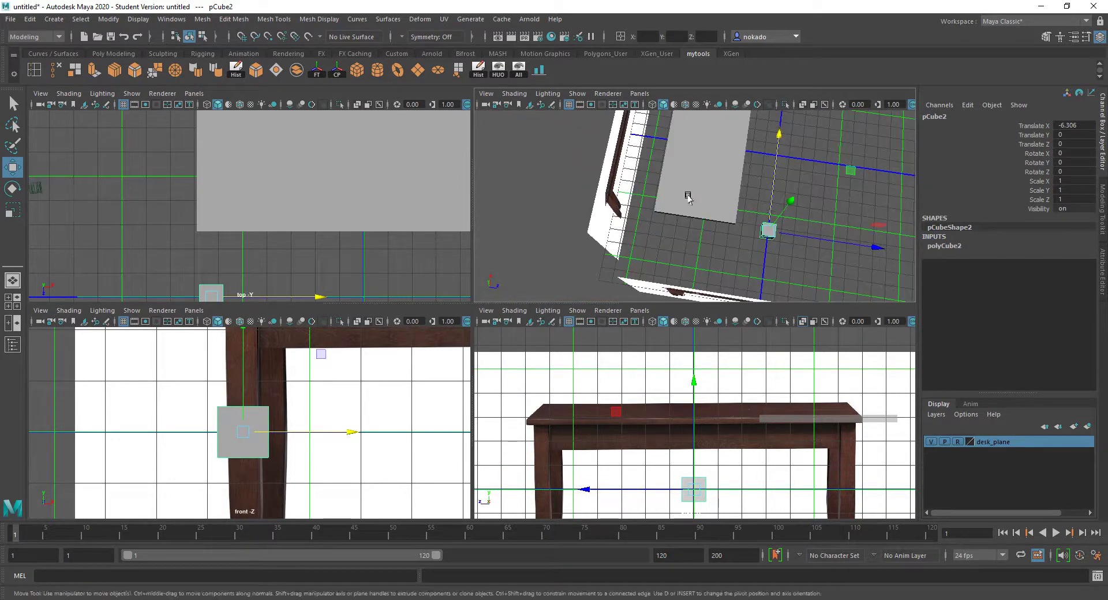
left_click_drag(773, 203, 715, 168, "alt")
left_click(715, 168)
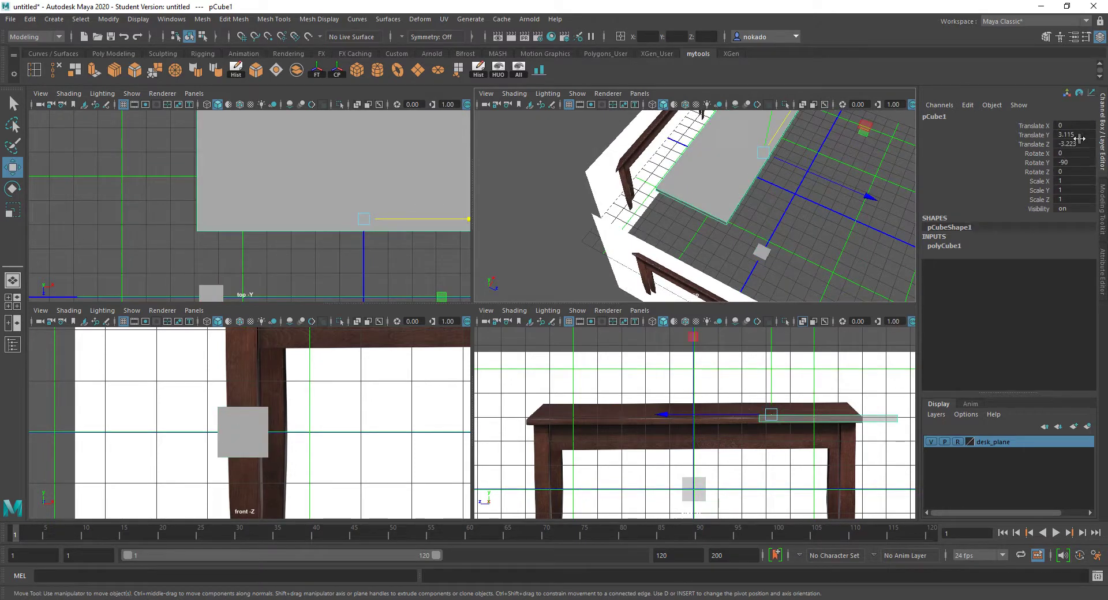
left_click(756, 205)
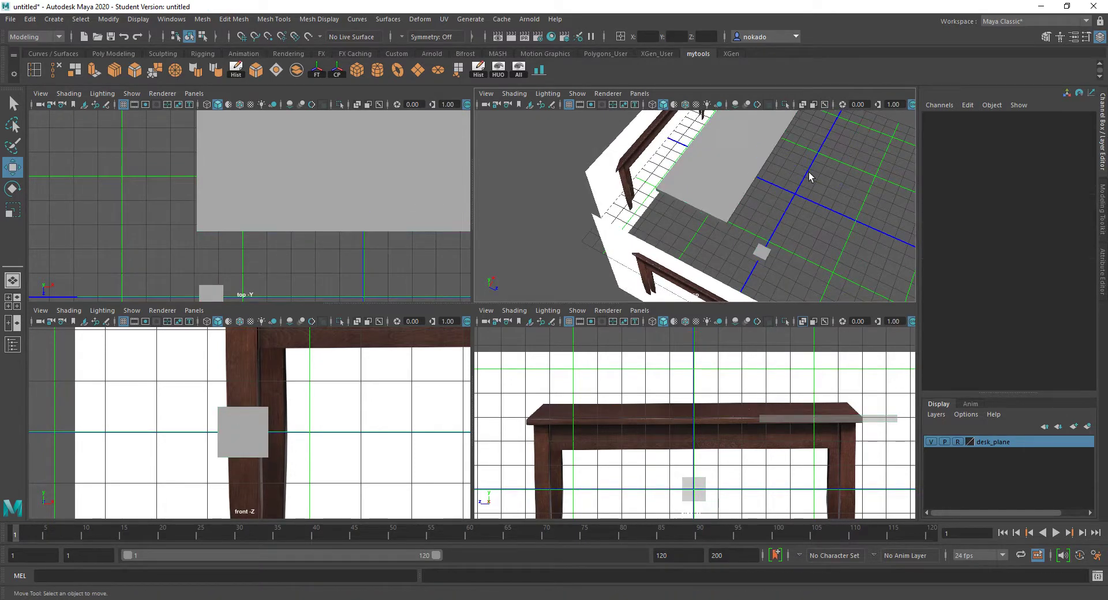
left_click(724, 161)
left_click(1082, 148)
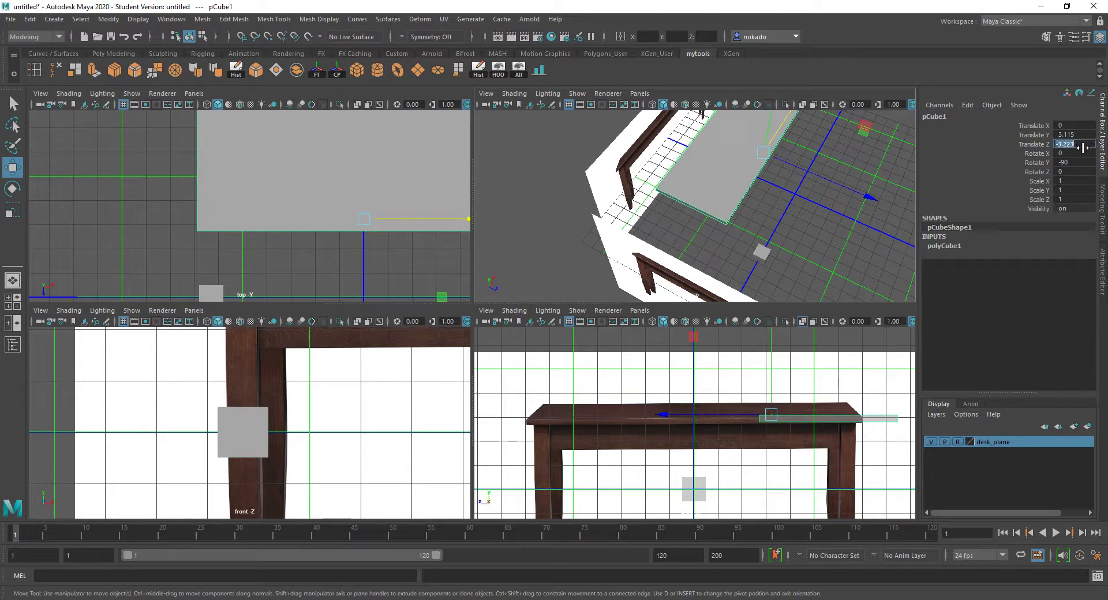
key("Return")
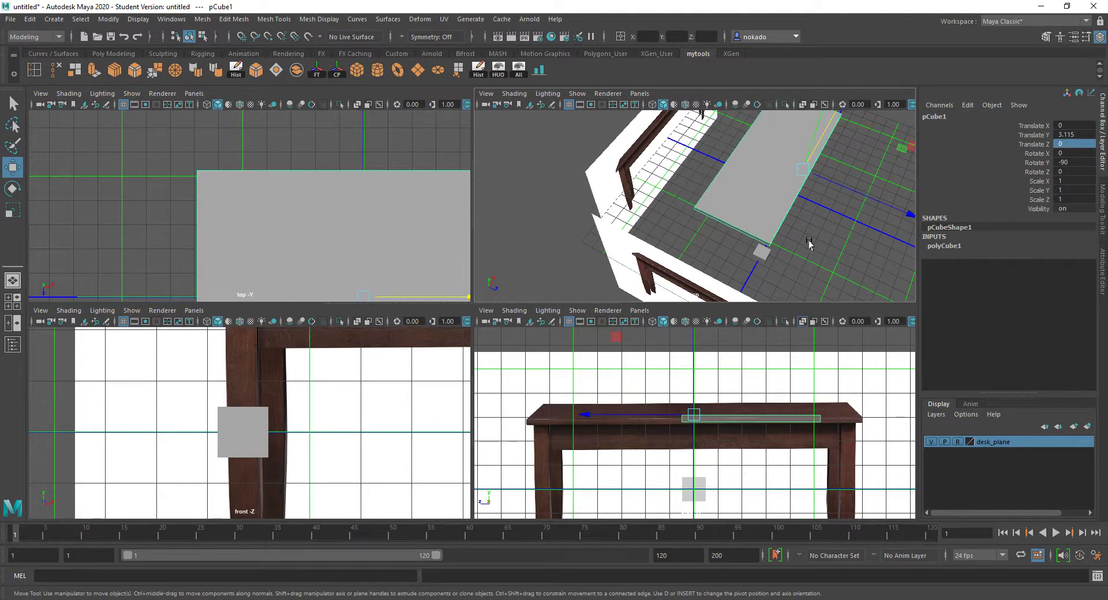
Try setting the tabletop slab's Translate Y to 0, and undo the change.
left_click_drag(808, 236, 750, 236, "alt")
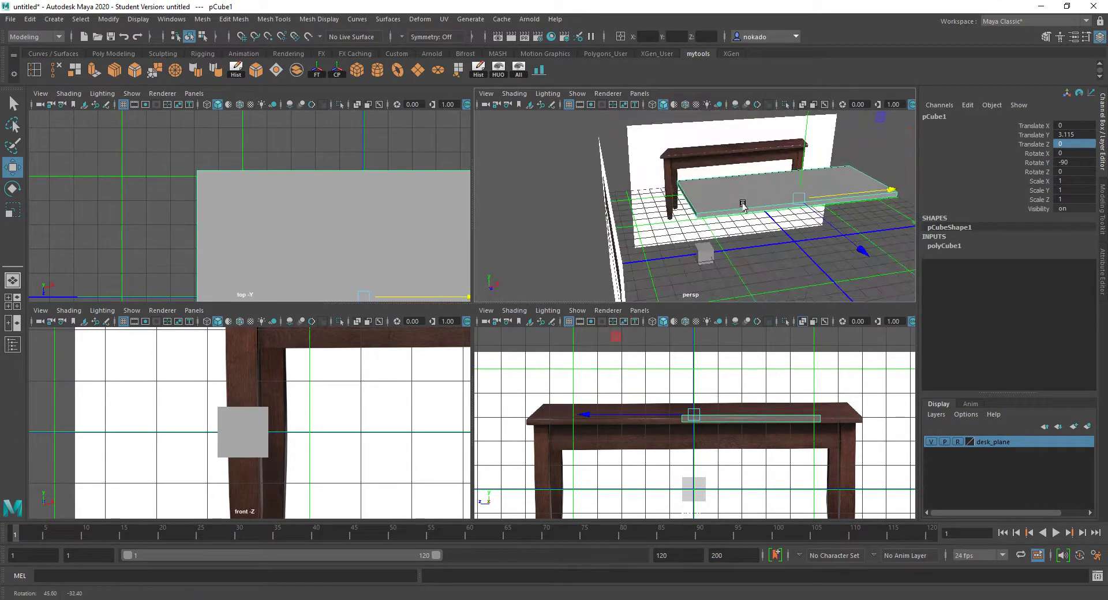
left_click(1089, 137)
key("Return")
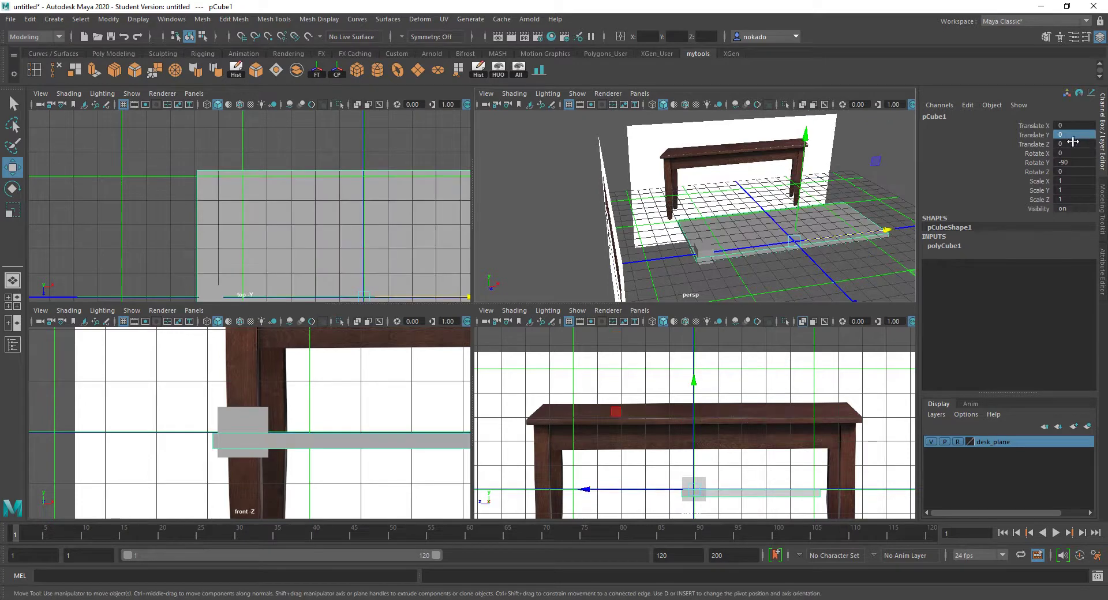
key("ctrl+z")
Raise the leg cube to a Translate Y of about 2.384, at the top of the leg in the front reference.
mouse_move(725, 229)
left_mouse_down("alt")
mouse_move(719, 196)
mouse_move(722, 217)
left_mouse_up("alt")
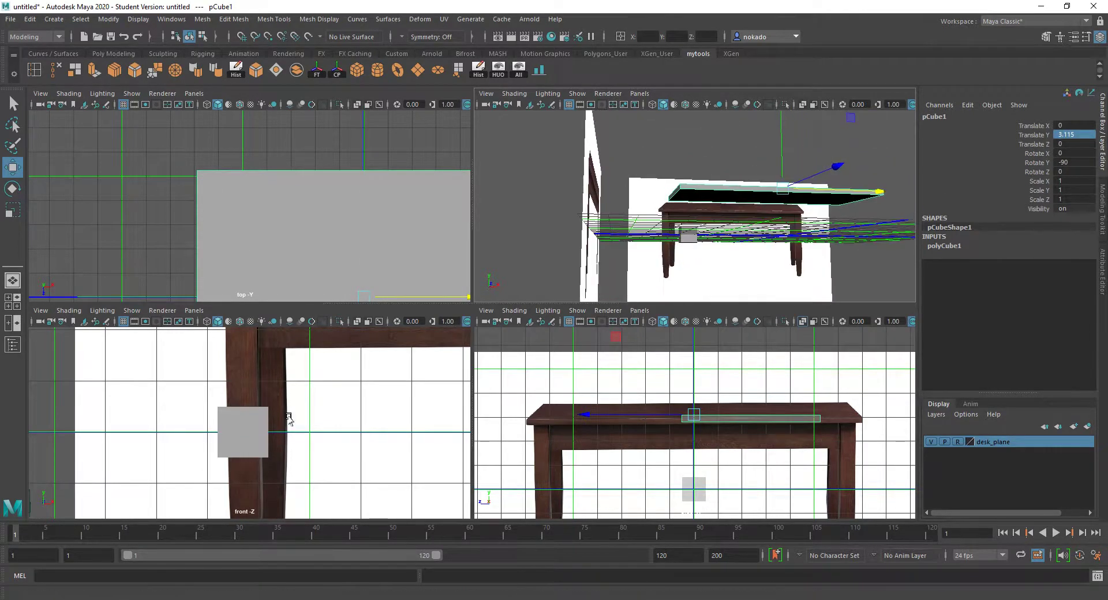
scroll(290, 413, "down", 5)
scroll(317, 388, "up", 3)
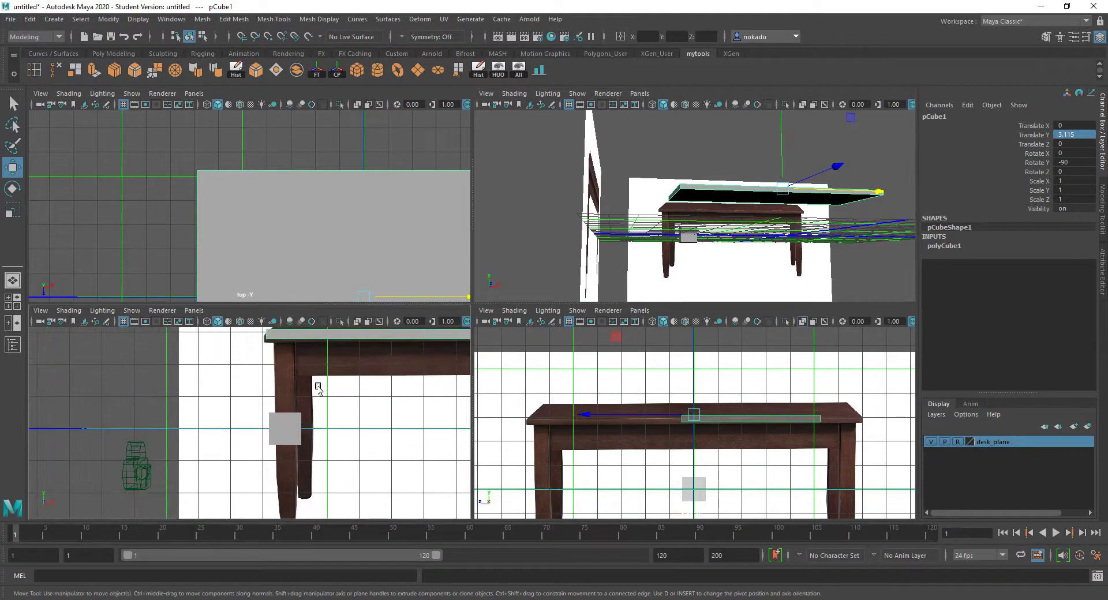
left_click(274, 432)
left_click_drag(270, 349, 272, 262)
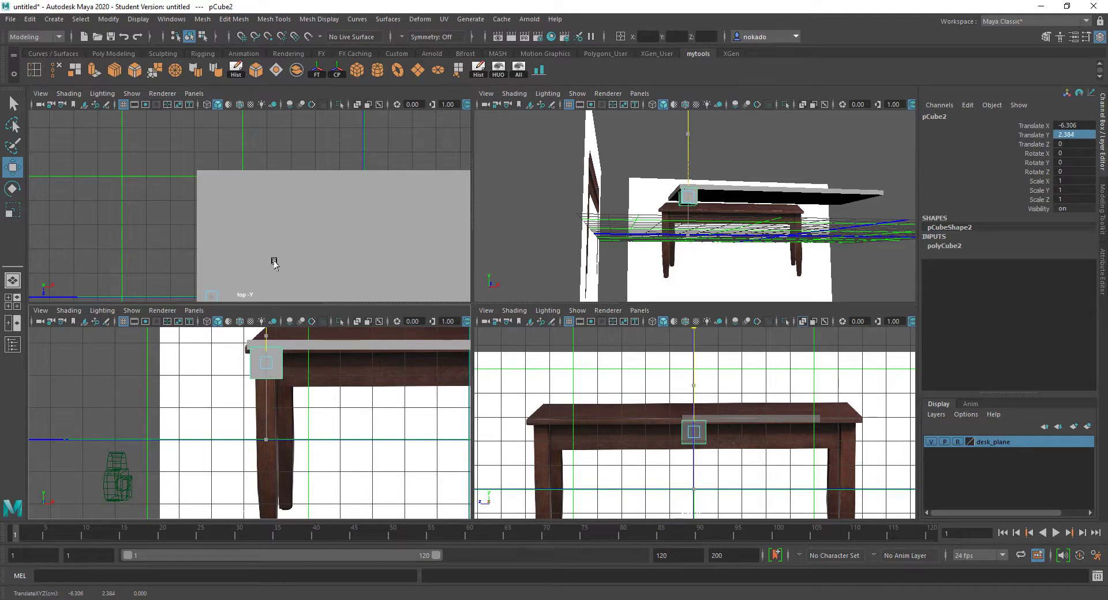
Turn on X-Ray shading in the front view and switch the leg cube to vertex editing.
scroll(273, 369, "up", 3)
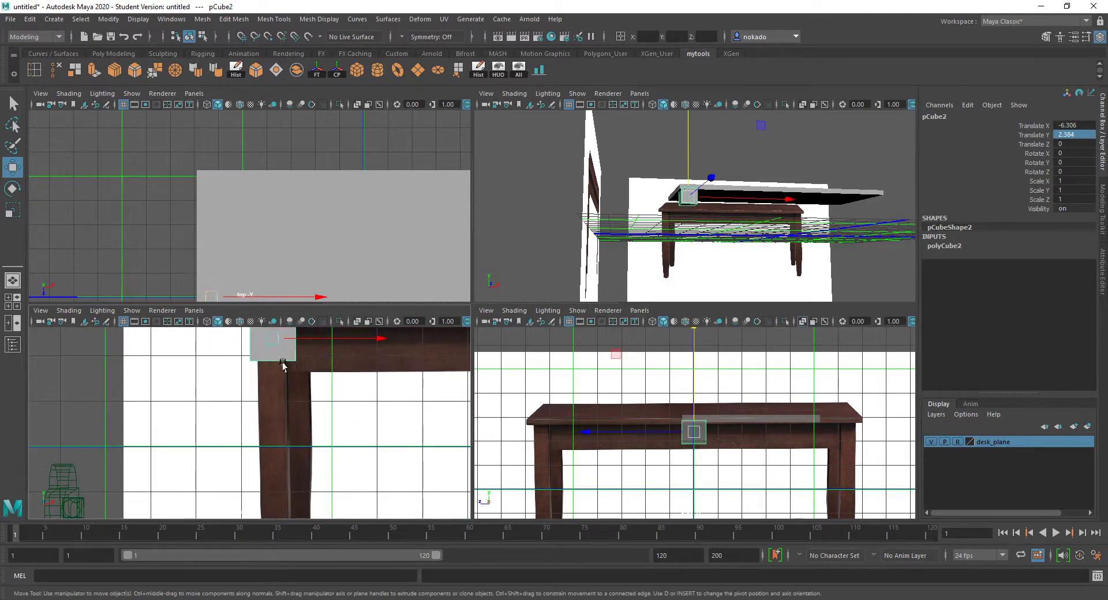
middle_click_drag(282, 365, 278, 387, "alt")
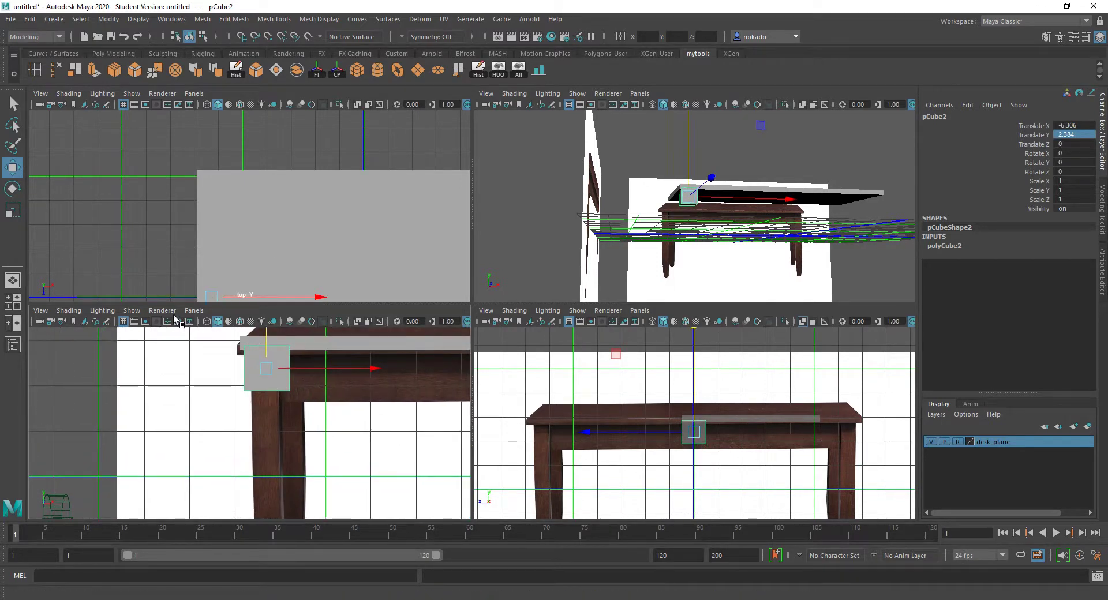
left_click(69, 310)
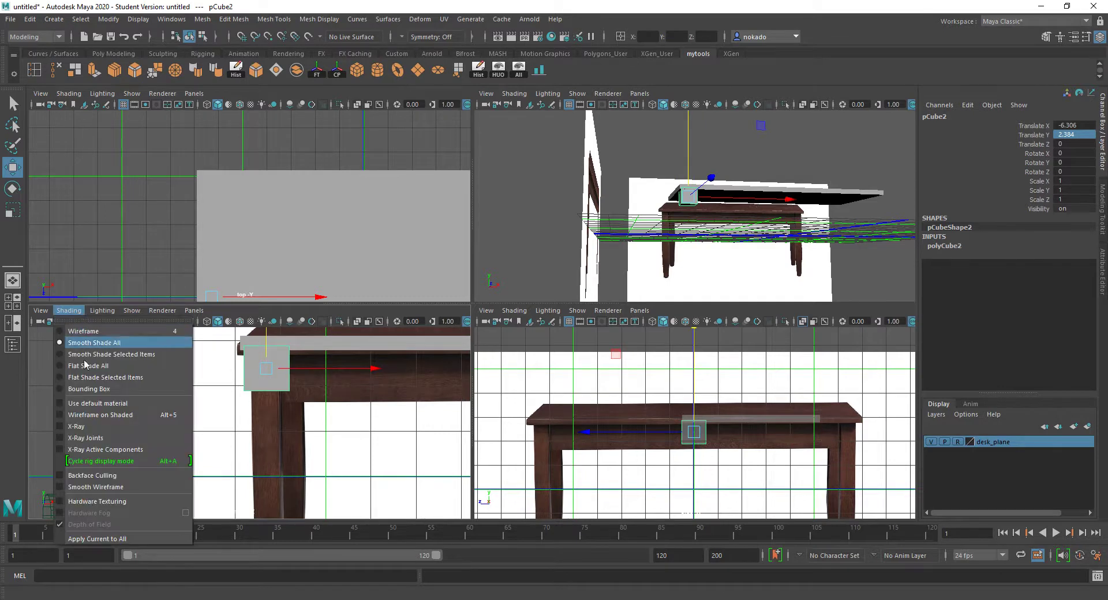
left_click(78, 429)
scroll(268, 392, "up", 1)
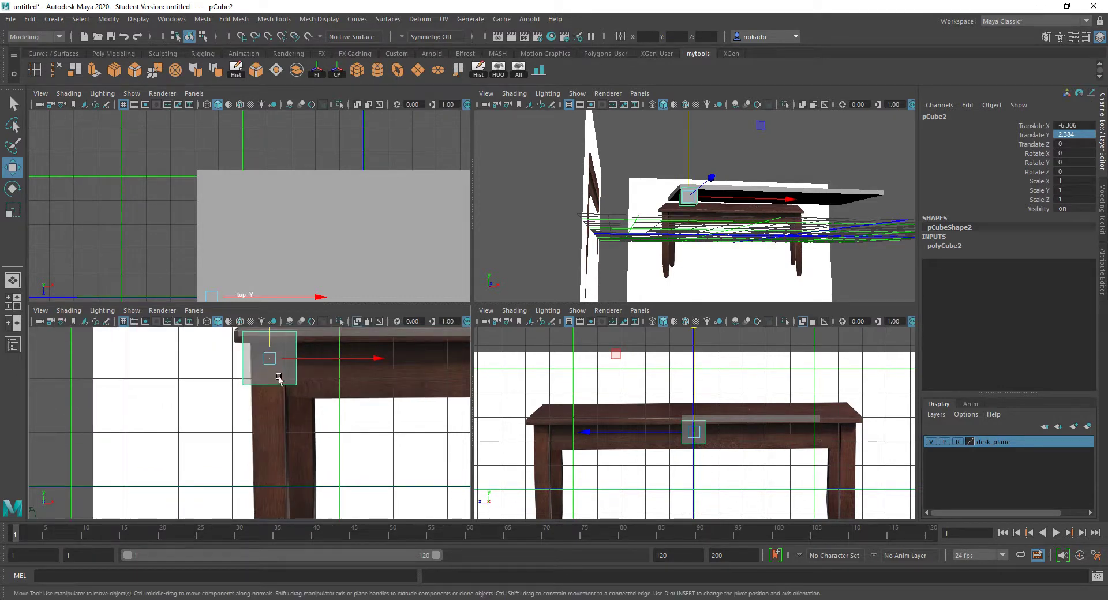
right_click_drag(279, 375, 245, 316)
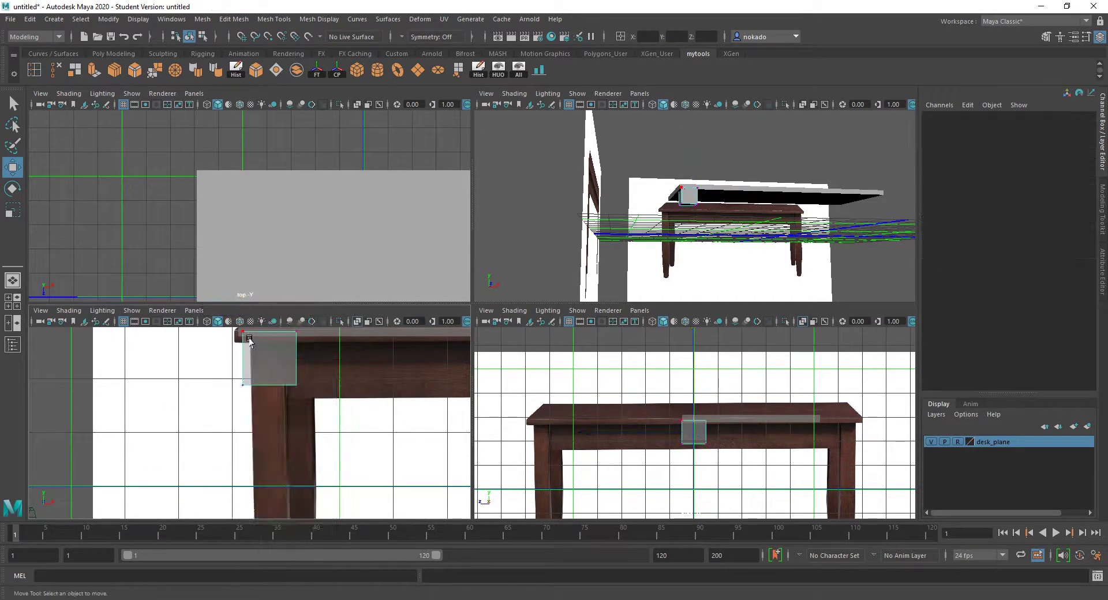
Try moving only the individually picked vertices on the leg cube's outer side along X, and undo the move.
left_click(241, 332)
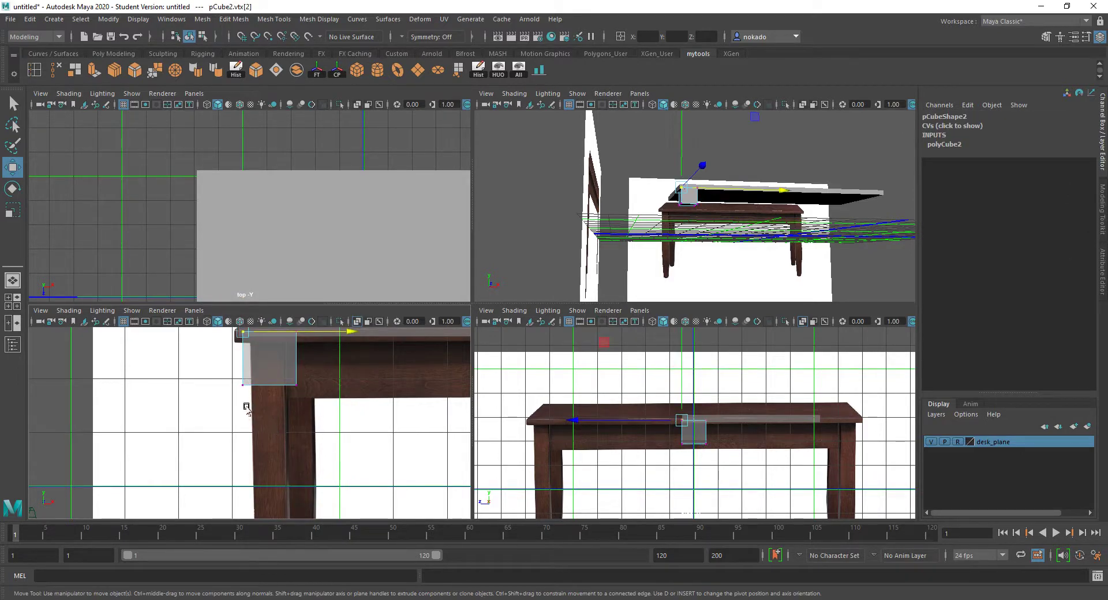
left_click(243, 384)
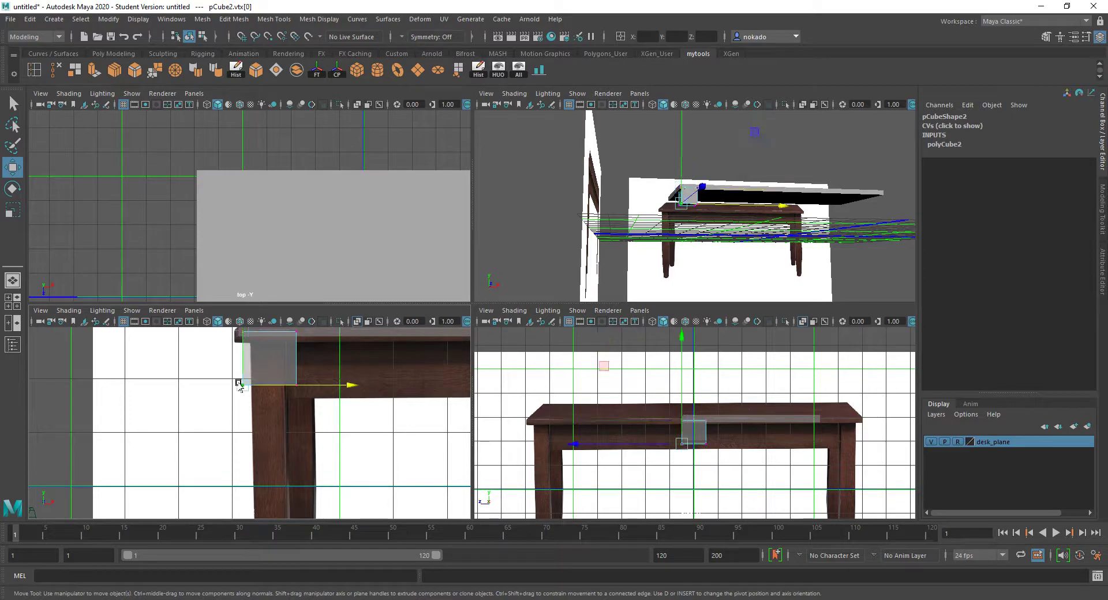
scroll(248, 381, "down", 2)
scroll(249, 372, "down", 2)
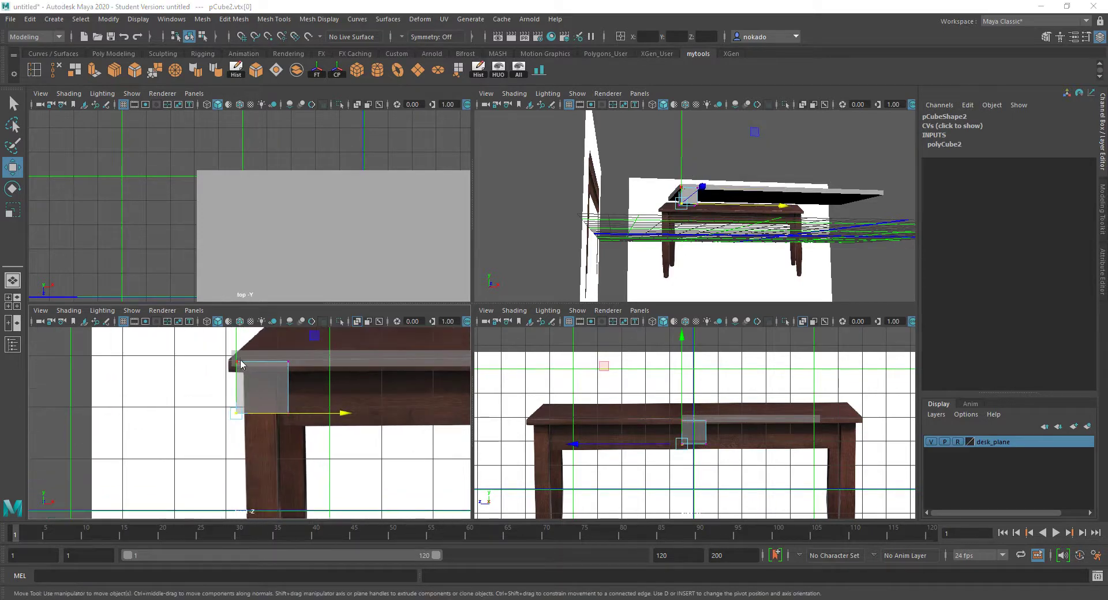
key("super")
left_click(345, 210)
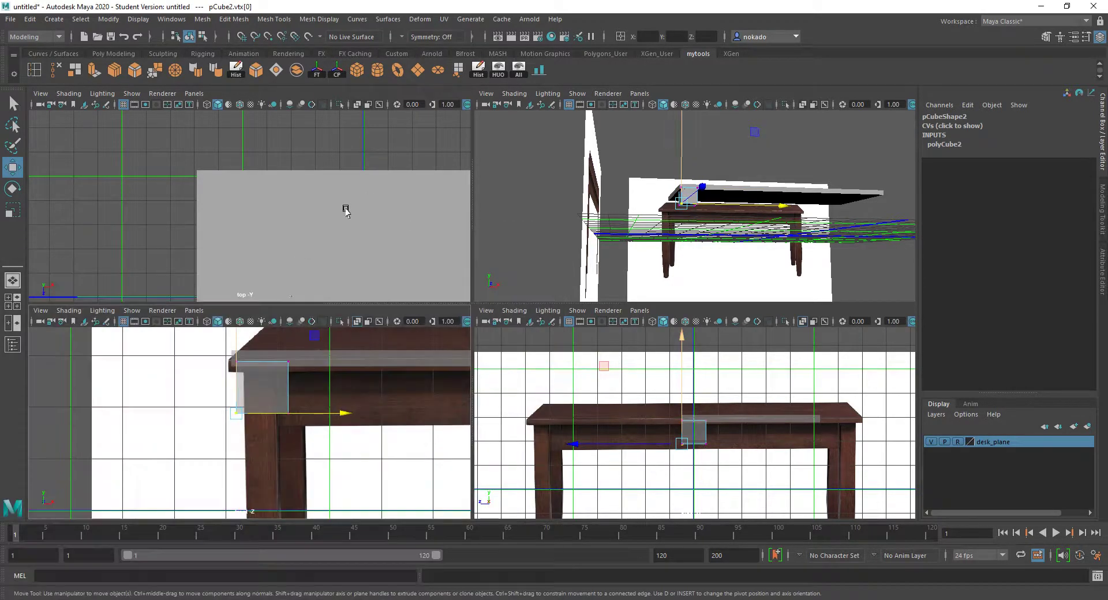
left_click(235, 363, "shift")
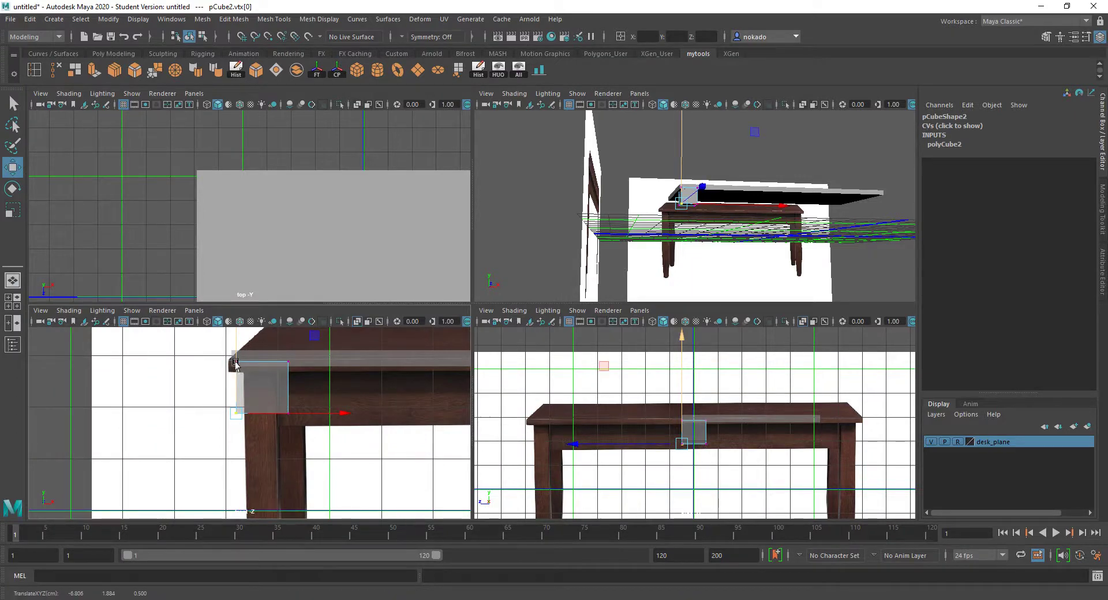
key("q")
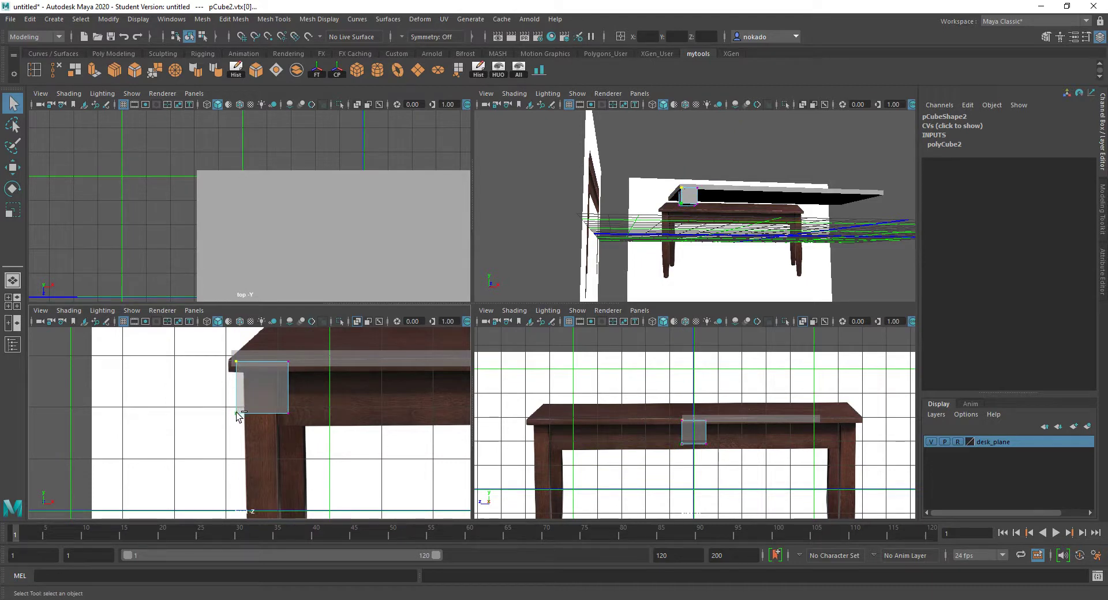
key("w")
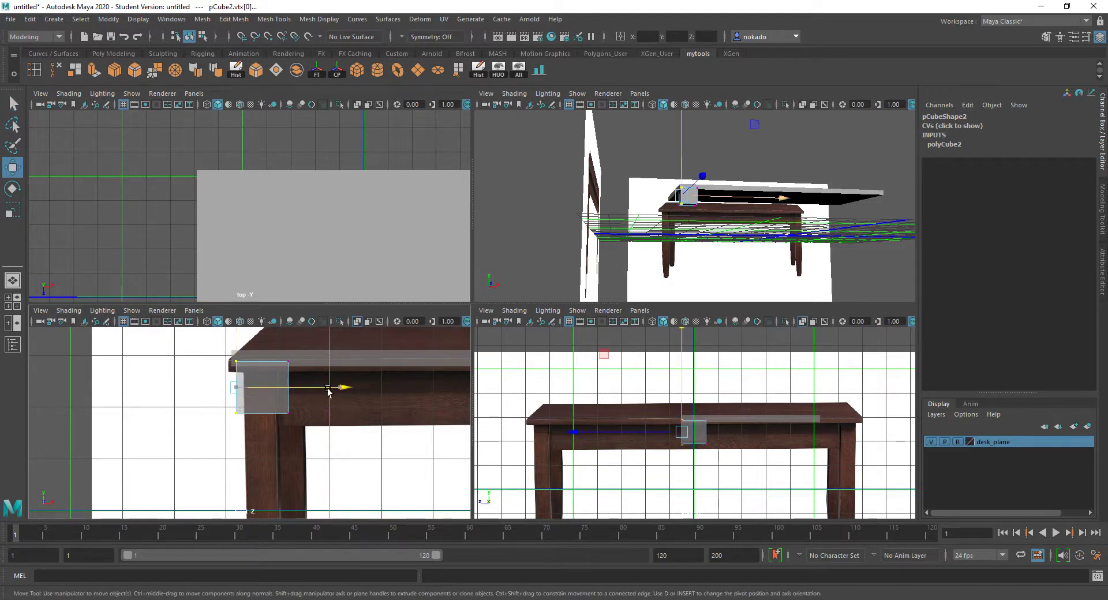
left_click_drag(328, 391, 335, 392)
key("ctrl+z")
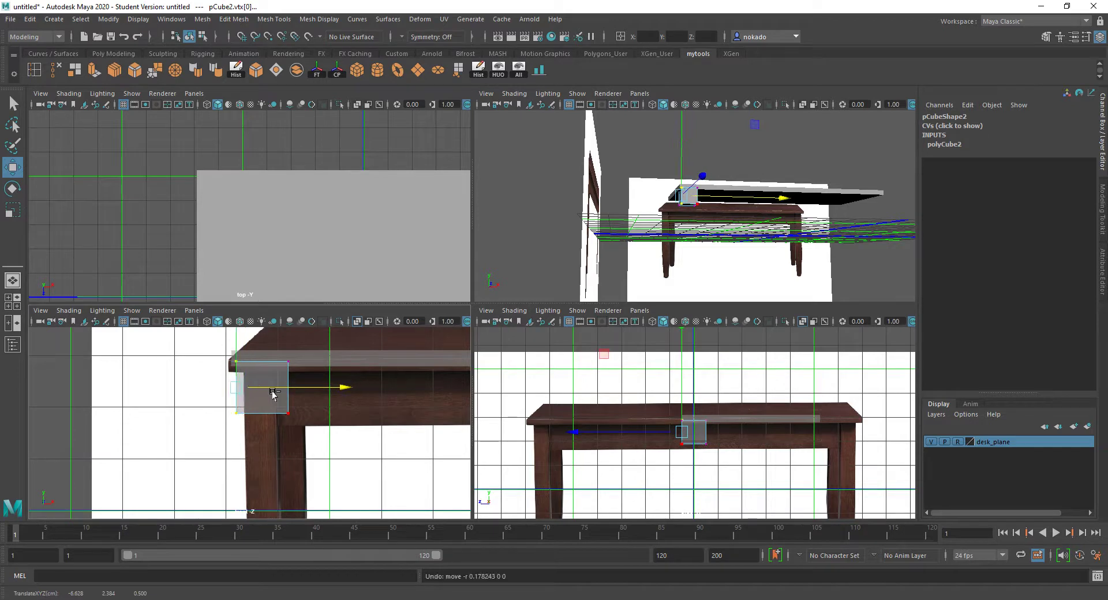
Narrow the leg cube by moving its outer and inner side vertices along X to the leg's edges in the front reference.
left_click_drag(253, 443, 221, 341)
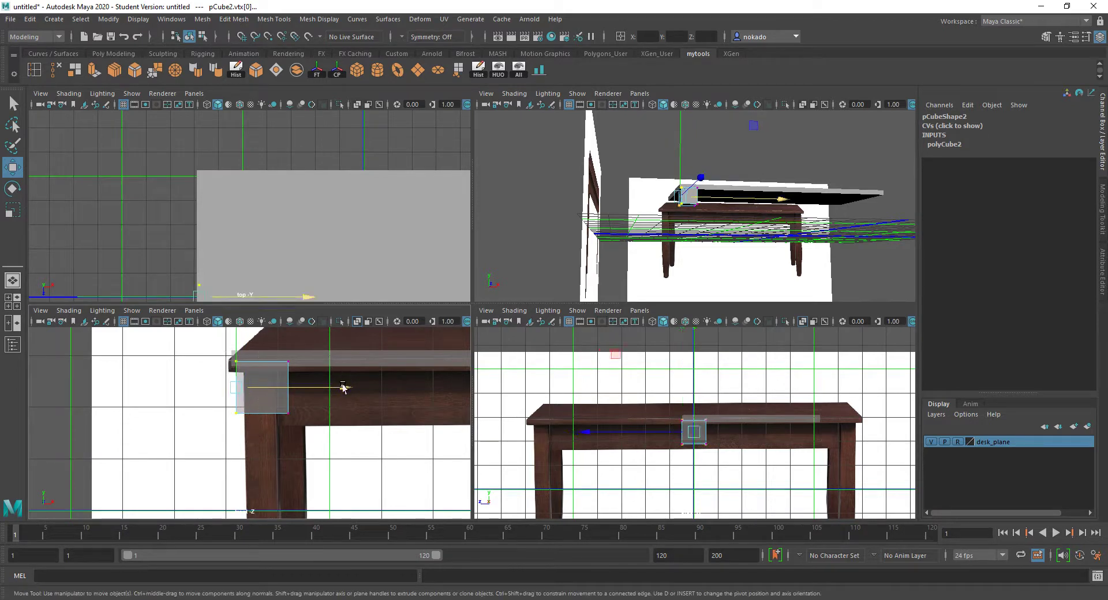
left_click_drag(343, 388, 350, 388)
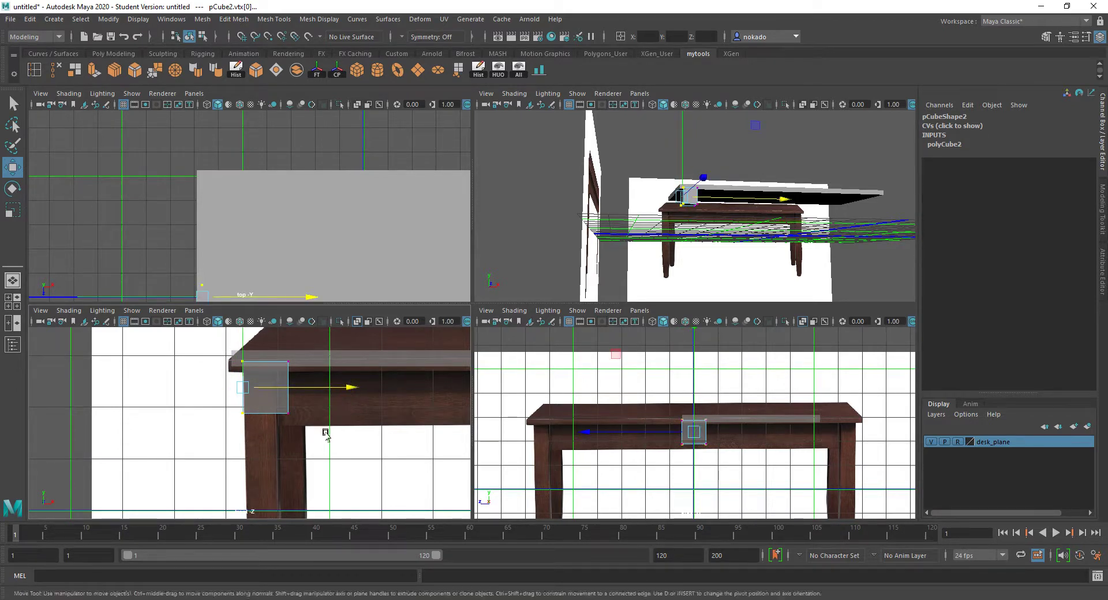
left_click_drag(326, 434, 270, 335)
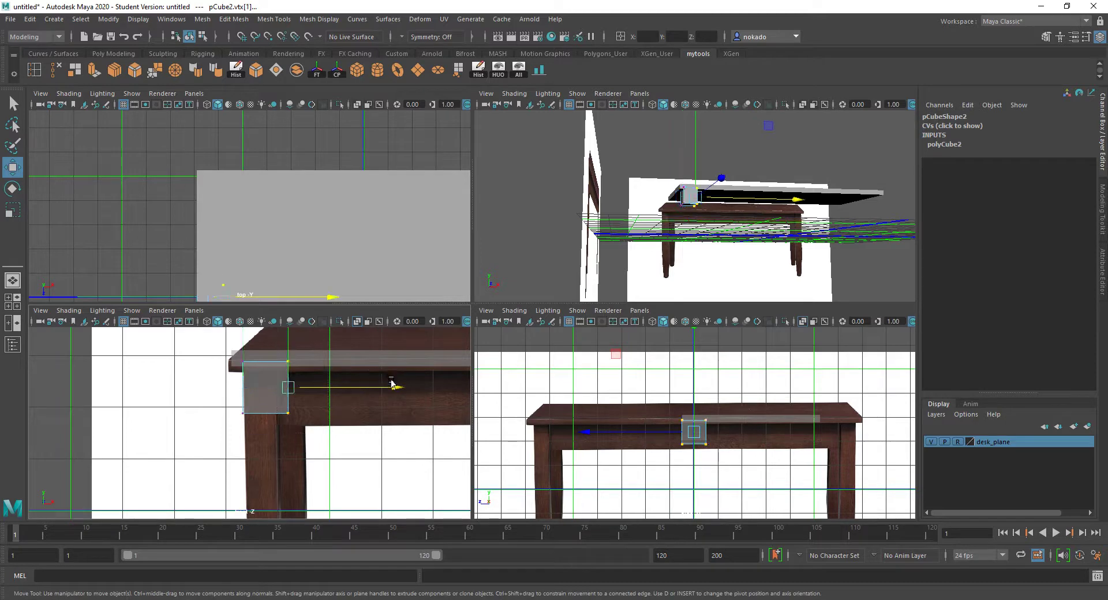
left_click_drag(392, 384, 383, 385)
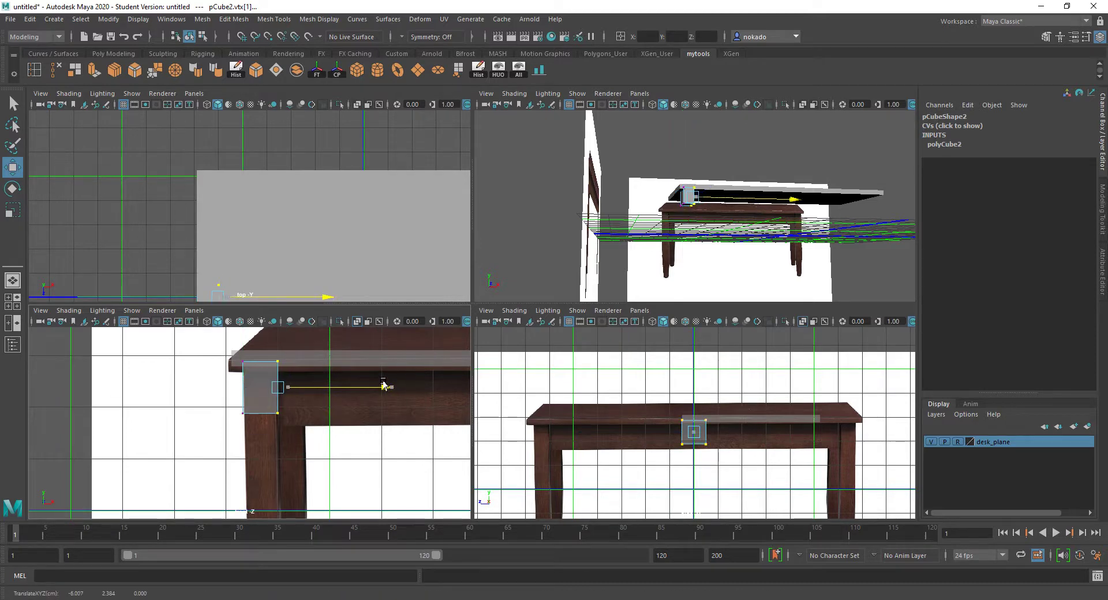
scroll(300, 368, "up", 2)
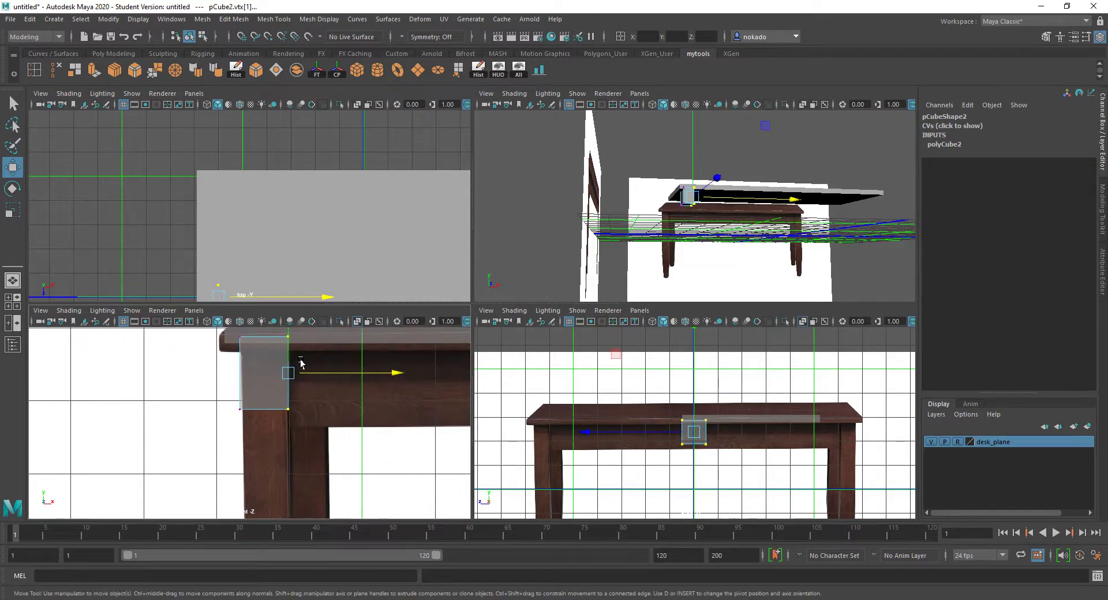
middle_click_drag(305, 342, 298, 391, "alt")
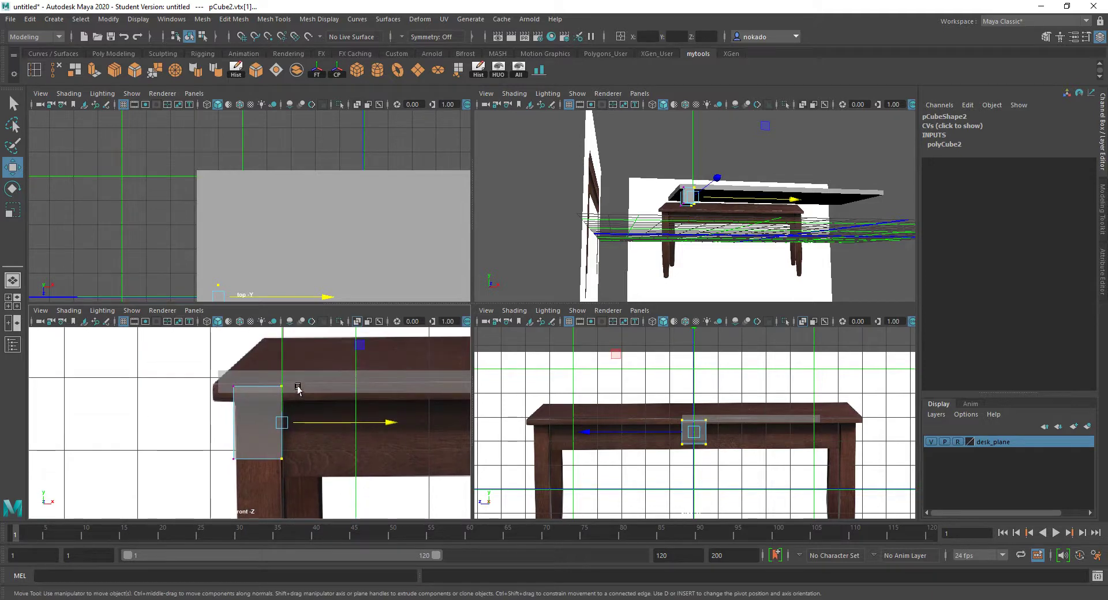
Return the leg cube to object mode and lower it along Y until it clears the tabletop slab.
right_click_drag(273, 294, 319, 281)
left_click(270, 397)
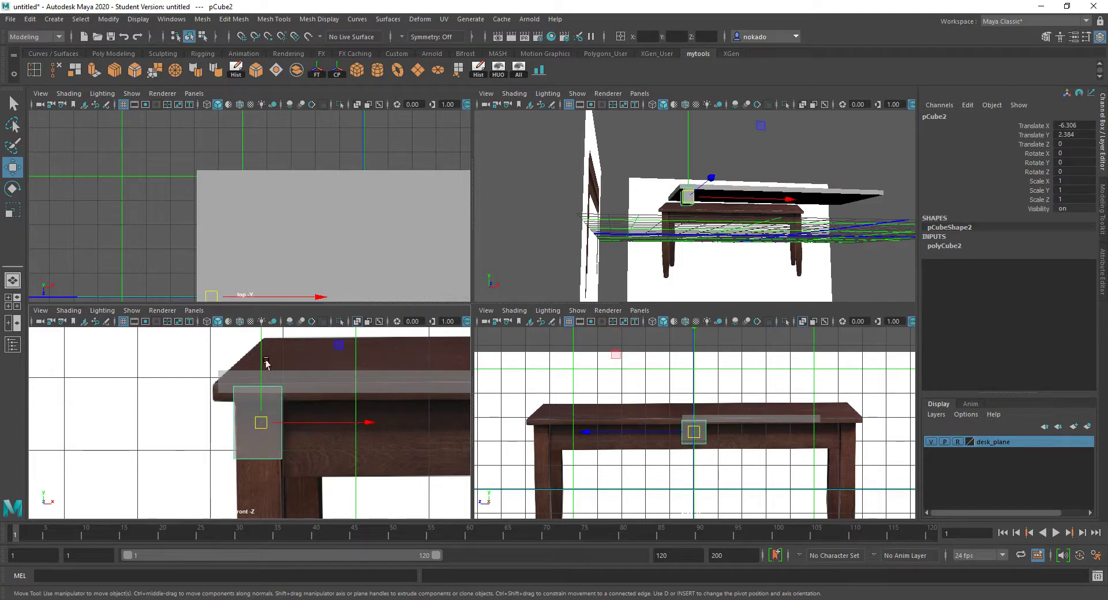
left_click(261, 336)
scroll(262, 345, "down", 3)
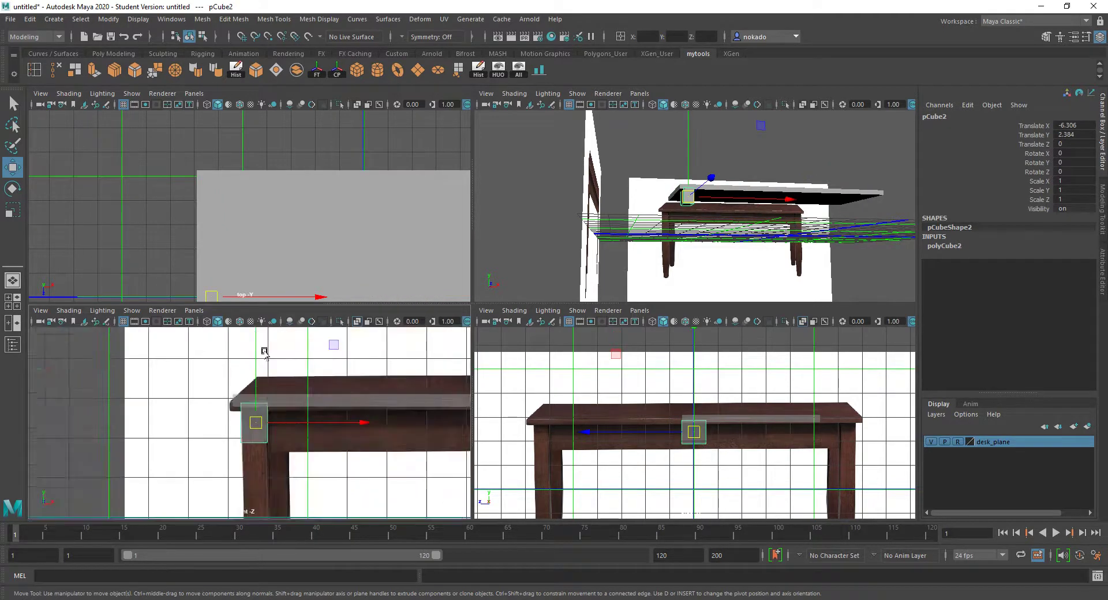
left_click_drag(263, 352, 261, 369)
Select the tabletop slab and examine its transform values and its alignment with the desk in the front reference.
left_click(302, 397)
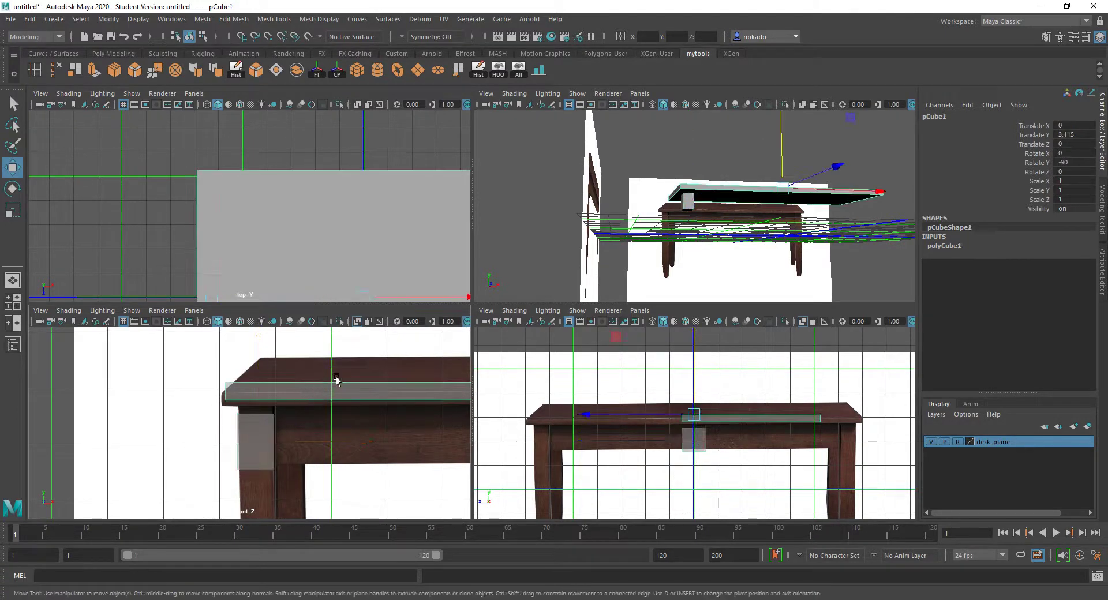
scroll(339, 355, "down", 4)
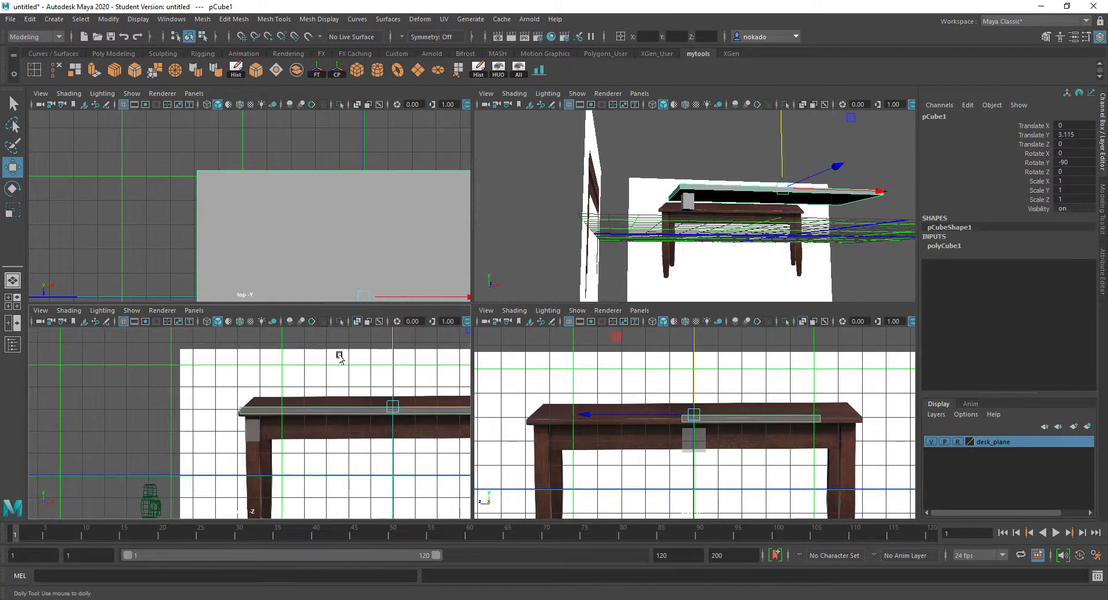
scroll(339, 358, "up", 2)
middle_click_drag(357, 354, 78, 353, "alt")
scroll(350, 354, "down", 3)
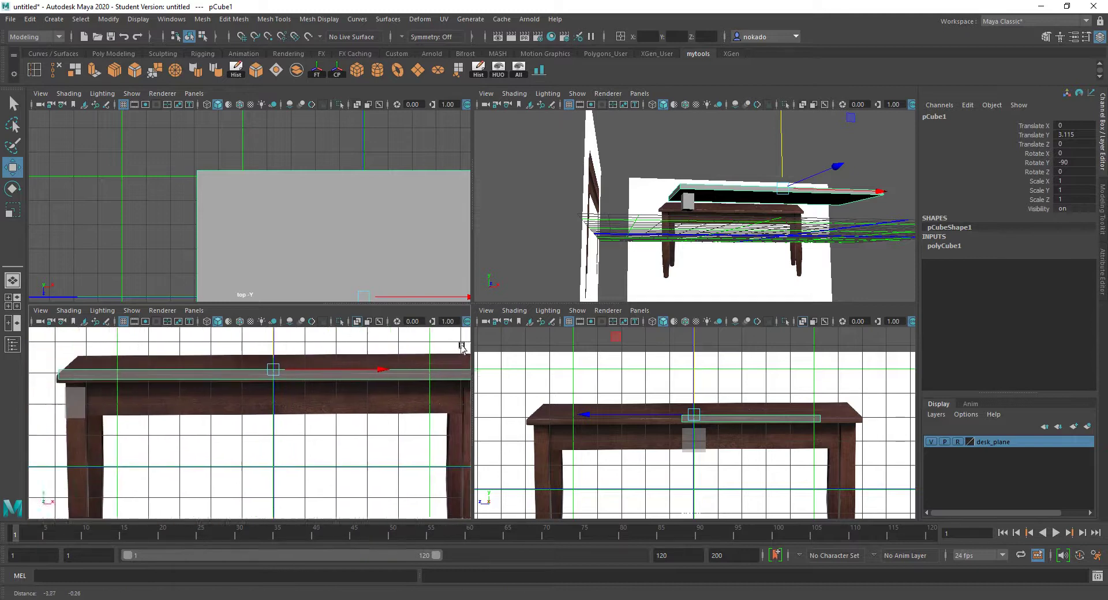
scroll(379, 376, "up", 3)
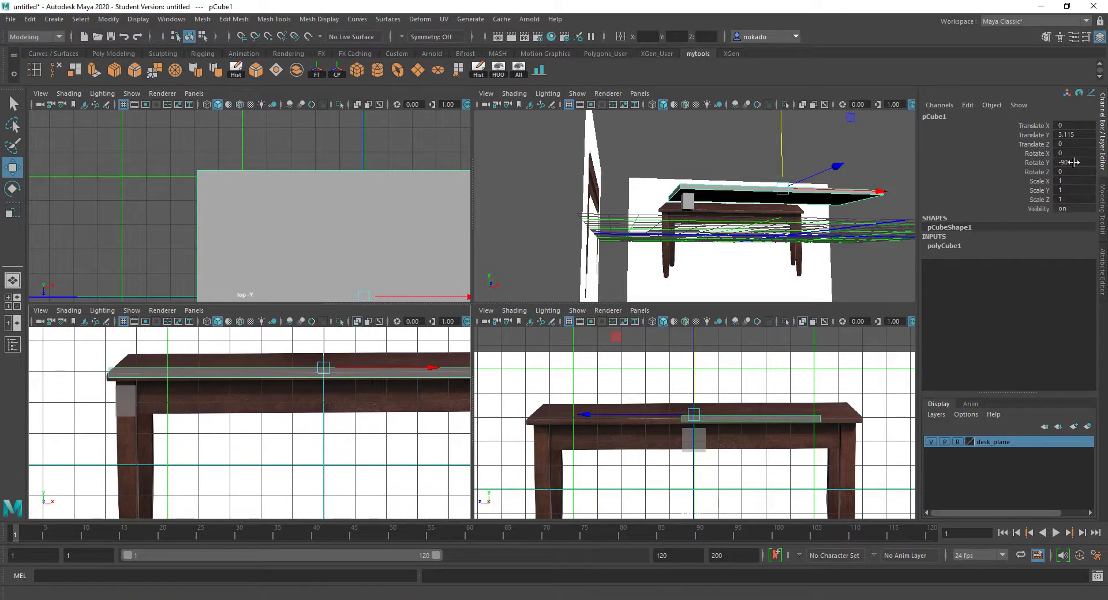
double_click(1078, 136)
double_click(1078, 162)
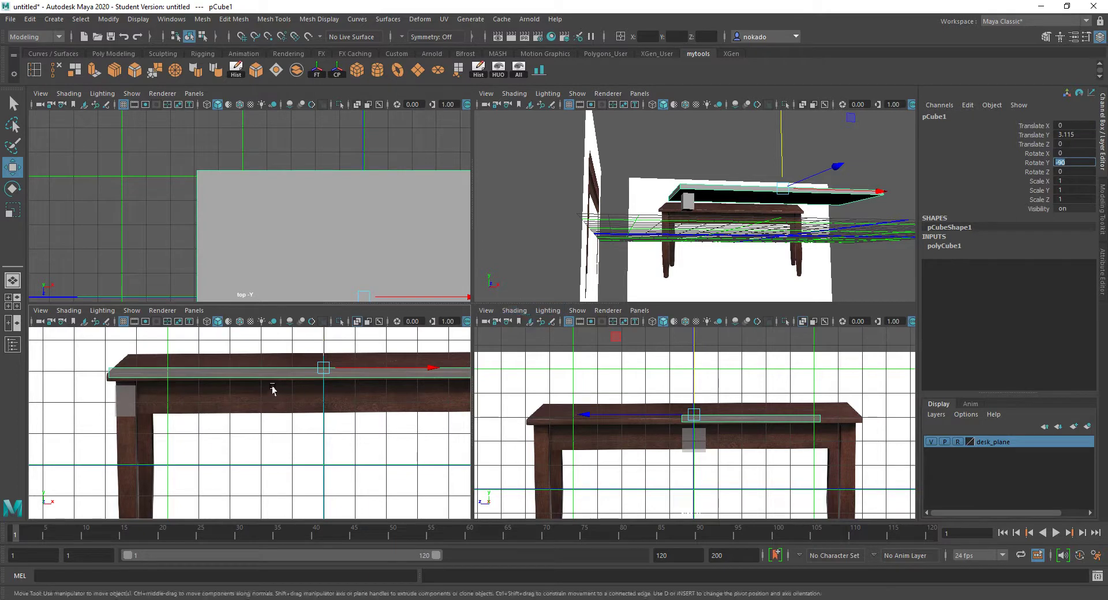
middle_click_drag(272, 390, 205, 379, "alt")
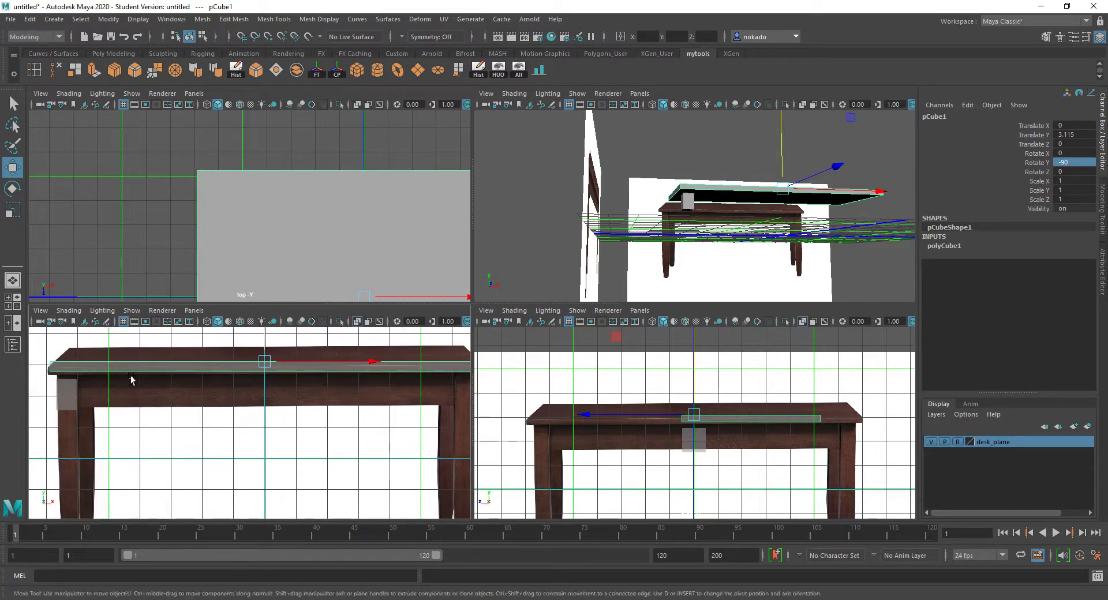
middle_click_drag(322, 401, 464, 381, "alt")
scroll(262, 386, "up", 2)
middle_click_drag(261, 386, 259, 422, "alt")
scroll(199, 409, "down", 4)
middle_click_drag(316, 390, 346, 417, "alt")
scroll(306, 386, "up", 7)
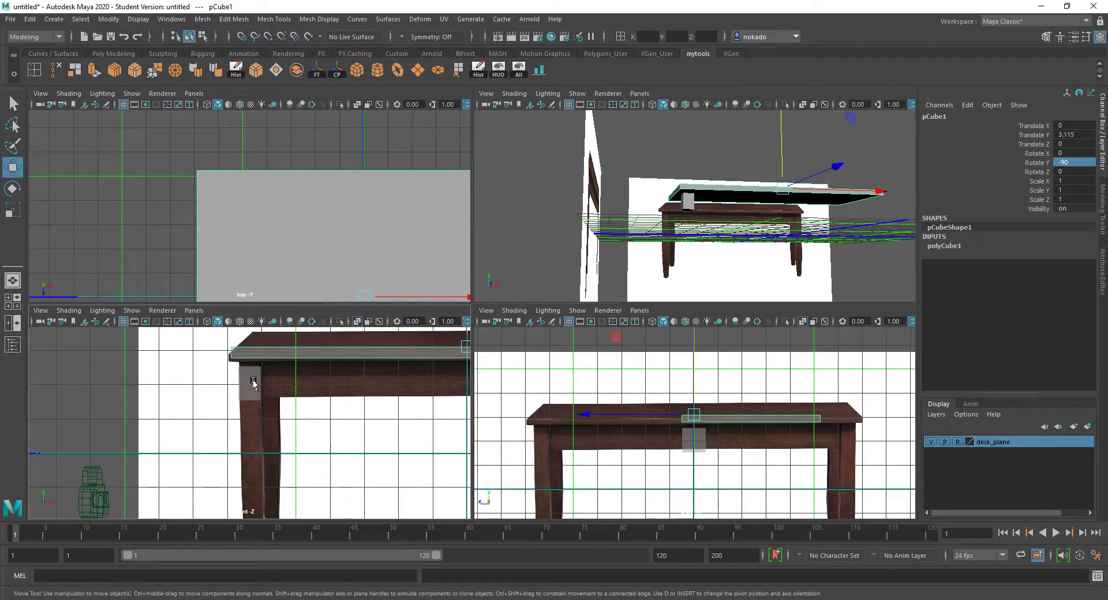
Select the leg cube and raise it to a Translate Y of about 2.276, against the underside of the tabletop slab.
left_click(253, 383)
mouse_move(255, 378)
middle_mouse_down("alt")
mouse_move(262, 397)
mouse_move(257, 386)
middle_mouse_up("alt")
scroll(261, 394, "up", 3)
scroll(257, 386, "up", 2)
left_click_drag(245, 345, 247, 330)
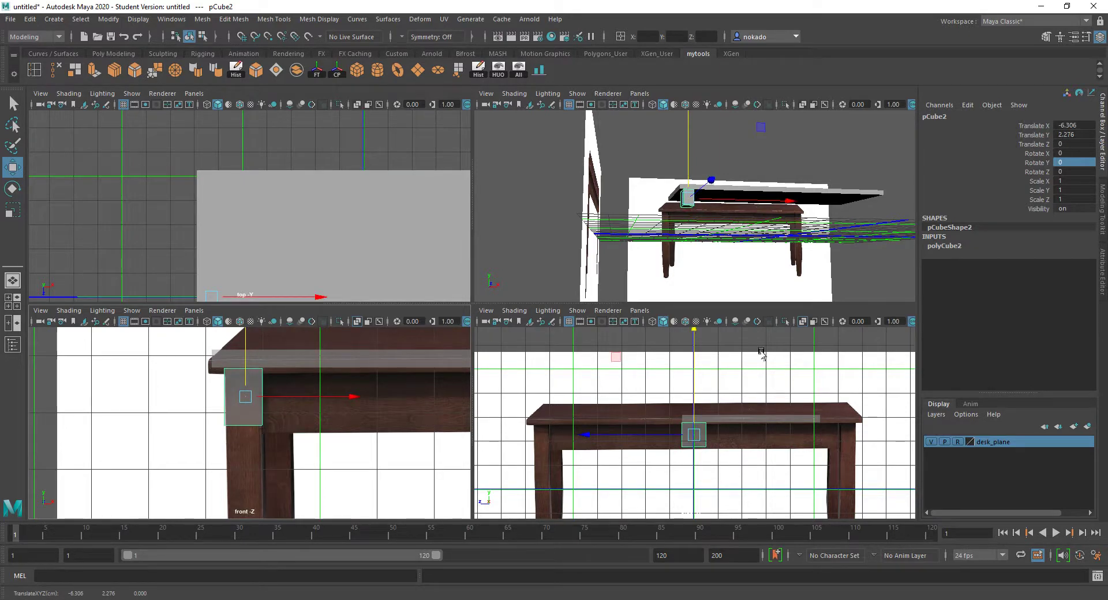
Select the leg cube's bottom face and pull it down along Y to the foot of the leg in the front reference.
mouse_move(718, 229)
left_mouse_down("alt")
mouse_move(709, 205)
mouse_move(698, 235)
left_mouse_up("alt")
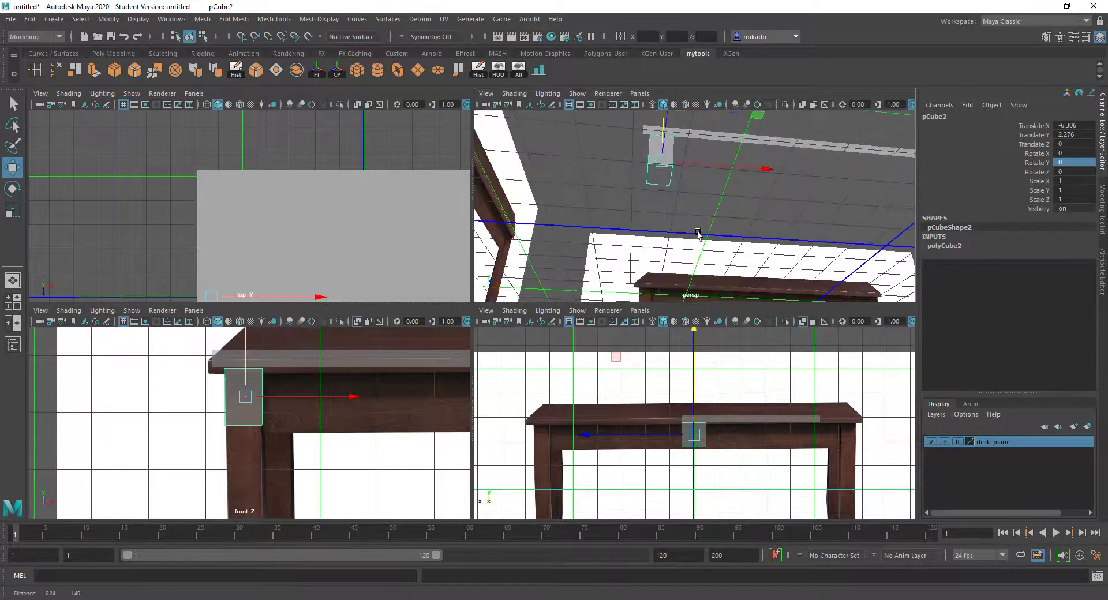
right_click_drag(661, 178, 663, 208)
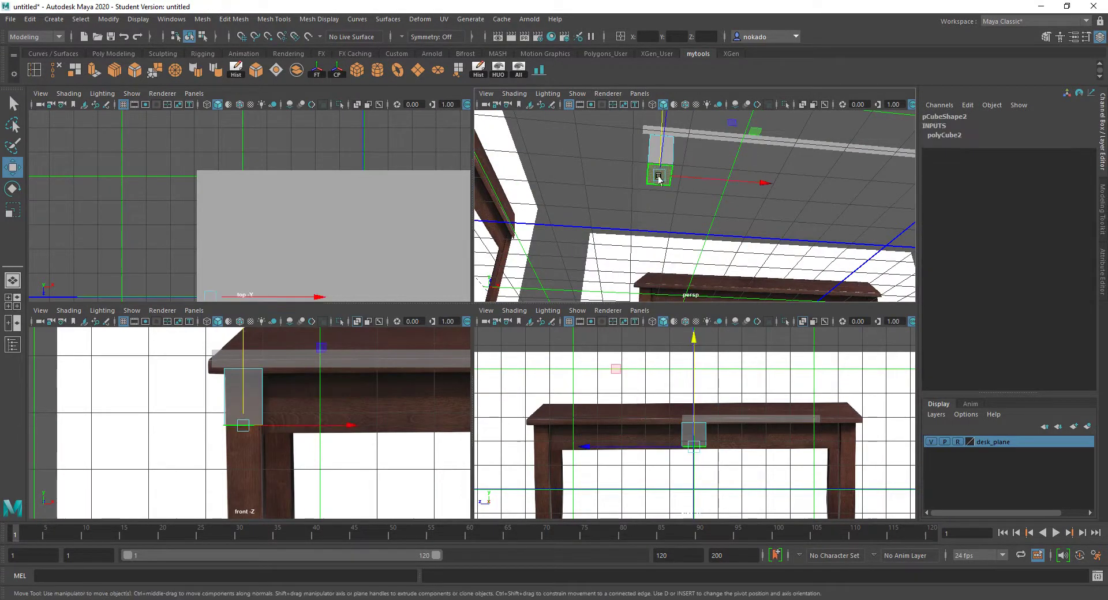
left_click(659, 175)
scroll(312, 353, "down", 6)
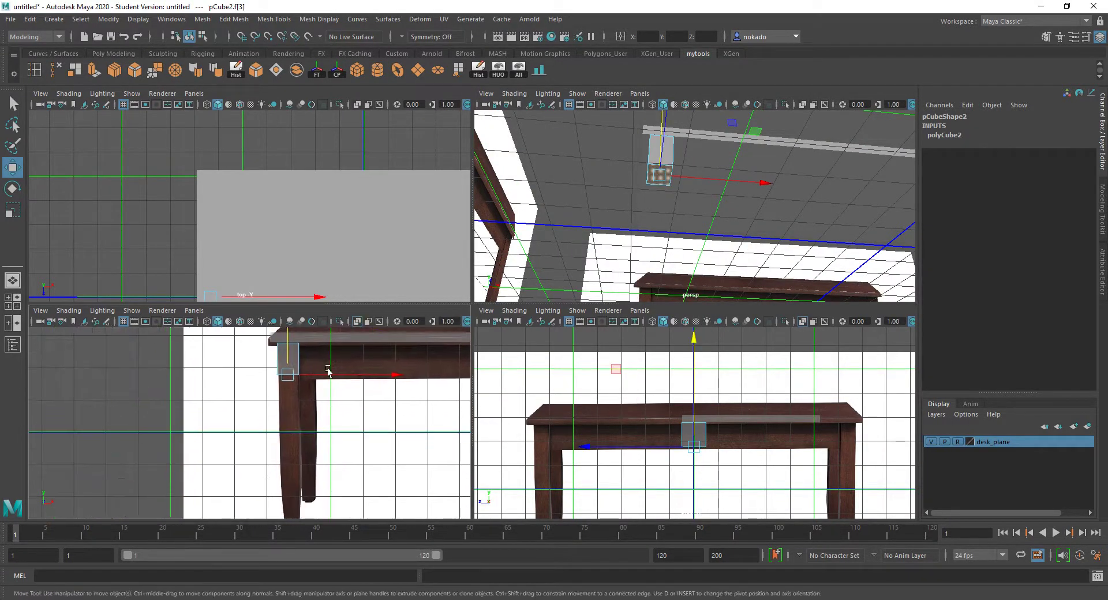
left_click_drag(283, 337, 283, 393)
middle_click_drag(290, 409, 263, 402, "alt")
scroll(300, 344, "up", 2)
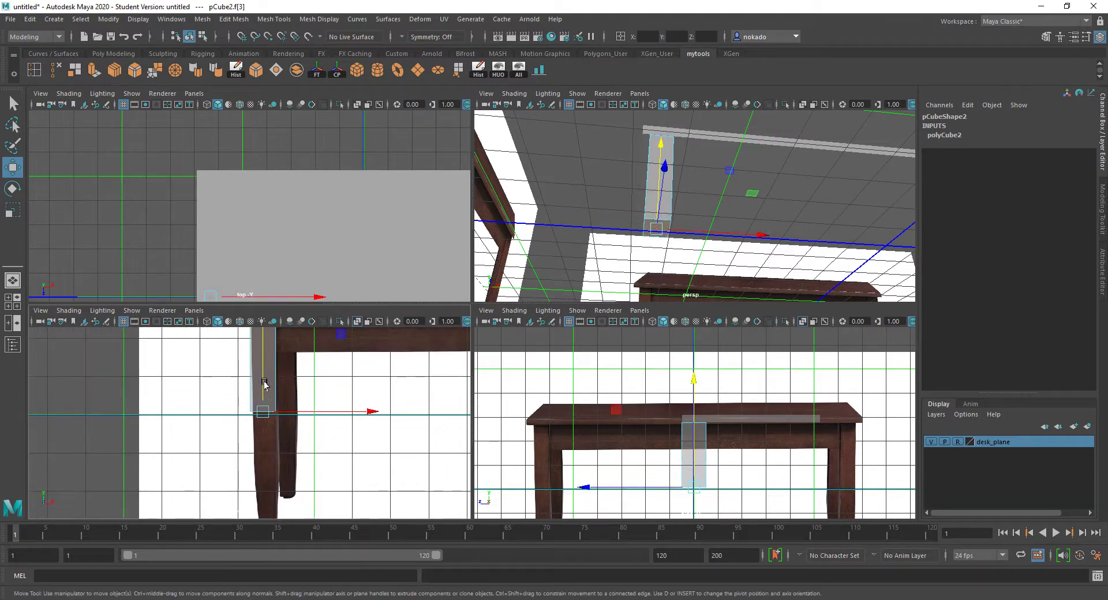
left_click_drag(262, 373, 252, 427)
middle_click_drag(251, 482, 260, 447, "alt")
scroll(264, 428, "up", 2)
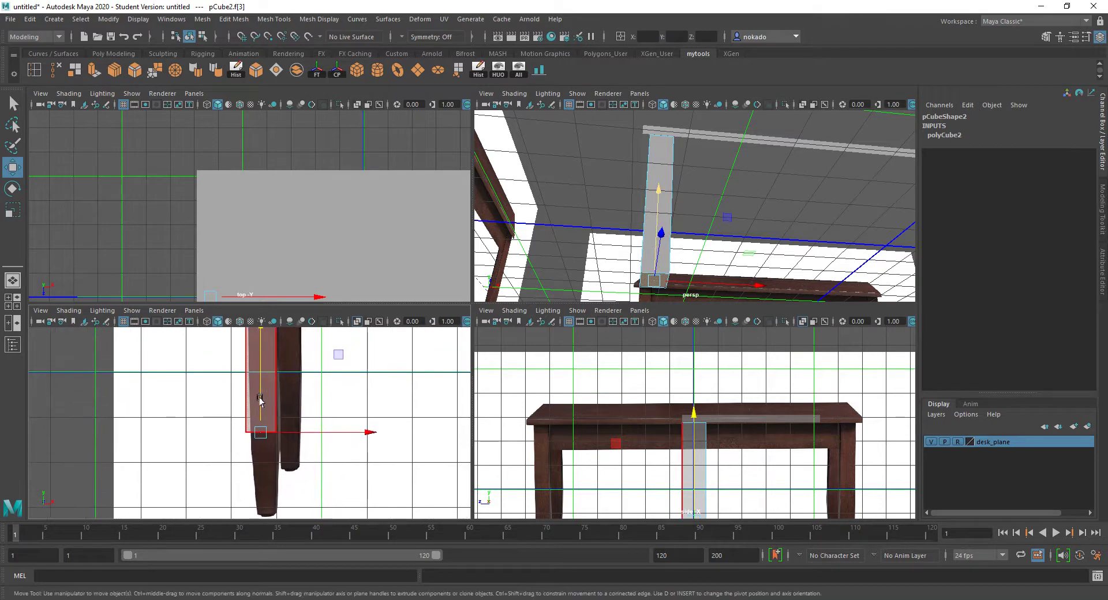
left_click_drag(259, 399, 254, 442)
left_click_drag(252, 460, 254, 466)
middle_click_drag(262, 439, 275, 405, "alt")
scroll(290, 436, "up", 3)
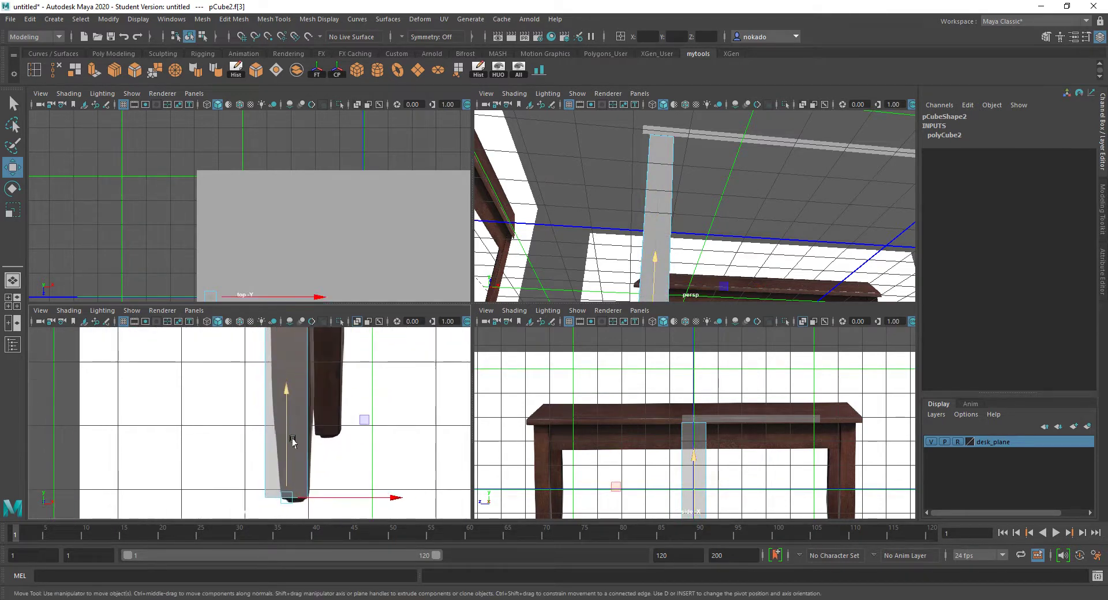
Fine-tune the height of the leg's bottom face along Y against the foot in the front reference.
middle_click_drag(295, 456, 279, 423, "alt")
scroll(293, 389, "up", 3)
left_click_drag(251, 340, 251, 348)
middle_click_drag(274, 356, 269, 443, "alt")
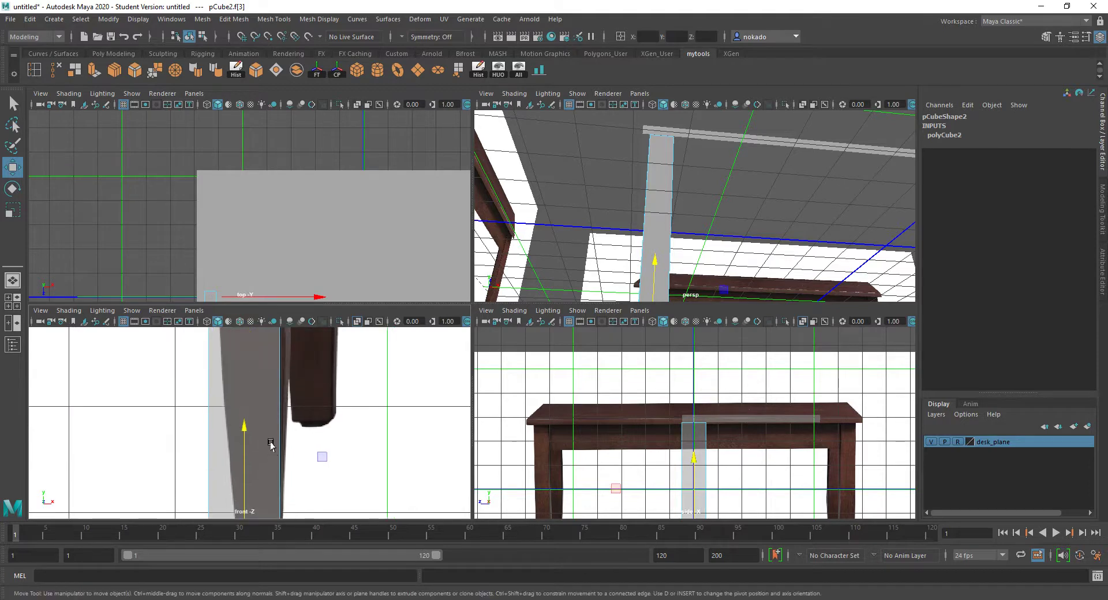
Return the leg to object mode and insert an edge loop at about Y 1.6, level with the apron's lower edge in the front reference.
scroll(269, 443, "down", 6)
scroll(262, 369, "up", 4)
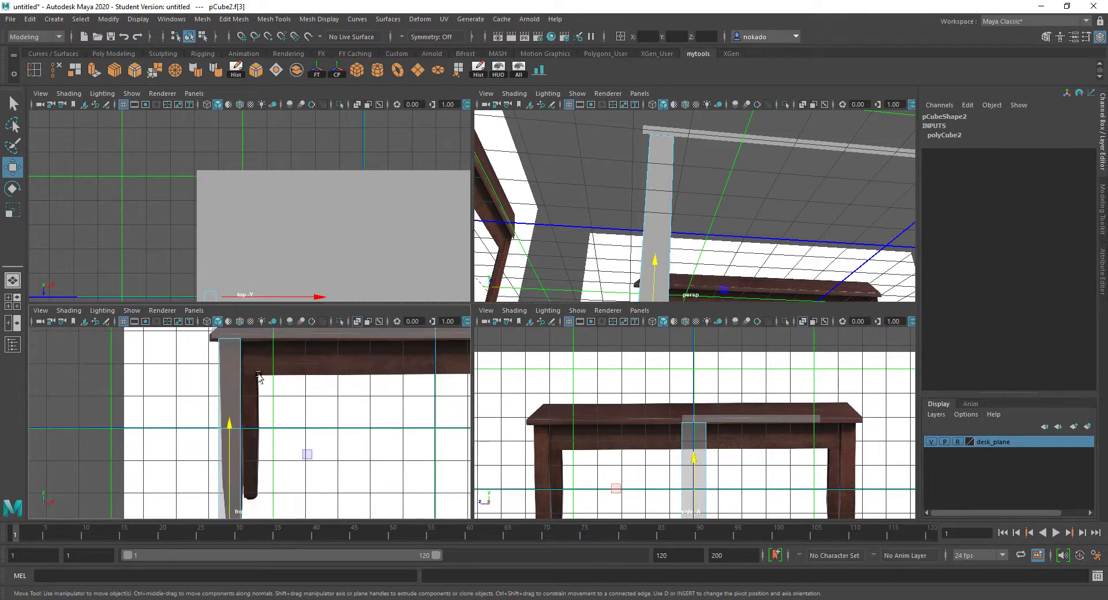
scroll(260, 378, "up", 2)
left_click(269, 379)
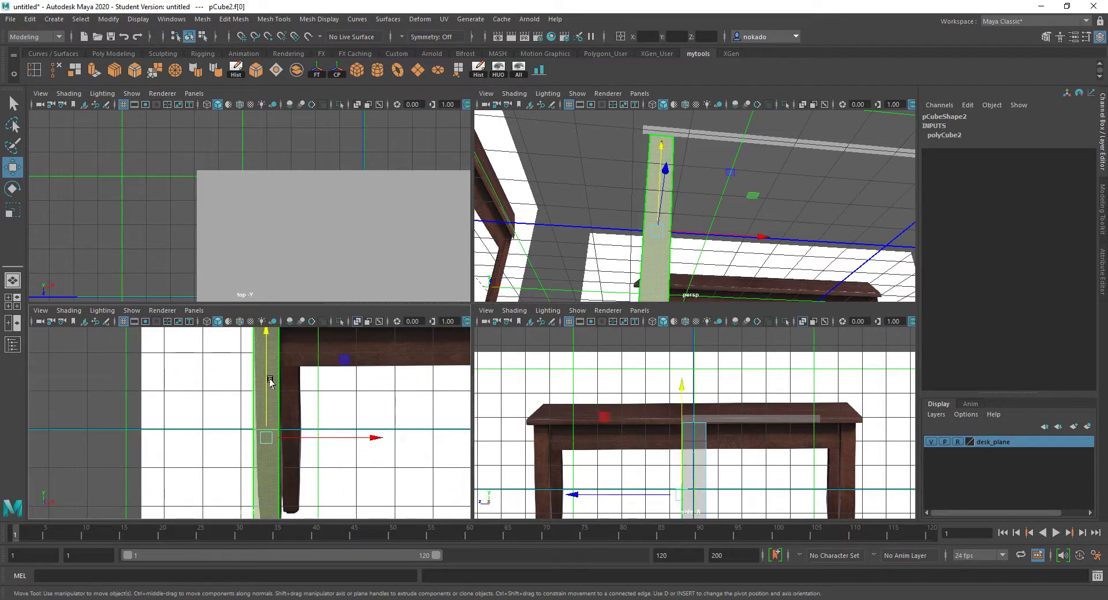
key("space")
scroll(519, 323, "up", 4)
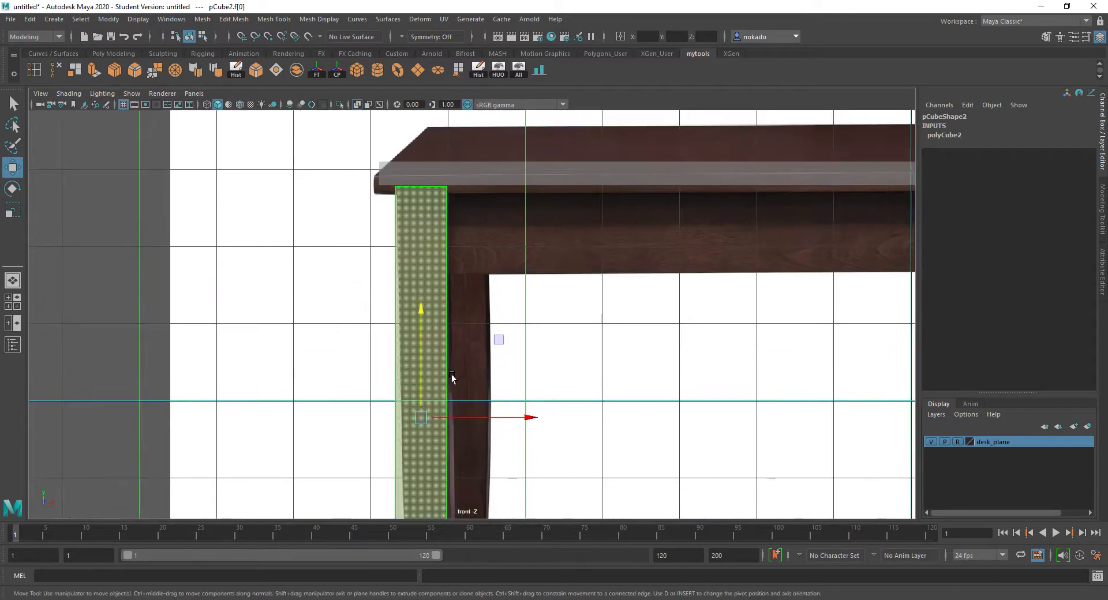
right_click_drag(421, 292, 458, 282)
scroll(397, 309, "up", 1)
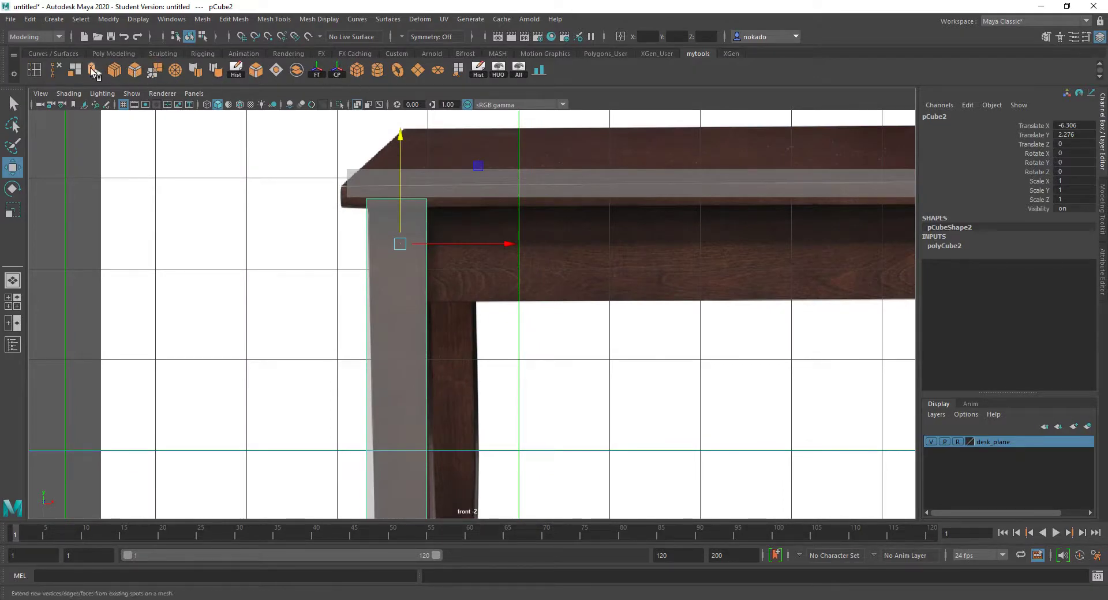
left_click(35, 70)
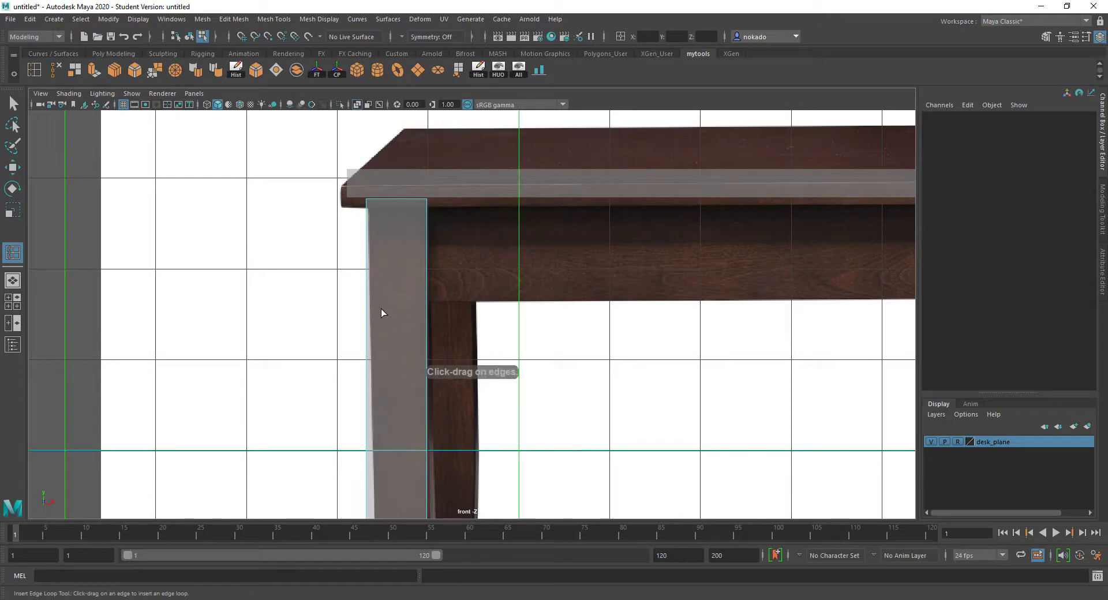
left_click_drag(369, 303, 383, 301)
key("q")
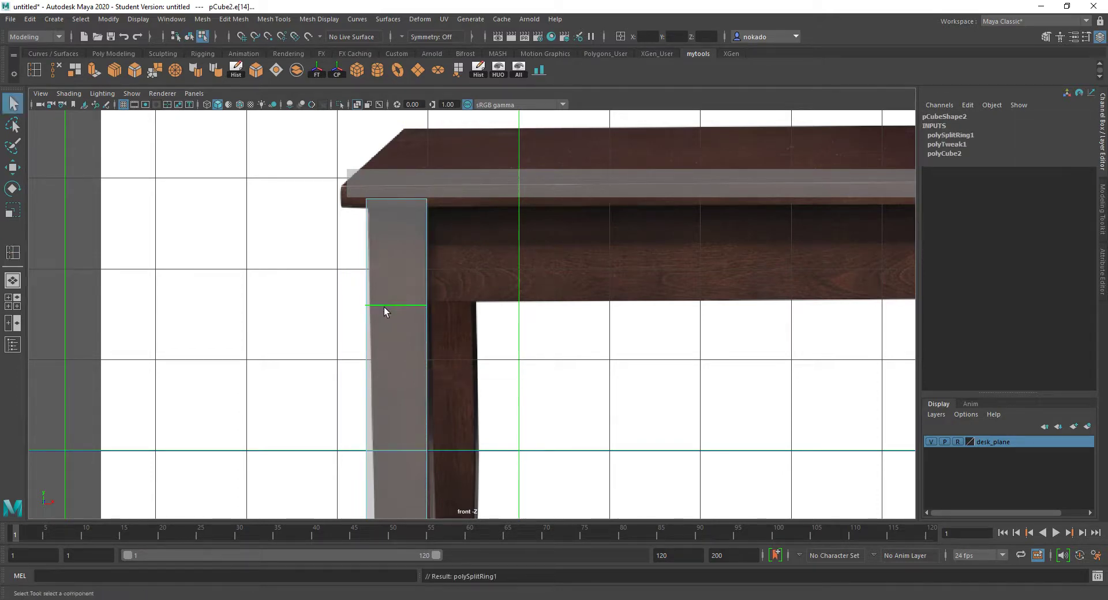
Shift the outer vertices of the new edge loop to about X -6.645 and fine-tune the inner ones along the reference leg's outline.
right_click_drag(383, 307, 338, 293)
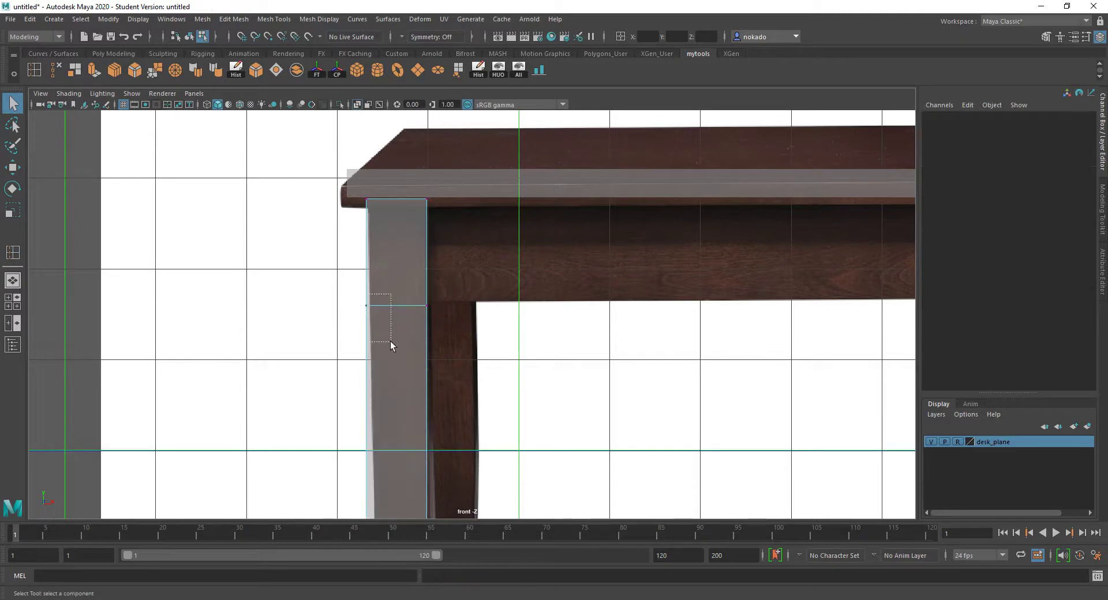
left_click_drag(390, 341, 389, 341)
key("w")
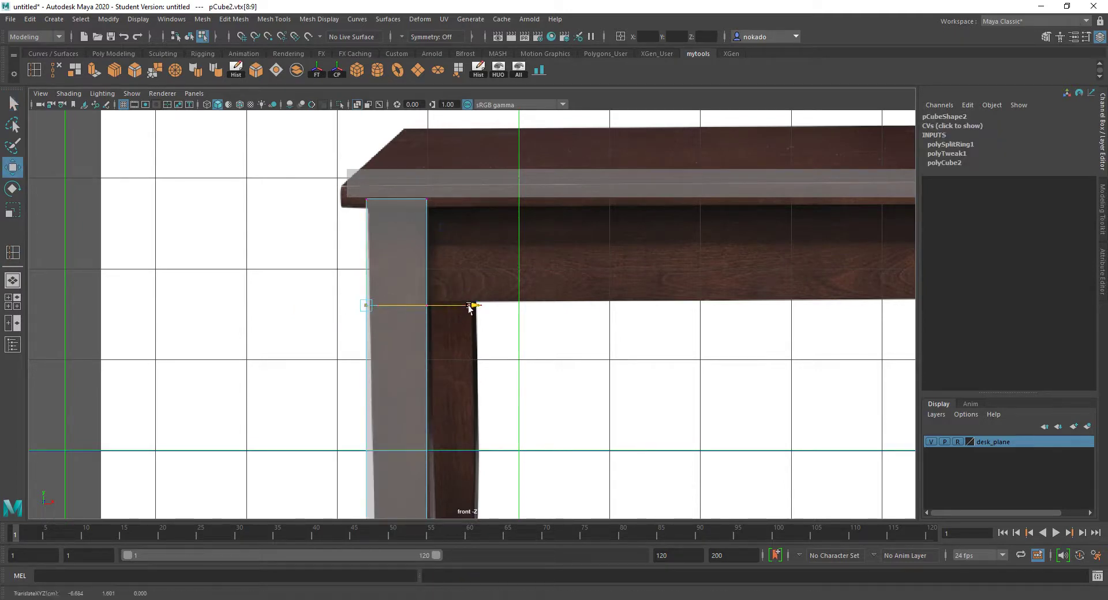
left_click_drag(468, 304, 472, 306)
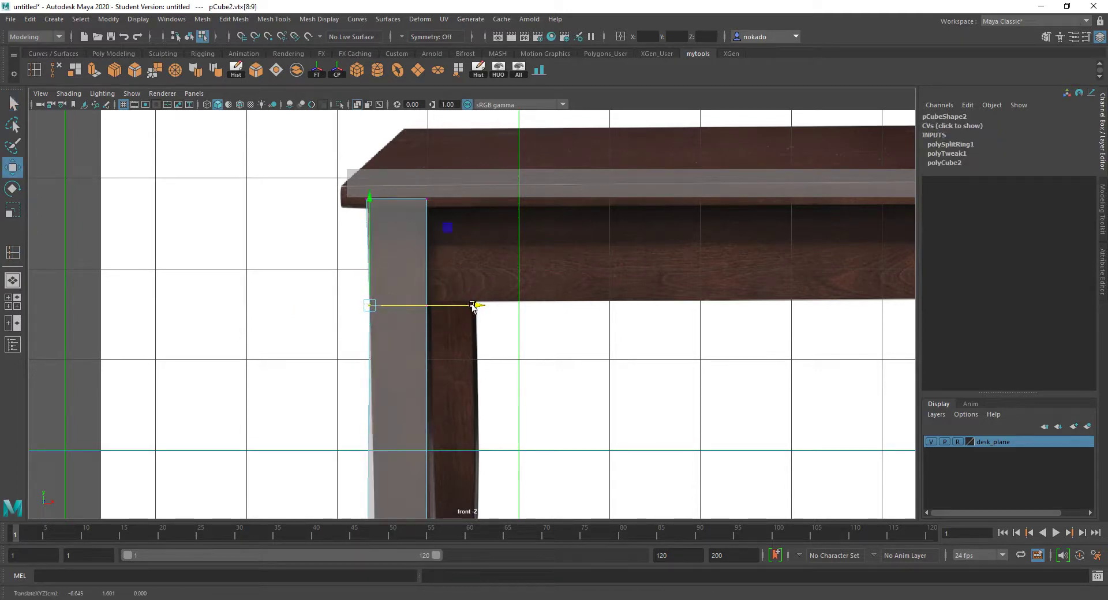
left_click_drag(472, 342, 408, 276)
left_click_drag(527, 304, 529, 305)
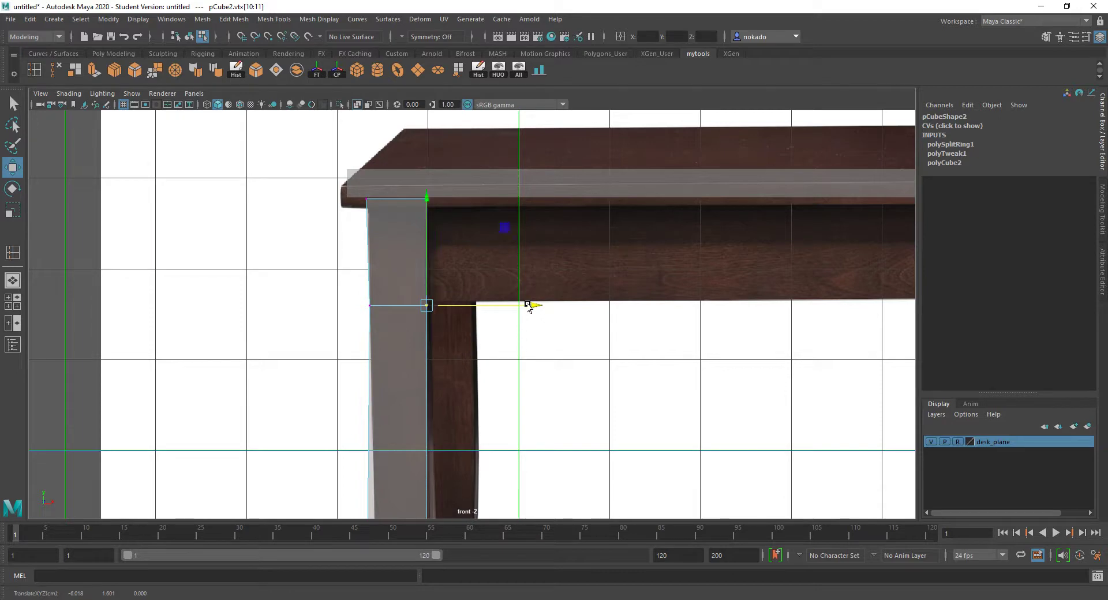
Insert a second edge loop across the leg just above the Y 0 grid line.
middle_click_drag(484, 369, 503, 229, "alt")
mouse_move(427, 339)
middle_mouse_down("alt")
mouse_move(412, 363)
mouse_move(406, 340)
middle_mouse_up("alt")
key("g")
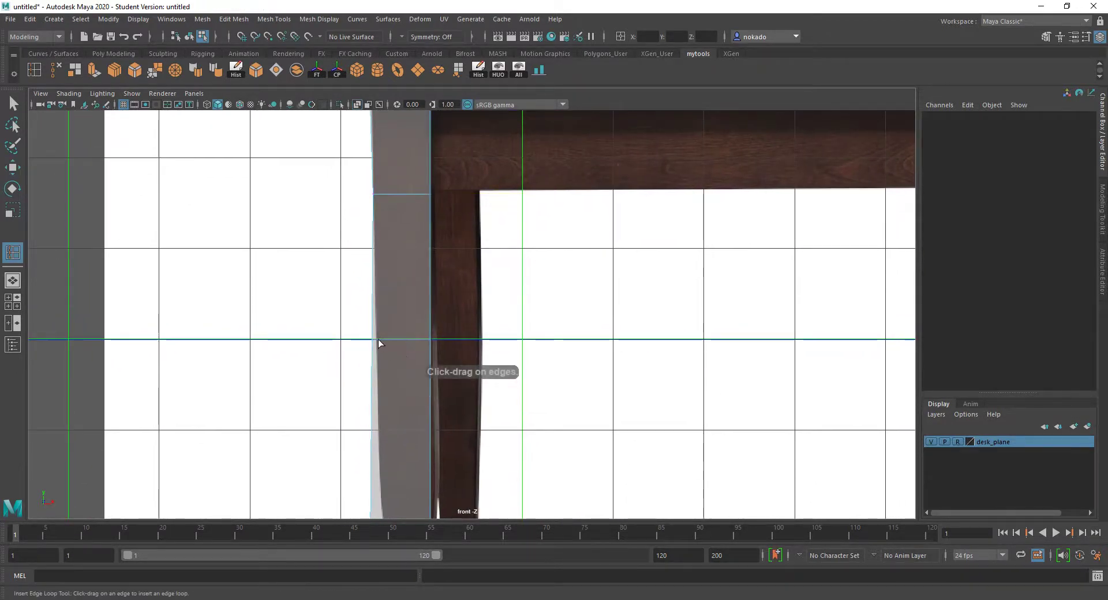
left_click_drag(372, 335, 375, 333)
key("q")
Move the outer vertices of the second edge loop inward along X to the reference outline and fine-tune the inner ones.
right_click_drag(376, 334, 326, 296)
left_click_drag(376, 295, 393, 351)
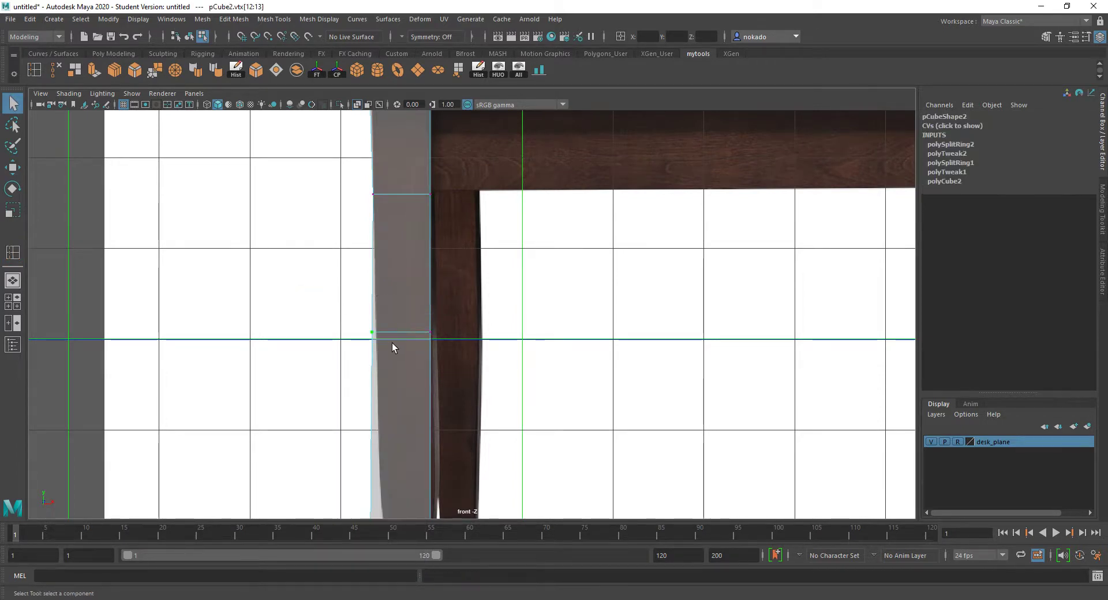
key("w")
mouse_move(463, 336)
left_mouse_down()
mouse_move(478, 336)
mouse_move(468, 337)
left_mouse_up()
left_click_drag(481, 379, 415, 294)
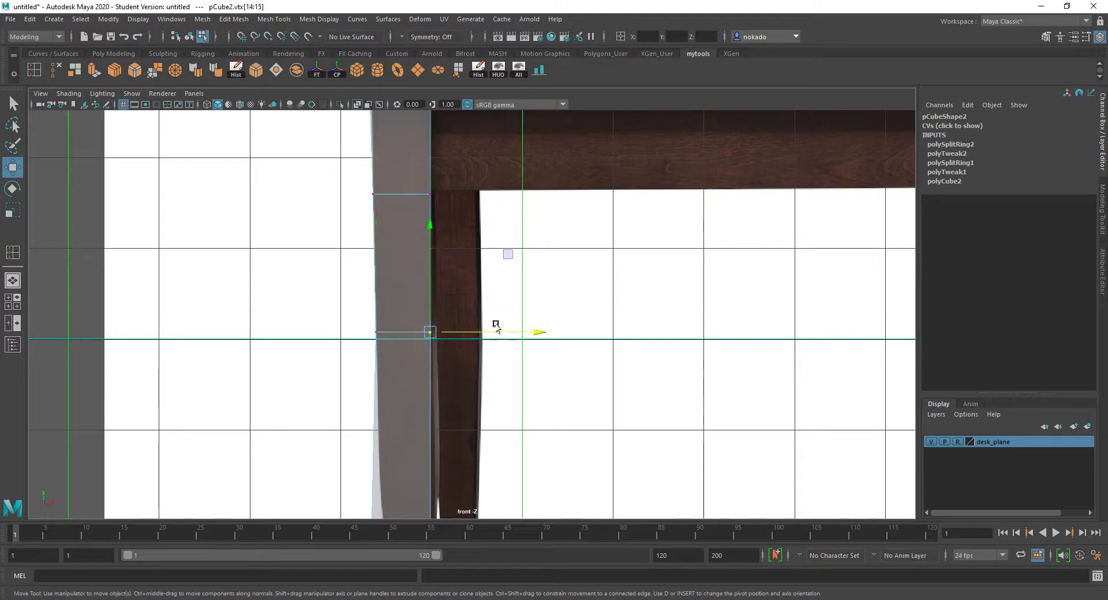
left_click_drag(528, 332, 528, 333)
Insert a third edge loop across the lower leg at about Y -1.258.
middle_click_drag(503, 383, 523, 234, "alt")
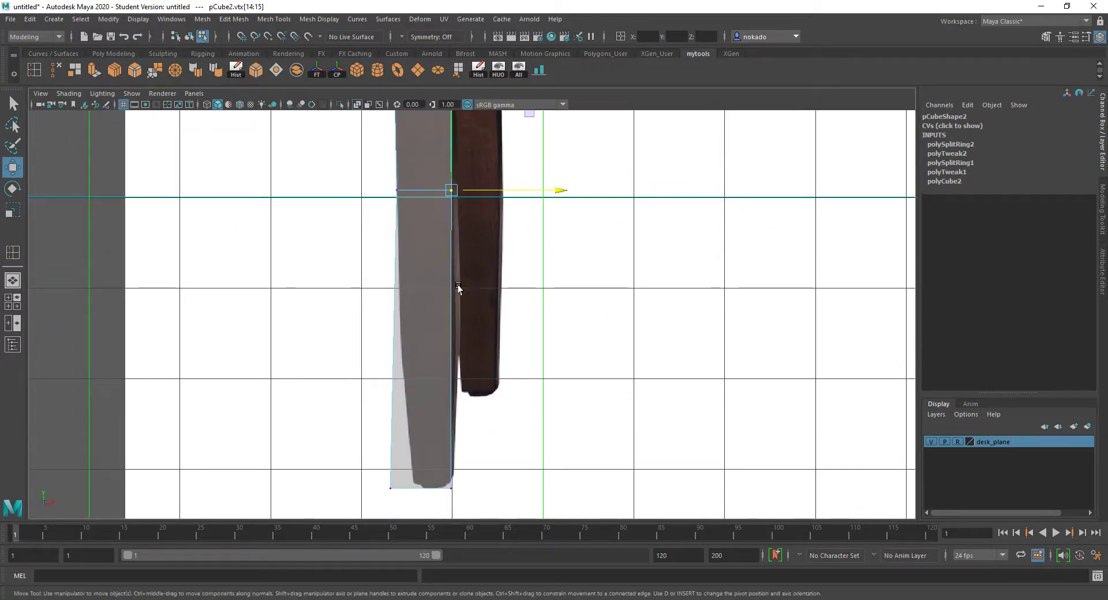
key("y")
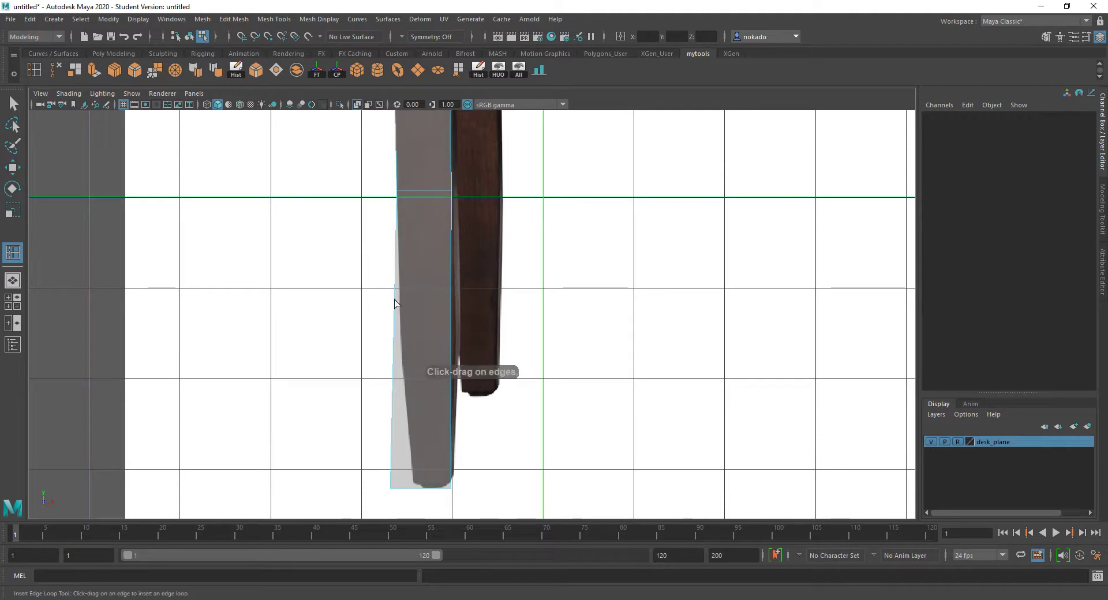
left_click_drag(395, 303, 396, 312)
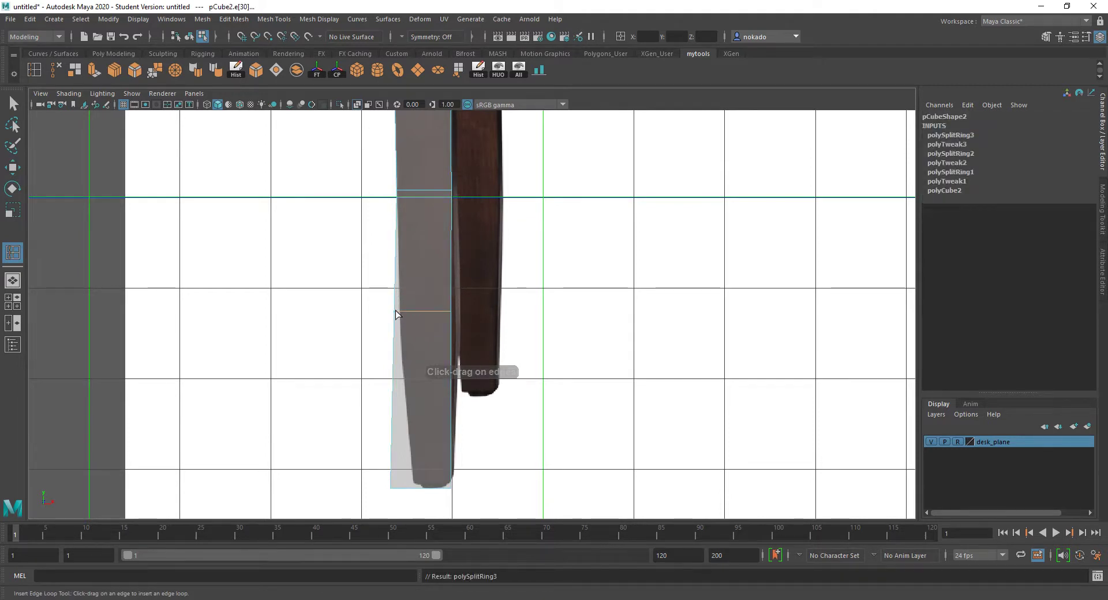
key("q")
Move the third edge loop's outer vertices to about X -6.585 and its inner vertices to about X -5.957, following the reference leg.
right_click_drag(395, 293, 340, 293)
left_click_drag(375, 298, 420, 338)
key("w")
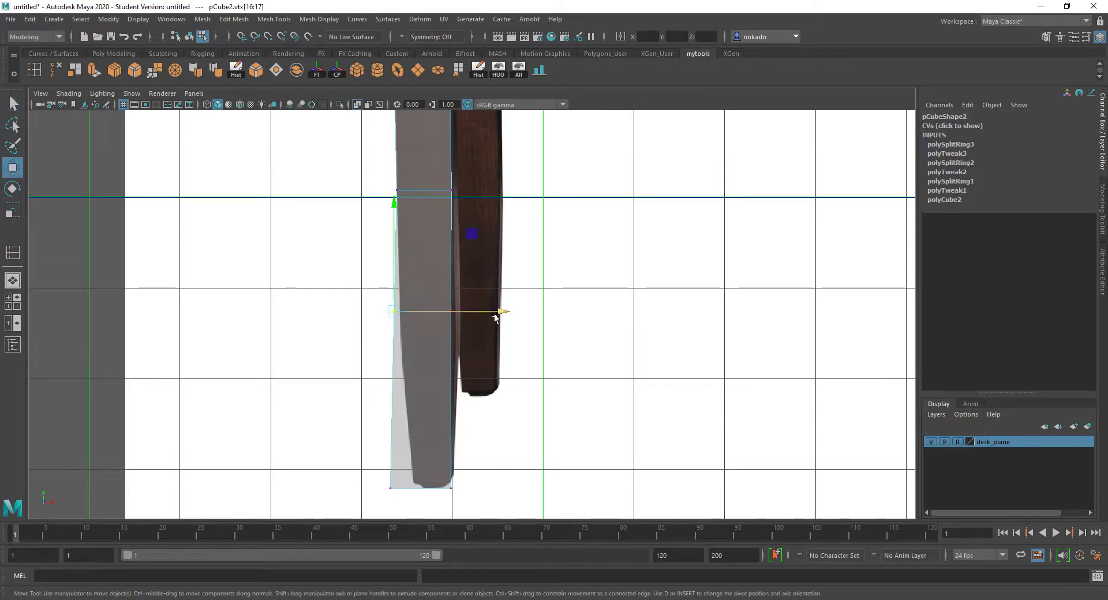
left_click_drag(500, 312, 504, 312)
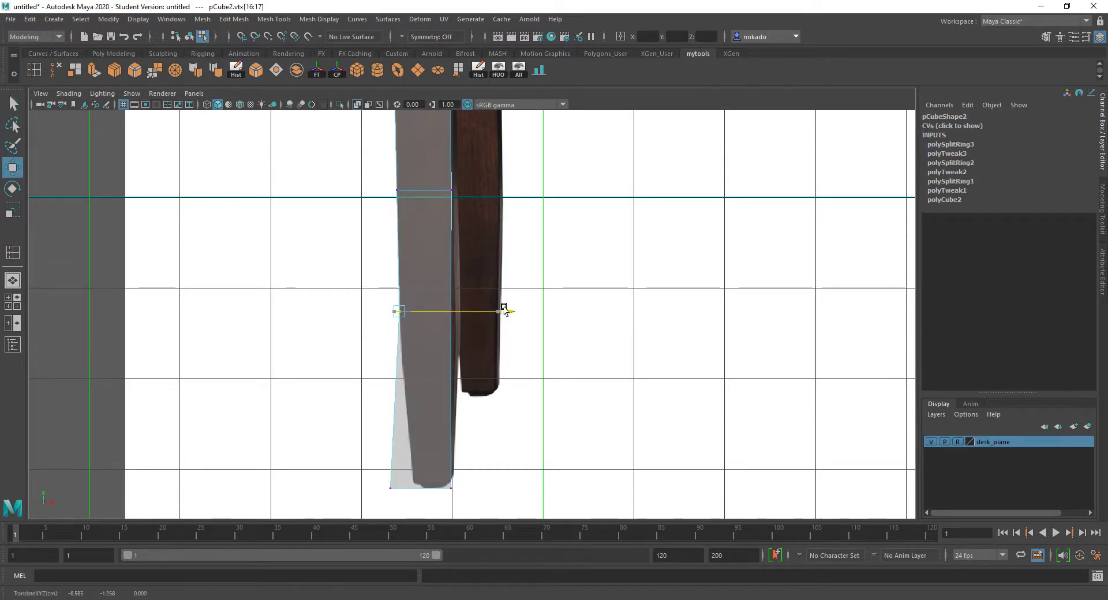
left_click_drag(501, 381, 430, 274)
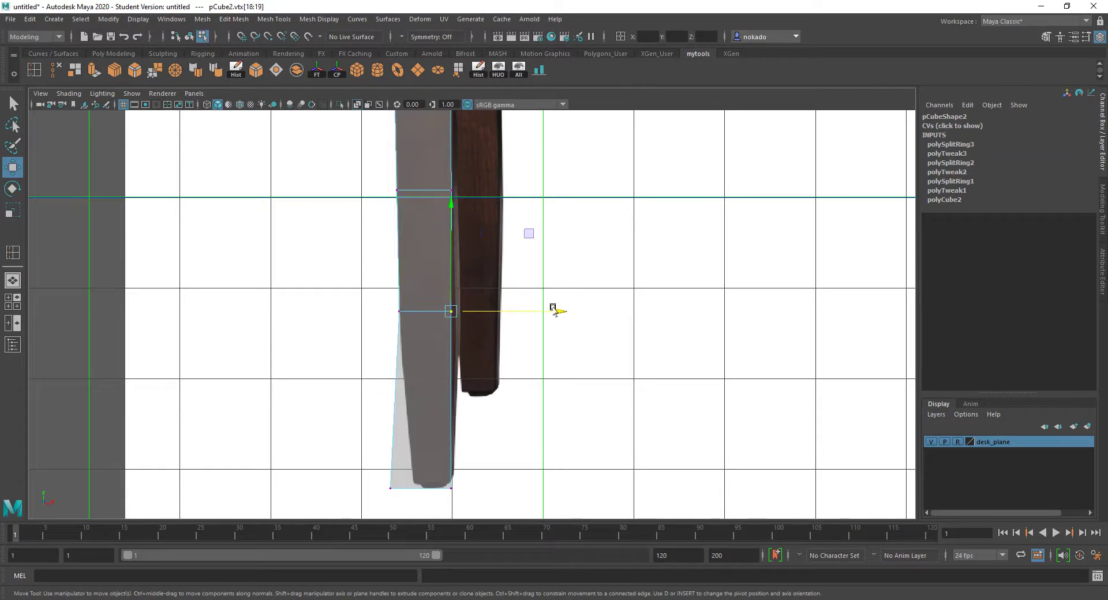
left_click_drag(556, 312, 562, 312)
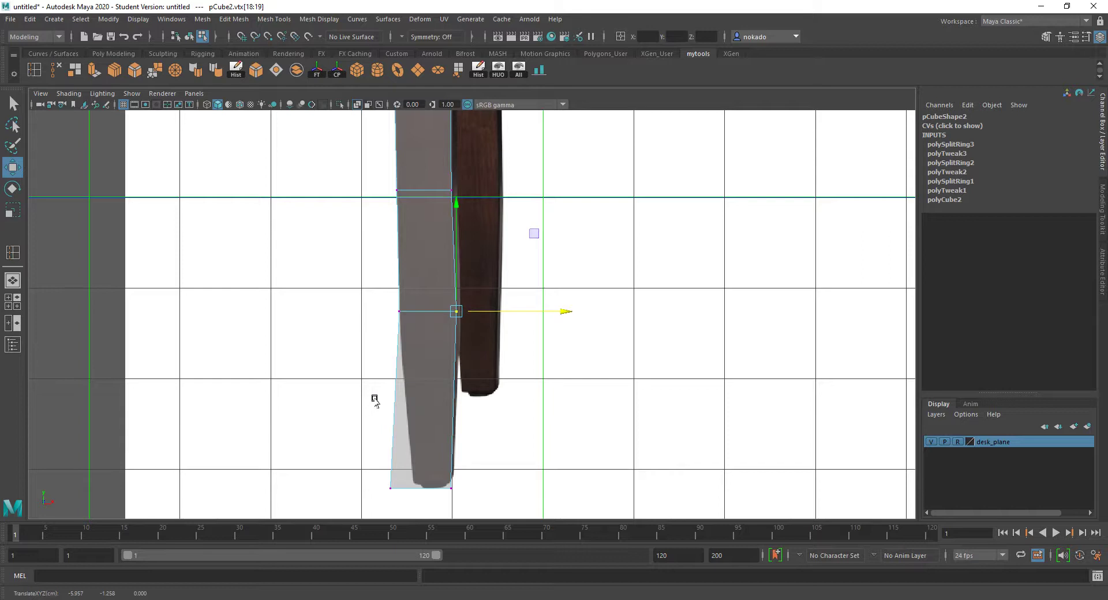
Insert a fourth edge loop at about Y -2.32, between the third loop and the foot of the leg.
key("y")
left_click_drag(393, 407, 394, 407)
key("q")
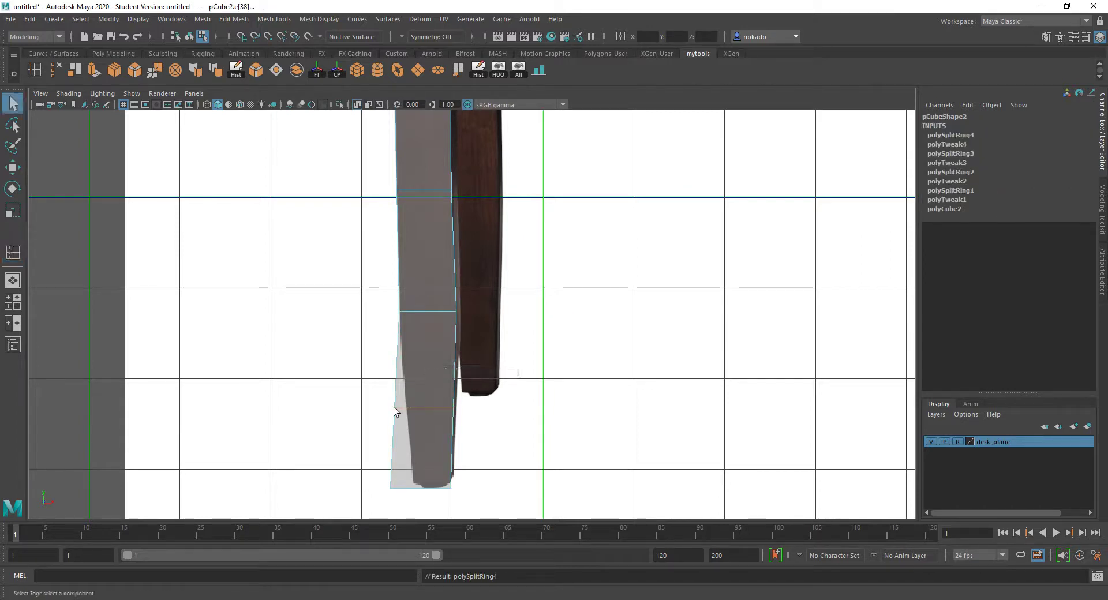
Move the fourth edge loop's outer and inner vertices along X to the tapering outline of the reference leg.
right_click(390, 405)
right_click_drag(388, 403, 339, 295)
left_click_drag(378, 391, 411, 430)
key("w")
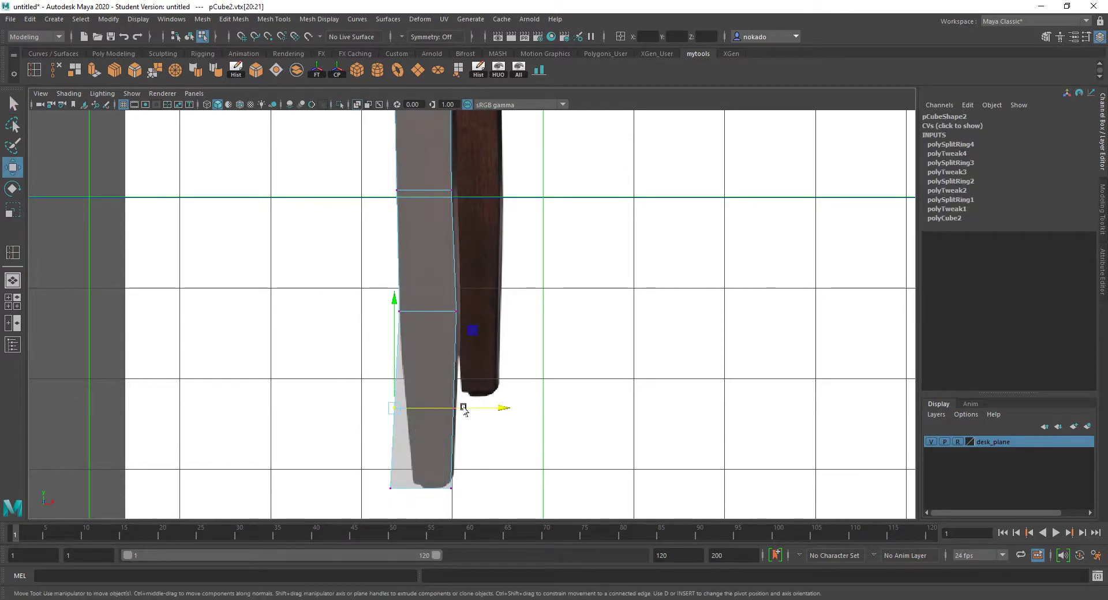
left_click_drag(489, 410, 499, 409)
left_click_drag(440, 386, 442, 386)
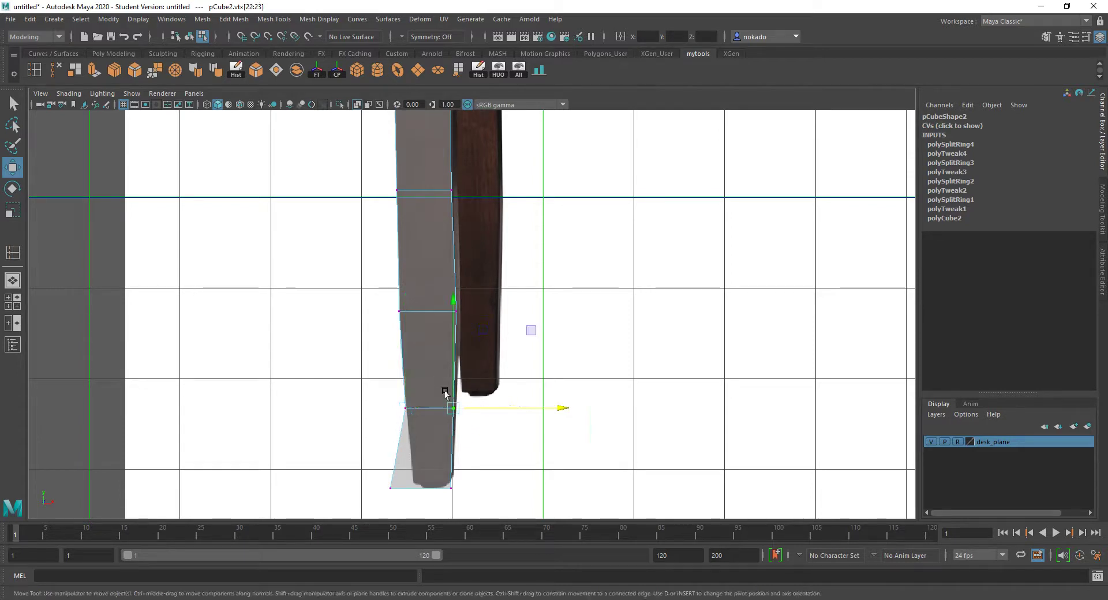
left_click_drag(560, 412, 564, 407)
Nudge the third edge loop's inner vertices slightly back along X to fit the reference outline, and clear the selection.
left_click_drag(441, 289, 494, 354)
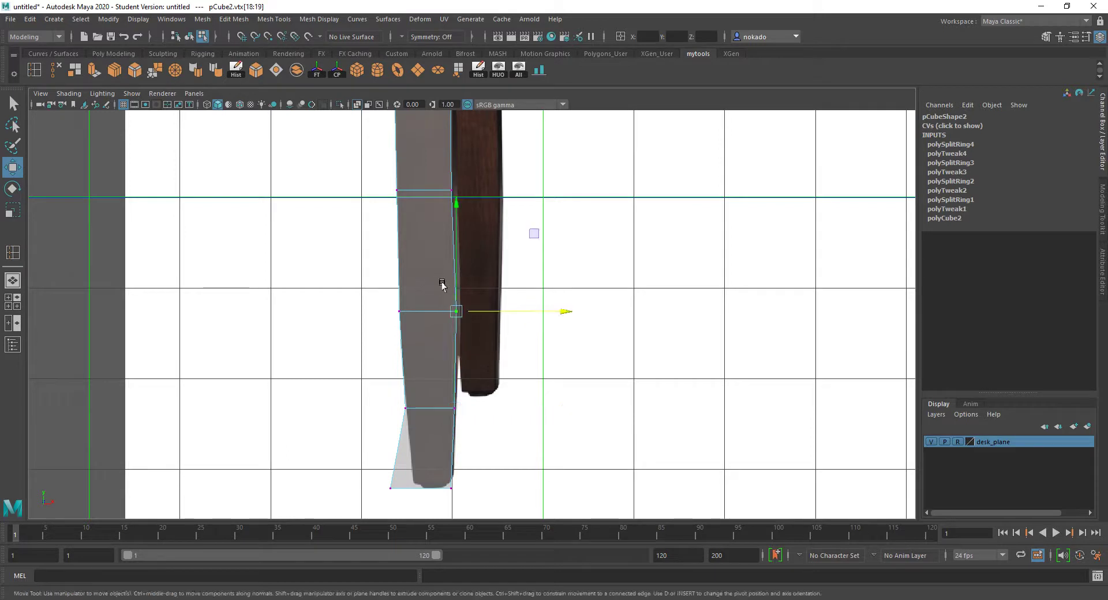
left_click_drag(560, 312, 559, 317)
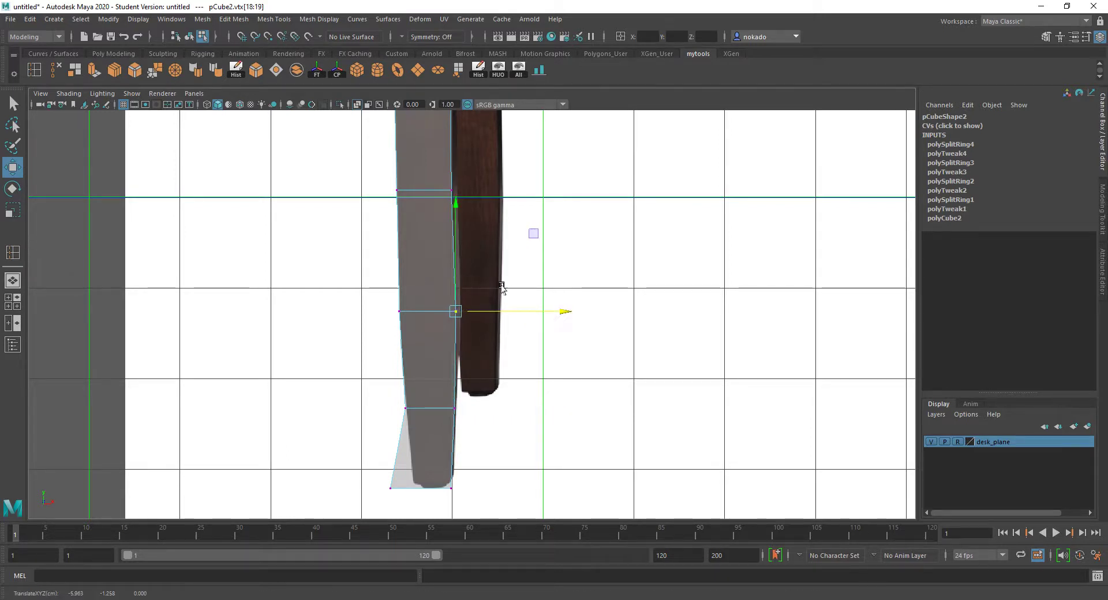
left_click(569, 287)
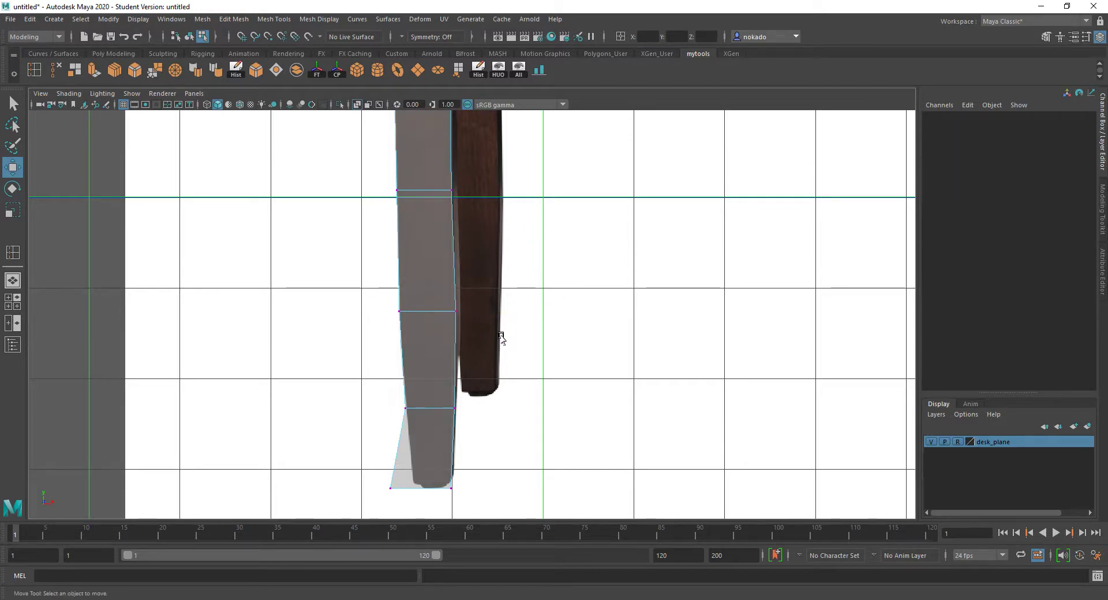
Move the leg's outer bottom vertices inward along X to the outer corner of the foot in the front reference.
scroll(496, 309, "down", 5)
scroll(491, 300, "up", 4)
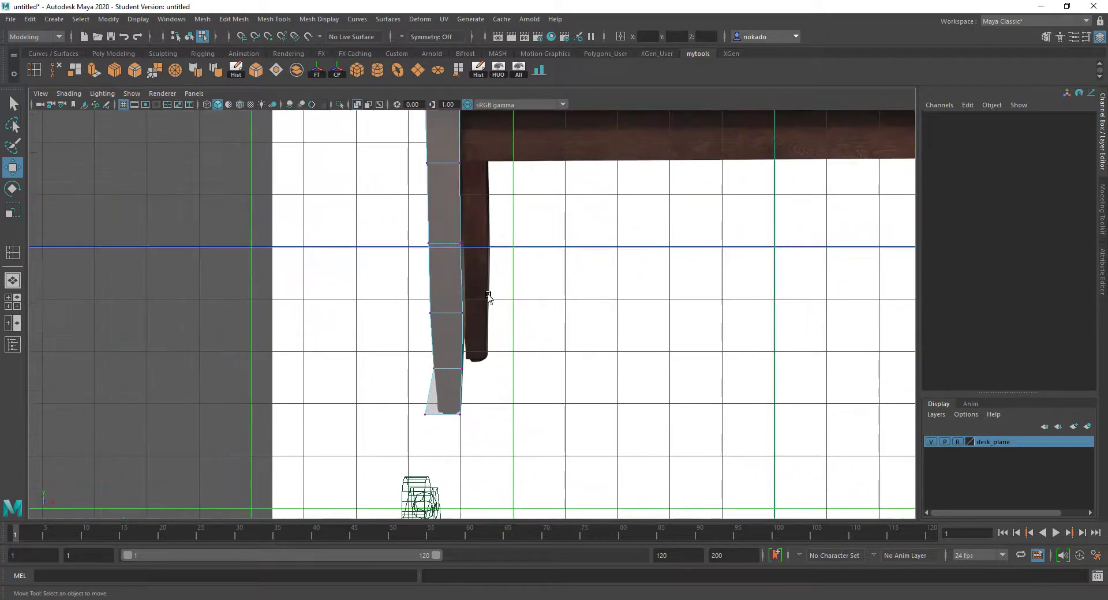
scroll(478, 427, "up", 1)
scroll(450, 445, "up", 1)
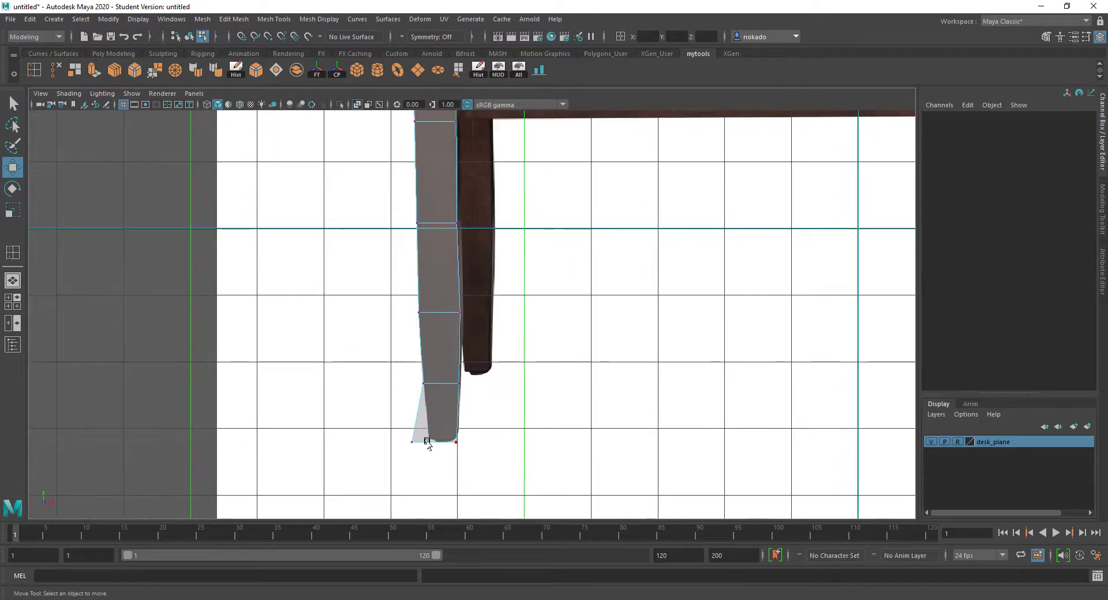
left_click_drag(398, 436, 420, 453)
scroll(444, 453, "up", 1)
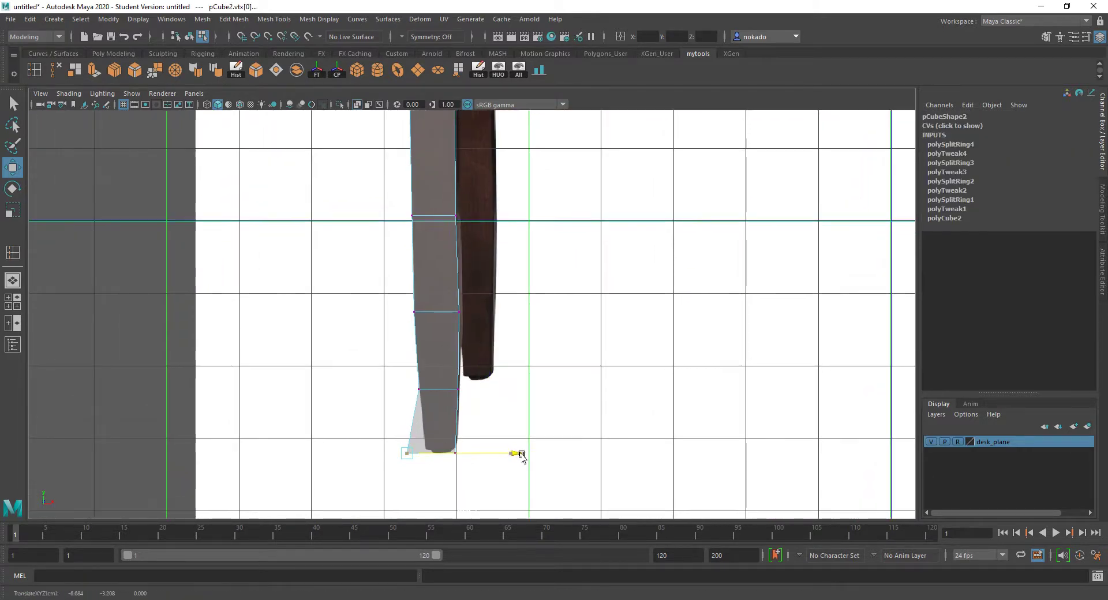
left_click_drag(520, 452, 537, 452)
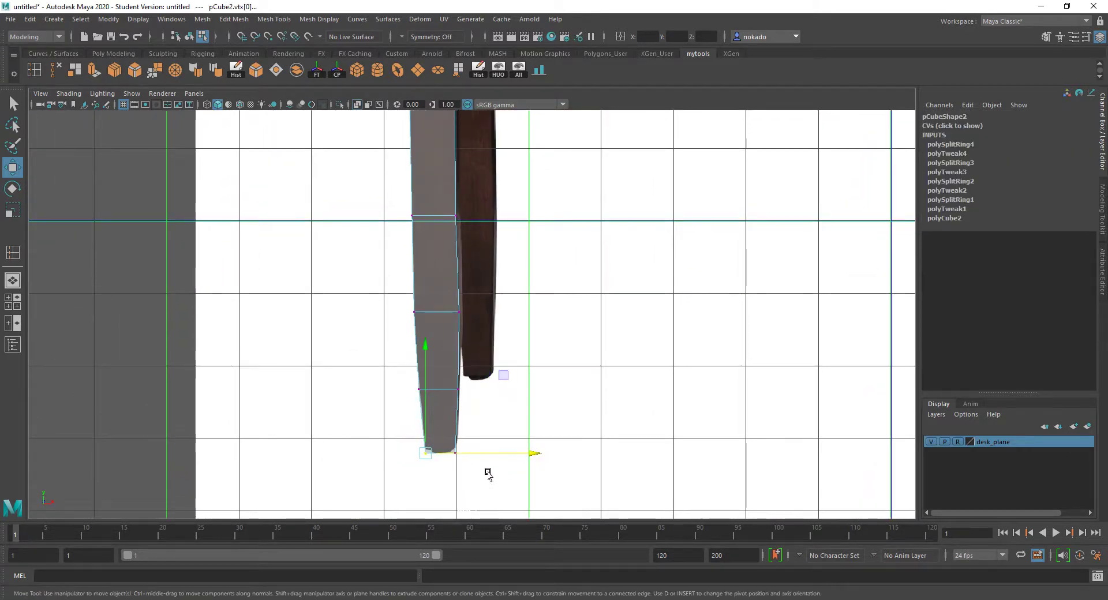
Fine-tune the leg's inner bottom vertices and the fourth edge loop's inner vertices along X to match the reference outline.
left_click_drag(446, 438, 463, 460)
left_click_drag(558, 452, 563, 454)
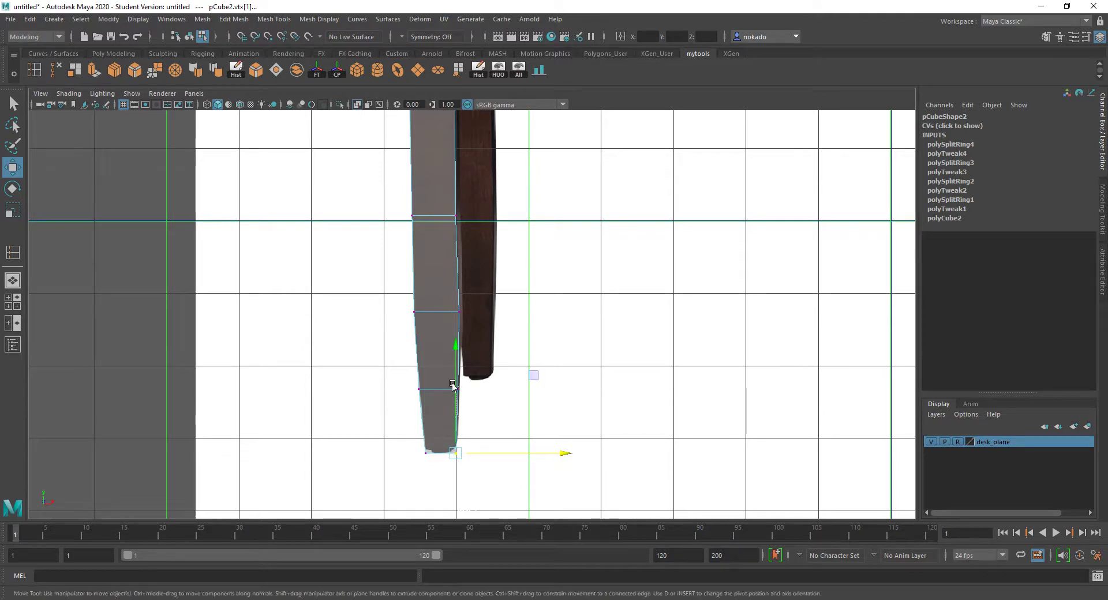
left_click_drag(464, 403, 443, 375)
left_click_drag(562, 394, 565, 392)
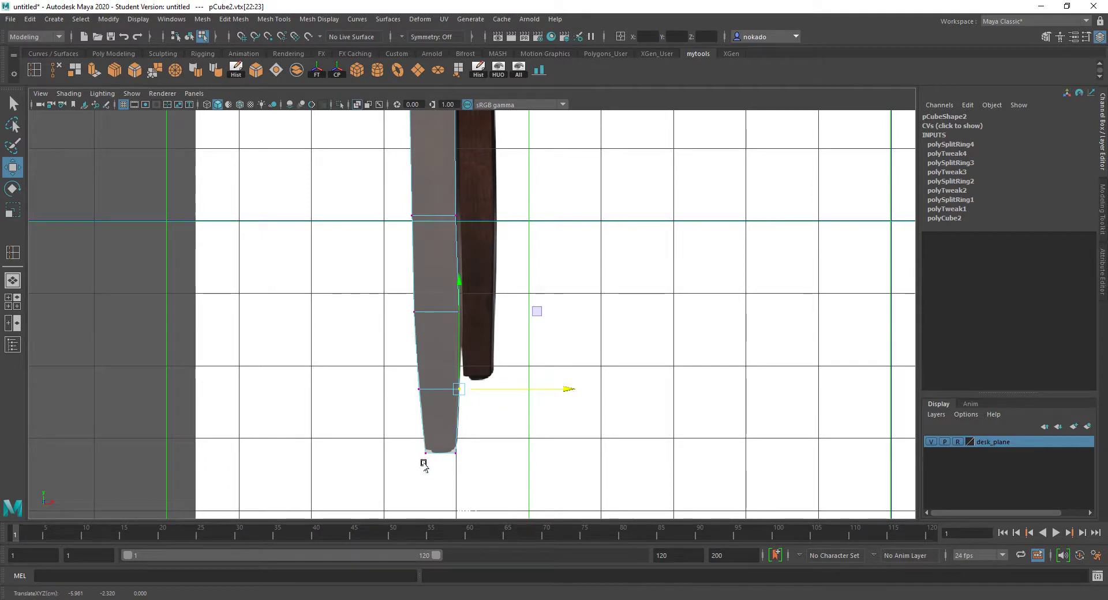
Raise the leg's outer bottom vertices along Y to the outer corner of the foot in the front reference.
left_click_drag(423, 461, 432, 445)
scroll(435, 443, "up", 2)
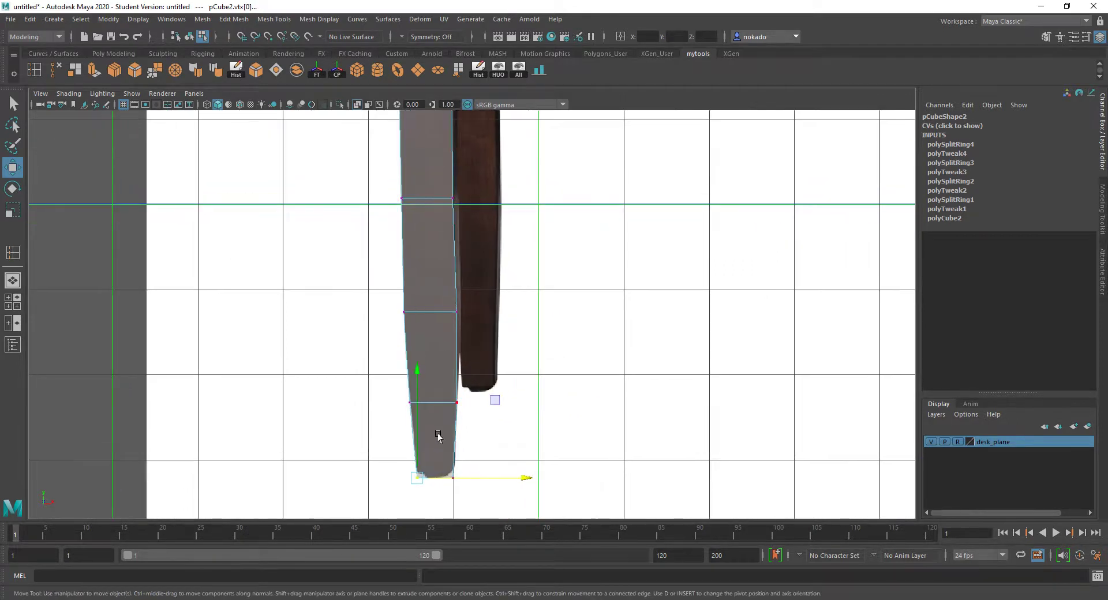
middle_click_drag(437, 436, 458, 304, "alt")
scroll(459, 304, "up", 4)
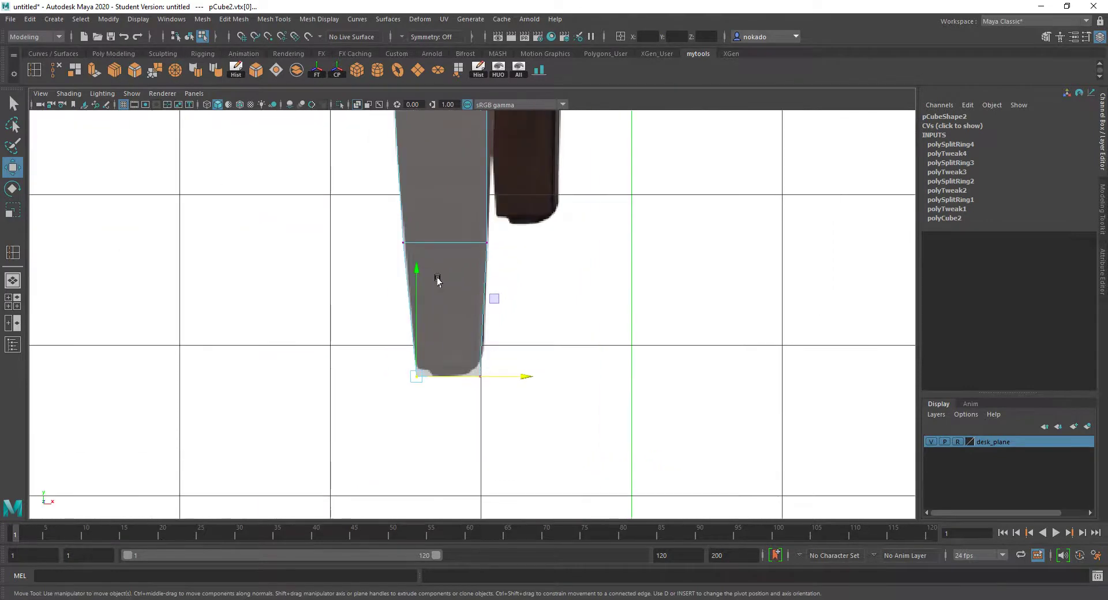
left_click_drag(417, 272, 420, 267)
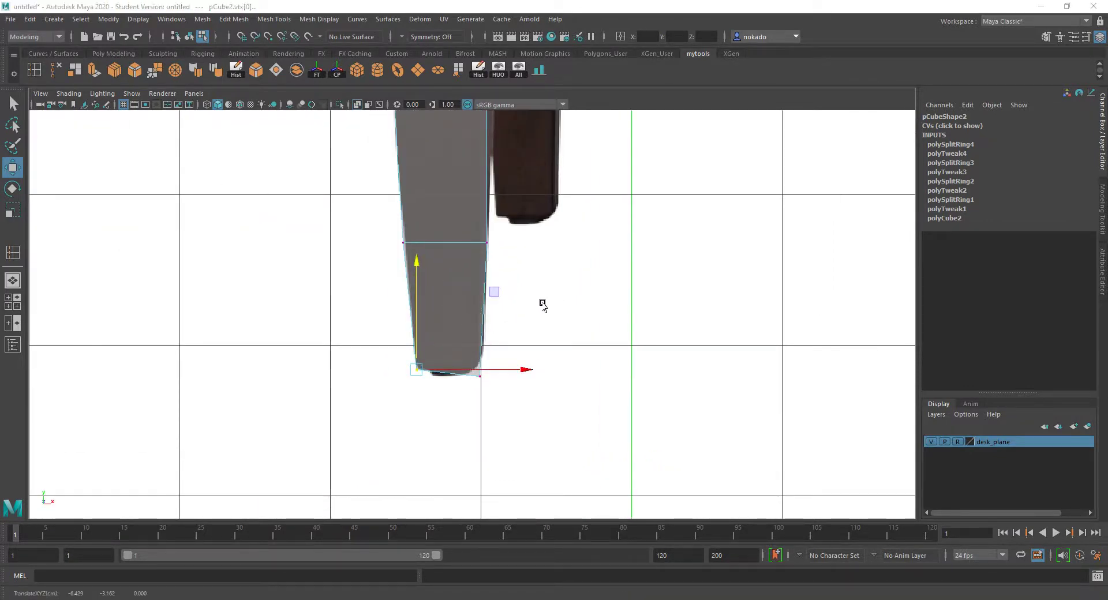
Switch to the four-view layout and examine the shaped leg from several angles in the perspective view.
key("space")
left_click_drag(611, 271, 750, 259, "alt")
right_click_drag(750, 260, 780, 242, "alt")
middle_click_drag(780, 242, 704, 240, "alt")
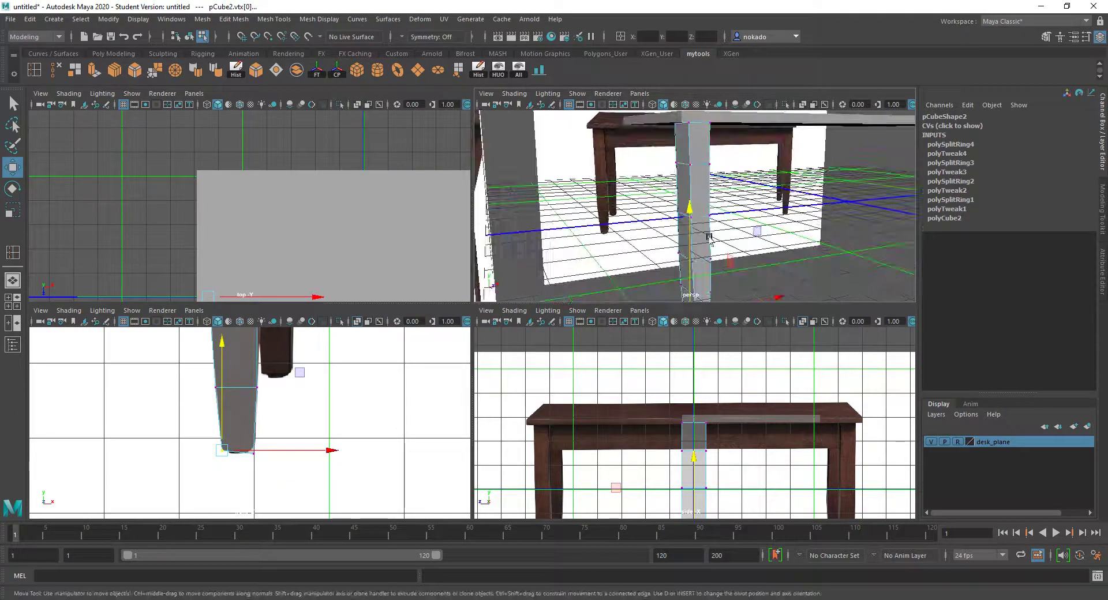
left_click_drag(705, 240, 579, 216, "alt")
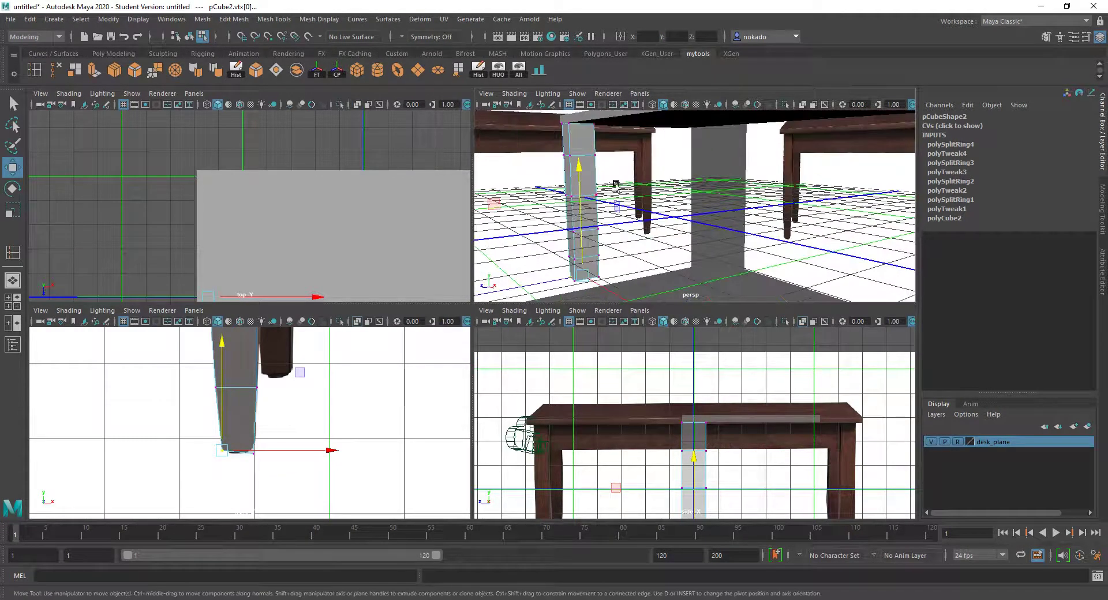
mouse_move(616, 184)
left_mouse_down("alt")
mouse_move(667, 218)
mouse_move(773, 231)
mouse_move(735, 193)
mouse_move(667, 183)
mouse_move(606, 155)
mouse_move(695, 141)
mouse_move(708, 177)
mouse_move(575, 173)
mouse_move(704, 188)
mouse_move(549, 147)
mouse_move(586, 148)
mouse_move(611, 185)
left_mouse_up("alt")
right_click_drag(611, 185, 664, 245, "alt")
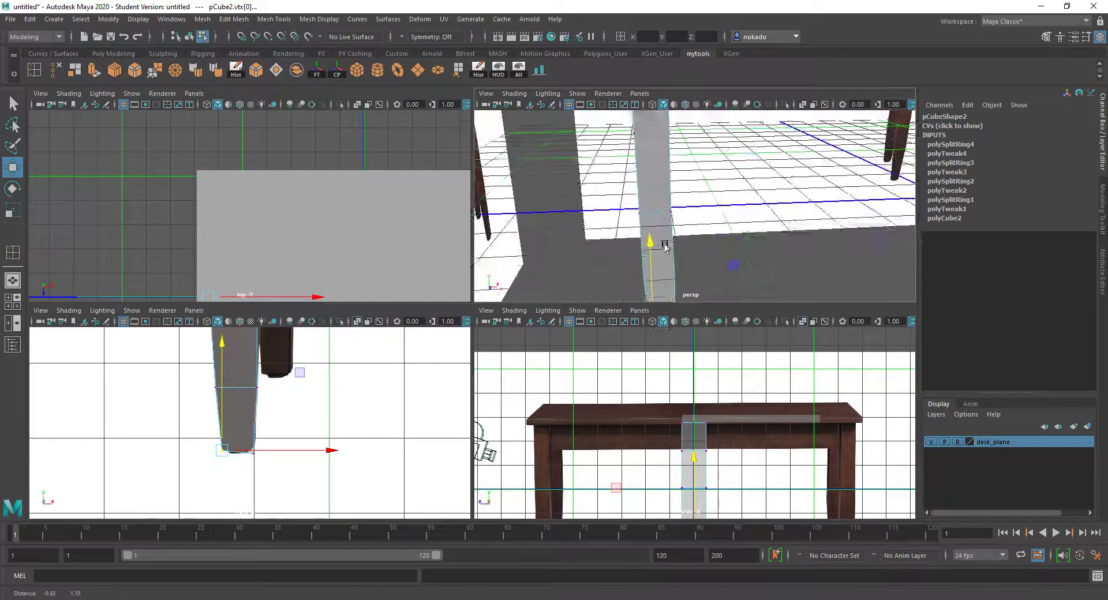
left_click_drag(664, 246, 720, 181, "alt")
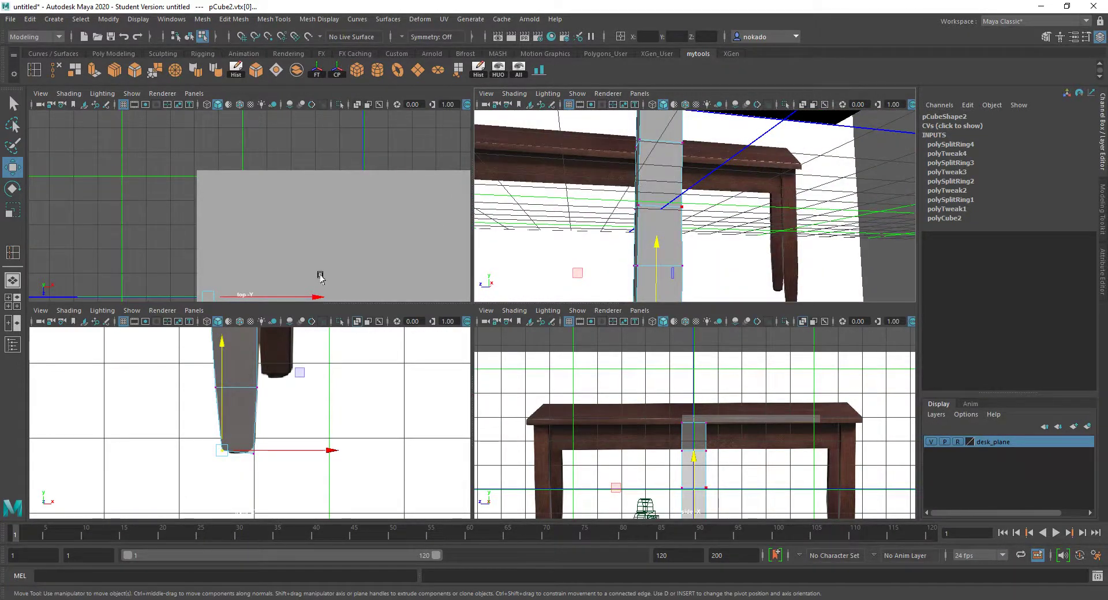
Raise the leg's inner bottom vertices along Y until they are level with the outer bottom vertices.
middle_click_drag(268, 383, 321, 370, "alt")
right_click_drag(321, 370, 363, 375, "alt")
middle_click_drag(363, 375, 295, 385, "alt")
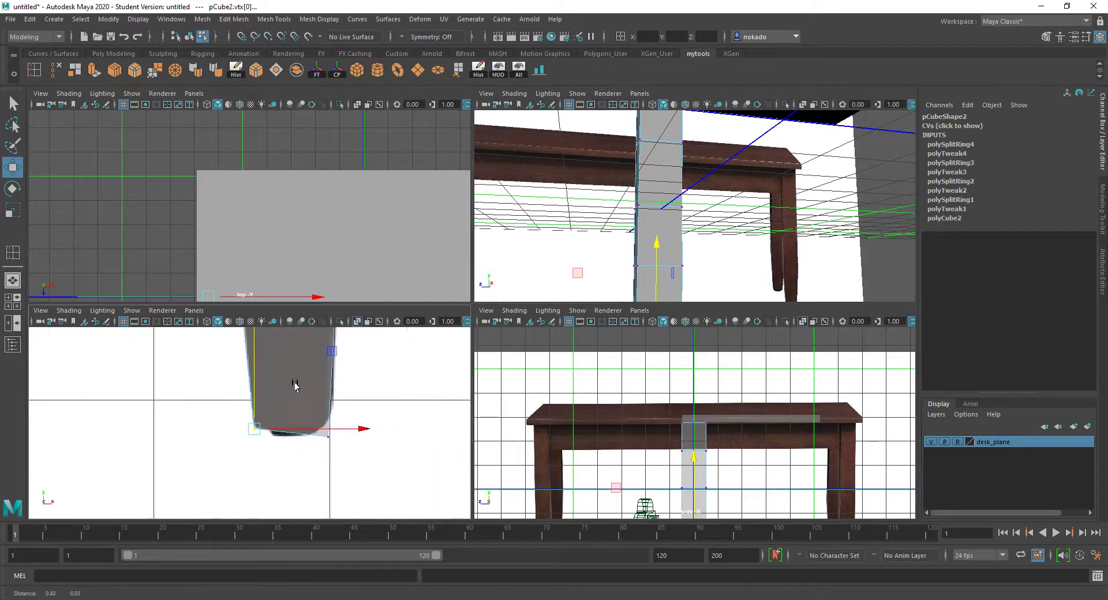
right_click_drag(294, 385, 373, 383, "alt")
middle_click_drag(408, 405, 352, 417, "alt")
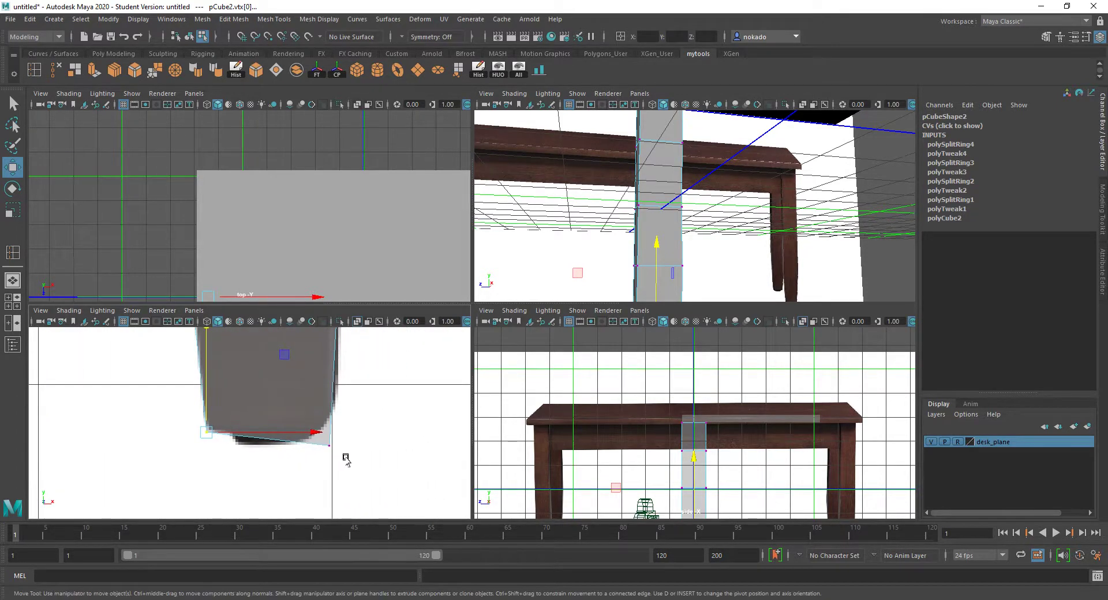
left_click_drag(302, 414, 304, 412)
left_click_drag(333, 358, 333, 345)
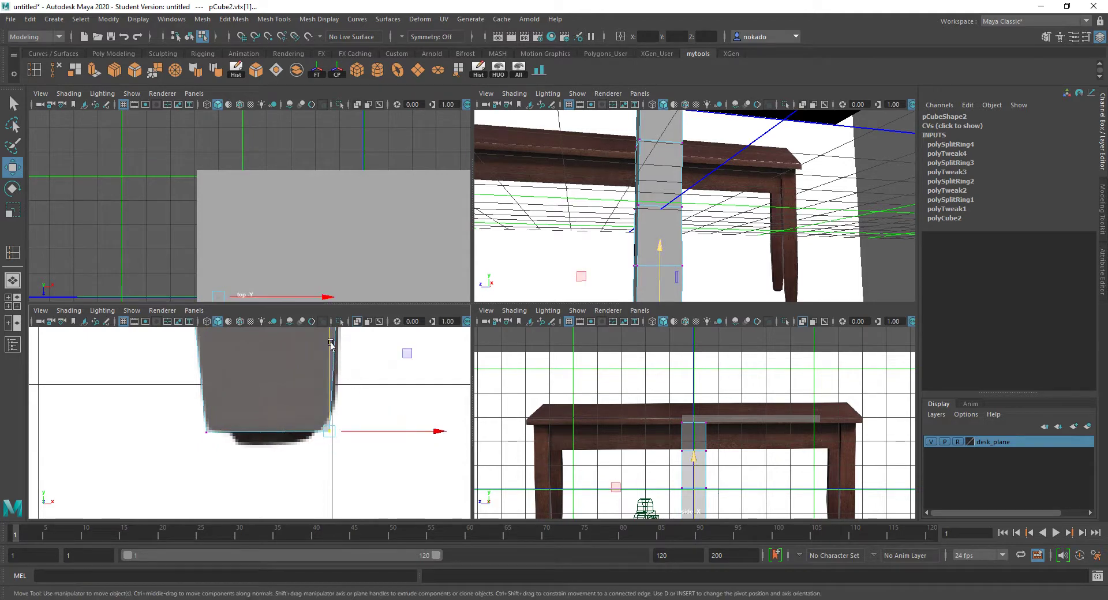
left_click_drag(329, 340, 324, 344)
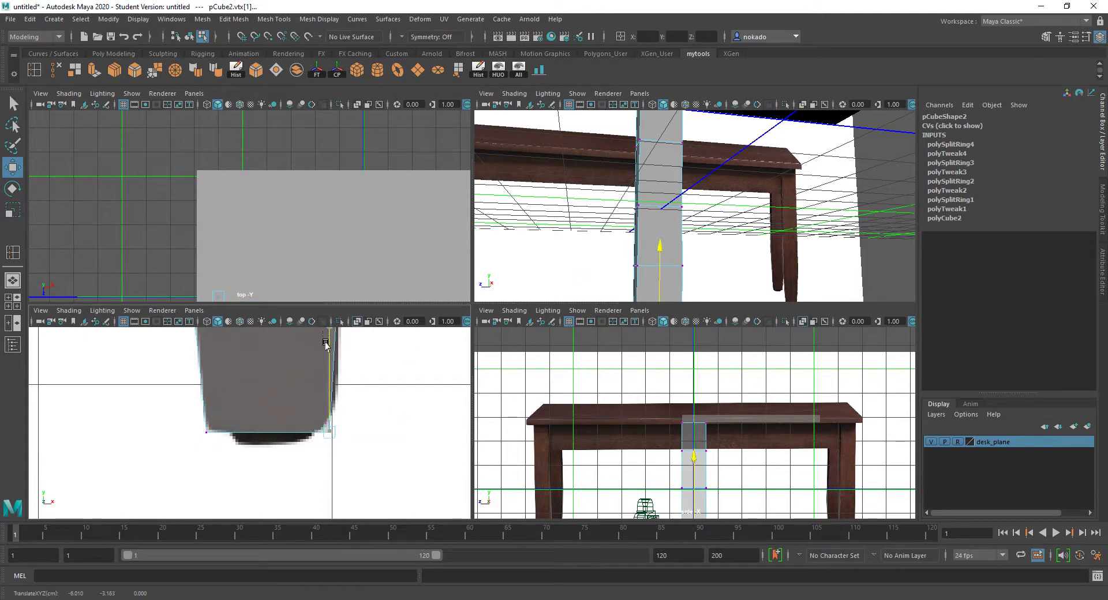
left_click(215, 442)
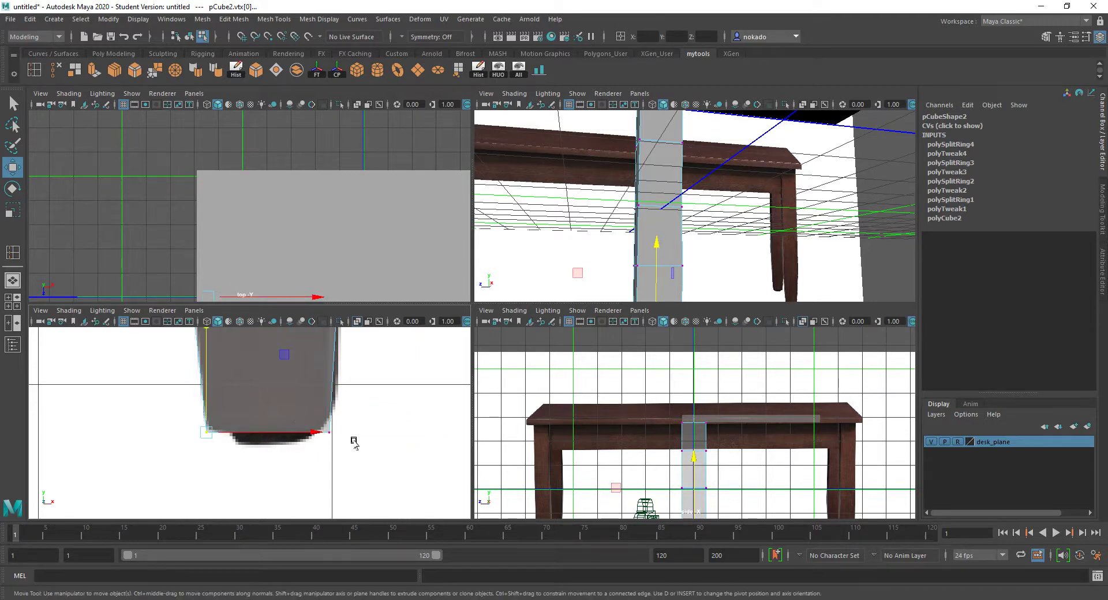
left_click_drag(310, 412, 326, 411)
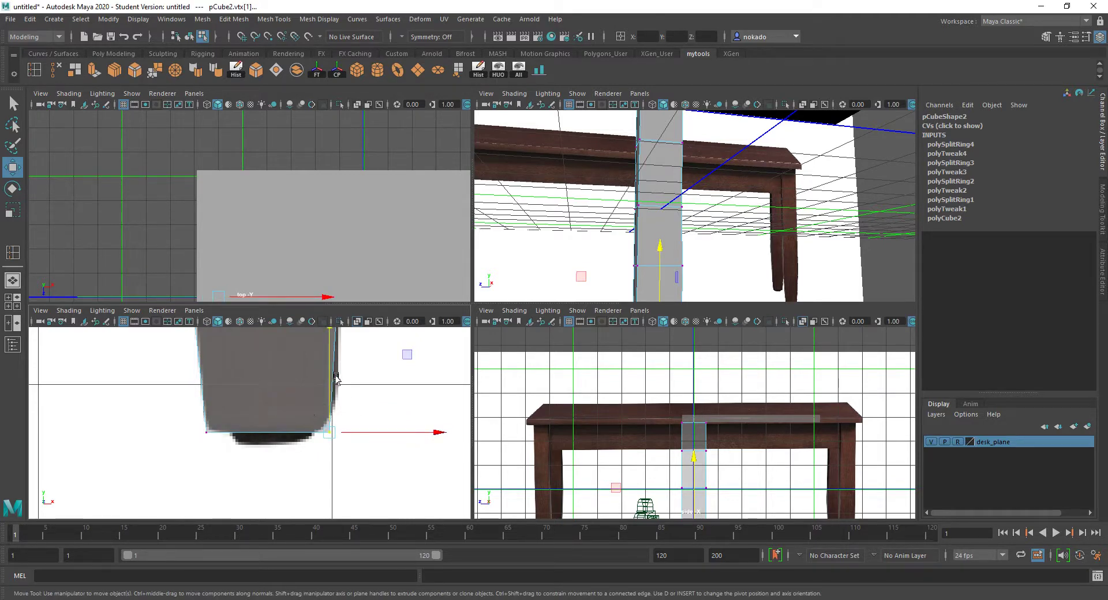
Insert a fifth edge loop across the leg above the foot and move its inner vertices outward along X to the reference outline.
middle_click_drag(336, 379, 339, 440, "alt")
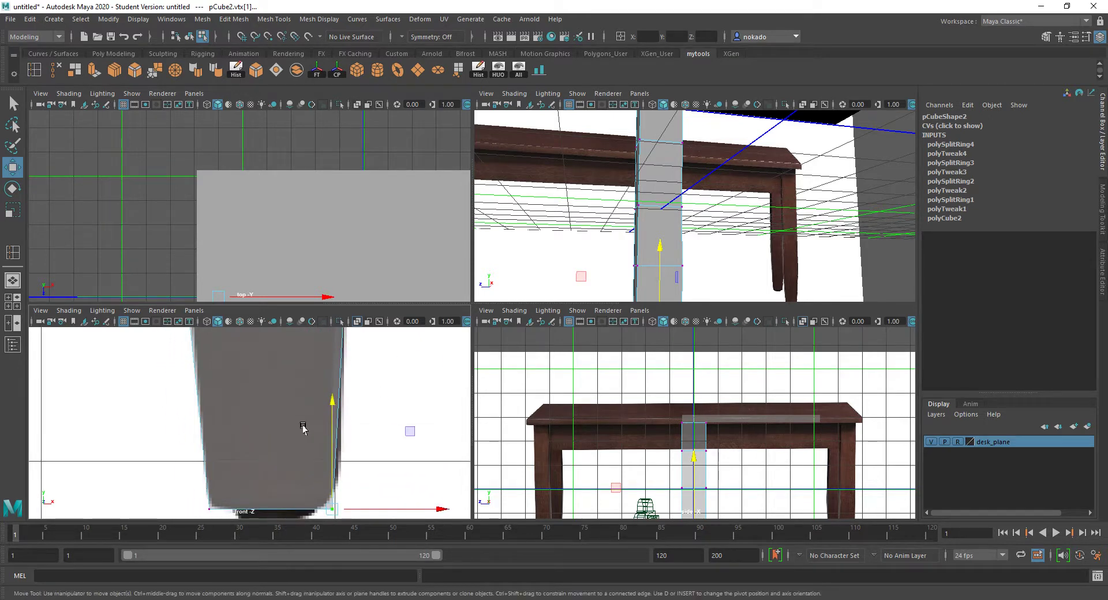
right_click_drag(303, 427, 244, 417, "shift")
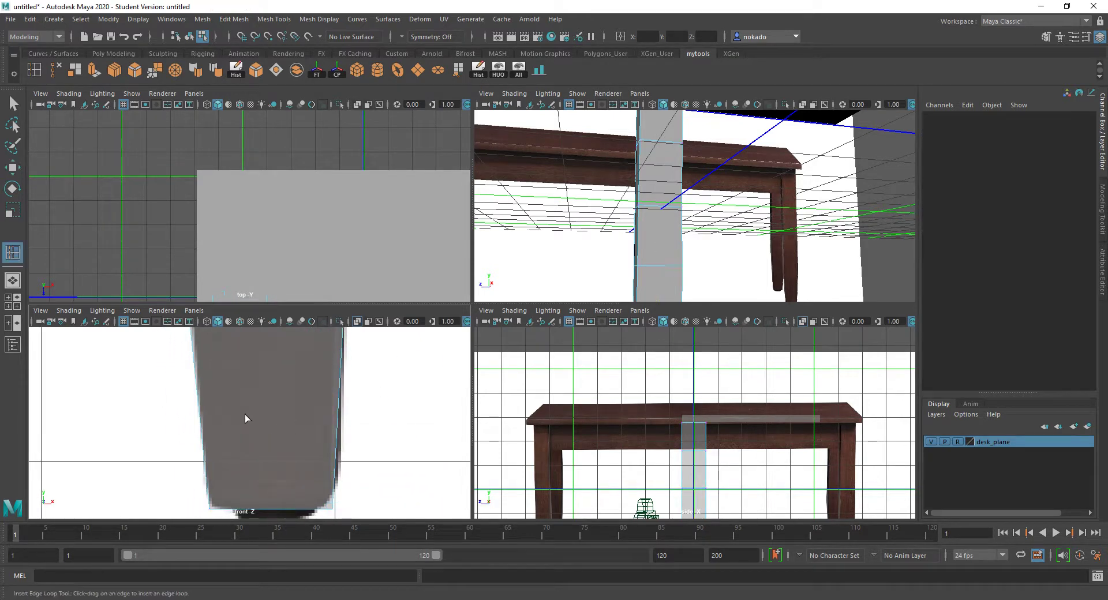
left_click(202, 422)
key("q")
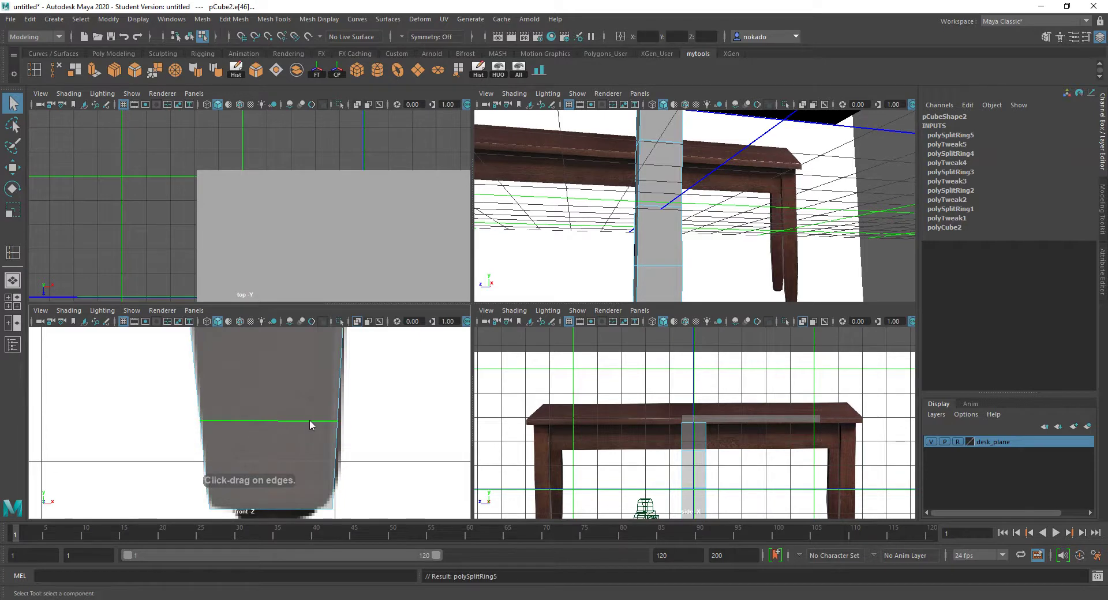
right_click_drag(309, 314, 258, 302)
left_click_drag(321, 396, 346, 435)
key("w")
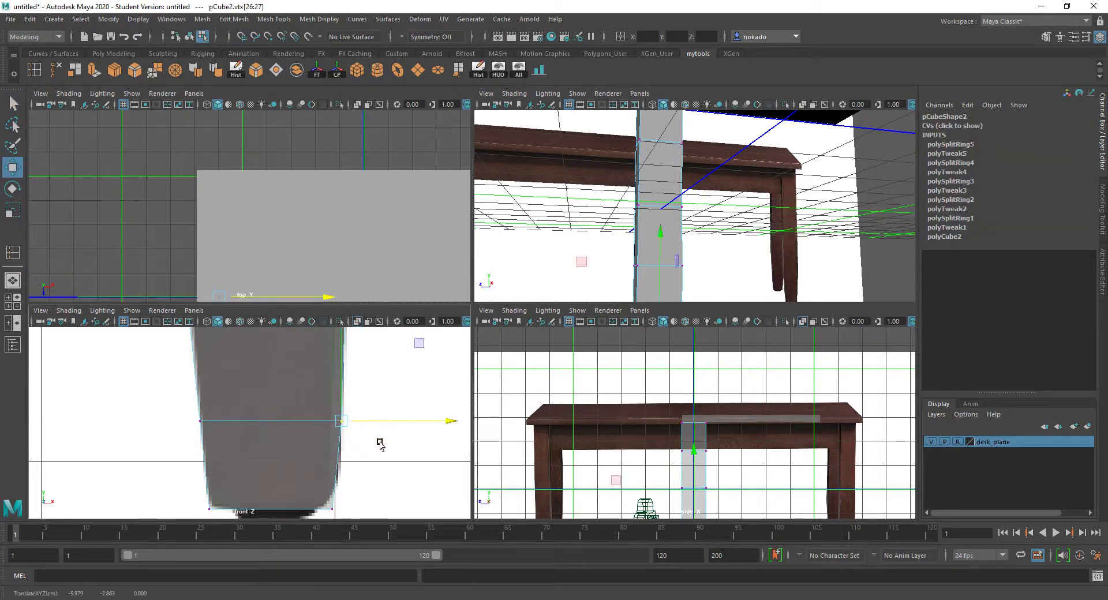
Move the leg's inner bottom vertices inward along X to the rounded corner of the foot in the front reference.
middle_click_drag(365, 455, 386, 388, "alt")
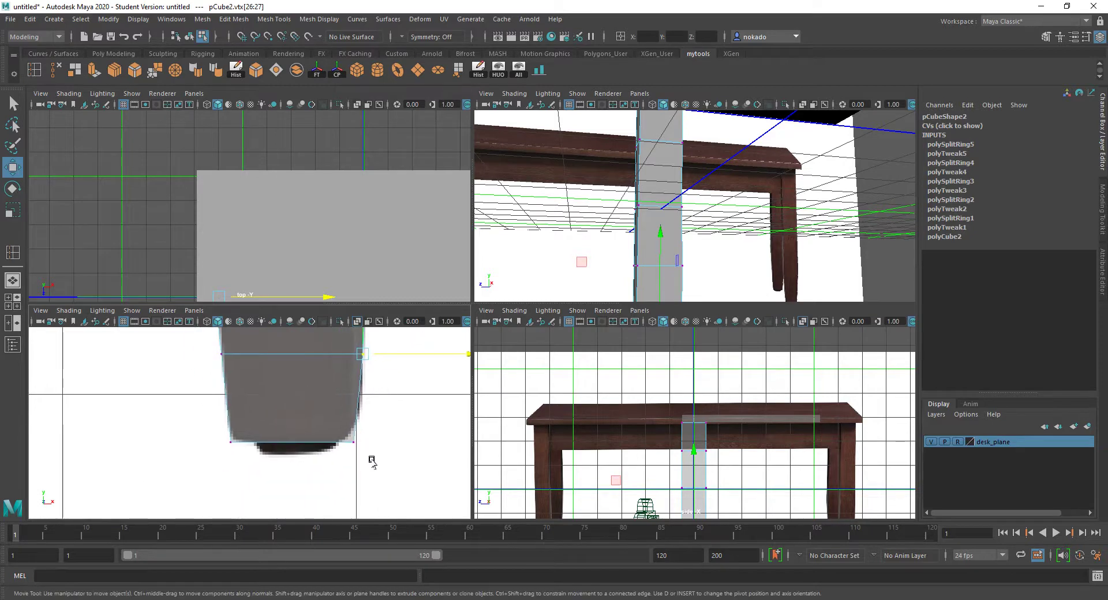
left_click_drag(343, 426, 401, 443)
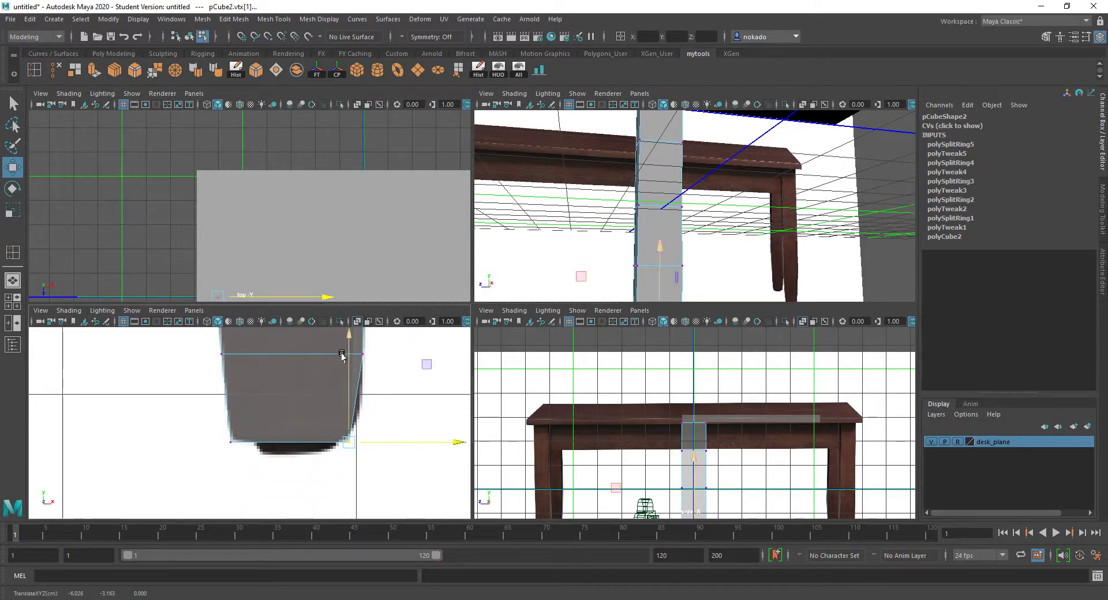
left_click(660, 247)
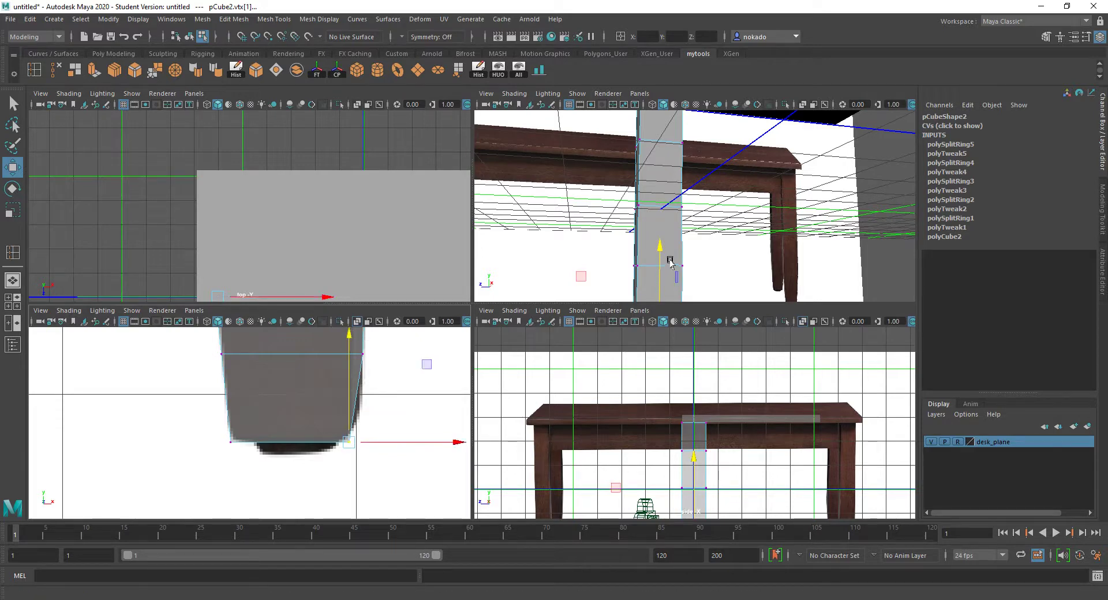
Select the leg's bottom face and lower it along Y to the lowest edge of the foot in the front reference.
left_click_drag(663, 247, 666, 229, "alt")
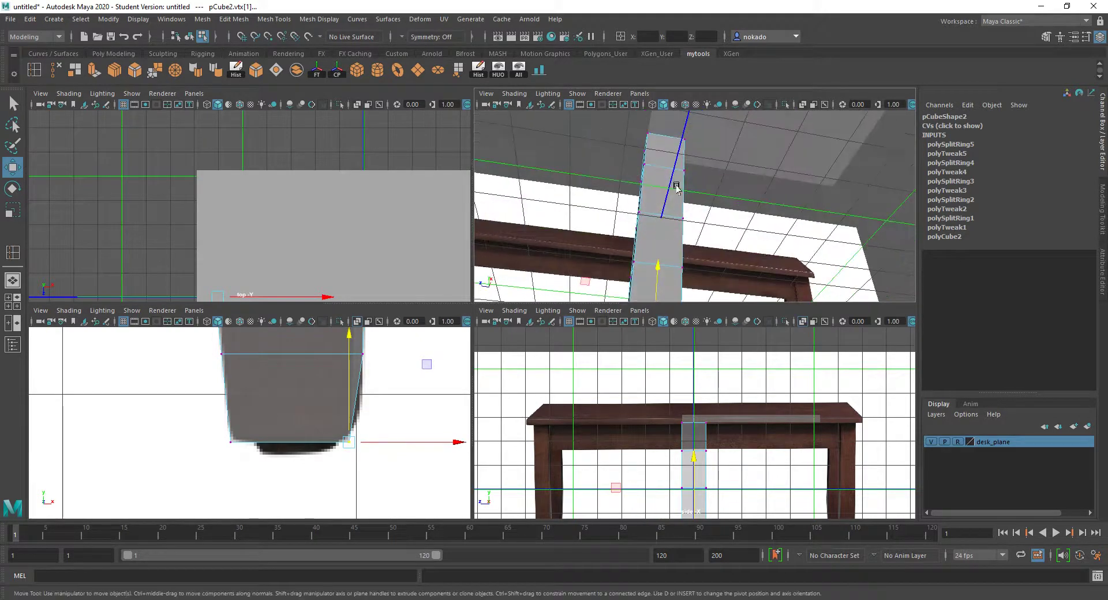
left_click_drag(676, 186, 637, 220, "alt")
right_click(631, 236)
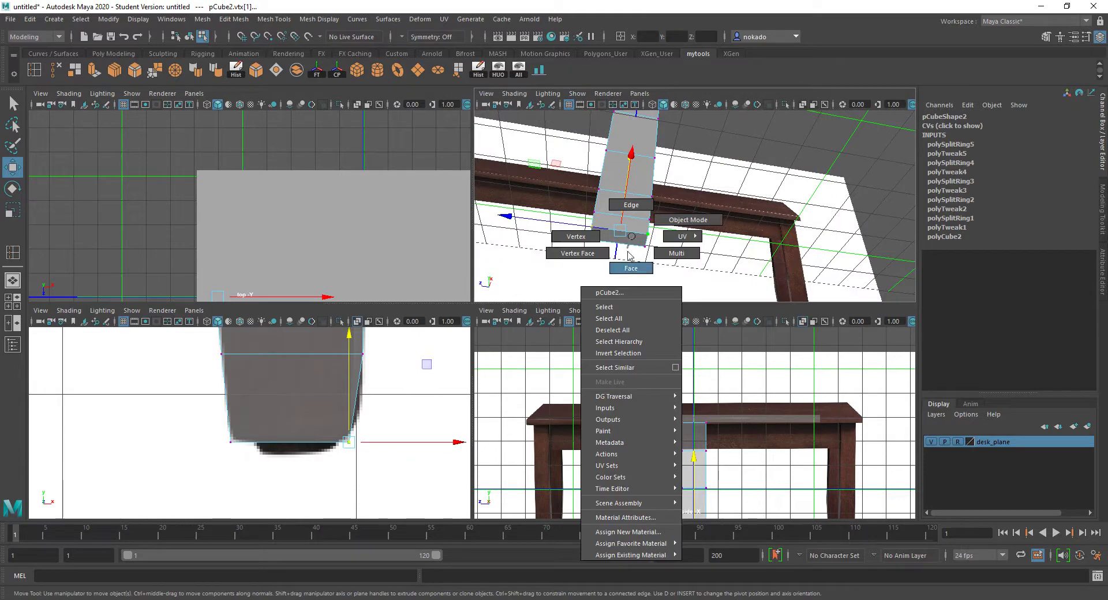
right_click_drag(630, 255, 631, 264)
left_click(620, 237)
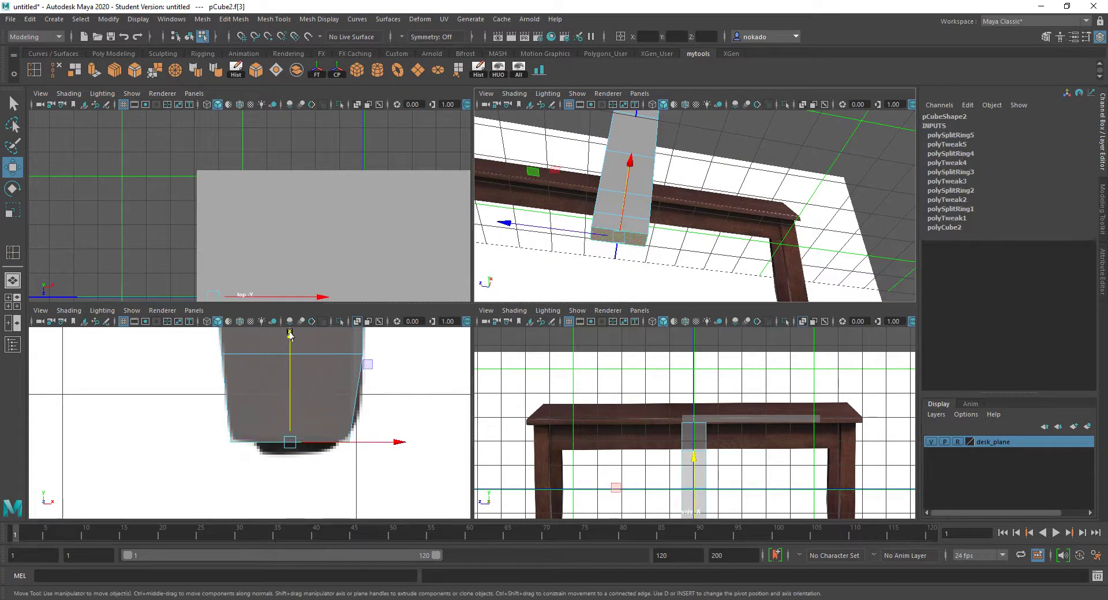
left_click_drag(289, 335, 292, 346)
Insert a sixth edge loop just above the leg's bottom, level with where the reference foot begins to round.
right_click_drag(292, 346, 305, 371, "shift")
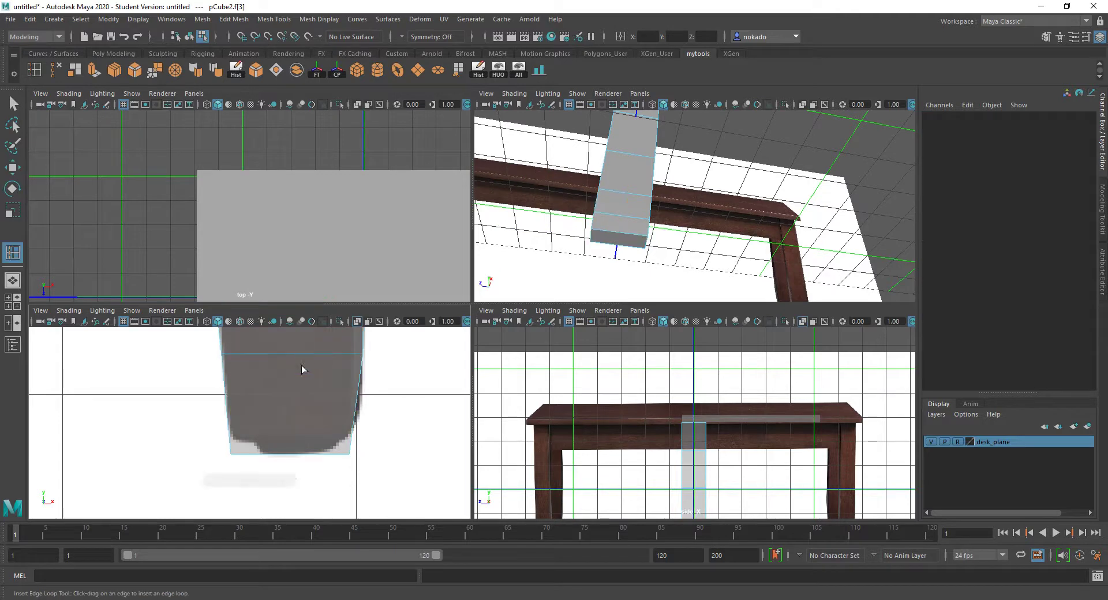
left_click(231, 441)
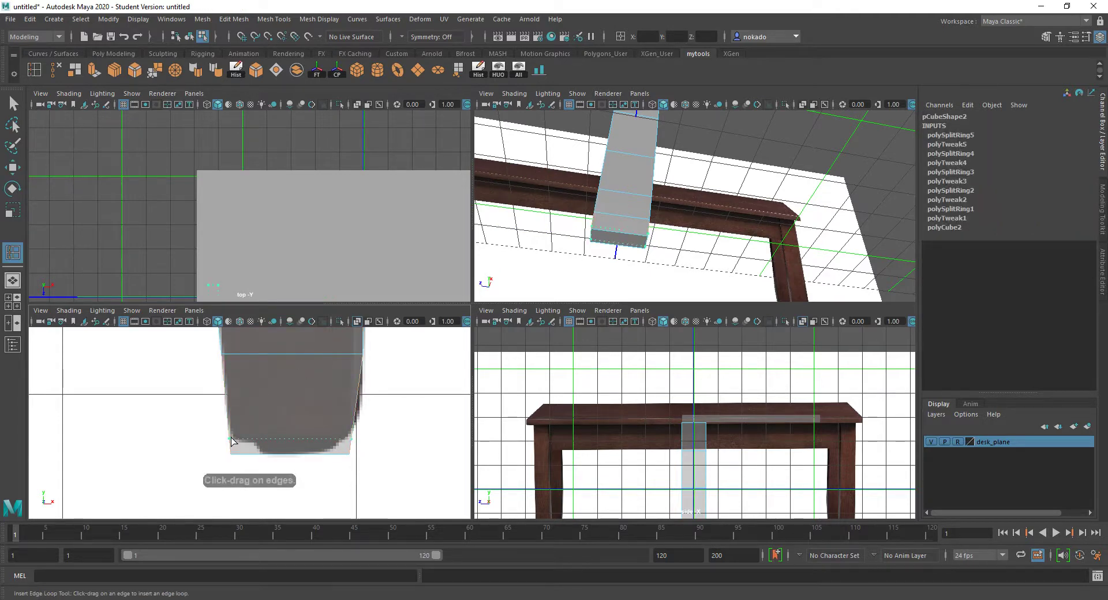
key("q")
Move the leg's outer bottom vertices inward along X and slightly down to form the chamfered outer corner of the foot.
right_click(248, 425)
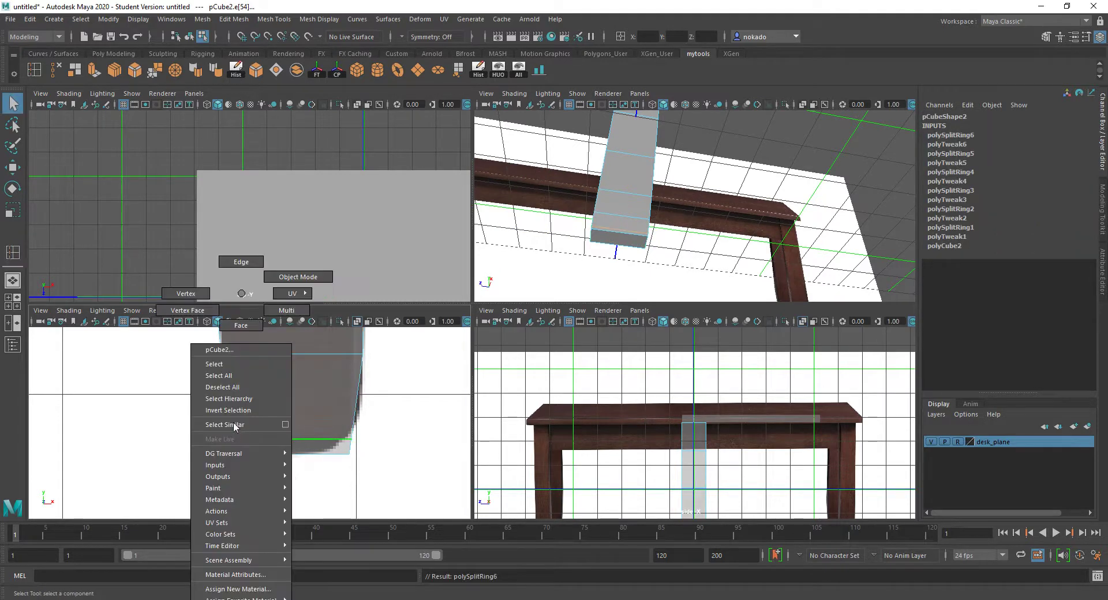
left_click(215, 298)
left_click_drag(229, 405, 241, 443)
key("w")
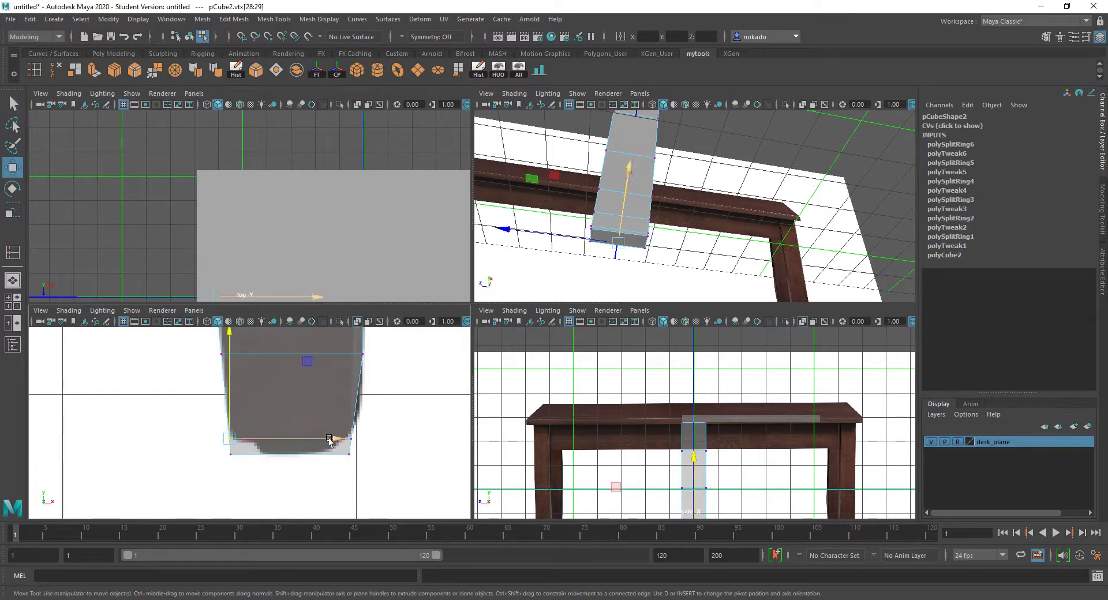
left_click(230, 454)
left_click_drag(345, 455, 371, 441)
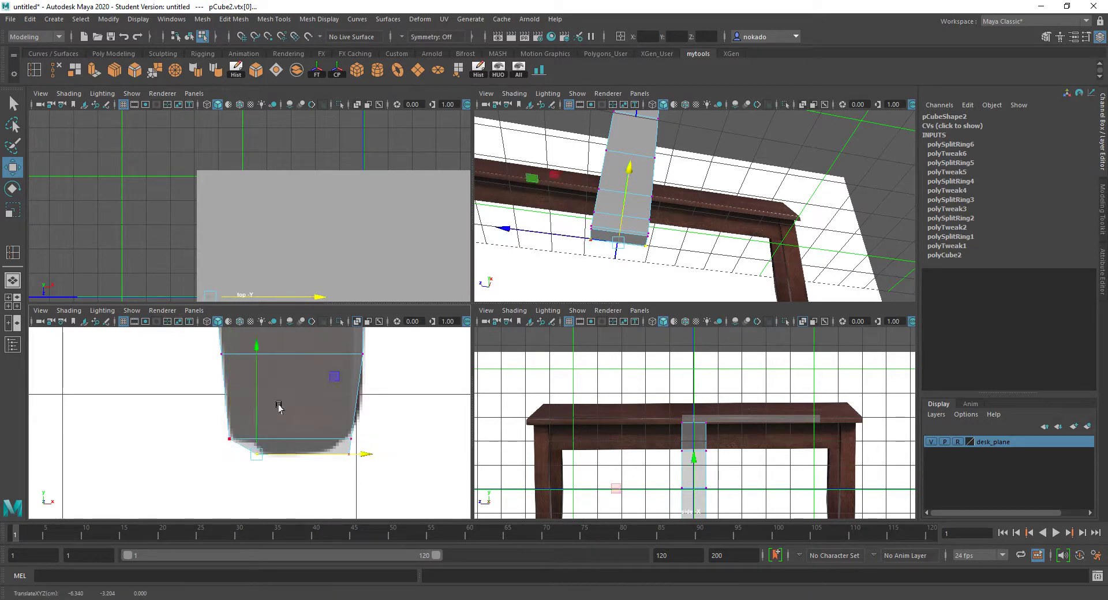
left_click_drag(260, 343, 255, 345)
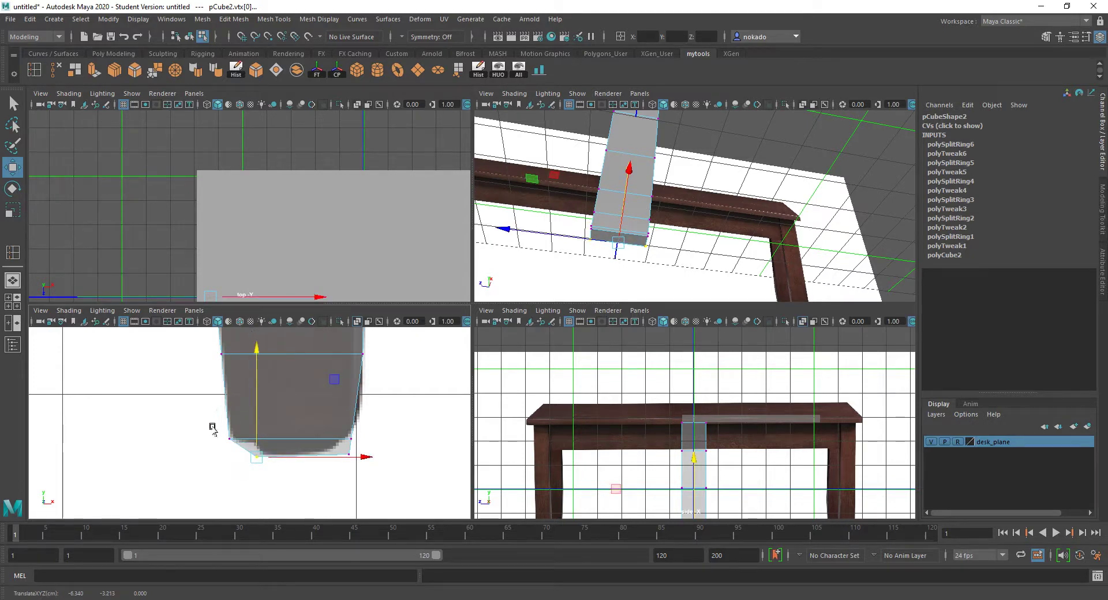
Move the sixth edge loop's inner vertices slightly up and outward to fit the foot's rounded reference outline.
left_click_drag(367, 446, 338, 424)
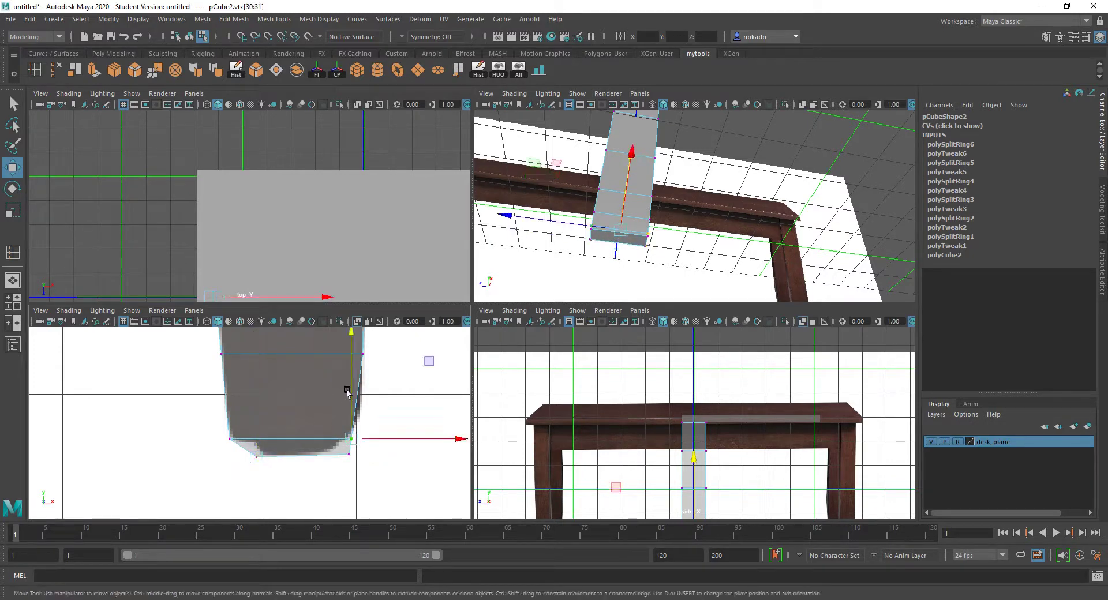
left_click(348, 348)
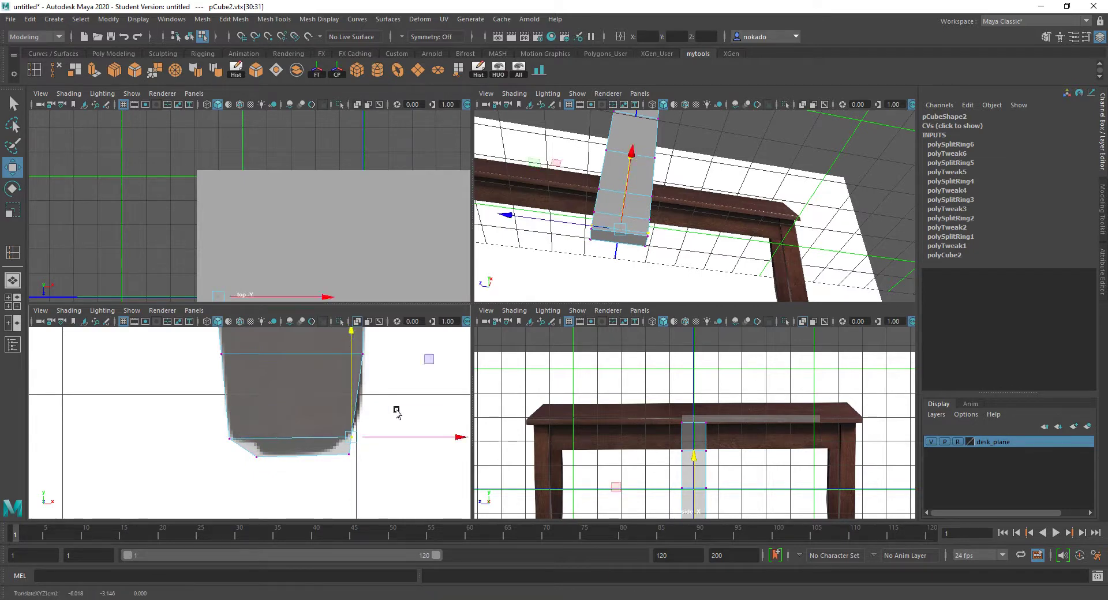
left_click_drag(445, 437, 449, 437)
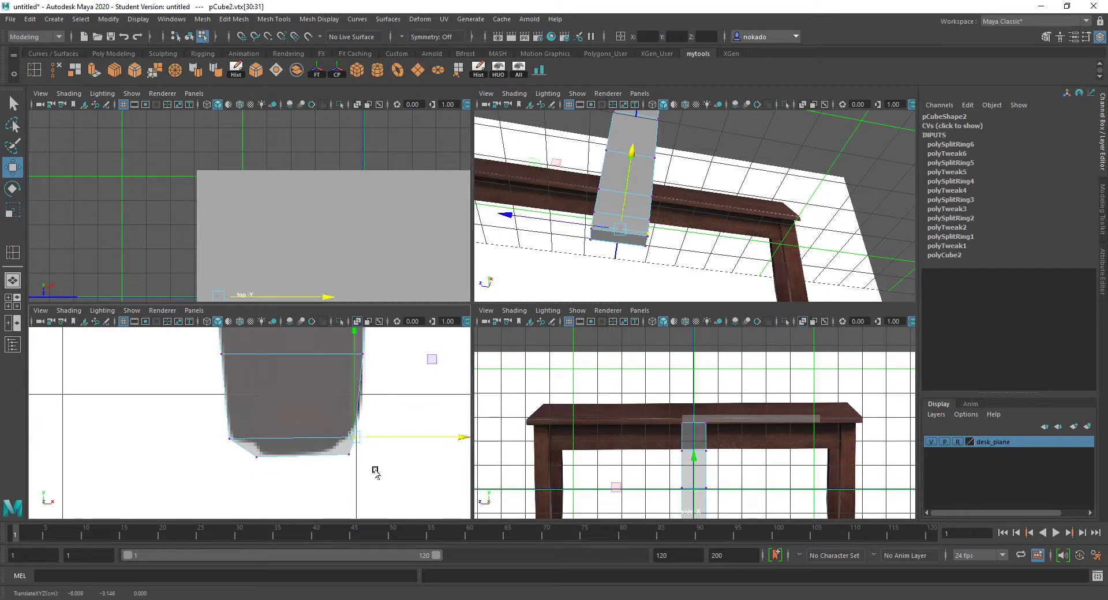
Lower the leg's inner bottom vertices slightly along Y to level them with the outer bottom vertices.
left_click_drag(339, 446, 353, 459)
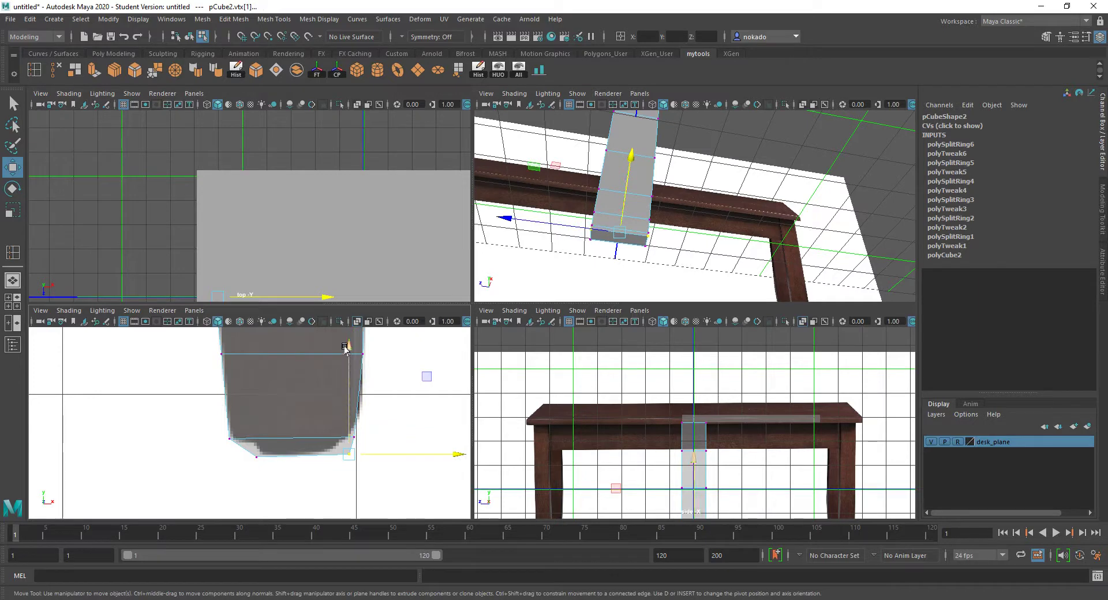
left_click(346, 343)
left_click_drag(346, 342, 347, 348)
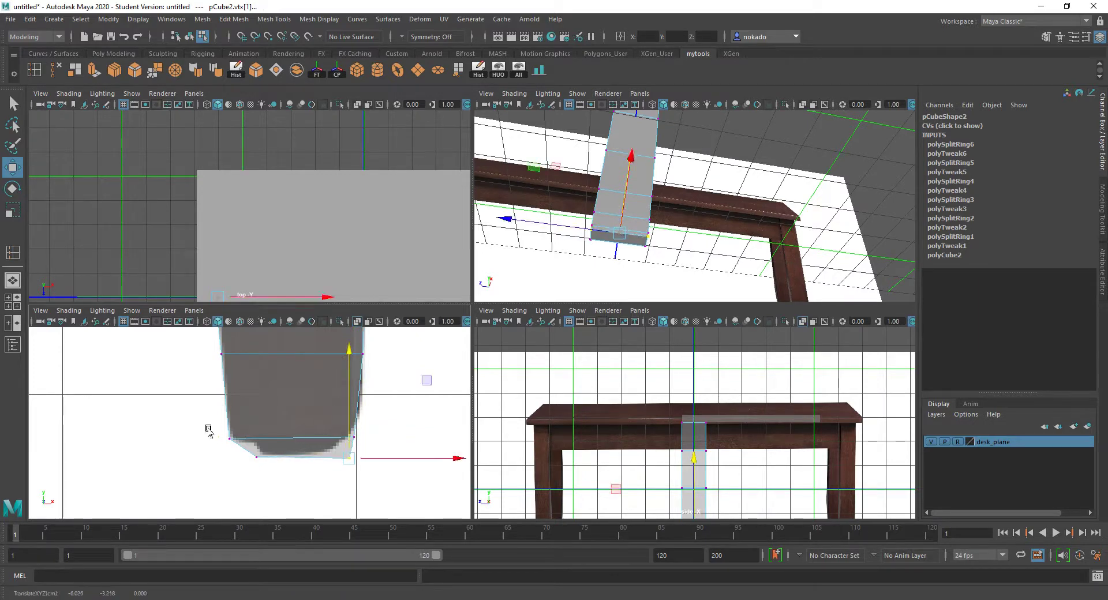
Try merging the foot's corner vertices to their center point, and undo each merge.
left_click_drag(208, 431, 268, 472)
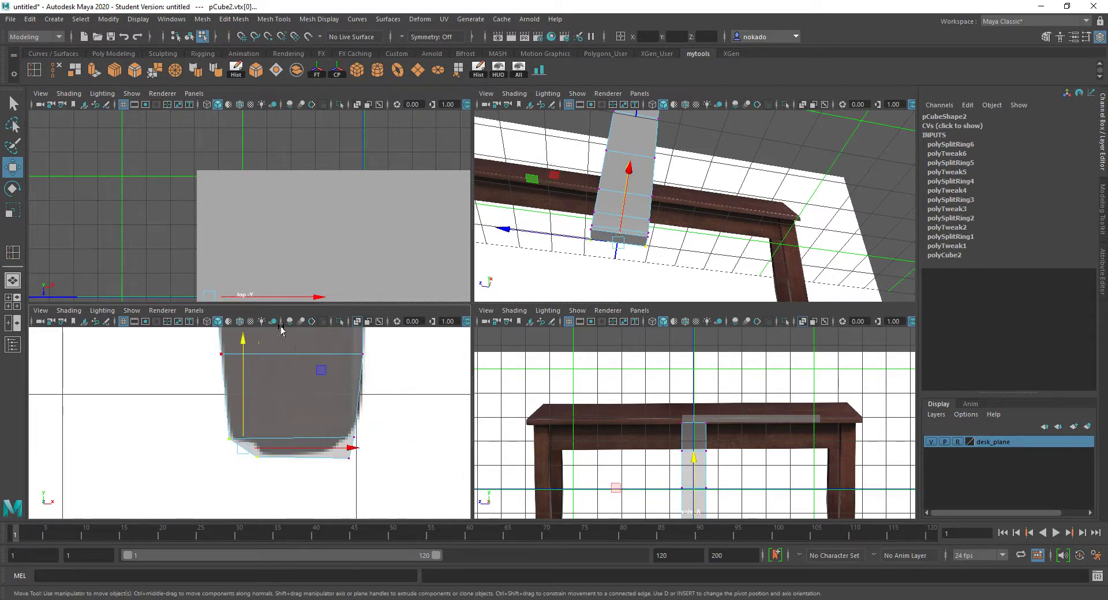
left_click(175, 70)
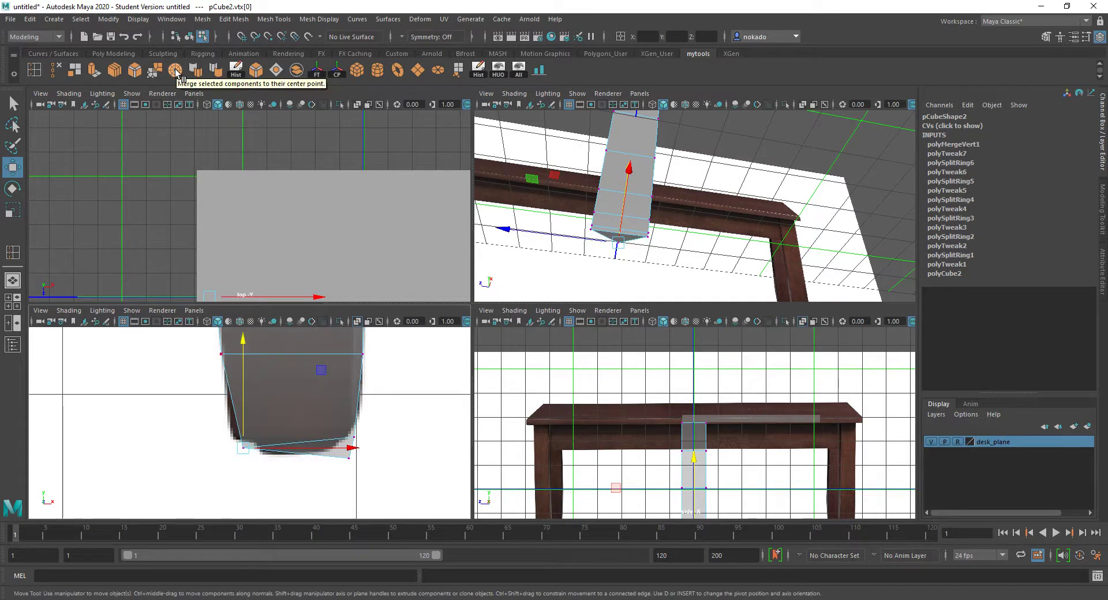
key("ctrl+z")
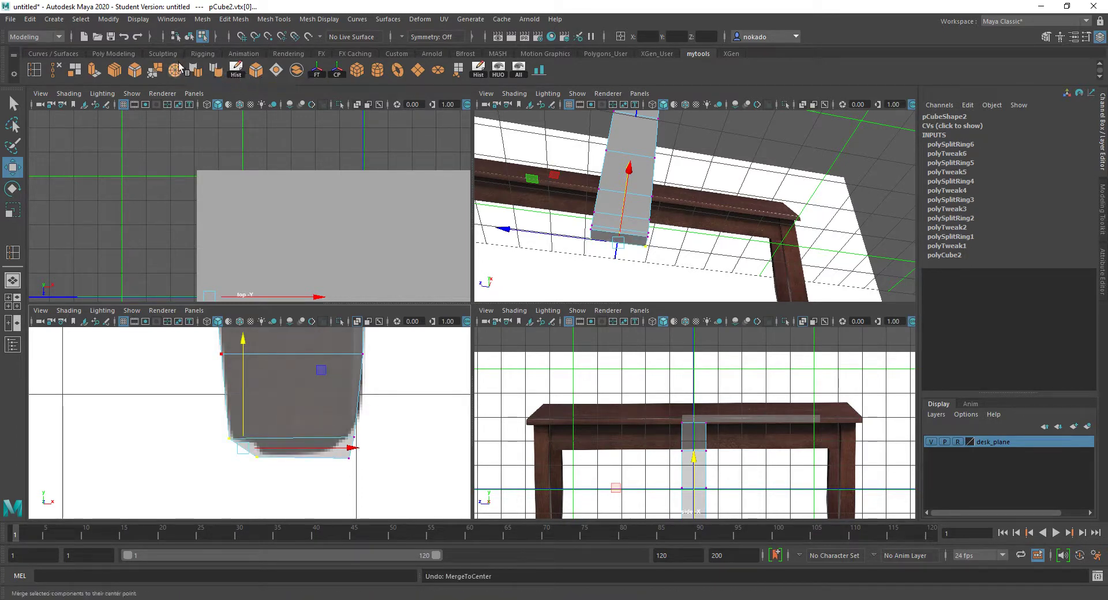
scroll(263, 394, "up", 2)
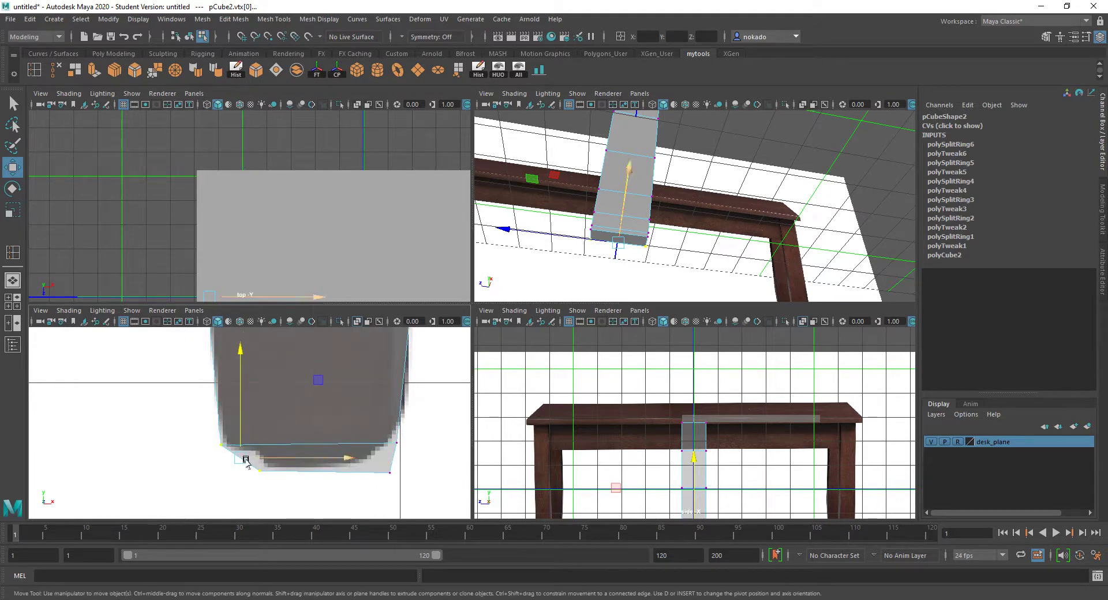
scroll(262, 441, "up", 1)
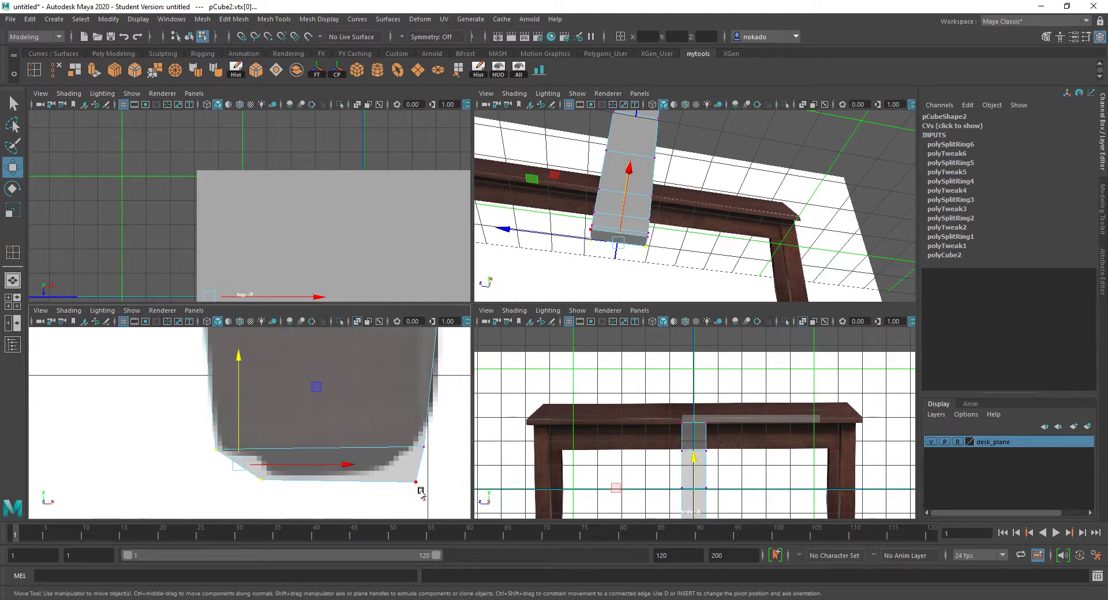
left_click(407, 470)
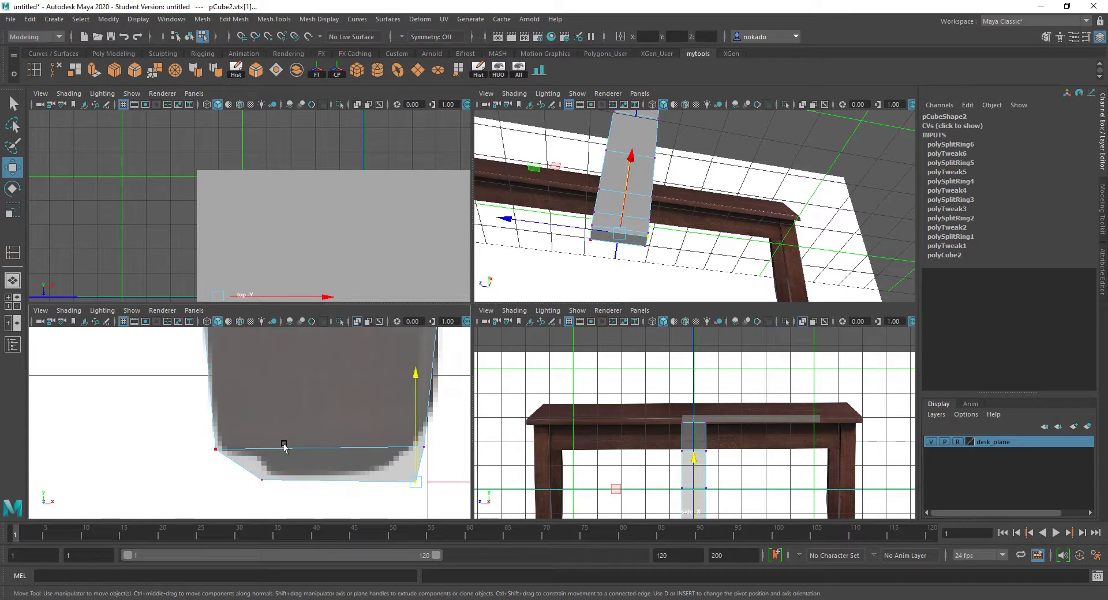
key("g")
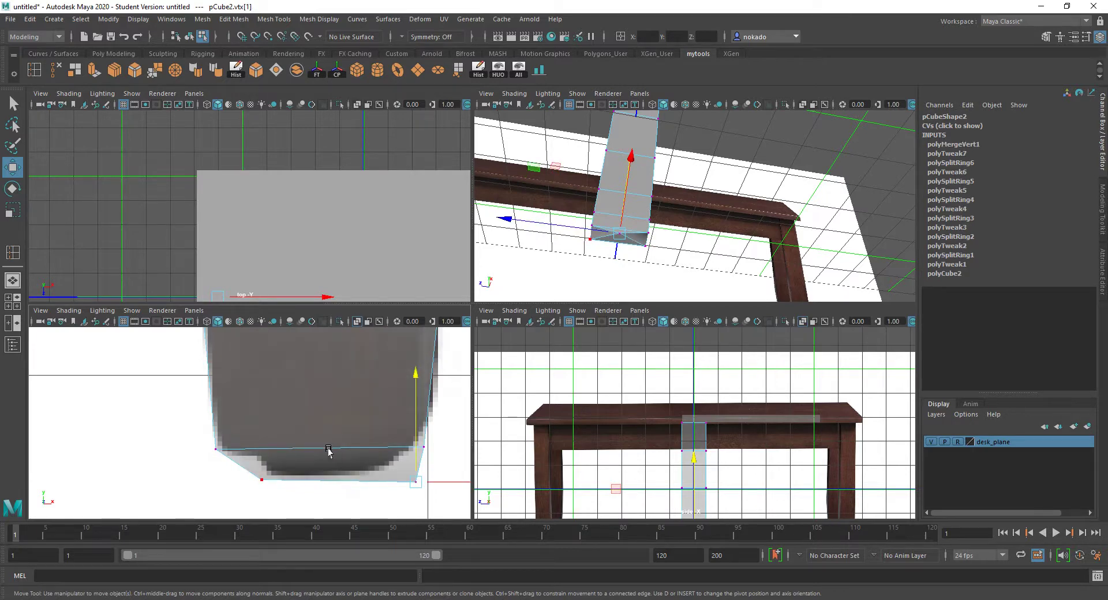
key("ctrl+z")
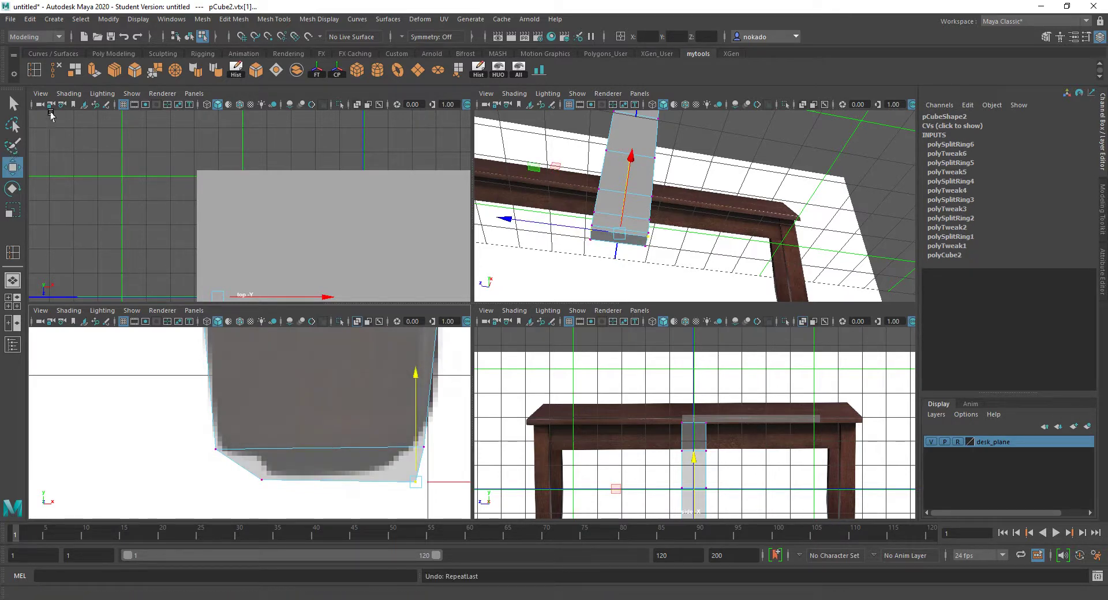
Insert a seventh edge loop about midway between the sixth loop and the foot's bottom, and return to vertex selection.
left_click(35, 70)
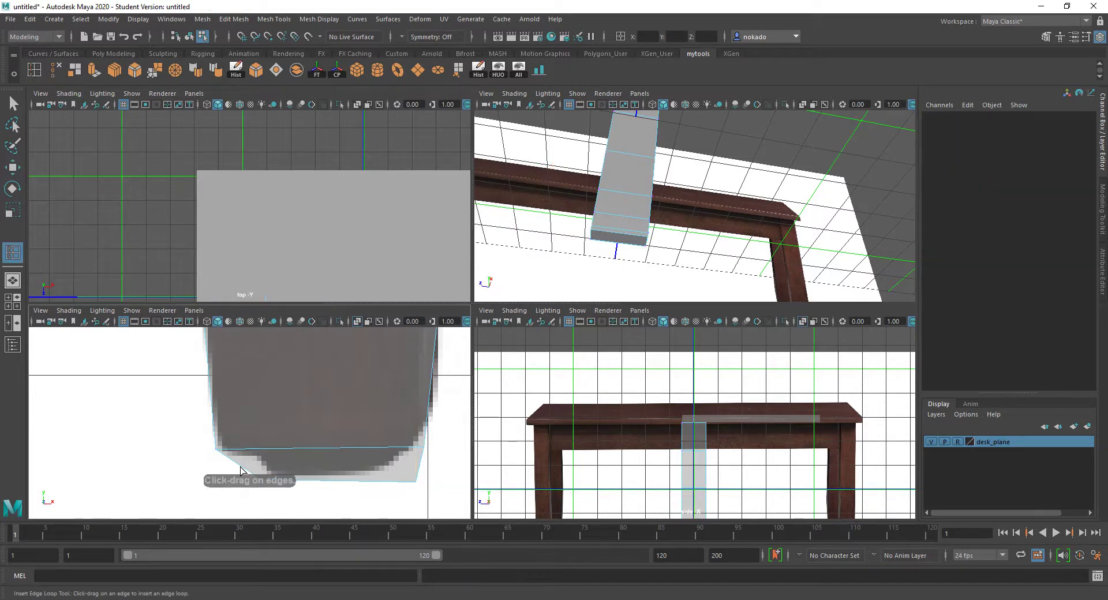
left_click_drag(234, 467, 236, 468)
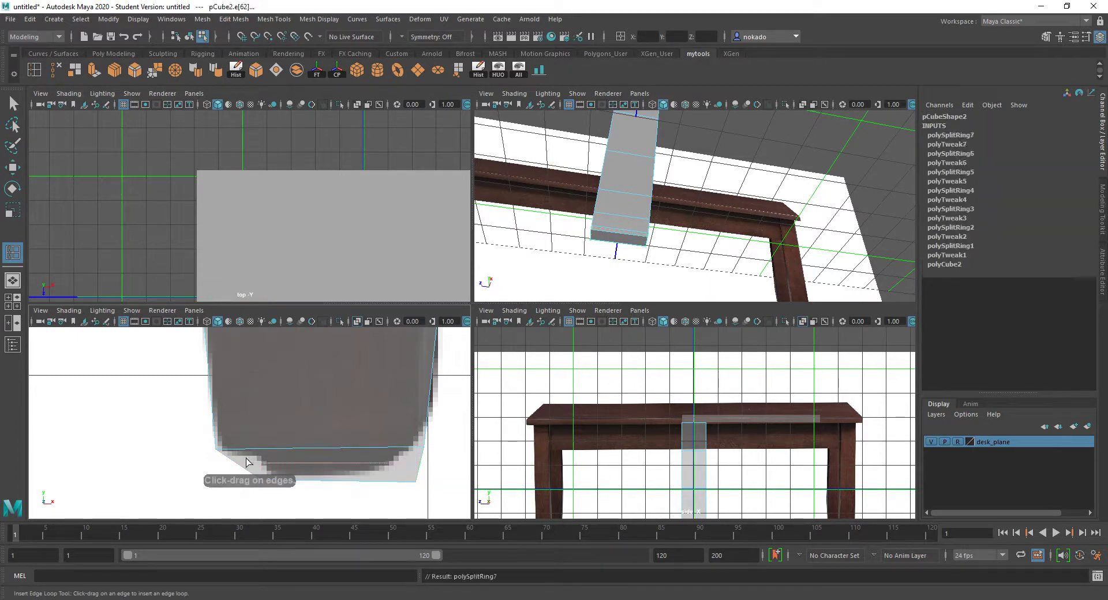
key("q")
right_click(237, 467)
right_click_drag(238, 468, 196, 294)
Move both outer vertices of the seventh edge loop inward along X and slightly down toward the reference's rounded outline.
left_click(236, 461)
key("w")
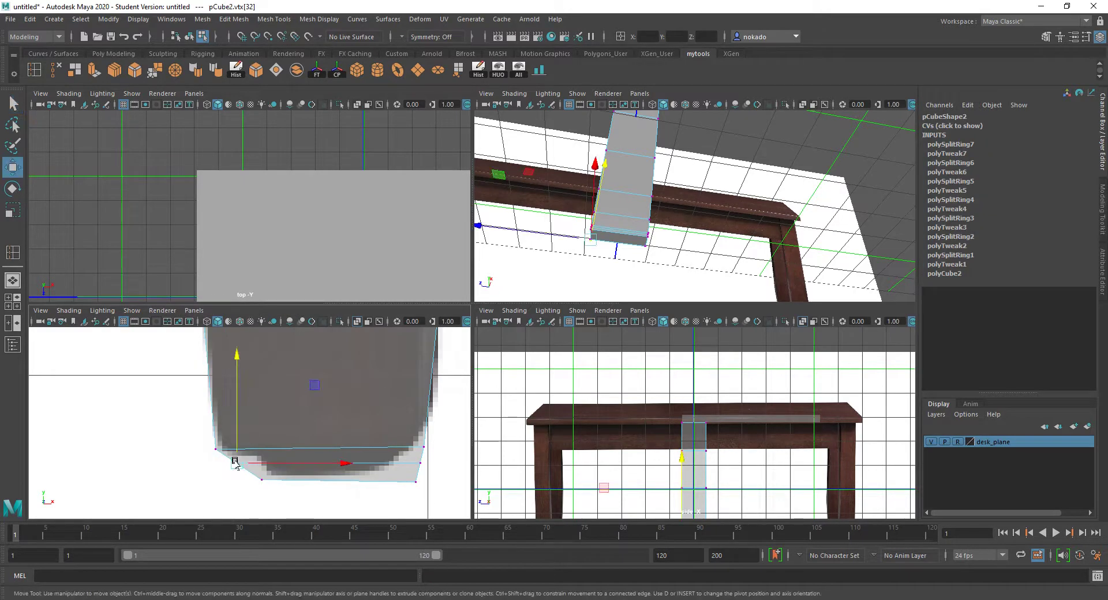
left_click_drag(341, 461, 357, 460)
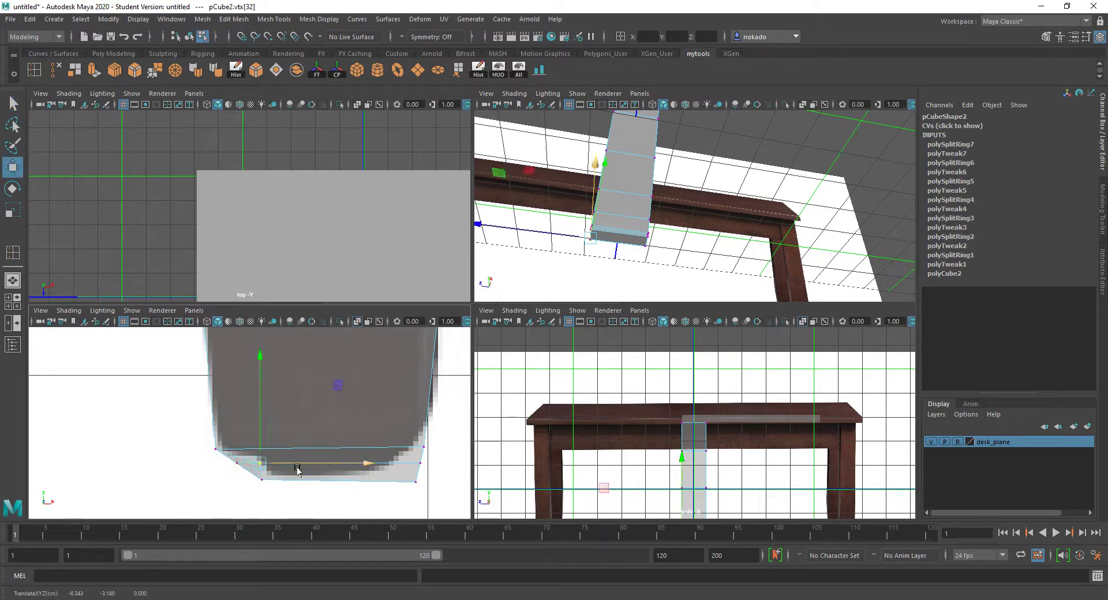
key("ctrl+z")
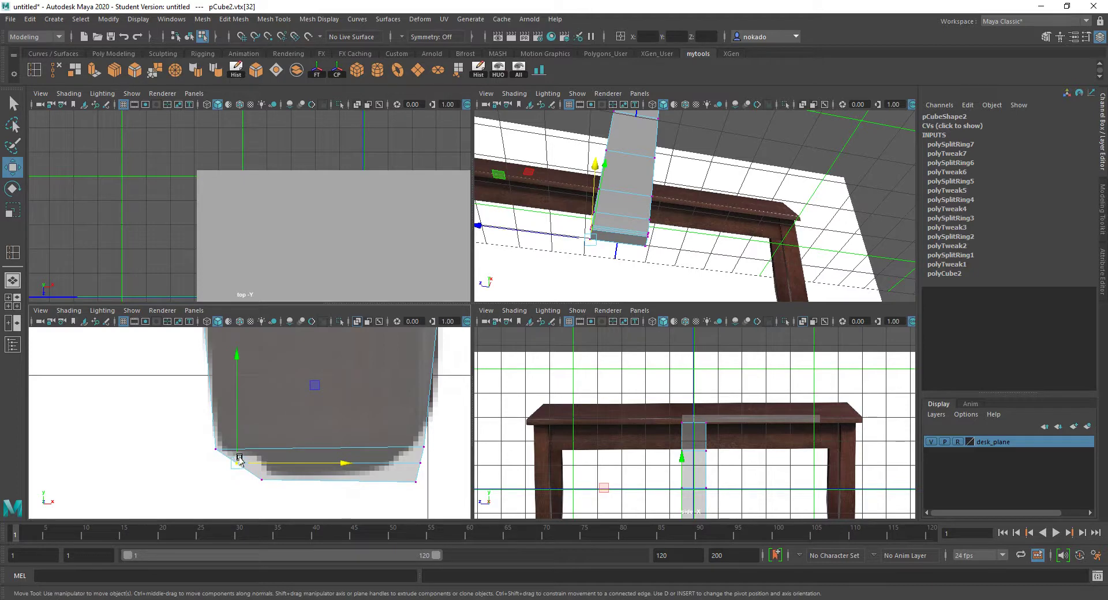
left_click_drag(240, 459, 241, 462)
left_click_drag(339, 462, 361, 455)
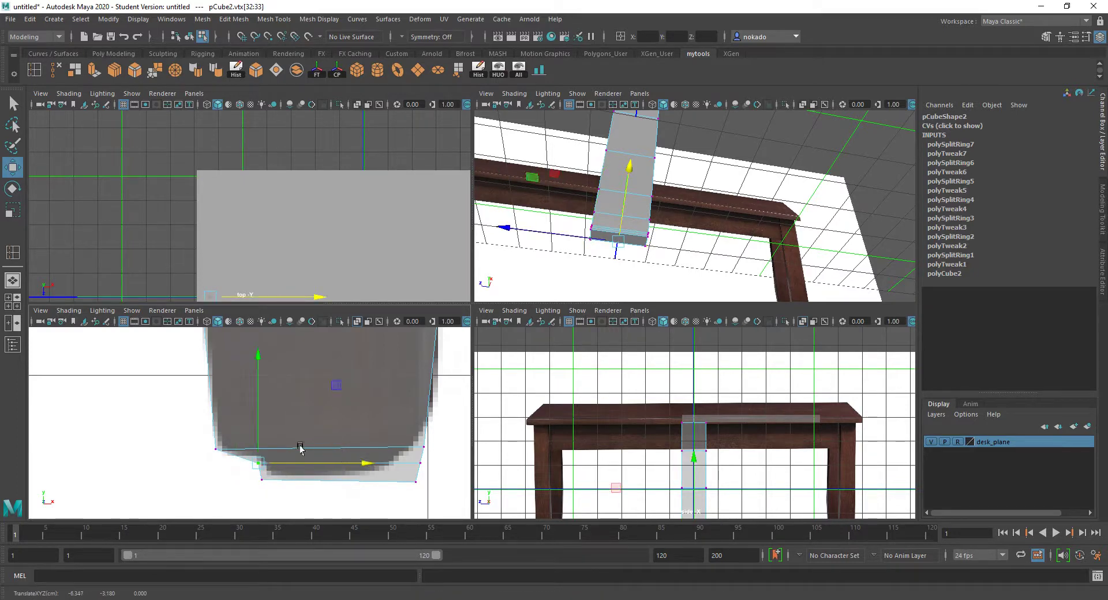
left_click_drag(258, 354, 258, 357)
Raise the sixth edge loop's outer vertices slightly along Y and shift the foot's outer bottom vertices inward along X.
left_click_drag(201, 442, 226, 457)
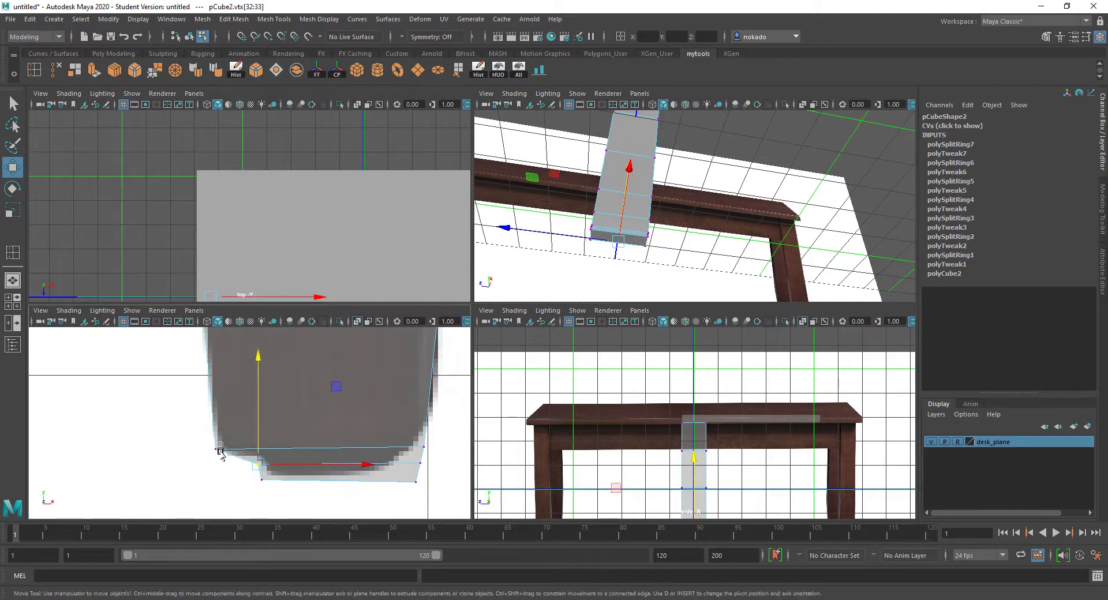
left_click_drag(217, 348, 217, 344)
left_click(262, 483)
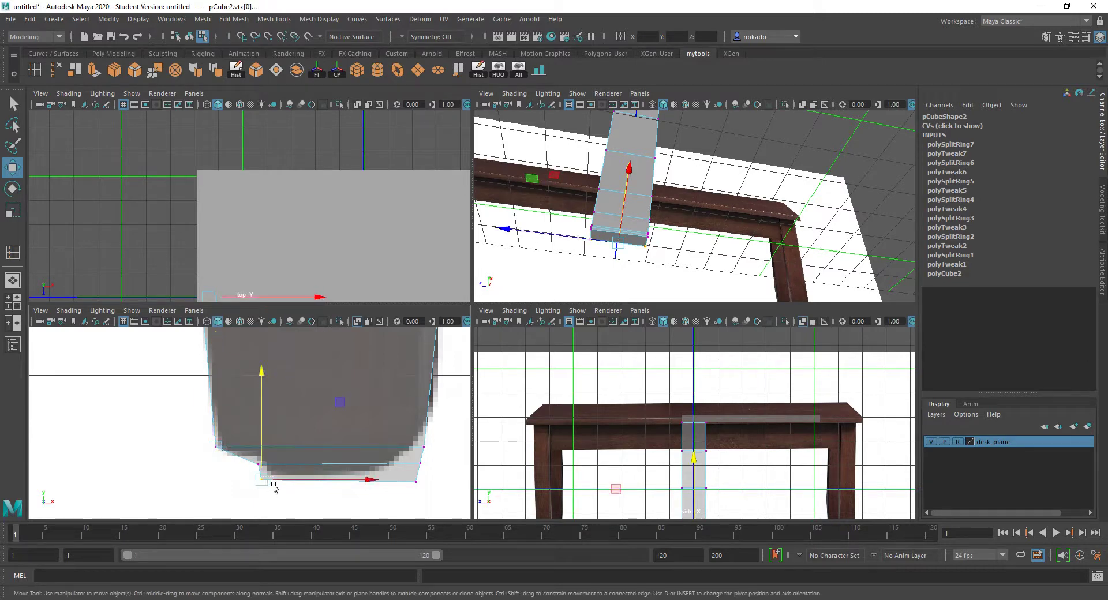
left_click_drag(334, 482, 354, 481)
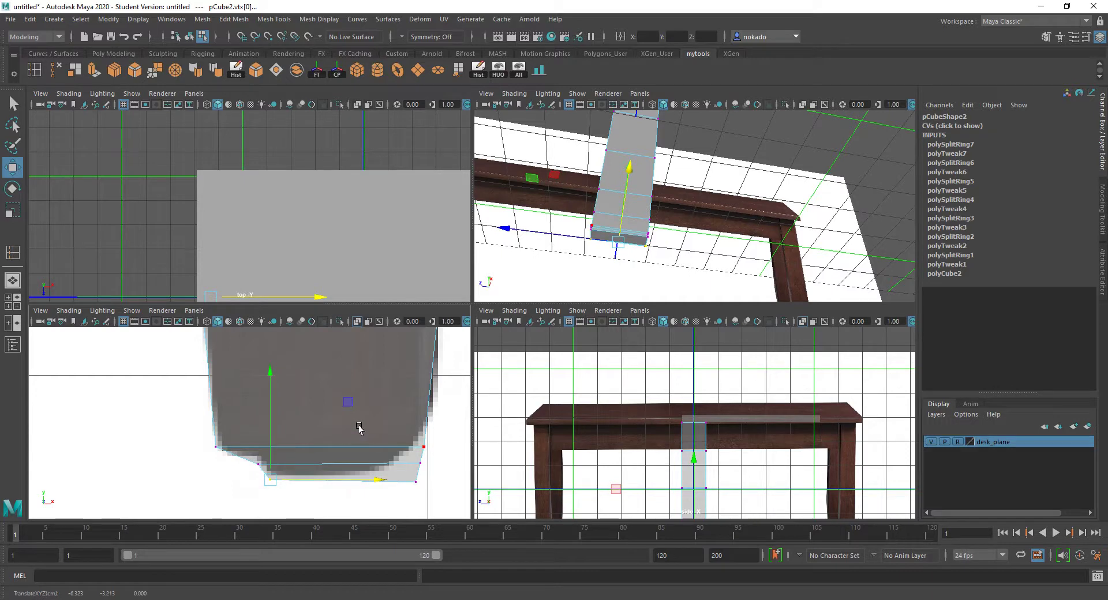
Fine-tune the seventh edge loop's outer vertices slightly down and further inward along X to fit the reference outline.
left_click_drag(240, 455, 265, 468)
left_click_drag(259, 369, 258, 362)
left_click_drag(204, 421, 220, 454)
left_click(255, 466)
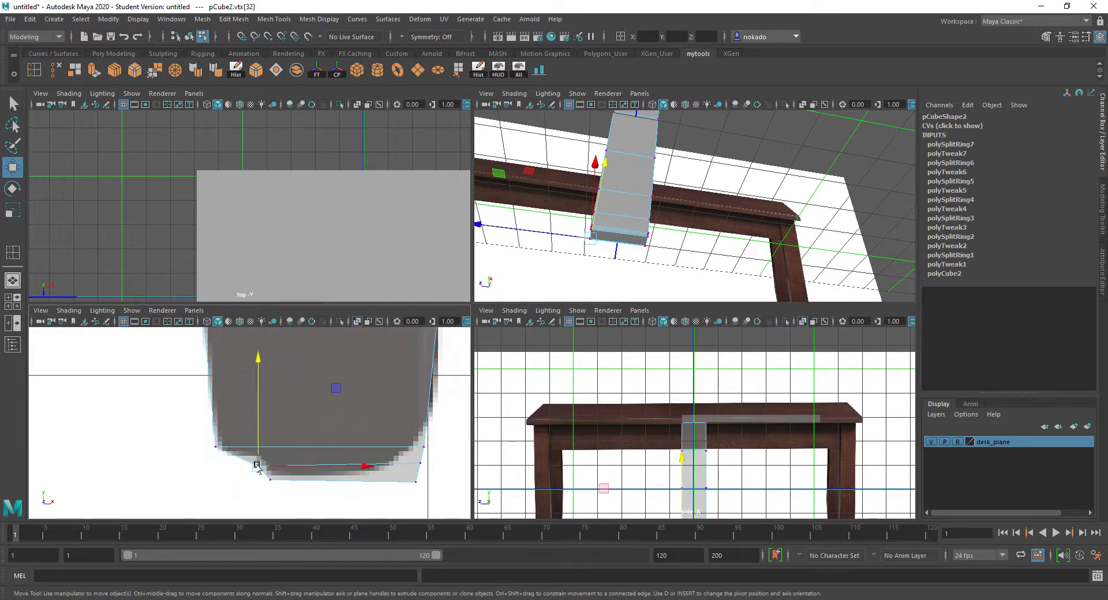
left_click_drag(326, 465, 333, 466)
key("ctrl+z")
key("q")
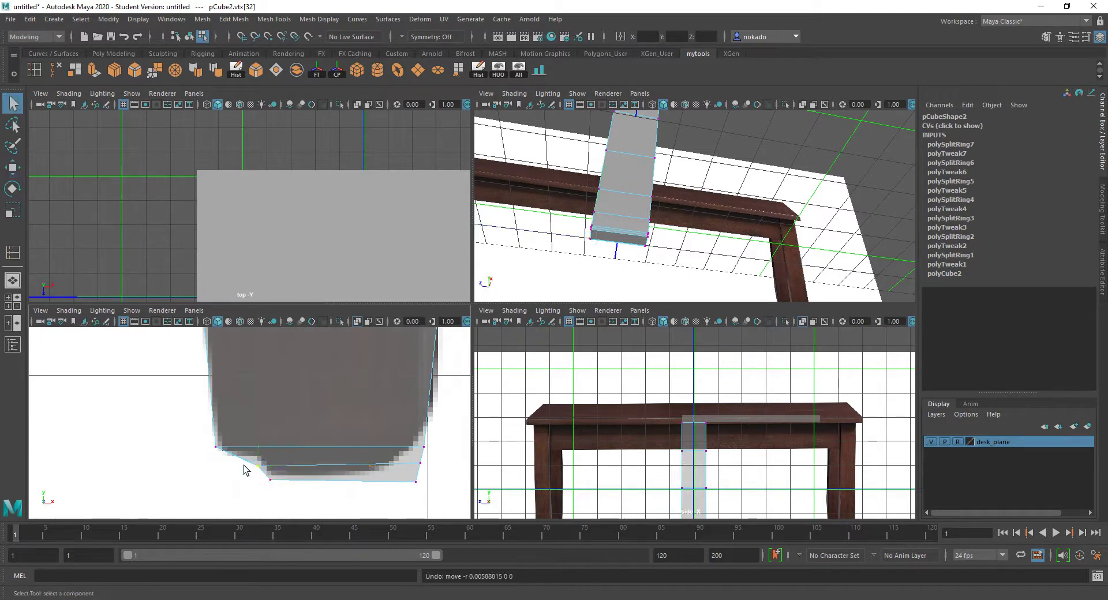
key("w")
left_click_drag(268, 470, 301, 468, "shift")
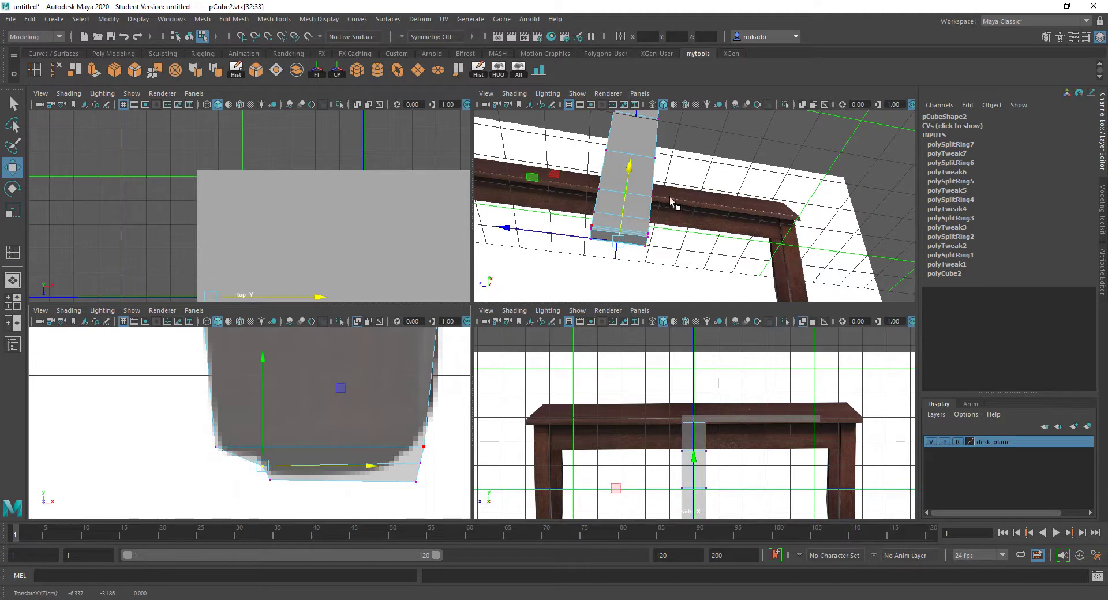
Move the inner vertices of the seventh edge loop and of the foot's bottom inward along X to round the inner corner.
mouse_move(670, 198)
left_mouse_down("alt")
mouse_move(559, 232)
mouse_move(622, 235)
mouse_move(663, 205)
mouse_move(662, 233)
mouse_move(658, 181)
mouse_move(757, 230)
mouse_move(686, 195)
left_mouse_up("alt")
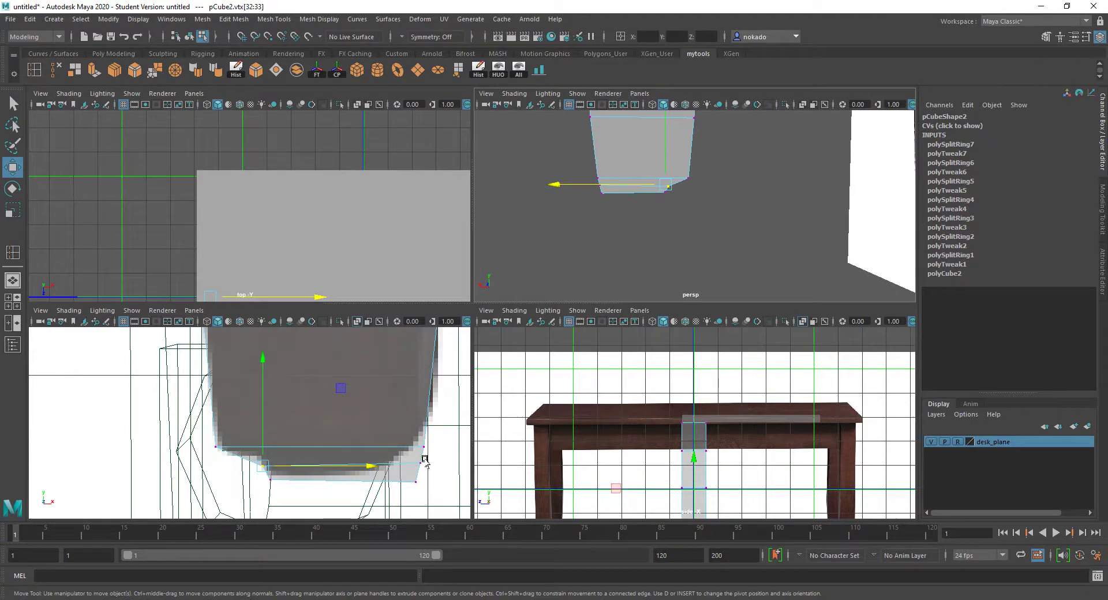
key("super")
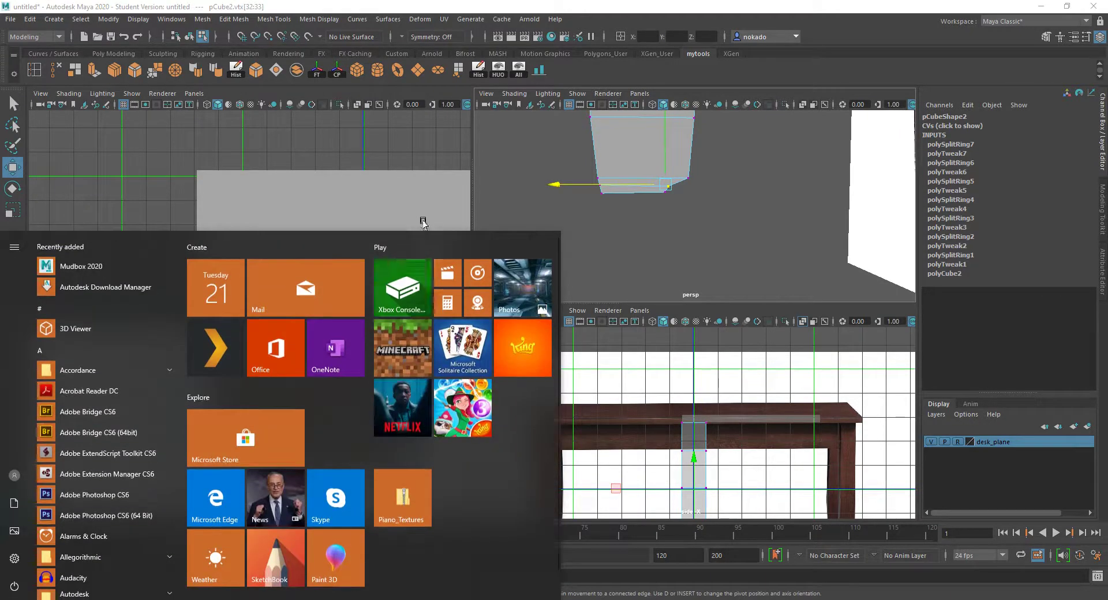
key("super")
middle_click_drag(423, 405, 409, 367, "alt")
scroll(408, 381, "down", 10)
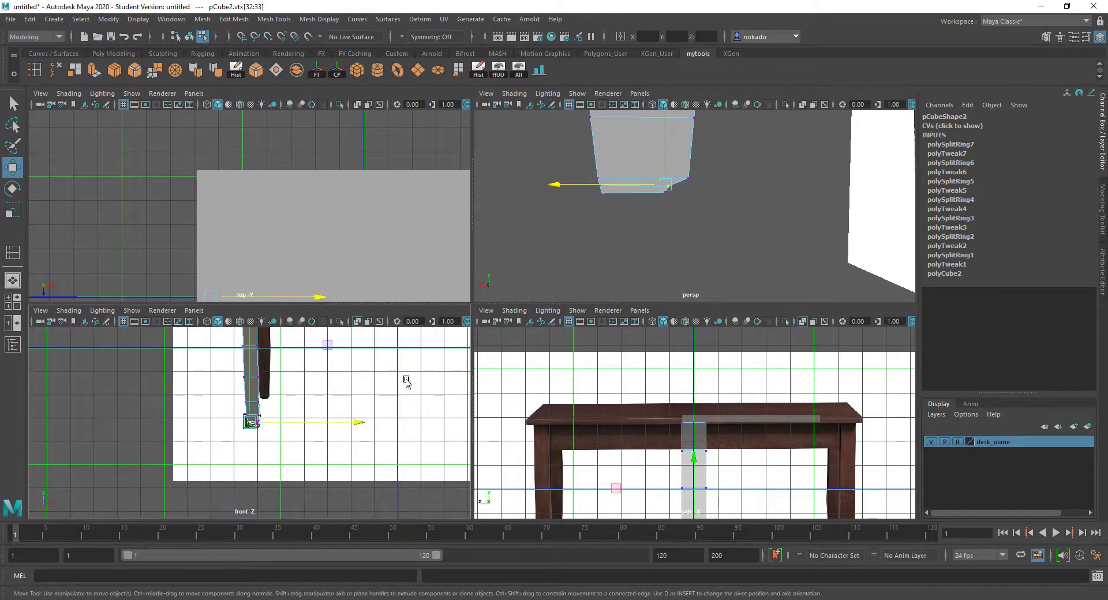
scroll(299, 392, "up", 5)
right_click_drag(299, 392, 346, 402, "alt")
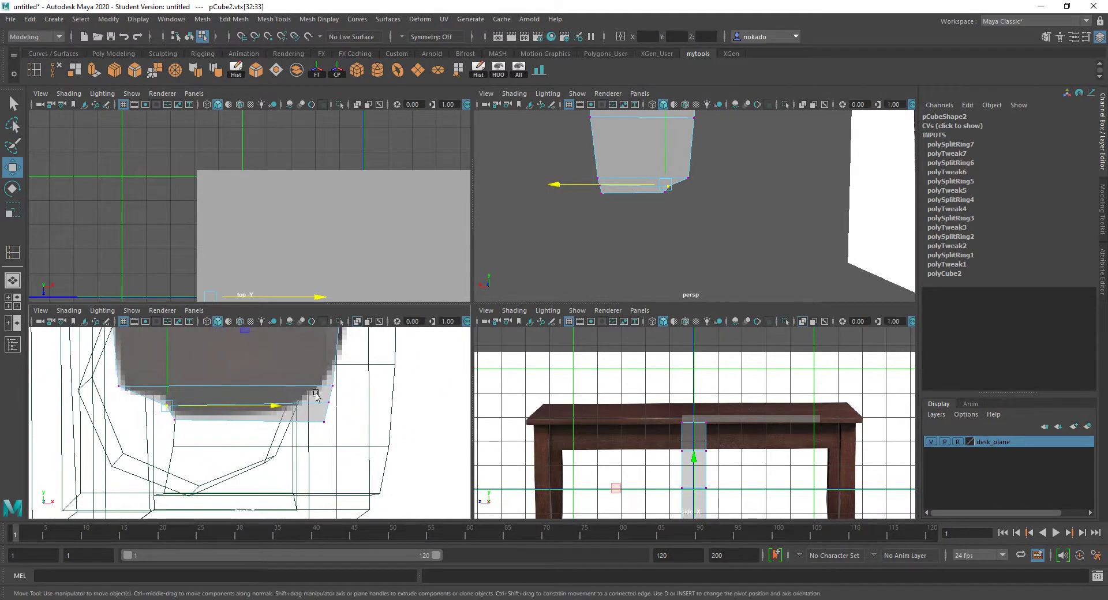
left_click_drag(314, 395, 329, 405)
scroll(353, 388, "up", 3)
left_click_drag(438, 396, 337, 408)
left_click(339, 413)
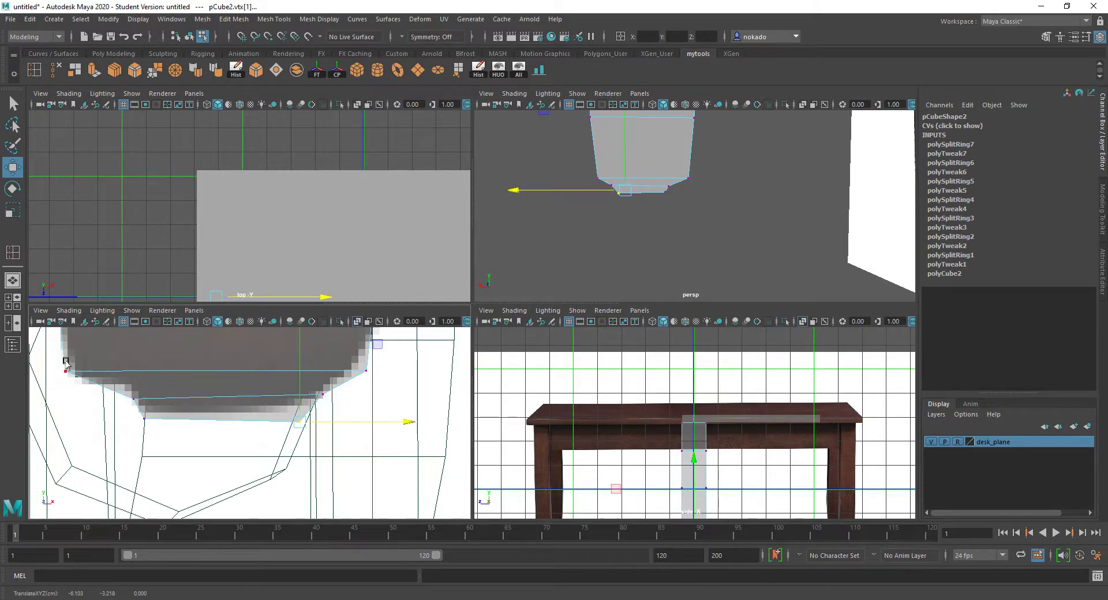
Lower the sixth edge loop's outer vertices slightly along Y to follow the reference foot.
left_click_drag(54, 353, 81, 386)
middle_click_drag(159, 375, 244, 413, "alt")
left_click(194, 358)
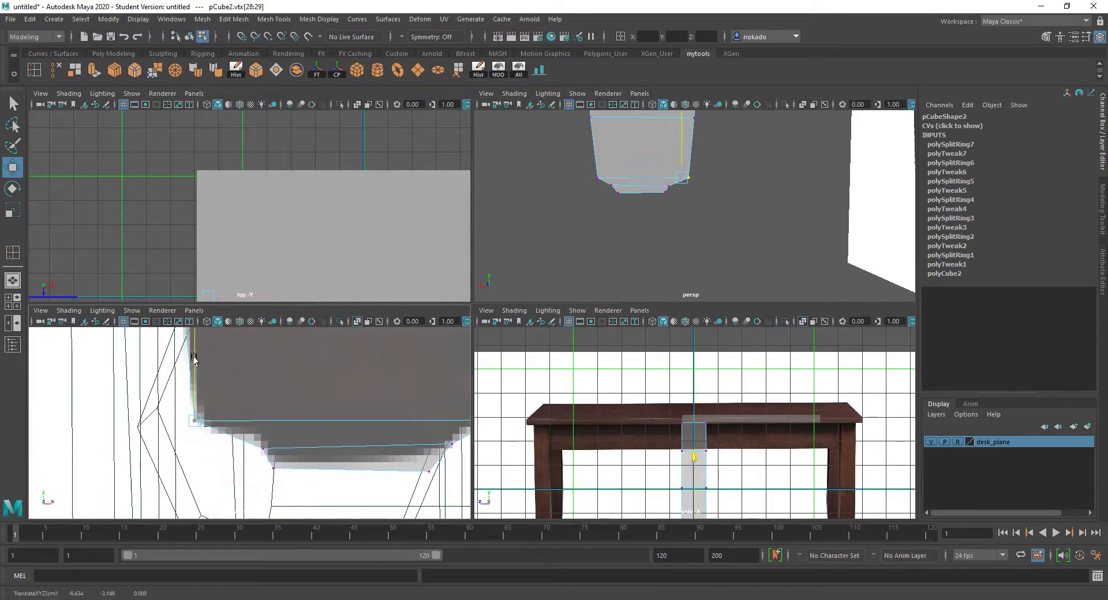
left_click_drag(194, 359, 195, 360)
middle_click_drag(383, 420, 298, 413, "alt")
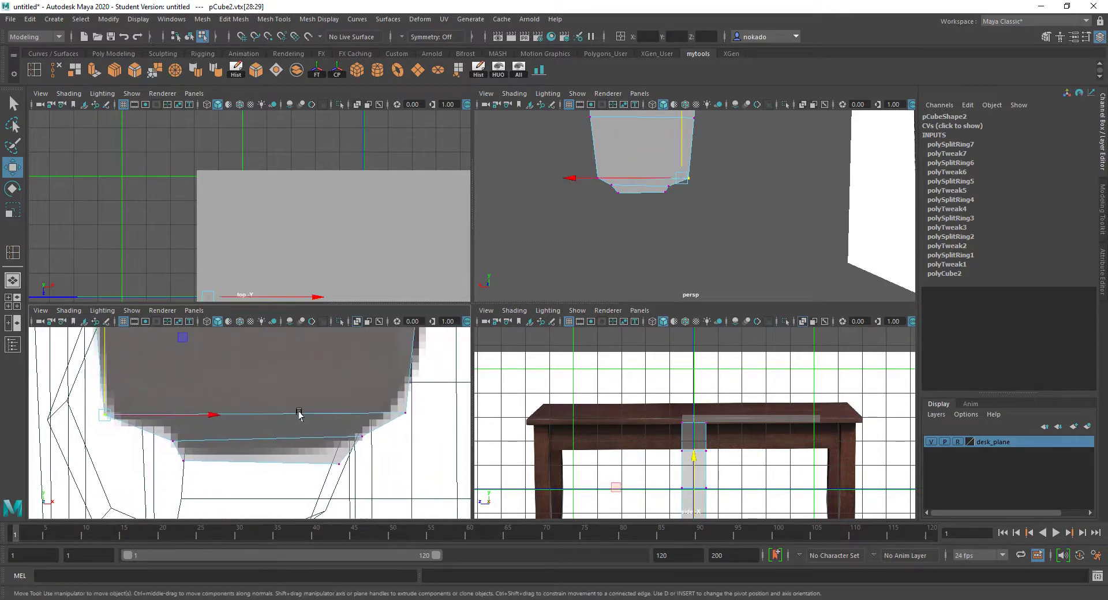
Lower the seventh edge loop's inner vertices slightly along Y to level them with its outer vertices.
left_click_drag(339, 427, 360, 426)
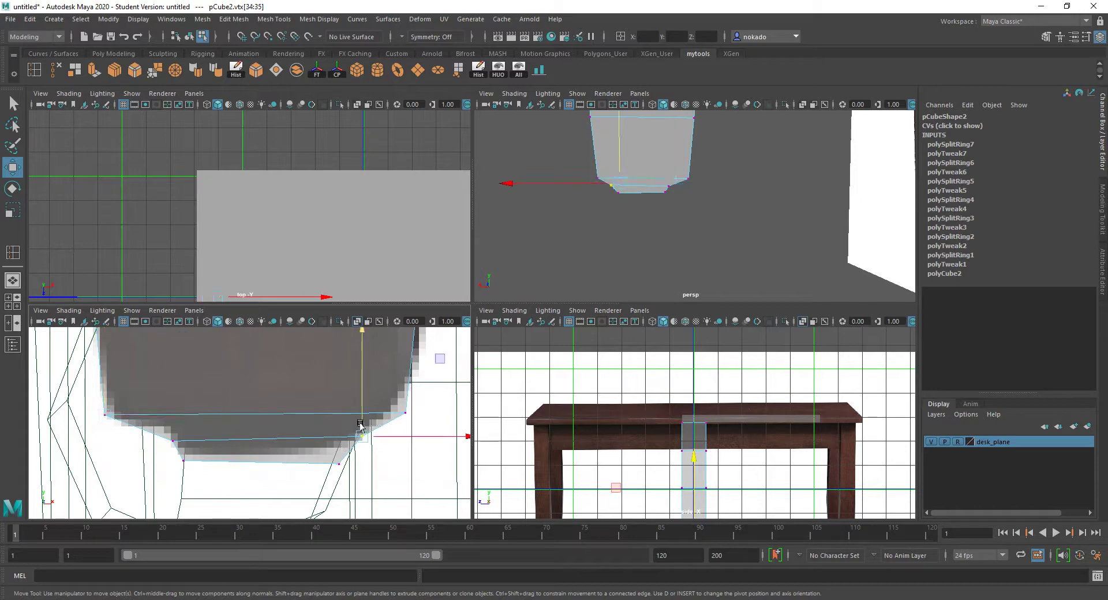
left_click_drag(358, 334, 359, 337)
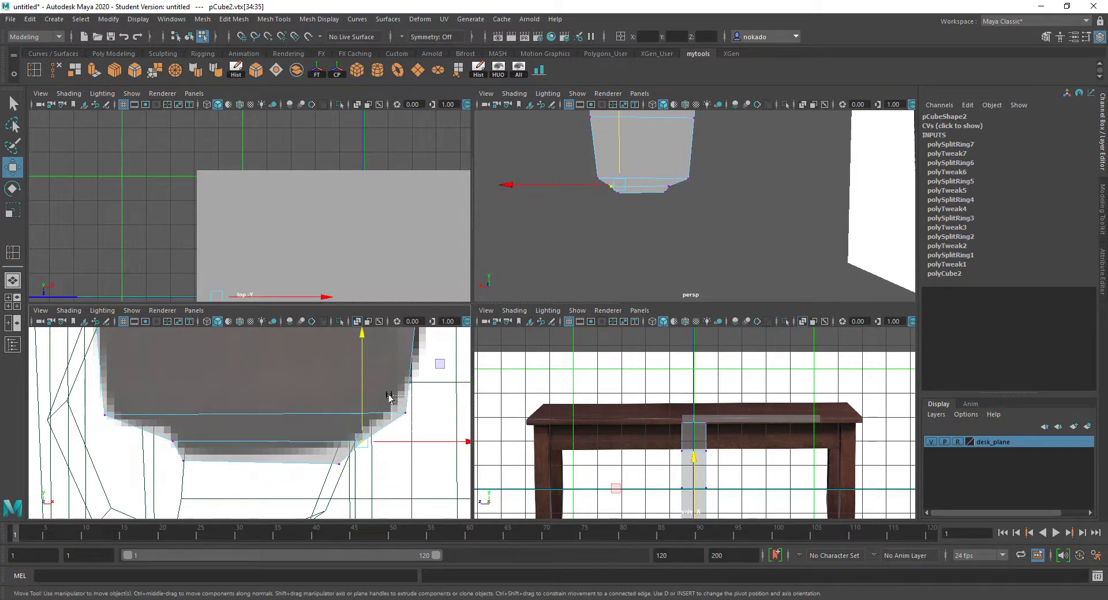
left_click_drag(390, 398, 435, 415)
scroll(398, 404, "down", 6)
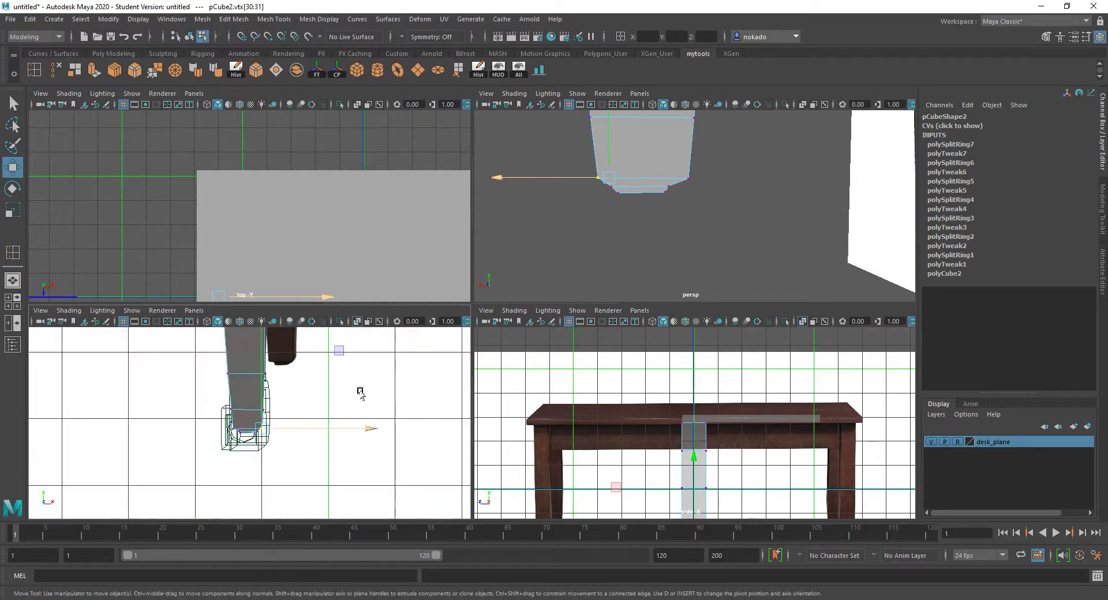
Insert an eighth edge loop about midway between the fifth and sixth loops, and return to moving vertices.
scroll(346, 381, "up", 6)
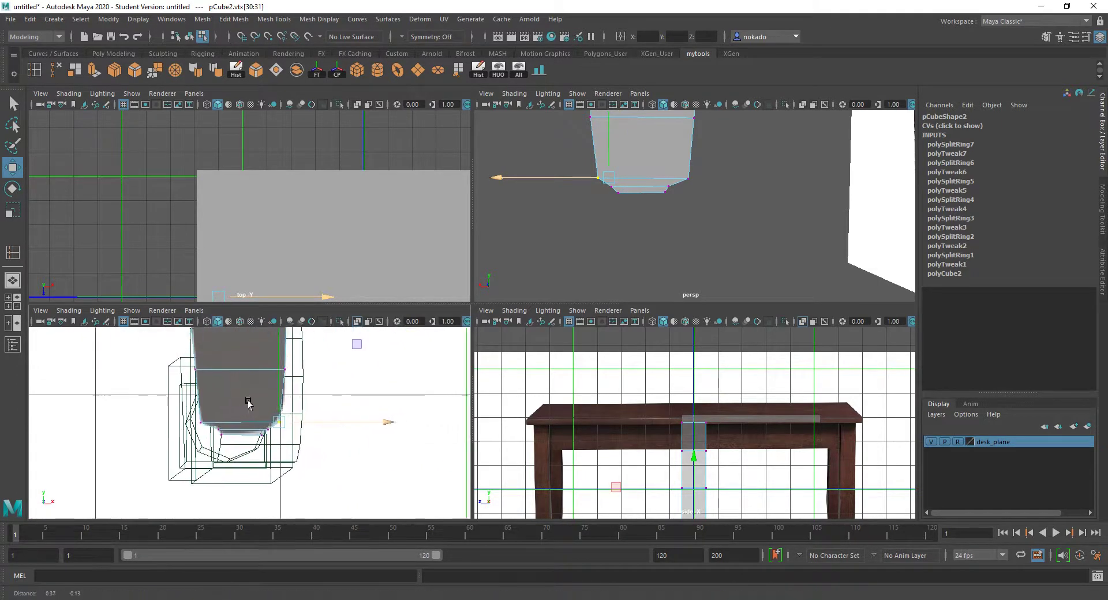
scroll(248, 404, "up", 4)
key("g")
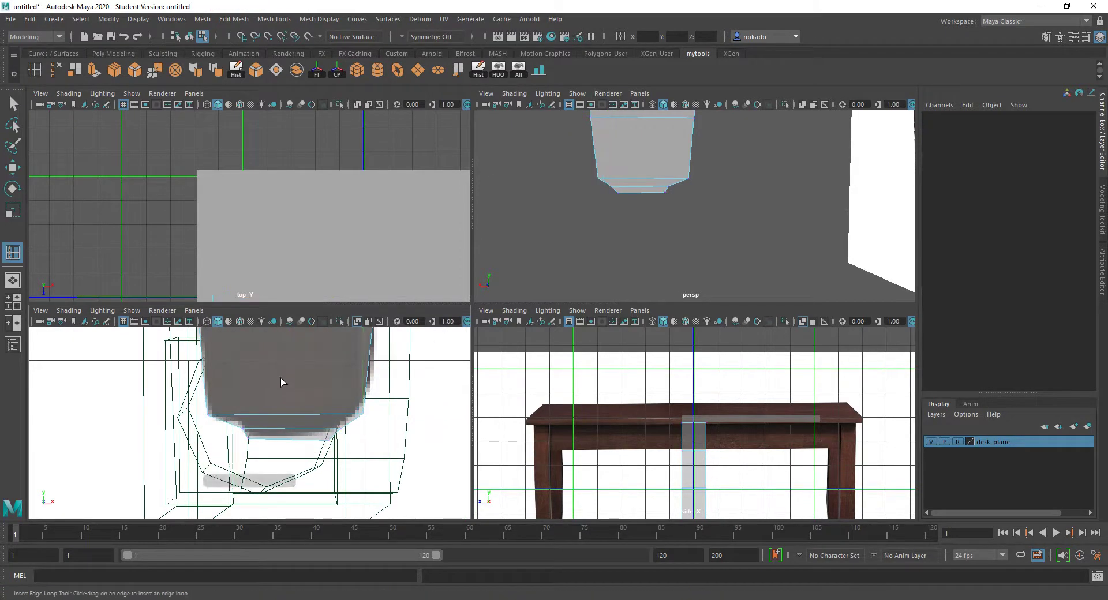
scroll(206, 366, "up", 2)
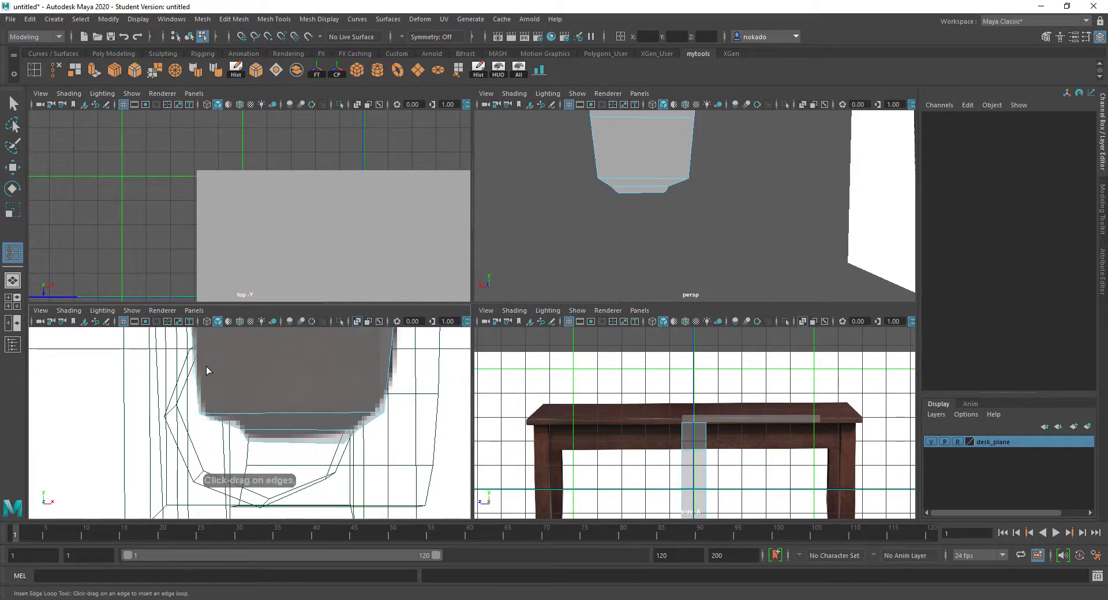
left_click(195, 360)
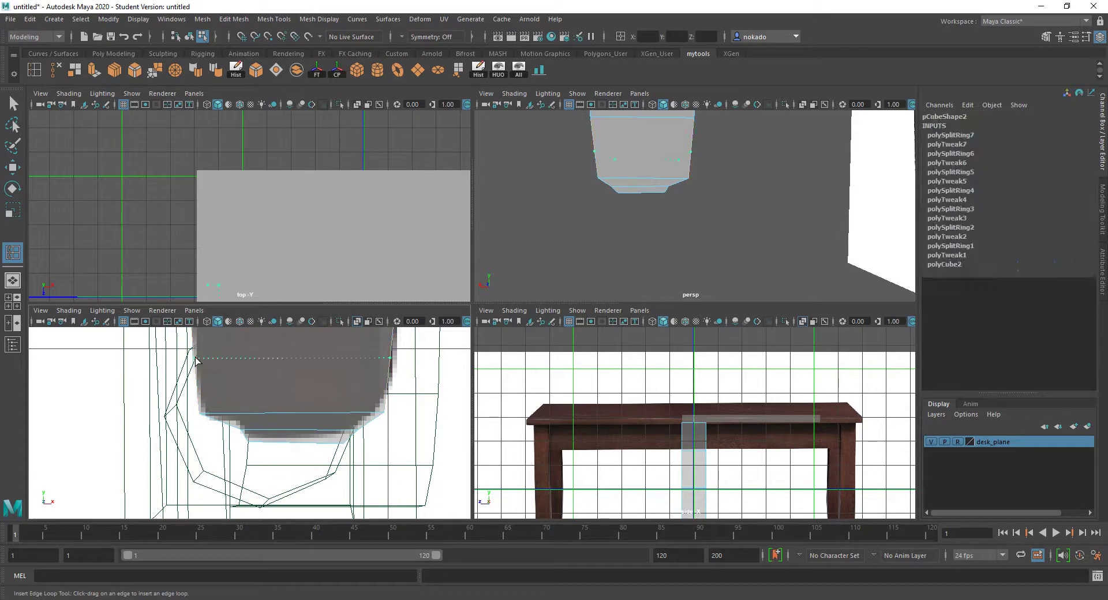
left_click(196, 361)
key("q")
right_click_drag(383, 360, 347, 286)
key("w")
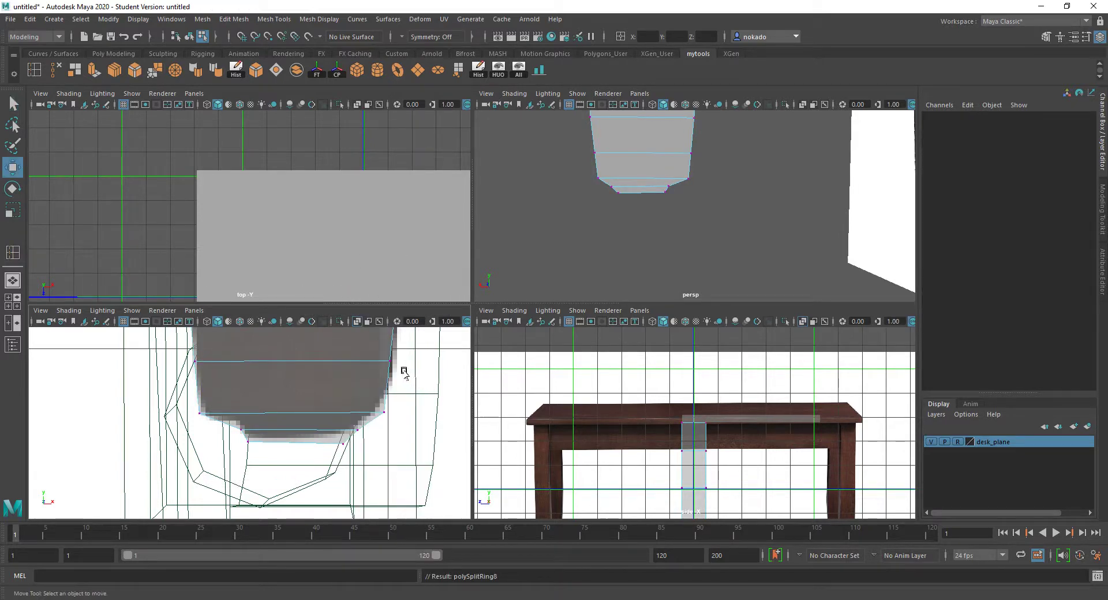
Move the eighth edge loop's inner vertices slightly along X, away from the leg's centre, to follow the reference foot.
key("y")
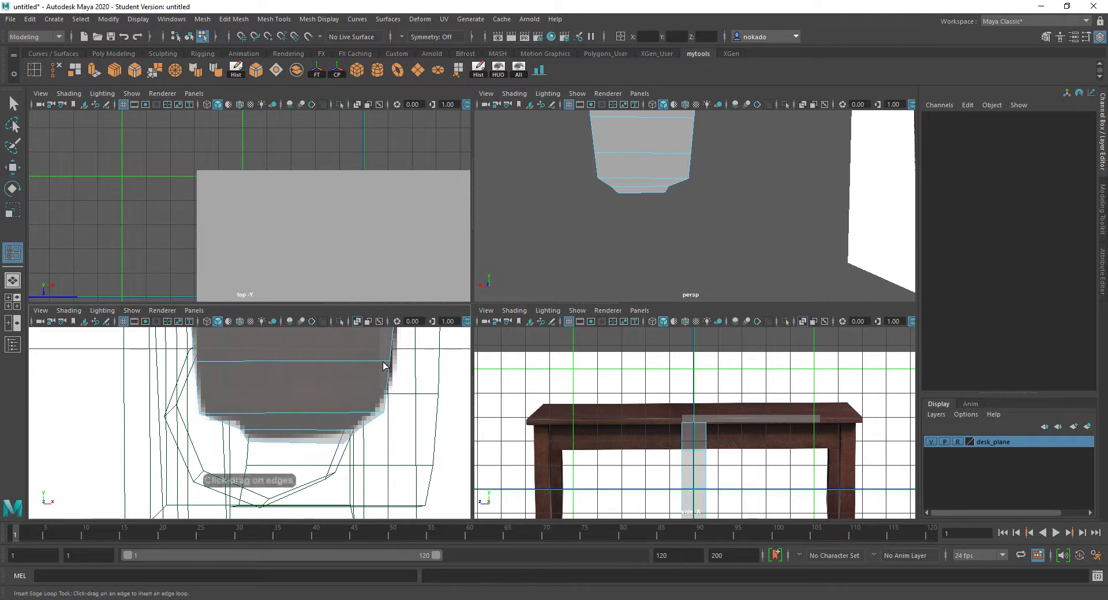
key("q")
right_click_drag(383, 365, 347, 285)
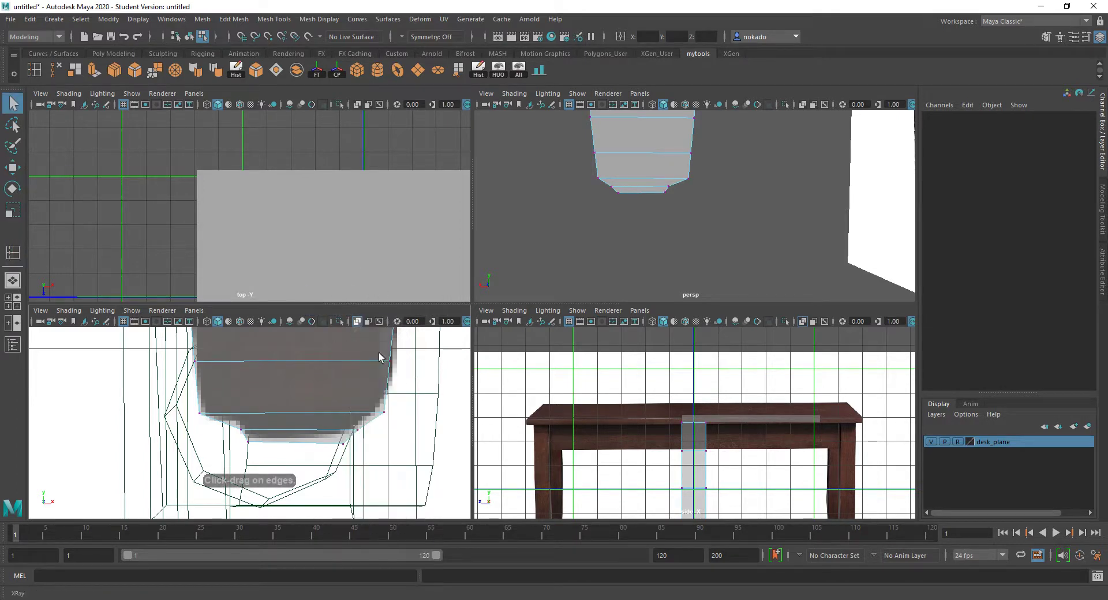
key("w")
left_click_drag(383, 349, 427, 365)
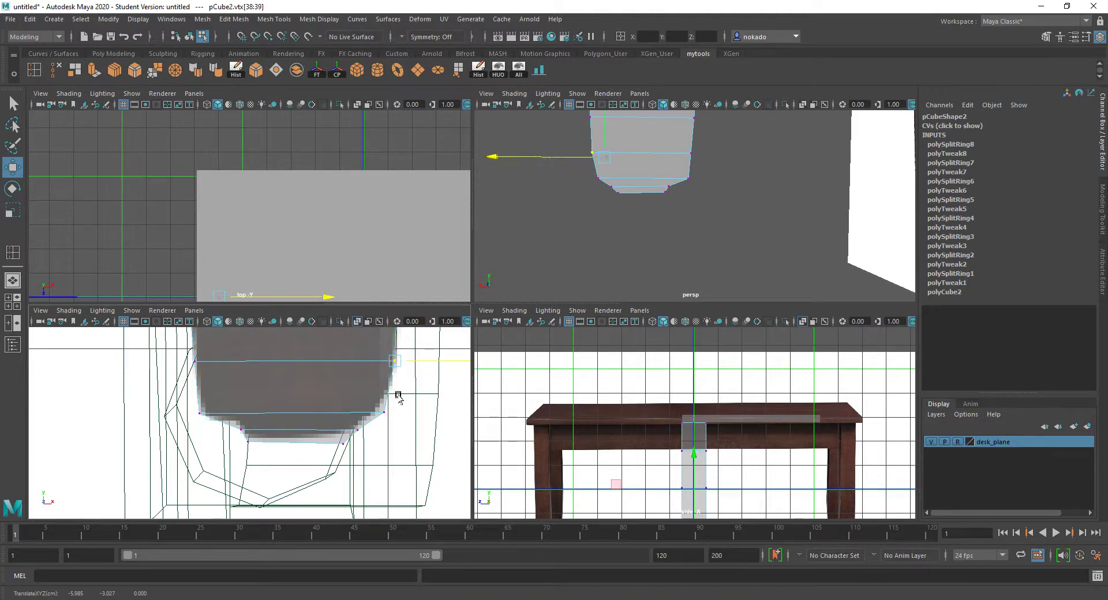
Raise the inner vertices of the foot's bottom and of the seventh edge loop slightly along Y.
scroll(385, 415, "up", 4)
scroll(387, 418, "up", 3)
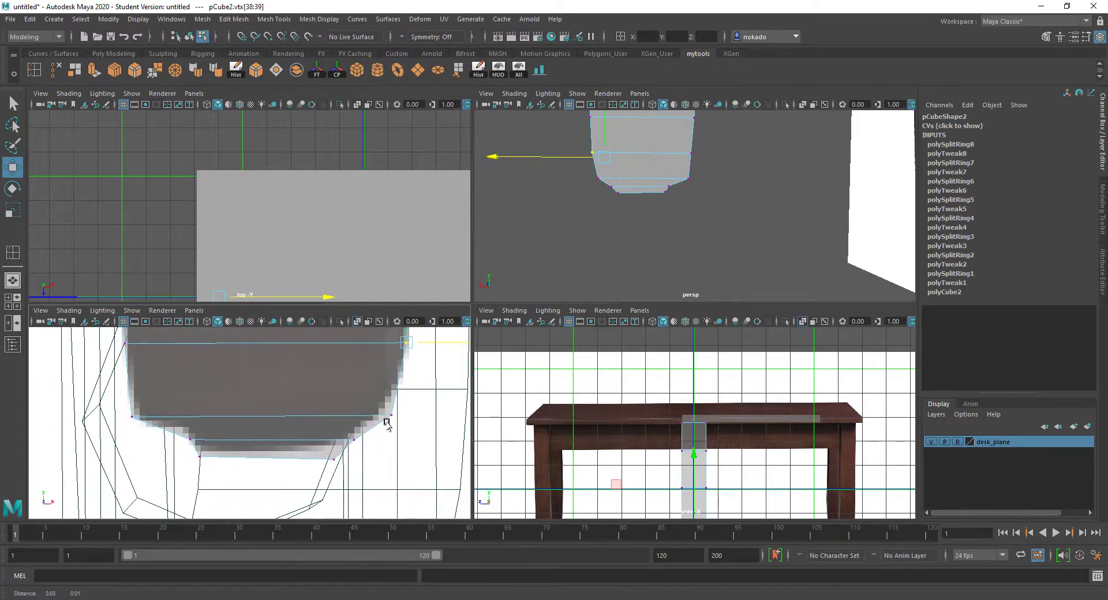
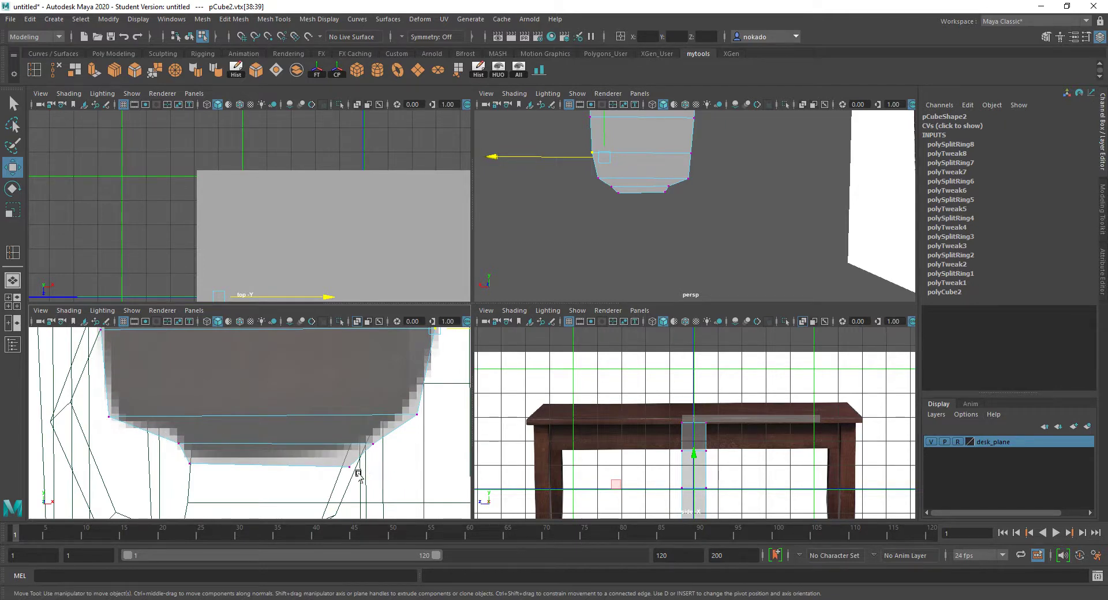
left_click(341, 459)
left_click_drag(352, 373, 351, 358)
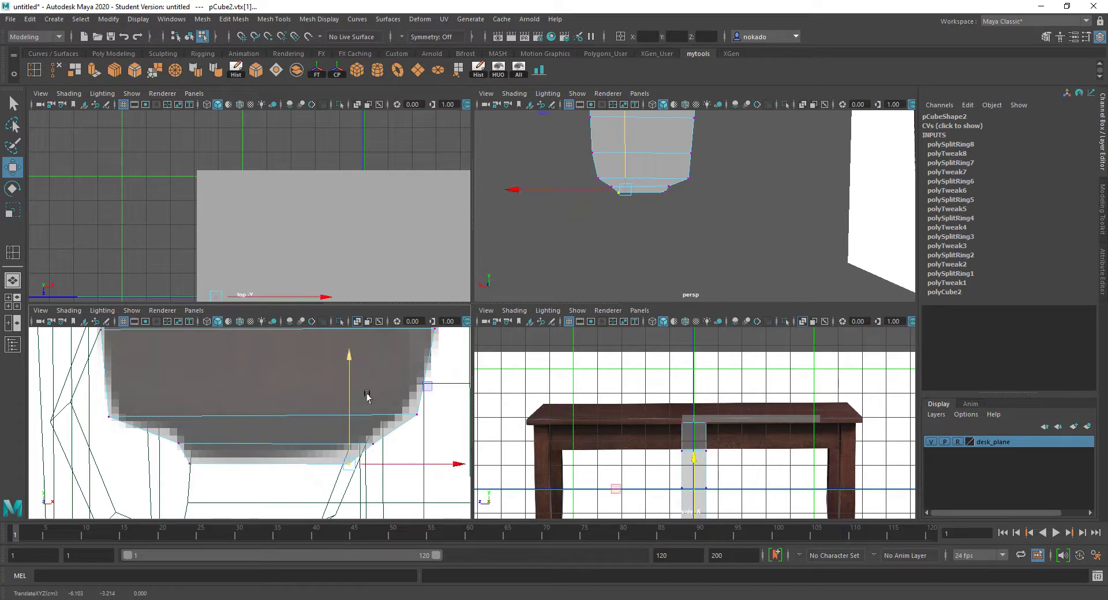
left_click(362, 433)
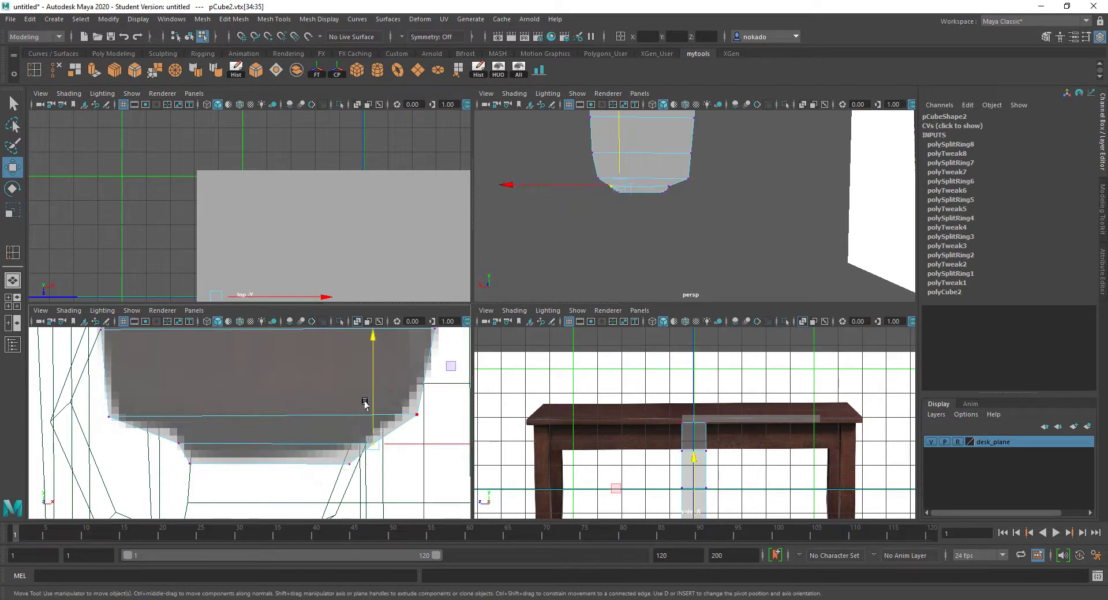
left_click_drag(373, 365, 372, 360)
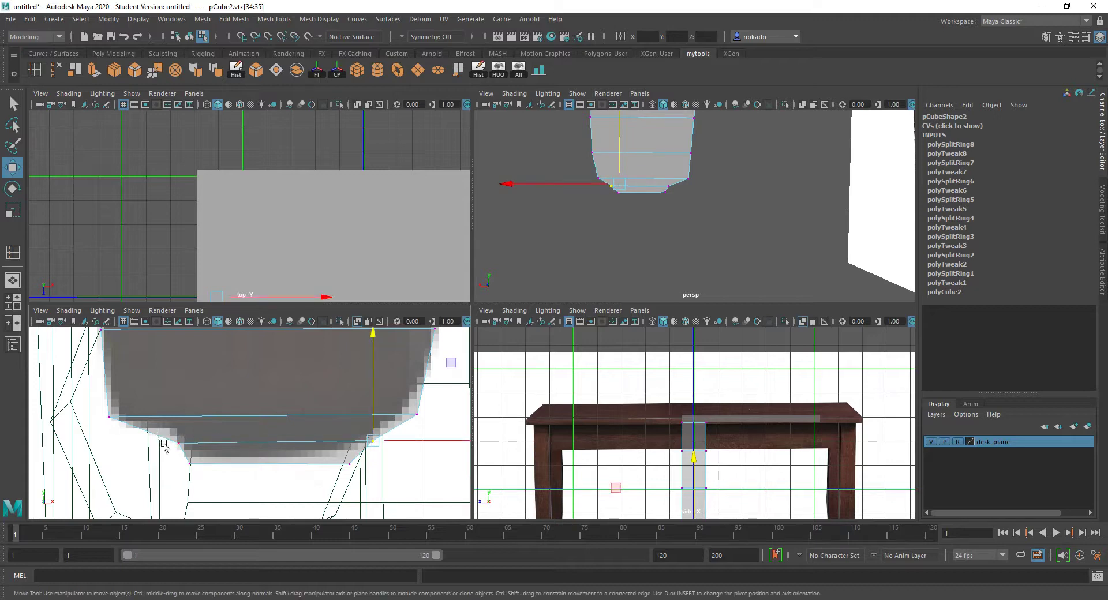
Raise the seventh edge loop's outer vertices slightly along Y, and nudge the foot bottom's inner vertices up again.
left_click_drag(186, 454, 187, 454)
left_click_drag(178, 345, 181, 340)
left_click(342, 460)
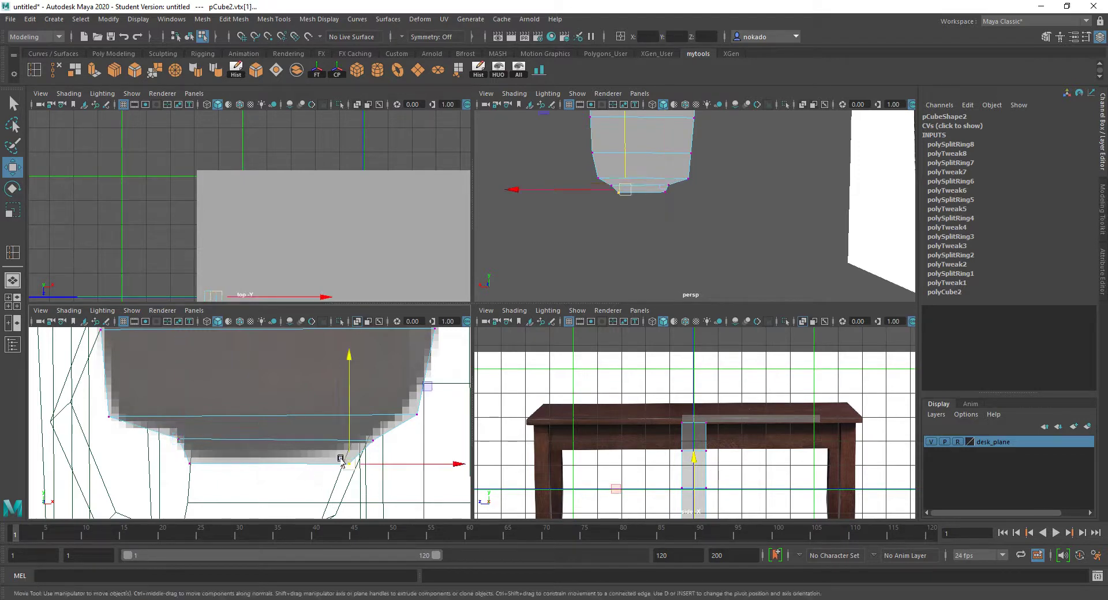
middle_click_drag(343, 384, 296, 485)
Move the second edge loop's inner vertices slightly along X, away from the leg's centre, to refine its inner side.
scroll(292, 434, "down", 8)
middle_click_drag(314, 413, 271, 511, "alt")
scroll(293, 407, "up", 2)
middle_click_drag(260, 404, 295, 461, "alt")
scroll(300, 428, "up", 4)
scroll(313, 412, "up", 3)
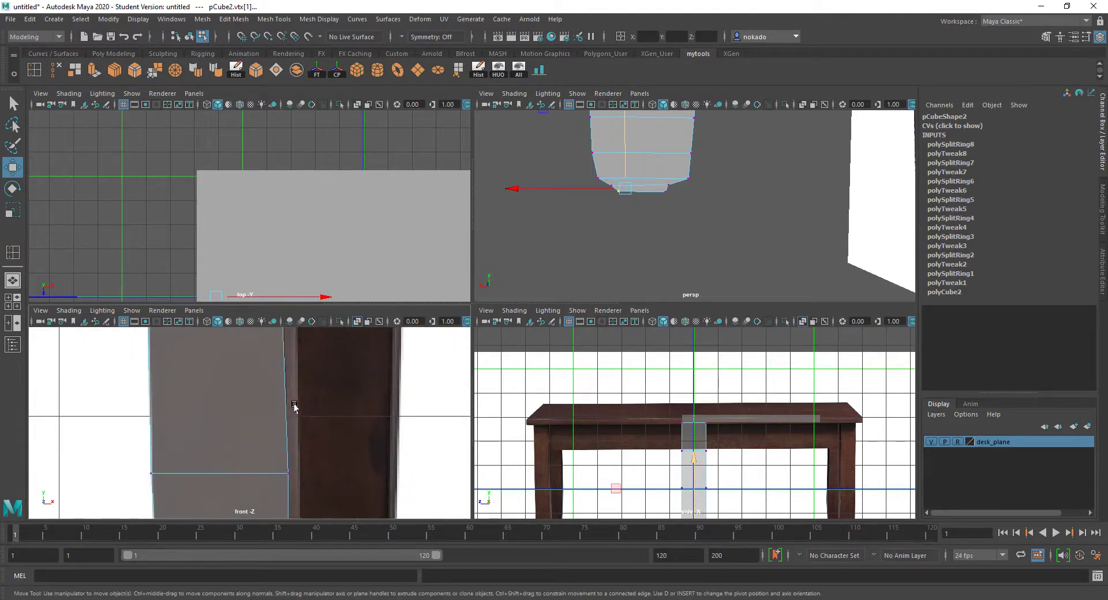
middle_click_drag(295, 408, 304, 514, "alt")
scroll(313, 422, "down", 9)
scroll(299, 412, "up", 3)
middle_click_drag(295, 379, 273, 398, "alt")
scroll(273, 398, "up", 3)
middle_click_drag(248, 436, 297, 383, "alt")
scroll(287, 415, "up", 3)
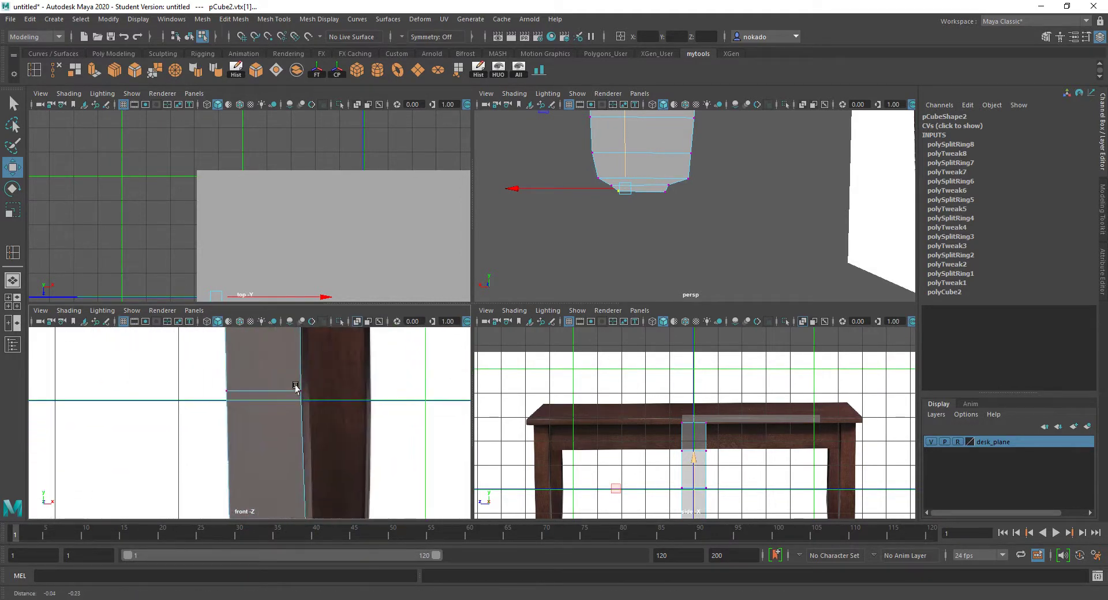
scroll(305, 389, "up", 3)
left_click_drag(317, 361, 375, 370)
Adjust the outer corner vertex at the top of the leg slightly along Y, just under the desktop.
middle_click_drag(328, 365, 311, 488, "alt")
middle_click_drag(312, 399, 323, 462, "alt")
middle_click_drag(323, 374, 325, 414, "alt")
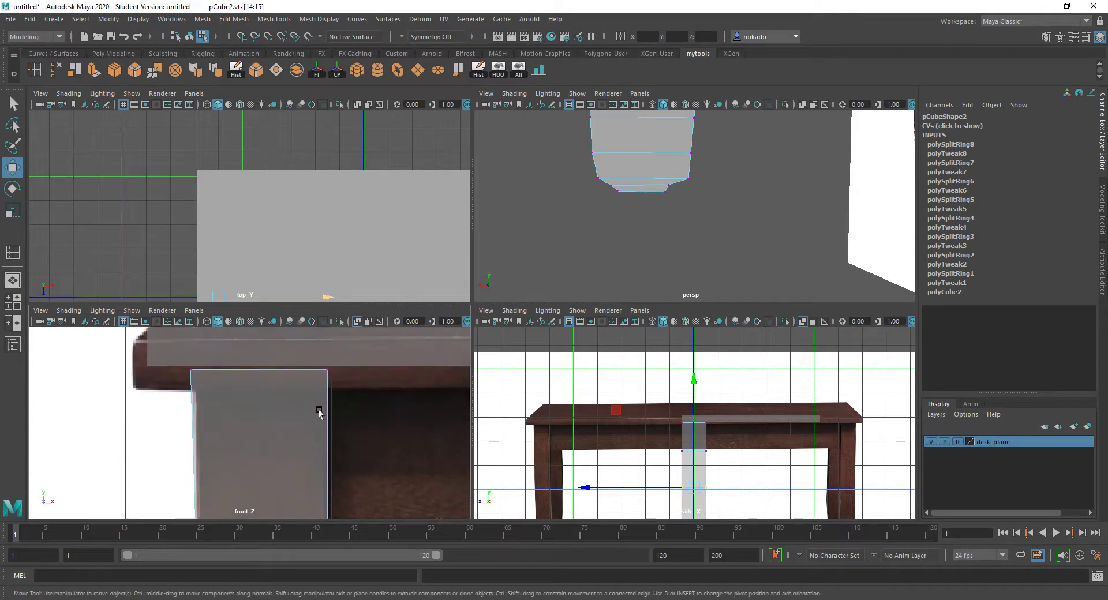
middle_click_drag(319, 453, 323, 363, "alt")
middle_click_drag(308, 403, 320, 474, "alt")
middle_click_drag(257, 379, 299, 421, "alt")
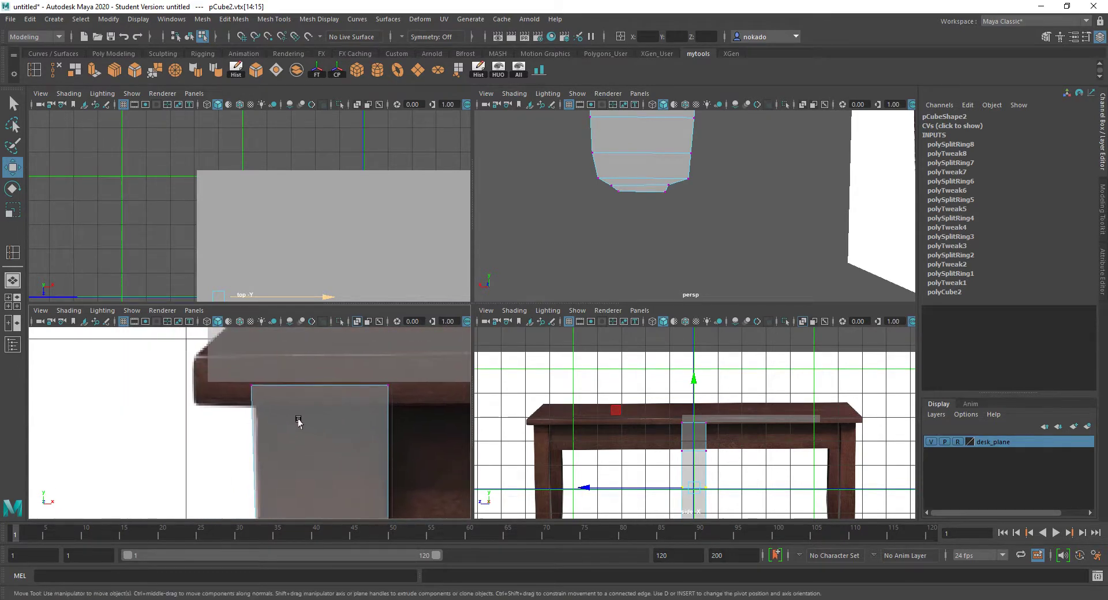
scroll(260, 394, "up", 2)
left_click(252, 369)
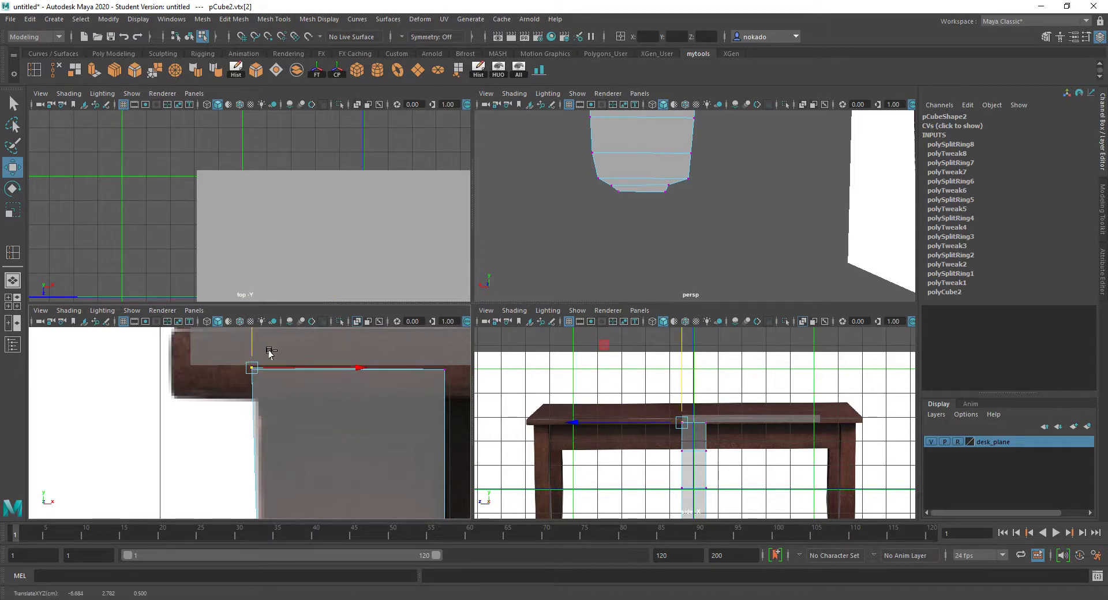
Try shifting the third edge loop's inner vertices along X toward the leg's centre.
scroll(329, 388, "down", 5)
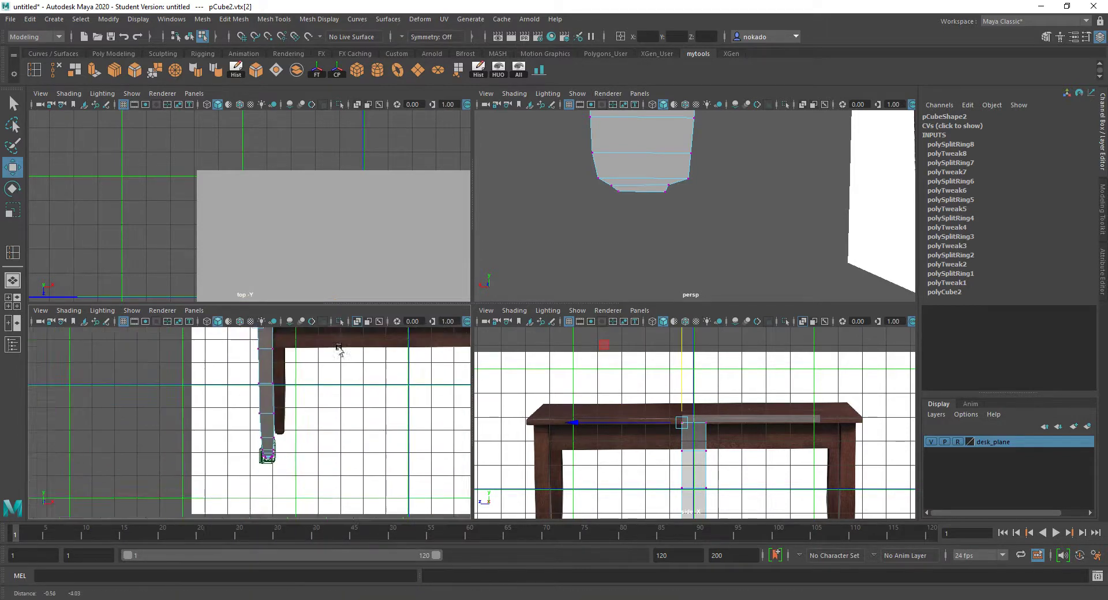
scroll(272, 381, "up", 6)
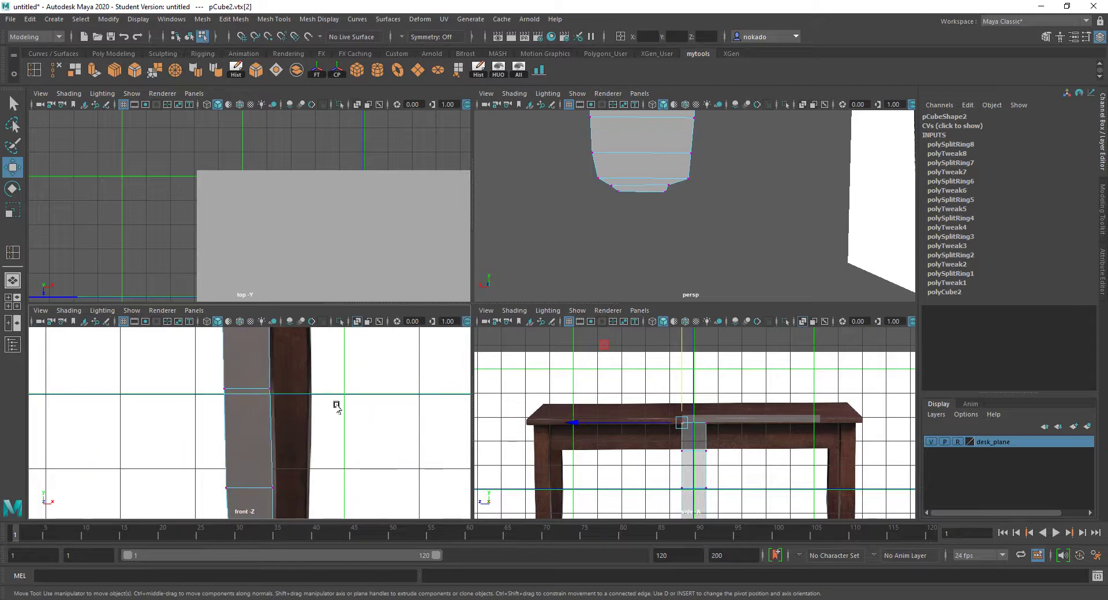
scroll(337, 405, "up", 4)
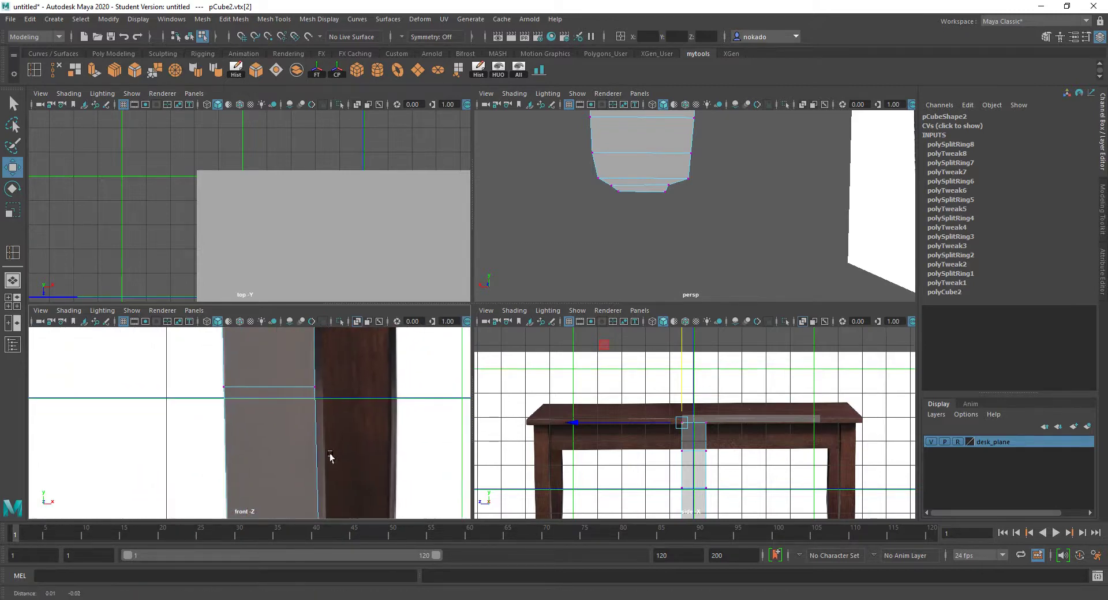
scroll(326, 427, "up", 3)
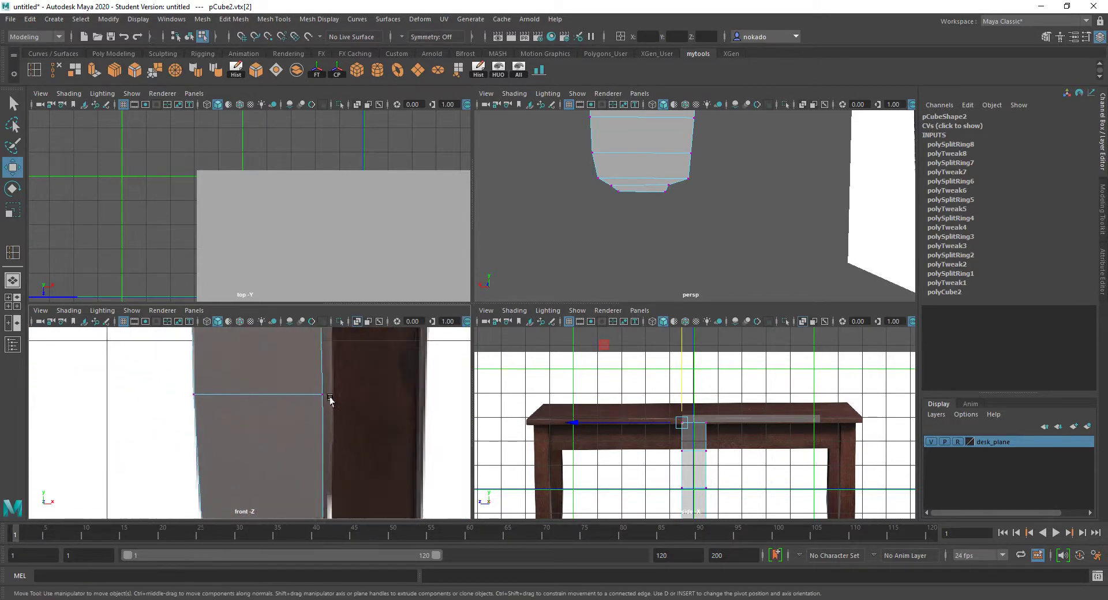
scroll(354, 398, "up", 1)
middle_click_drag(353, 419, 412, 411, "alt")
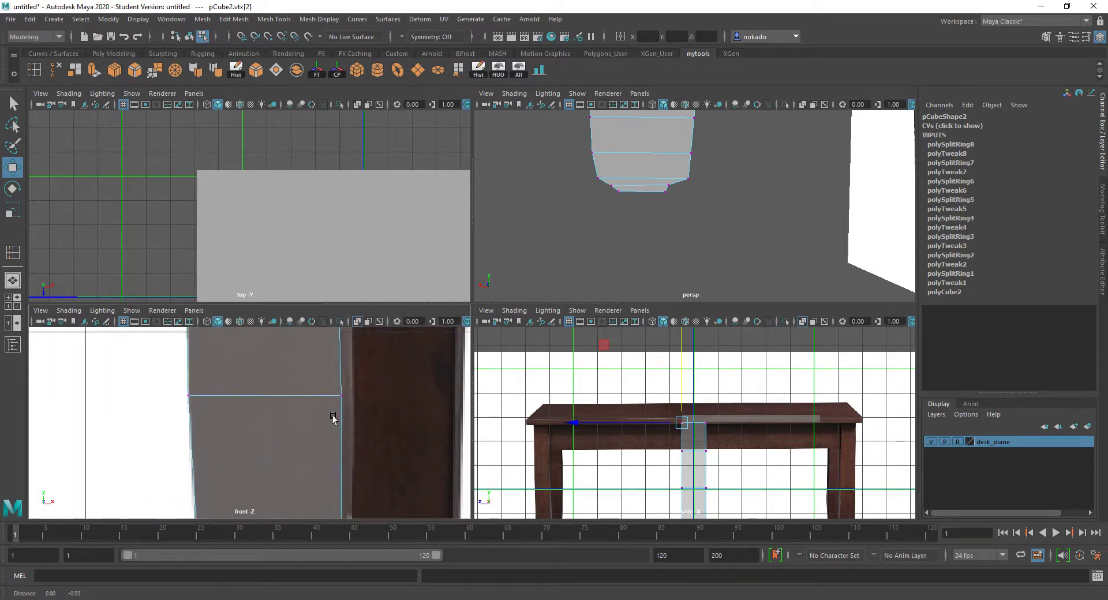
scroll(334, 415, "down", 6)
scroll(316, 421, "up", 8)
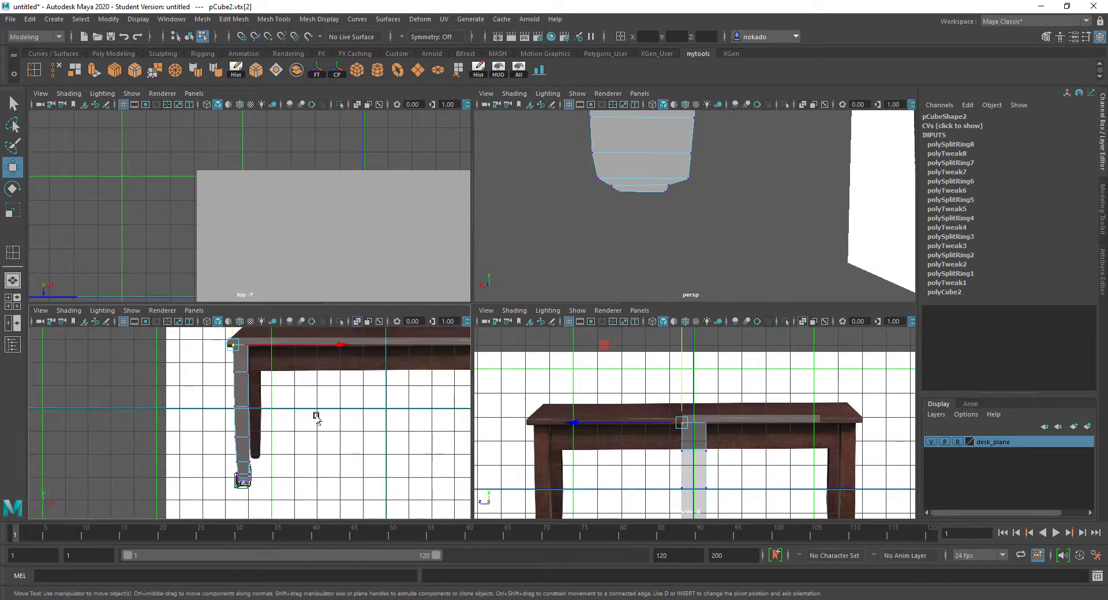
scroll(321, 404, "up", 3)
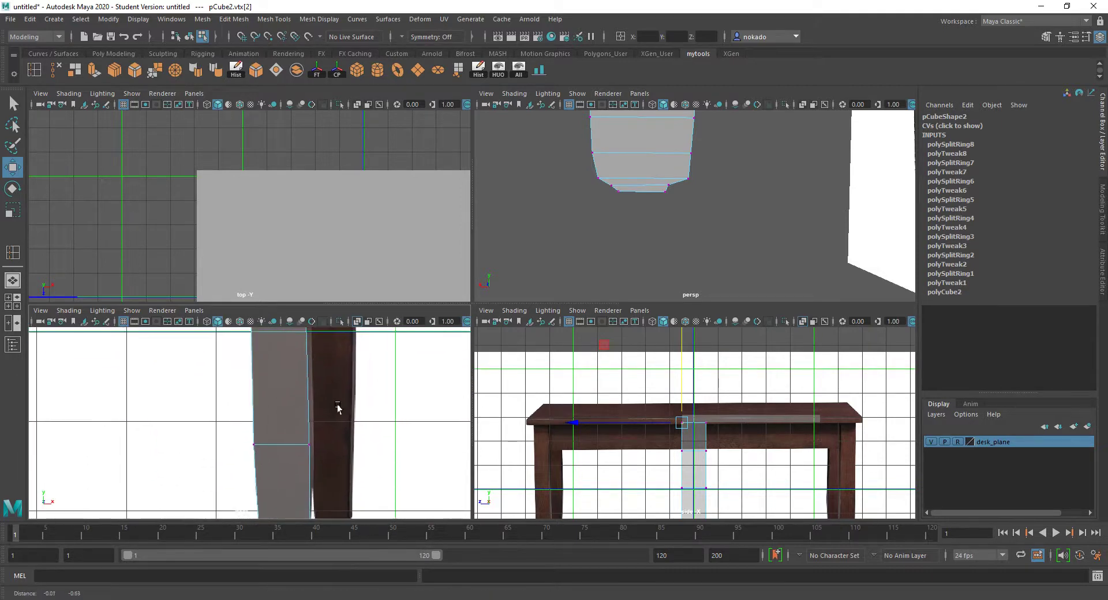
scroll(341, 434, "up", 1)
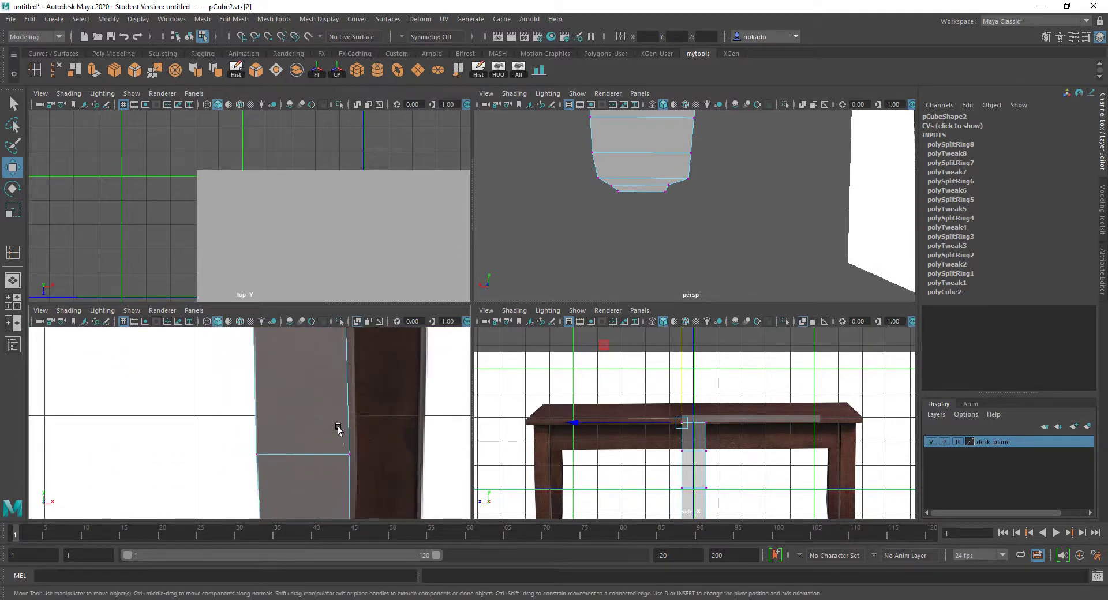
middle_click_drag(339, 431, 316, 378, "alt")
left_click_drag(335, 410, 370, 403)
Return the third edge loop's inner vertices along X to the line of the leg's inner side.
middle_click_drag(370, 405, 292, 537, "alt")
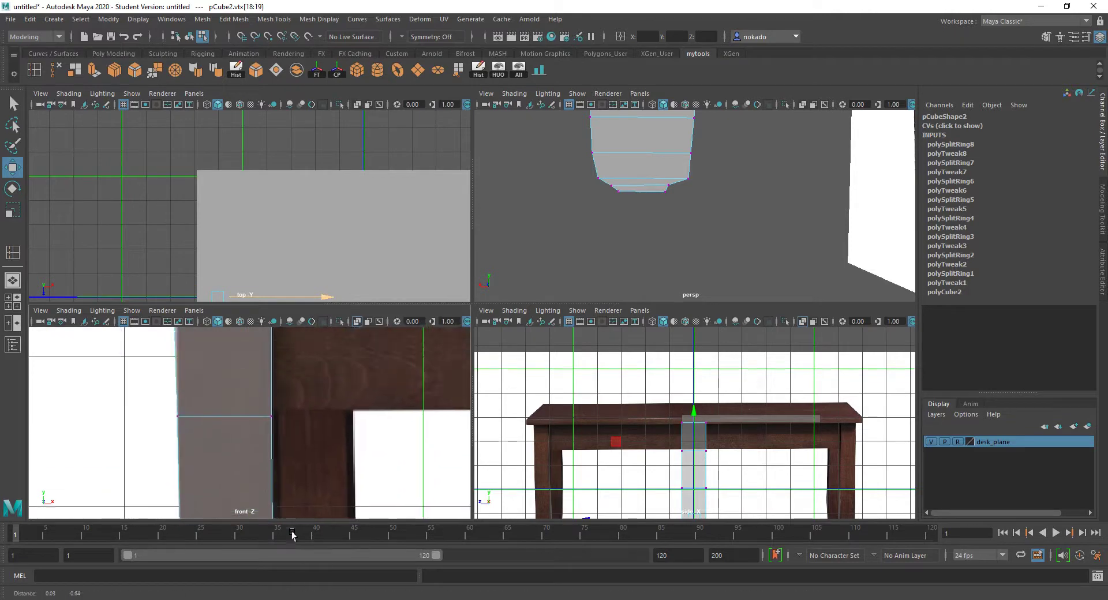
middle_click_drag(351, 438, 355, 317, "alt")
middle_click_drag(328, 421, 333, 300, "alt")
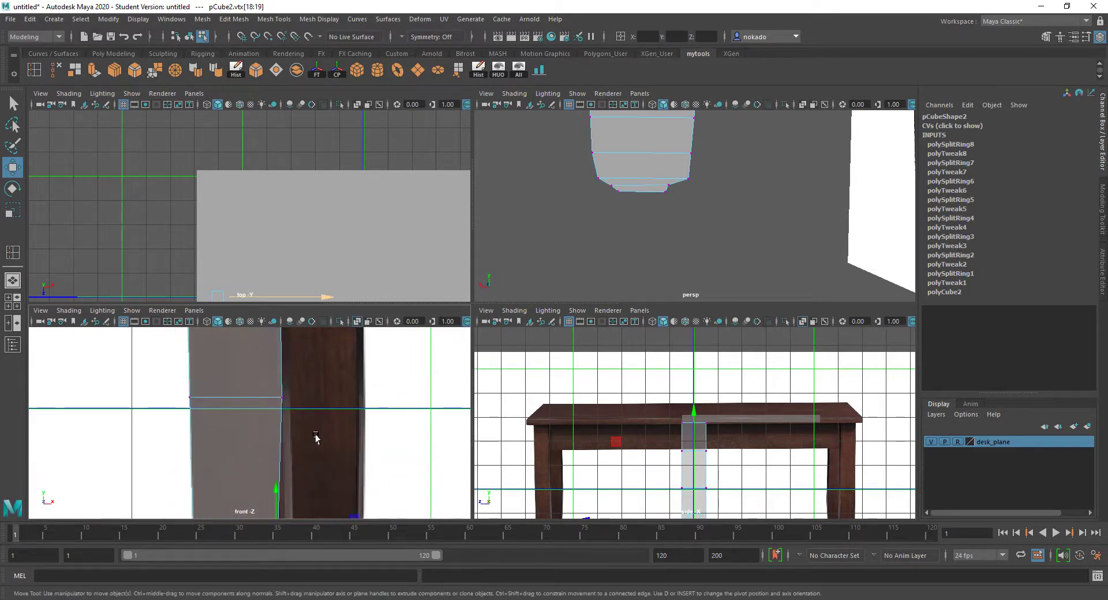
middle_click_drag(317, 440, 333, 308, "alt")
middle_click_drag(319, 396, 317, 317, "alt")
scroll(337, 390, "up", 4)
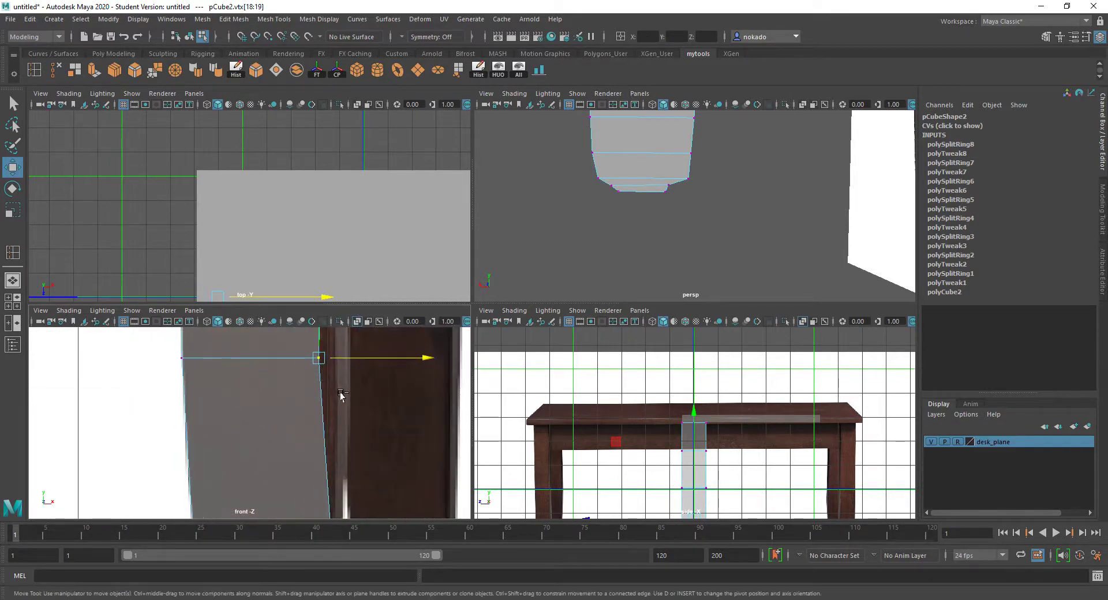
middle_click_drag(341, 394, 341, 394)
Examine the modelled leg against the desk reference in the perspective and front views.
left_click_drag(635, 276, 744, 259, "alt")
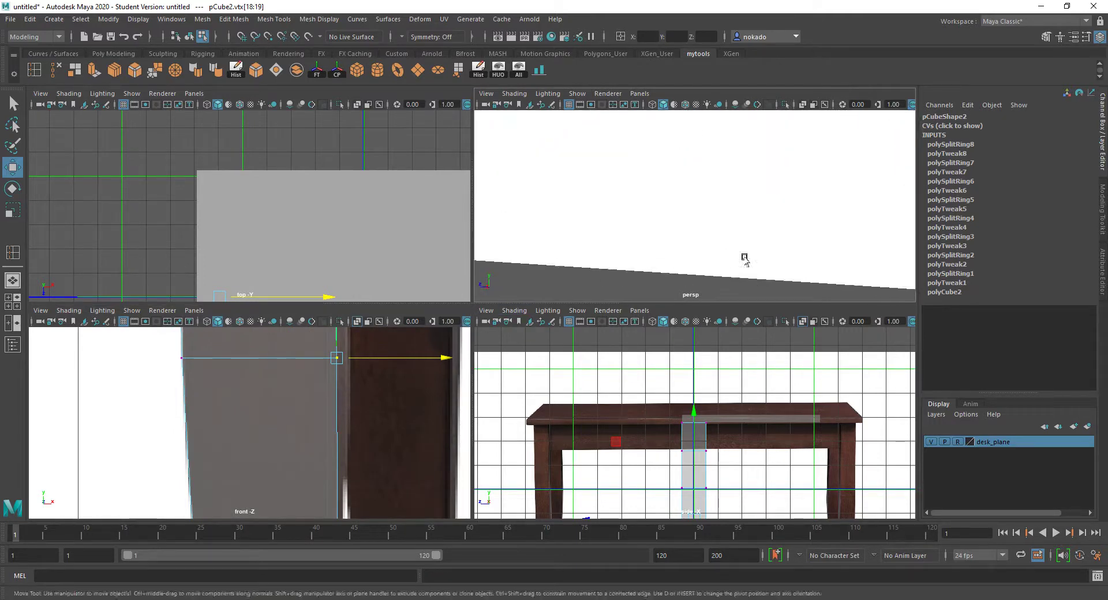
middle_click_drag(561, 142, 821, 354, "alt")
mouse_move(663, 148)
middle_mouse_down("alt")
mouse_move(663, 166)
mouse_move(794, 232)
mouse_move(695, 237)
mouse_move(741, 186)
middle_mouse_up("alt")
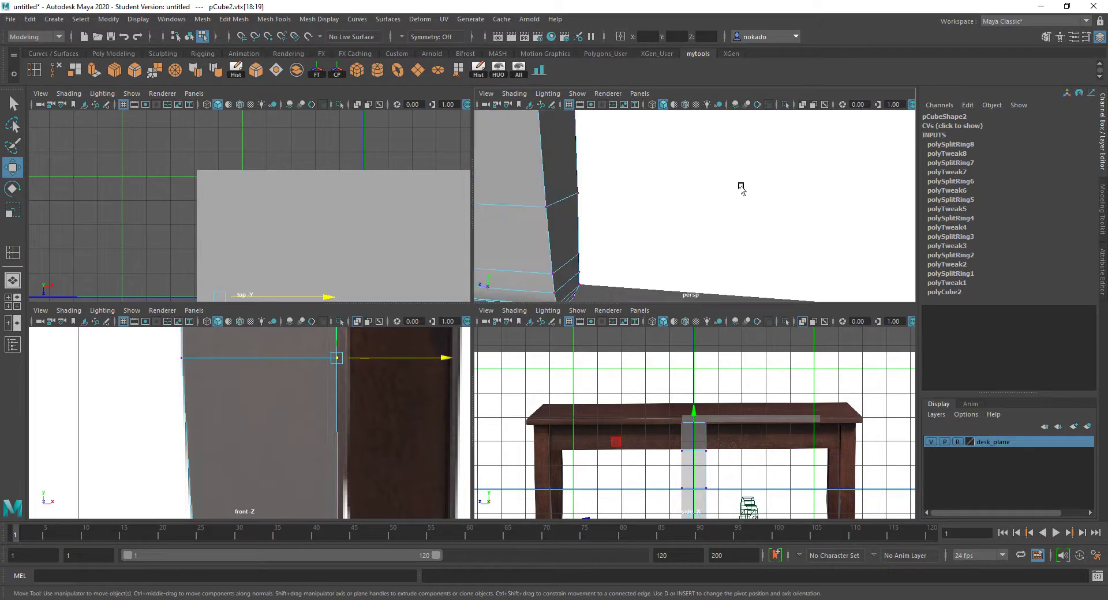
scroll(741, 187, "down", 4)
left_click_drag(682, 154, 664, 307, "alt")
scroll(541, 191, "up", 3)
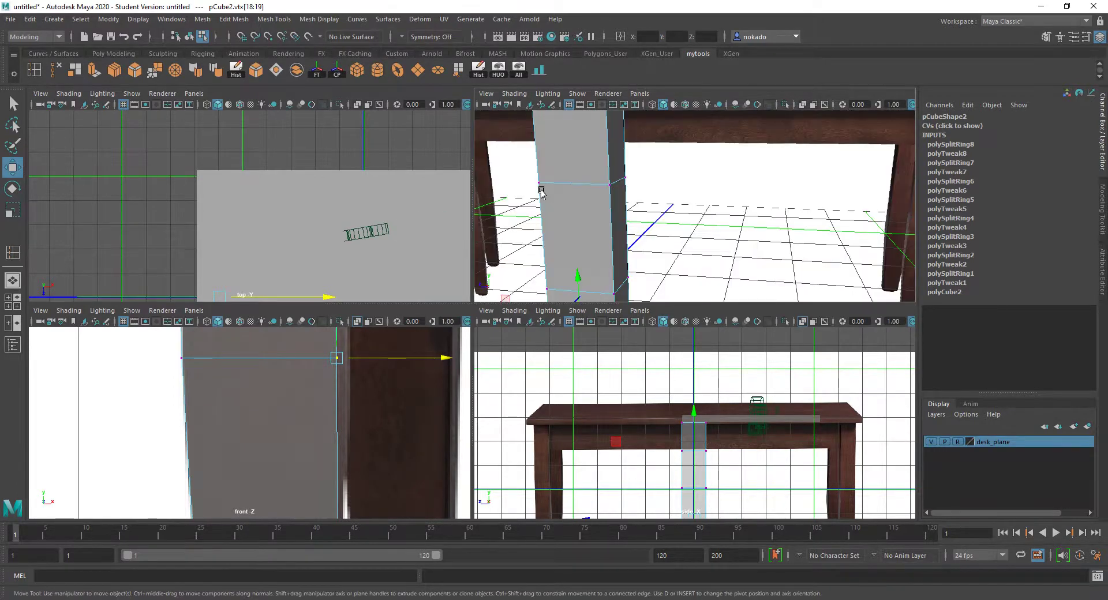
middle_click_drag(541, 191, 793, 181, "alt")
scroll(623, 185, "up", 3)
middle_click_drag(623, 185, 689, 182, "alt")
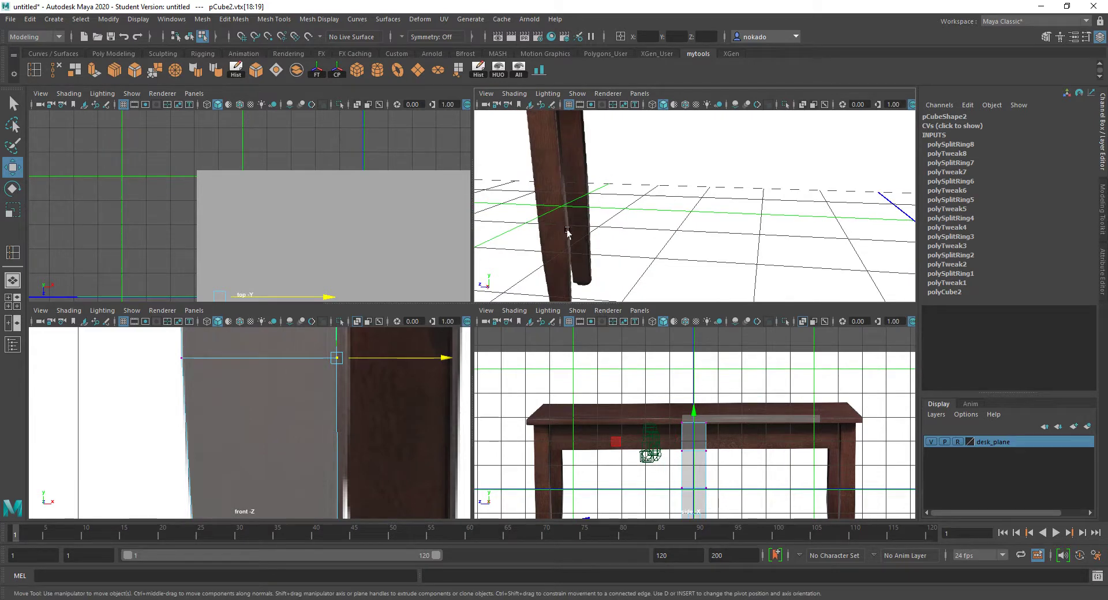
scroll(398, 378, "down", 5)
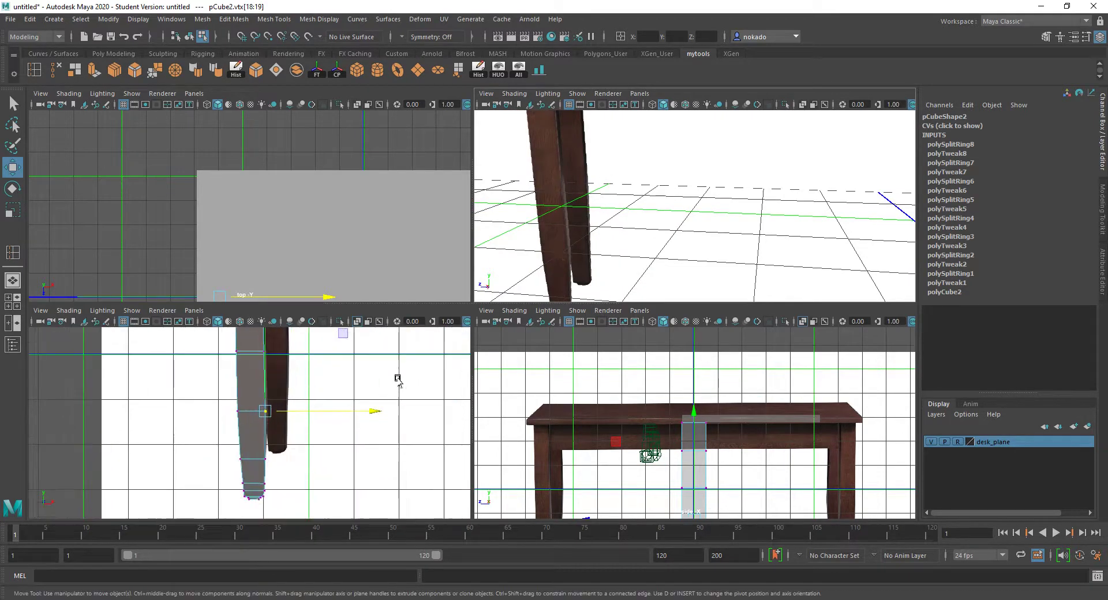
left_click_drag(354, 364, 292, 417, "alt")
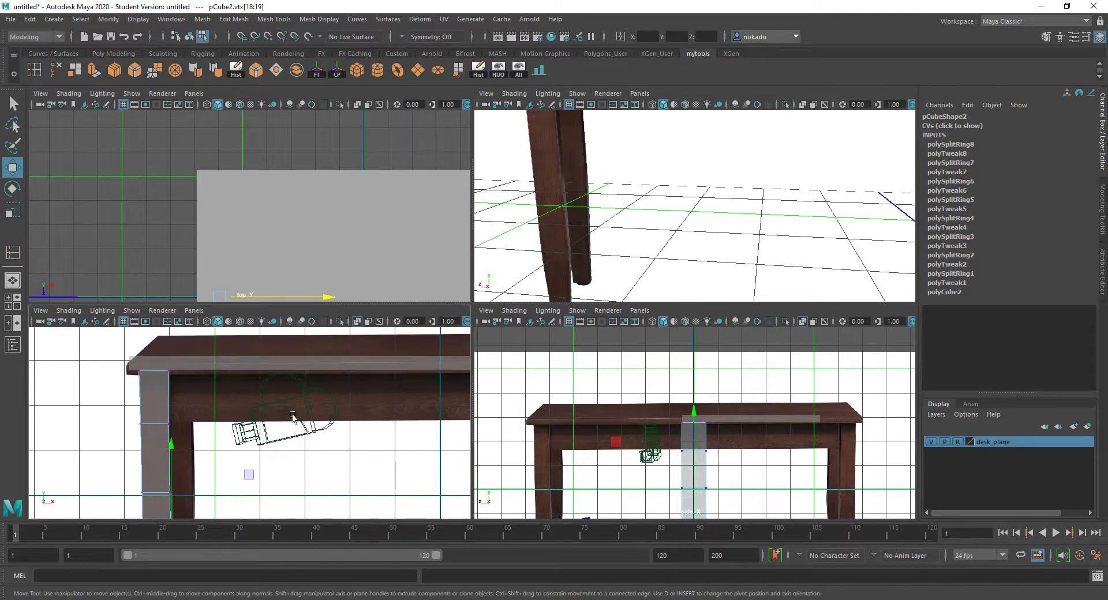
middle_click_drag(369, 414, 291, 416, "alt")
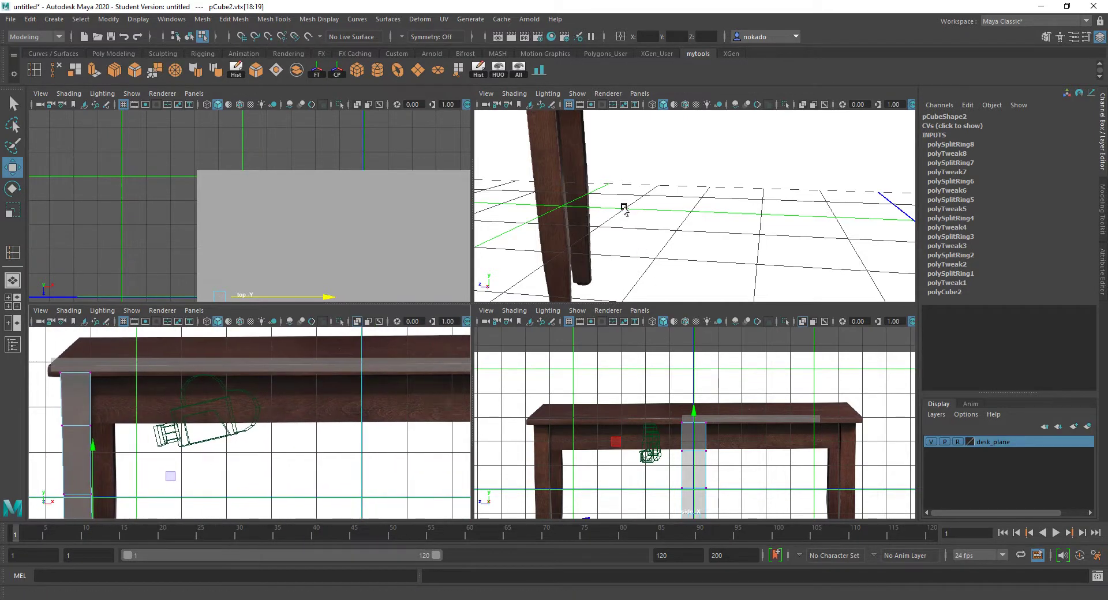
scroll(624, 207, "down", 4)
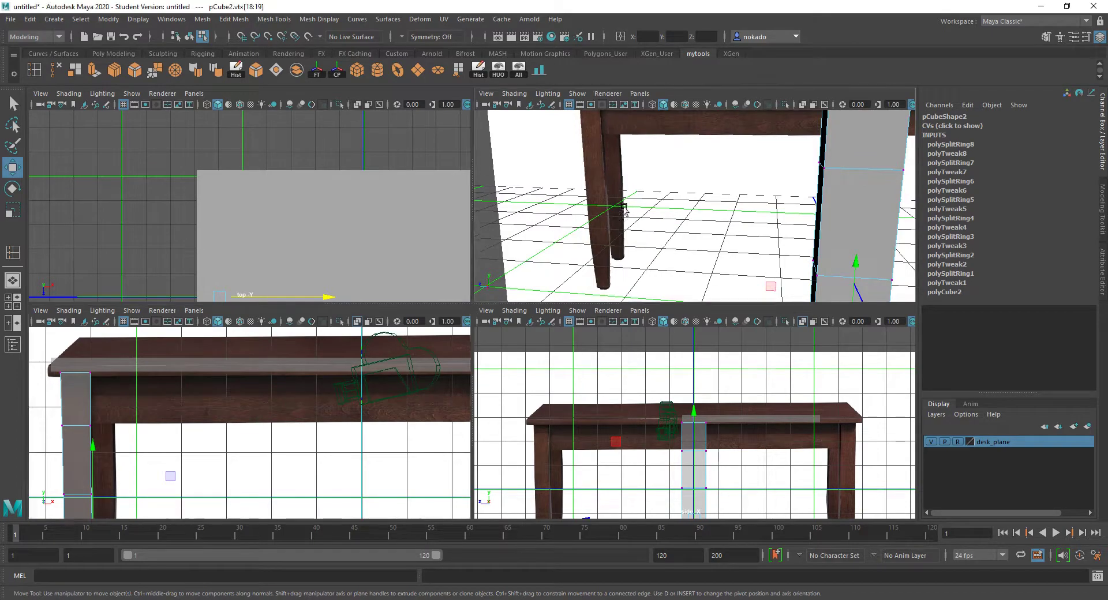
Flatten the horizontal edge just above the foot's bottom edge by scaling it along Y, and dismiss the low-battery notice.
key("space")
left_click_drag(576, 240, 504, 310, "alt")
scroll(503, 239, "up", 3)
scroll(500, 299, "up", 3)
scroll(499, 249, "up", 2)
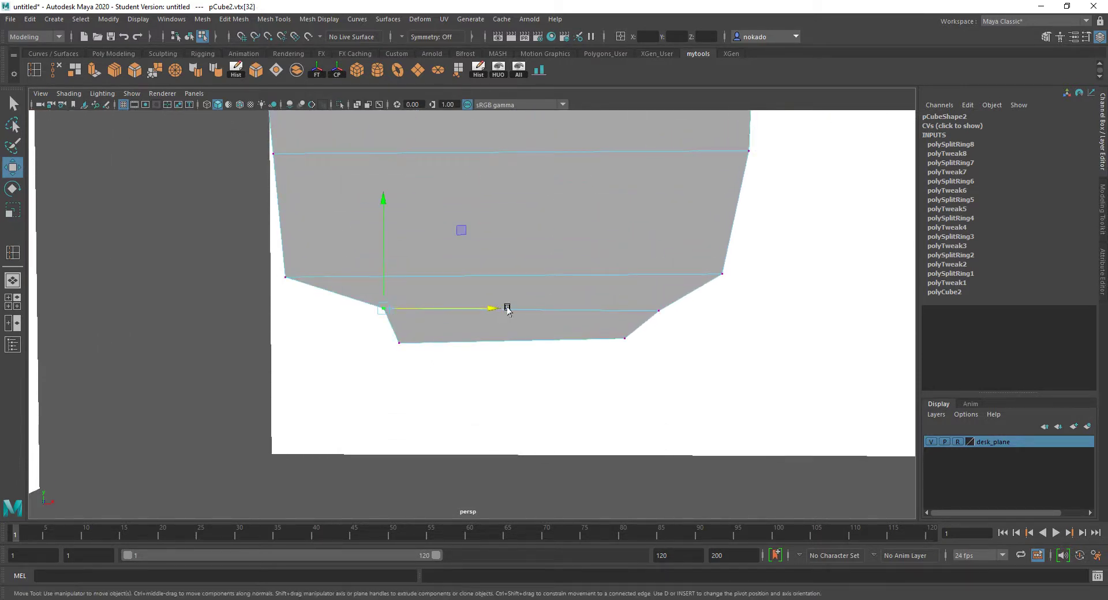
right_click_drag(508, 309, 509, 271)
left_click(520, 302)
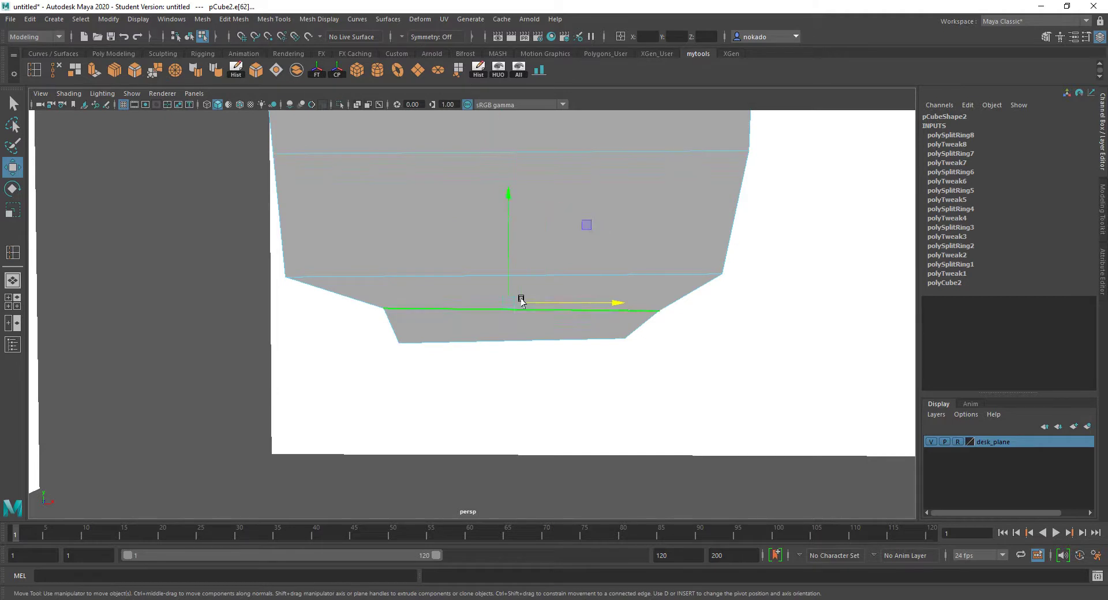
key("r")
left_click_drag(508, 200, 507, 236)
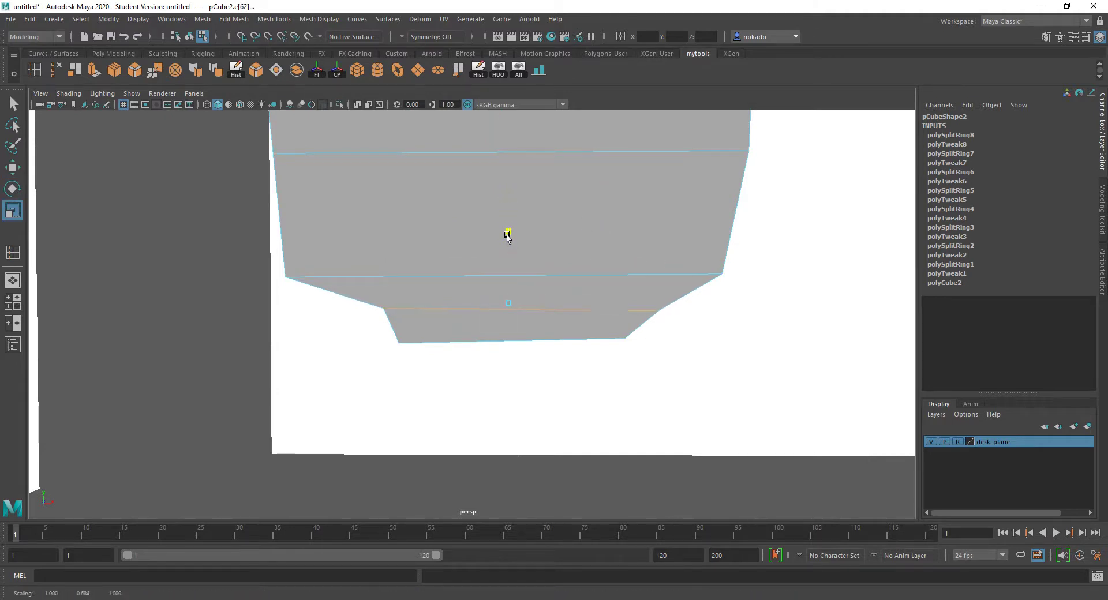
left_click_drag(502, 357, 501, 357)
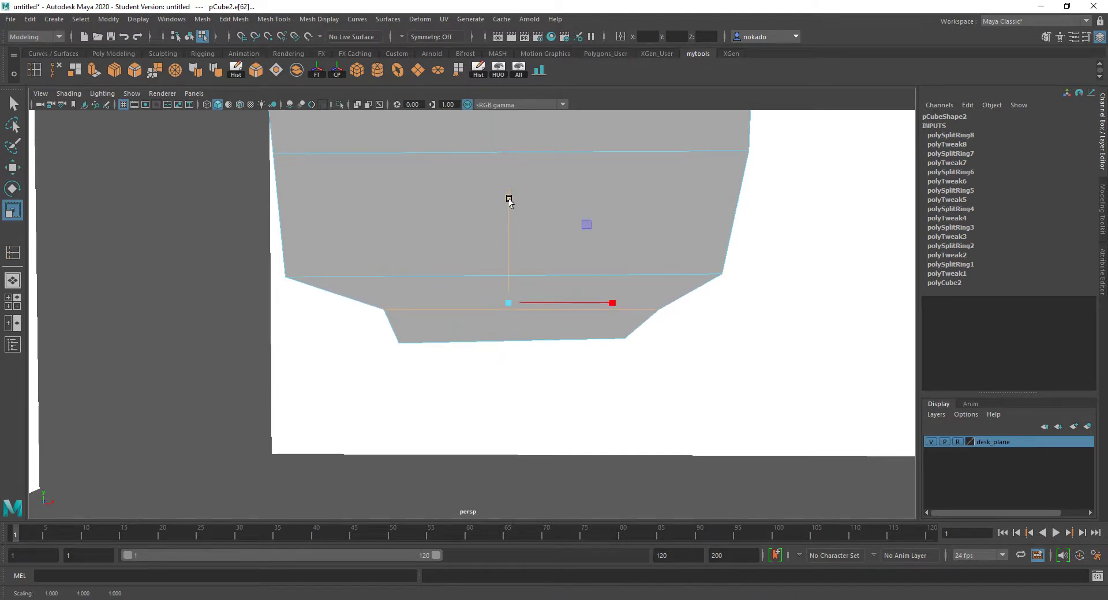
left_click_drag(509, 200, 510, 306)
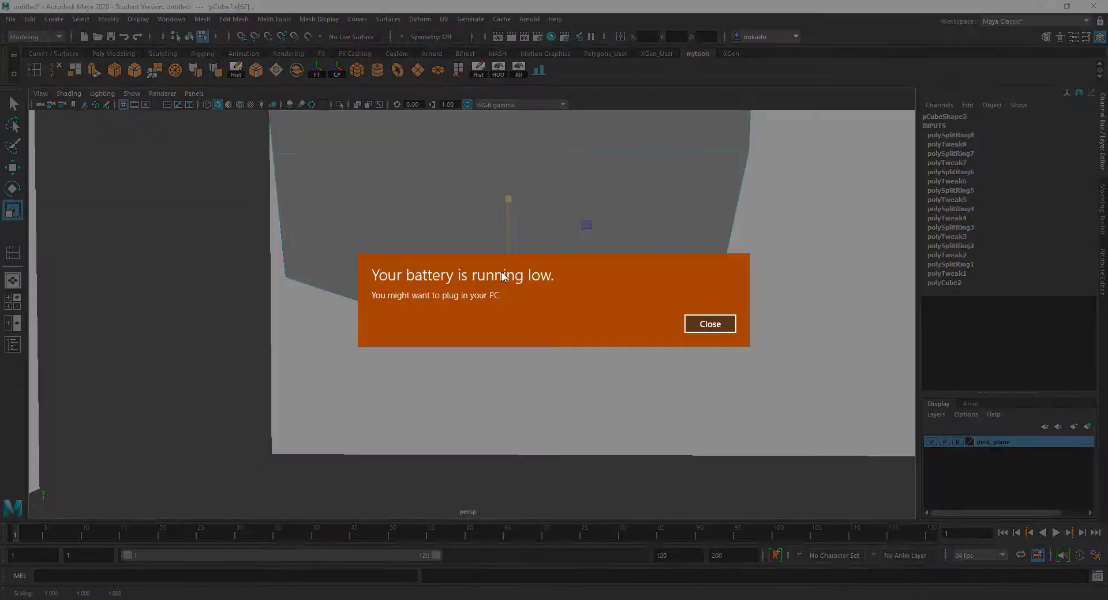
left_click(726, 326)
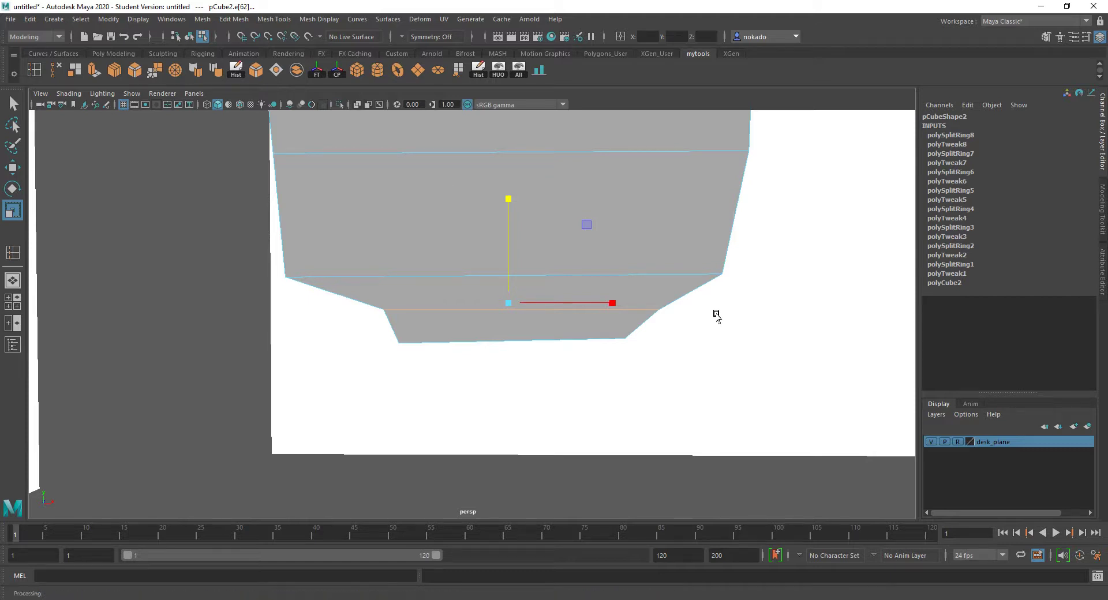
Raise the inner vertex just above the foot's bottom slightly along Y, to about -3.178.
right_click_drag(648, 306, 636, 302)
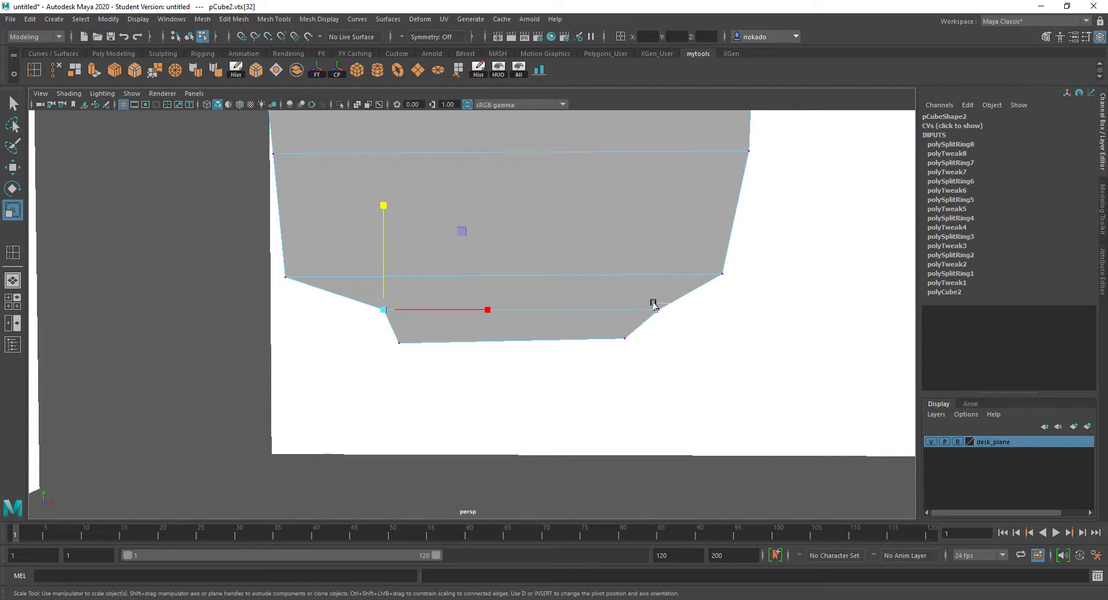
left_click(658, 309)
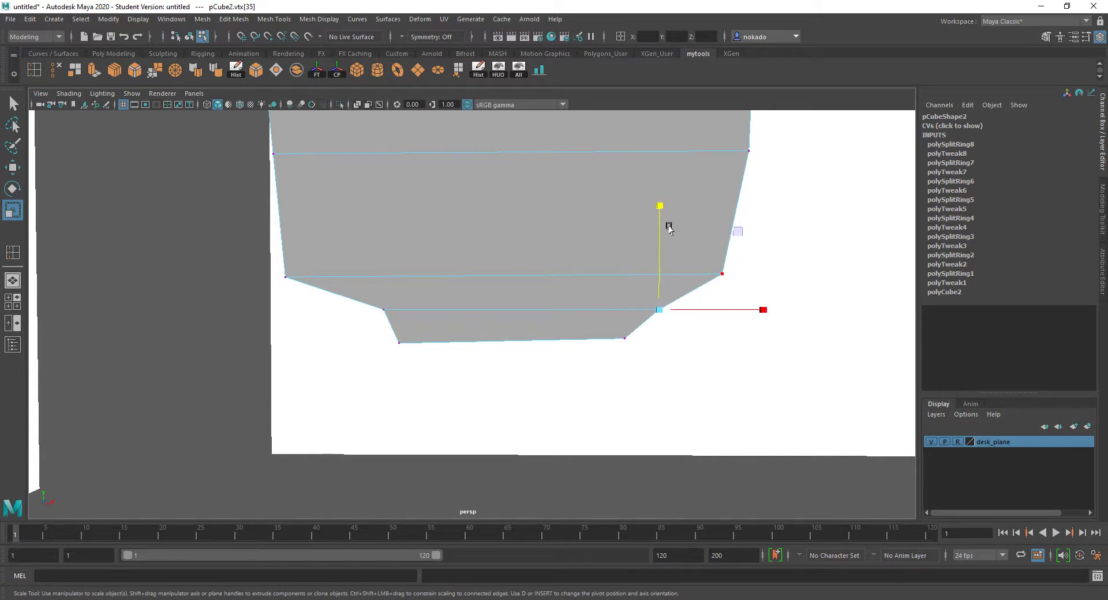
key("w")
left_click_drag(659, 207, 660, 209)
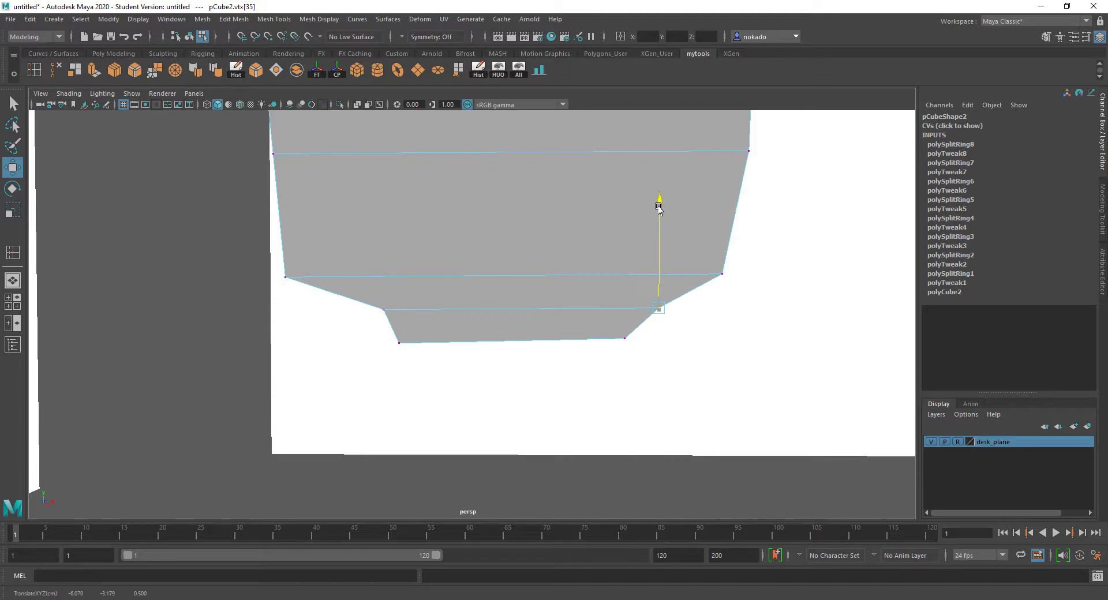
left_click_drag(659, 206, 659, 208)
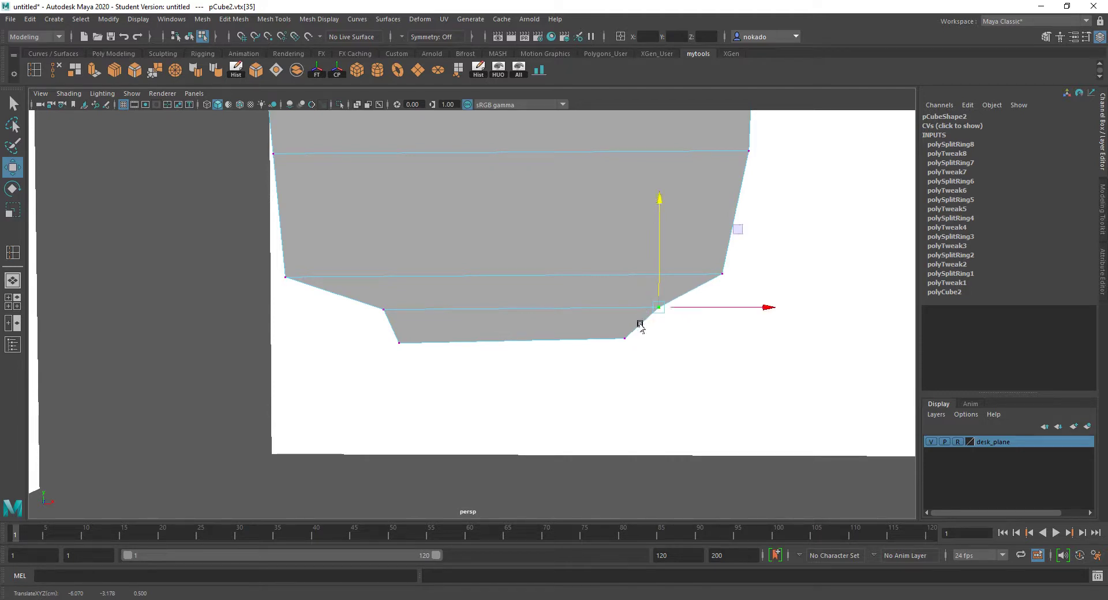
Shift the outer vertex of the foot's bottom edge along X toward the leg's centre, to about -6.215.
left_click(399, 342)
left_click_drag(501, 342, 513, 345)
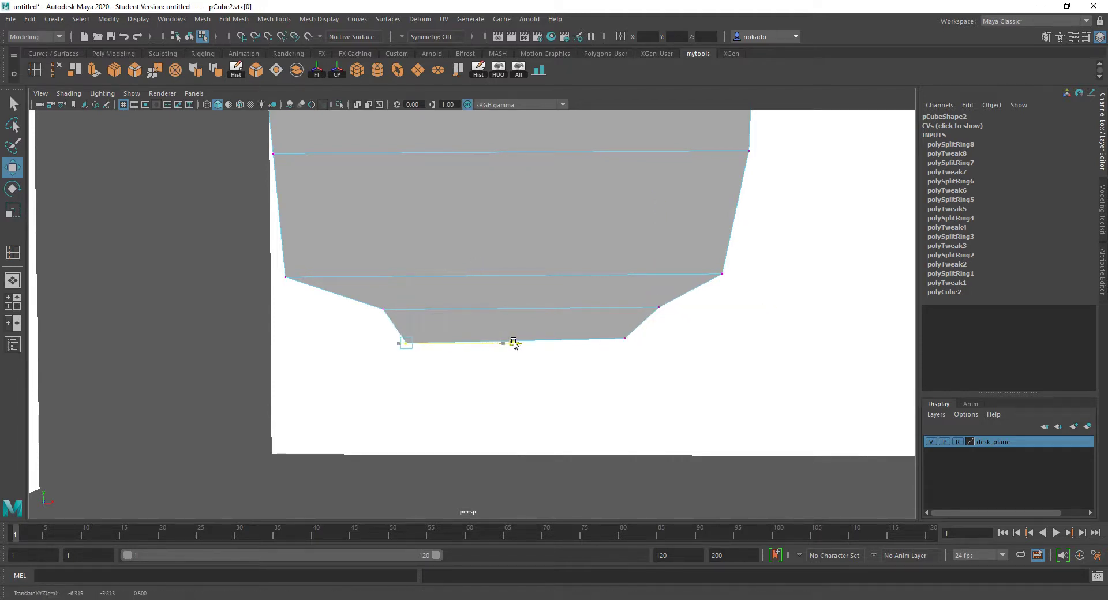
left_click(658, 306)
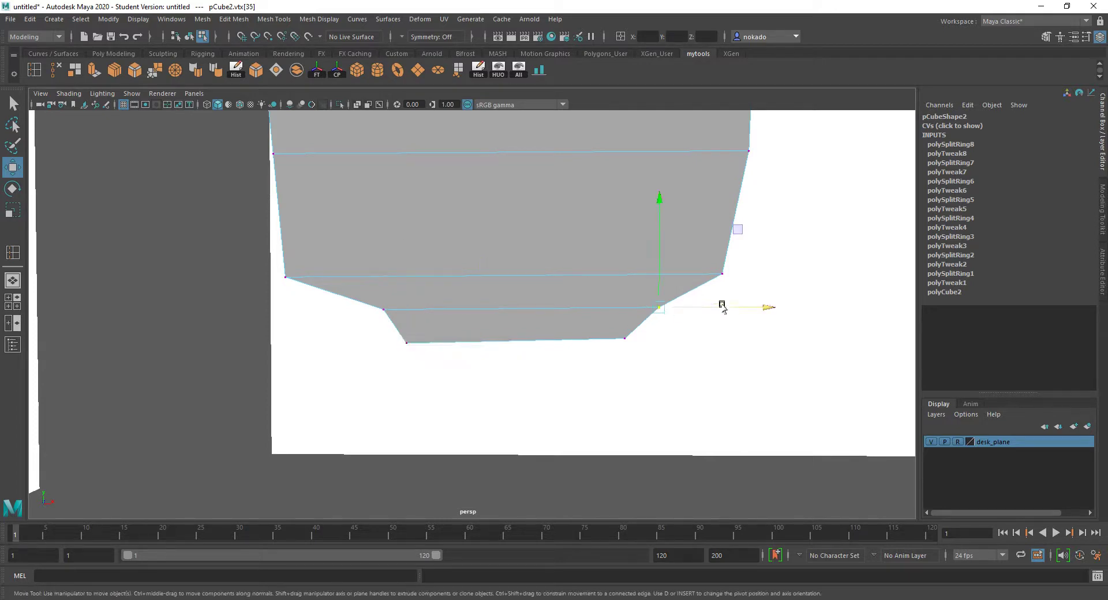
Preview the leg smoothed and examine its rounded foot and its top under the desktop, ending on the unsmoothed display.
left_click_drag(690, 316, 517, 356, "alt")
key("3")
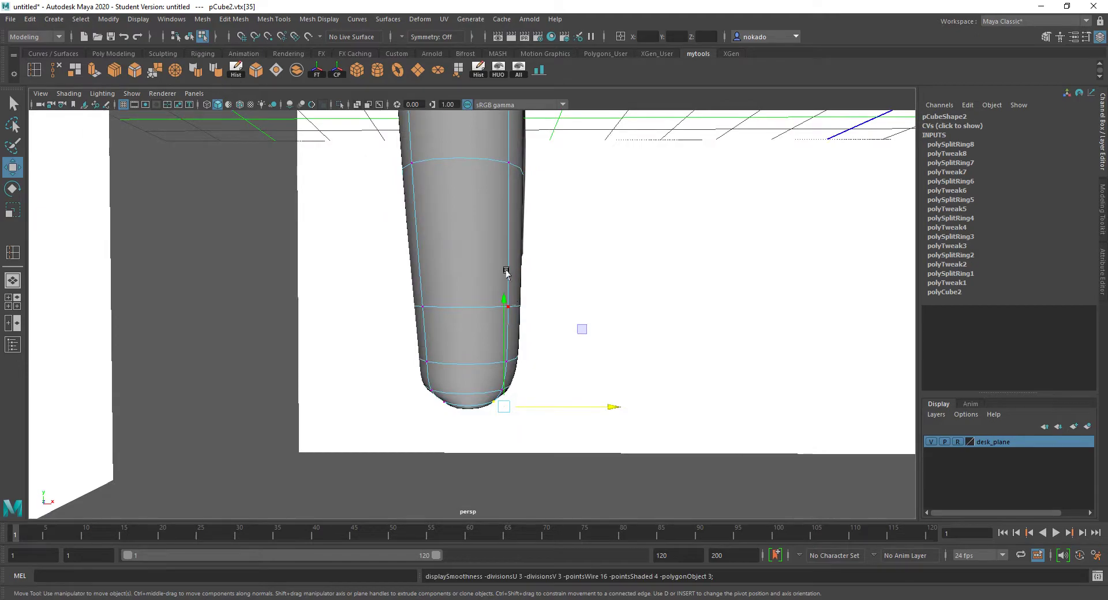
left_click_drag(506, 272, 627, 364, "alt")
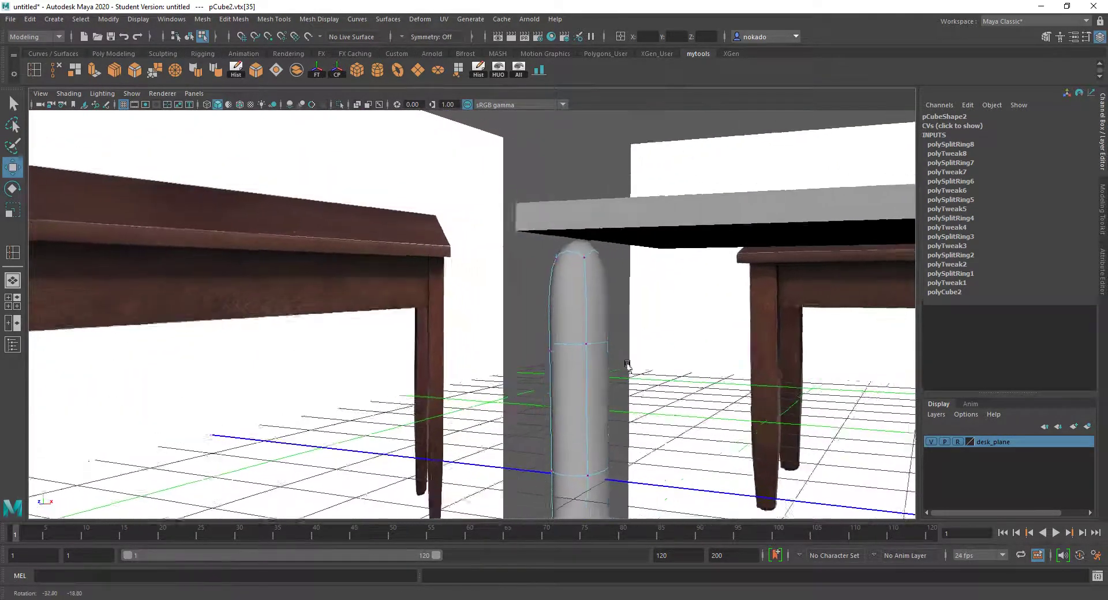
mouse_move(627, 365)
right_mouse_down("alt")
mouse_move(709, 364)
mouse_move(643, 358)
right_mouse_up("alt")
left_click_drag(642, 358, 643, 384, "alt")
right_click_drag(643, 383, 685, 314, "alt")
left_click_drag(684, 313, 649, 304, "alt")
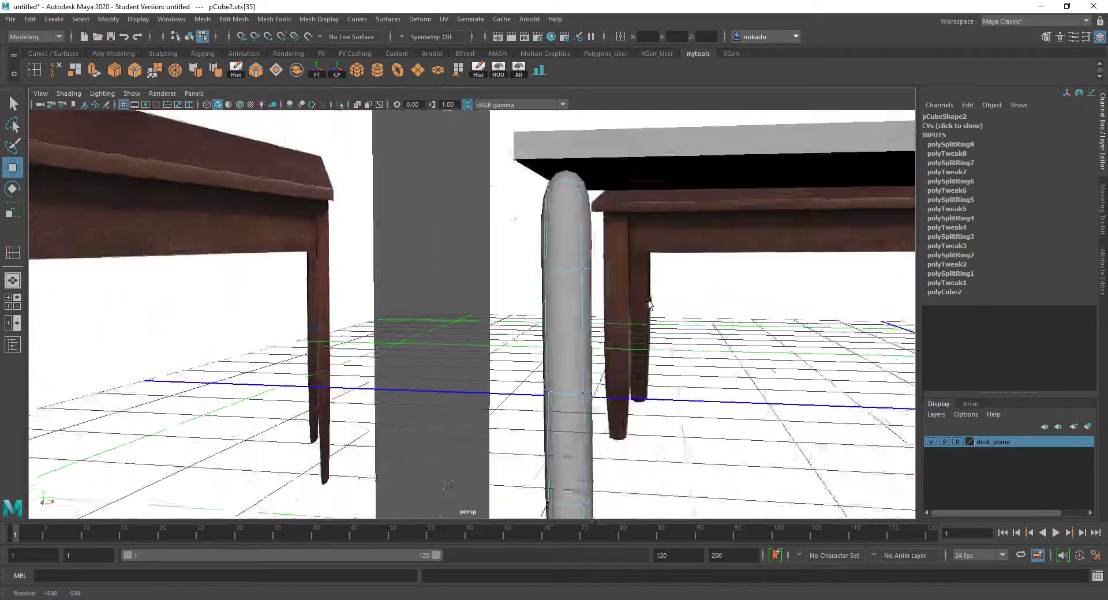
scroll(613, 297, "up", 3)
key("1")
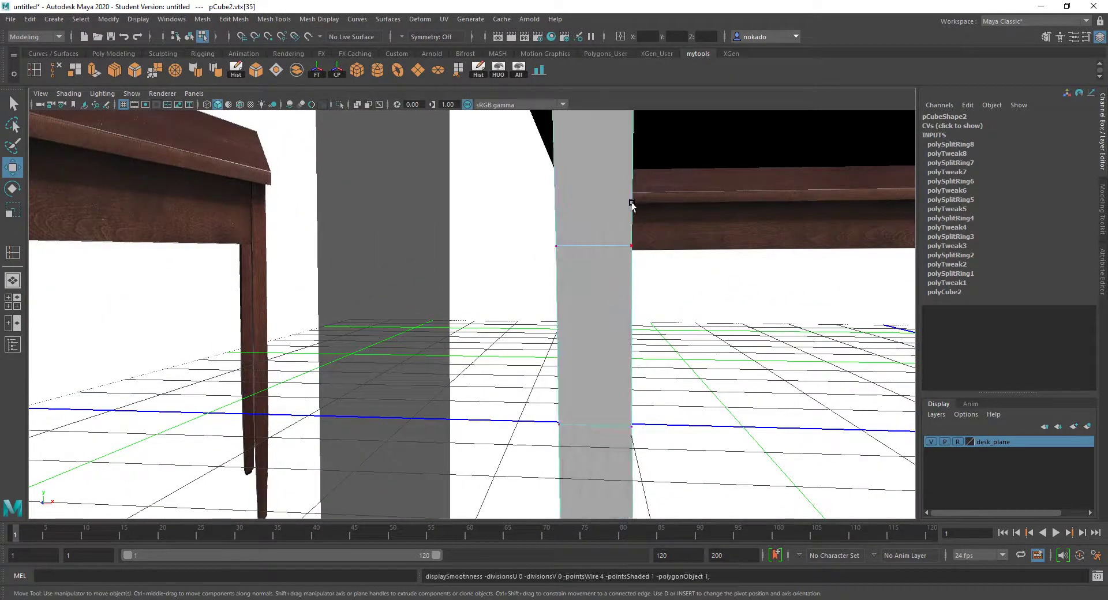
Insert an edge loop around the leg close to its top edge, just under the desktop, checking it in smooth preview.
scroll(613, 288, "down", 3)
left_click_drag(613, 288, 453, 279, "alt")
left_click(35, 68)
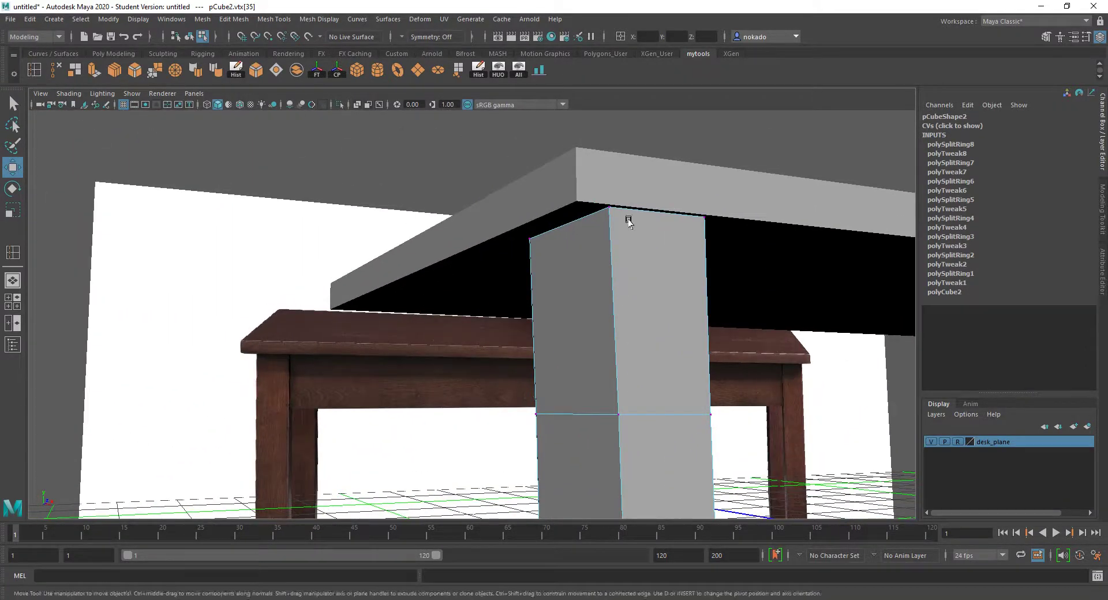
left_click(611, 232)
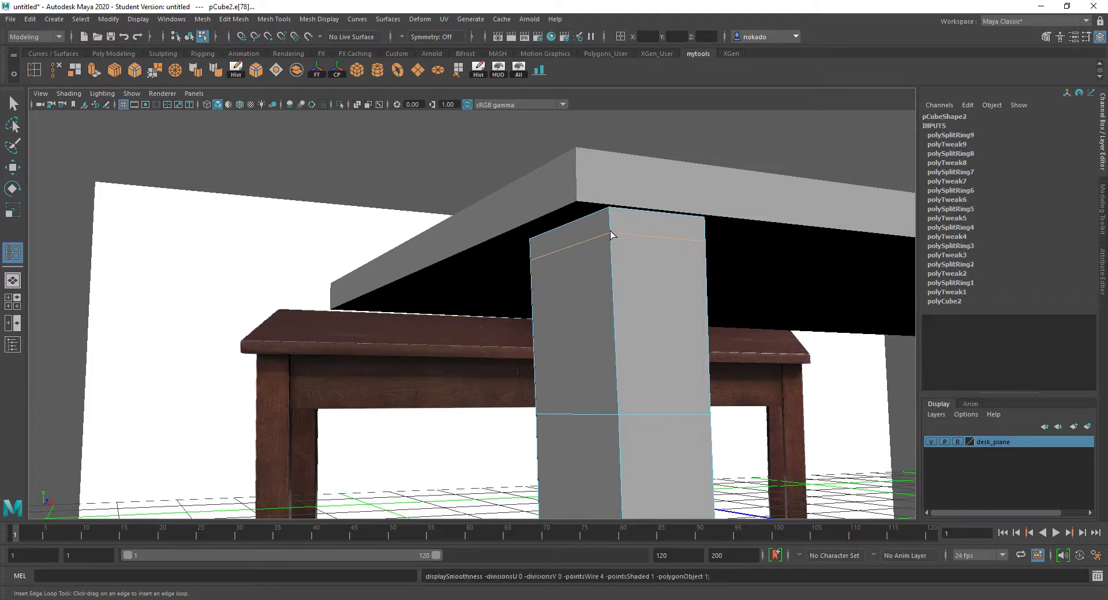
key("3")
key("1")
key("q")
Try deleting the new top edge loop in smooth preview, undo the deletion and return to the unsmoothed display.
key("3")
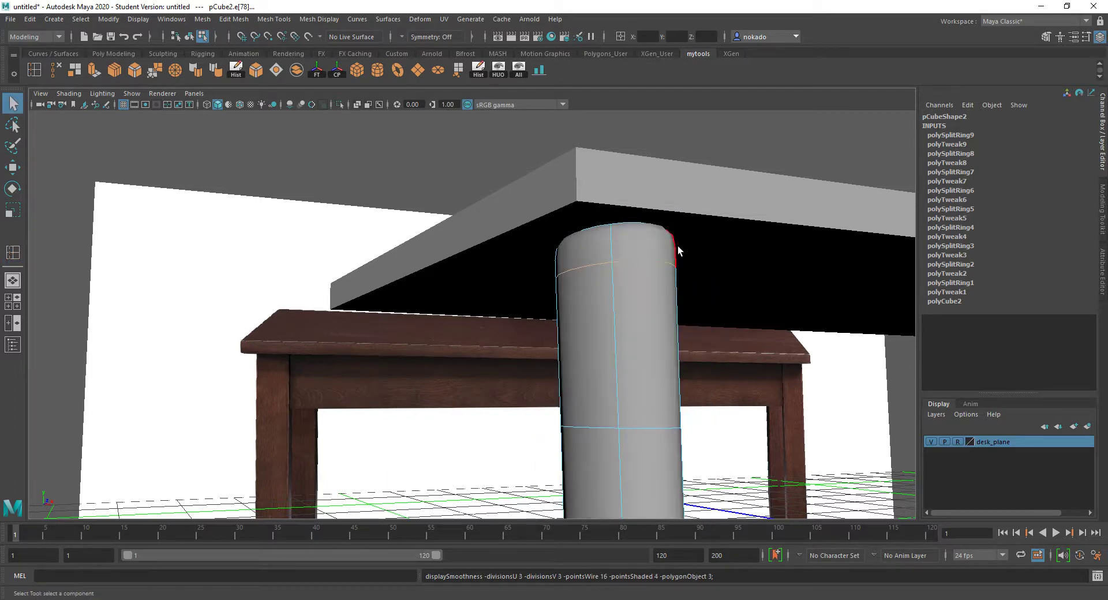
key("Delete")
key("ctrl+z")
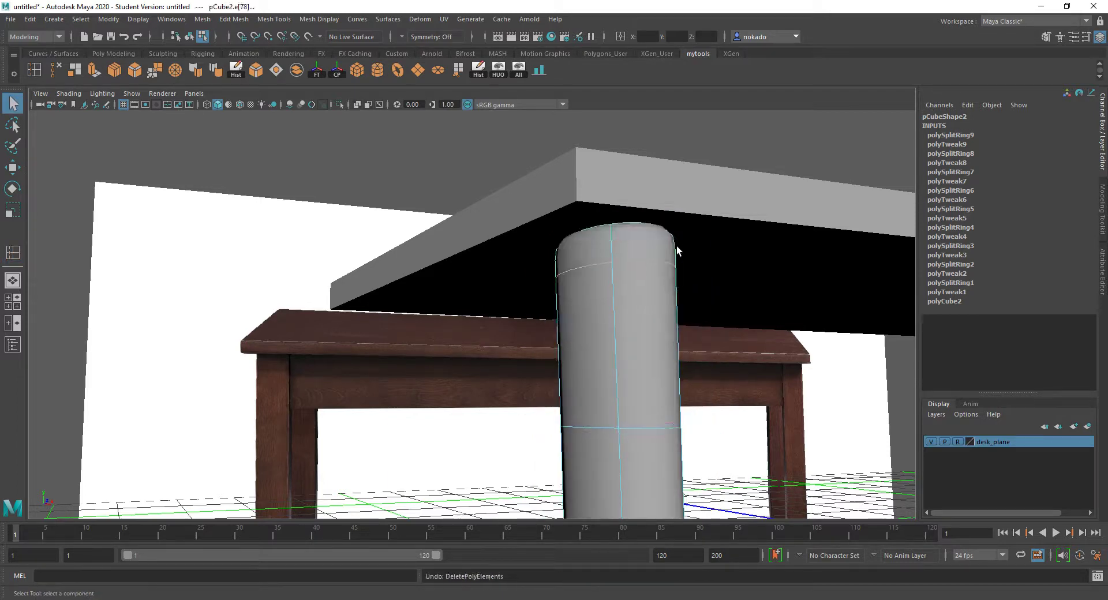
key("1")
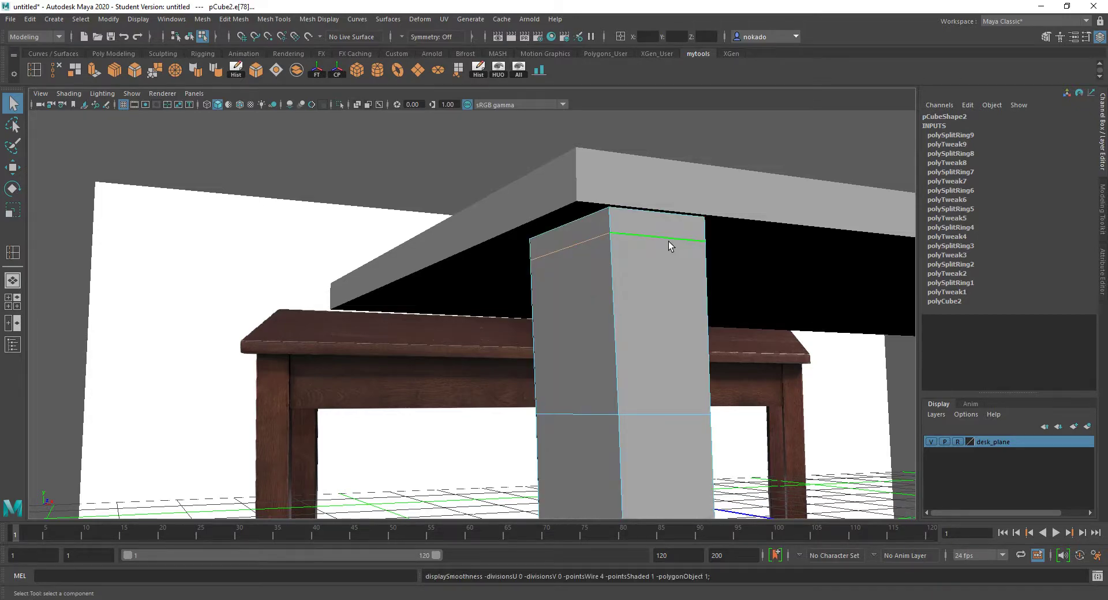
Select the leg as a whole object and narrow it along Z to a scale of about 0.859.
left_click_drag(668, 241, 579, 111, "alt")
middle_click_drag(569, 311, 568, 245, "alt")
left_click_drag(568, 245, 450, 240, "alt")
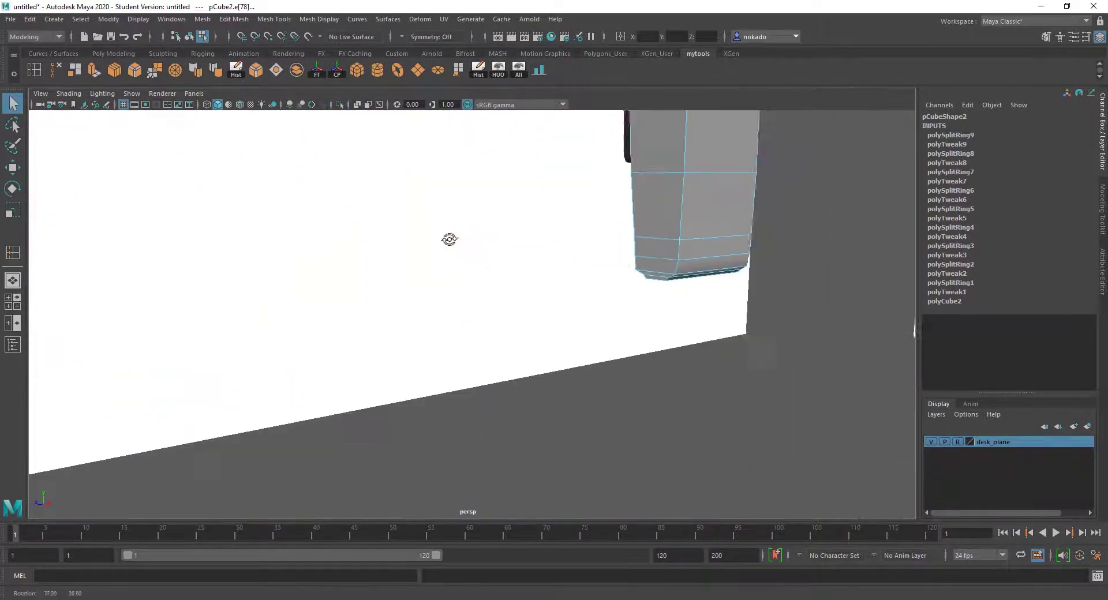
middle_click_drag(615, 189, 573, 313, "alt")
left_click_drag(573, 313, 715, 260, "alt")
right_click(568, 244)
left_click(606, 231)
key("r")
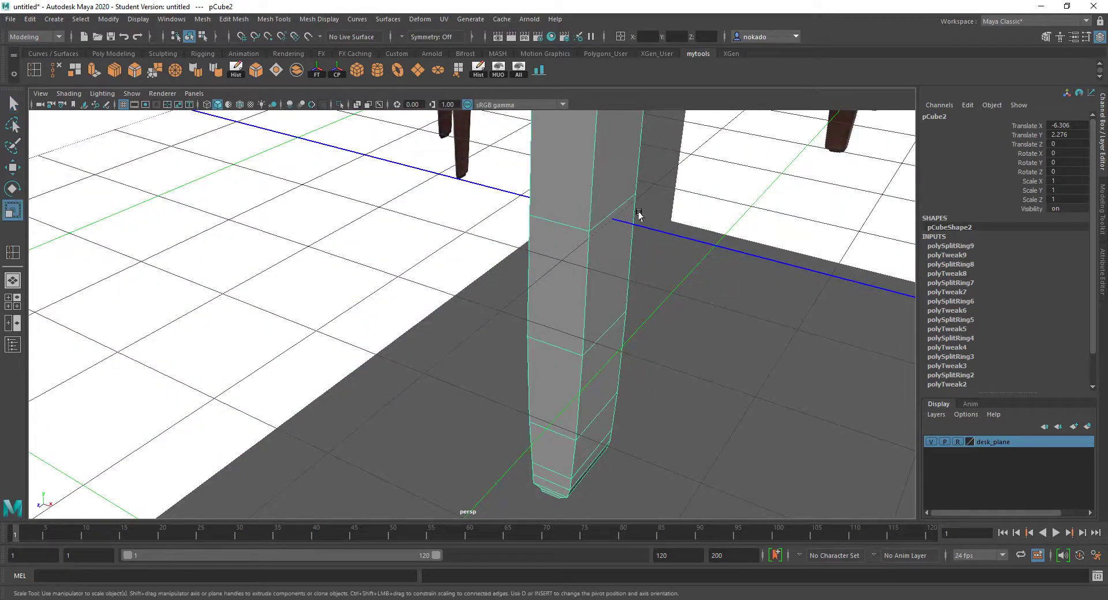
left_click_drag(638, 215, 524, 231, "alt")
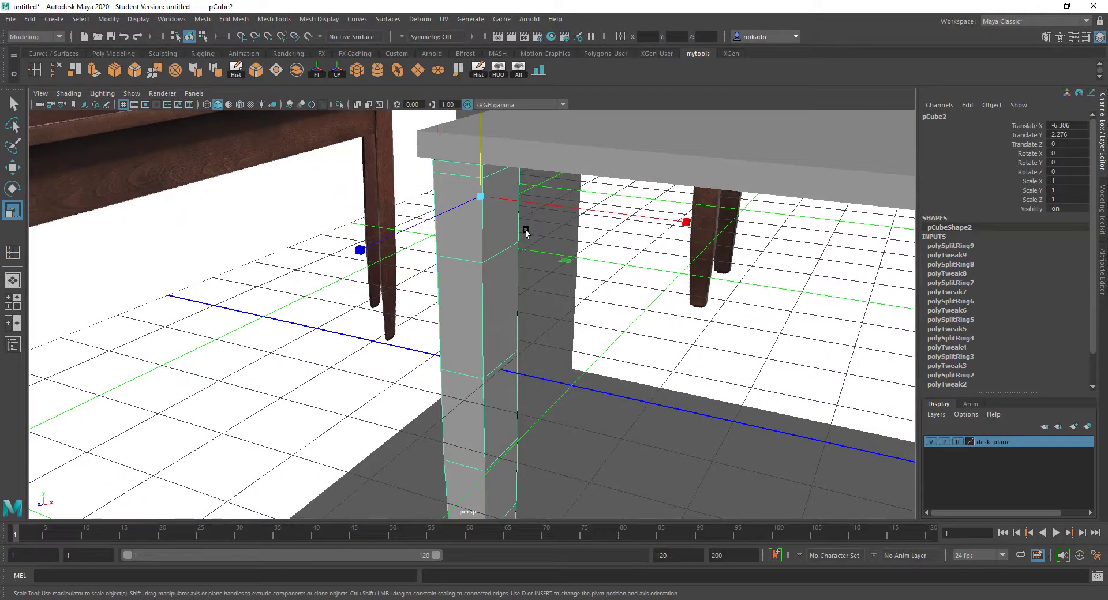
key("minus")
key("minus")
key("minus")
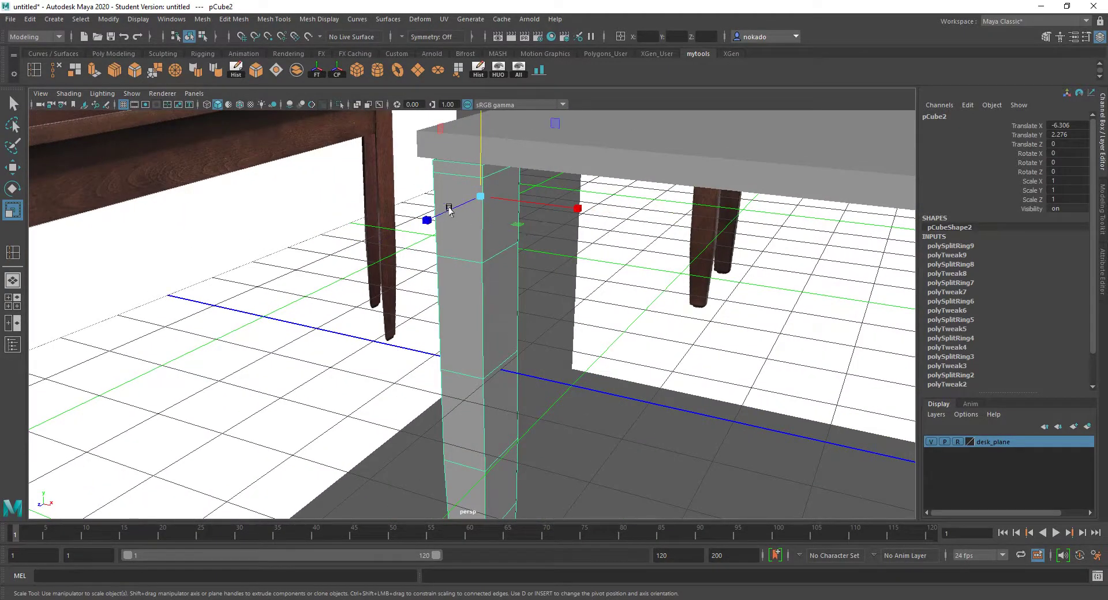
left_click_drag(432, 215, 435, 214)
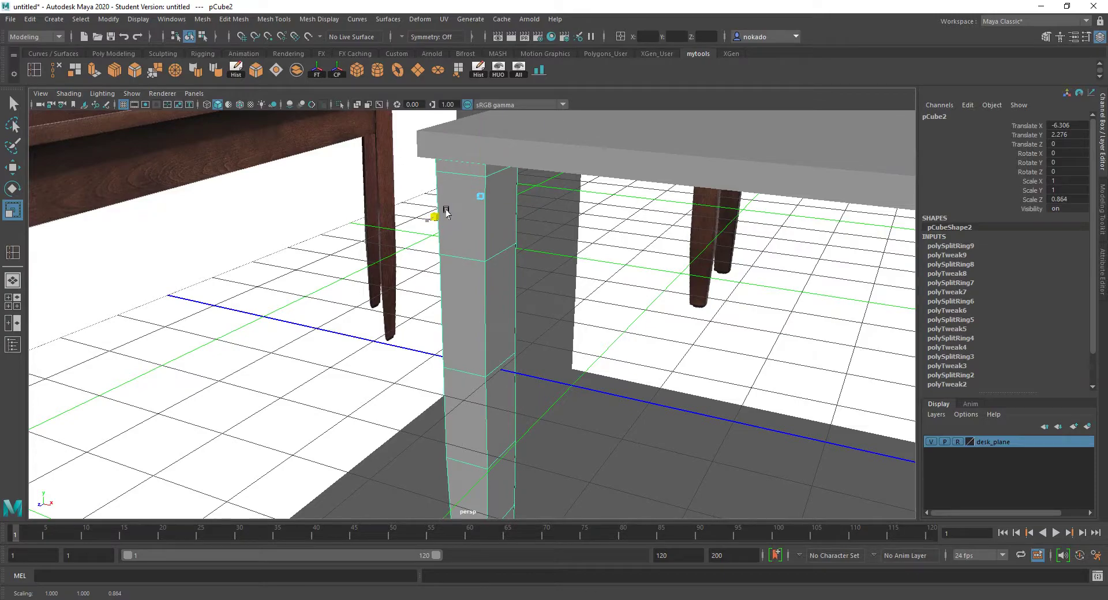
left_click_drag(527, 231, 484, 287, "alt")
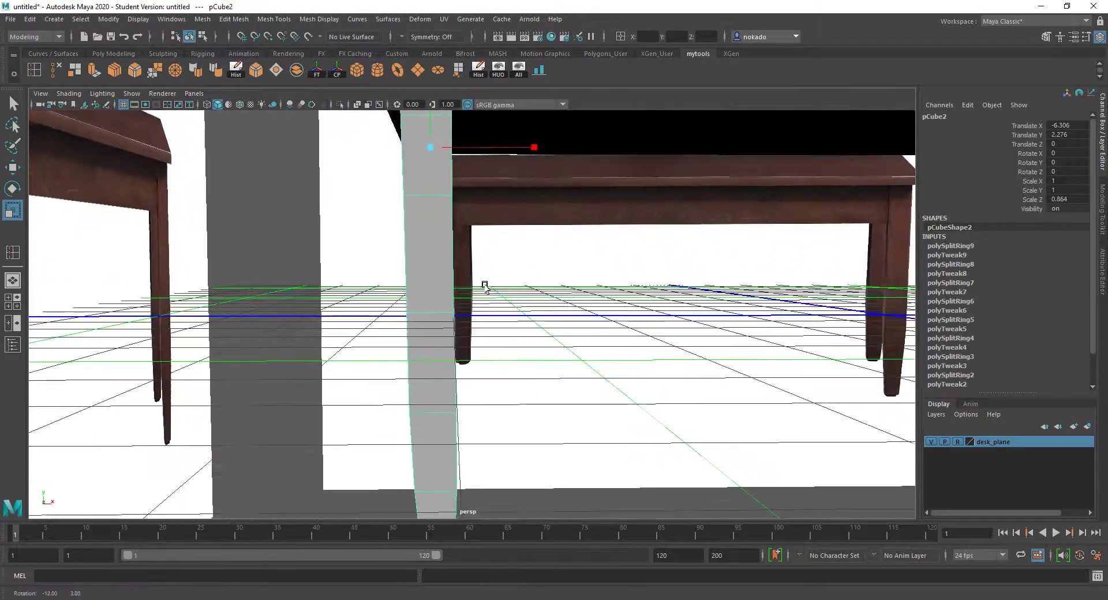
right_click_drag(484, 287, 484, 292, "alt")
left_click_drag(484, 291, 495, 215, "alt")
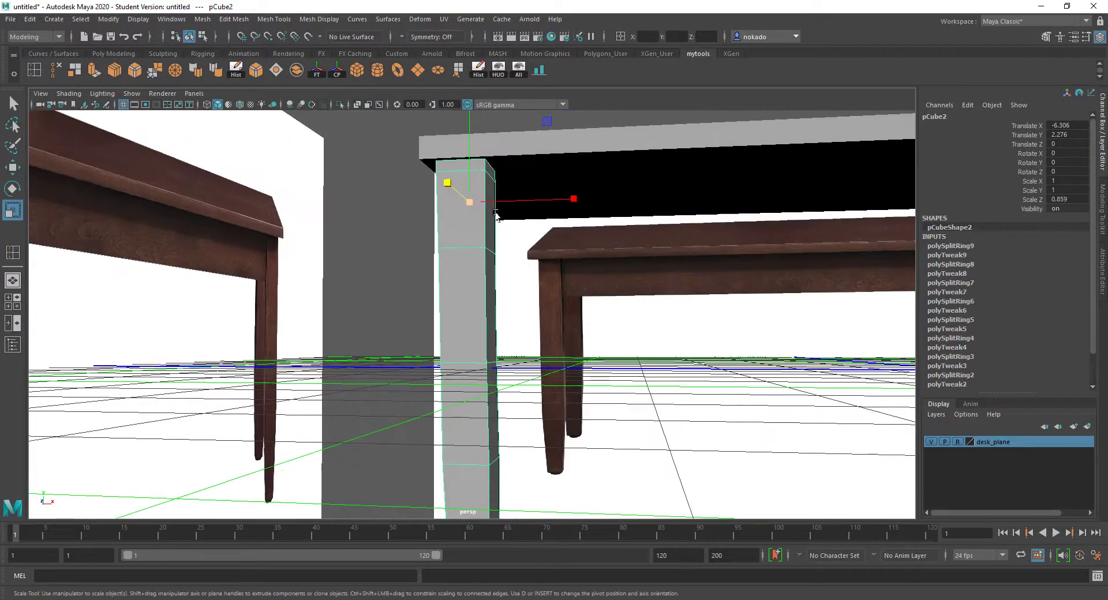
Raise the leg along Y to about 2.29 in the front view so its top meets the desktop's underside.
key("space")
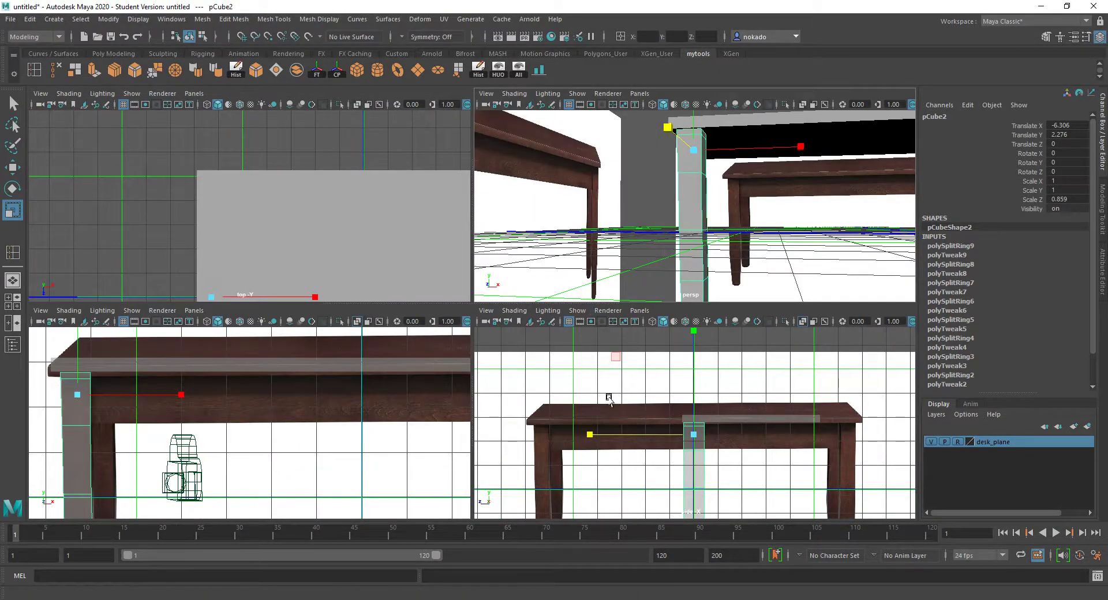
scroll(193, 381, "up", 2)
middle_click_drag(192, 382, 261, 407, "alt")
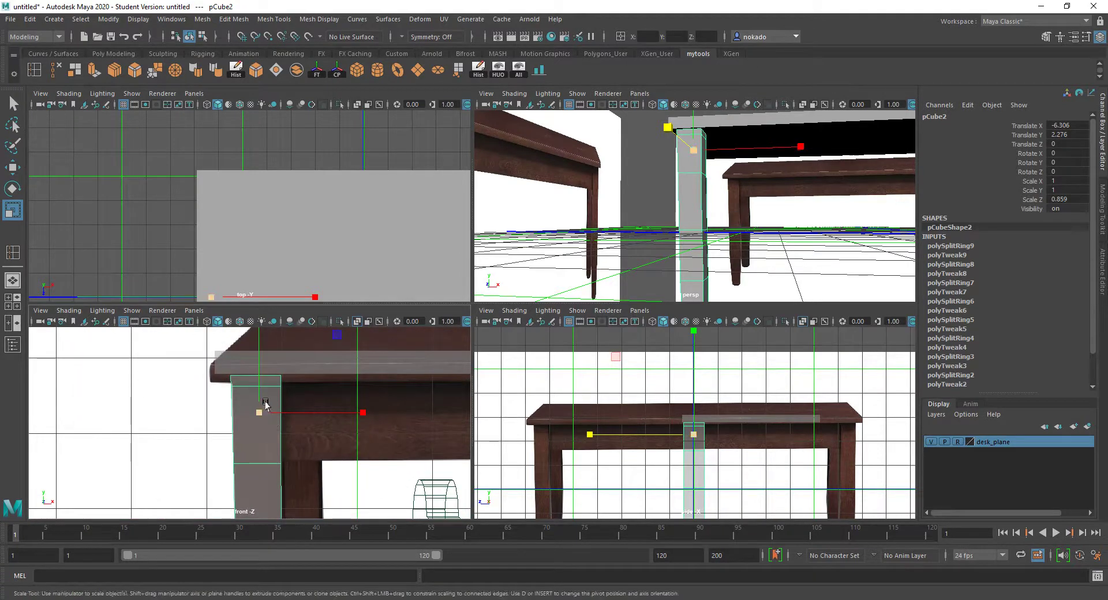
right_click(260, 408)
left_click(324, 277)
key("space")
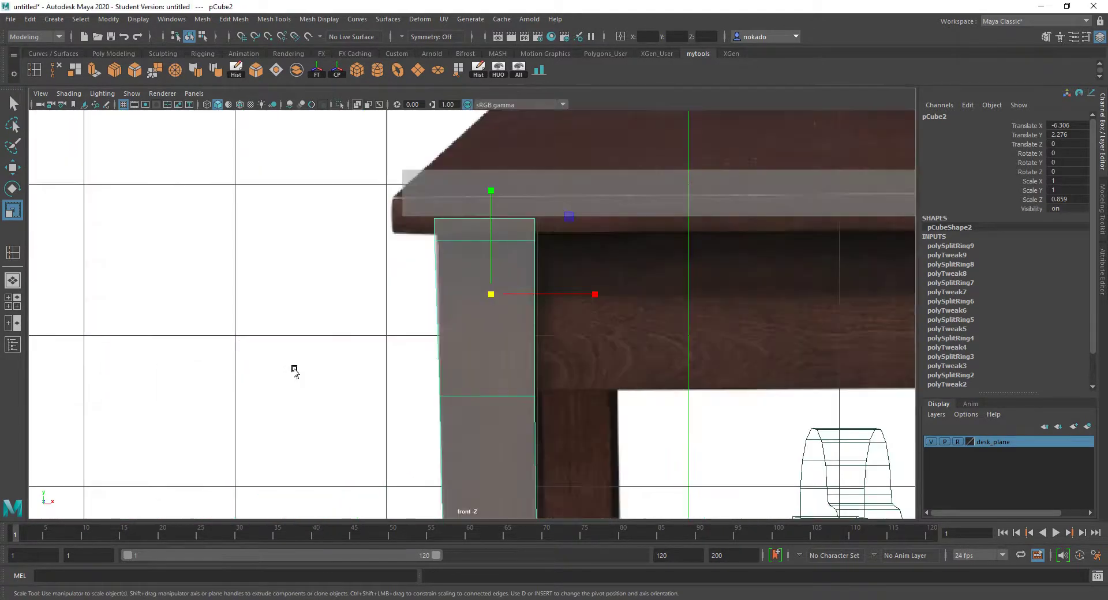
right_click_drag(292, 371, 406, 297, "alt")
scroll(406, 297, "down", 3)
key("w")
scroll(478, 169, "up", 5)
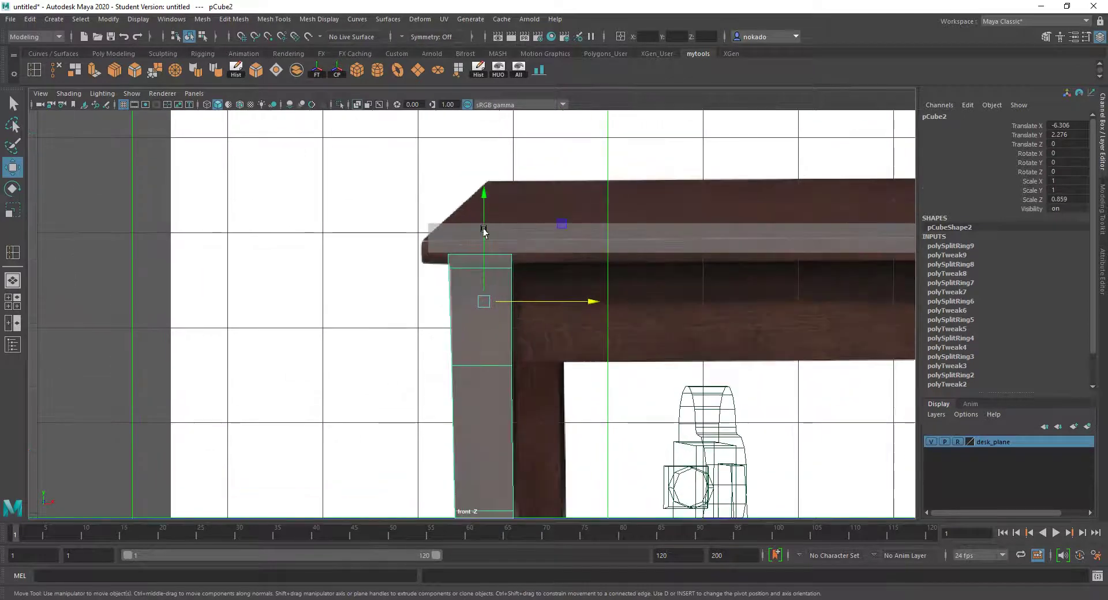
left_click_drag(486, 188, 485, 186)
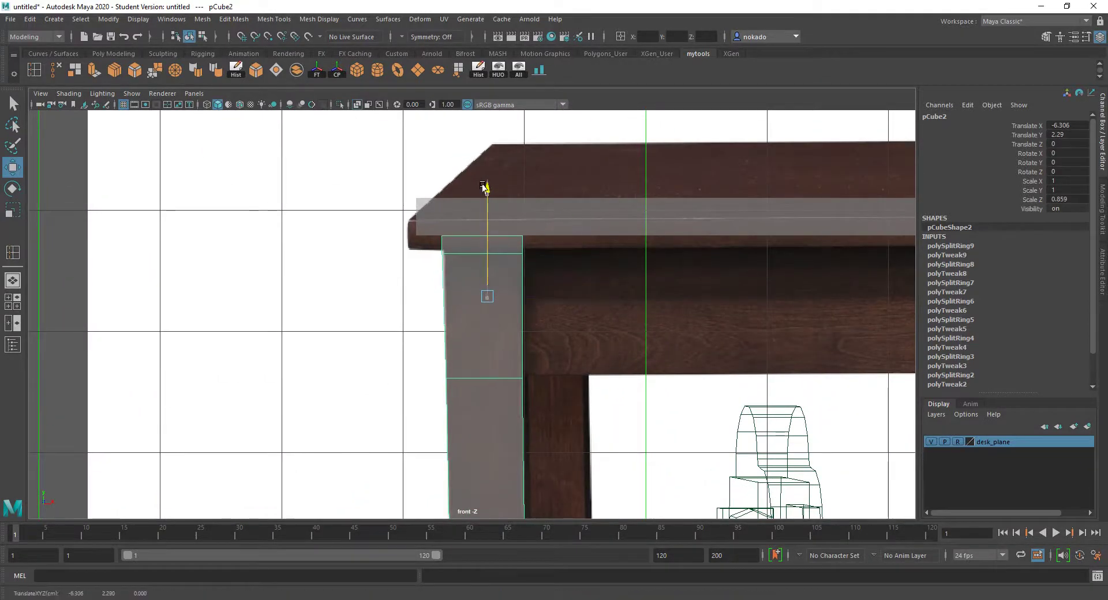
Compare the whole leg with the reference in the front view, briefly shifting it aside along X and undoing the shift.
scroll(495, 230, "down", 4)
scroll(503, 278, "up", 4)
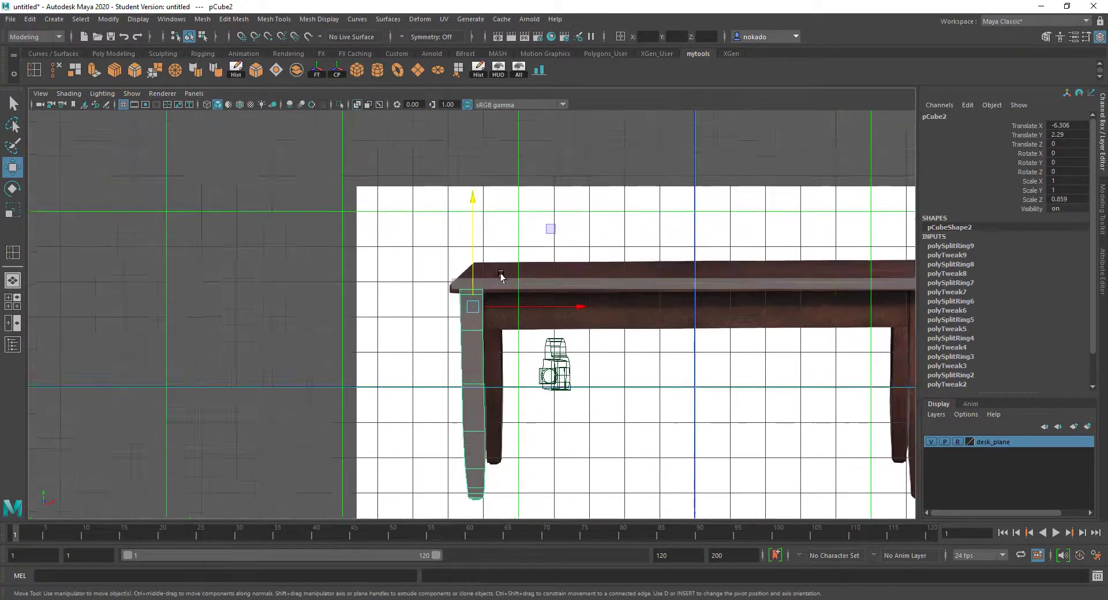
middle_click_drag(497, 308, 498, 96, "alt")
scroll(490, 239, "up", 1)
middle_click_drag(495, 197, 556, 309, "alt")
scroll(487, 295, "up", 8)
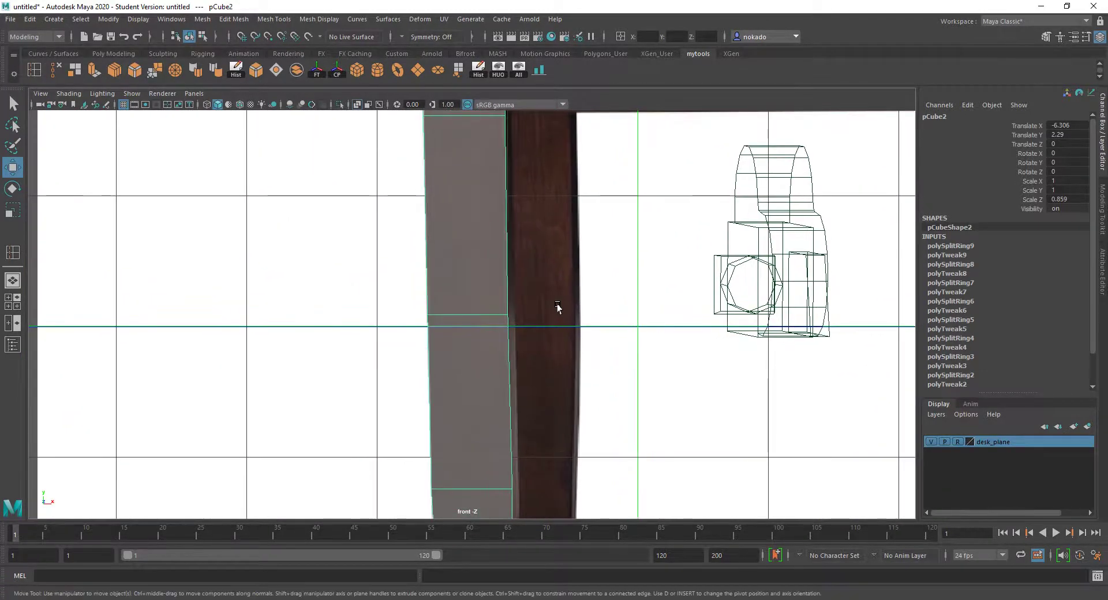
scroll(556, 309, "down", 5)
scroll(557, 306, "up", 2)
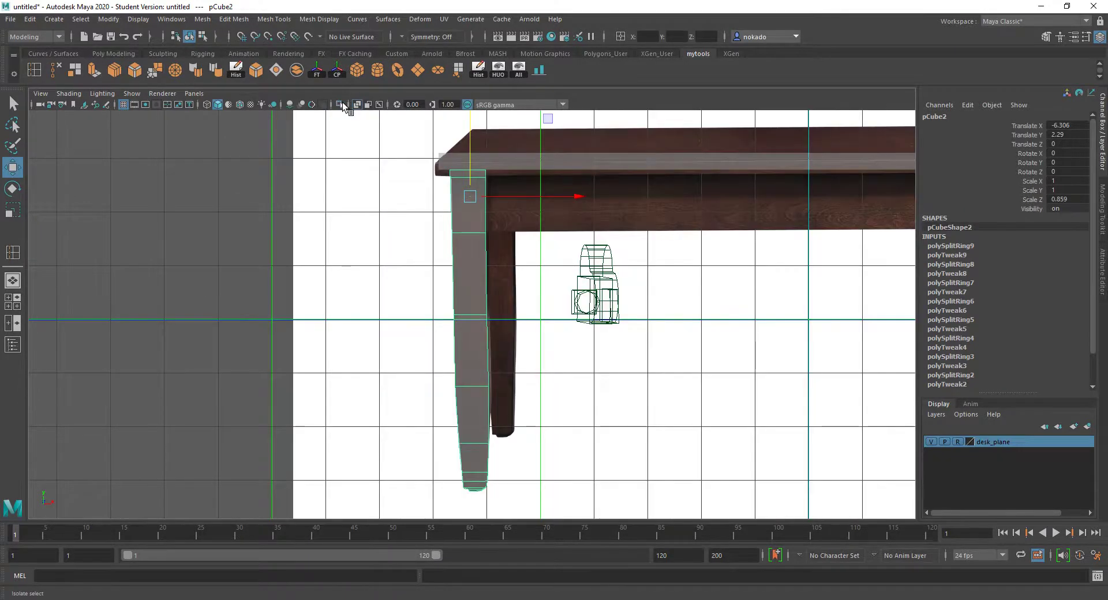
left_click_drag(530, 198, 474, 198)
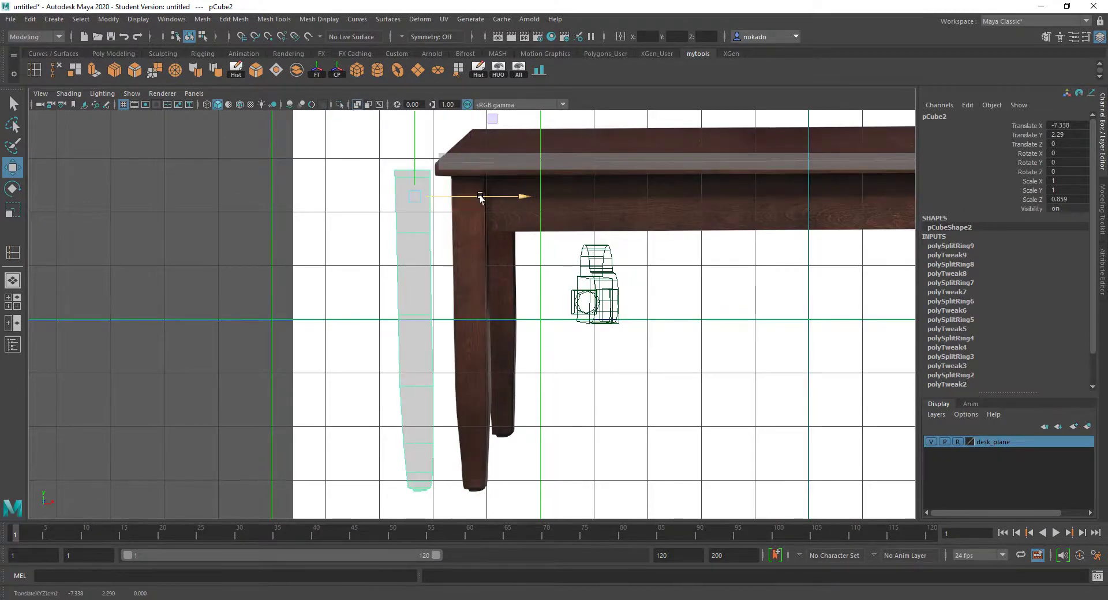
key("ctrl+z")
Switch the leg to vertex editing and align the inner-side vertices of its lower edge loops with the reference outline along X.
right_click_drag(479, 198, 480, 217, "alt")
right_click_drag(480, 216, 484, 227, "alt")
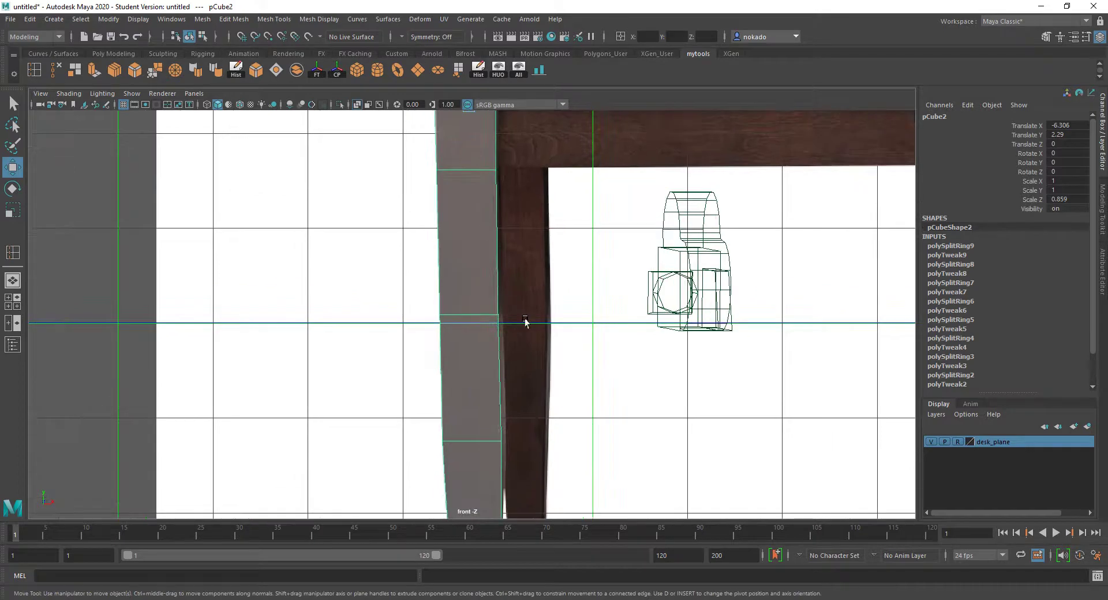
middle_click_drag(522, 318, 523, 208, "alt")
right_click_drag(523, 207, 460, 293, "alt")
left_click_drag(494, 307, 573, 325)
left_click_drag(517, 471, 484, 450)
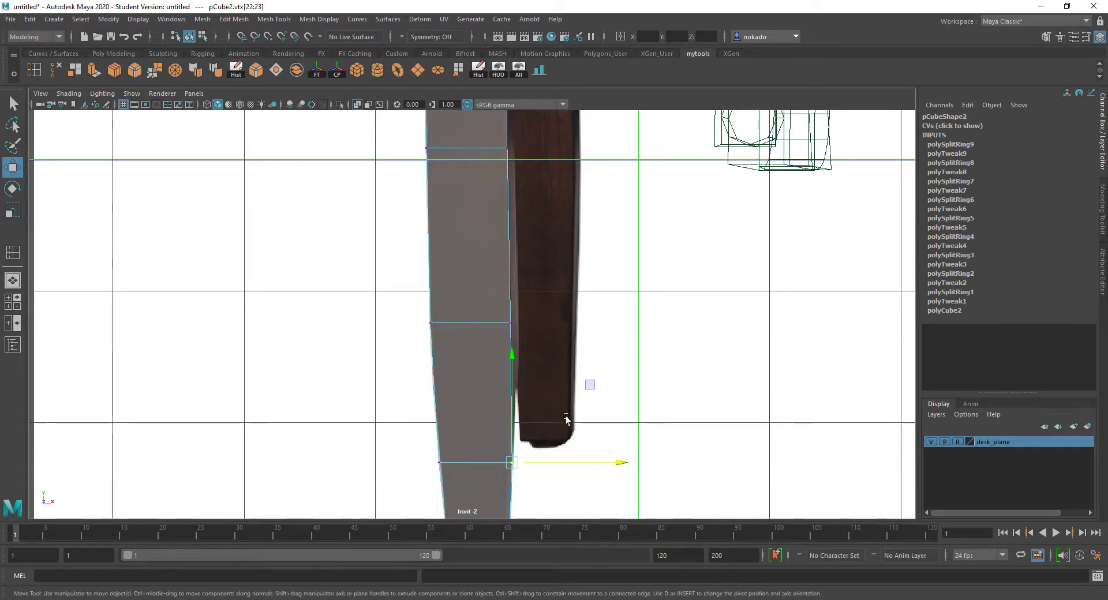
Try nudging the inner-side vertices of the lower leg loop along X, check the profile against the reference, and undo the nudge.
middle_click_drag(569, 401, 571, 277, "alt")
scroll(584, 307, "up", 3)
scroll(587, 312, "up", 1)
mouse_move(618, 349)
left_mouse_down()
mouse_move(633, 354)
mouse_move(624, 357)
left_mouse_up()
middle_click_drag(583, 282, 542, 347, "alt")
middle_click_drag(525, 235, 496, 414, "alt")
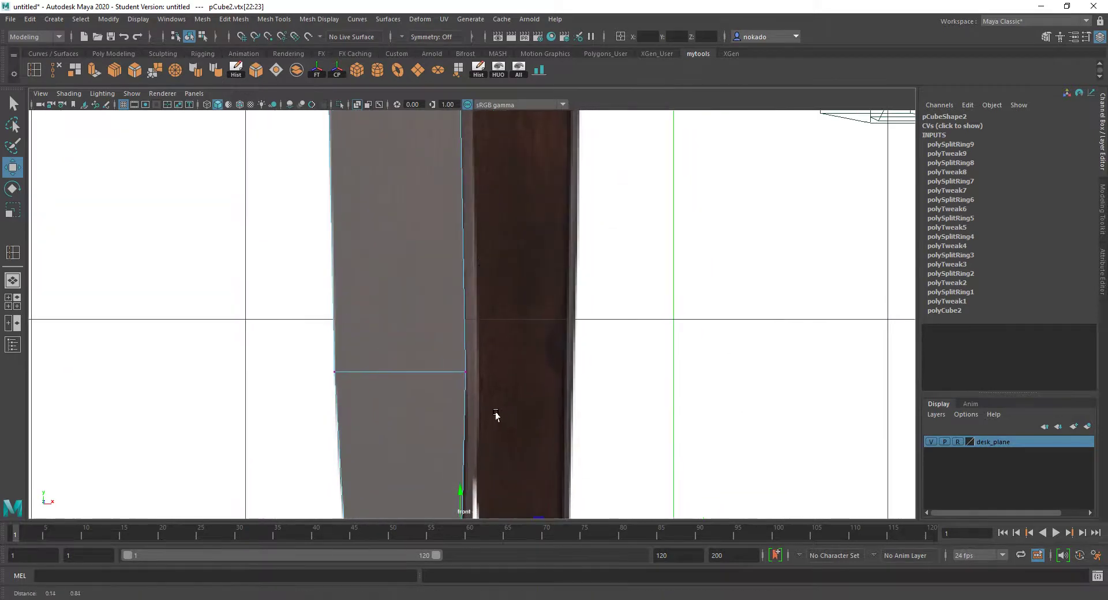
middle_click_drag(482, 278, 499, 148, "alt")
middle_click_drag(520, 244, 511, 309, "alt")
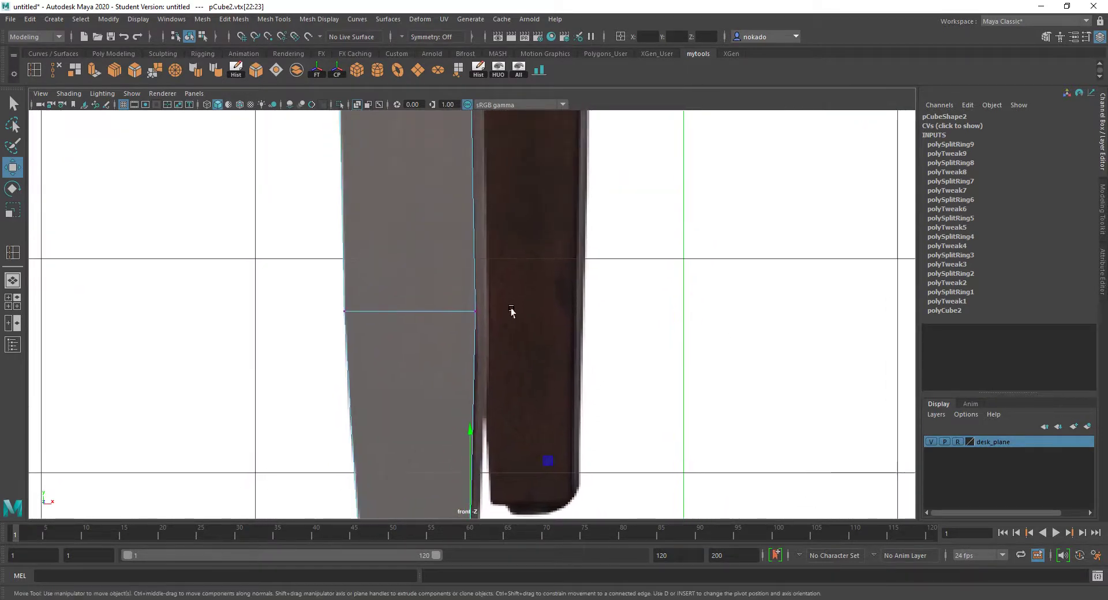
scroll(511, 312, "down", 8)
scroll(512, 296, "up", 5)
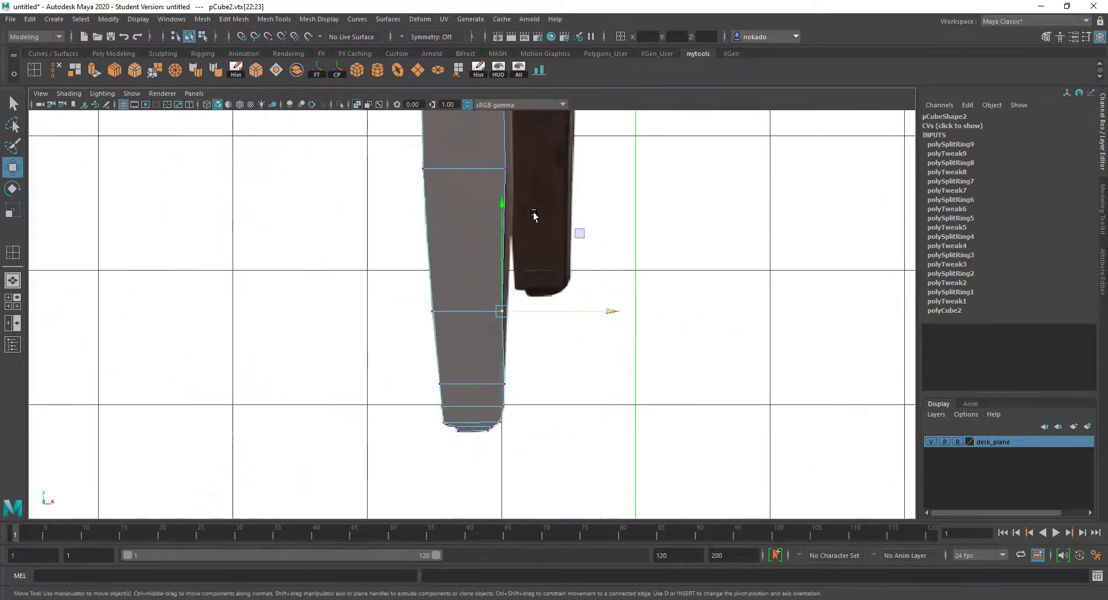
scroll(537, 220, "up", 1)
key("ctrl+z")
Adjust the inner-side vertices of the two middle leg loops along X to follow the reference leg's edge.
middle_click_drag(541, 198, 509, 331, "alt")
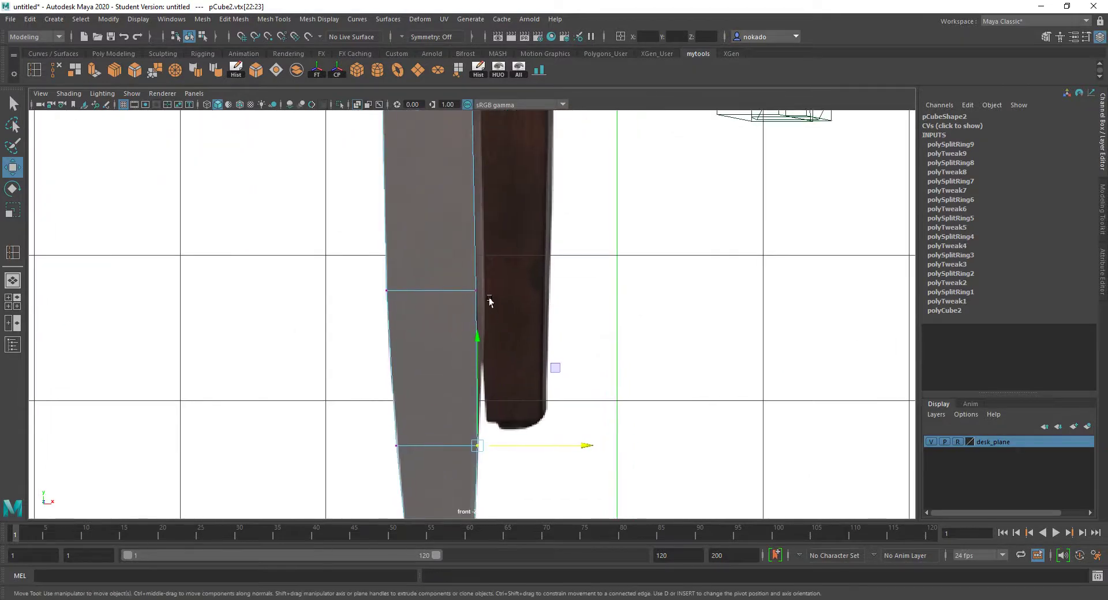
left_click_drag(461, 275, 478, 294)
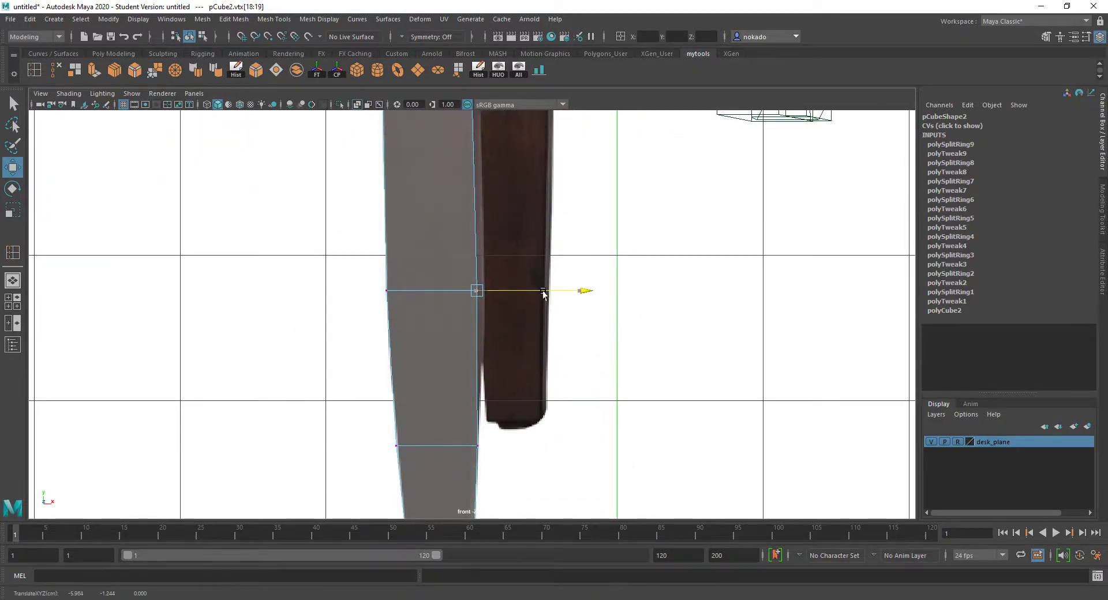
middle_click_drag(520, 250, 529, 436, "alt")
left_click_drag(470, 262, 488, 297)
middle_click_drag(516, 255, 499, 345, "alt")
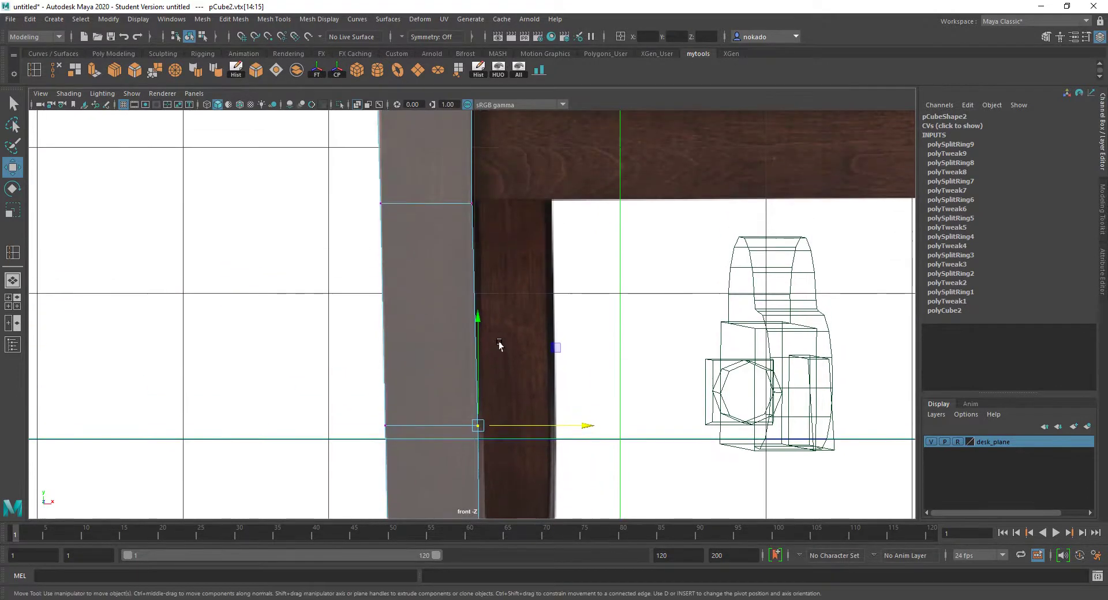
Align the leg's inner-side vertices near the apron with the reference along X, continuing with the loop just under the desktop.
left_click_drag(459, 193, 512, 204)
middle_click_drag(511, 203, 510, 306, "alt")
left_click(469, 160)
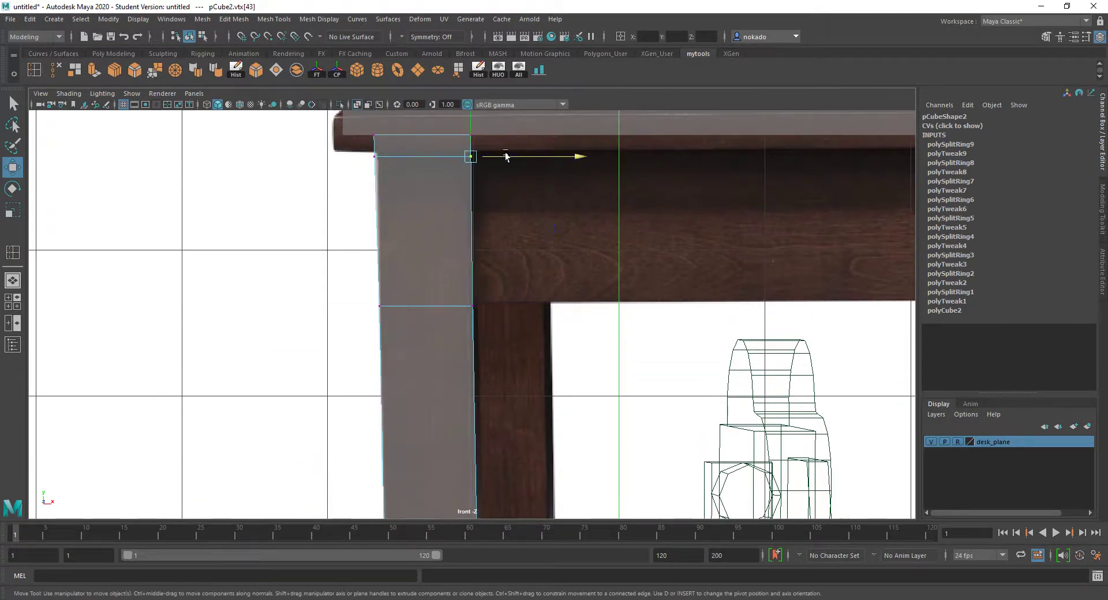
Adjust the inner and outer vertex pairs at the top of the table leg horizontally to match the reference image.
left_click(471, 136)
key("q")
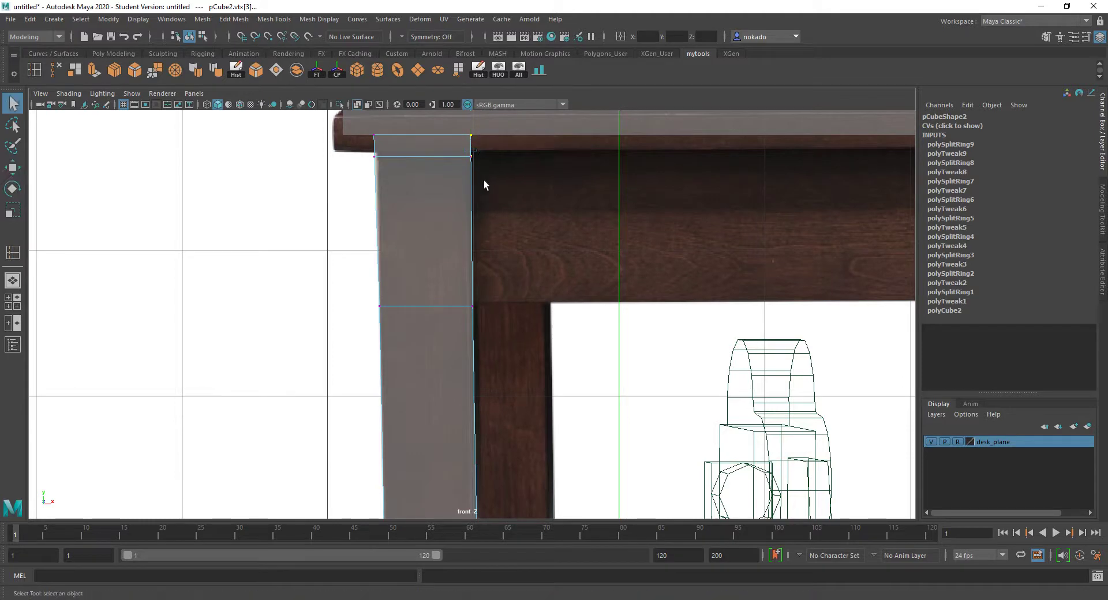
left_click_drag(500, 139, 522, 150, "ctrl")
left_click(524, 182)
key("w")
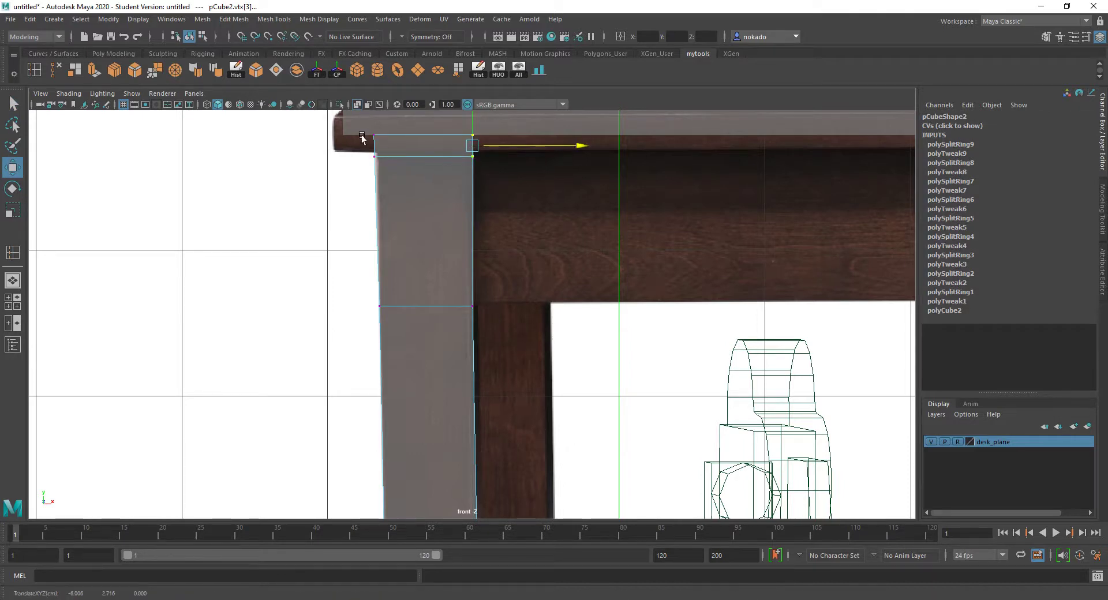
left_click_drag(364, 131, 435, 147)
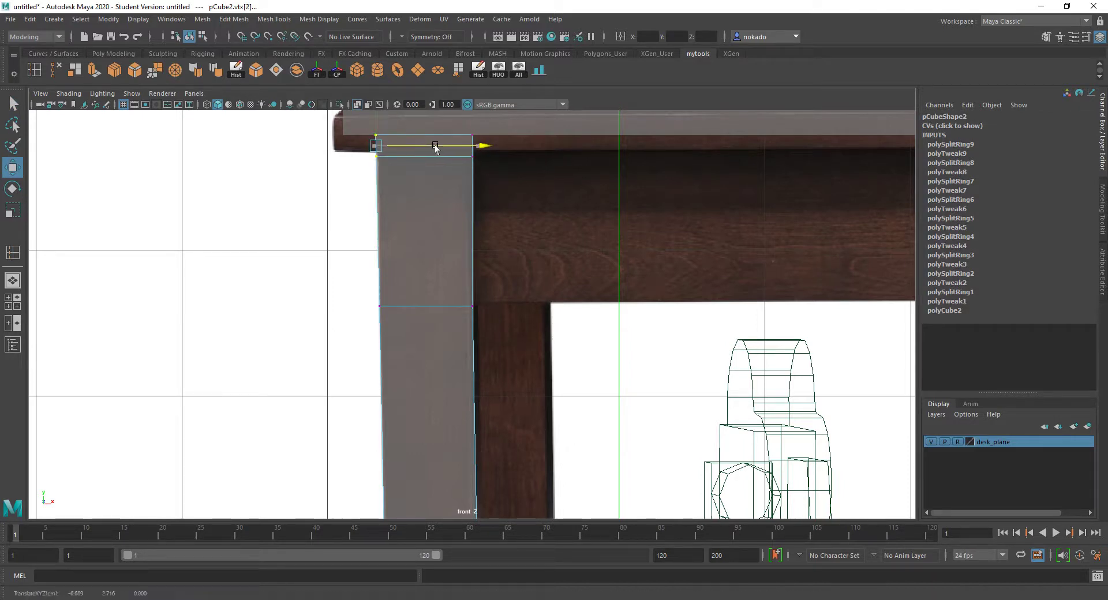
Try moving the outer vertices of the edge row just above the foot's bottom outward.
middle_click_drag(442, 407, 443, 189, "alt")
middle_click_drag(444, 388, 454, 257, "alt")
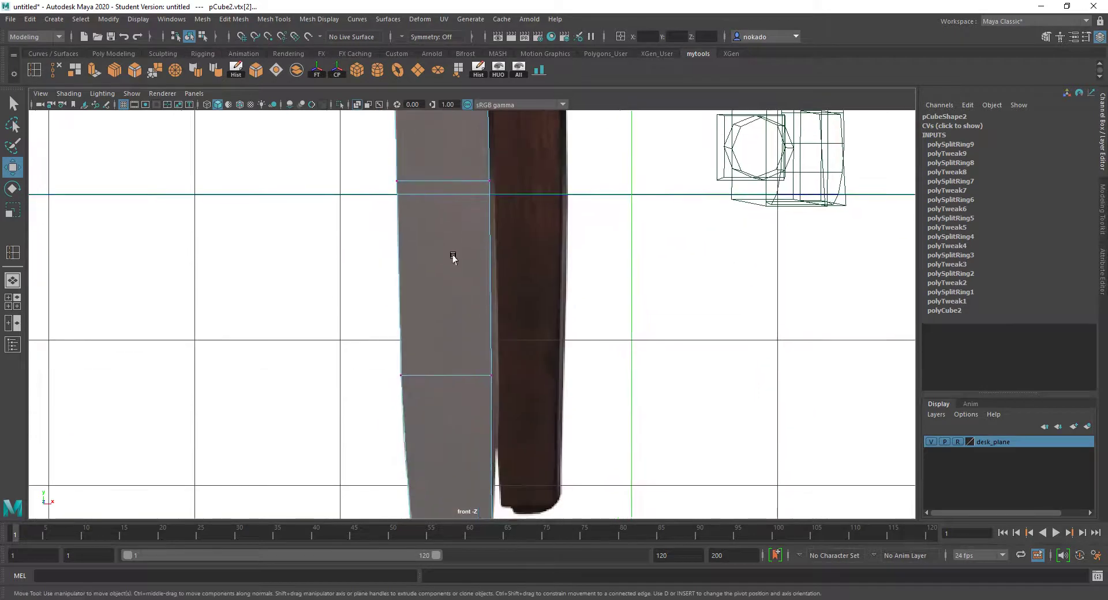
scroll(455, 306, "up", 1)
middle_click_drag(458, 407, 477, 245, "alt")
scroll(456, 300, "up", 5)
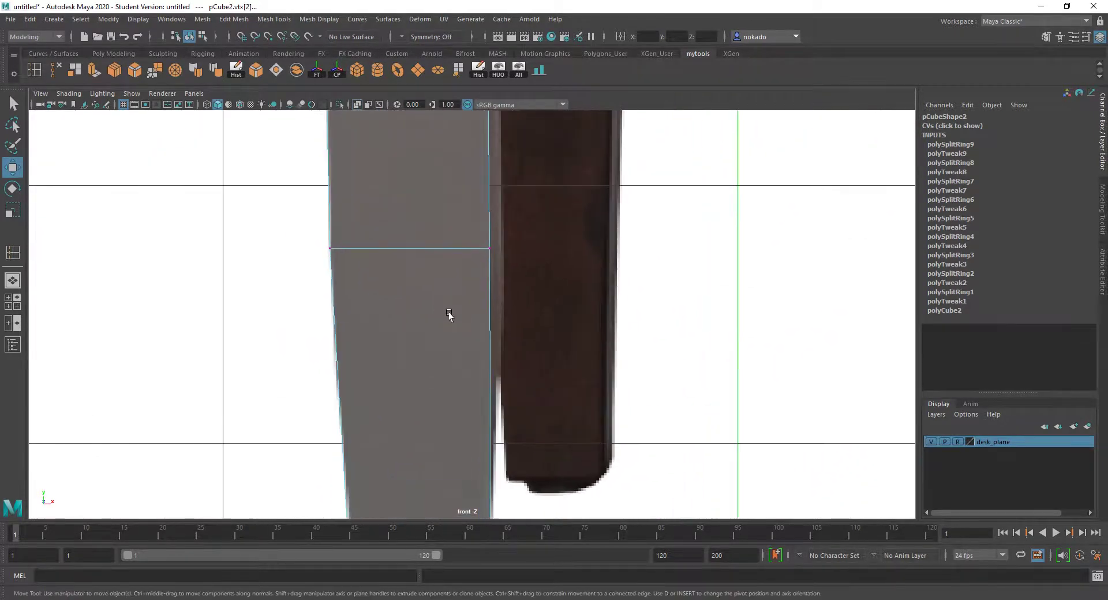
scroll(493, 213, "down", 8)
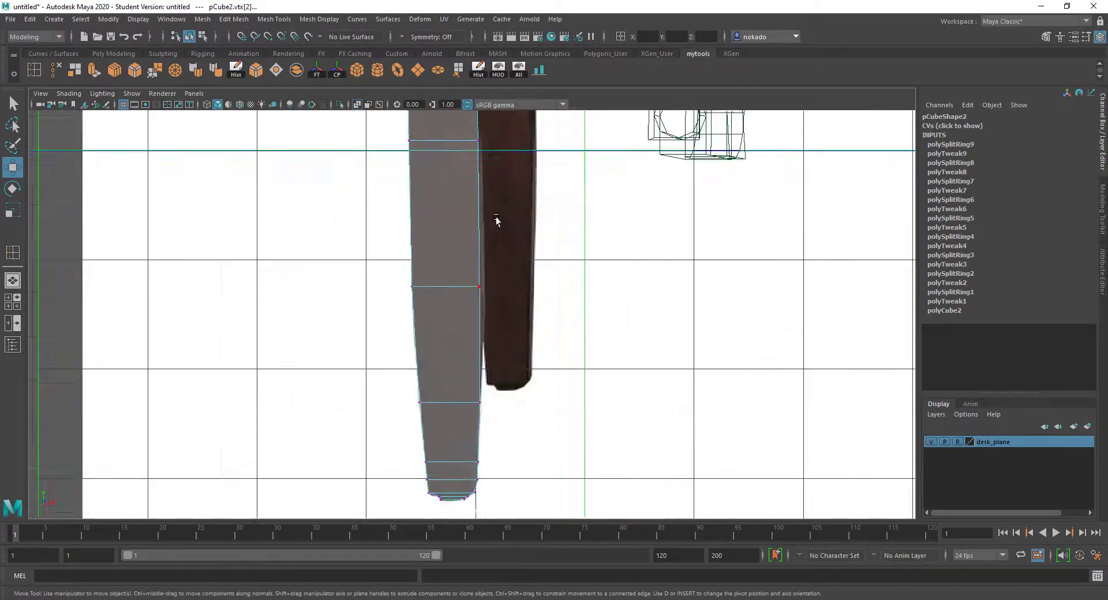
scroll(490, 242, "up", 2)
scroll(488, 271, "up", 6)
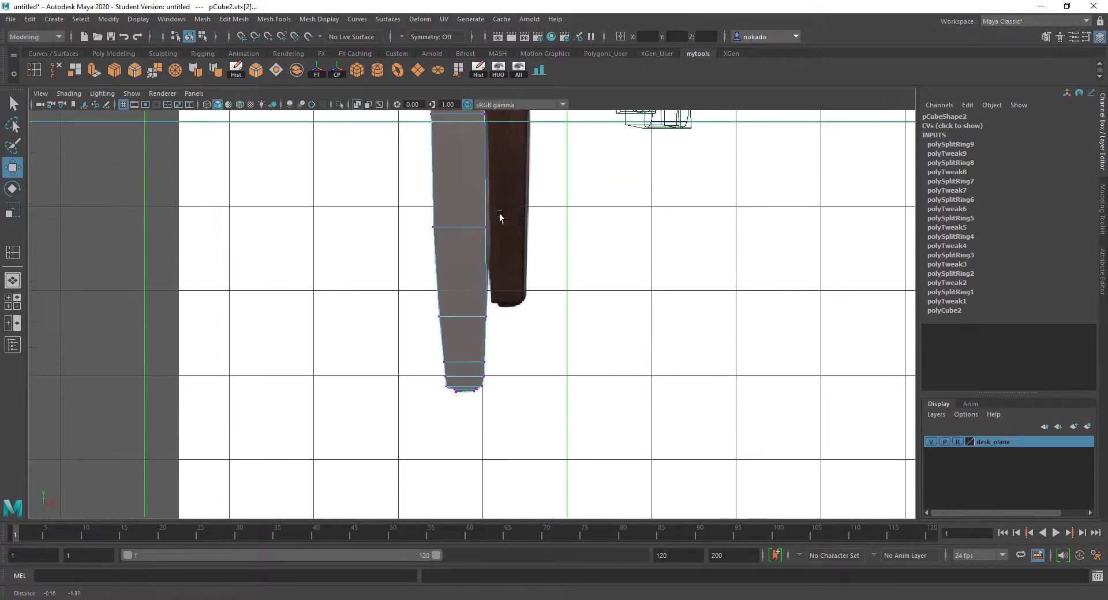
middle_click_drag(493, 297, 487, 176, "alt")
scroll(478, 247, "up", 6)
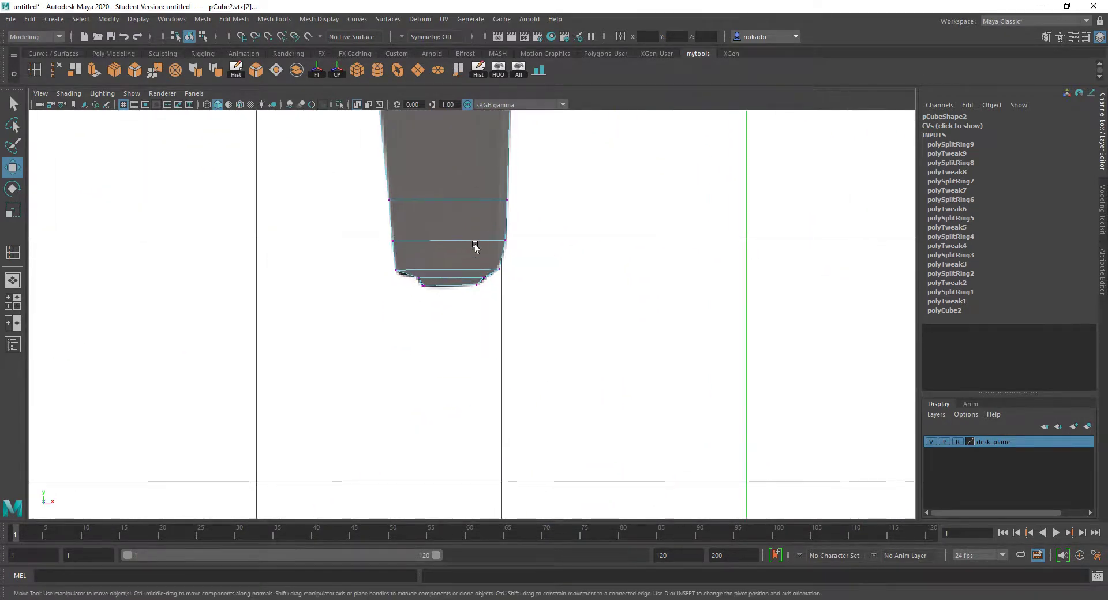
scroll(480, 319, "up", 5)
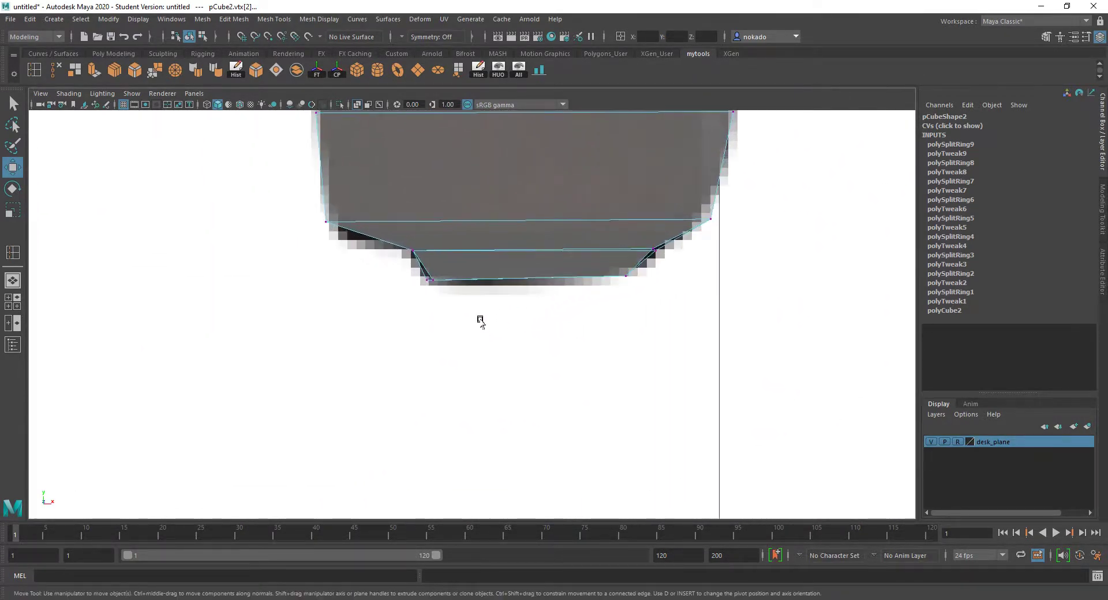
left_click_drag(382, 237, 432, 252)
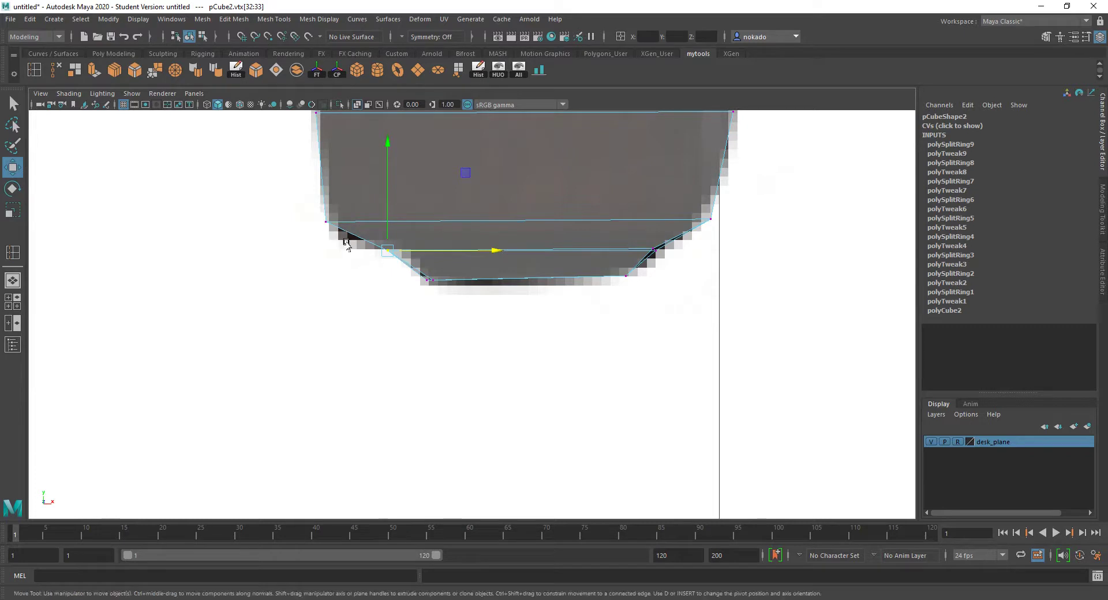
left_click_drag(346, 243, 347, 241)
Lower the upper horizontal edge of the foot's taper to follow the reference outline.
right_click_drag(556, 223, 558, 188)
left_click(564, 222)
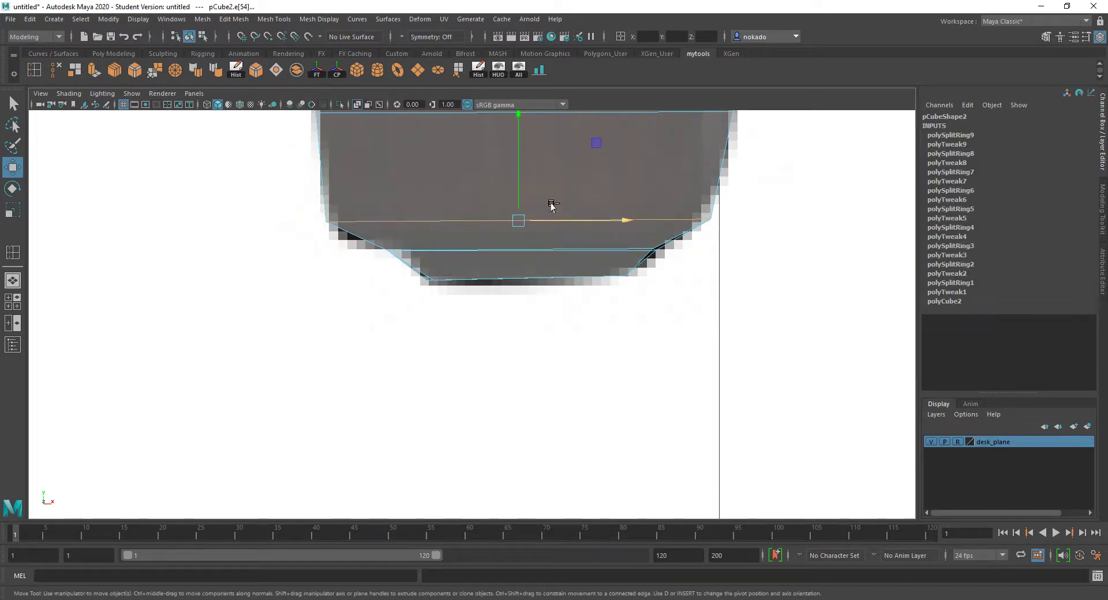
left_click_drag(516, 116, 519, 119)
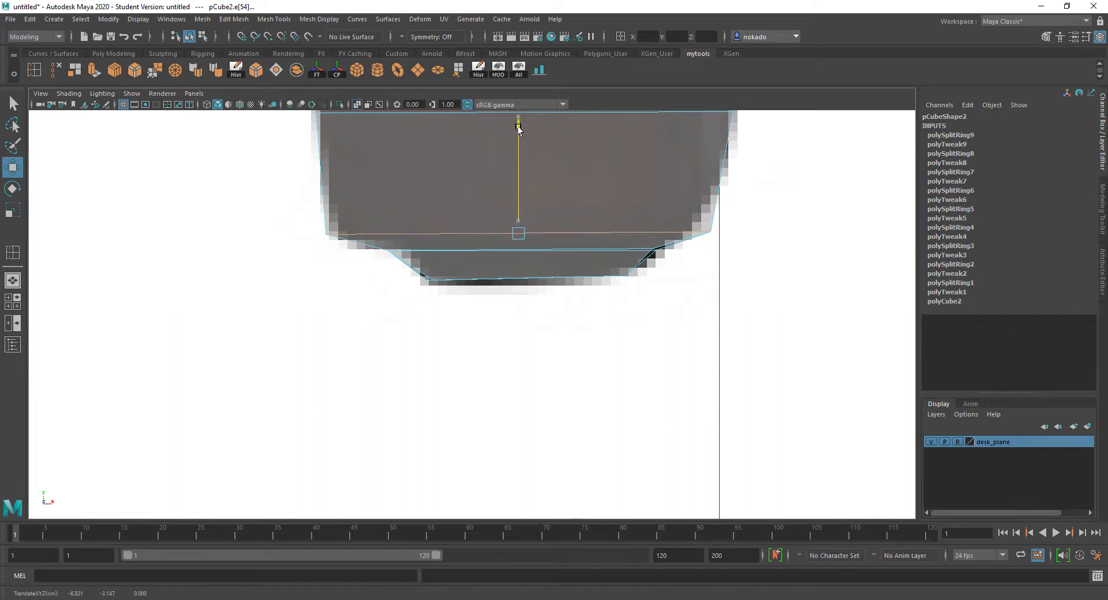
Delete the edge row just above the bottom of the foot.
left_click(547, 252)
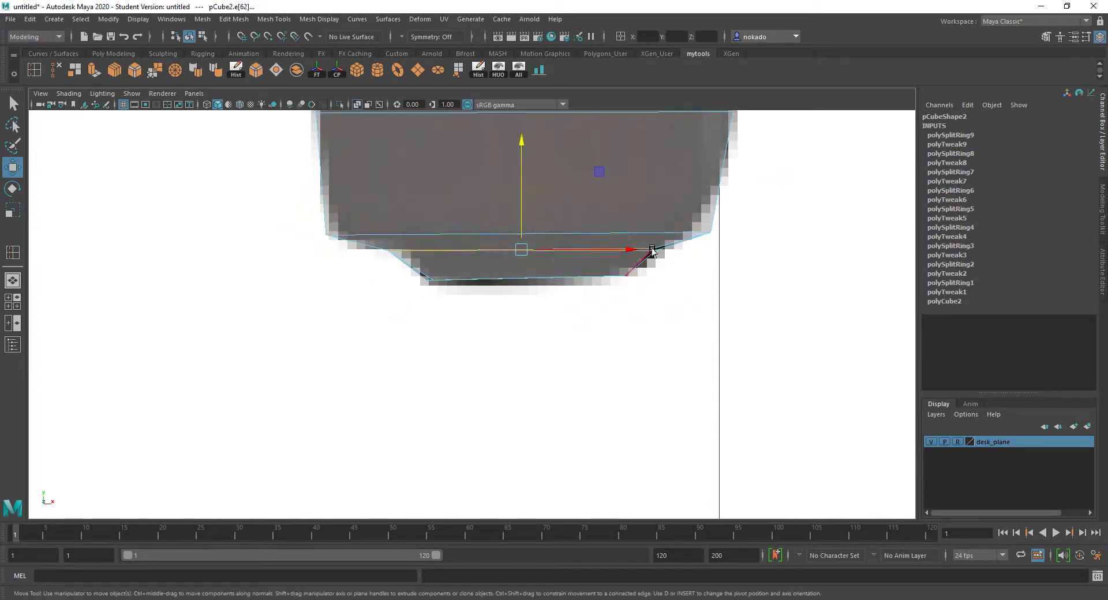
key("q")
key("Delete")
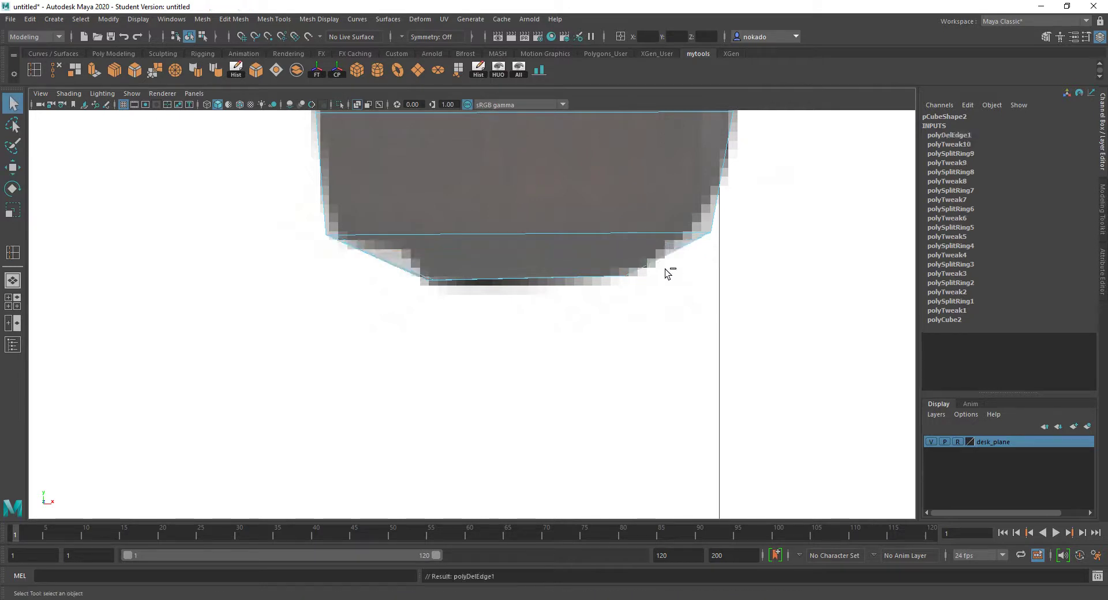
Lower the foot's bottom vertices on both the outer and inner sides to the bottom of the reference leg.
scroll(533, 243, "up", 1)
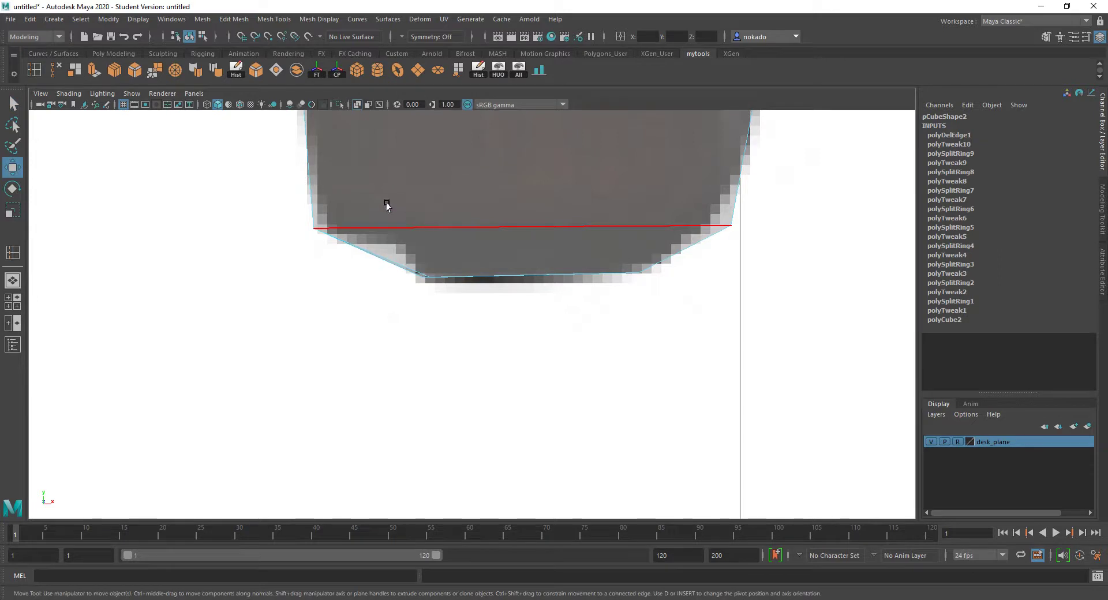
key("w")
right_click_drag(337, 229, 296, 222)
left_click_drag(396, 255, 439, 312)
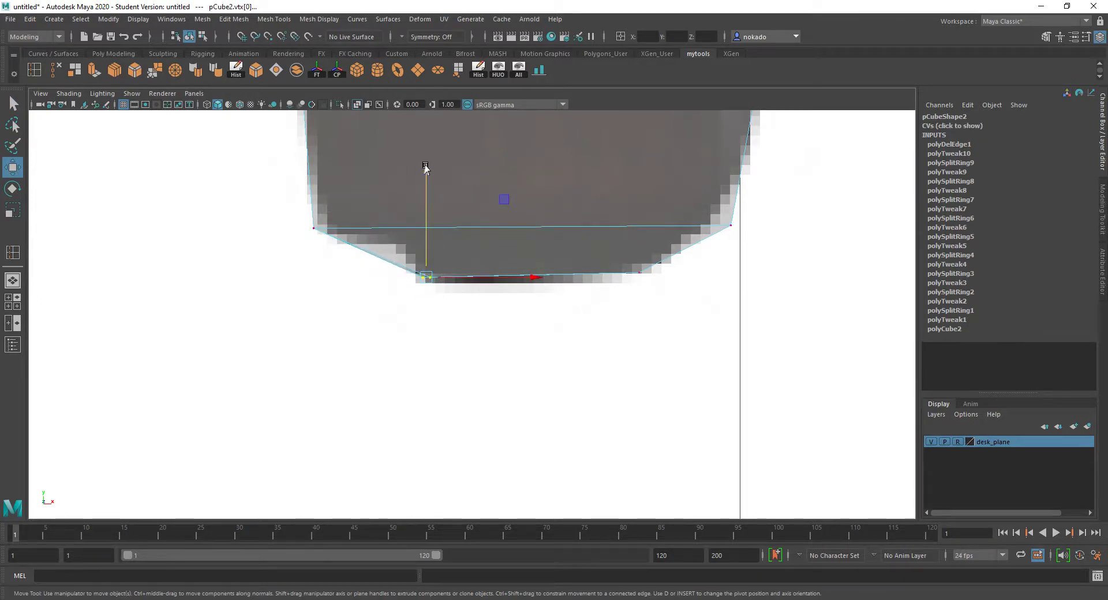
left_click_drag(426, 167, 427, 175)
left_click_drag(645, 272, 623, 261)
left_click_drag(648, 163, 640, 173)
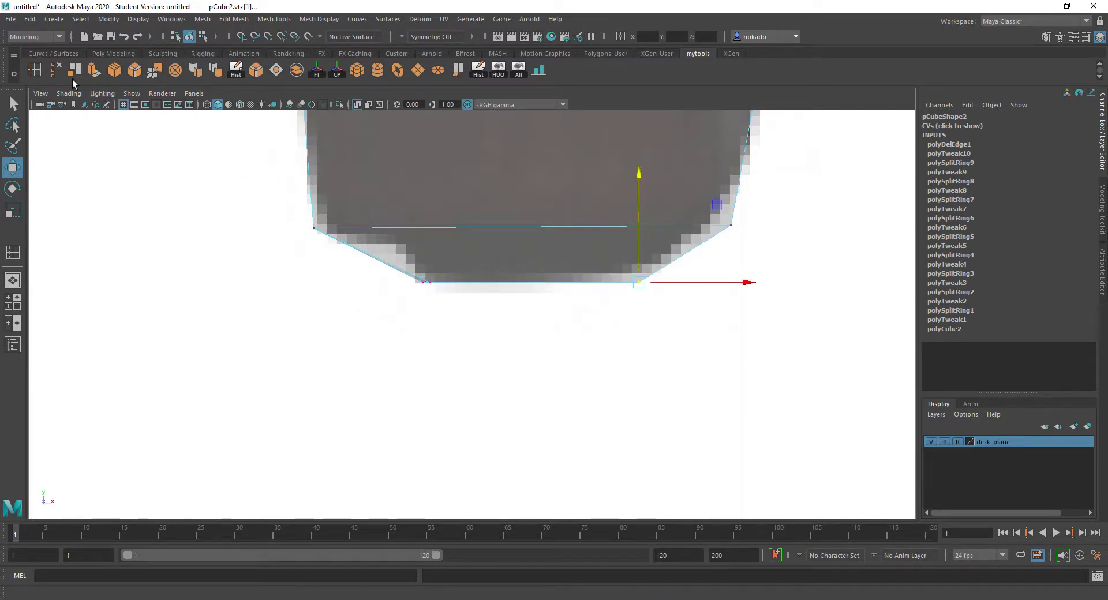
Insert an edge loop across the foot's lowest section, between the bottom and the edge row above it.
right_click_drag(462, 266, 376, 260, "shift")
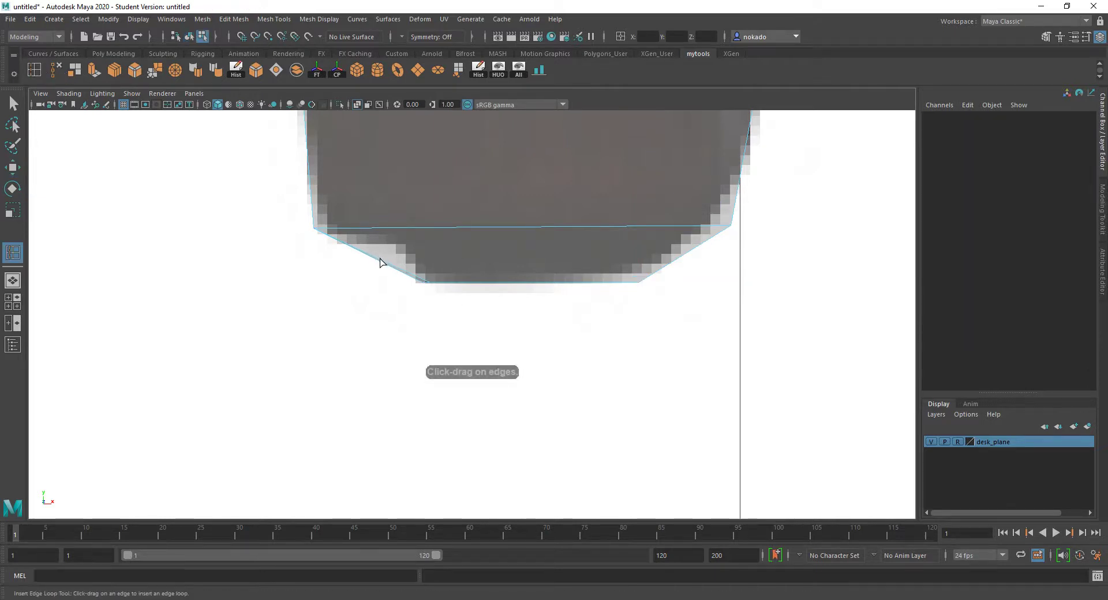
left_click_drag(380, 262, 485, 263)
key("q")
Try moving the inserted loop's outer vertices inward to the reference notch and adjusting its inner vertices, and undo the moves.
right_click(381, 255)
left_click(348, 255)
key("w")
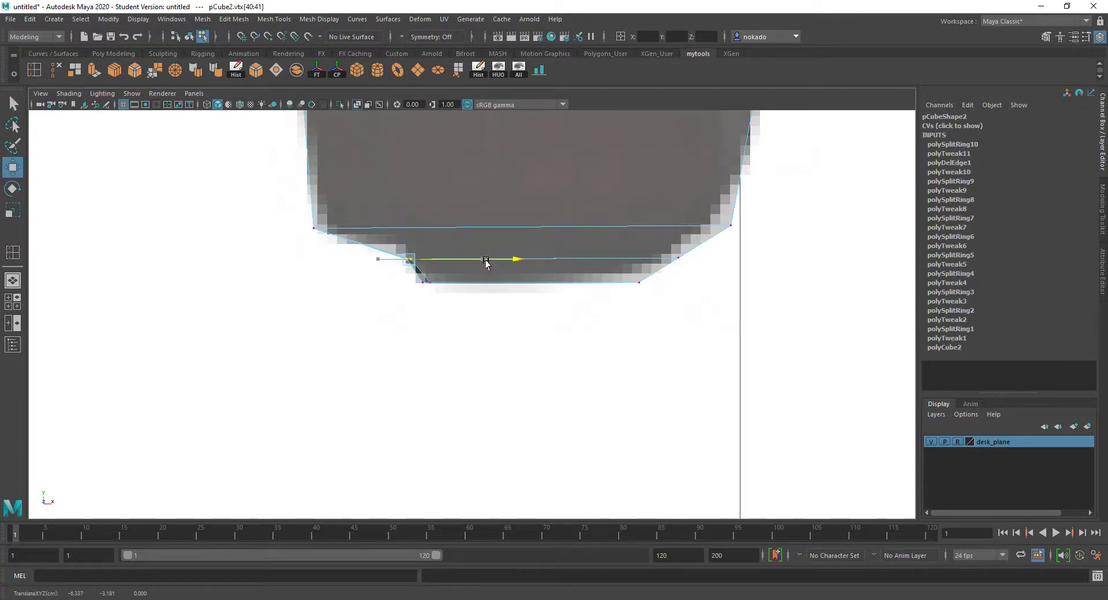
left_click_drag(680, 262, 703, 255)
key("ctrl+z")
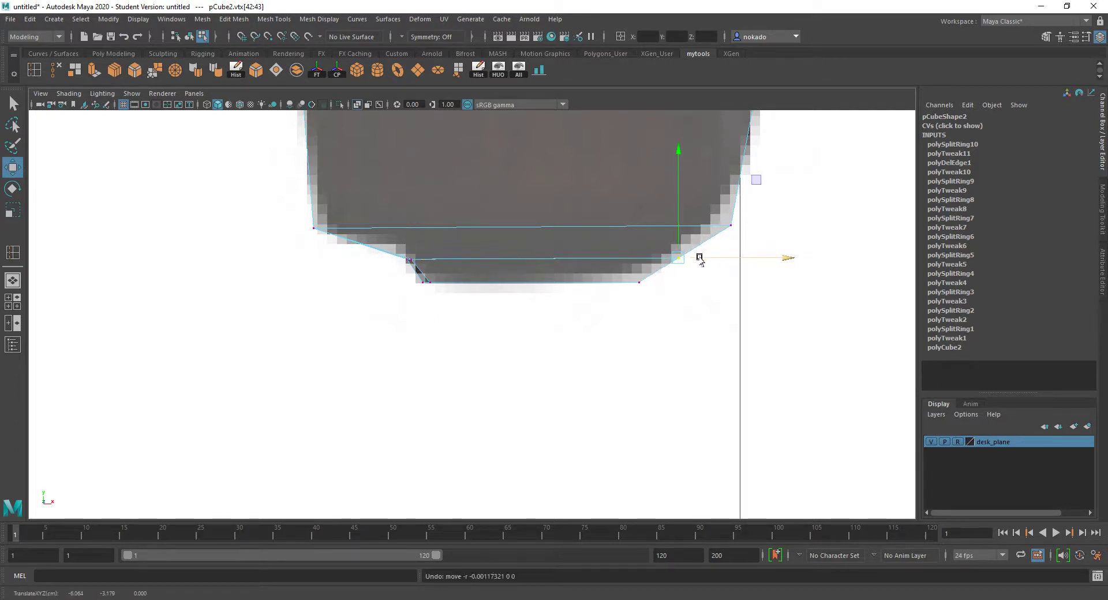
key("ctrl+z")
key("ctrl+z")
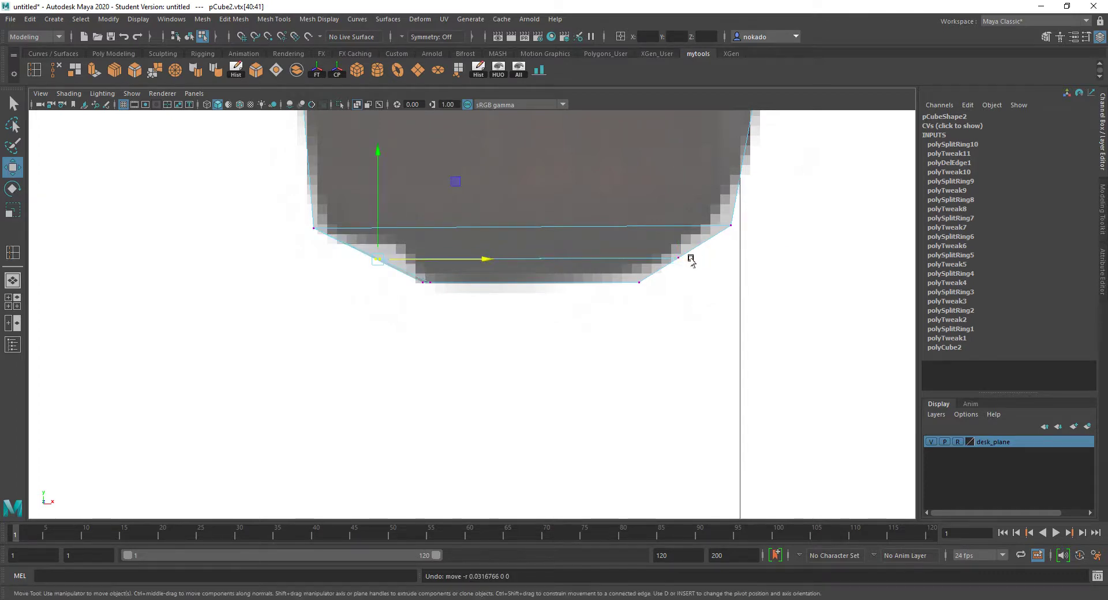
Try pulling the inserted loop's outer vertices and the outer corner above them inward, and undo these moves.
scroll(467, 249, "down", 5)
scroll(522, 264, "up", 3)
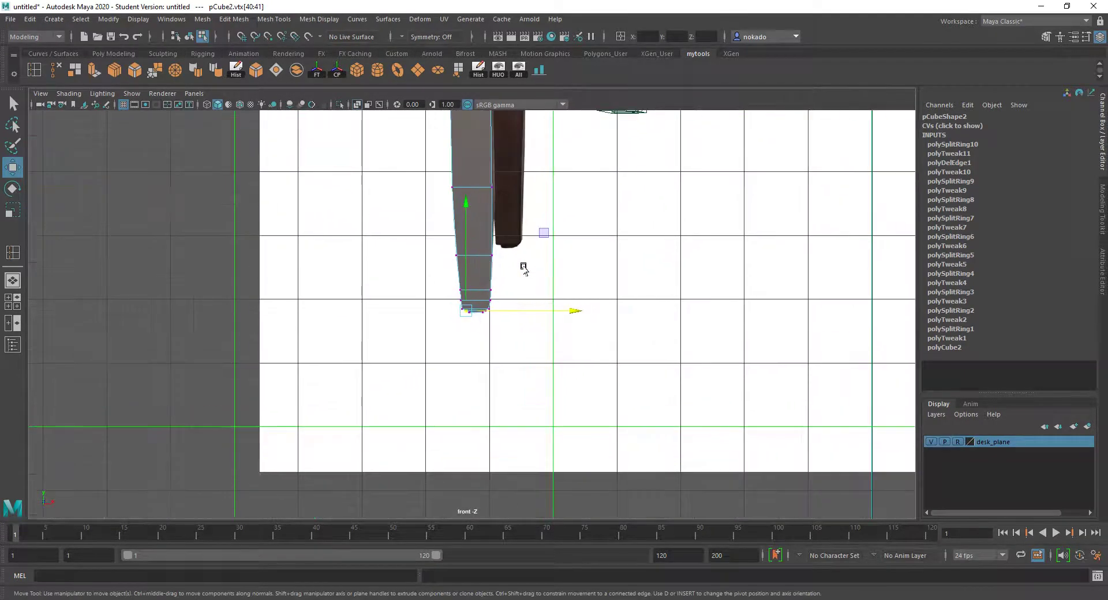
scroll(524, 268, "up", 8)
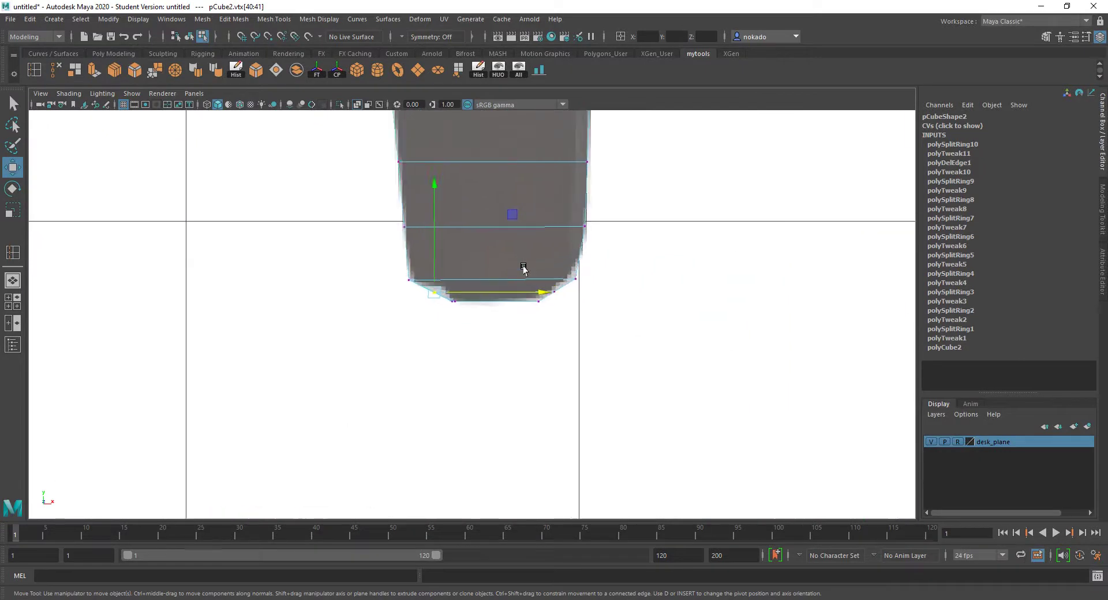
scroll(491, 260, "up", 1)
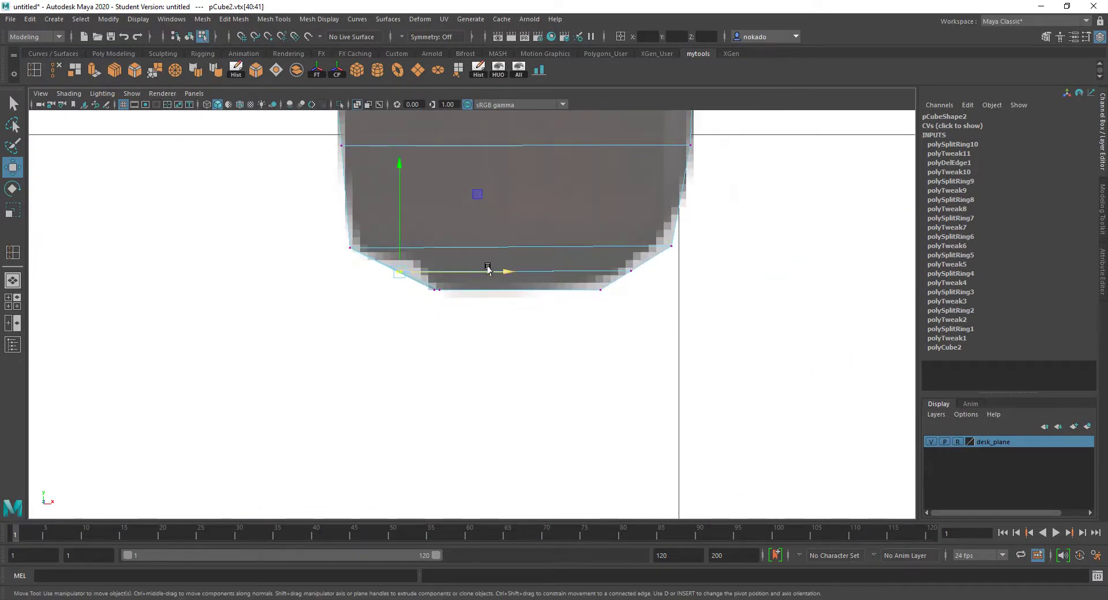
left_click_drag(488, 268, 503, 268)
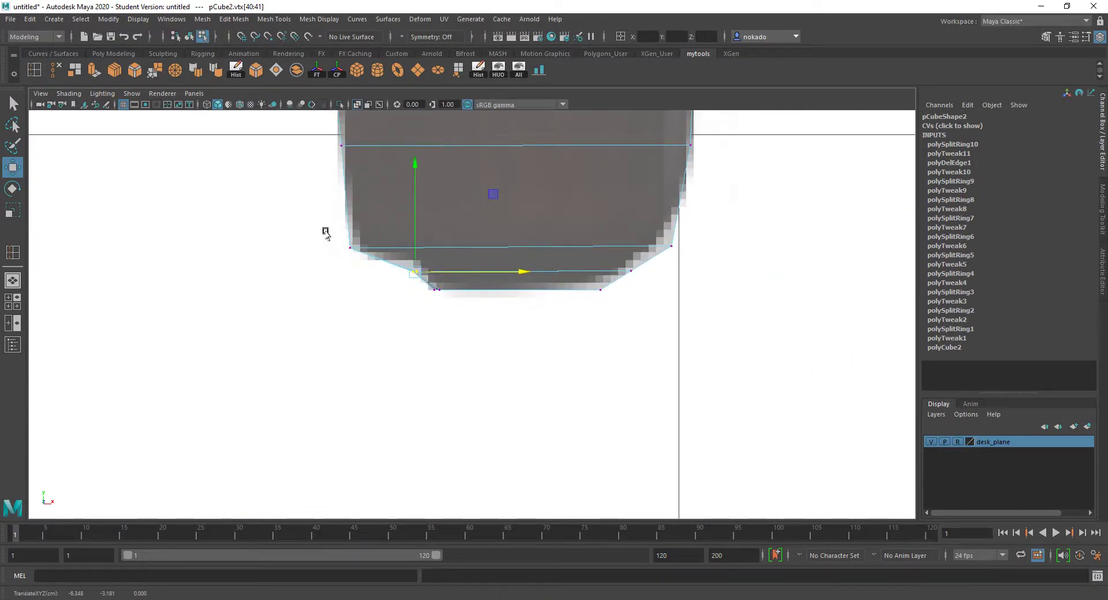
left_click_drag(325, 233, 361, 255)
left_click_drag(437, 247, 439, 249)
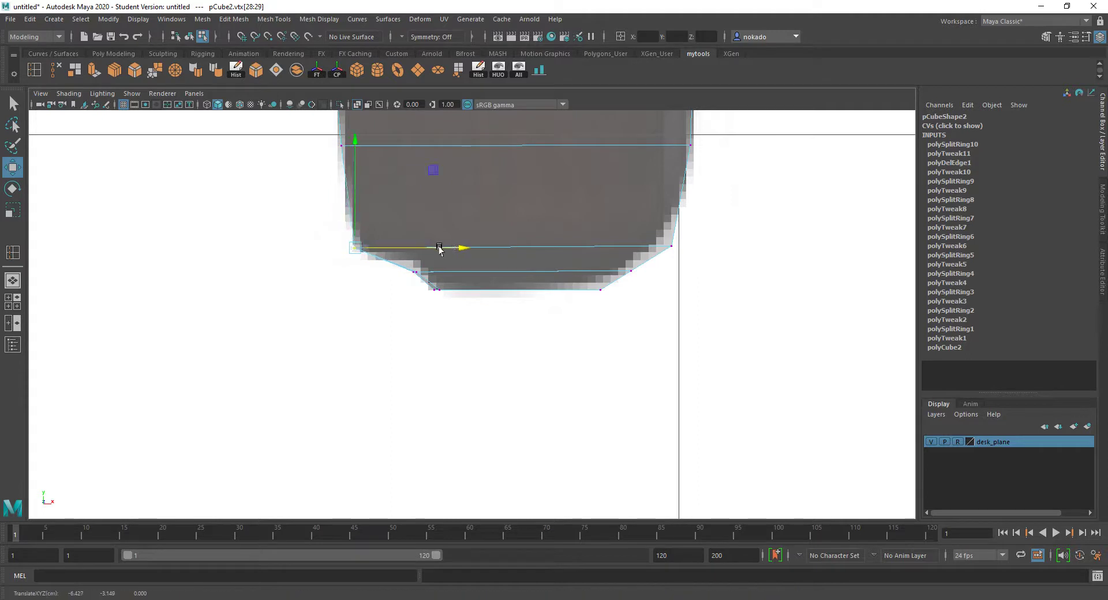
key("ctrl+z")
key("ctrl+z")
key("ctrl+z")
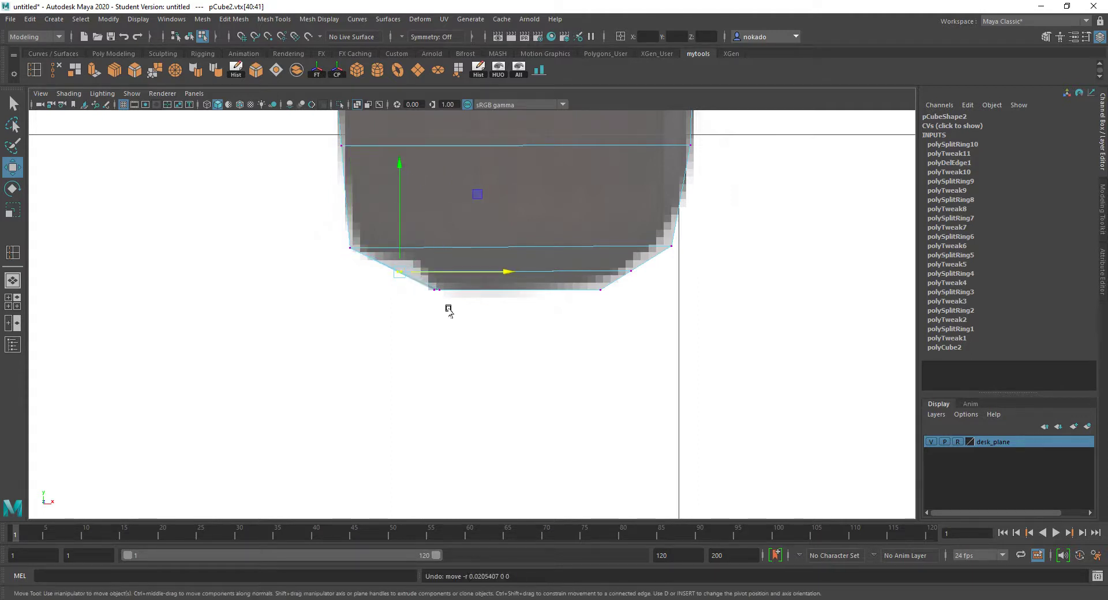
Examine the leg's shape from foot to tabletop against the reference table.
scroll(502, 266, "up", 1)
middle_click_drag(489, 251, 425, 423, "alt")
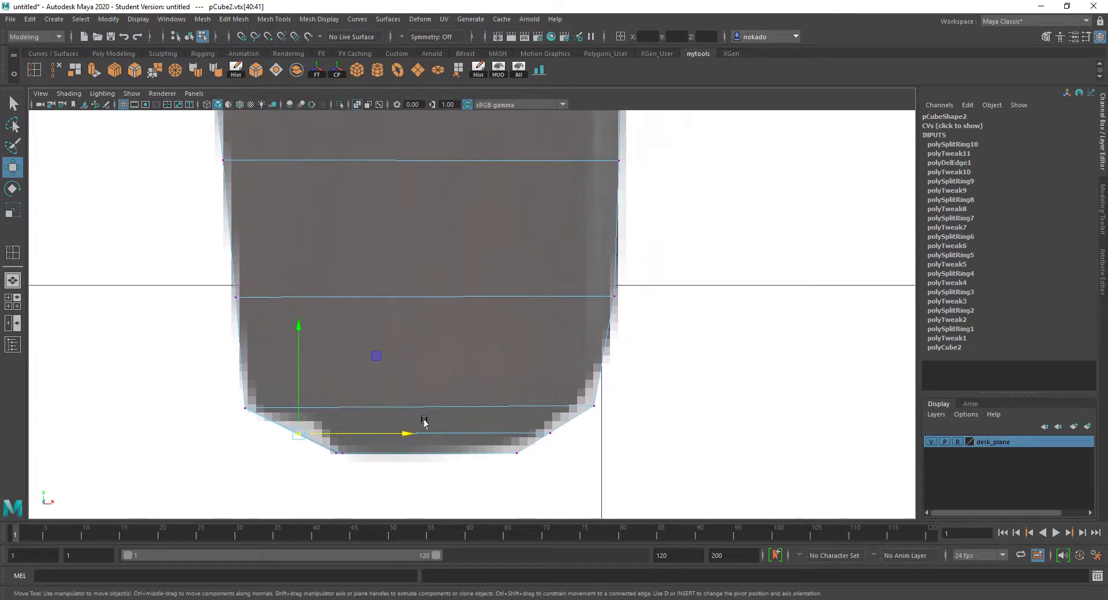
scroll(489, 440, "down", 10)
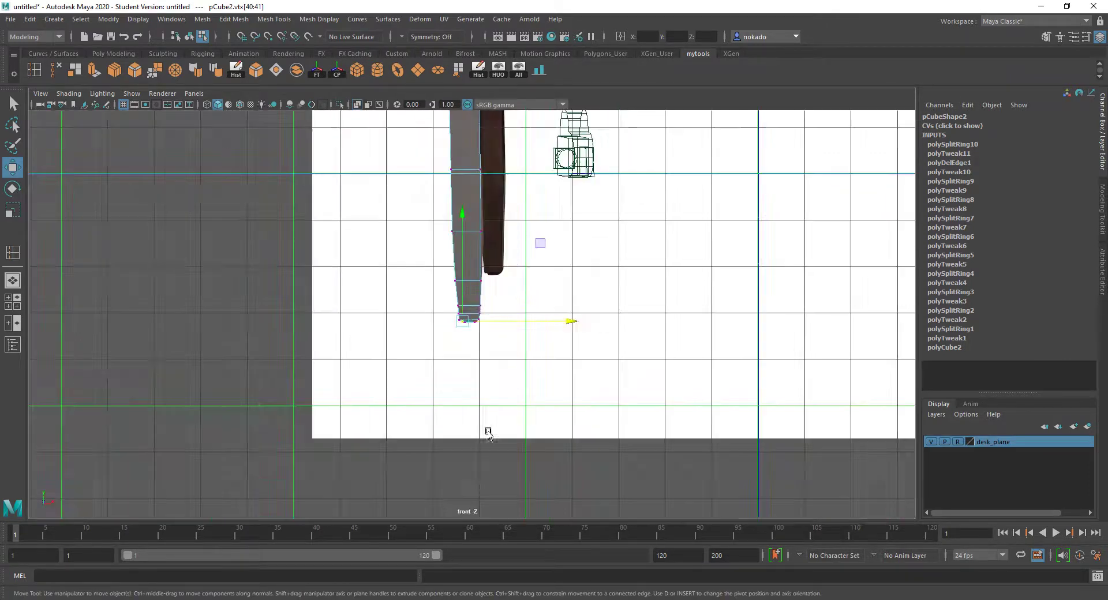
scroll(504, 323, "up", 10)
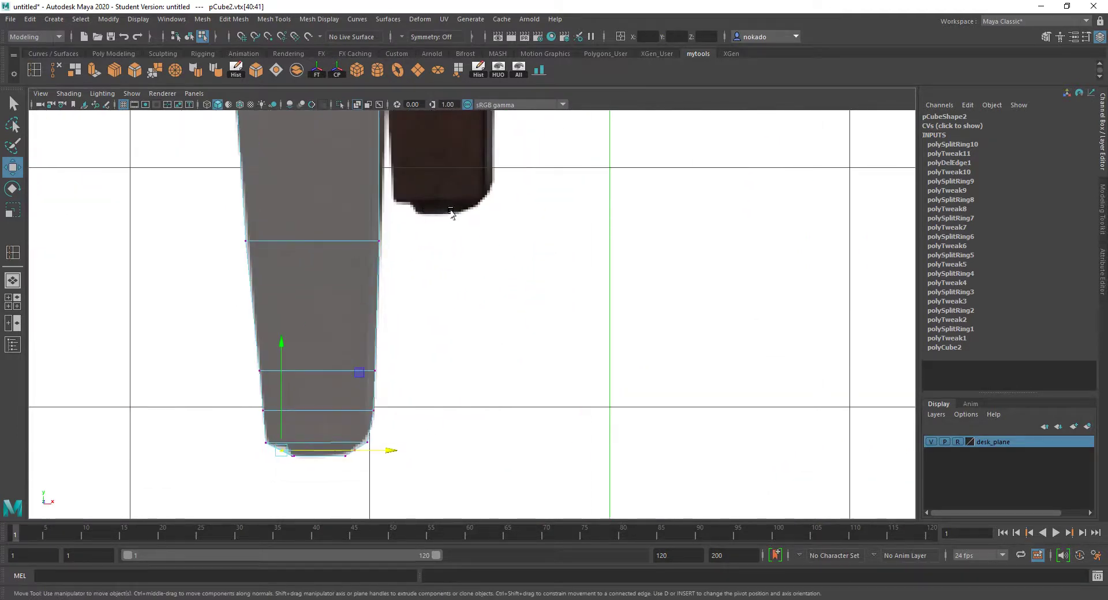
scroll(430, 207, "down", 5)
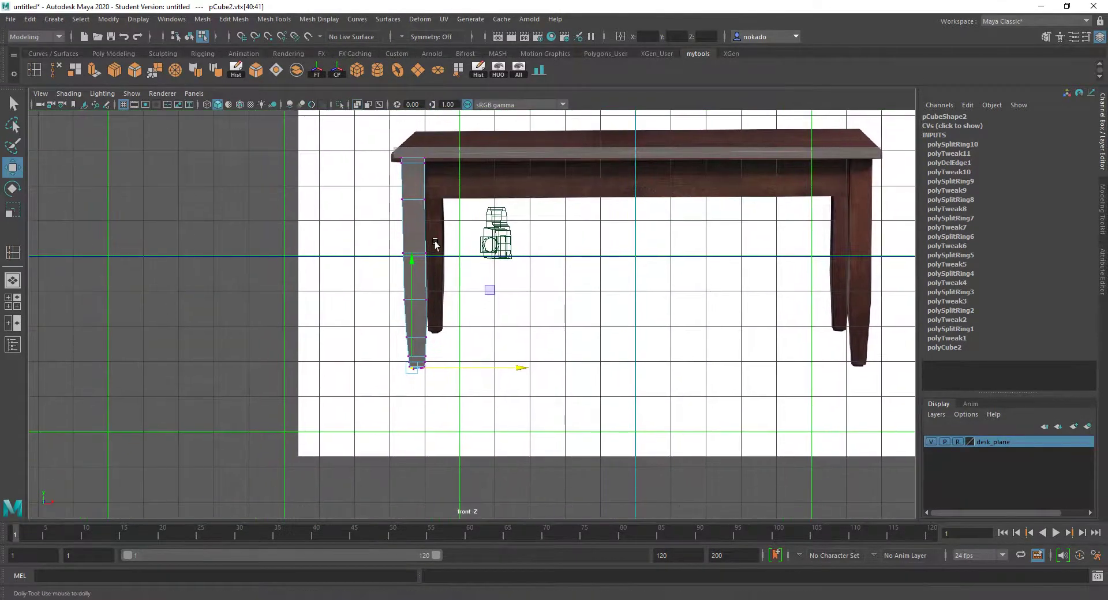
scroll(436, 242, "up", 3)
middle_click_drag(435, 240, 398, 361, "alt")
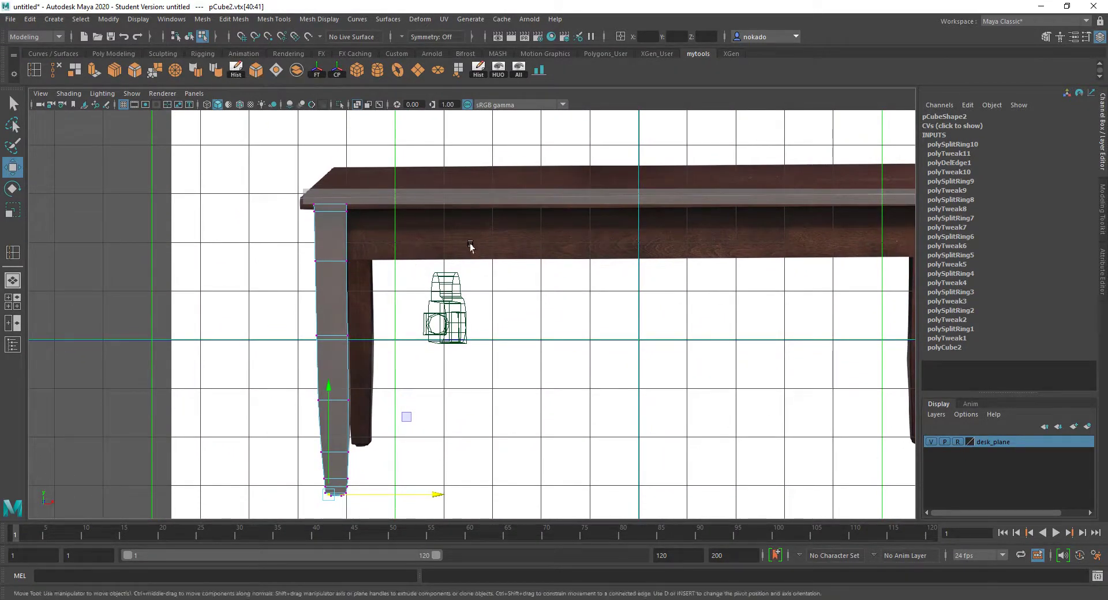
scroll(492, 242, "down", 3)
scroll(492, 241, "up", 3)
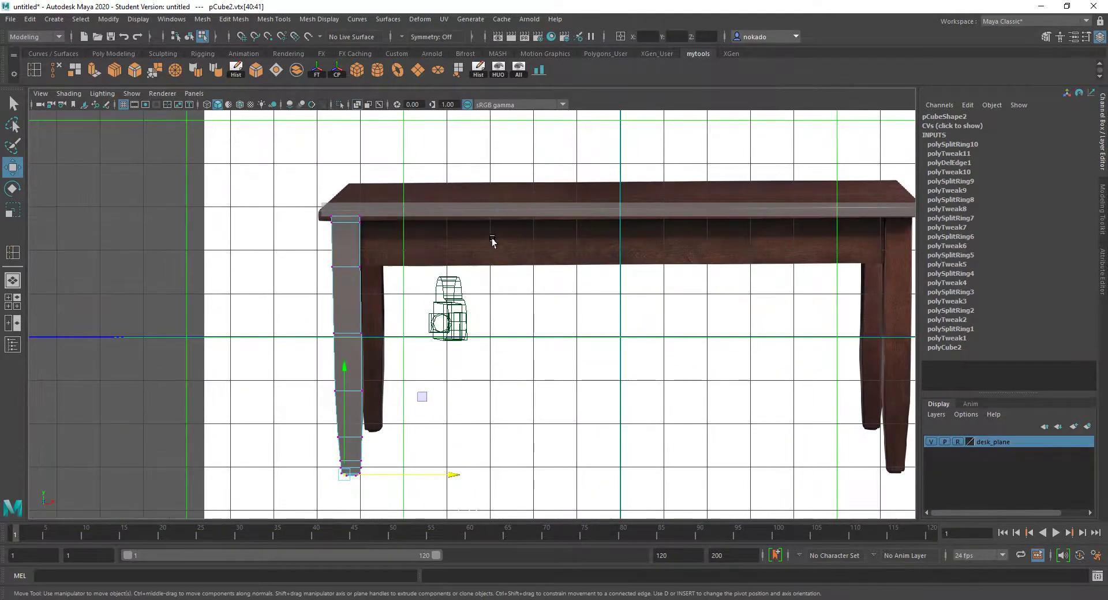
scroll(419, 231, "up", 2)
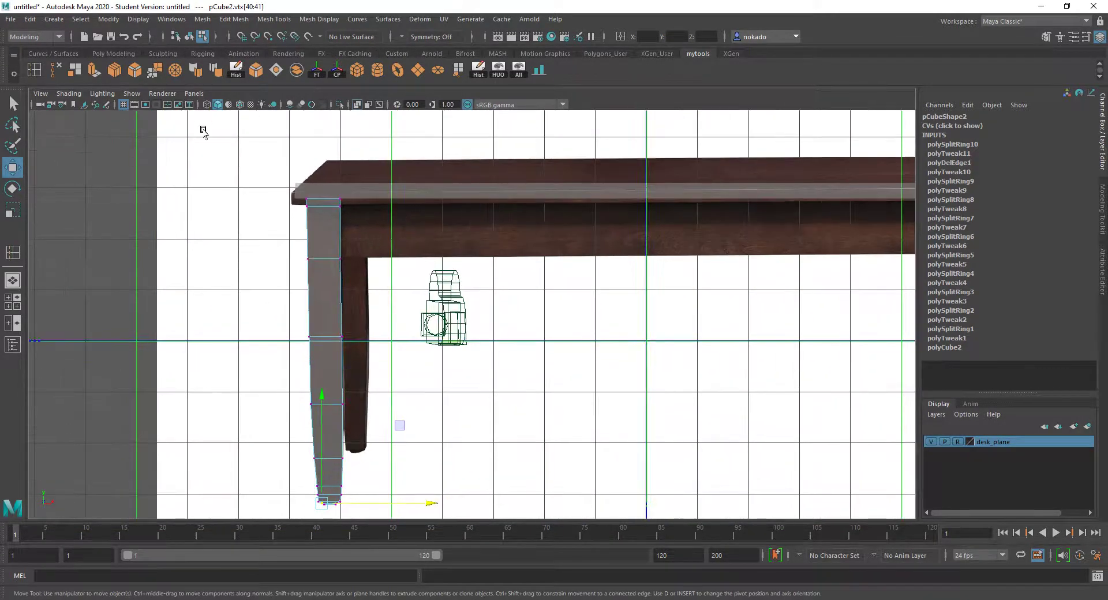
Delete the construction history on all objects.
left_click(237, 71)
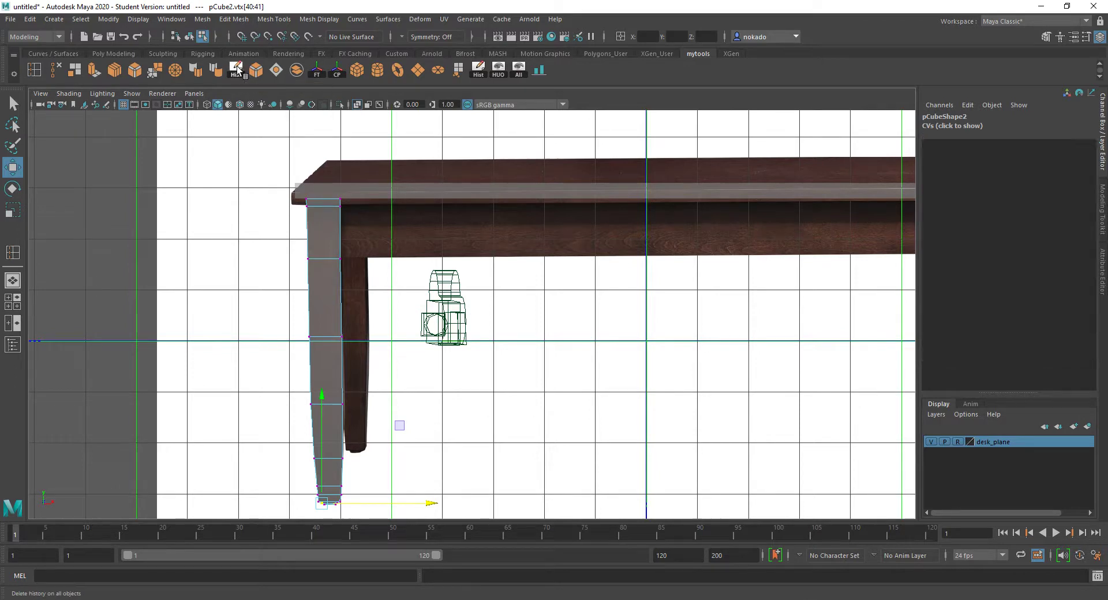
Start saving the scene under a new name and go up from the default project's scenes folder to the maya documents folder.
left_click(17, 21)
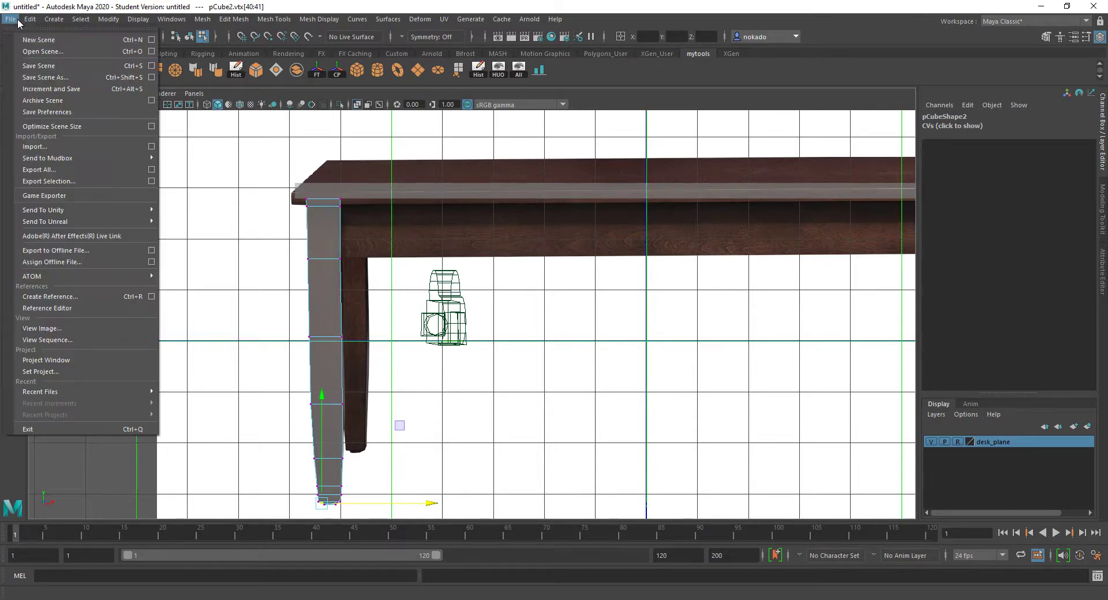
left_click(72, 79)
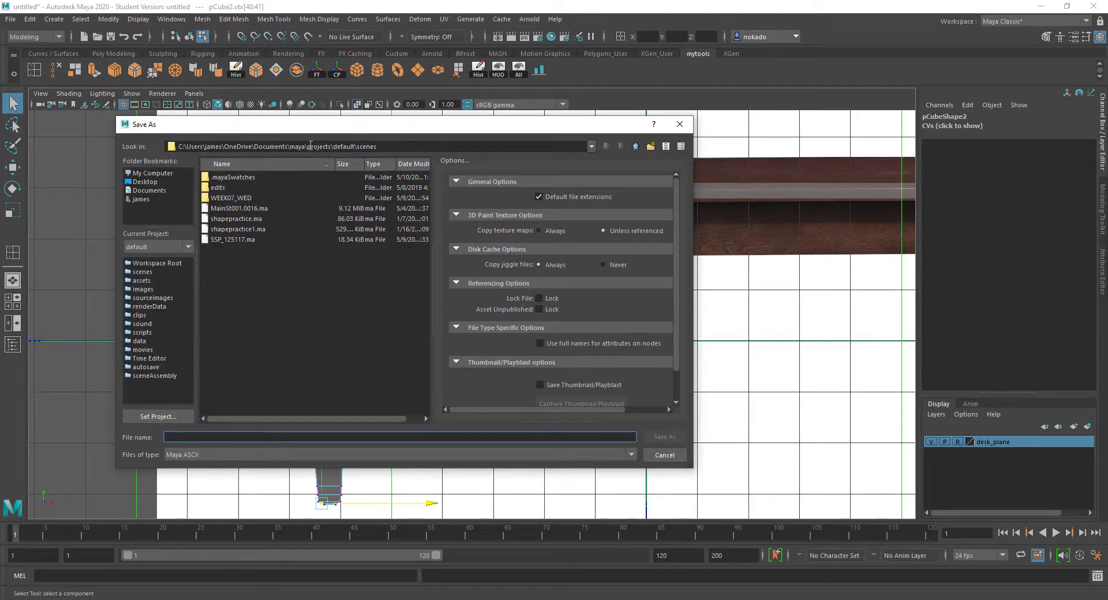
left_click(310, 146)
left_click(410, 198)
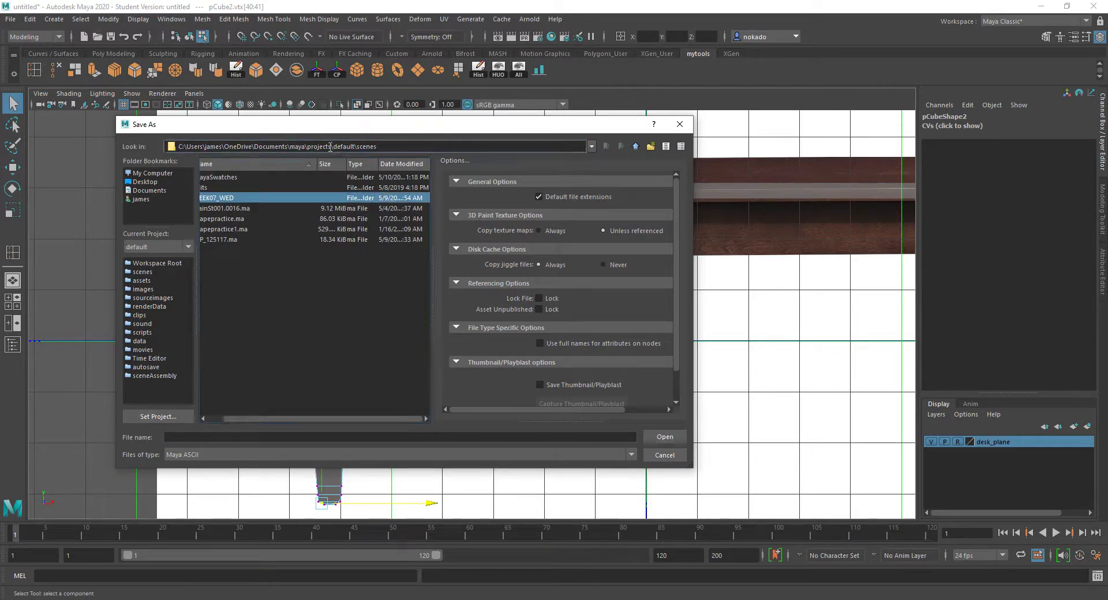
left_click_drag(341, 146, 401, 147)
key("BackSpace")
key("BackSpace")
key("BackSpace")
key("BackSpace")
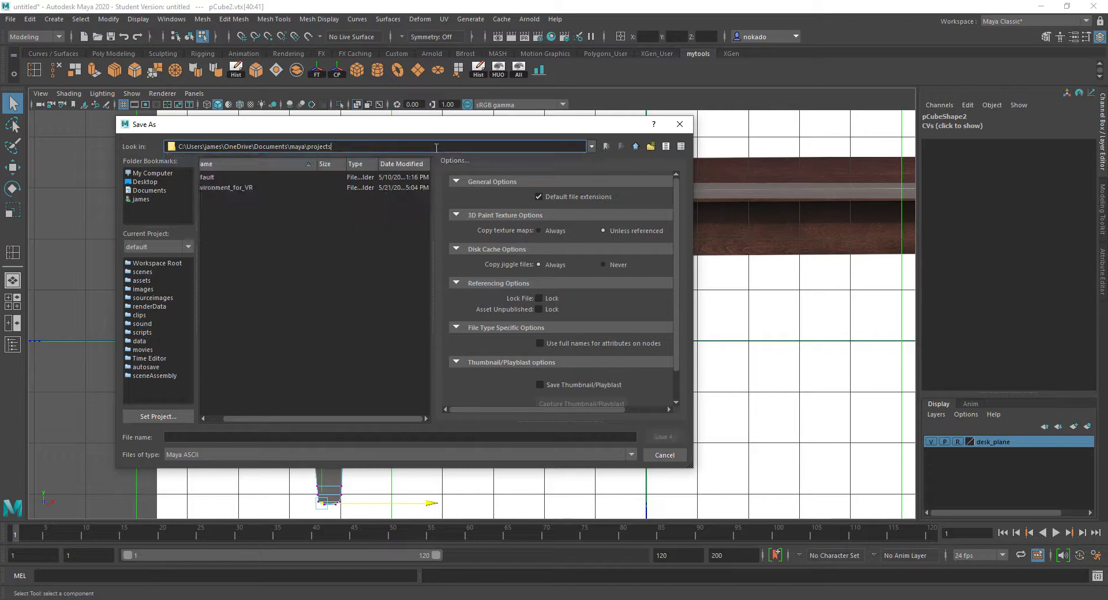
key("BackSpace")
key("BackSpace")
key("BackSpace")
key("BackSpace")
key("BackSpace")
key("BackSpace")
key("BackSpace")
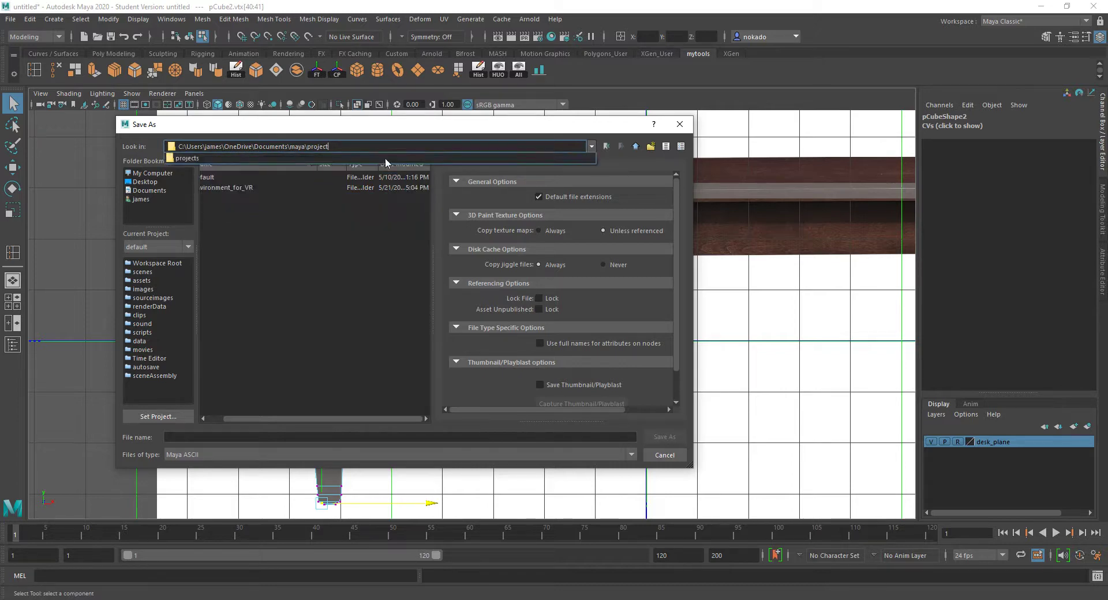
key("BackSpace")
key("BackSpace")
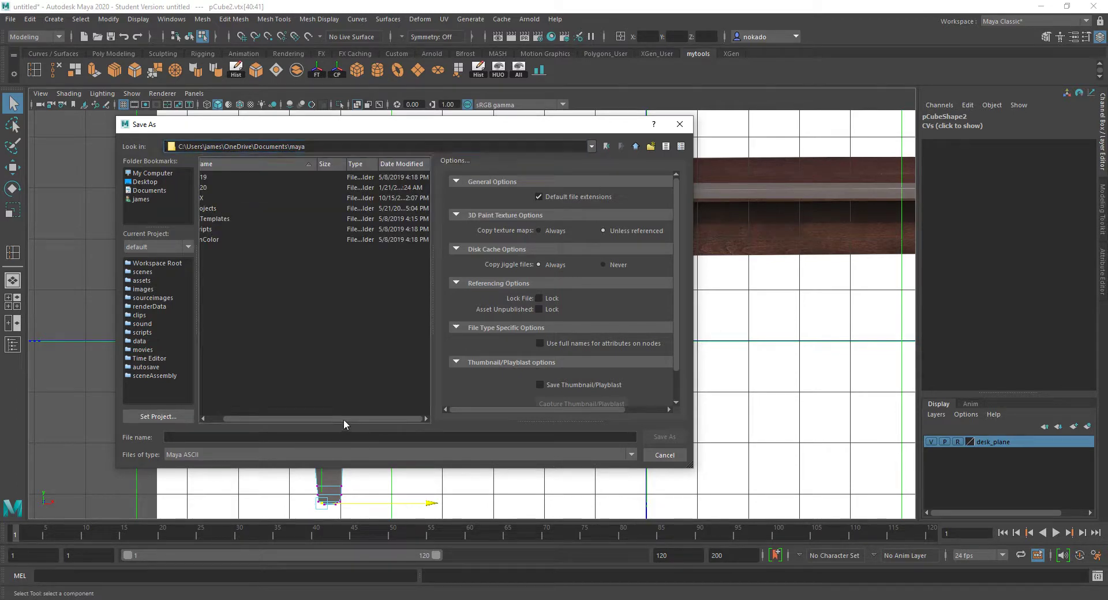
double_click(217, 187)
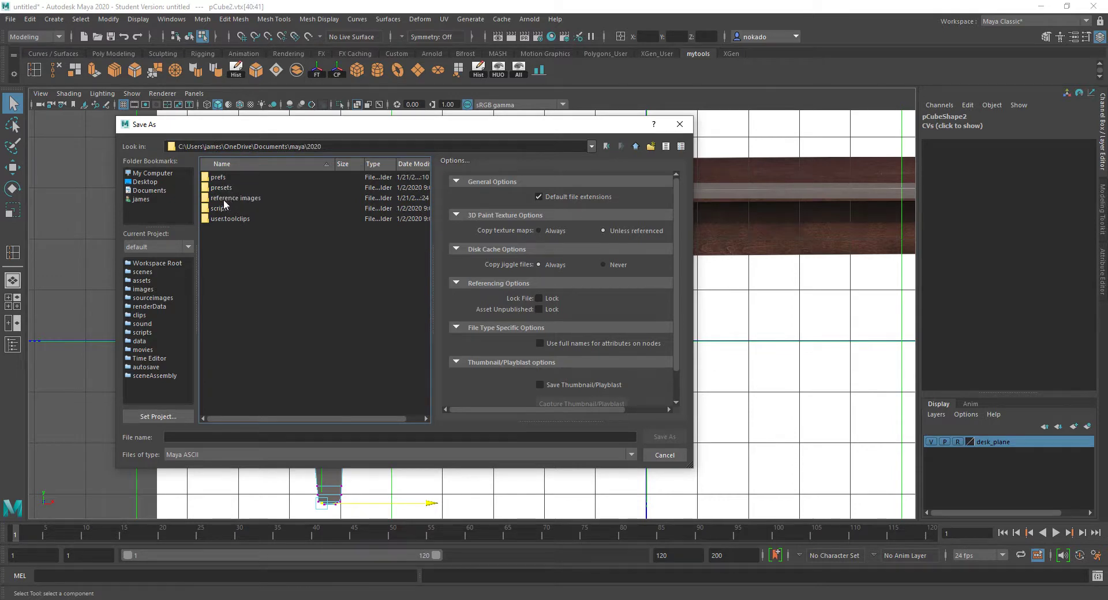
left_click(240, 454)
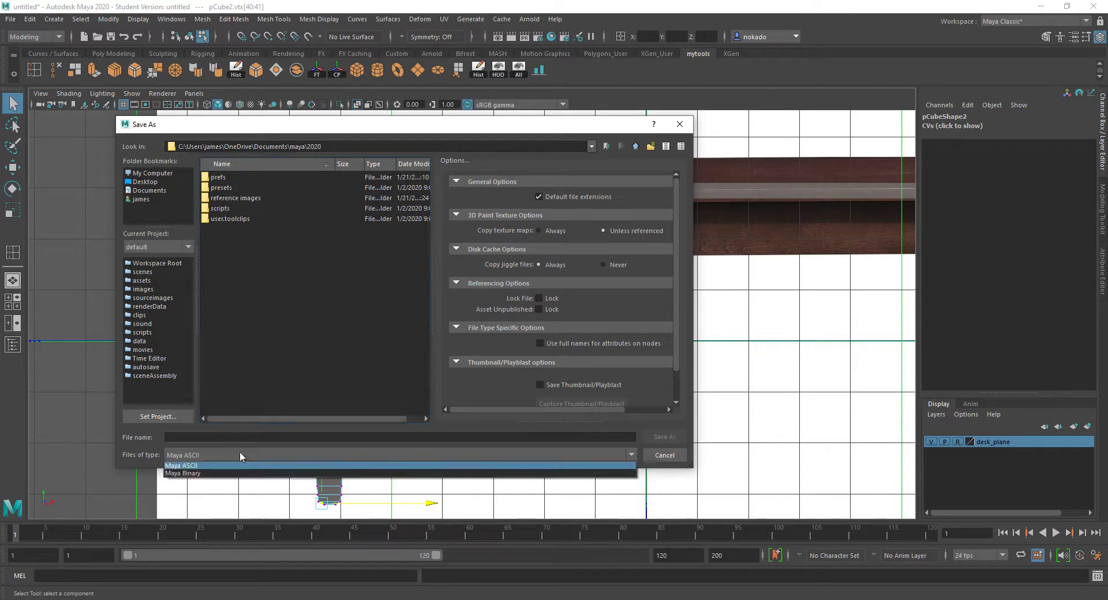
left_click(240, 454)
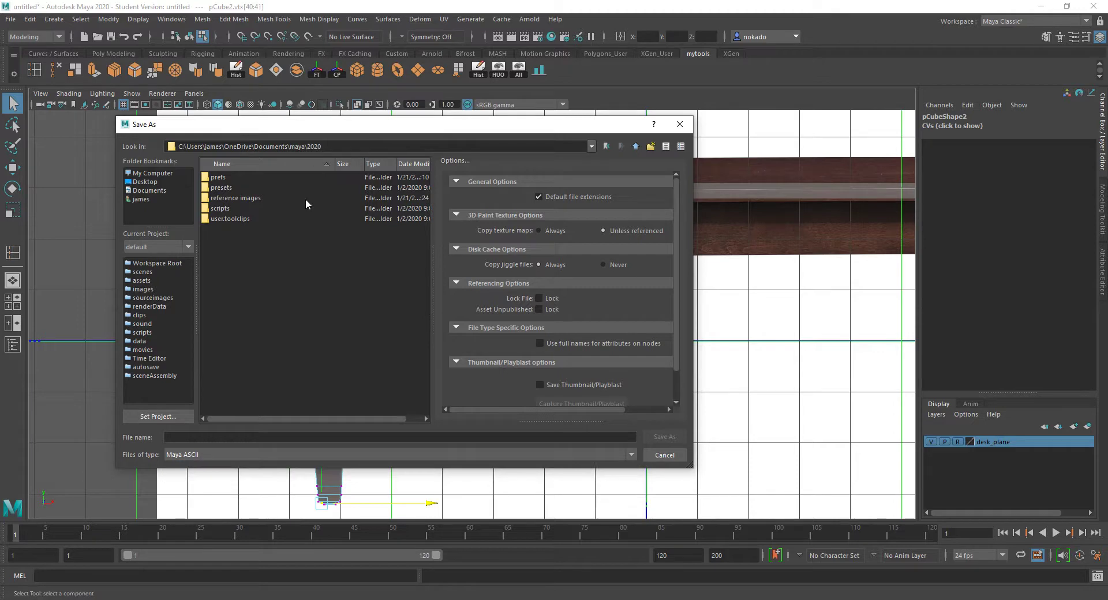
left_click(605, 148)
Create a new folder named desk inside the maya projects folder.
double_click(277, 208)
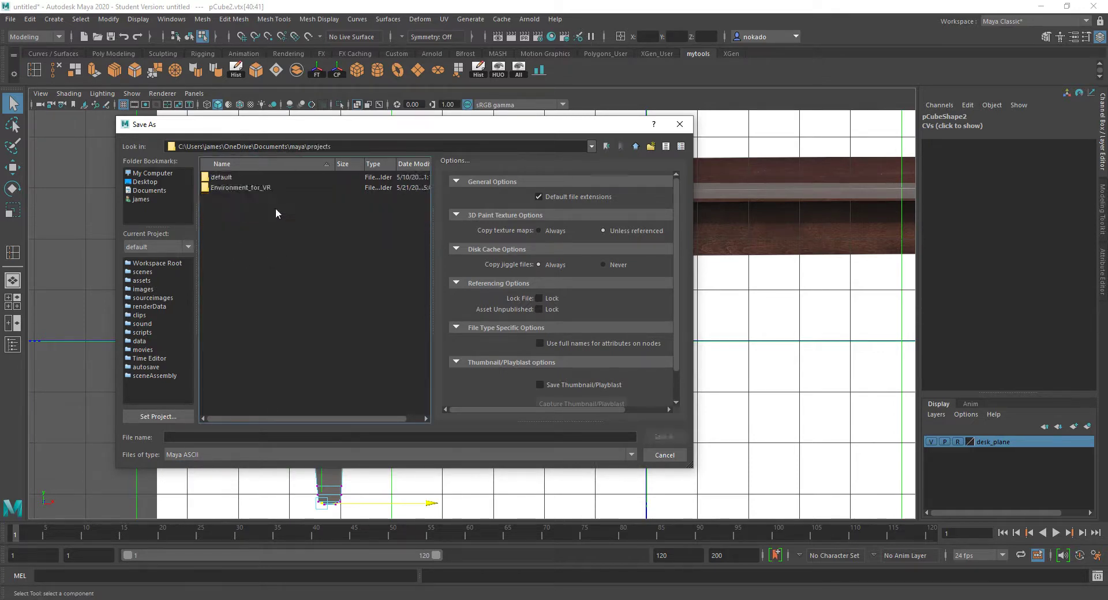
double_click(242, 179)
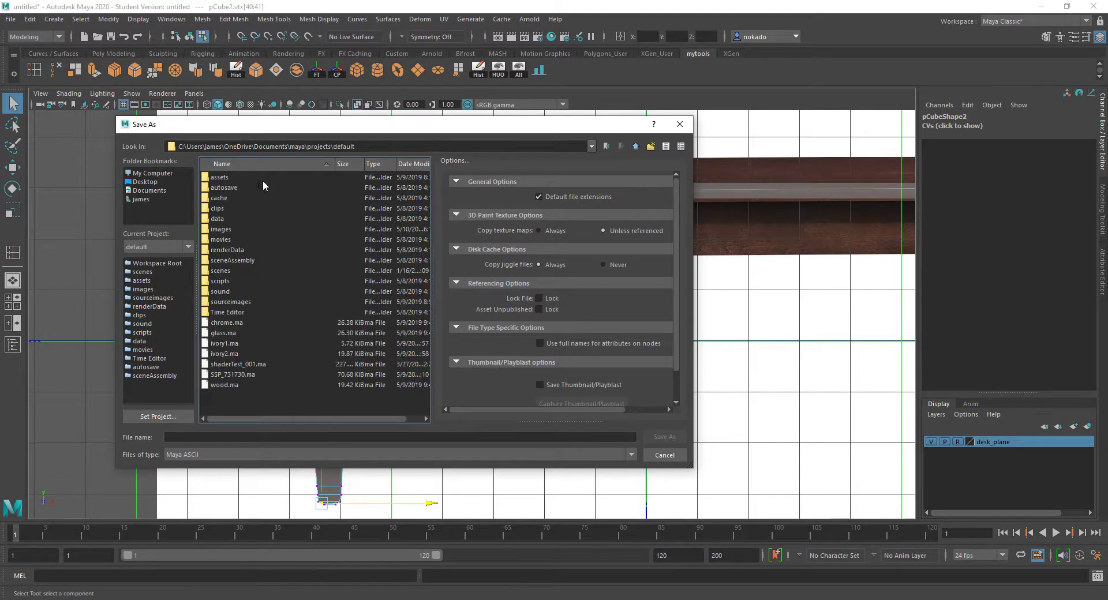
left_click(606, 148)
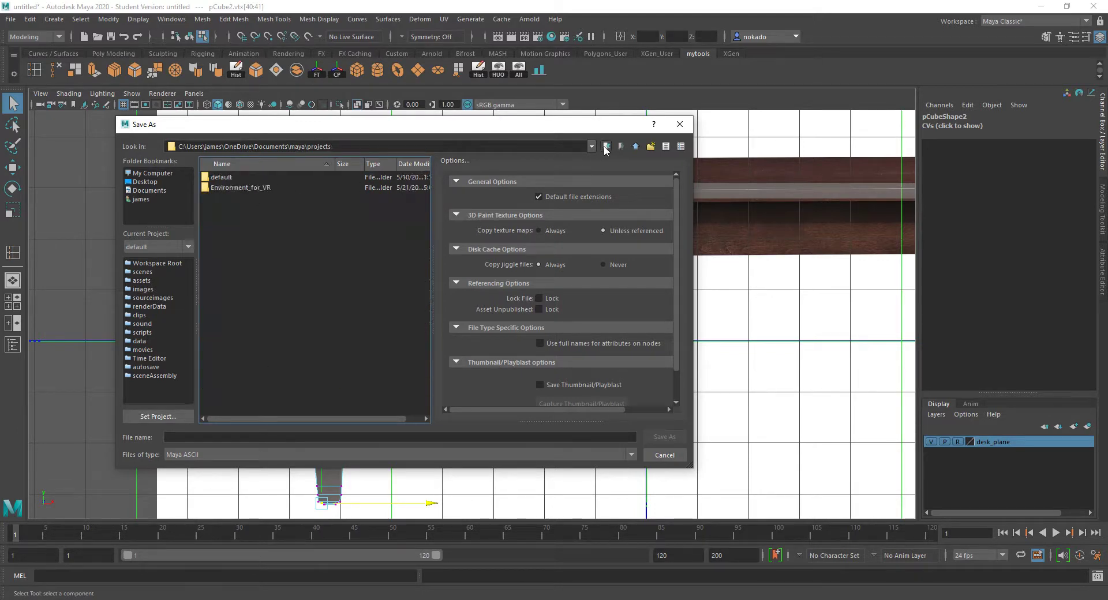
right_click(273, 223)
left_click(314, 238)
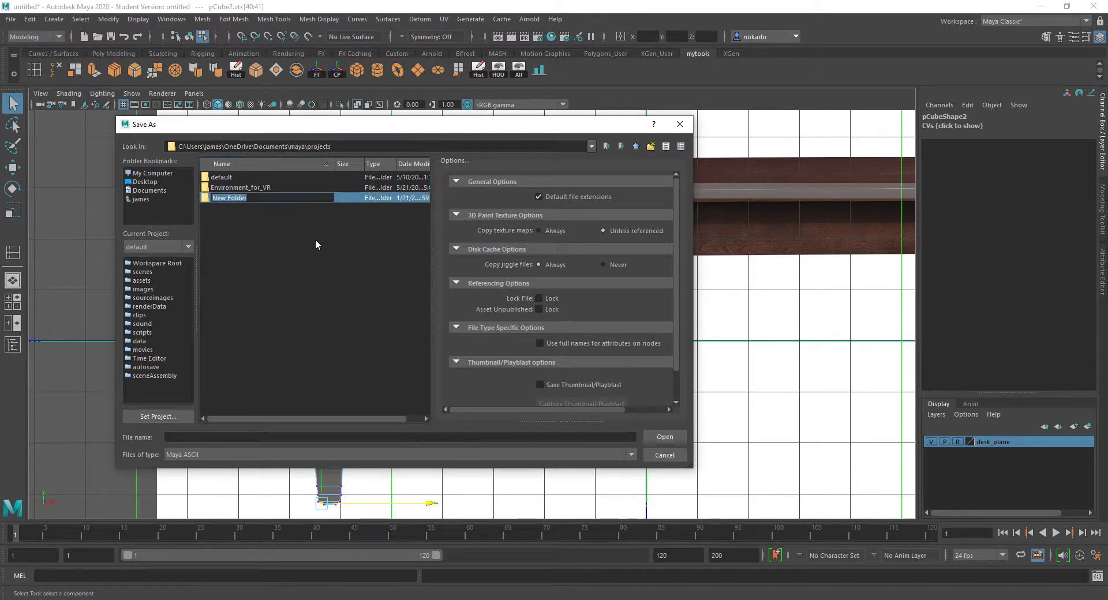
type("desk")
key("Return")
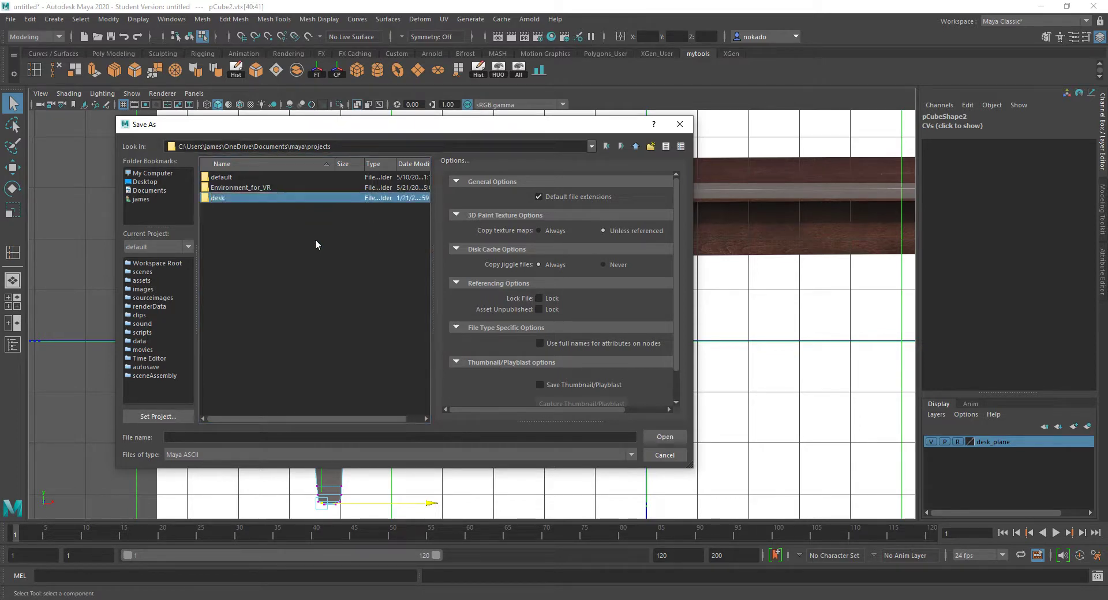
Save the scene as a Maya ASCII file named desk inside the new desk folder, accepting the student version notice.
double_click(335, 197)
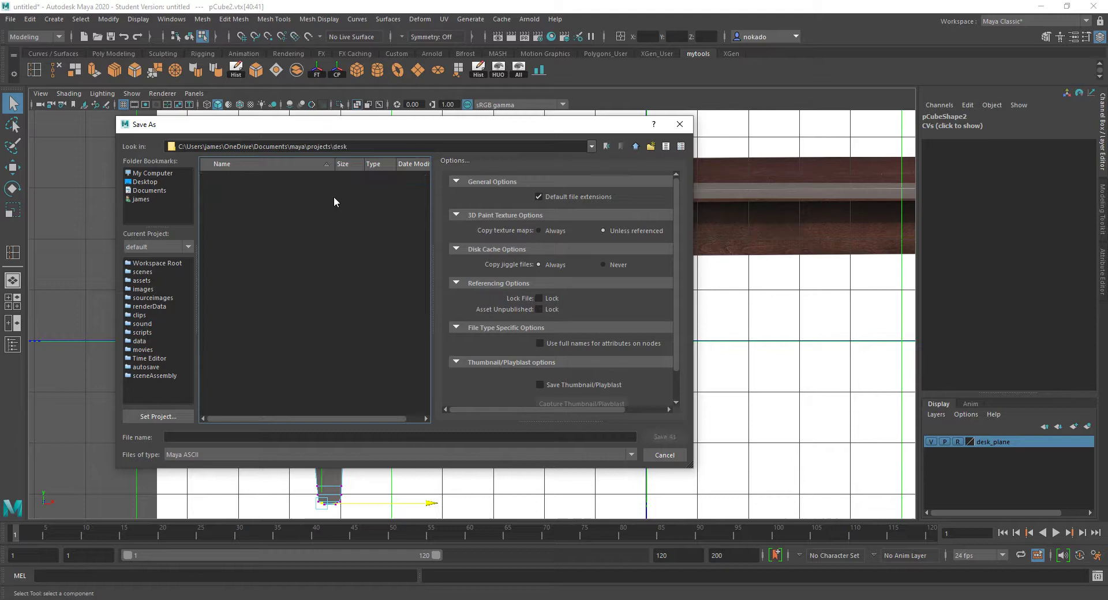
left_click(331, 439)
type("des")
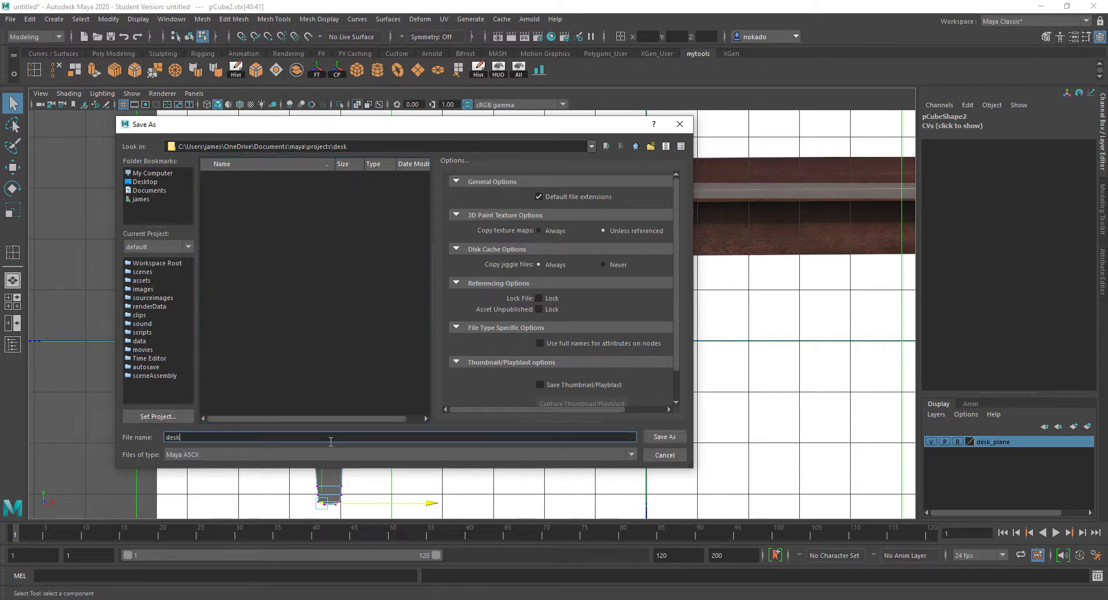
type("k")
left_click(330, 452)
left_click(330, 451)
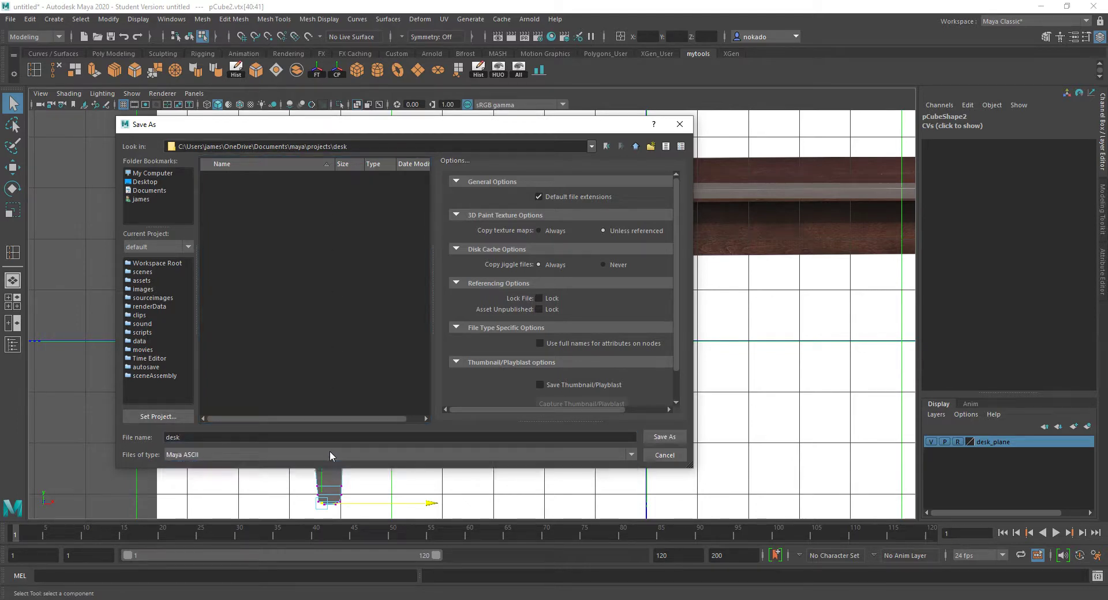
left_click(655, 439)
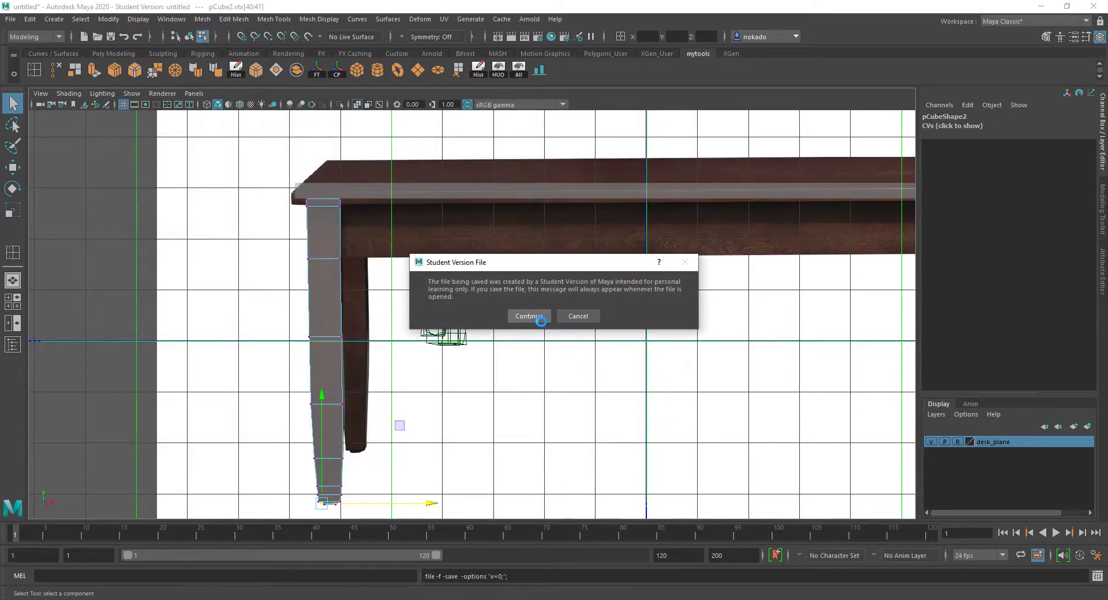
left_click(528, 316)
Examine the apron beneath the tabletop and how it meets the legs at both ends of the reference table.
middle_click_drag(466, 318, 285, 348, "alt")
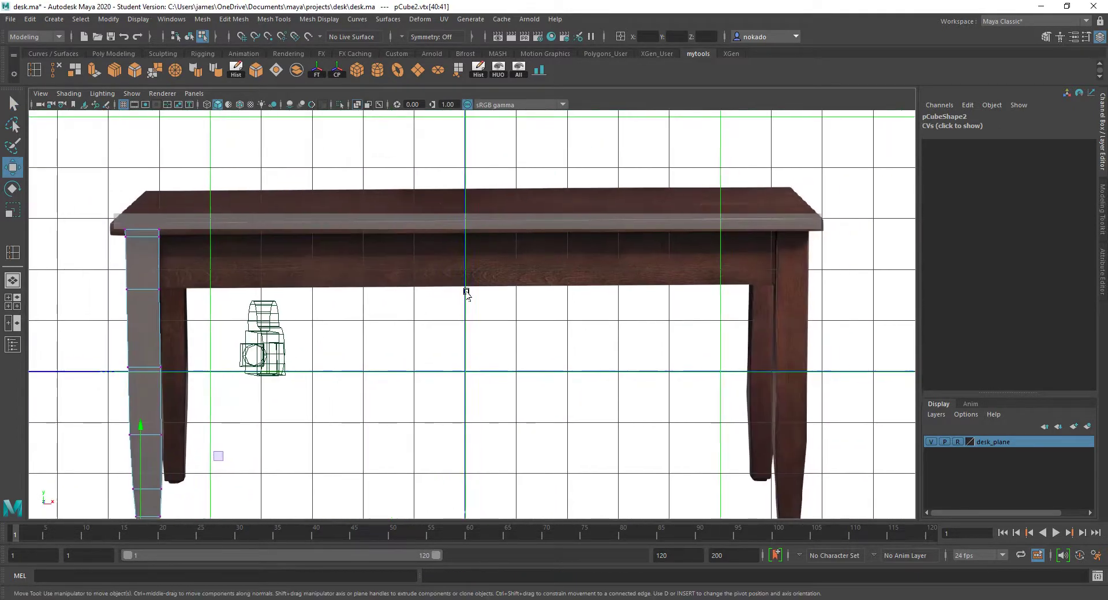
scroll(465, 293, "down", 2)
scroll(465, 292, "up", 1)
scroll(427, 249, "up", 1)
middle_click_drag(406, 232, 418, 292, "alt")
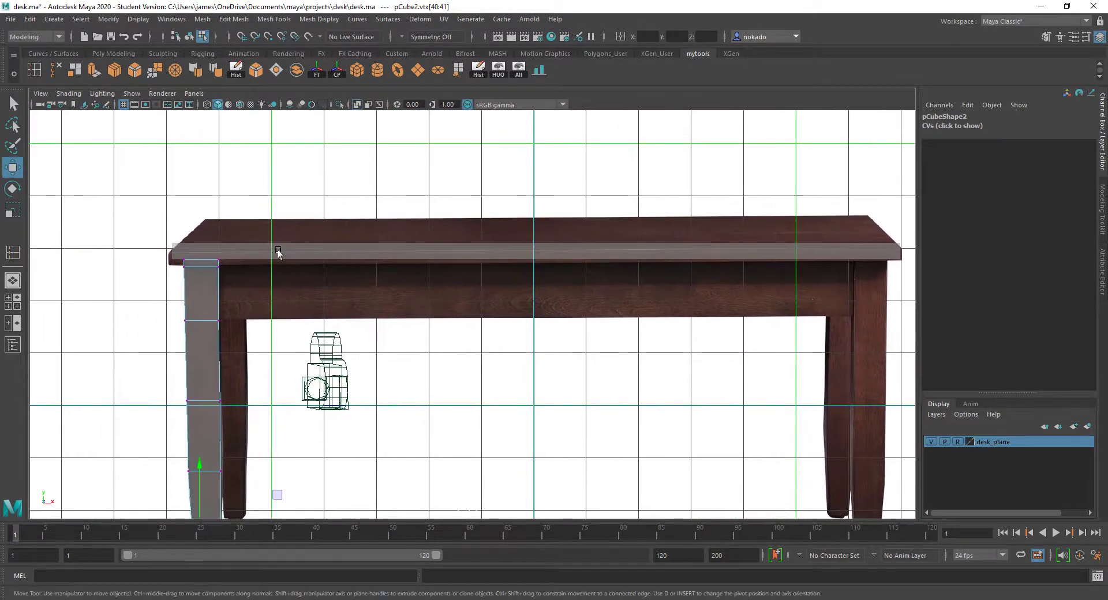
middle_click_drag(279, 250, 311, 261, "alt")
scroll(312, 262, "up", 2)
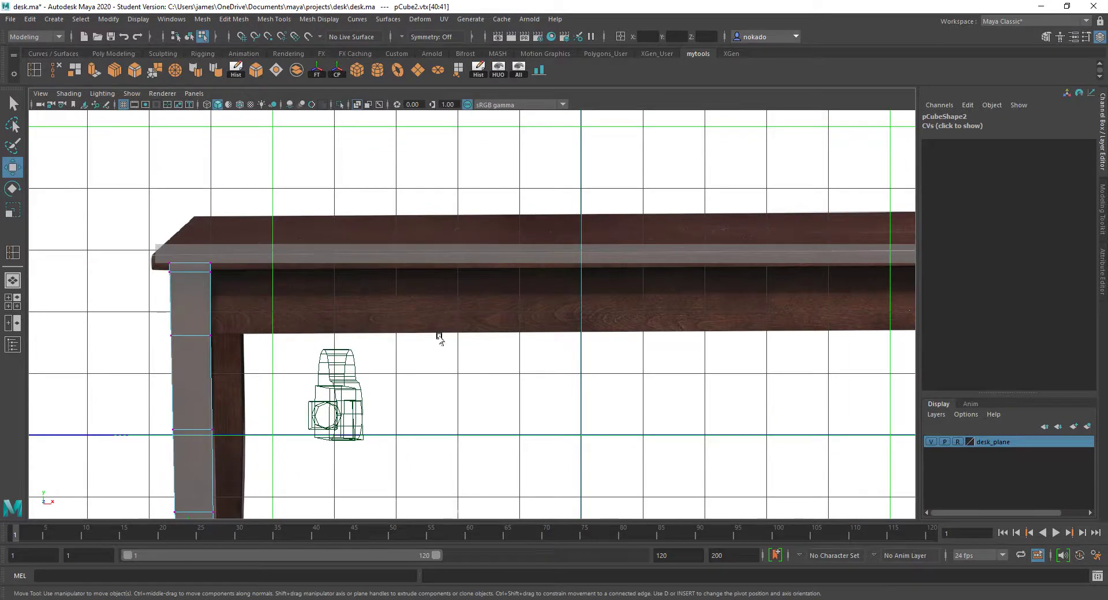
middle_click_drag(496, 305, 280, 317, "alt")
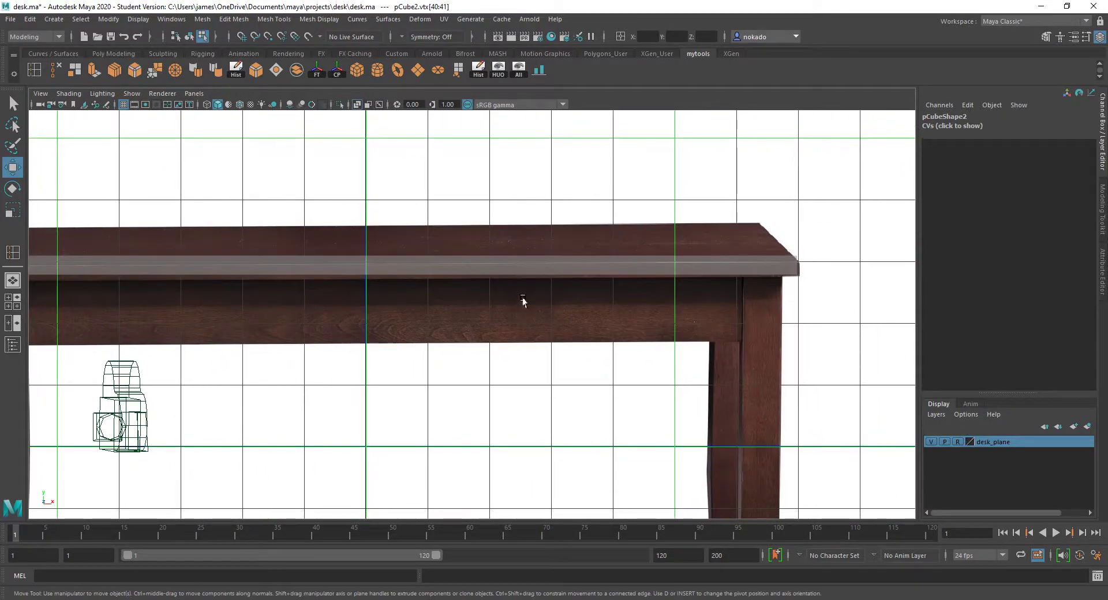
middle_click_drag(485, 312, 693, 282, "alt")
middle_click_drag(325, 337, 342, 316, "alt")
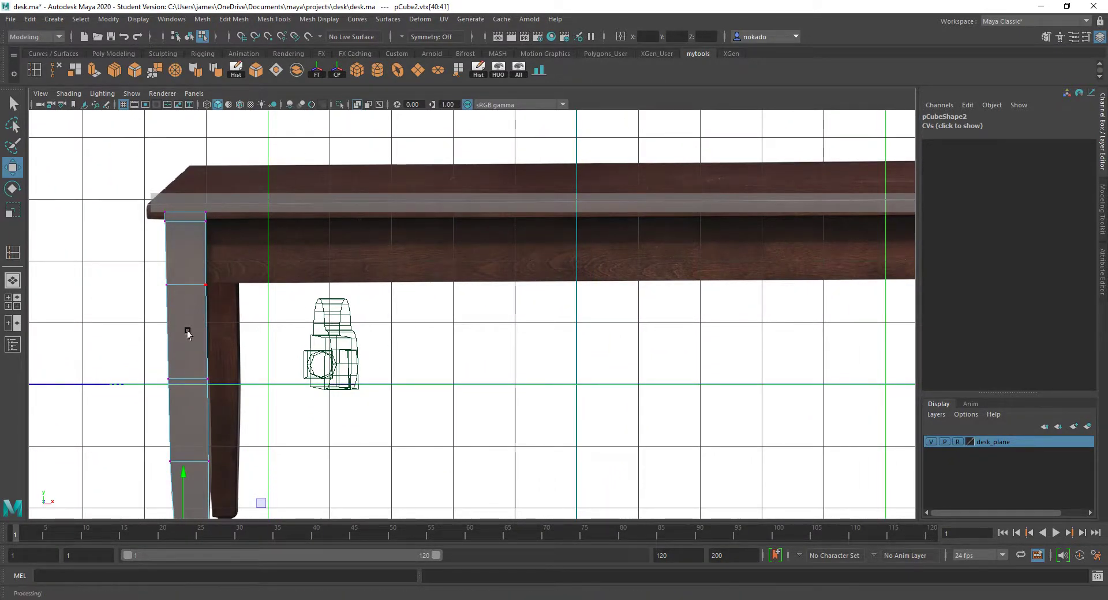
scroll(190, 333, "down", 4)
scroll(261, 294, "up", 4)
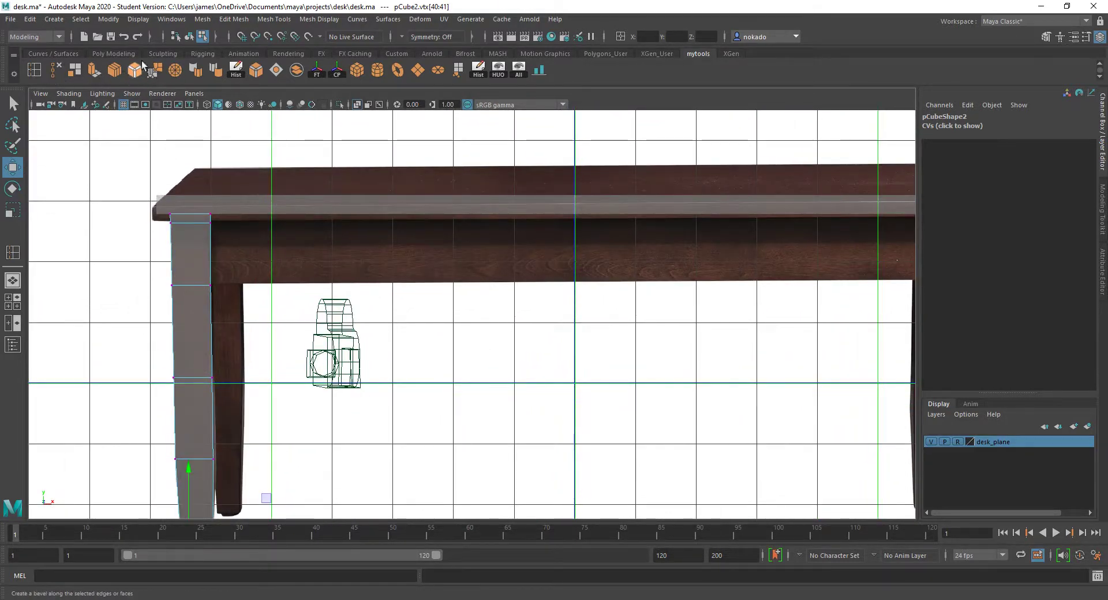
Create a polygon cube for the apron and raise it to a Translate Y of 1.474.
left_click(356, 76)
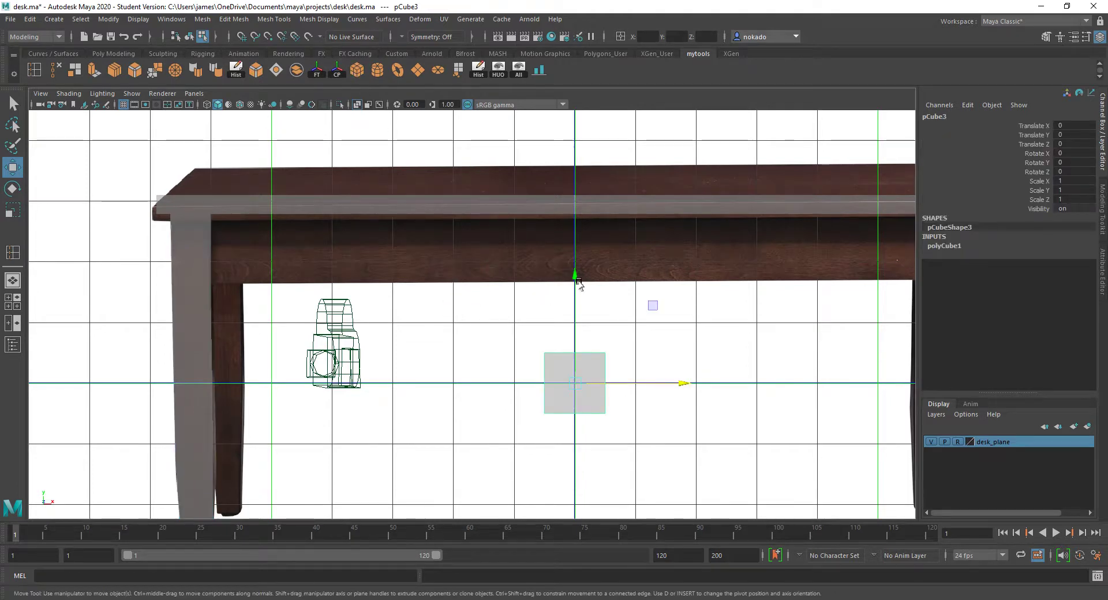
left_click_drag(574, 277, 574, 195)
Examine the modelled leg's lower outline and vertices against the reference, then return to object selection.
scroll(289, 383, "down", 3)
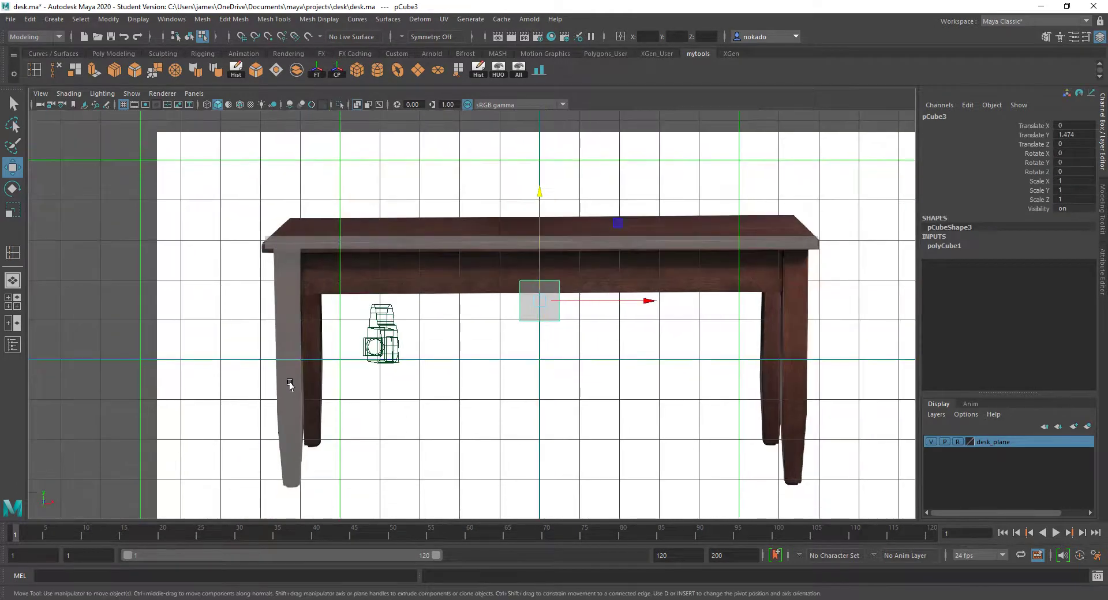
scroll(288, 387, "up", 1)
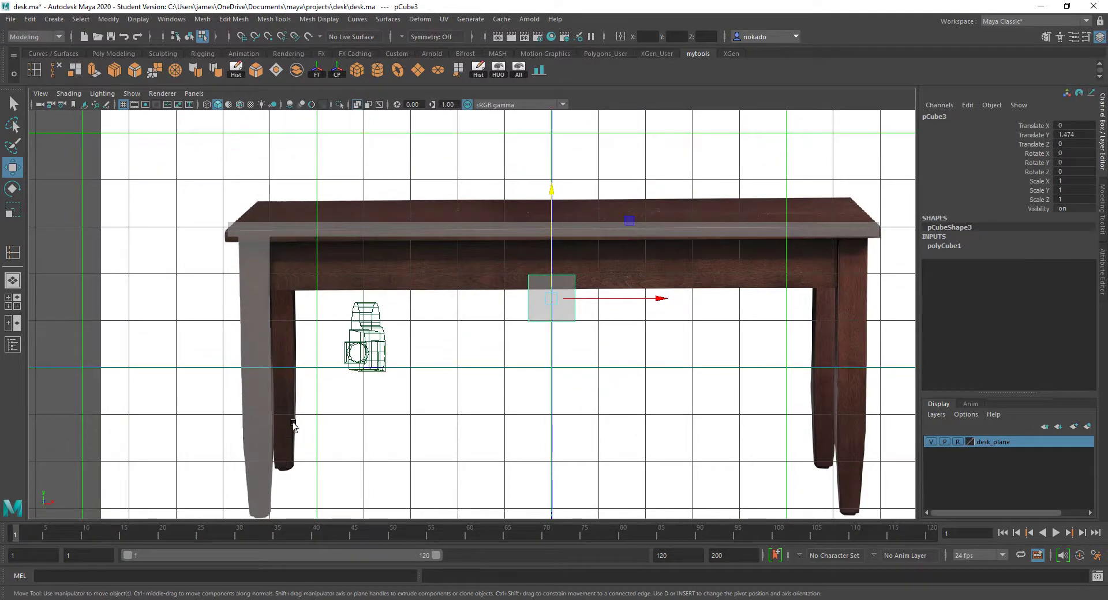
middle_click_drag(293, 423, 448, 331, "alt")
scroll(321, 323, "up", 2)
scroll(449, 332, "up", 2)
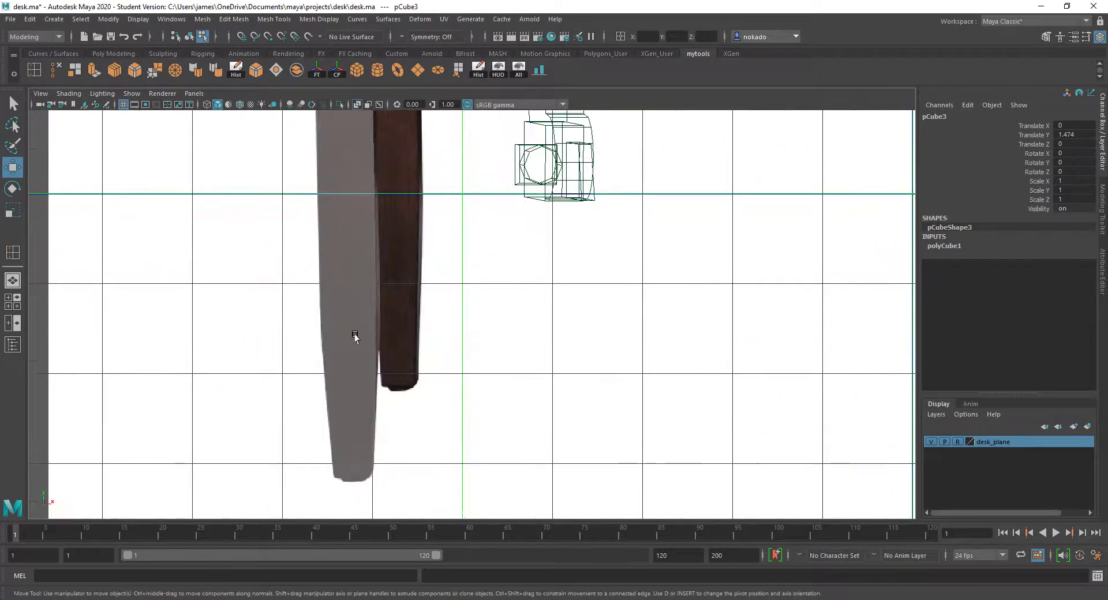
key("F9")
left_click(490, 343)
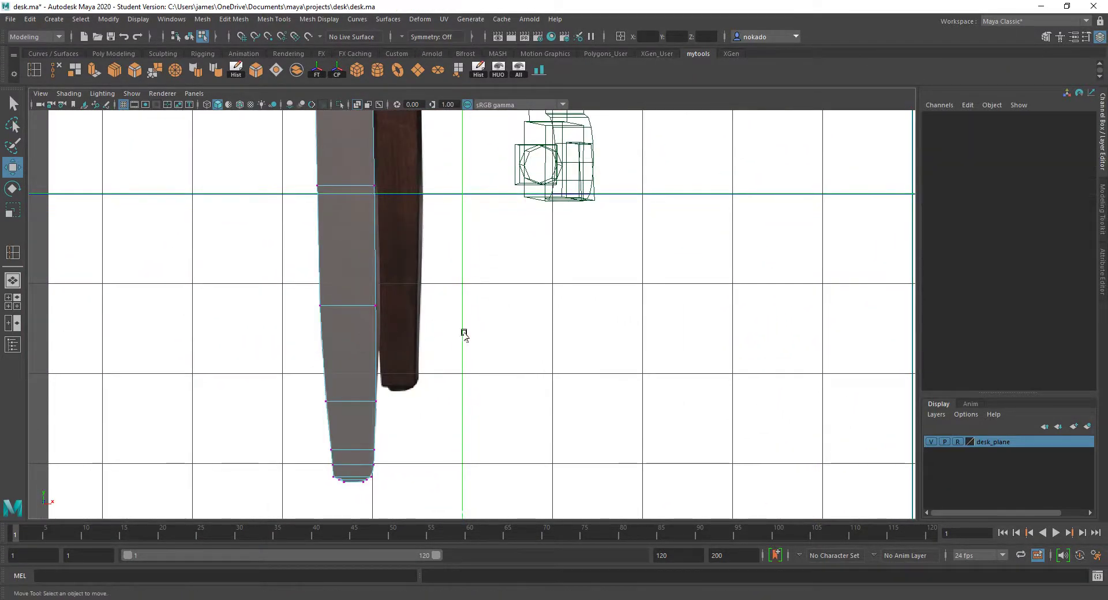
right_click_drag(408, 312, 470, 275)
left_click(535, 281)
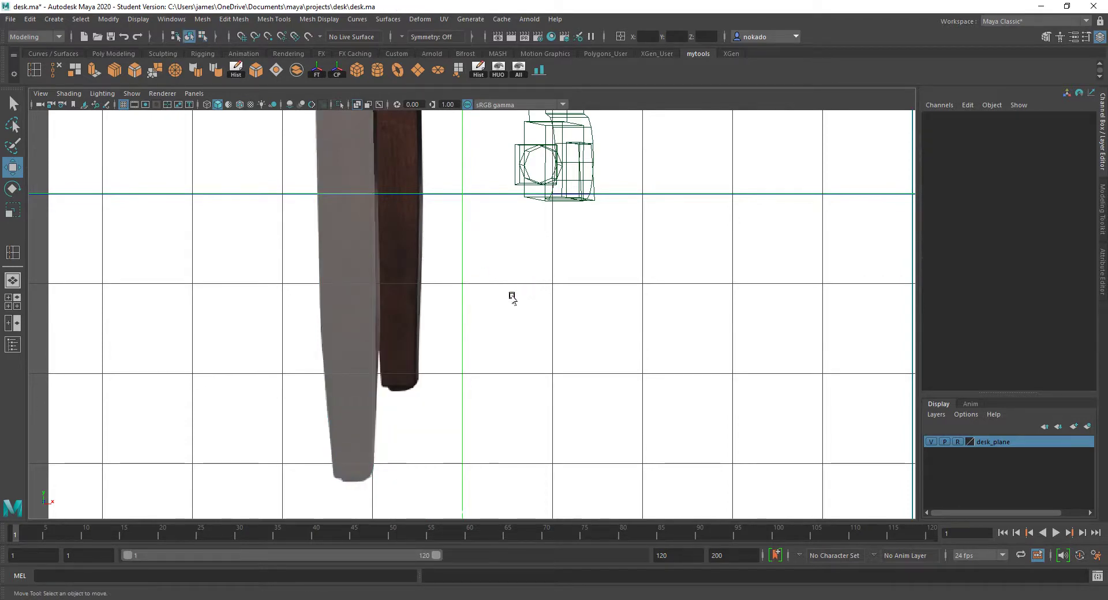
middle_click_drag(441, 309, 471, 301, "alt")
right_click_drag(471, 300, 531, 300, "alt")
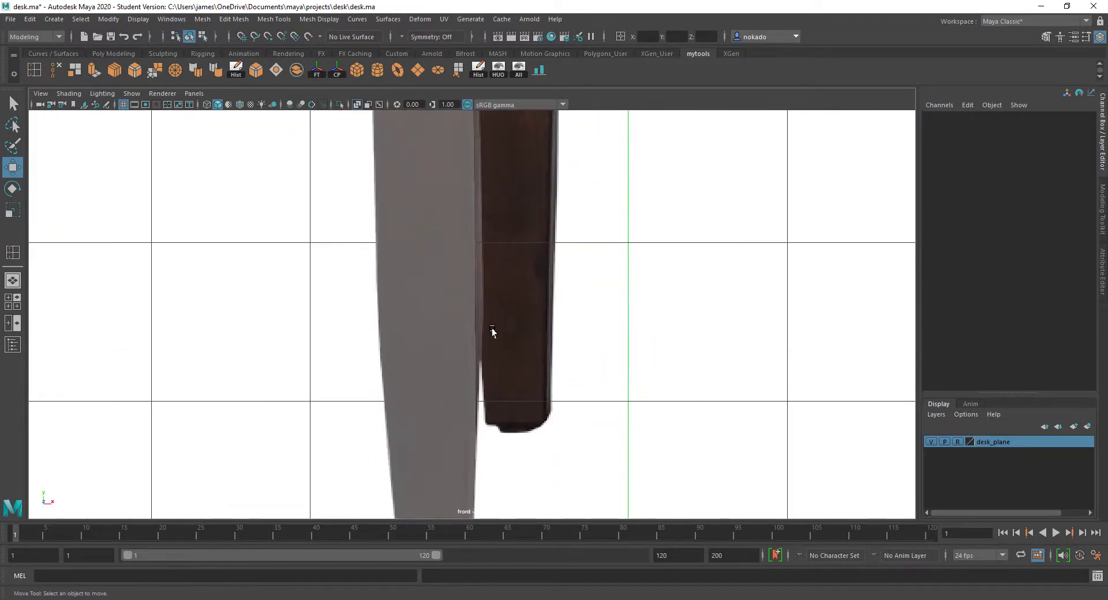
scroll(492, 331, "down", 5)
middle_click_drag(485, 309, 423, 395, "alt")
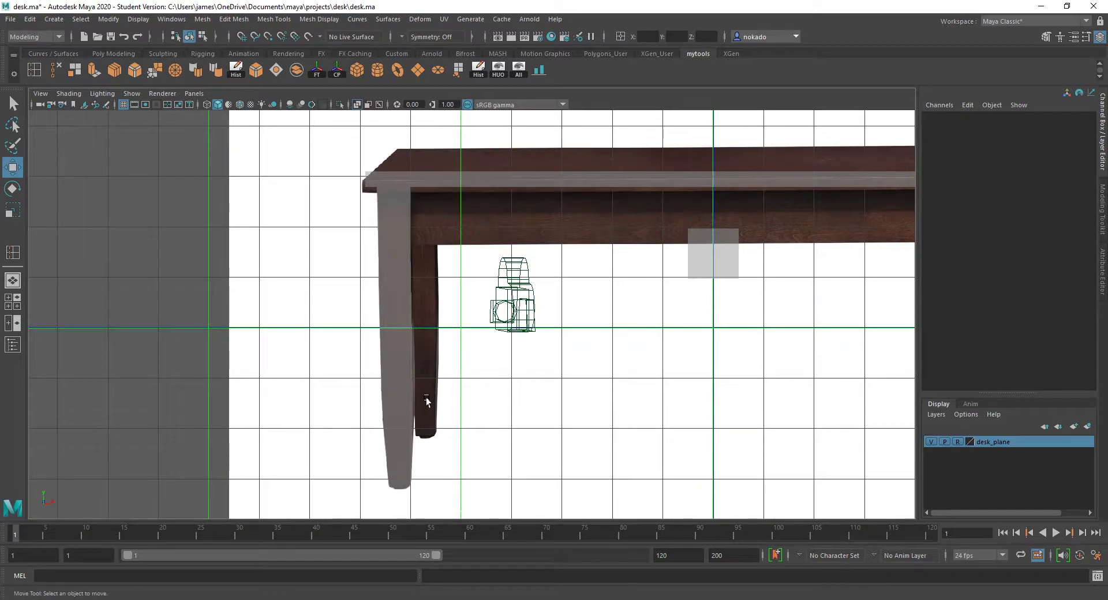
Raise the new cube onto the reference apron just below the tabletop, to a Translate Y of 2.241.
middle_click_drag(767, 244, 542, 287, "alt")
left_click(470, 293)
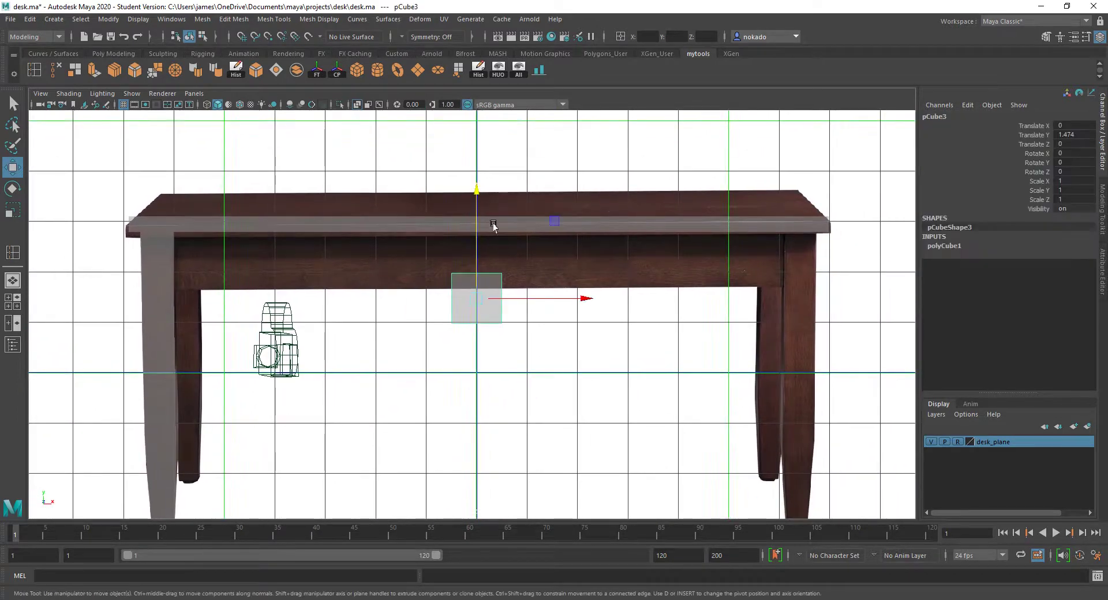
left_click_drag(481, 192, 479, 154)
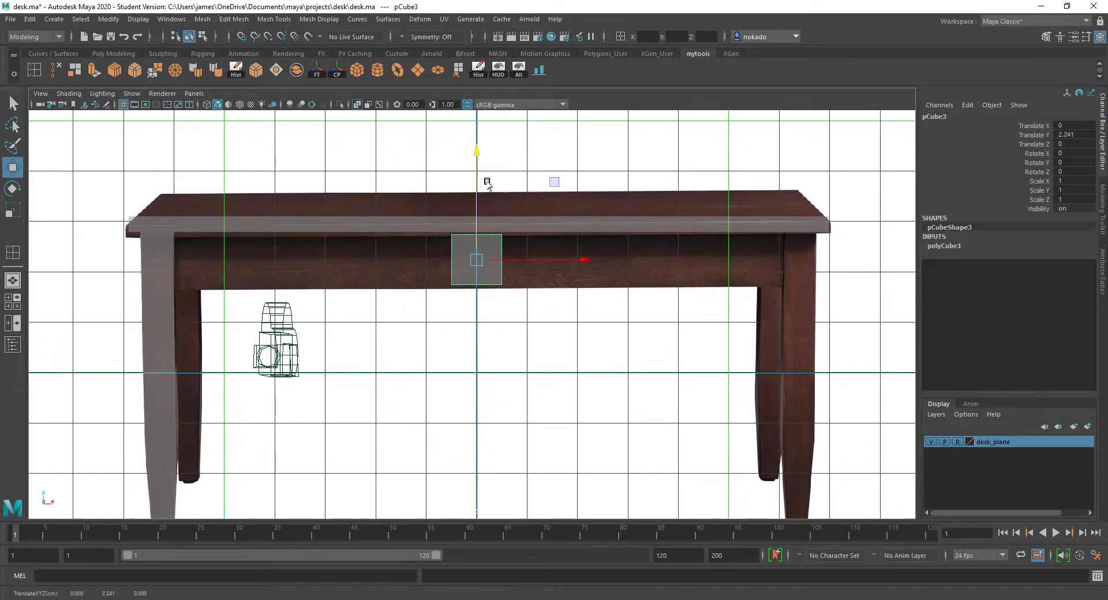
scroll(487, 183, "up", 5)
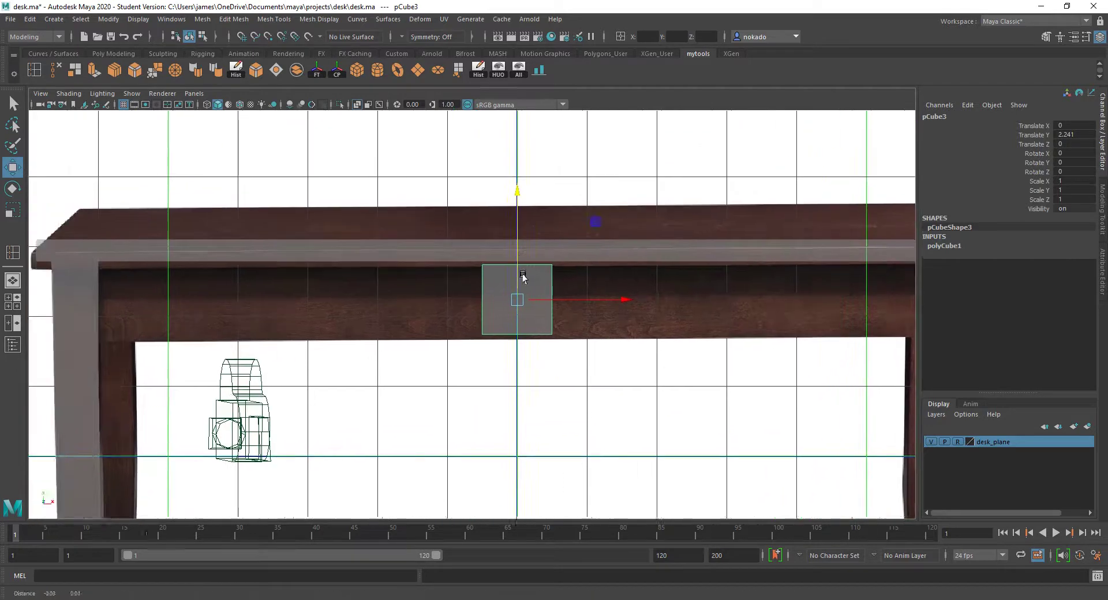
Adjust the cube's lower and upper vertices vertically to match the height of the reference apron.
middle_click_drag(523, 277, 474, 311, "alt")
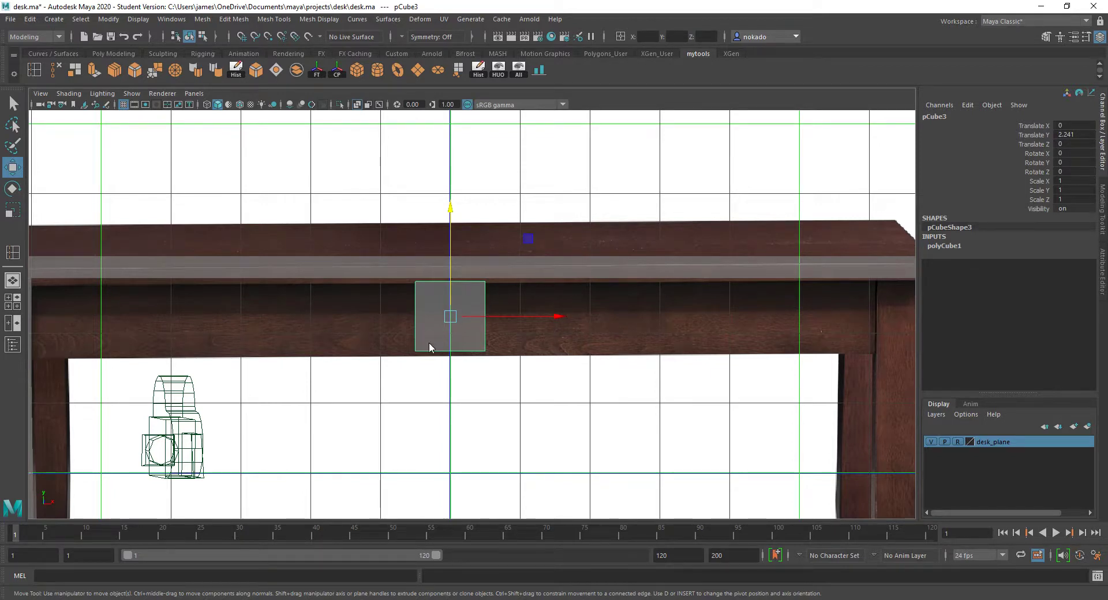
right_click_drag(428, 342, 388, 322)
left_click_drag(389, 321, 556, 383)
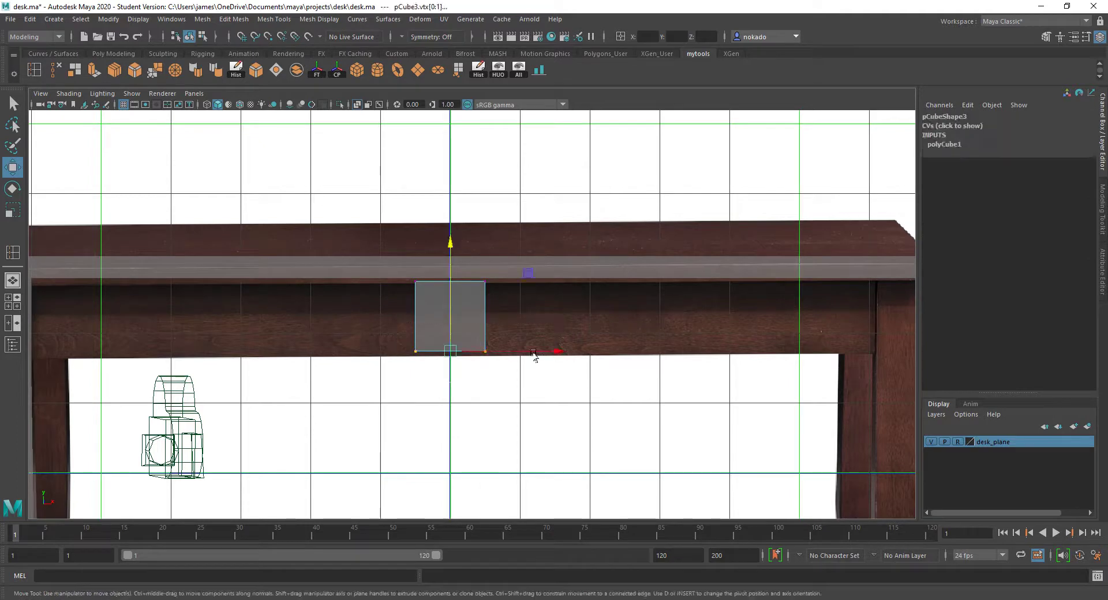
left_click_drag(450, 247, 556, 309)
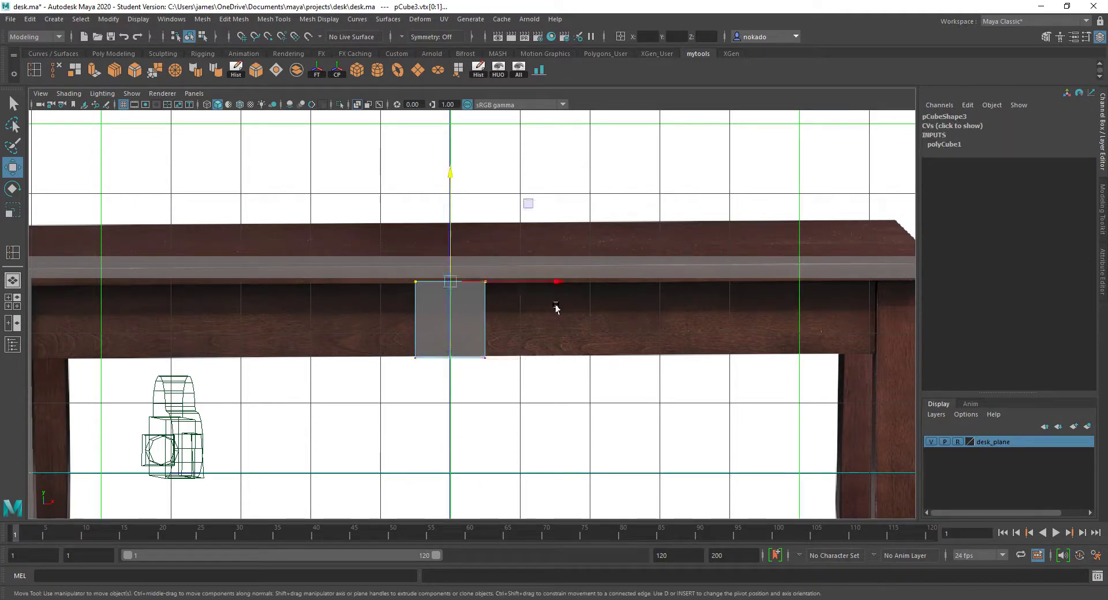
left_click_drag(447, 184, 450, 184)
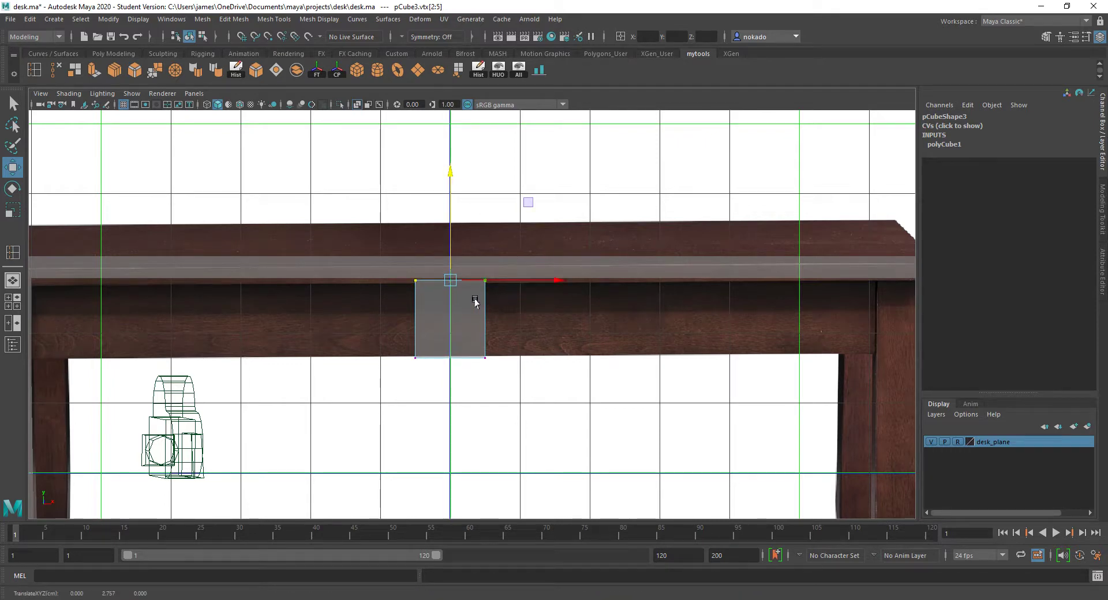
Stretch the apron's end vertices outward on both sides to reach the inner edges of the outer front legs.
left_click_drag(555, 359, 465, 249)
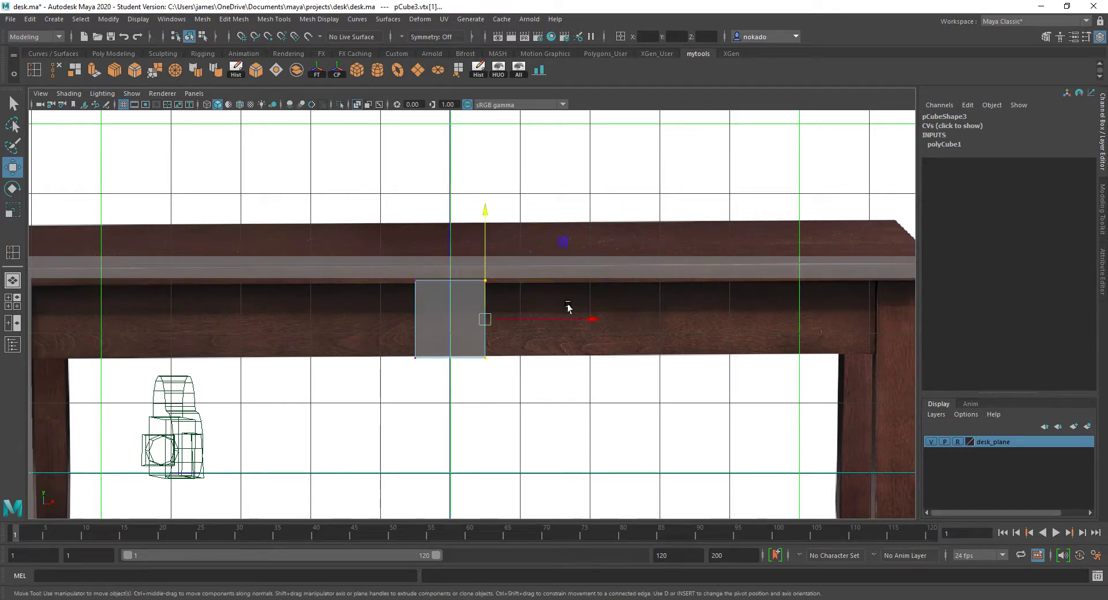
left_click_drag(583, 317, 973, 314)
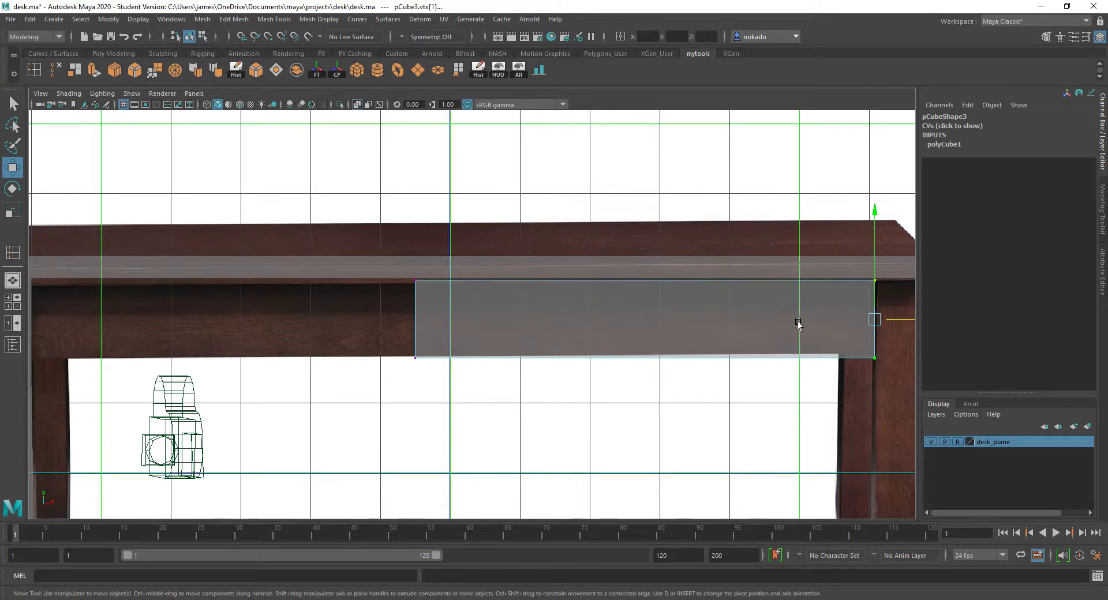
mouse_move(798, 325)
middle_mouse_down("alt")
mouse_move(614, 302)
mouse_move(631, 327)
mouse_move(591, 336)
mouse_move(671, 329)
middle_mouse_up("alt")
mouse_move(35, 243)
middle_mouse_down("alt")
mouse_move(264, 242)
mouse_move(536, 267)
middle_mouse_up("alt")
middle_click_drag(642, 300, 591, 265, "alt")
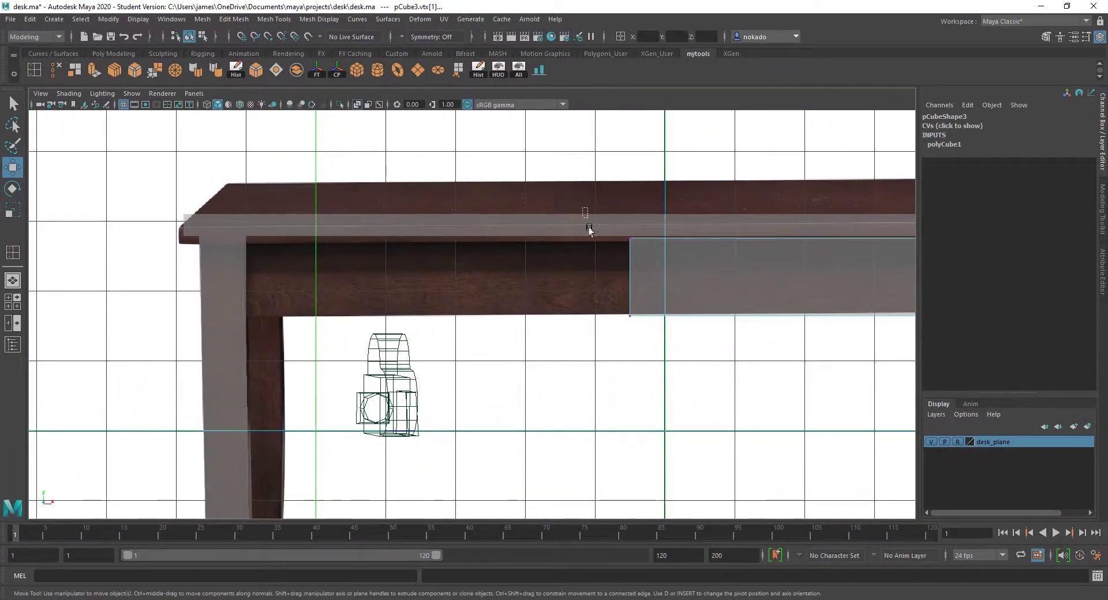
left_click_drag(589, 229, 638, 323)
left_click_drag(674, 279, 290, 275)
Select all the apron's bottom vertices and nudge them vertically to follow the reference apron's lower edge.
middle_click_drag(668, 273, 324, 267, "alt")
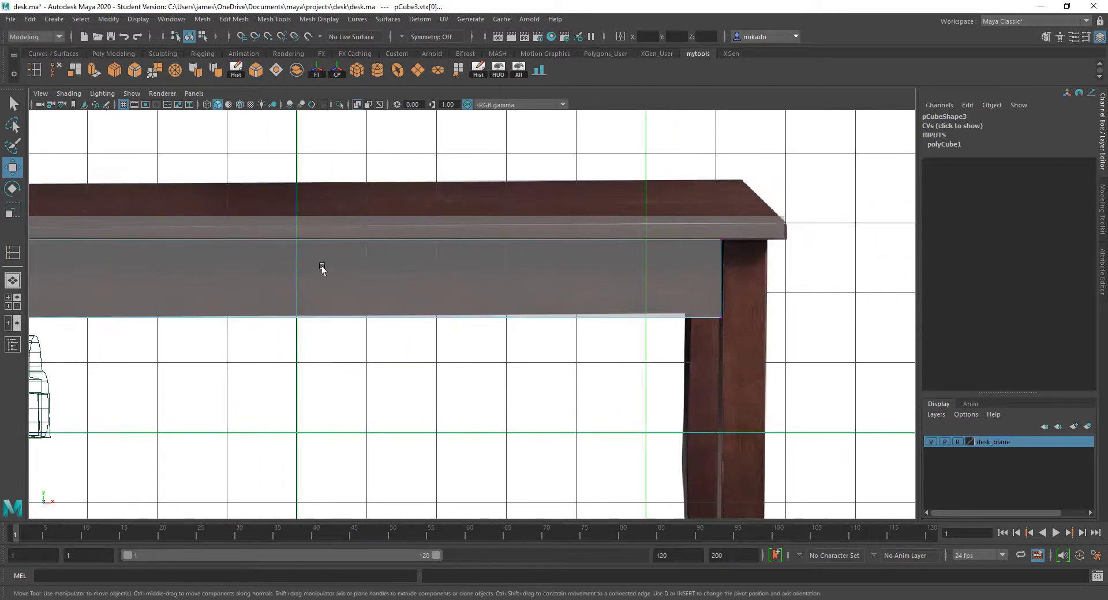
middle_click_drag(542, 269, 648, 262, "alt")
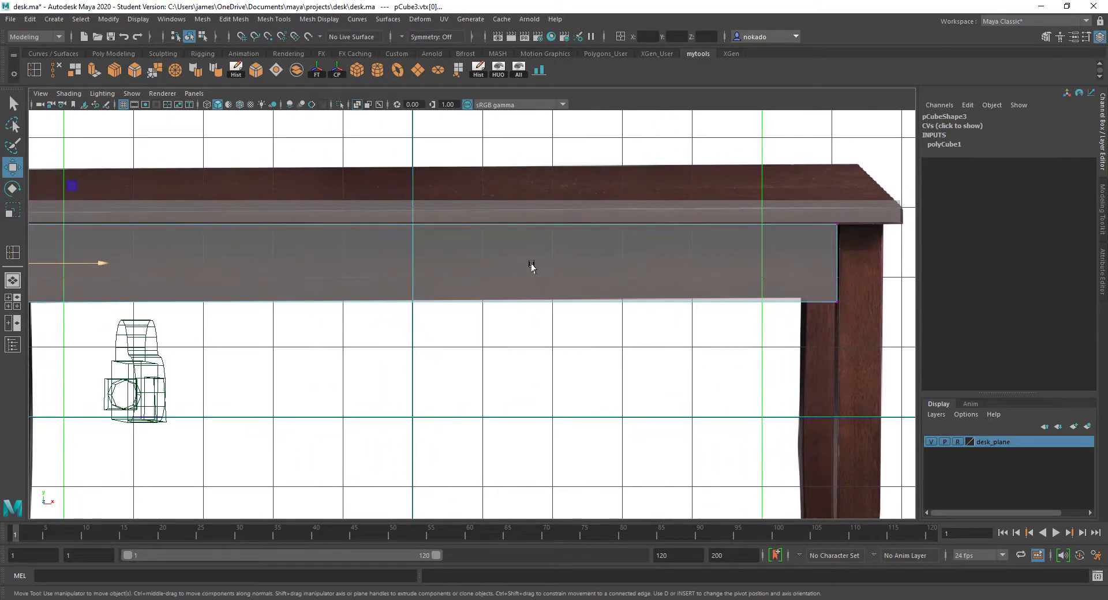
scroll(532, 266, "down", 3)
scroll(404, 305, "up", 1)
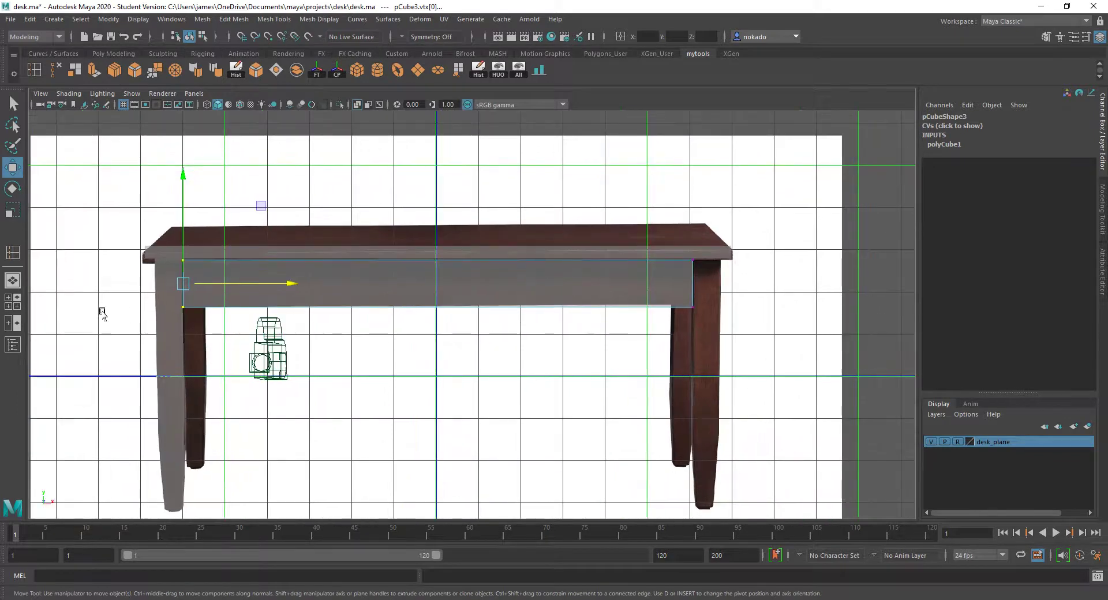
left_click_drag(123, 298, 708, 313)
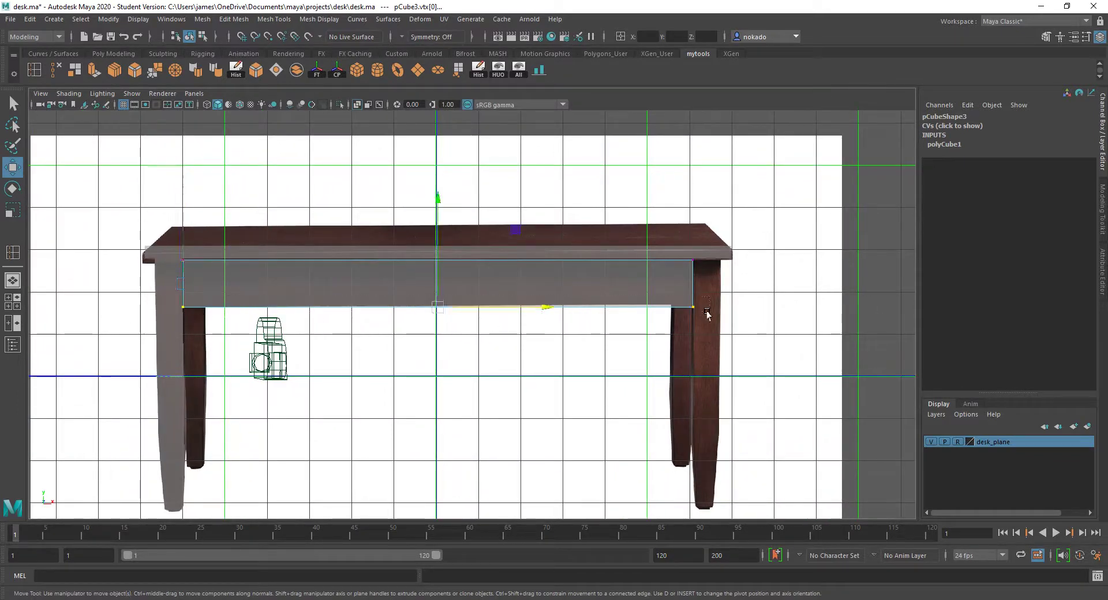
scroll(348, 260, "up", 1)
mouse_move(420, 201)
left_mouse_down()
mouse_move(422, 184)
mouse_move(421, 199)
mouse_move(402, 205)
left_mouse_up()
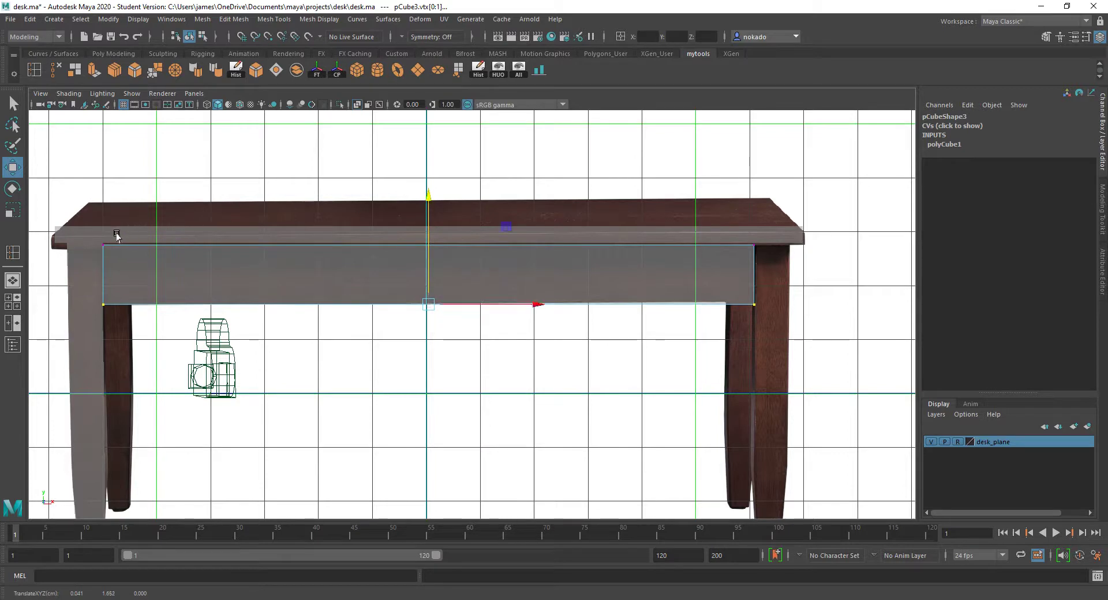
Raise the whole apron to a Translate Y of 2.273, and fine-tune its bottom vertices against the reference's lower edge.
right_click_drag(172, 262, 220, 241)
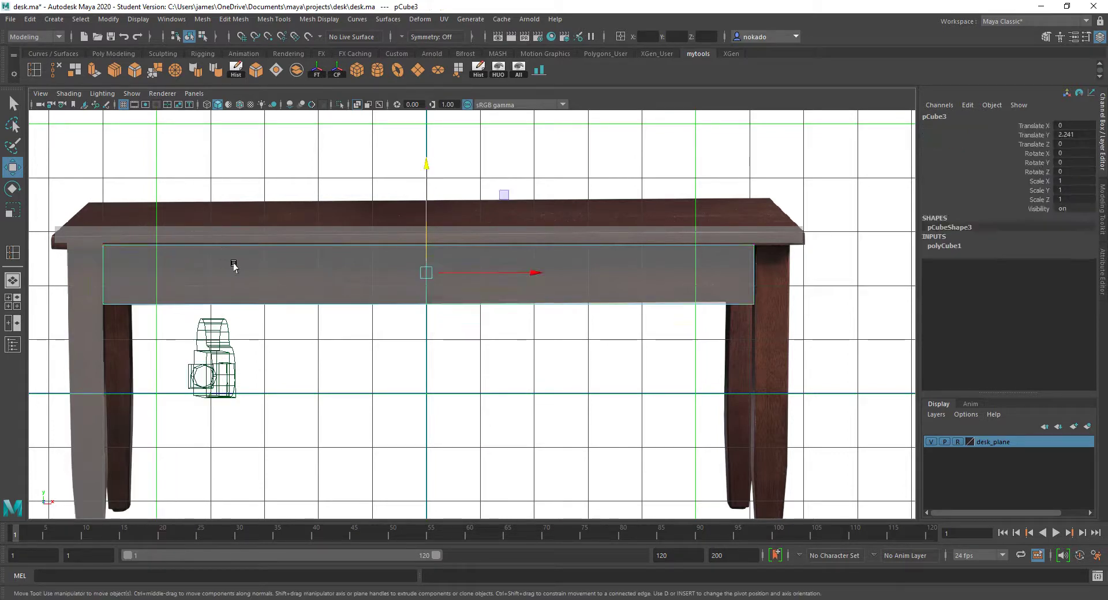
mouse_move(426, 167)
left_mouse_down()
mouse_move(426, 180)
mouse_move(426, 169)
left_mouse_up()
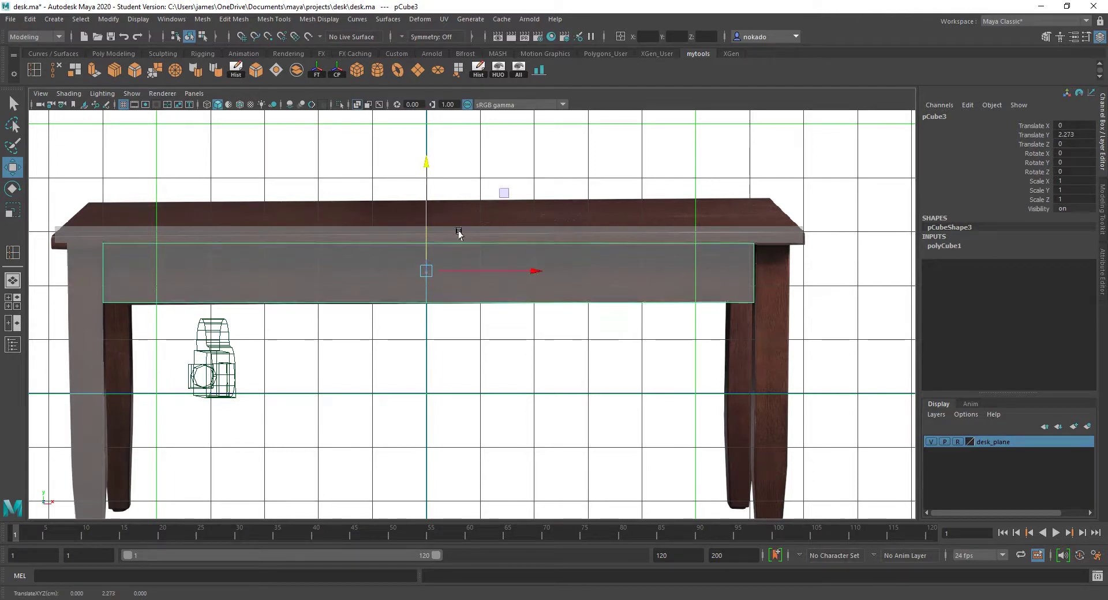
scroll(462, 242, "up", 1)
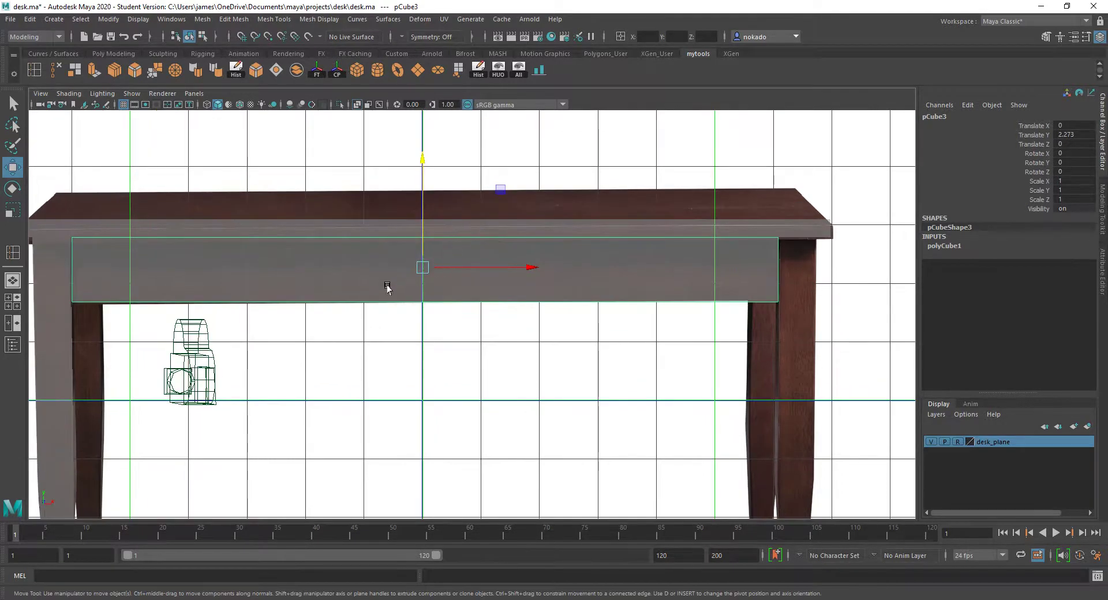
right_click(375, 292)
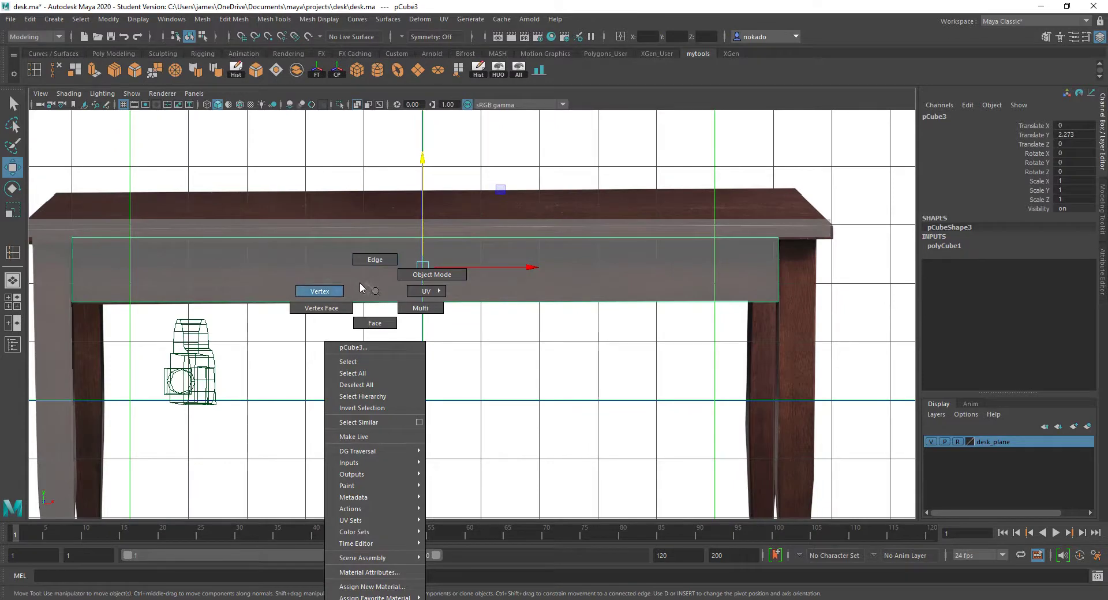
left_click(336, 287)
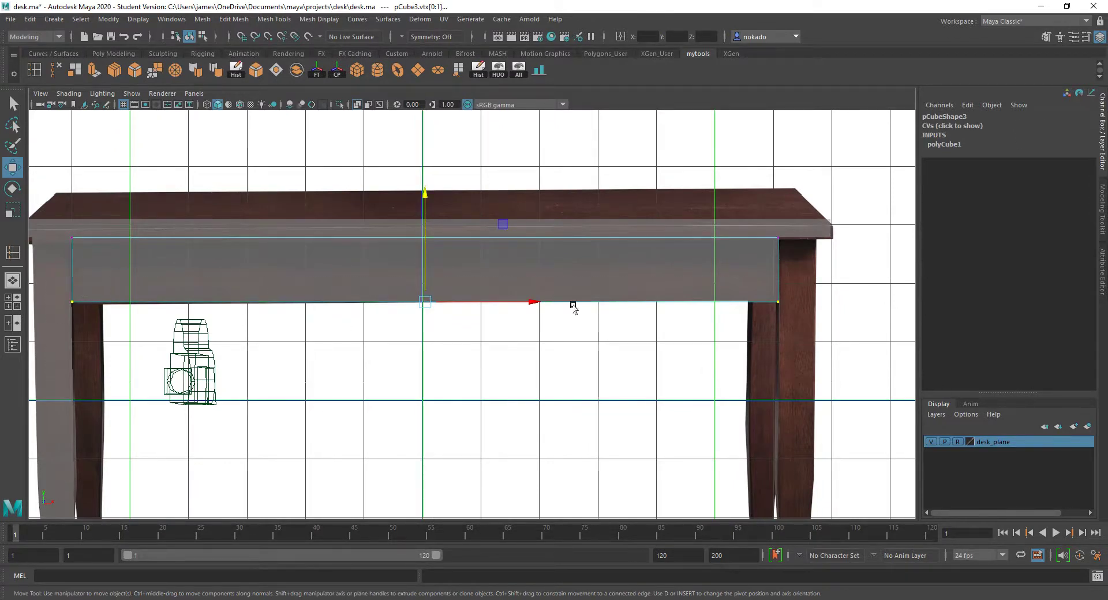
left_click_drag(426, 196, 426, 194)
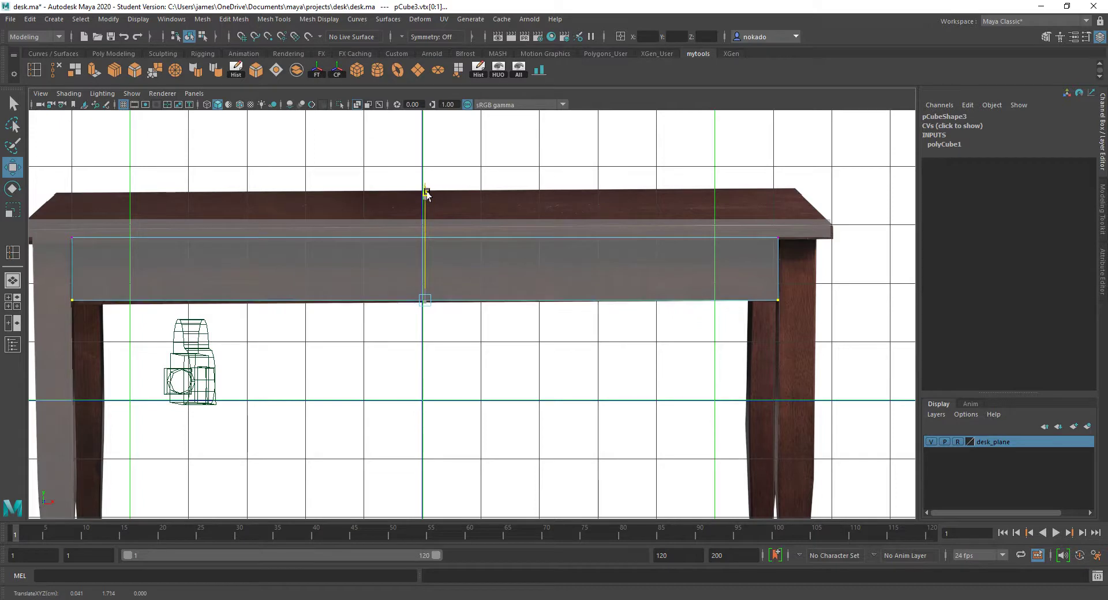
In the perspective view of the four-view layout, select the apron's front face and move it inward along Z.
key("space")
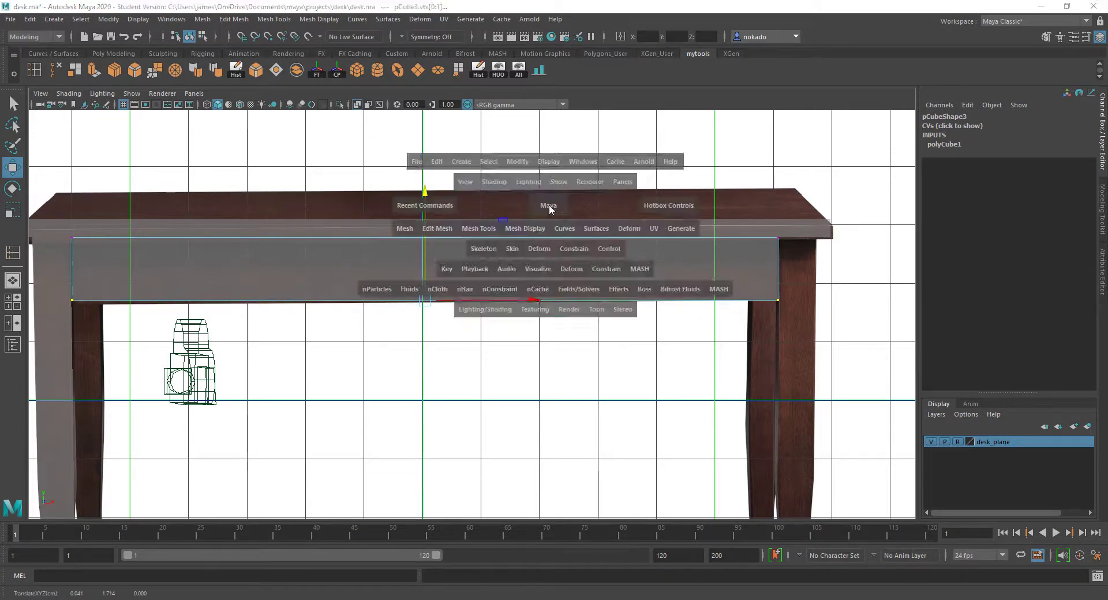
mouse_move(721, 233)
left_mouse_down("alt")
mouse_move(648, 235)
mouse_move(722, 227)
mouse_move(635, 223)
mouse_move(714, 228)
mouse_move(697, 227)
mouse_move(690, 203)
mouse_move(656, 186)
mouse_move(742, 242)
mouse_move(717, 235)
mouse_move(744, 236)
mouse_move(717, 247)
left_mouse_up("alt")
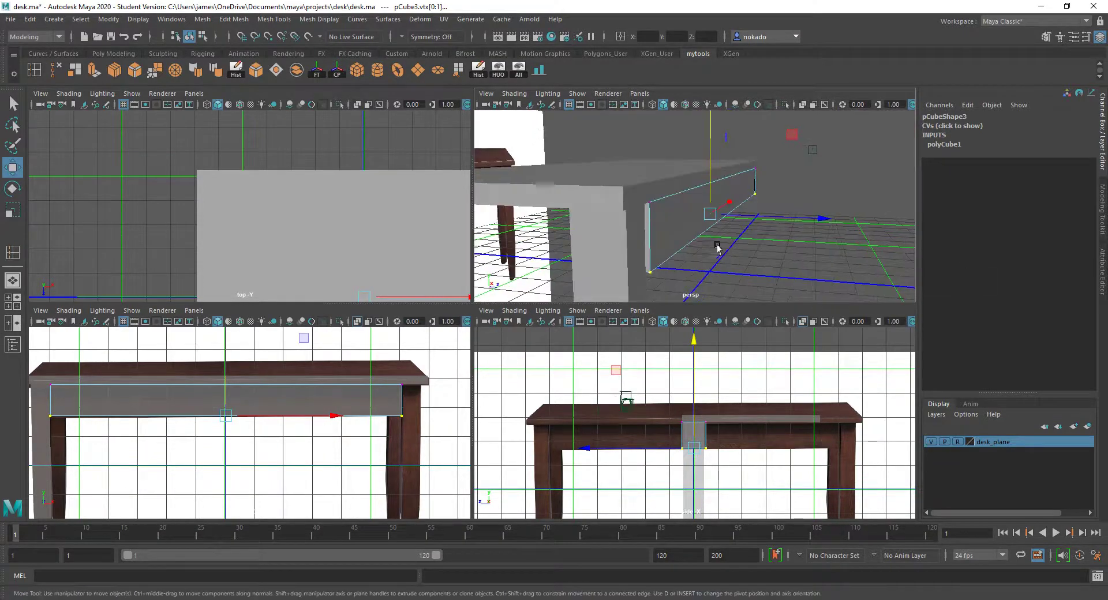
right_click_drag(671, 226, 698, 230)
left_click(698, 226)
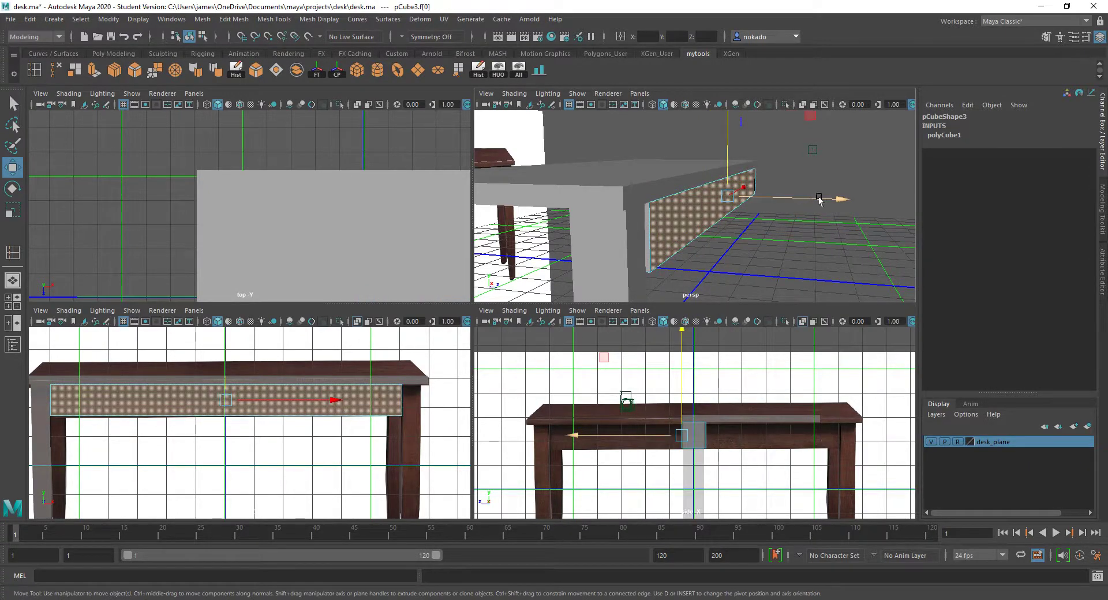
left_click_drag(819, 199, 816, 201)
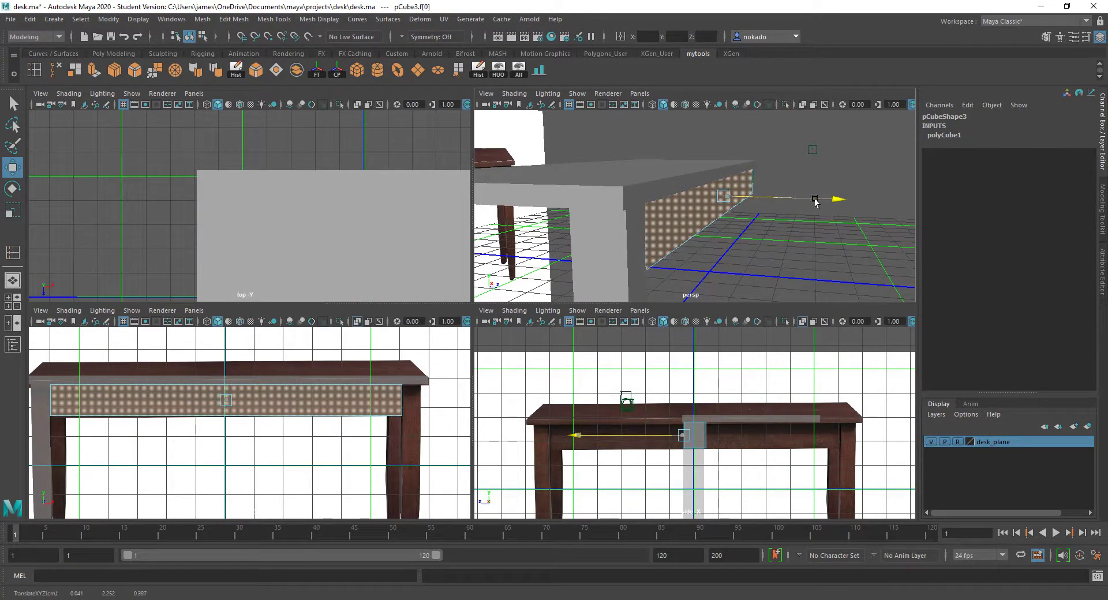
Push the apron's front face further inward along Z so it sits recessed behind the leg's front.
scroll(667, 456, "up", 3)
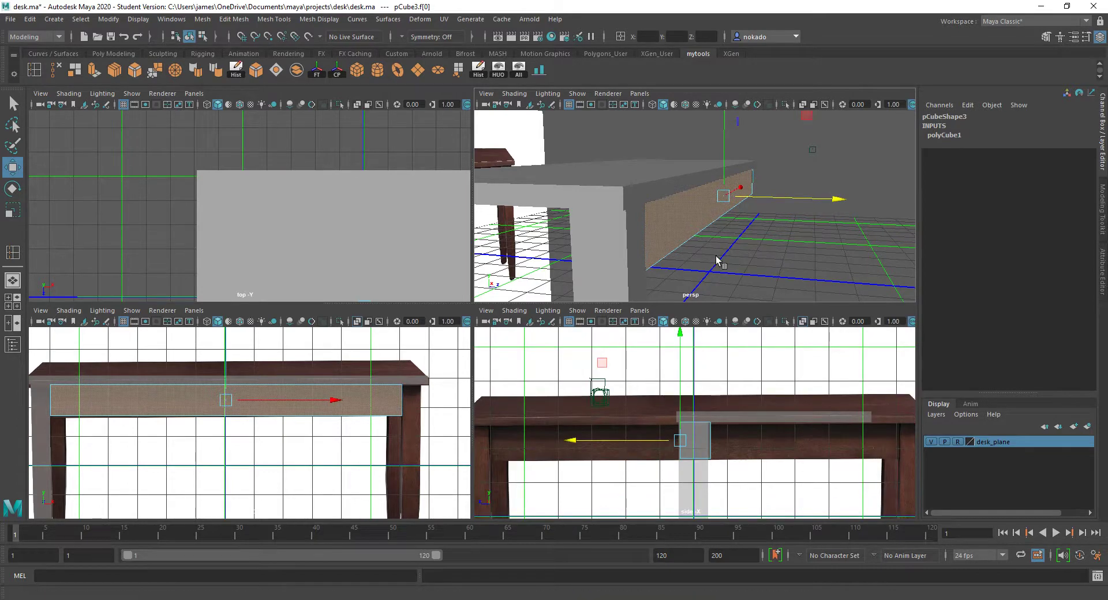
left_click_drag(730, 240, 741, 242, "alt")
scroll(791, 383, "up", 4)
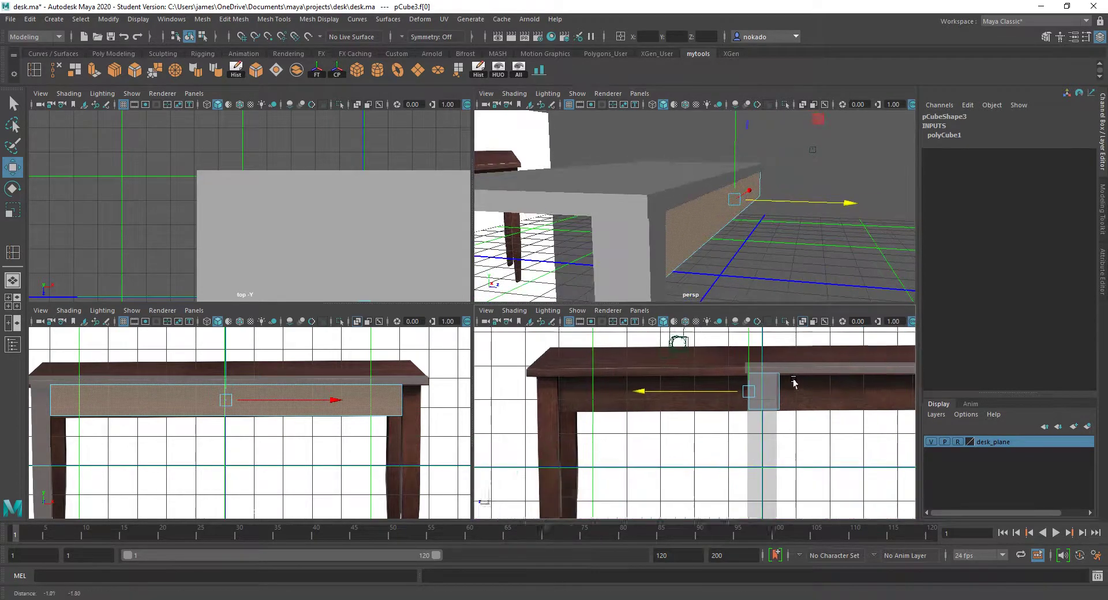
middle_click_drag(670, 425, 699, 484, "alt")
left_click_drag(692, 287, 718, 244, "alt")
left_click_drag(854, 217, 648, 208)
right_click_drag(648, 207, 691, 229, "alt")
scroll(688, 231, "down", 5)
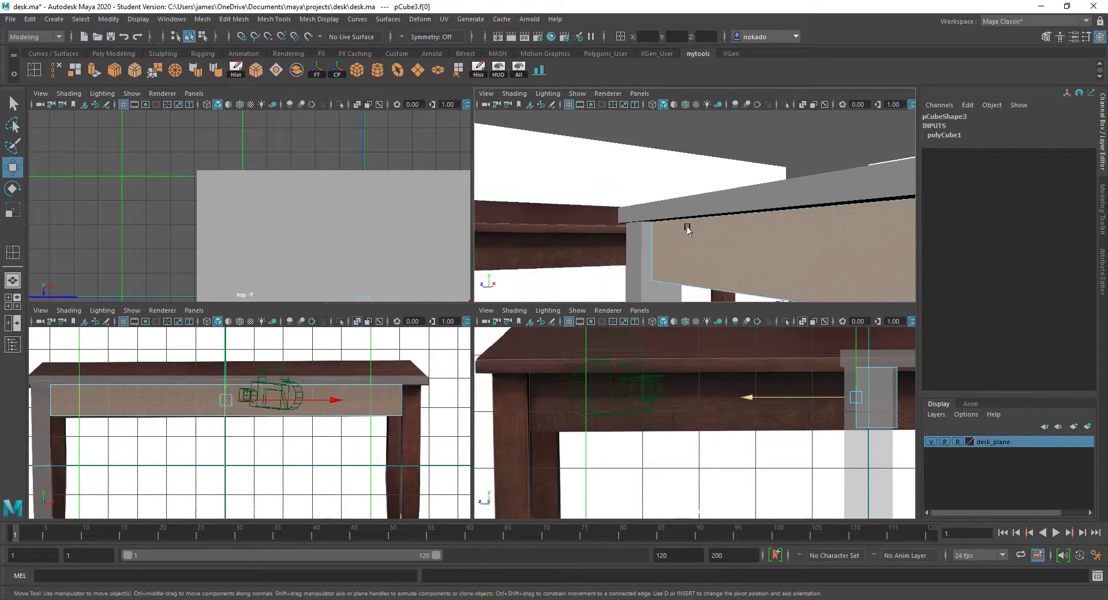
left_click_drag(685, 233, 880, 221, "alt")
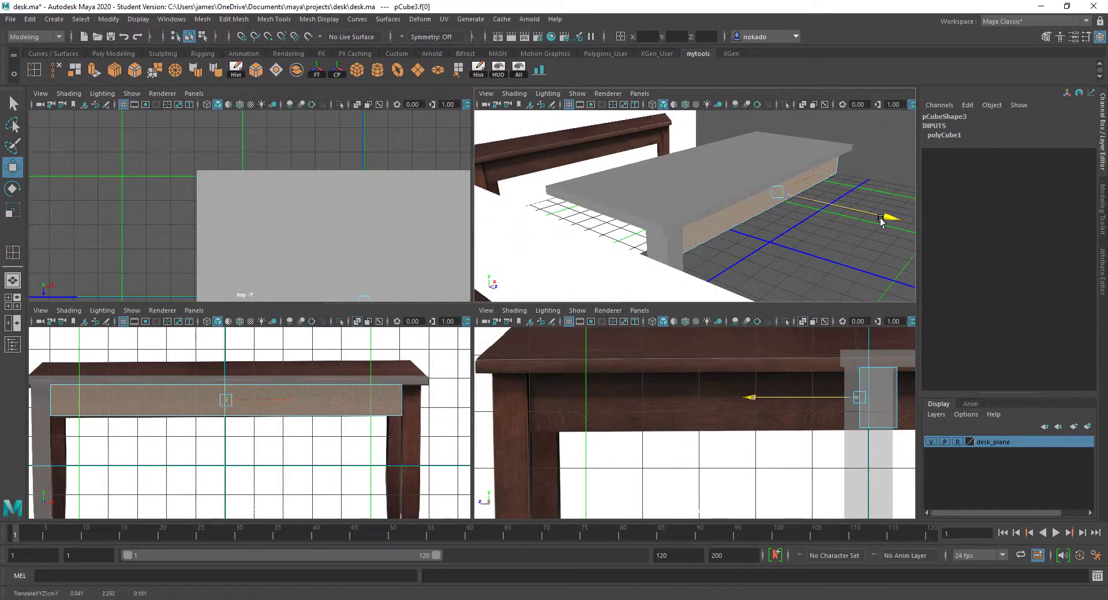
Select the apron's back face from below and move it inward along Z to line up with the leg's back.
scroll(802, 217, "up", 10)
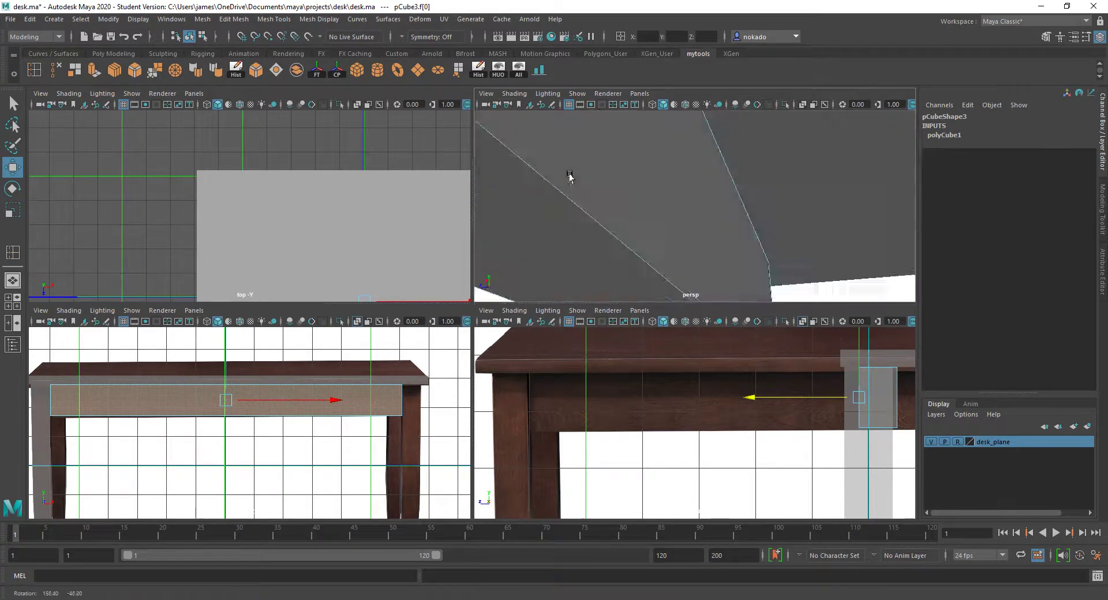
left_click_drag(604, 192, 751, 176, "alt")
left_click(751, 176)
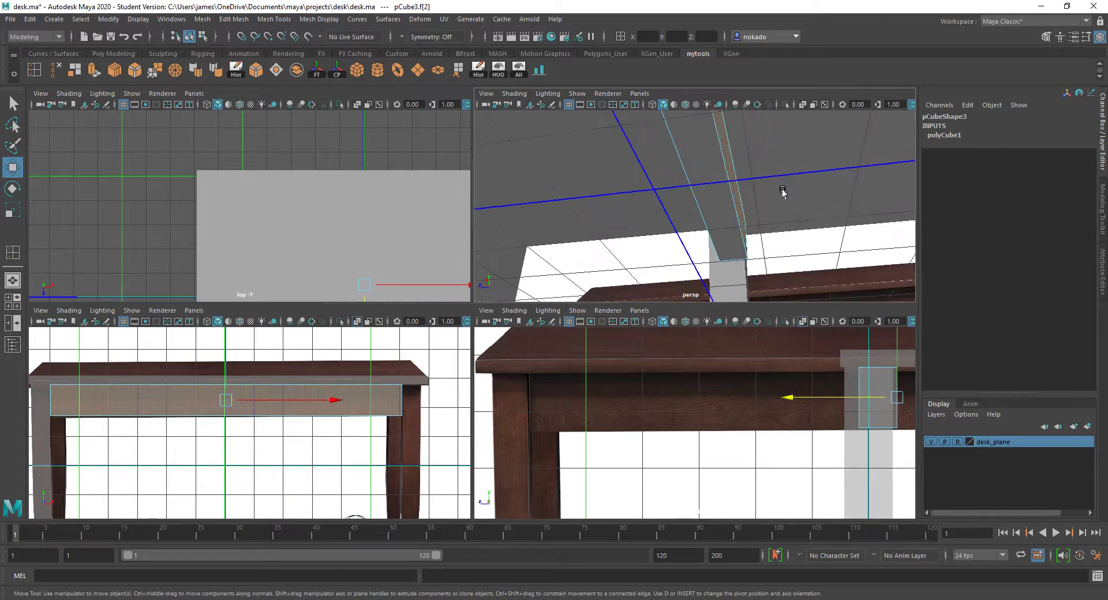
scroll(767, 182, "down", 8)
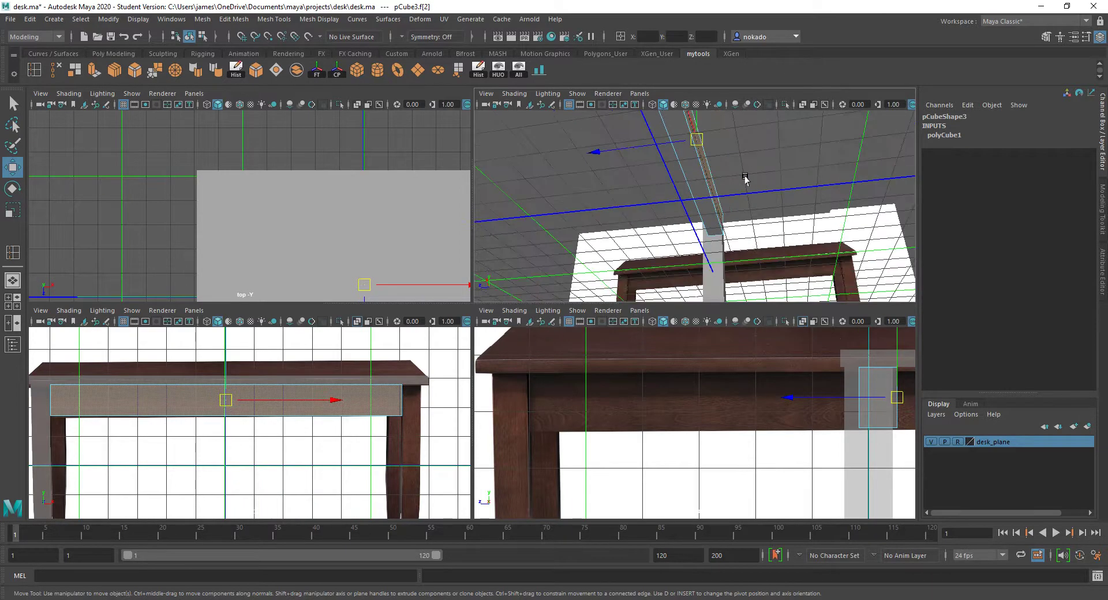
key("space")
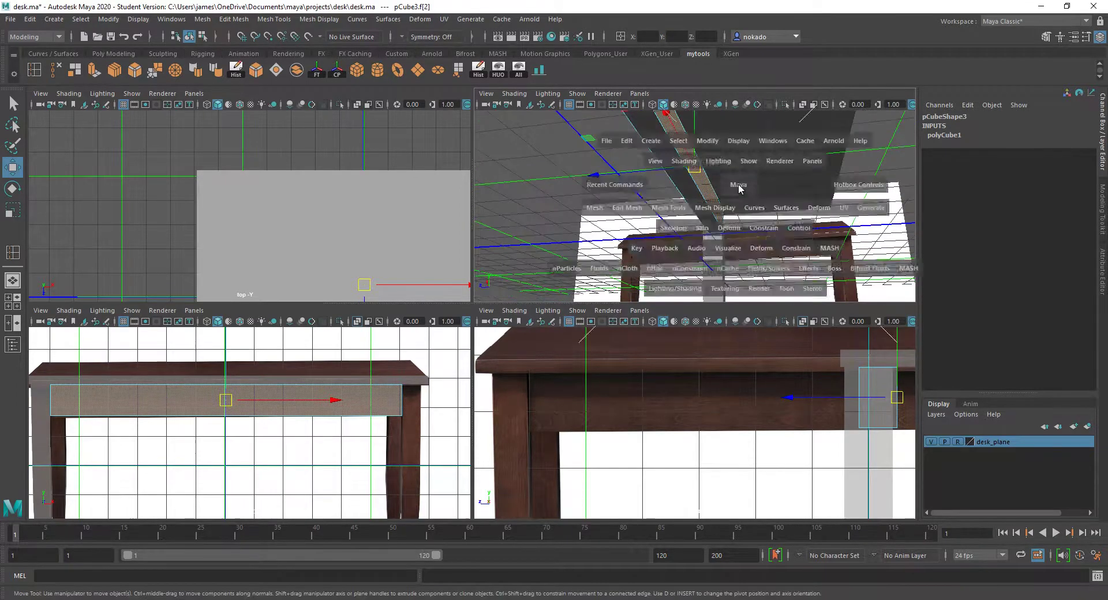
scroll(635, 222, "up", 3)
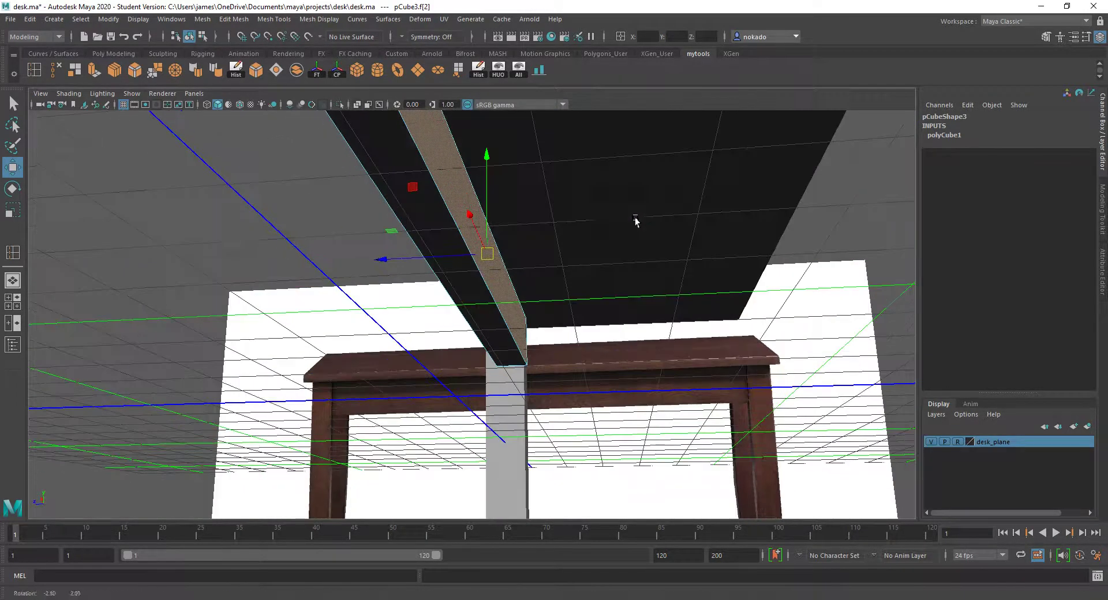
left_click_drag(517, 299, 512, 299)
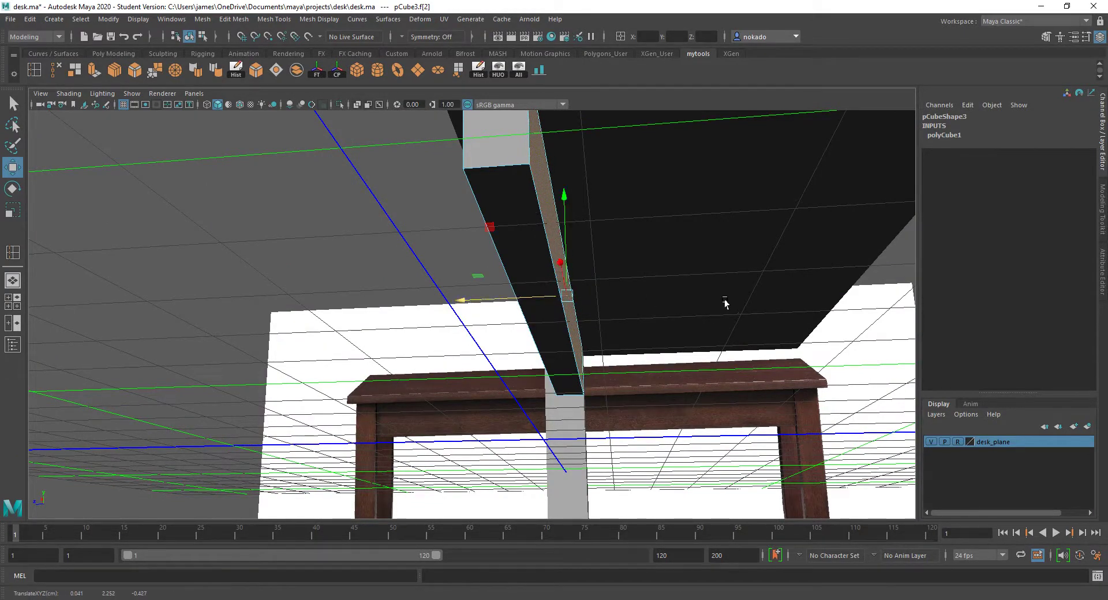
Try to move the whole apron inward along Z to snap it to the leg's corner, and undo the move.
left_click_drag(724, 303, 665, 327, "alt")
right_click_drag(665, 326, 640, 309)
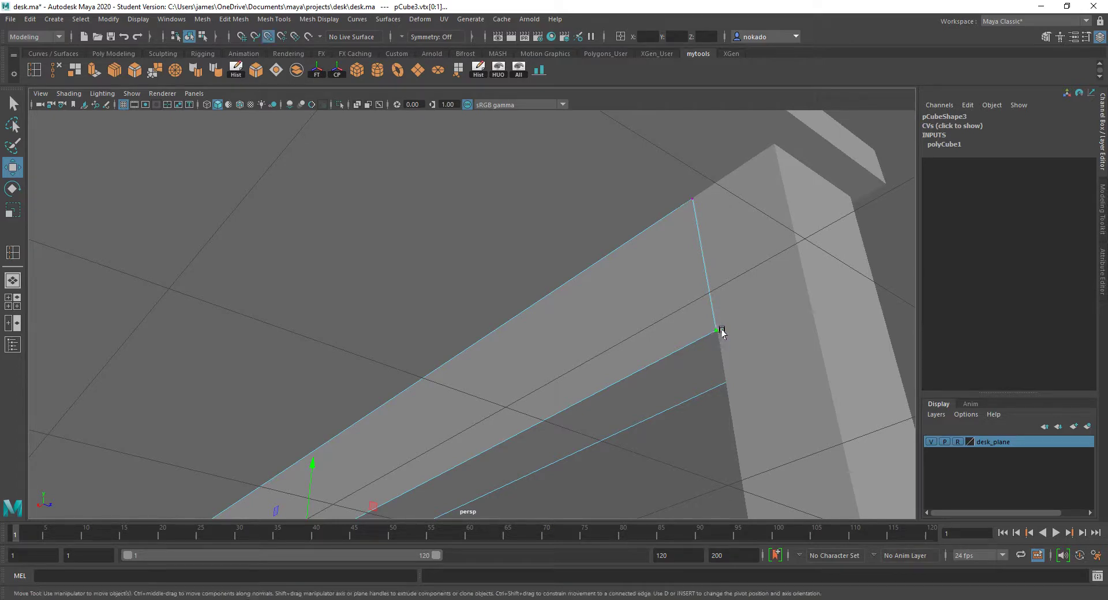
key("F8")
scroll(581, 363, "down", 3)
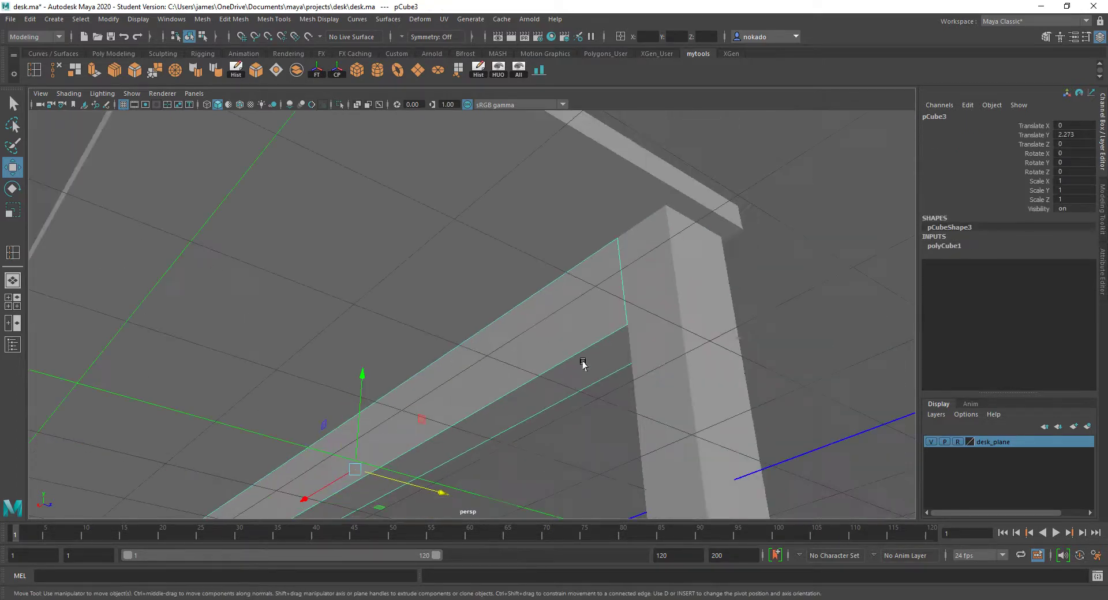
left_click_drag(436, 486, 660, 332)
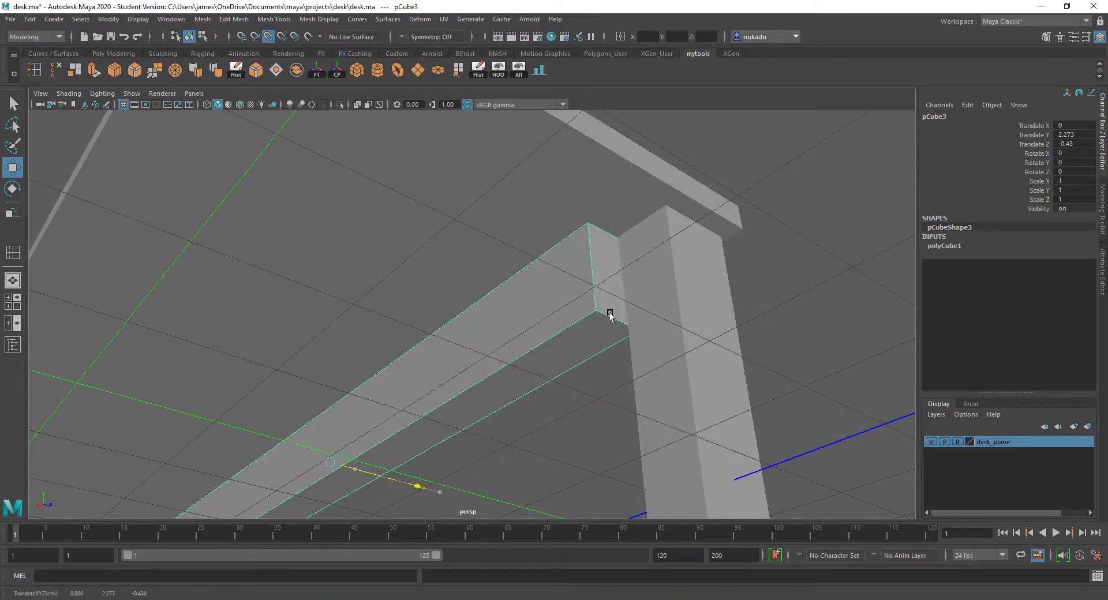
key("ctrl+z")
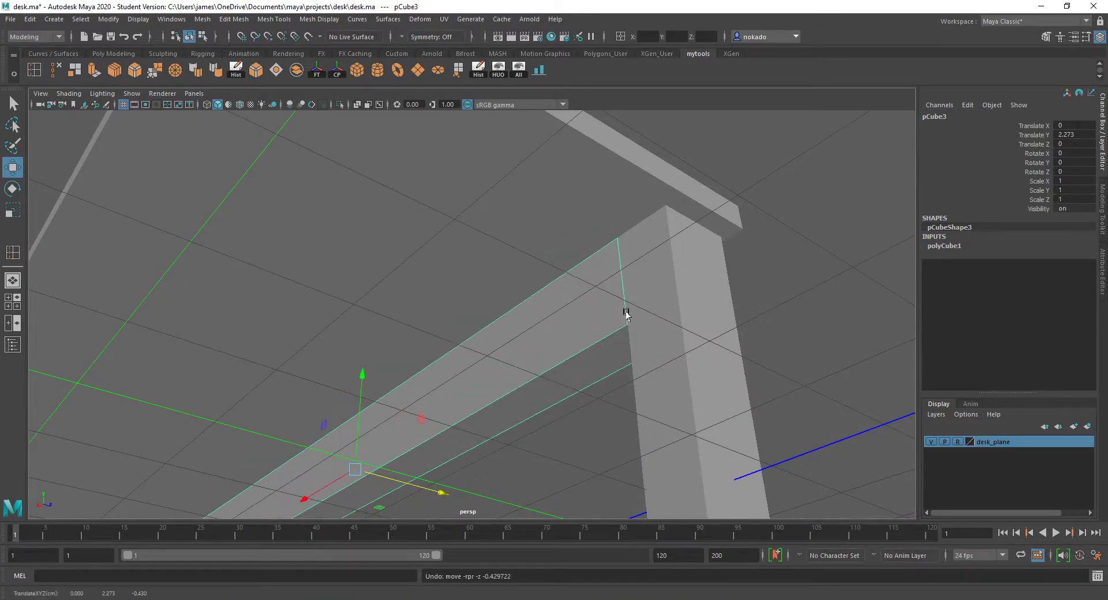
Select the apron's back face again and fine-tune its position along Z so it aligns with the back of the leg.
left_click_drag(626, 314, 610, 256, "alt")
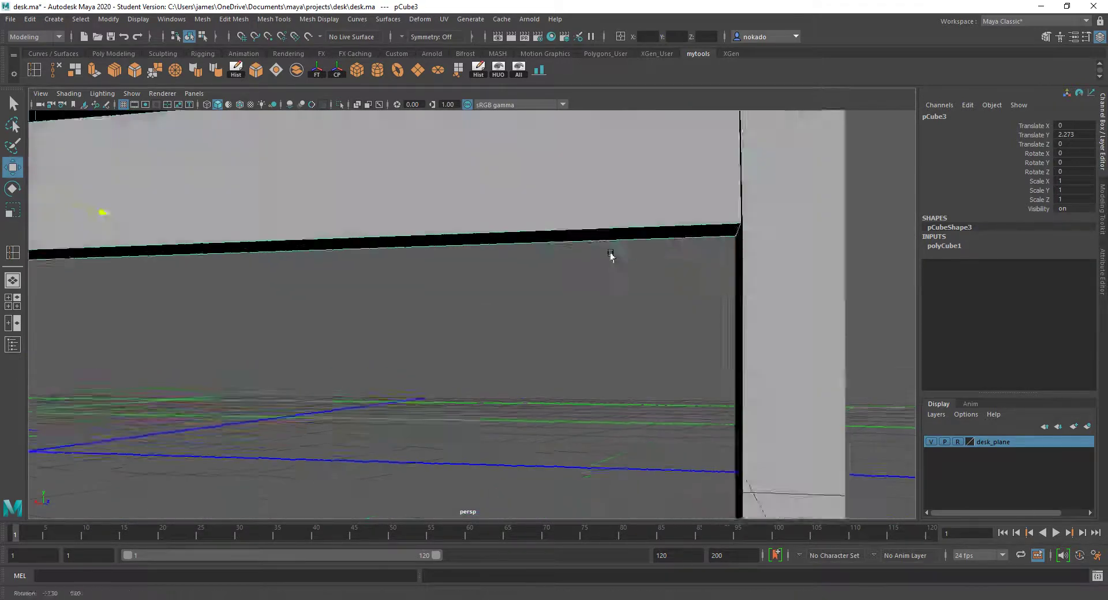
middle_click_drag(610, 255, 519, 215, "alt")
scroll(519, 214, "up", 2)
right_click_drag(584, 184, 584, 222)
left_click(608, 189)
left_click_drag(711, 174, 545, 275, "alt")
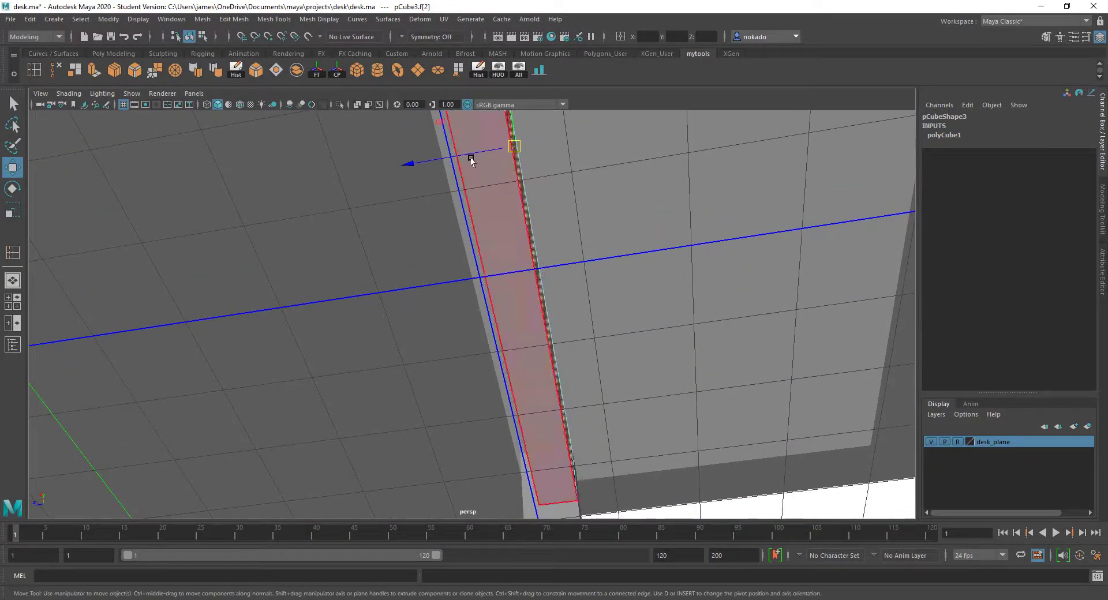
left_click_drag(464, 161, 467, 159)
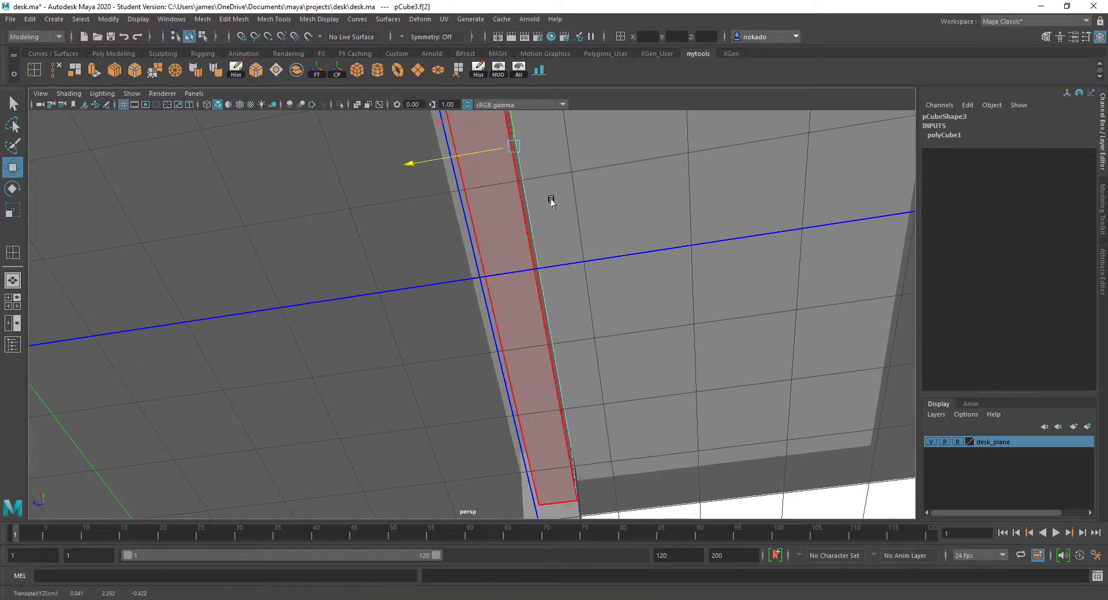
left_click_drag(551, 201, 591, 355, "alt")
left_click_drag(566, 460, 517, 373)
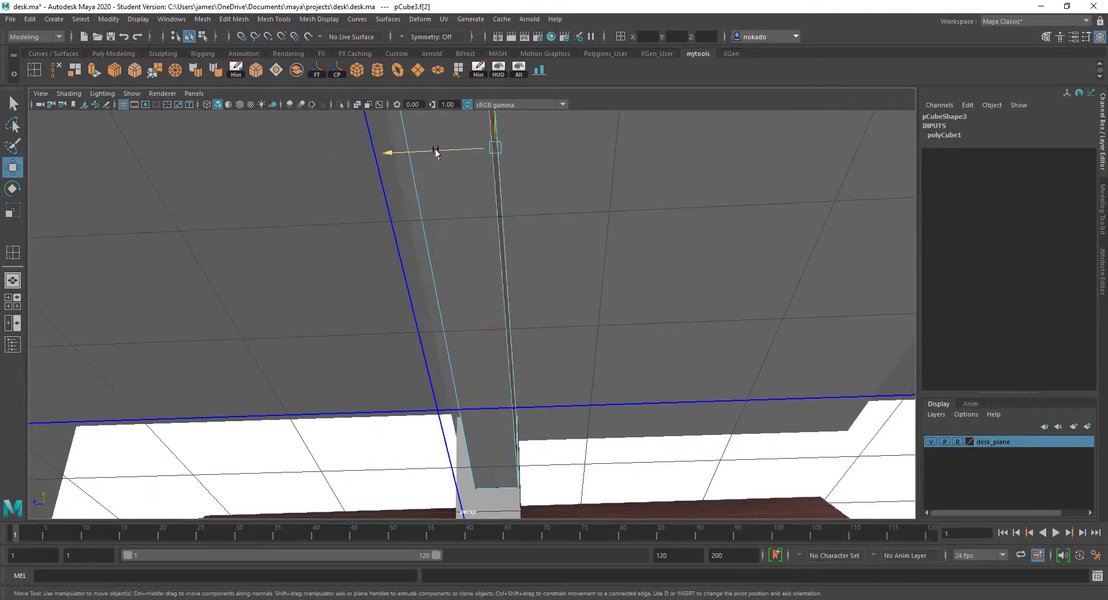
left_click_drag(438, 153, 359, 289)
Return to object mode, select the leg and duplicate it in place.
right_click(354, 288)
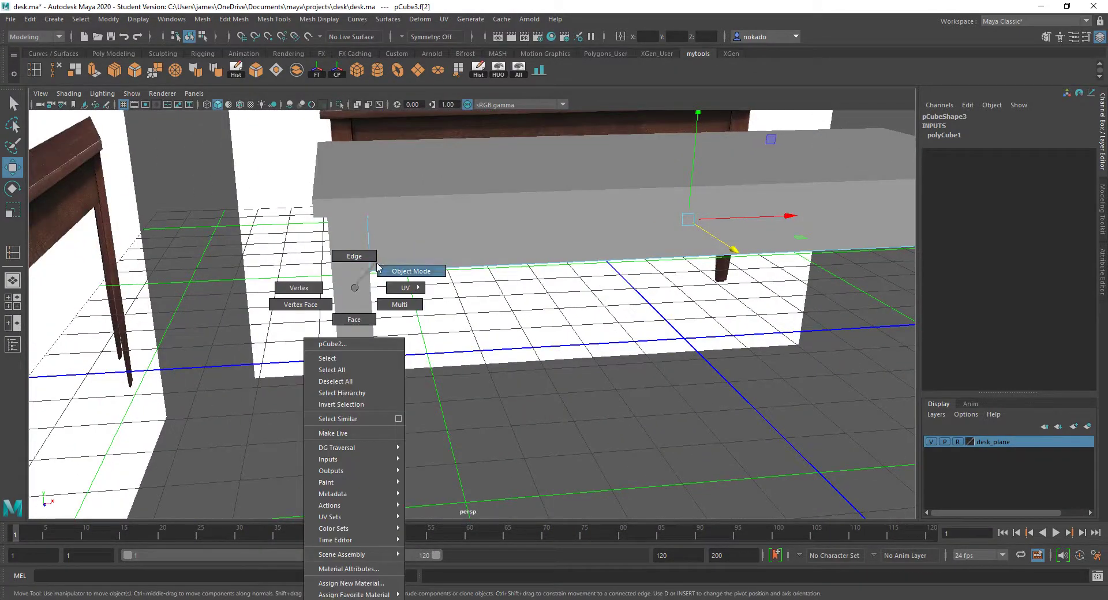
right_click_drag(377, 269, 369, 272)
left_click(364, 273)
left_click_drag(391, 301, 433, 281, "alt")
left_click_drag(425, 334, 405, 230, "alt")
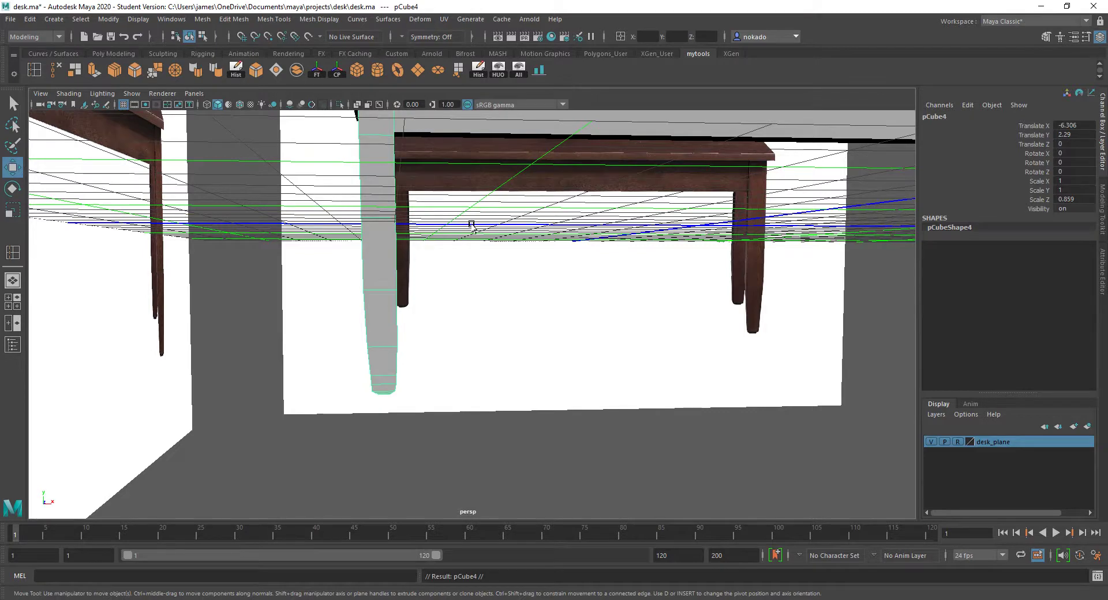
Try to mirror the duplicate leg by freezing its transformations and setting Scale X to -1, and undo this and a test shift along X.
left_click_drag(471, 225, 837, 157, "alt")
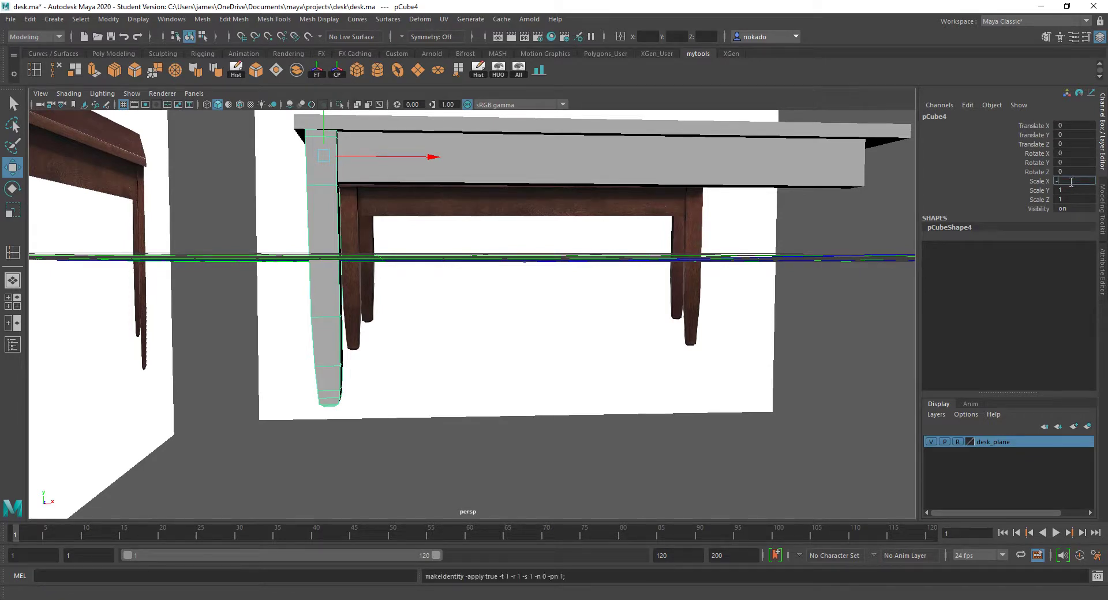
key("Return")
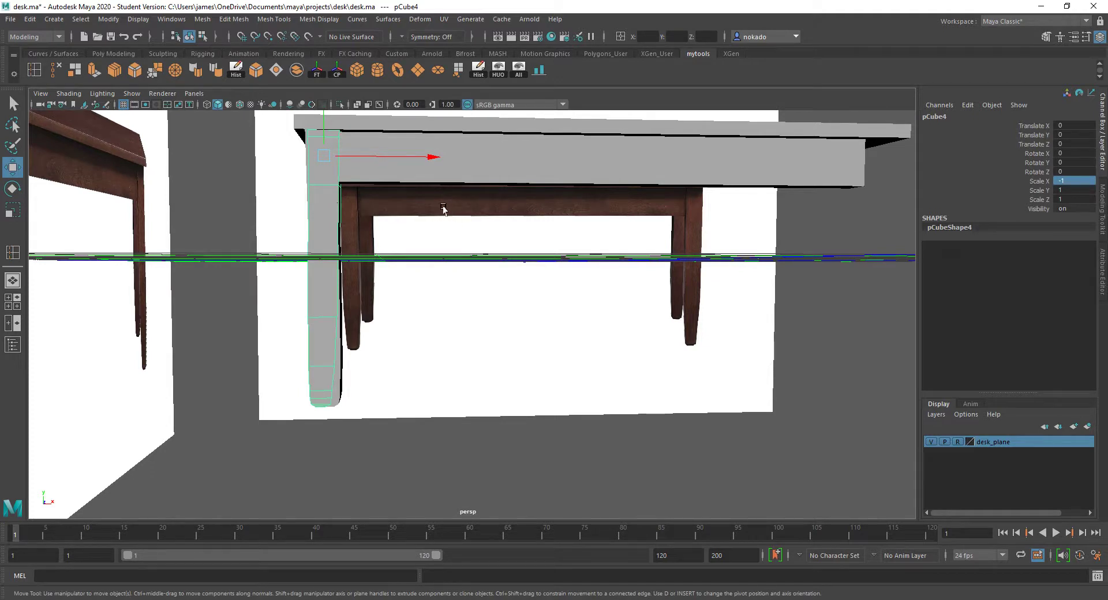
key("ctrl+z")
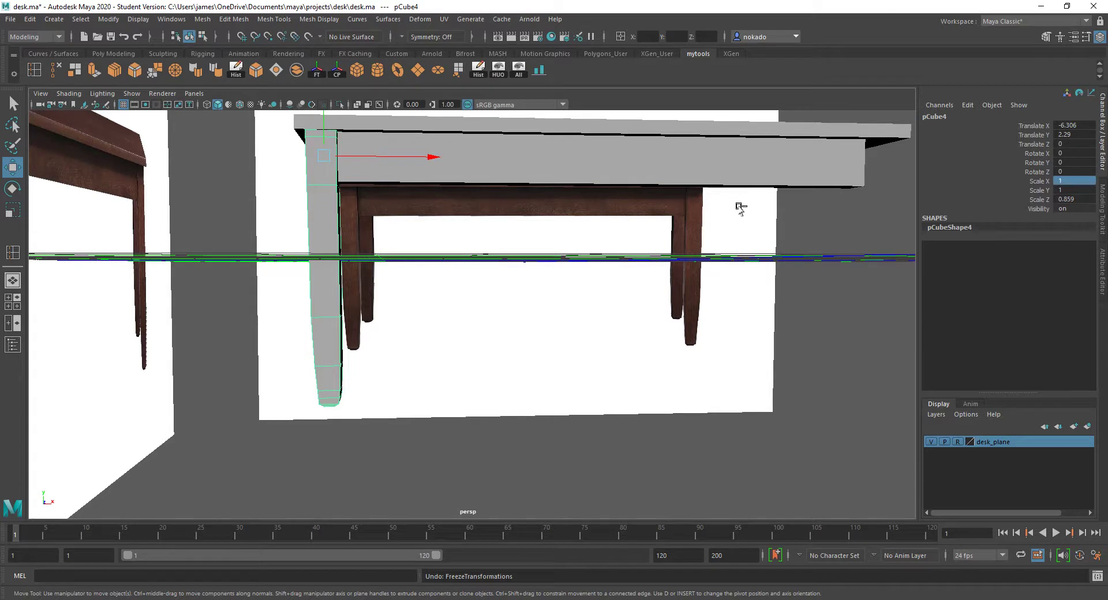
left_click_drag(434, 157, 461, 161)
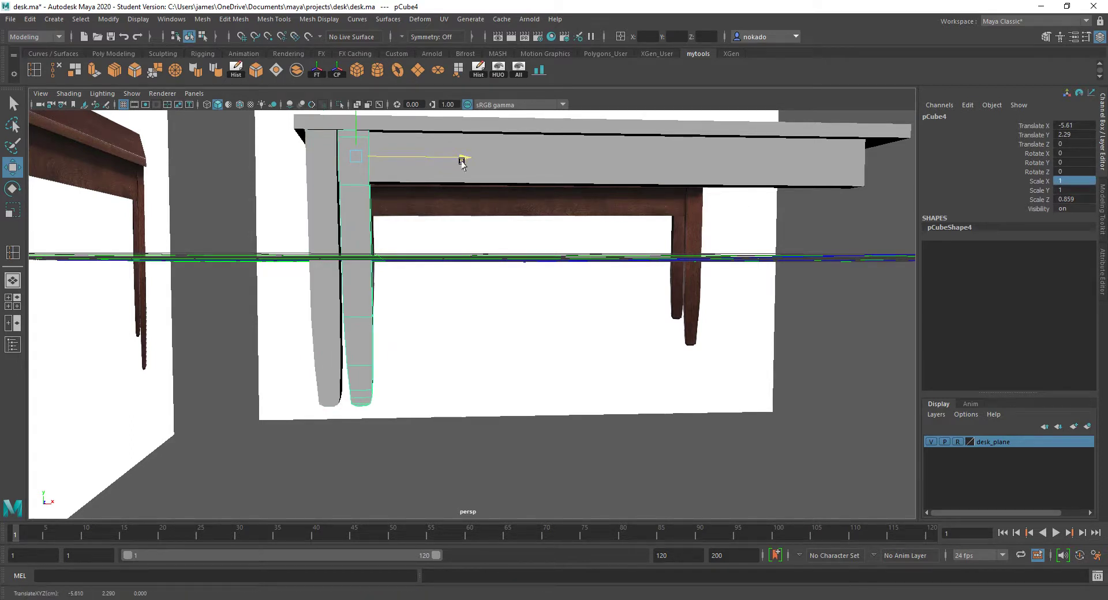
key("ctrl+z")
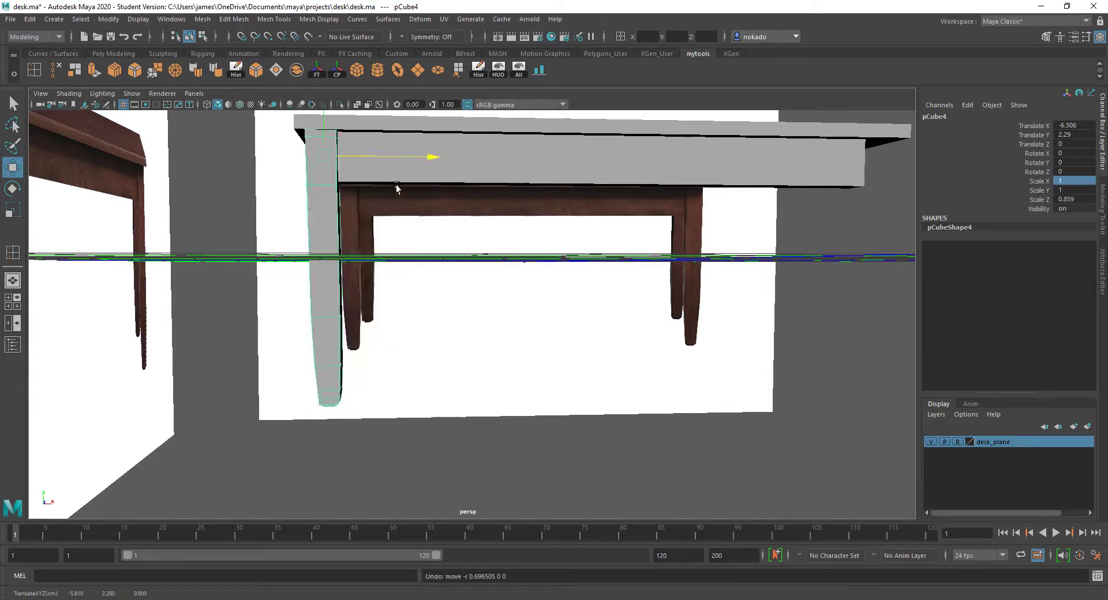
left_click(468, 167)
Select the original leg, undo a test shift along X, and mirror the leg by setting its Scale X to -1.
left_click(333, 256)
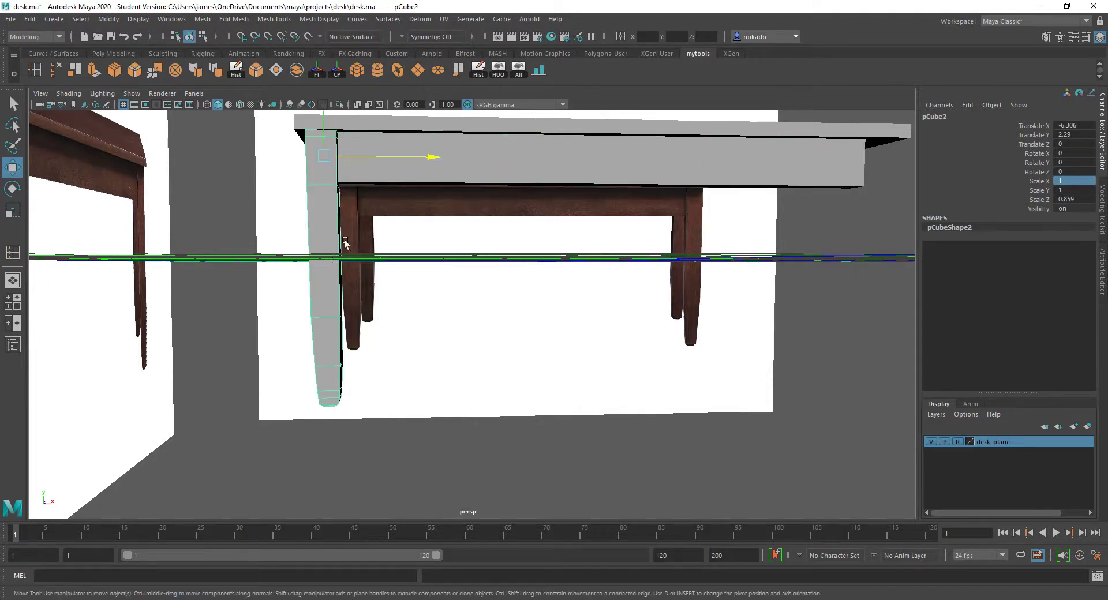
left_click_drag(413, 155, 452, 184)
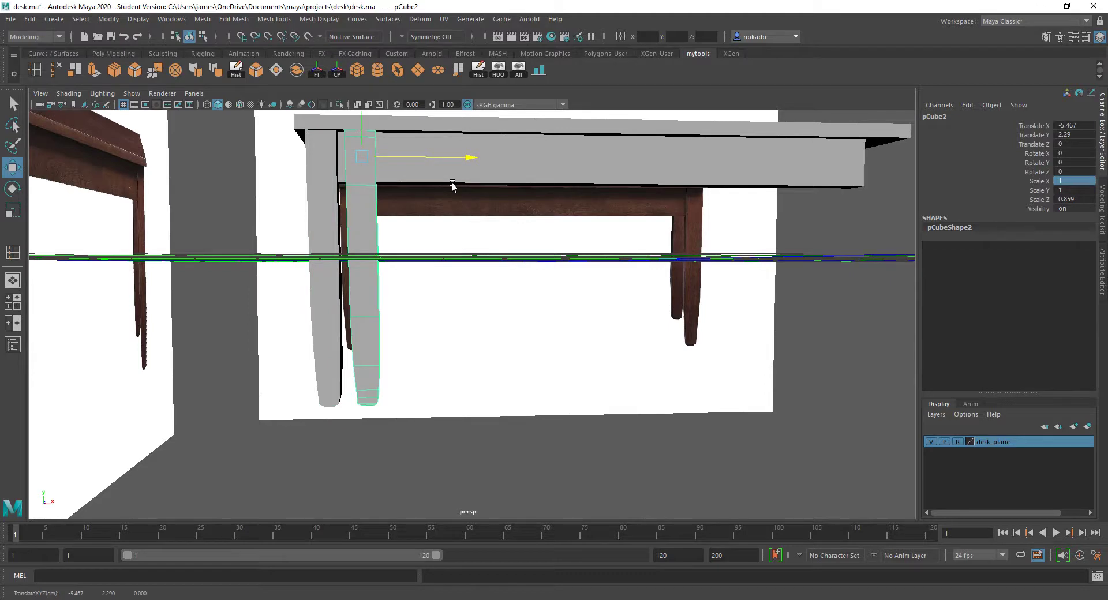
key("ctrl+z")
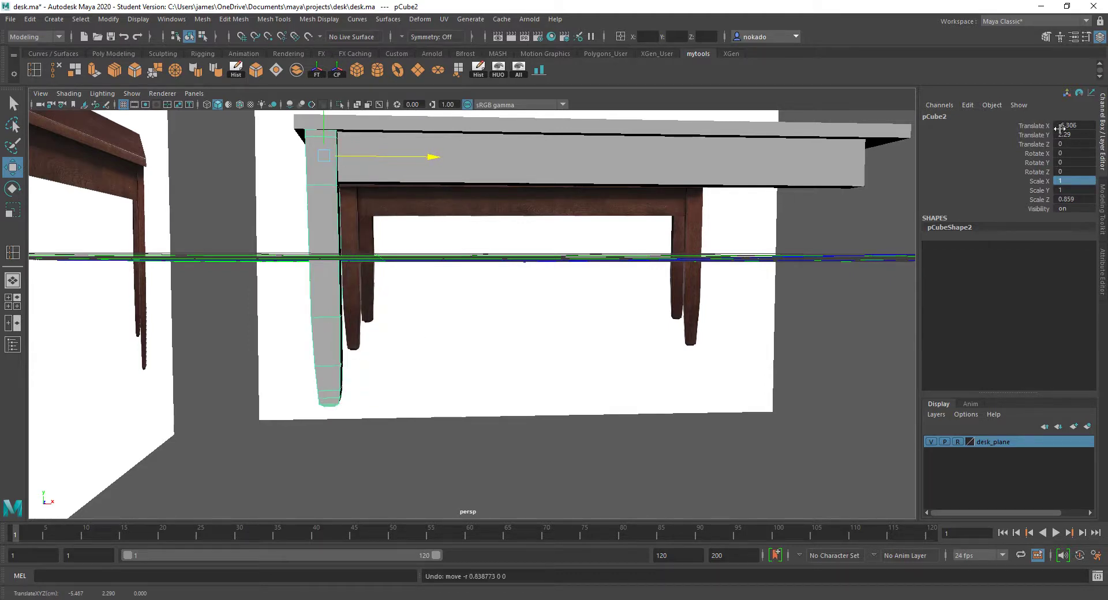
left_click(1070, 181)
type("-1")
key("Return")
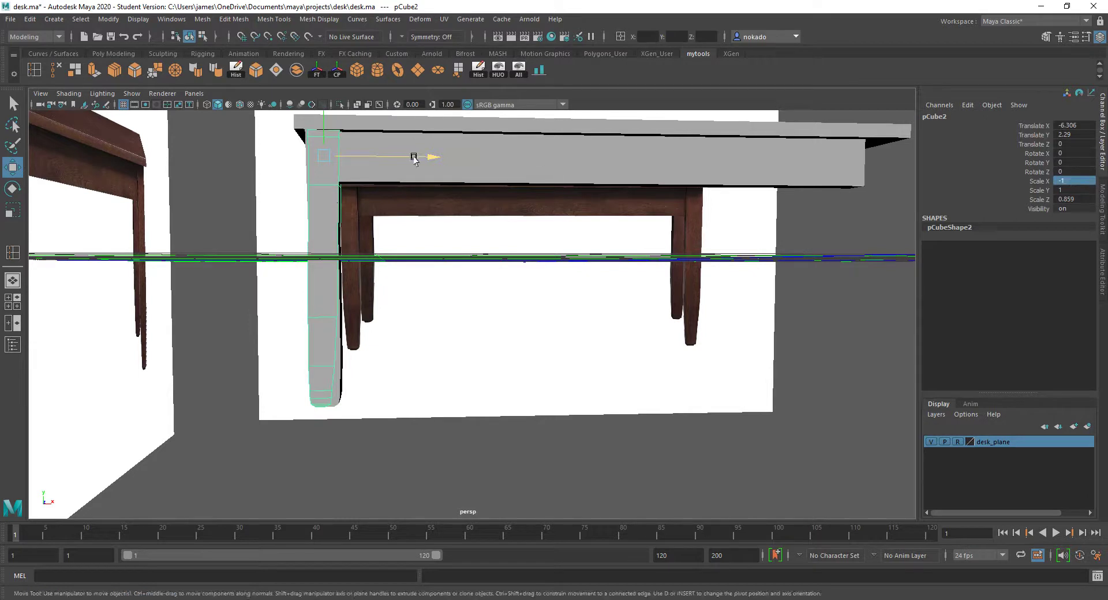
Move the mirrored leg along X to the opposite end of the apron, at a Translate X of 6.366.
left_click_drag(421, 160, 878, 180)
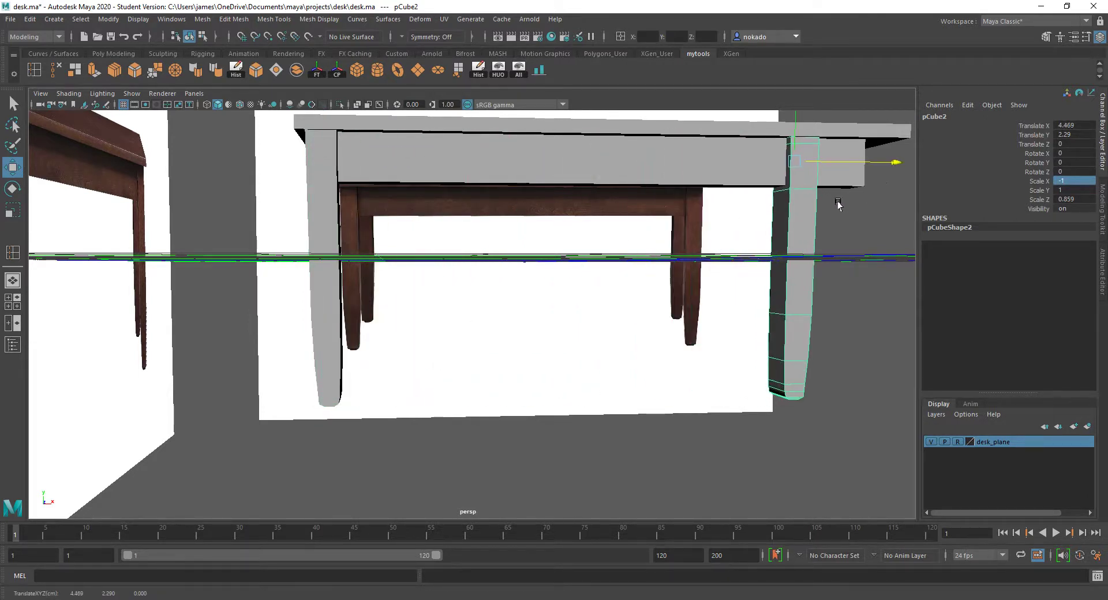
middle_click_drag(837, 203, 480, 159, "alt")
right_click_drag(479, 157, 492, 218, "alt")
middle_click_drag(492, 217, 593, 214, "alt")
left_click_drag(564, 240, 506, 262, "alt")
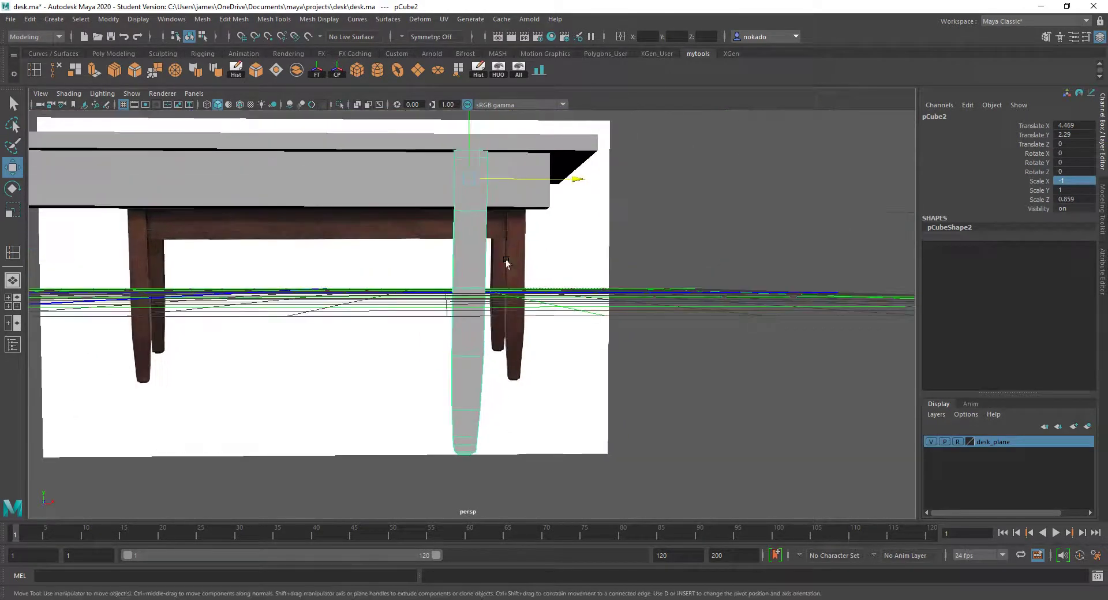
left_click_drag(577, 179, 664, 178)
middle_click_drag(534, 214, 798, 225, "alt")
left_click_drag(798, 225, 756, 237, "alt")
middle_click_drag(756, 238, 626, 263, "alt")
Duplicate the mirrored leg and move the copy along Z to the tabletop's back edge, at a Translate Z of -4.791.
left_click_drag(625, 263, 554, 272, "alt")
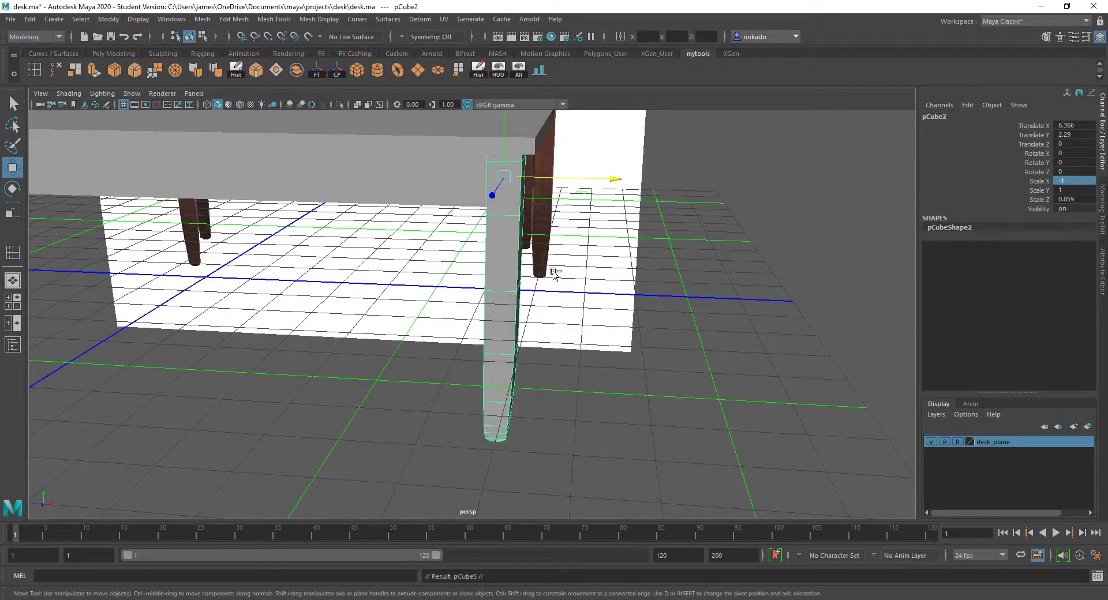
left_click_drag(539, 202, 461, 234, "alt")
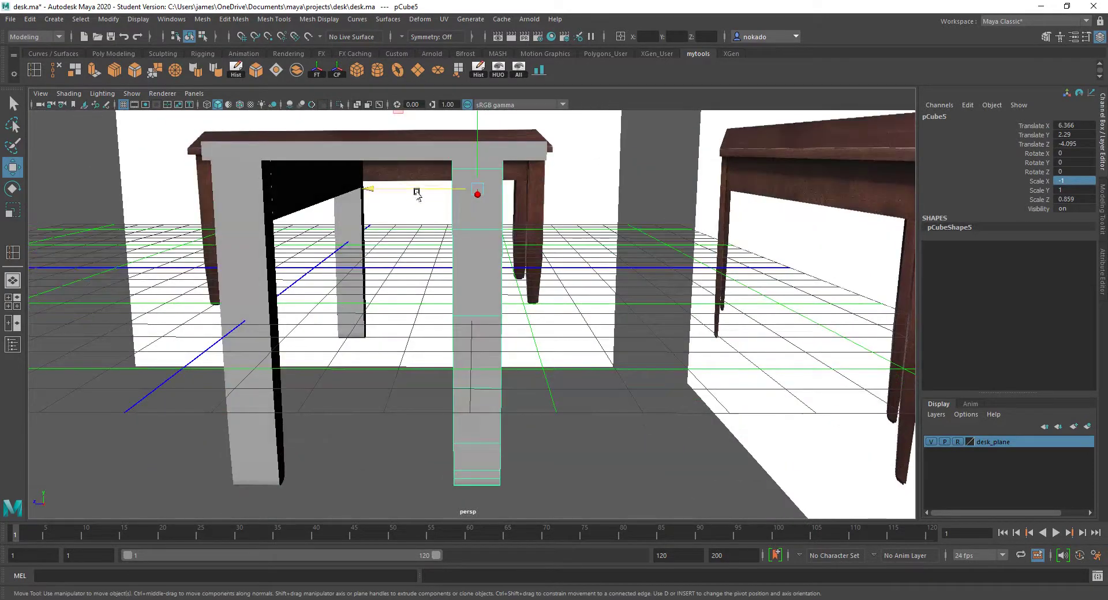
left_click_drag(417, 192, 455, 193)
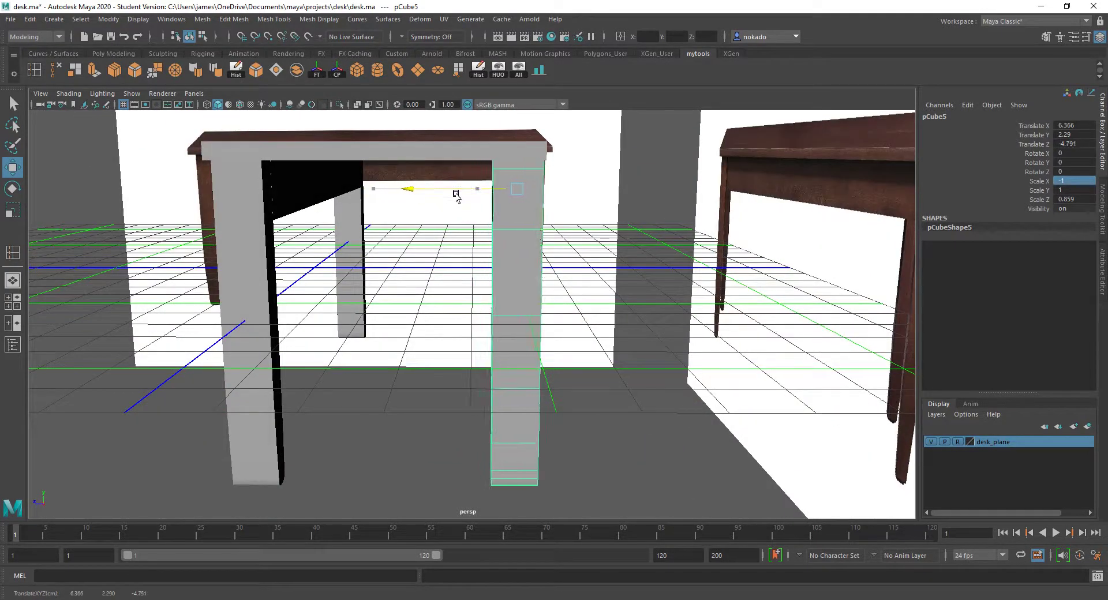
Try shifting the front leg along Z and setting the back leg's Translate Z to 0, and undo both changes.
left_click(236, 218)
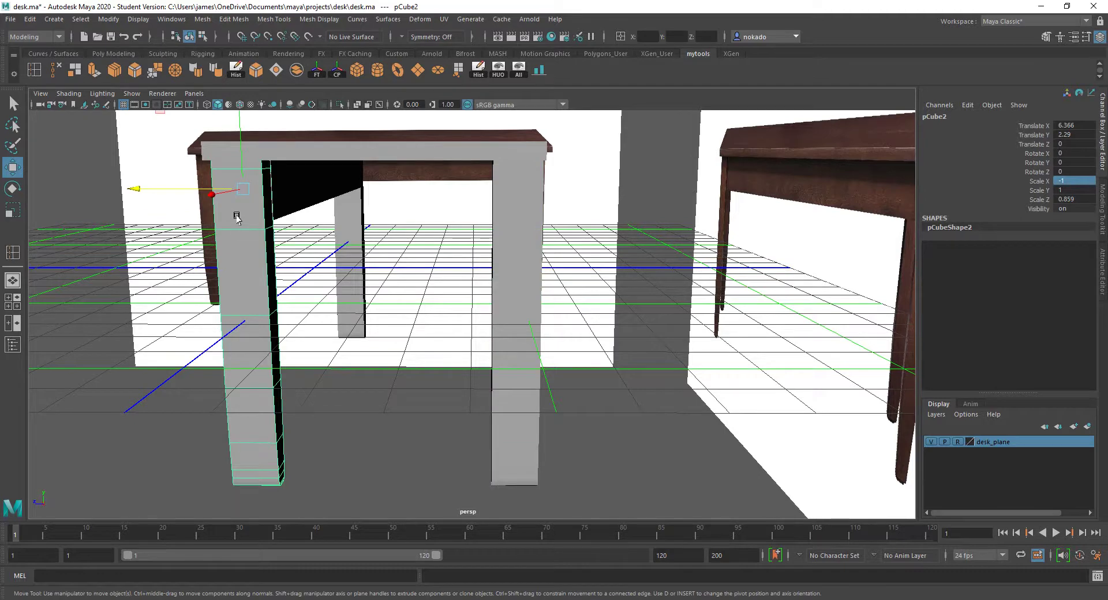
left_click_drag(181, 187, 173, 185)
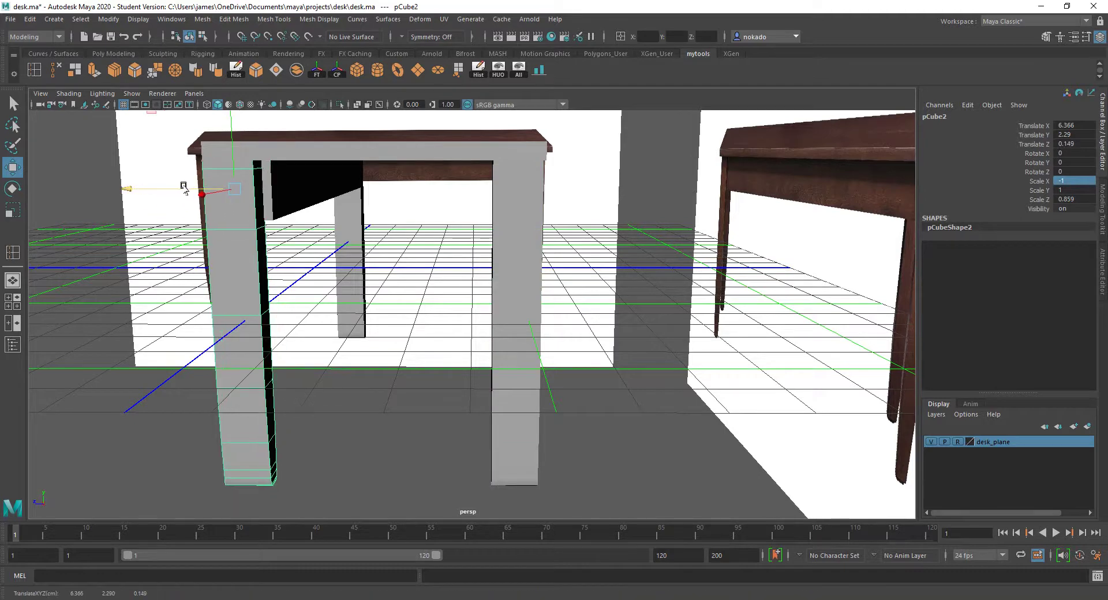
key("ctrl+z")
left_click(516, 241)
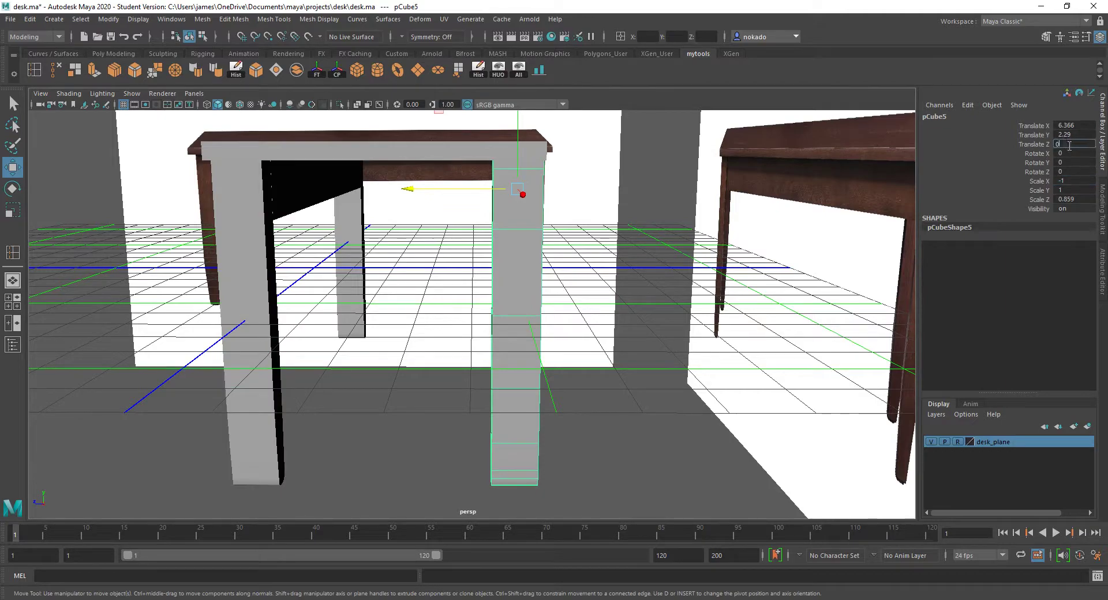
key("Return")
key("ctrl+z")
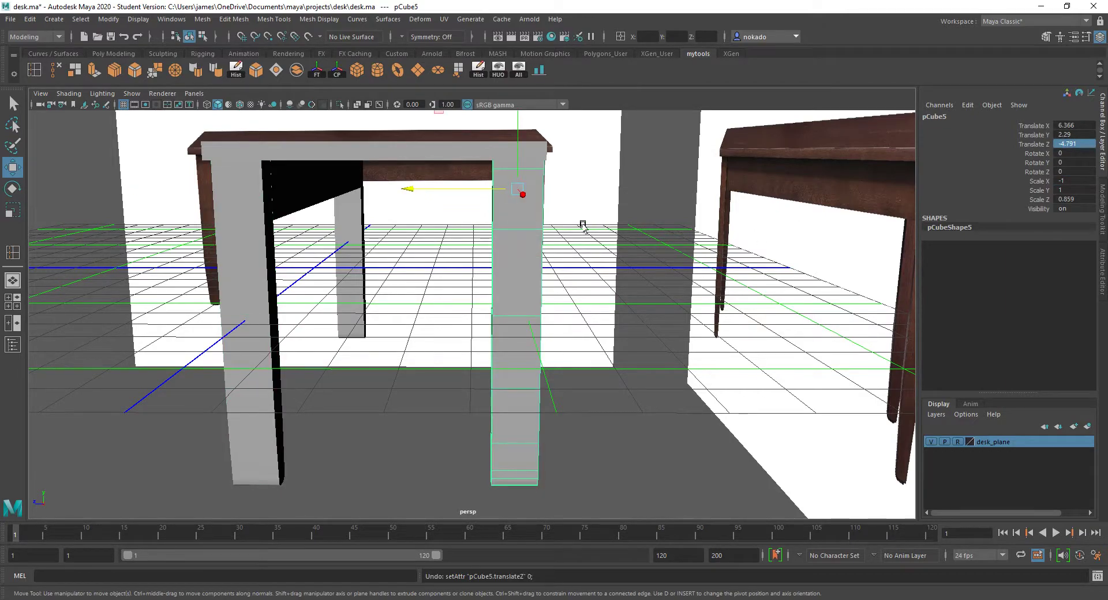
Fine-tune the back leg's depth beneath the tabletop to a Translate Z of -4.756.
left_click_drag(583, 225, 437, 248, "alt")
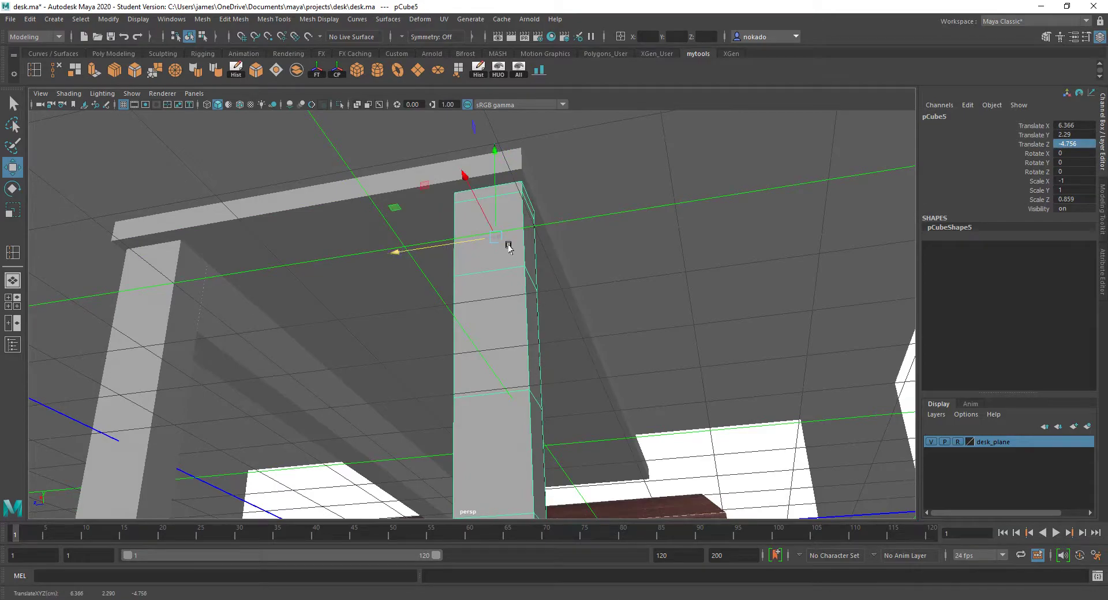
left_click_drag(507, 246, 492, 259, "alt")
middle_click_drag(473, 266, 501, 267, "alt")
left_click_drag(501, 267, 583, 248, "alt")
left_click(52, 19)
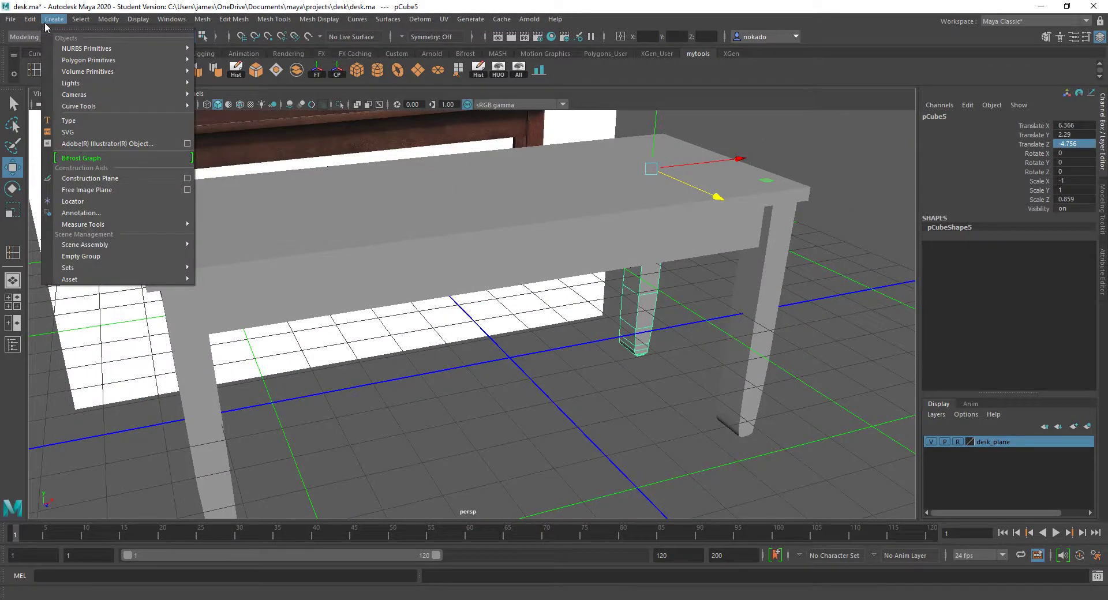
mouse_move(33, 22)
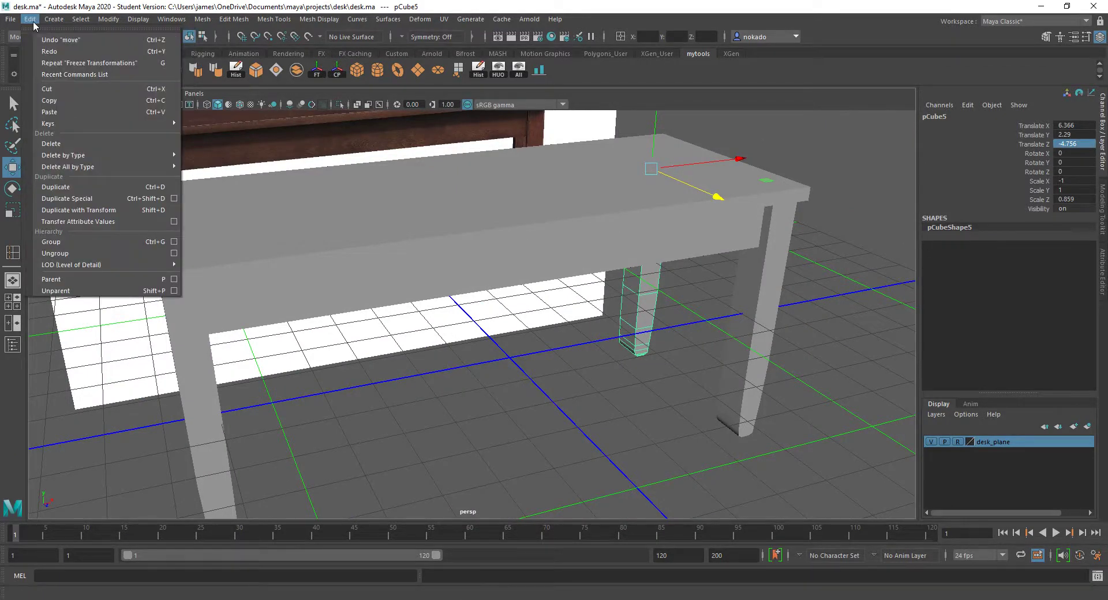
mouse_move(80, 20)
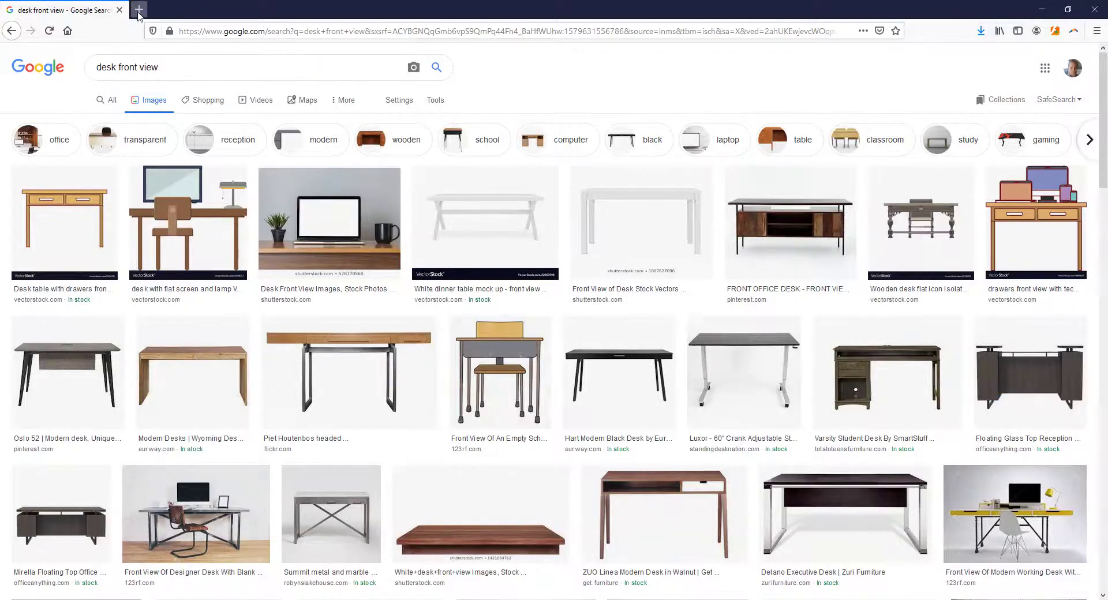
In a new browser tab, search the web for "duplicate special maya" and open the 3dtutorialzone Duplicate Special tutorial at Duplicating Multiple Objects.
left_click(138, 9)
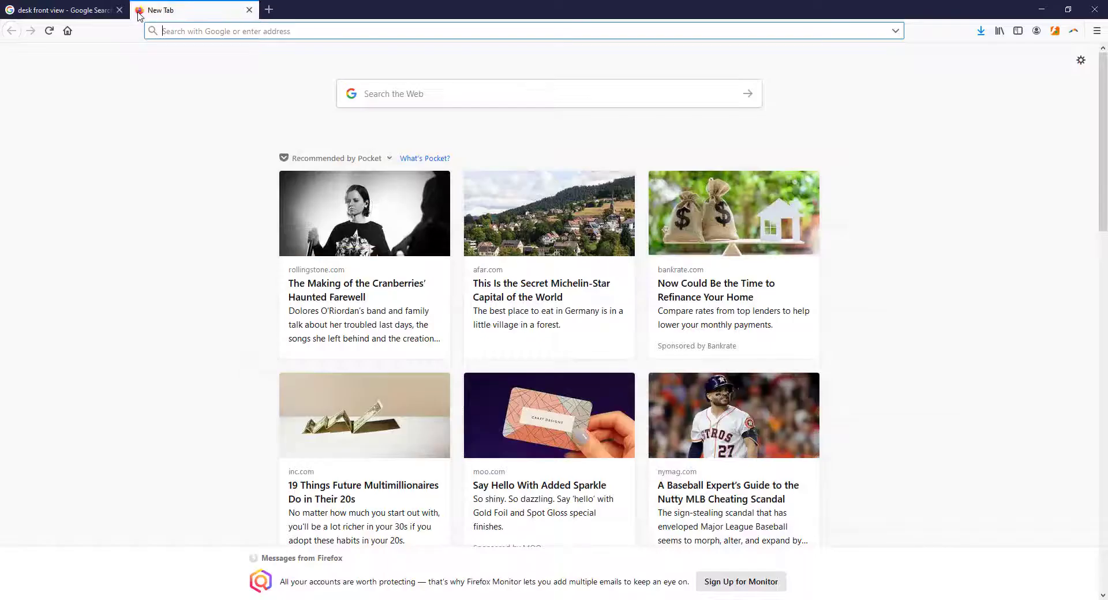
type("d")
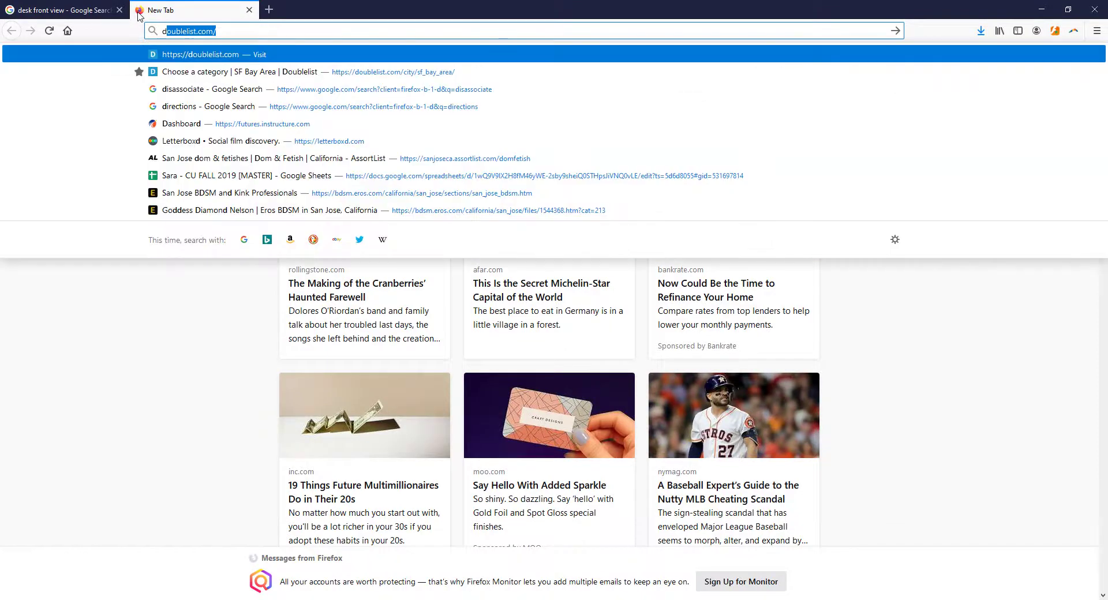
key("BackSpace")
type("up")
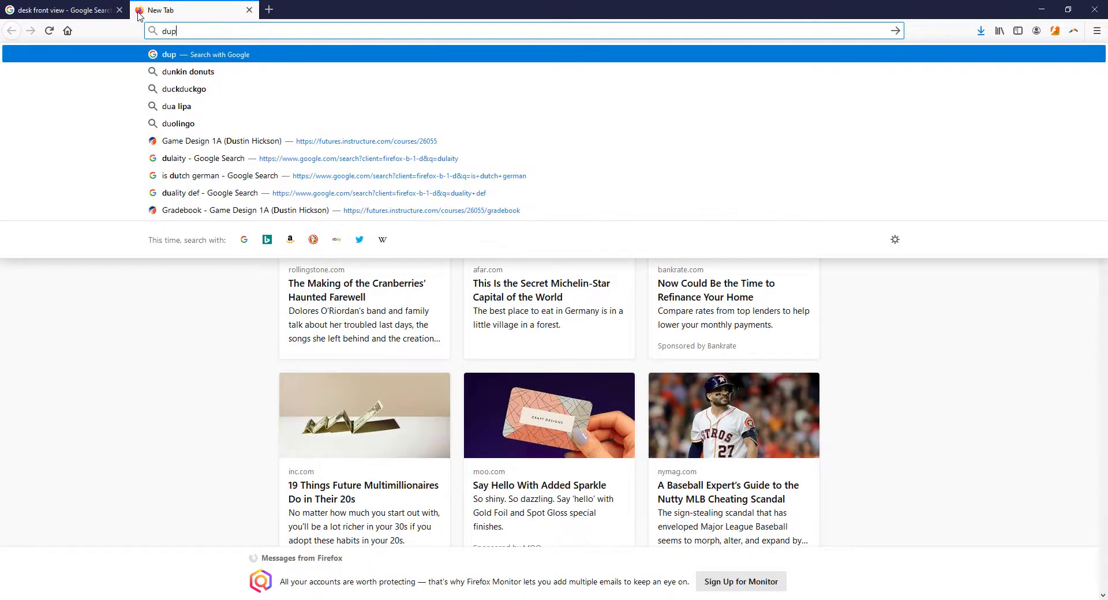
type("licate special maya")
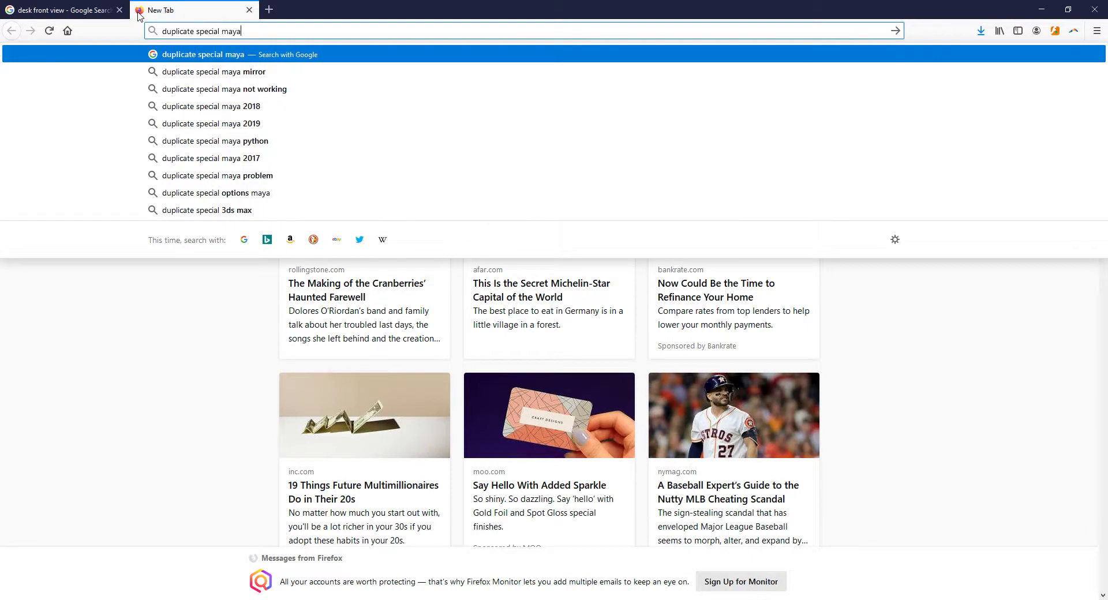
key("Return")
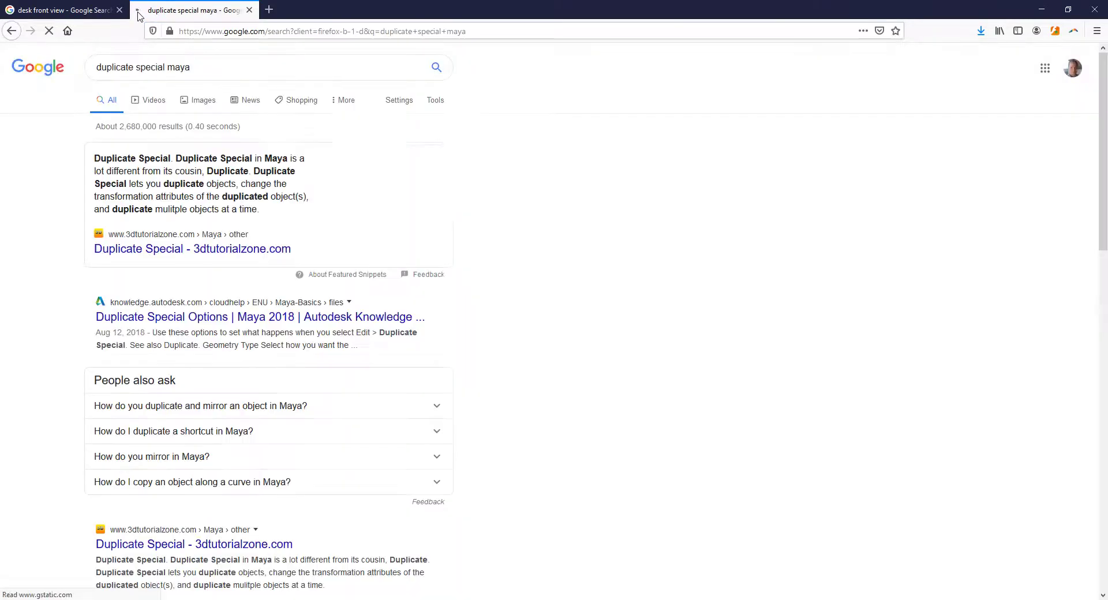
left_click(216, 248)
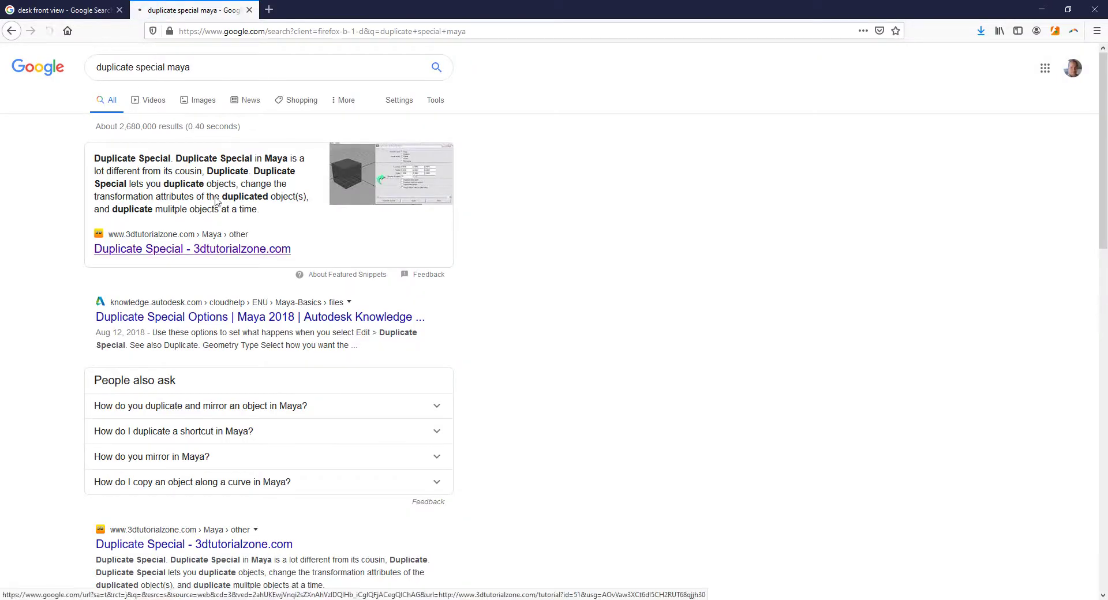
scroll(171, 263, "down", 10)
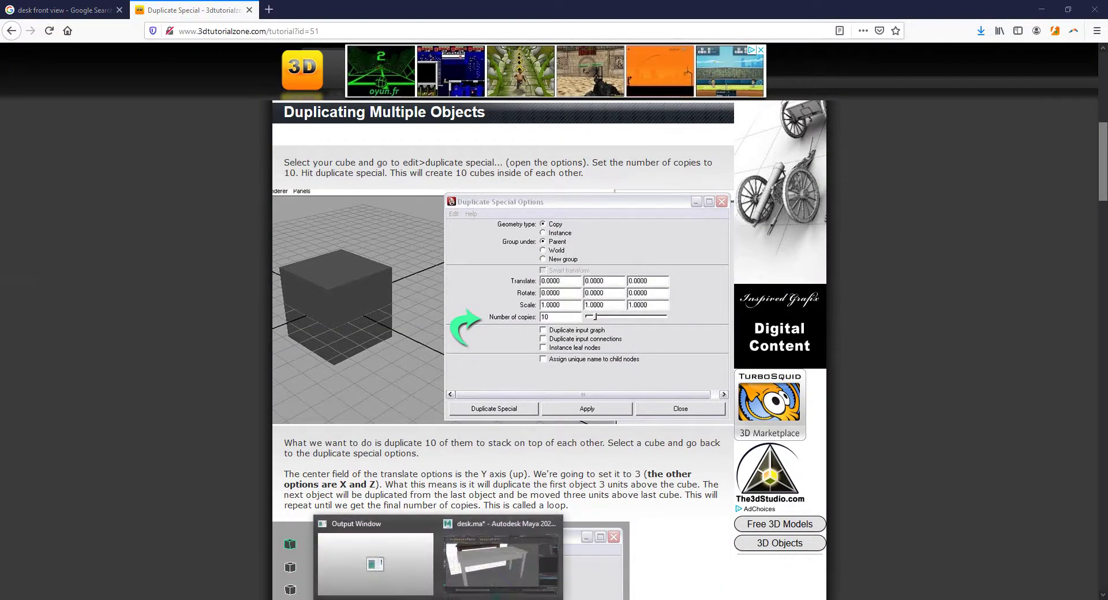
Switch to Maya, open the Duplicate Special options for the back leg and hide the desk_plane layer.
left_click(467, 597)
left_click(31, 20)
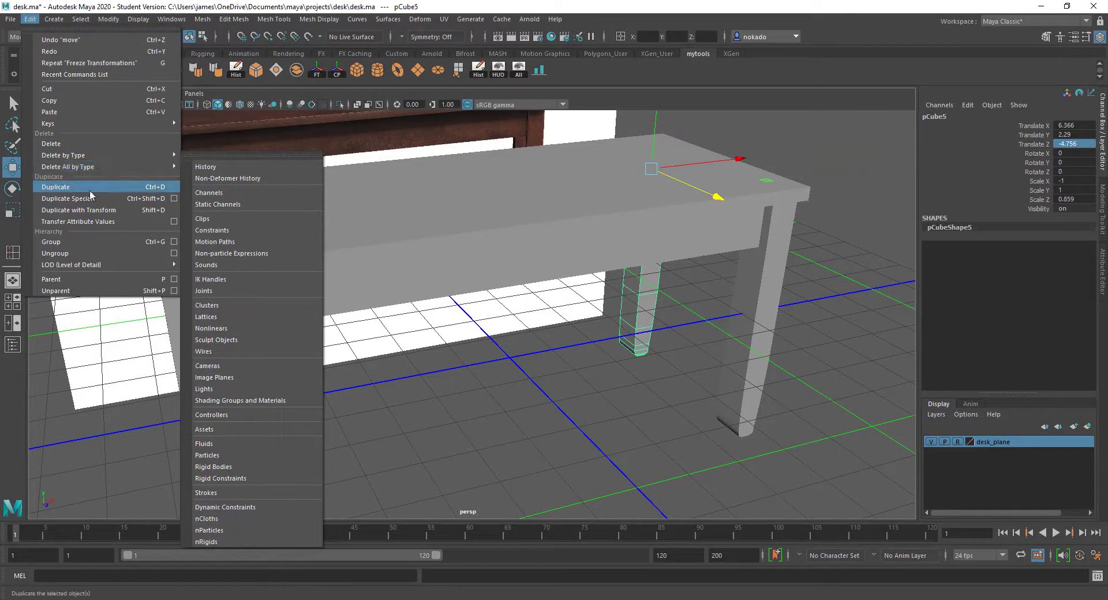
left_click(174, 198)
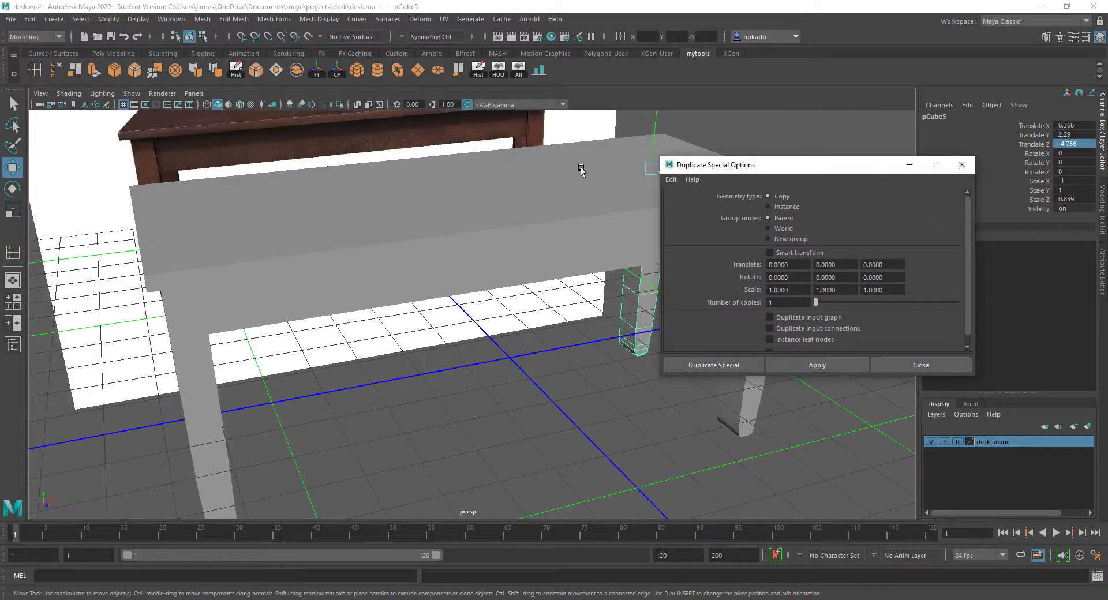
left_click_drag(581, 168, 400, 152, "alt")
left_click_drag(478, 159, 490, 277, "alt")
scroll(450, 199, "up", 3)
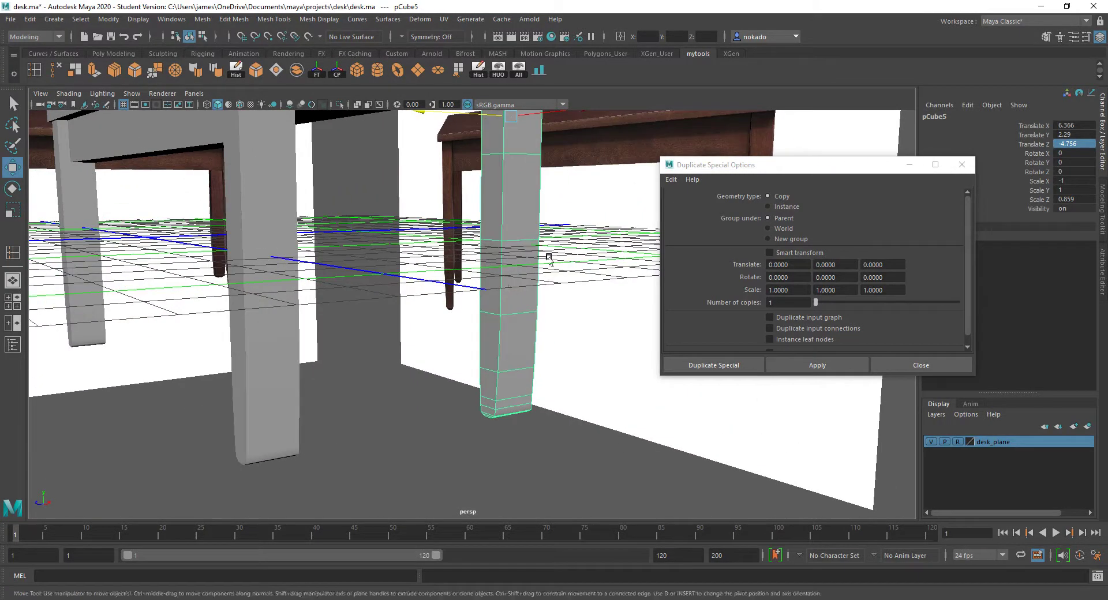
left_click(931, 441)
left_click_drag(523, 183, 464, 196, "alt")
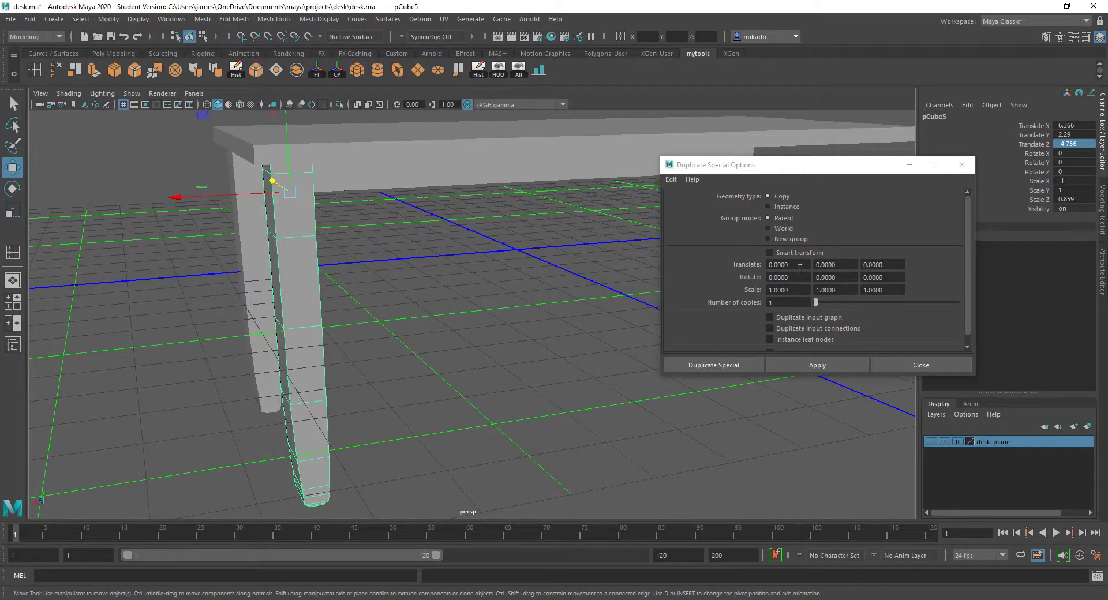
Try a Duplicate Special copy of the back leg with Scale X -1 and a shift of the leg along X, undoing both.
left_click_drag(799, 265, 763, 264)
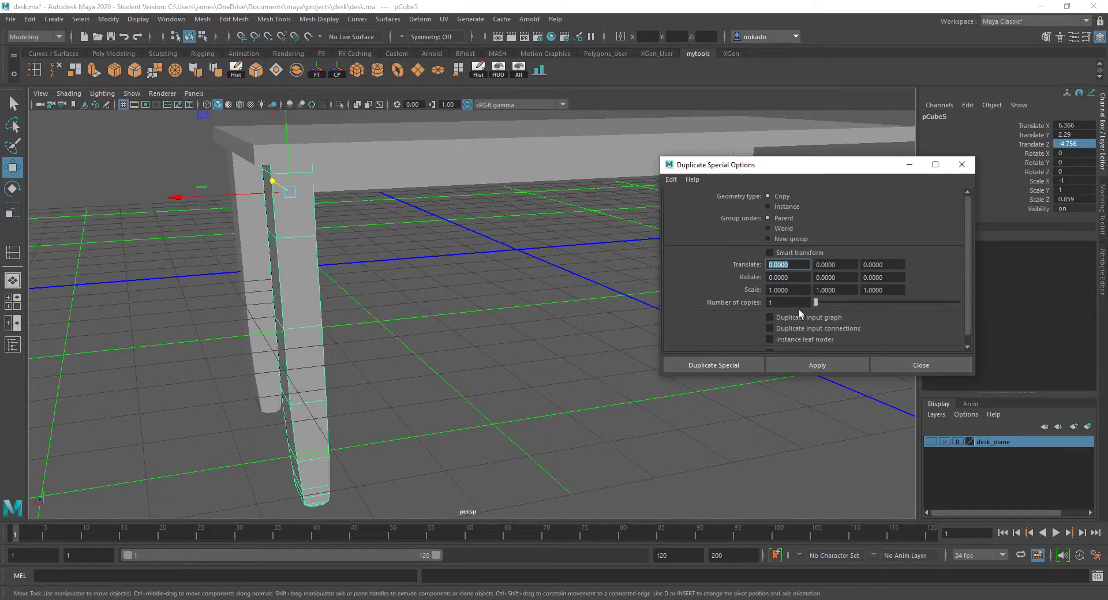
type("-1")
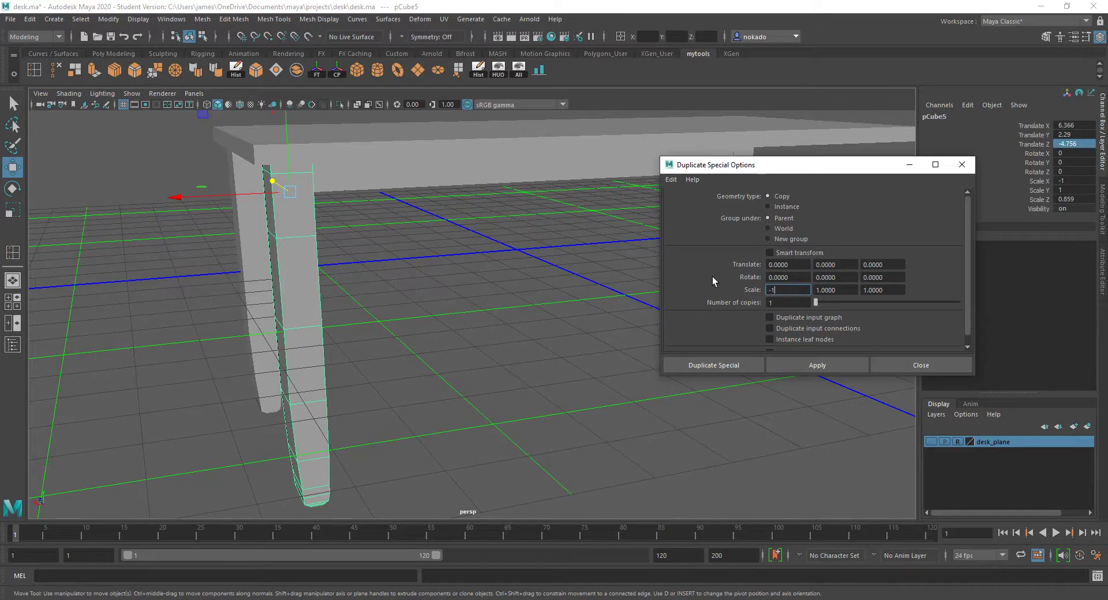
key("Return")
left_click(816, 365)
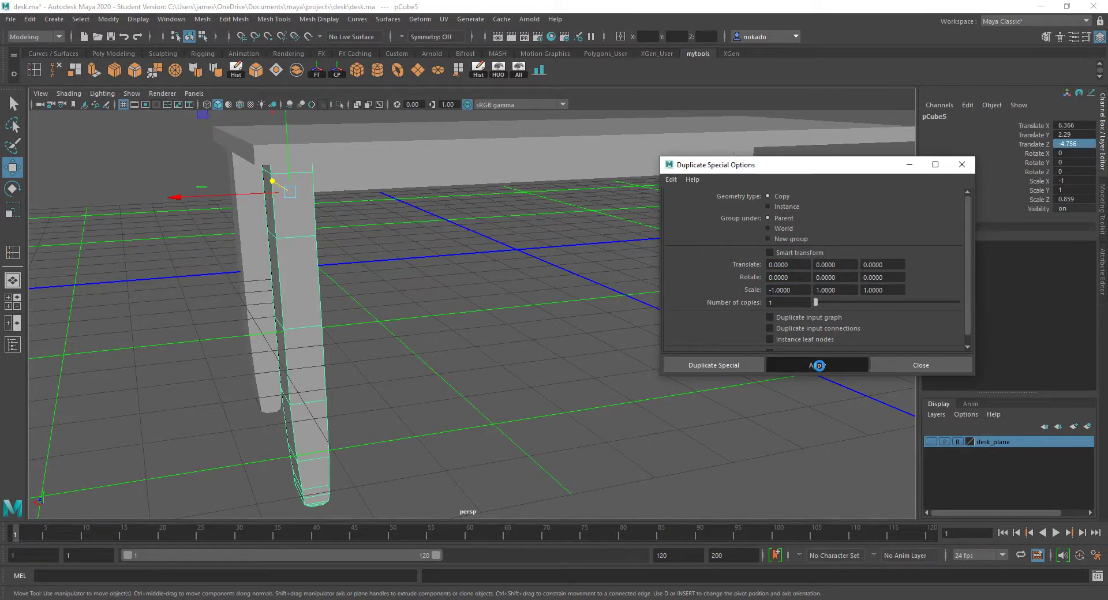
key("ctrl+z")
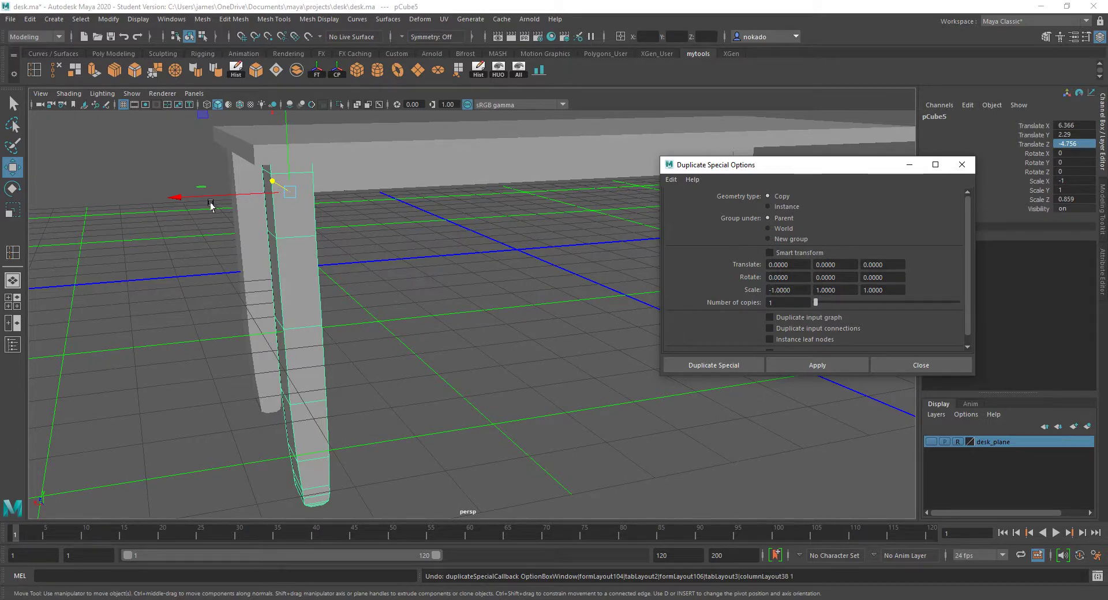
left_click_drag(211, 205, 315, 199)
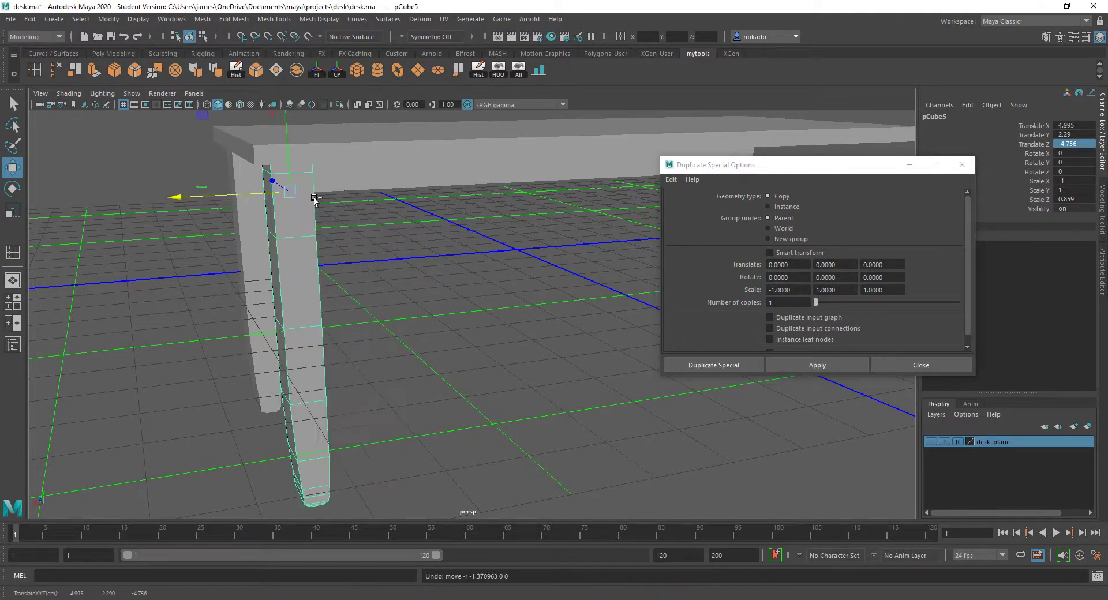
Try a Duplicate Special copy of the back leg with Translate X 1 and Scale X -1, and undo it.
left_click(797, 279)
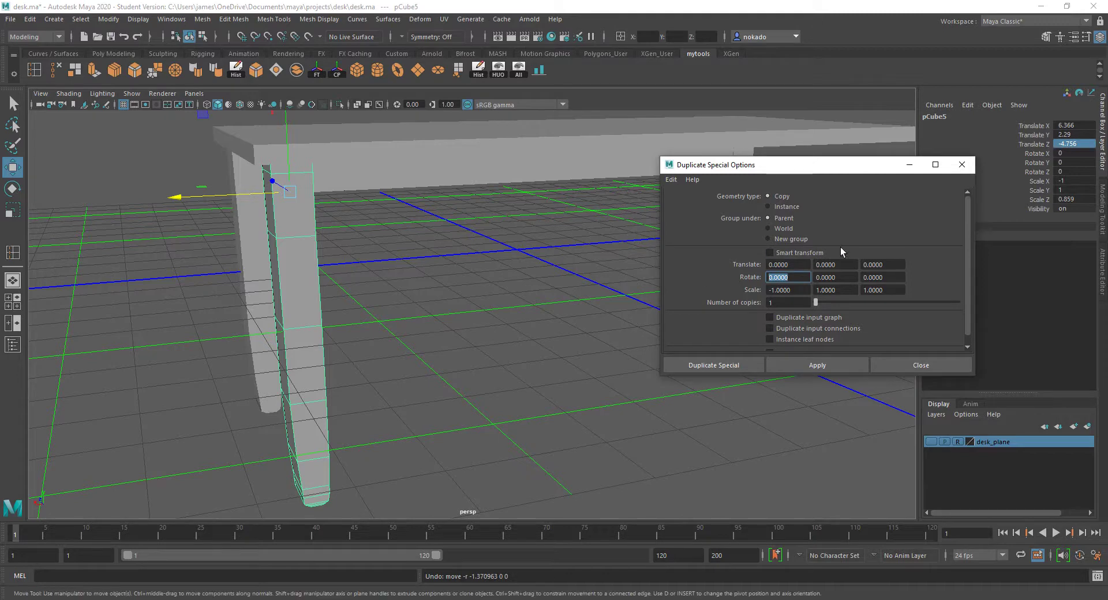
left_click(801, 264)
type("1")
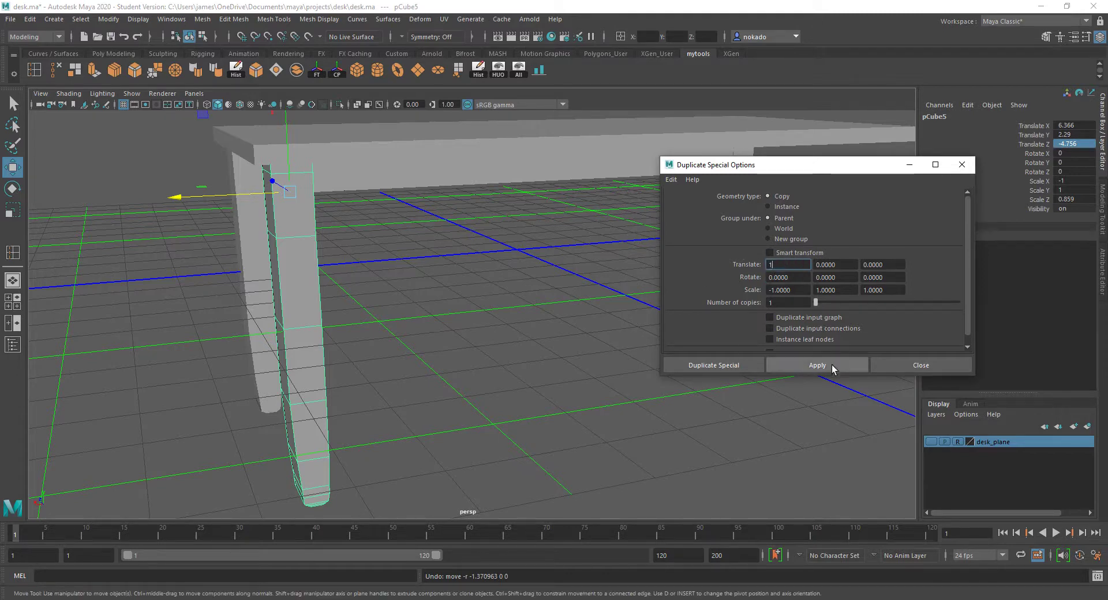
left_click(830, 365)
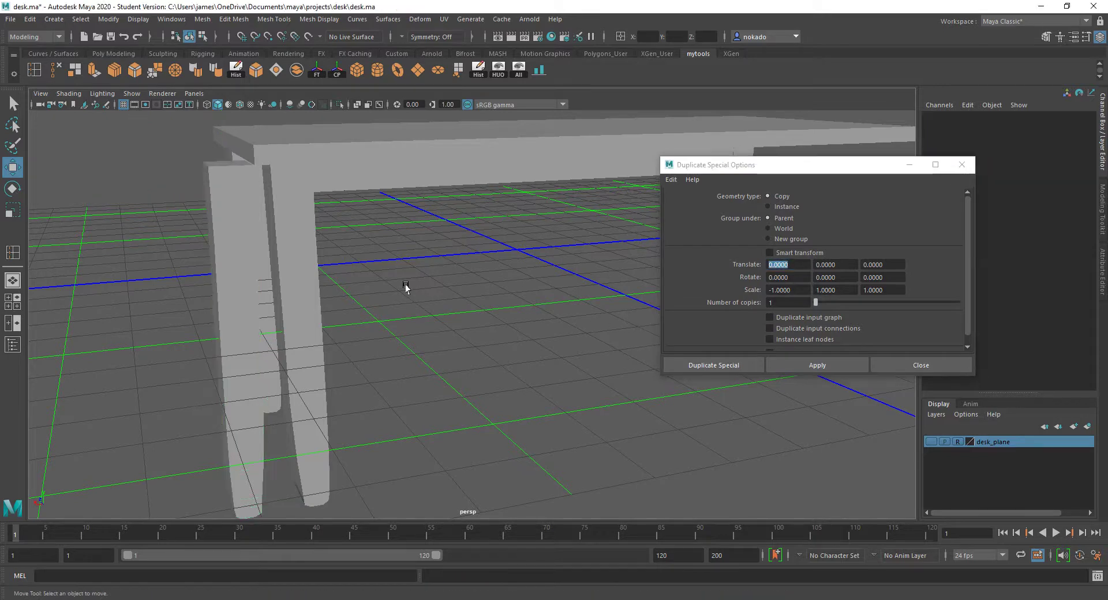
key("ctrl+z")
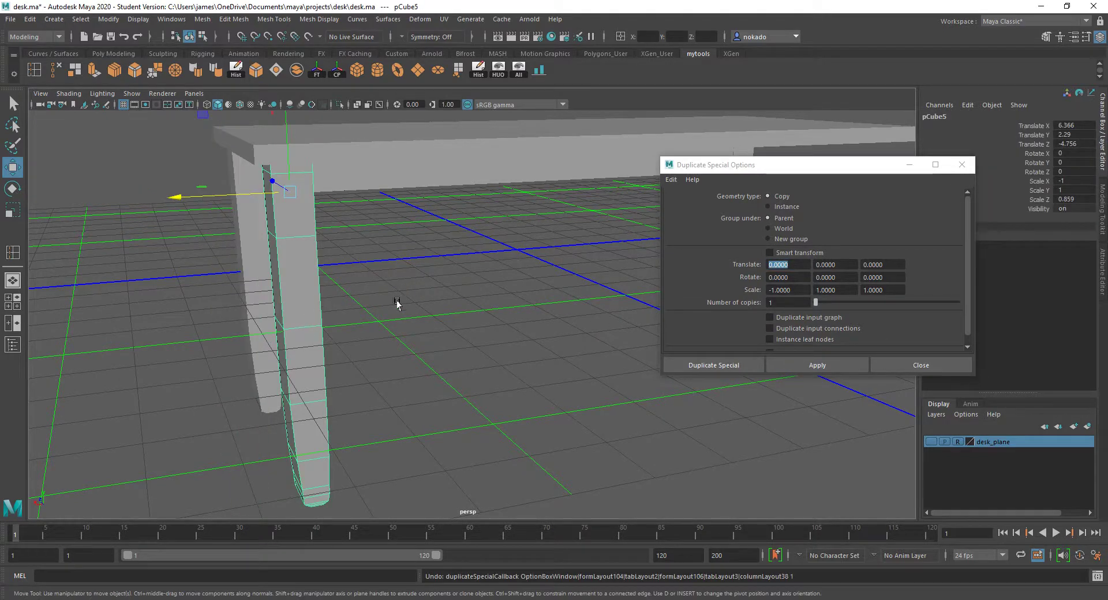
Try moving the back leg inward along X, undo the move and close the Duplicate Special options.
left_click_drag(397, 304, 181, 264, "alt")
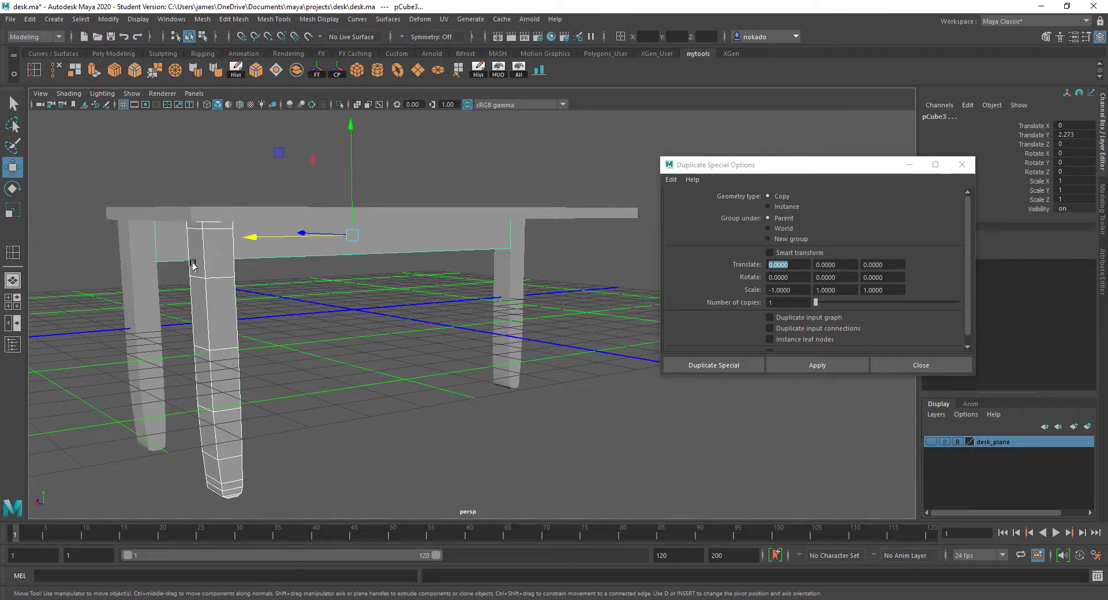
left_click_drag(159, 254, 198, 248)
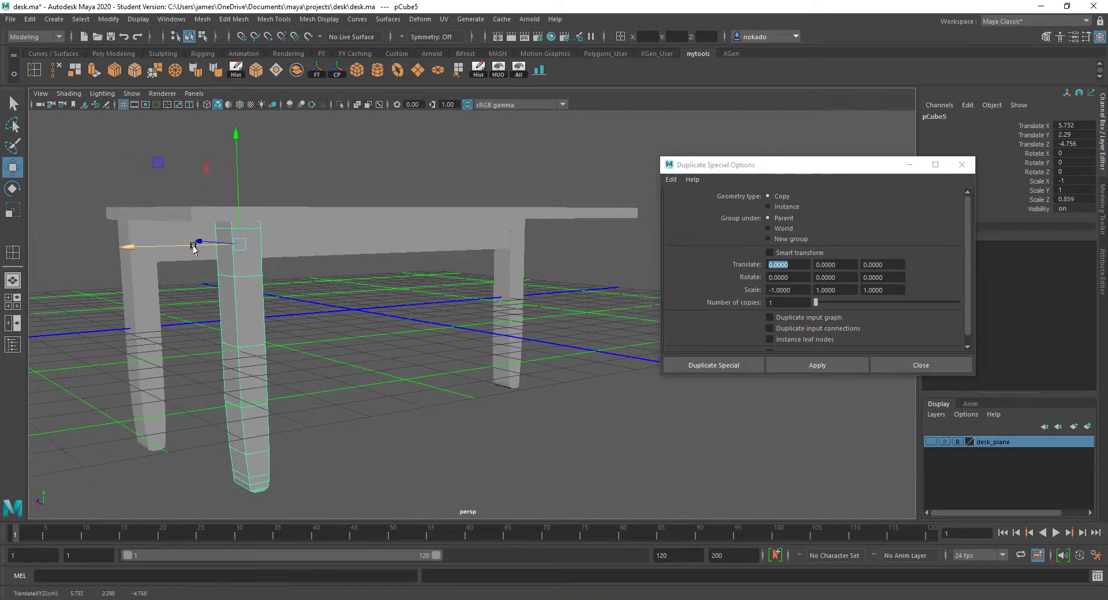
key("ctrl+z")
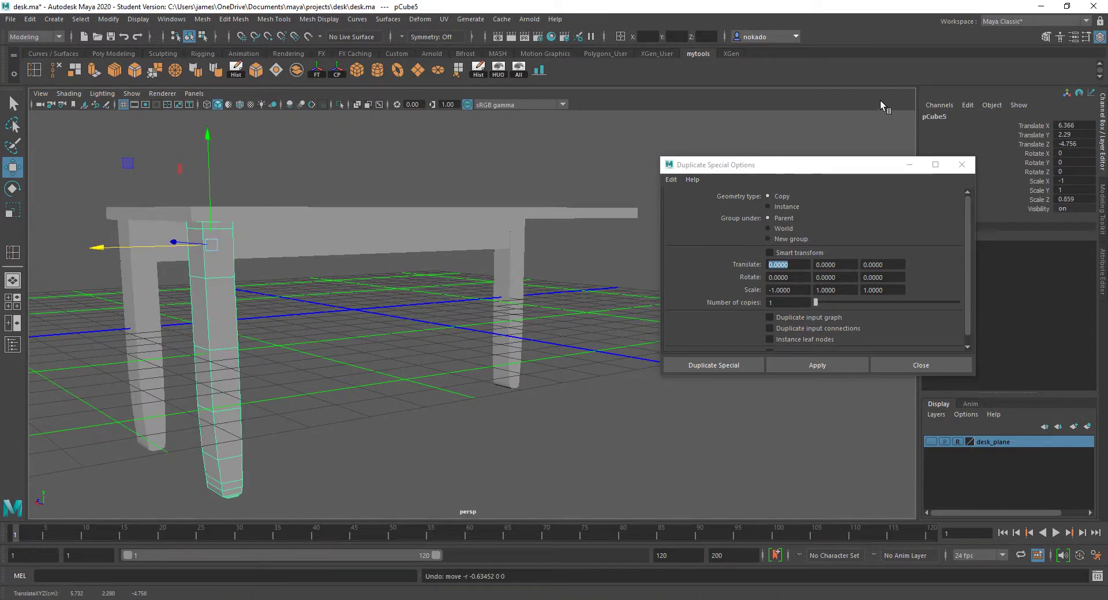
left_click(961, 165)
left_click(54, 19)
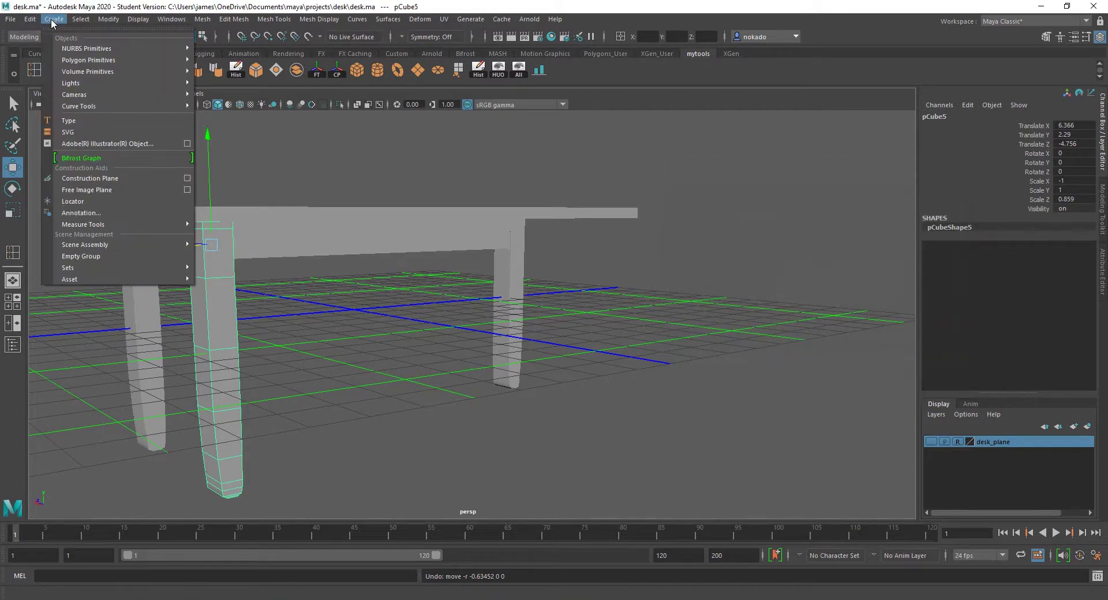
mouse_move(30, 19)
mouse_move(63, 168)
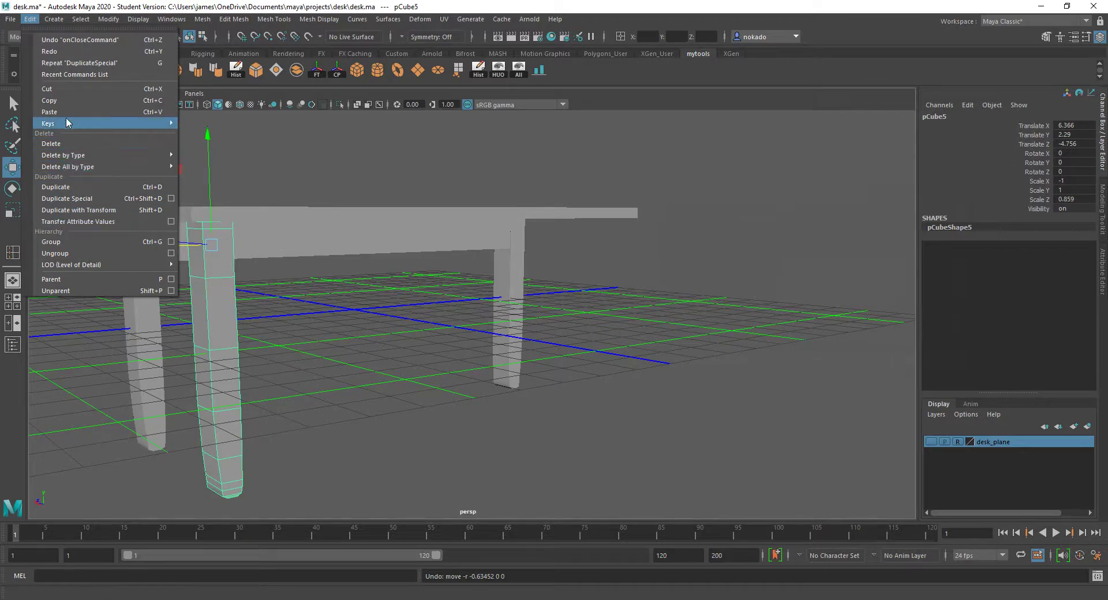
mouse_move(81, 21)
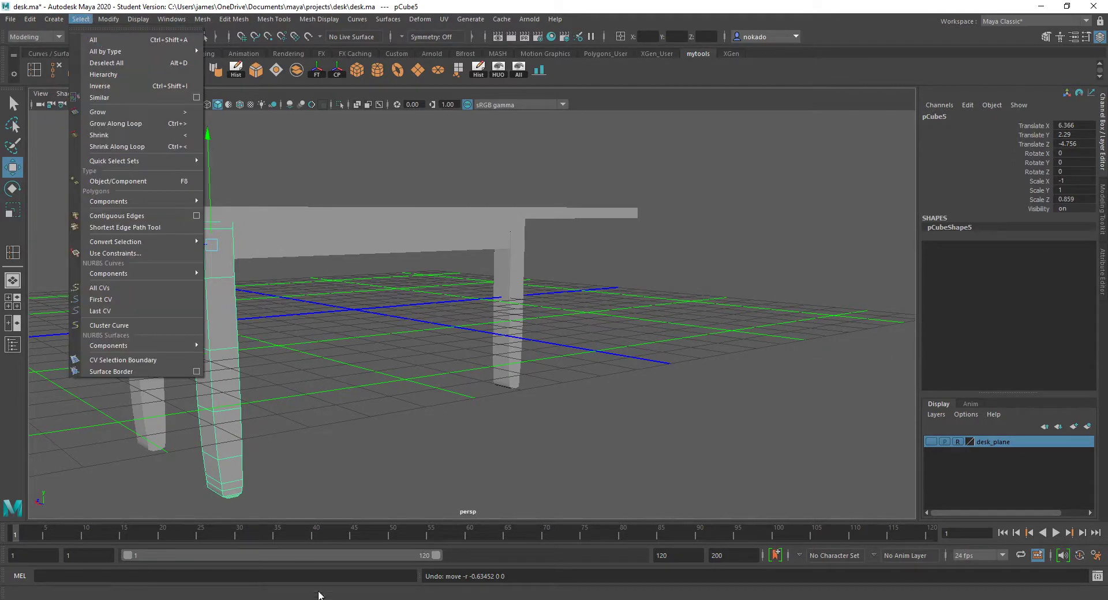
Switch to Firefox, search the web for "mirror maya" and open Autodesk's Mirror Options page for Maya 2019.
key("alt+Tab")
left_click(295, 33)
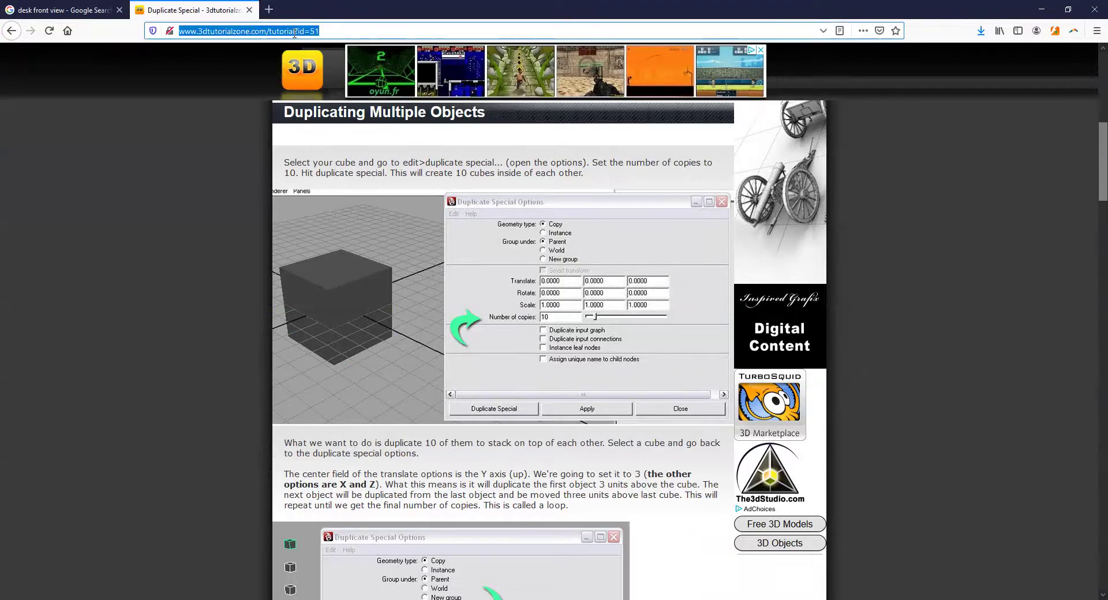
type("mirror maya")
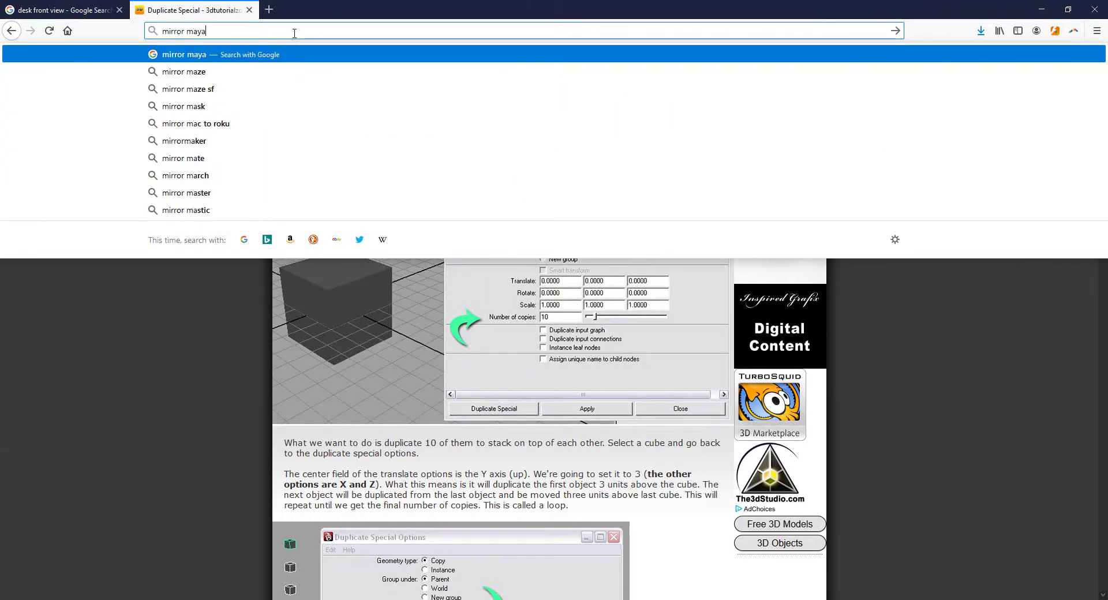
key("Return")
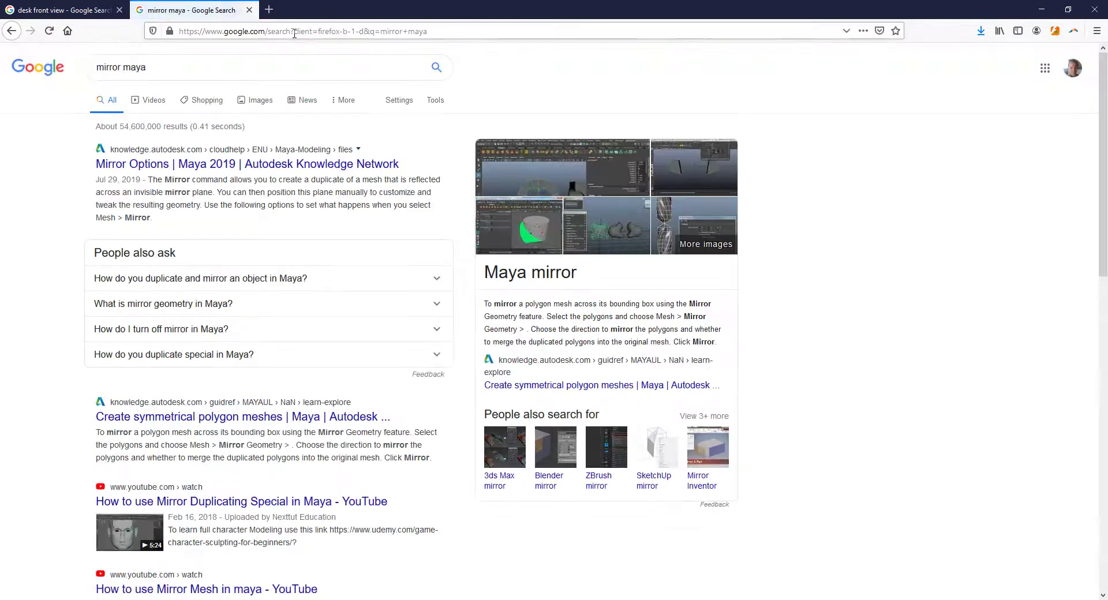
left_click(283, 166)
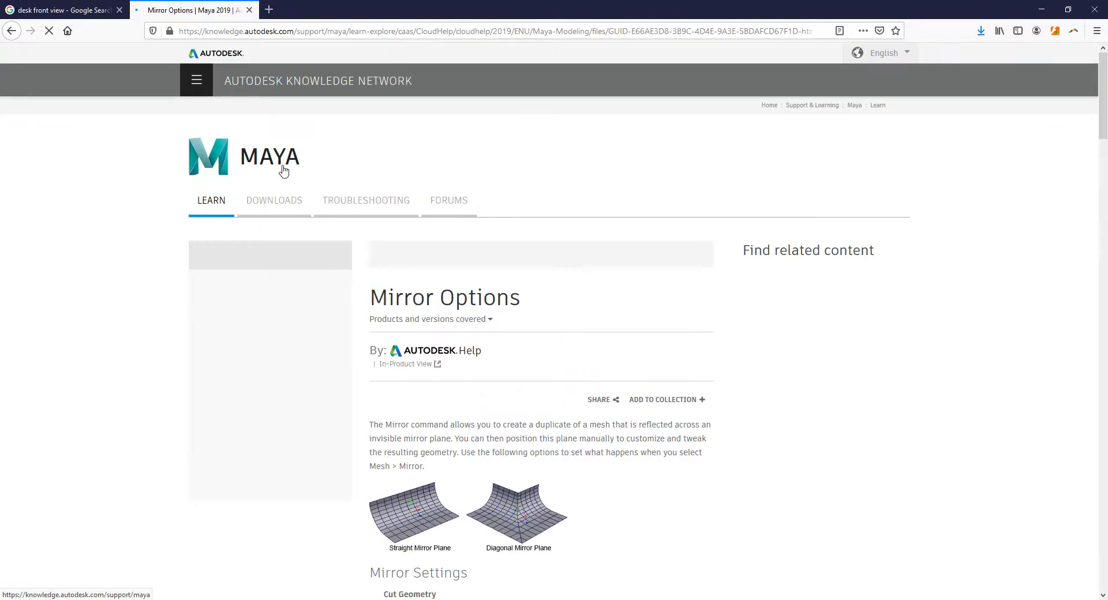
Examine the Mirror Settings on the documentation page, especially the Mirror Axis Position, Mirror Axis and Mirror Direction options.
scroll(478, 305, "down", 4)
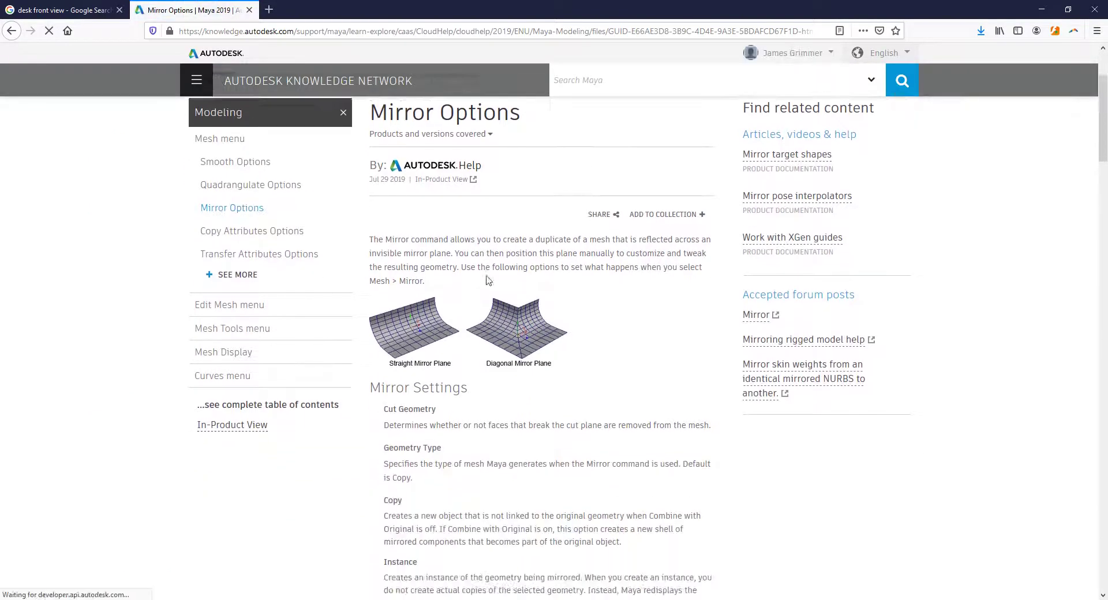
scroll(477, 304, "down", 5)
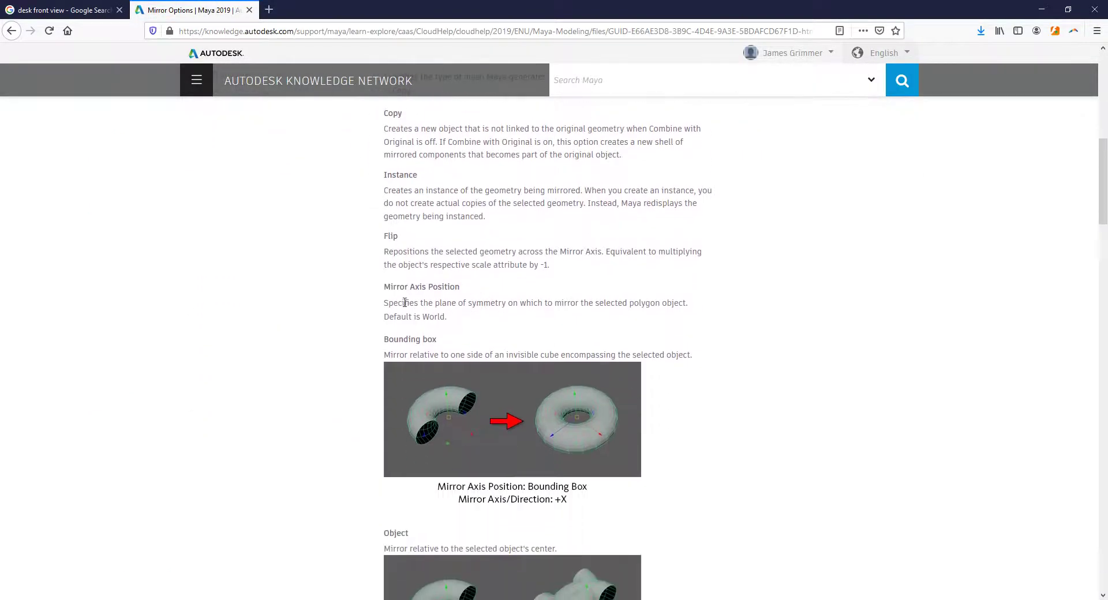
scroll(327, 299, "down", 7)
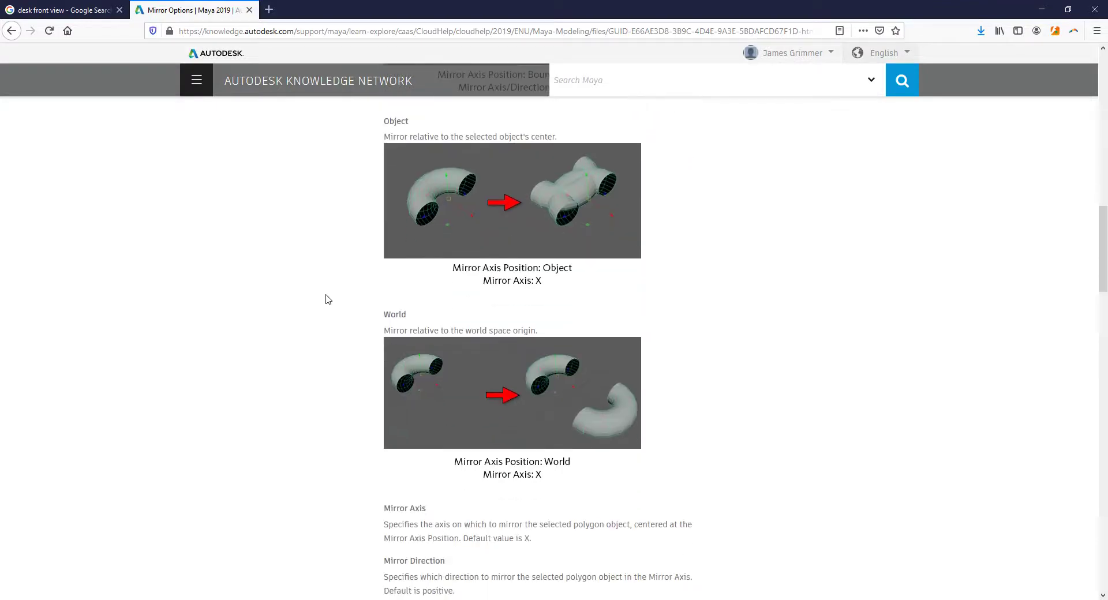
scroll(328, 299, "down", 9)
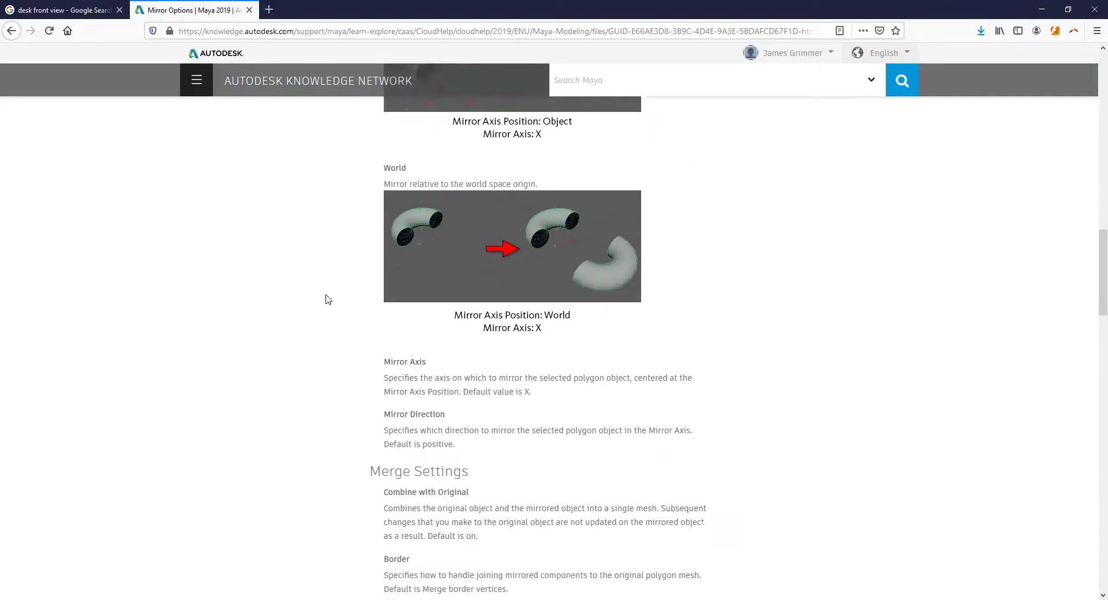
scroll(327, 299, "up", 5)
scroll(328, 299, "up", 15)
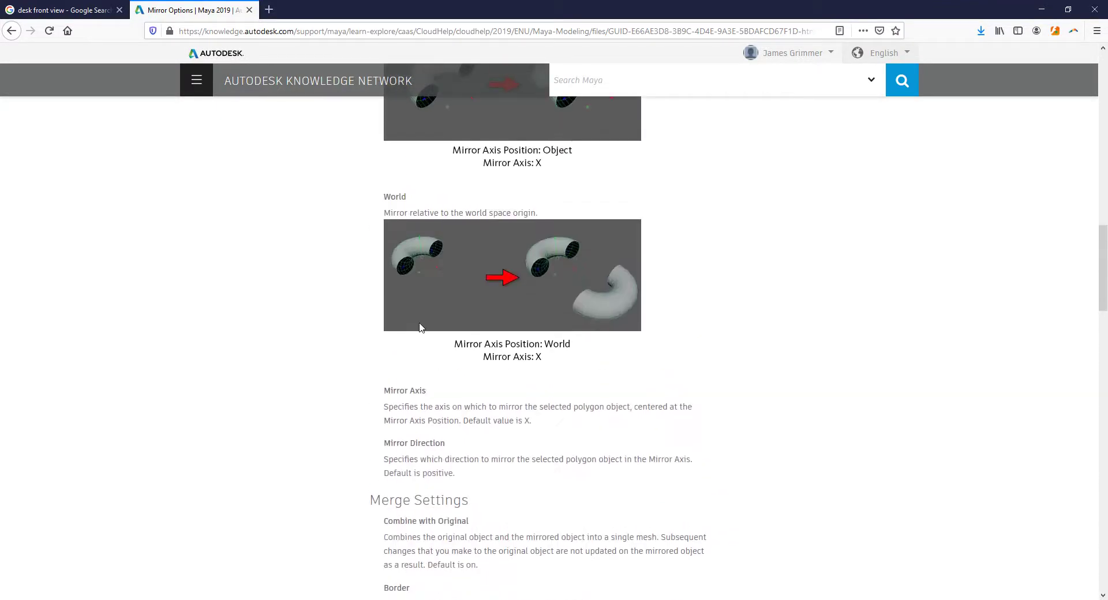
Switch back to Maya and mirror the back leg across the world X axis, combined with the original and with border vertices merged.
scroll(460, 233, "up", 2)
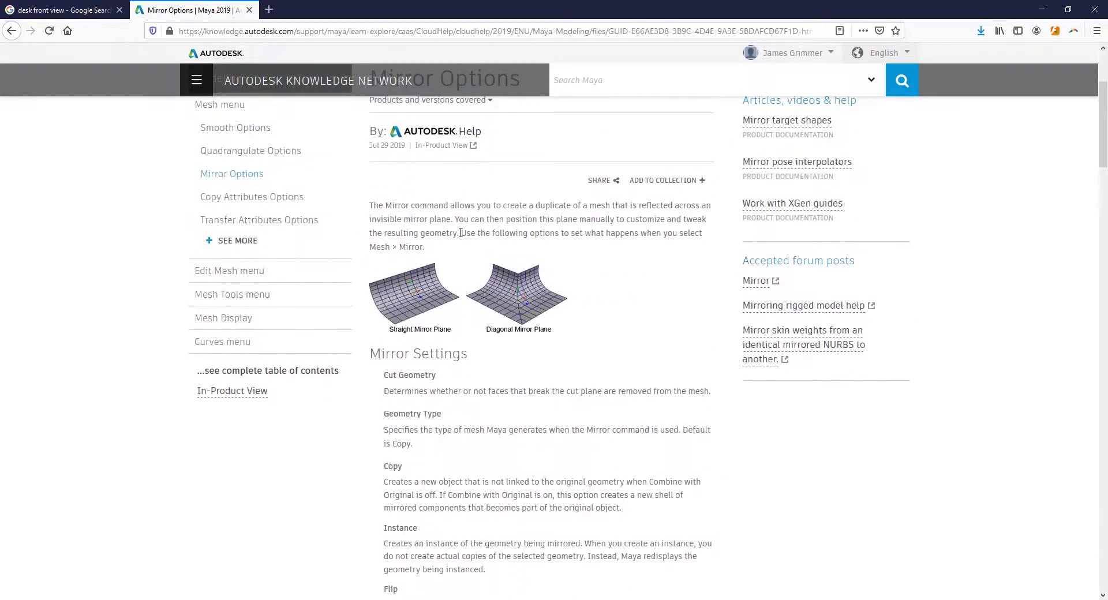
left_click_drag(460, 233, 427, 247)
left_click(427, 247)
left_click(519, 542)
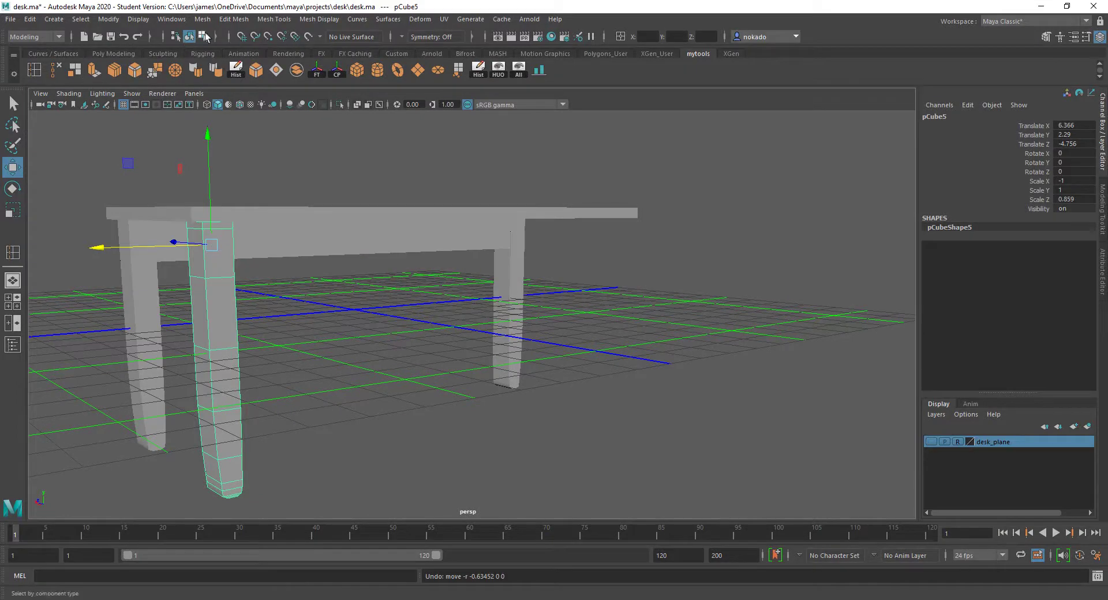
left_click(203, 19)
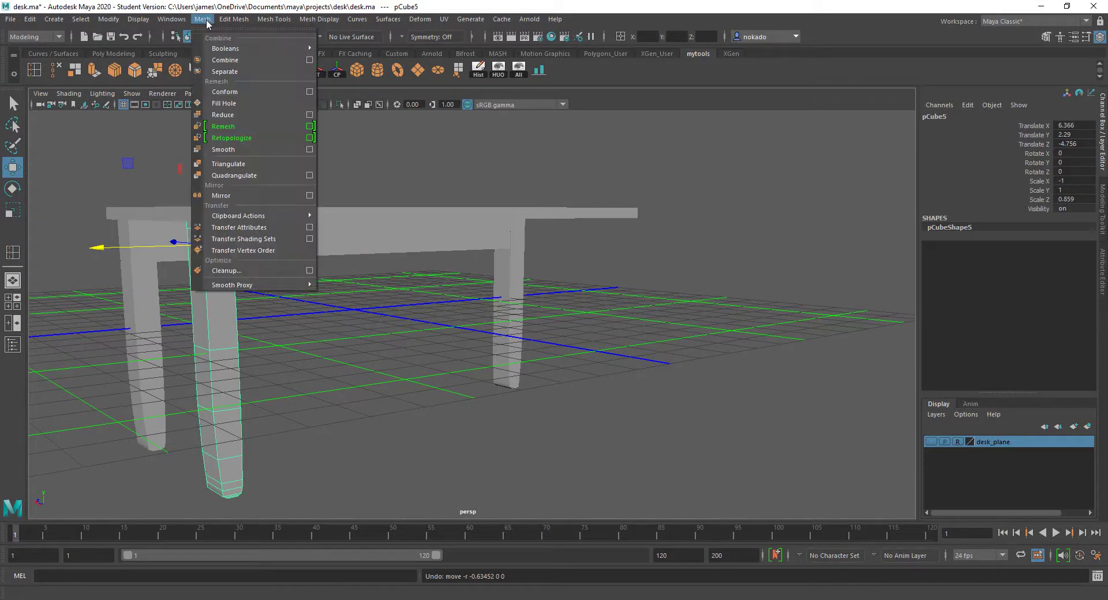
left_click(309, 196)
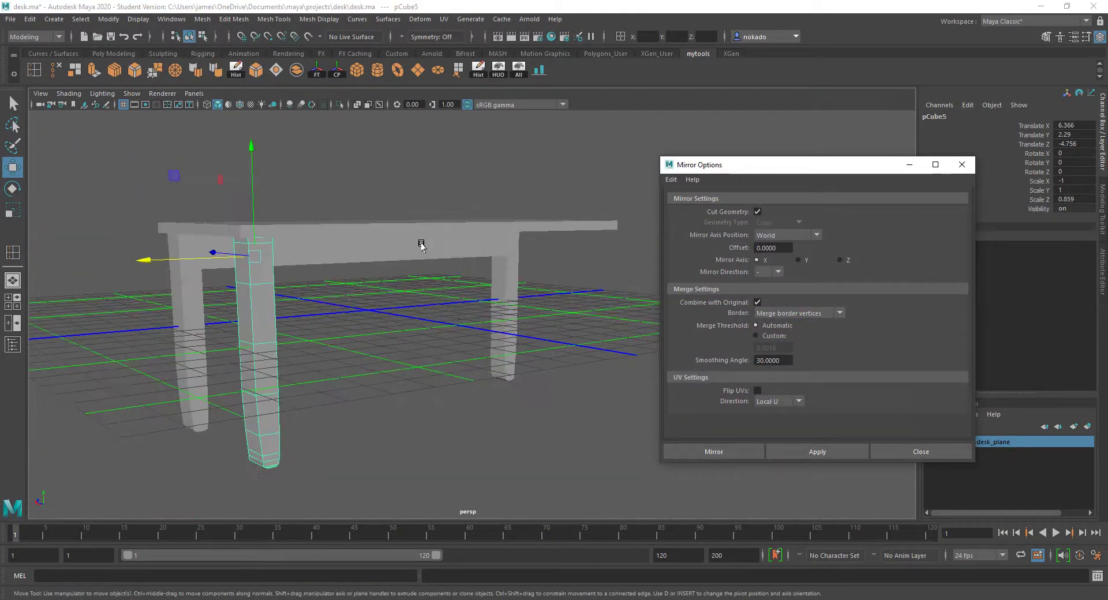
left_click_drag(420, 243, 341, 252, "alt")
left_click_drag(410, 257, 574, 369, "alt")
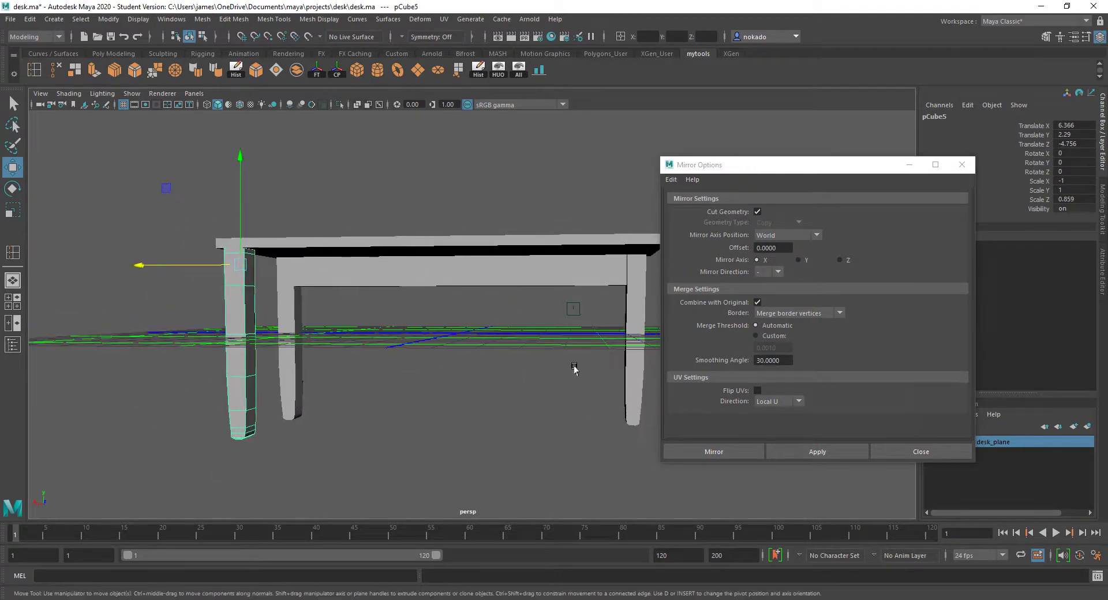
left_click(784, 450)
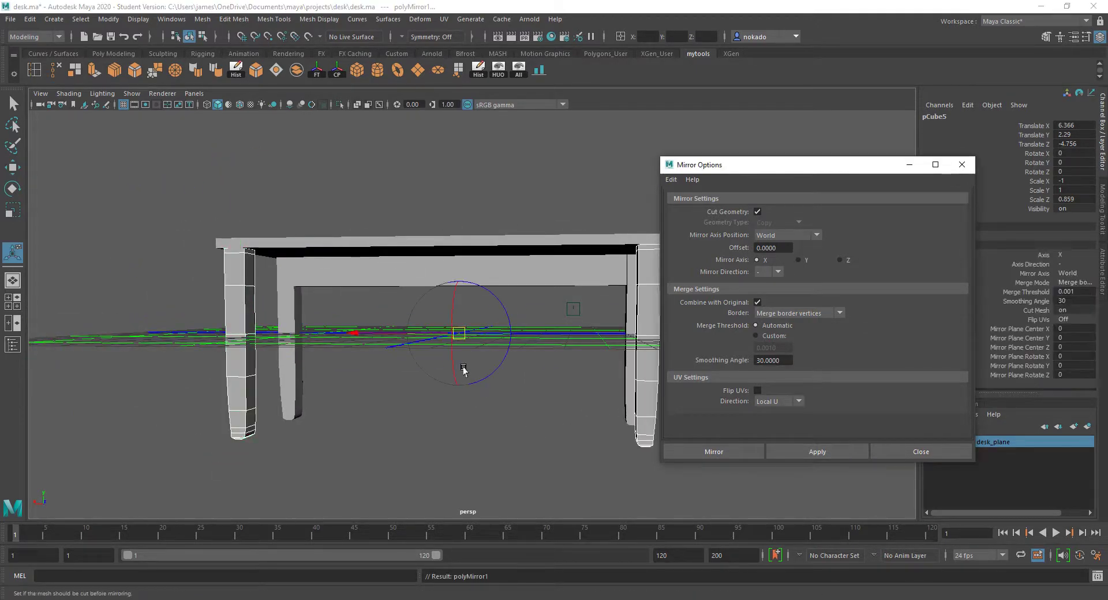
Delete the front leg at the desk's negative X end.
left_click_drag(462, 371, 416, 295, "alt")
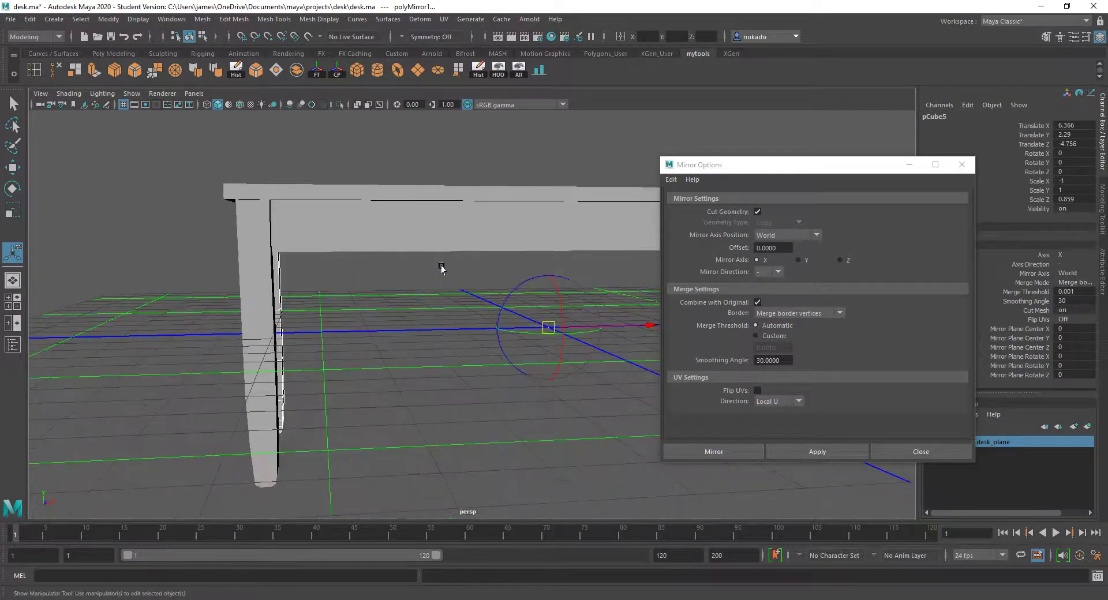
left_click_drag(482, 304, 442, 321, "alt")
key("q")
left_click(225, 357)
key("Delete")
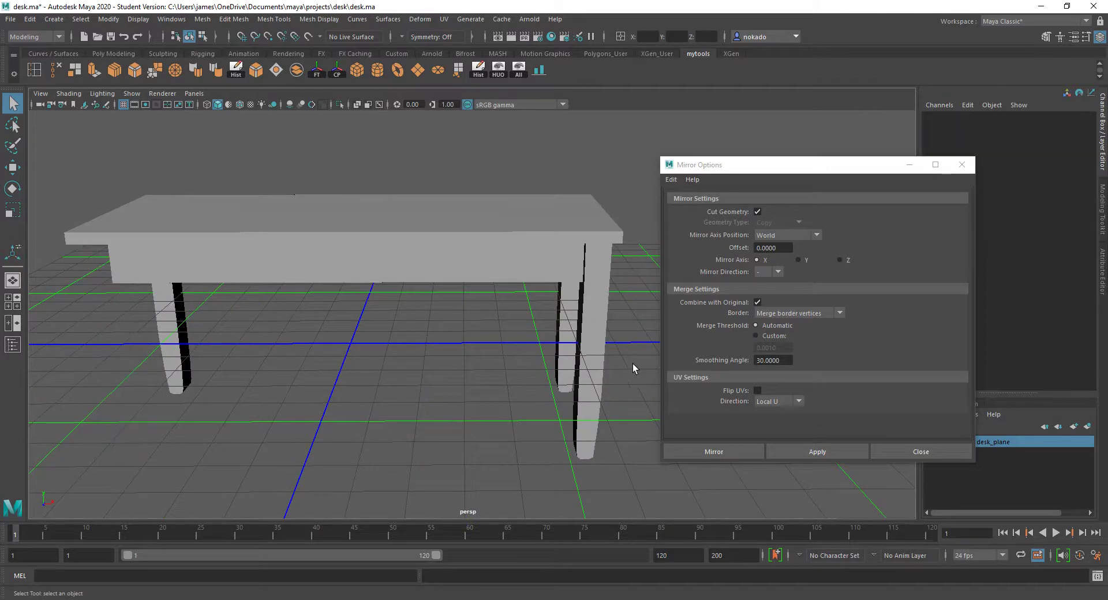
Mirror the remaining front leg across the world X axis to the opposite front corner, then deselect it.
left_click(600, 351)
left_click(817, 452)
scroll(367, 402, "up", 3)
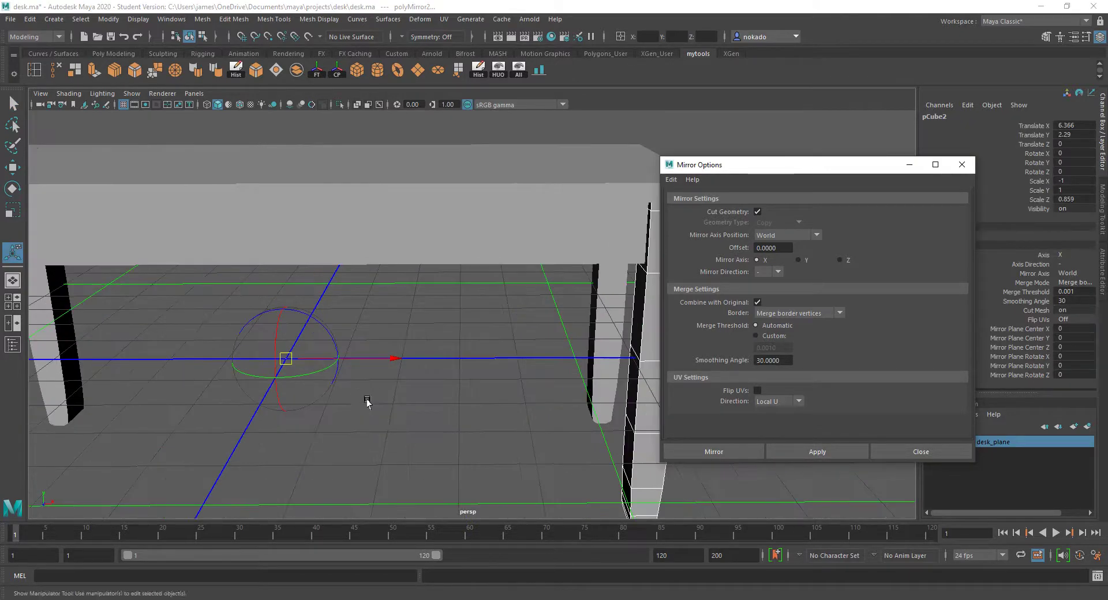
left_click_drag(367, 402, 368, 295, "alt")
left_click_drag(540, 268, 519, 253, "alt")
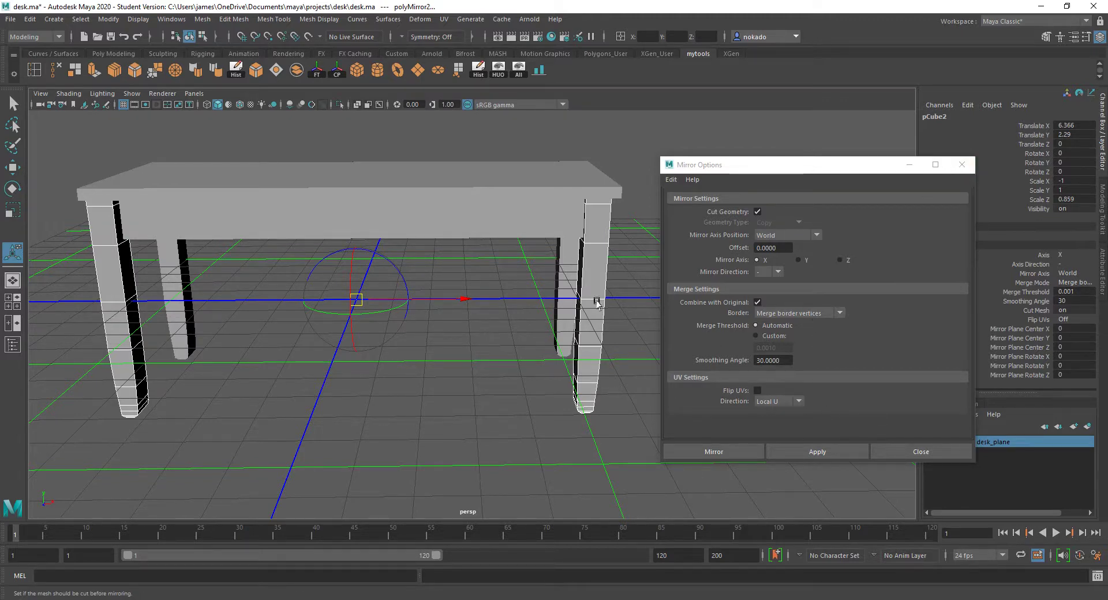
mouse_move(416, 314)
left_mouse_down("alt")
mouse_move(364, 313)
mouse_move(440, 332)
mouse_move(415, 326)
left_mouse_up("alt")
left_click(420, 322)
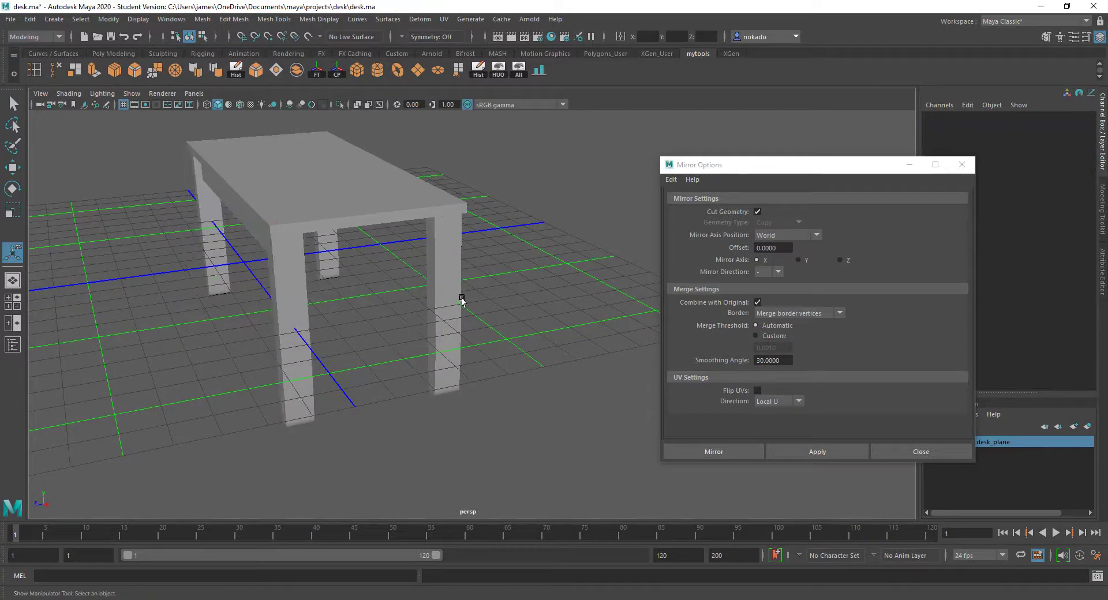
Try deleting the back legs and mirroring the front legs across the world Z axis, undo both and close the Mirror options.
left_click(453, 296)
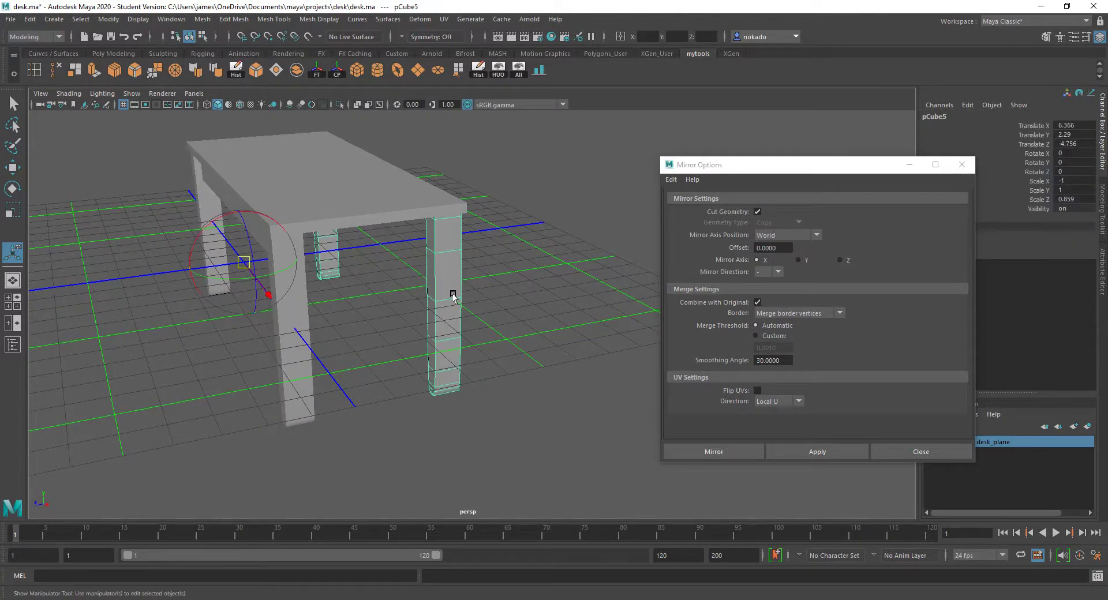
key("q")
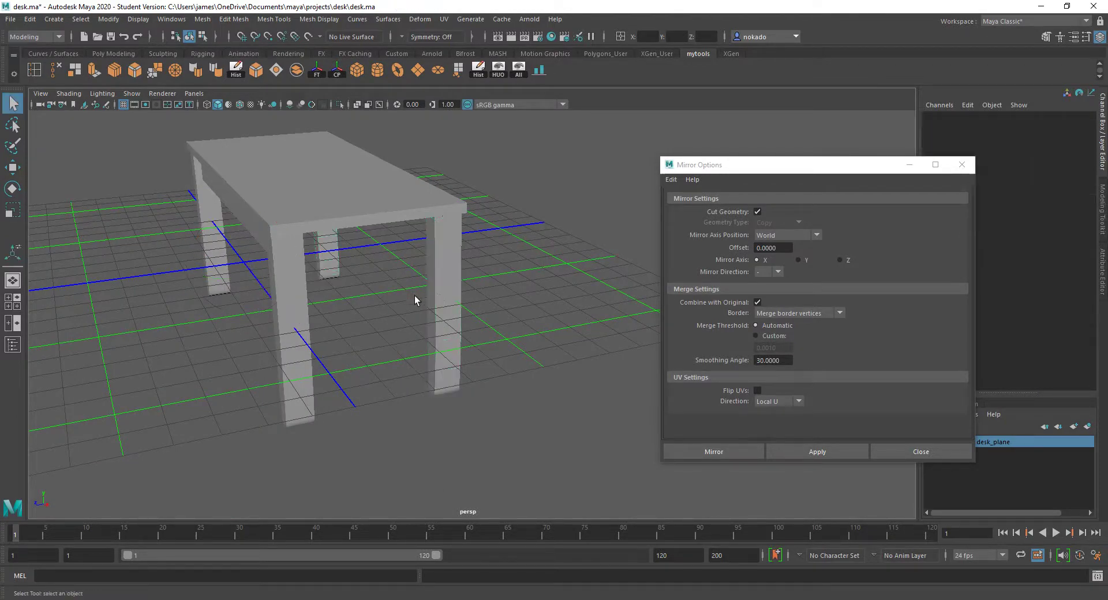
key("Delete")
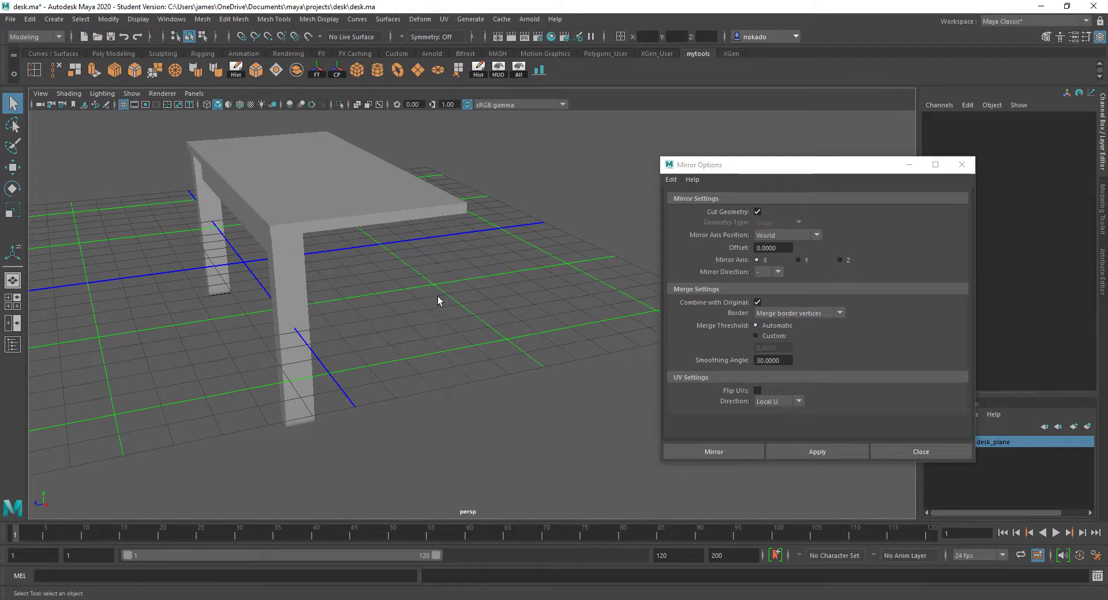
left_click(295, 330)
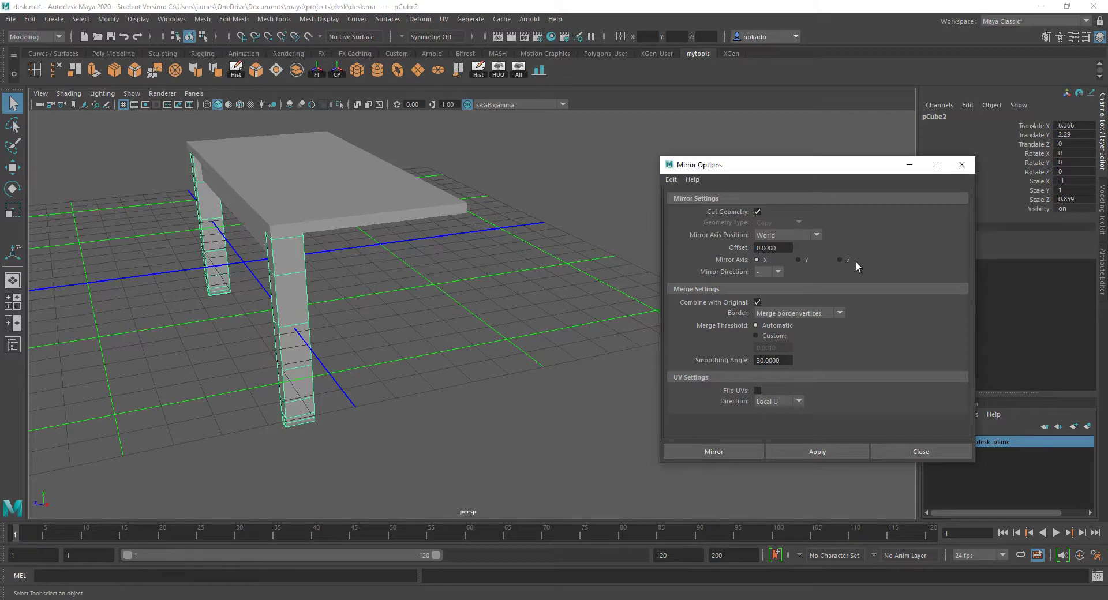
left_click(823, 445)
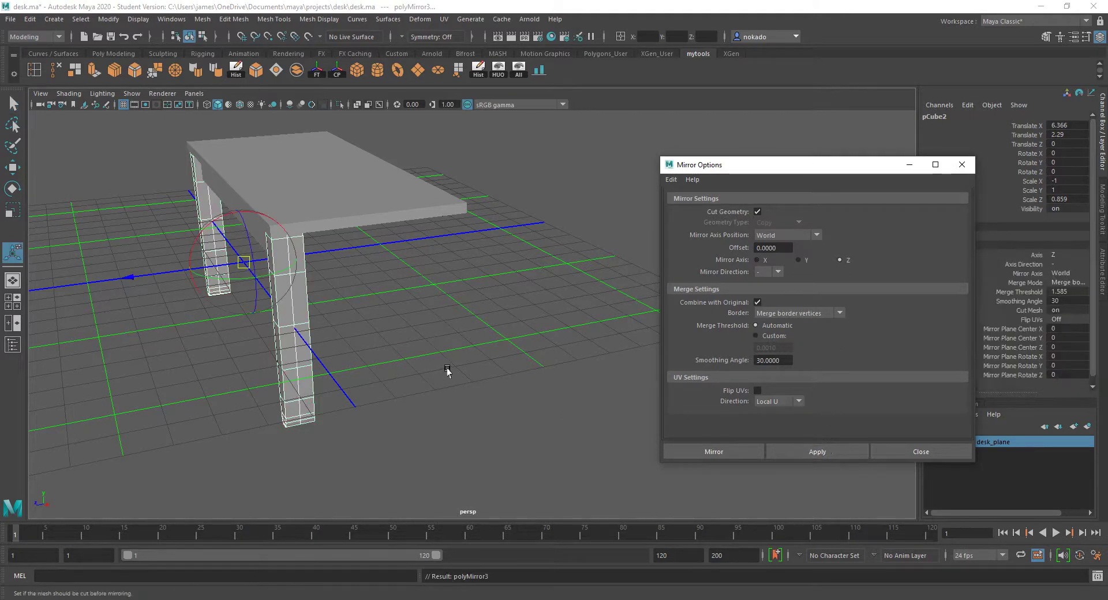
left_click_drag(447, 368, 537, 293, "alt")
key("g")
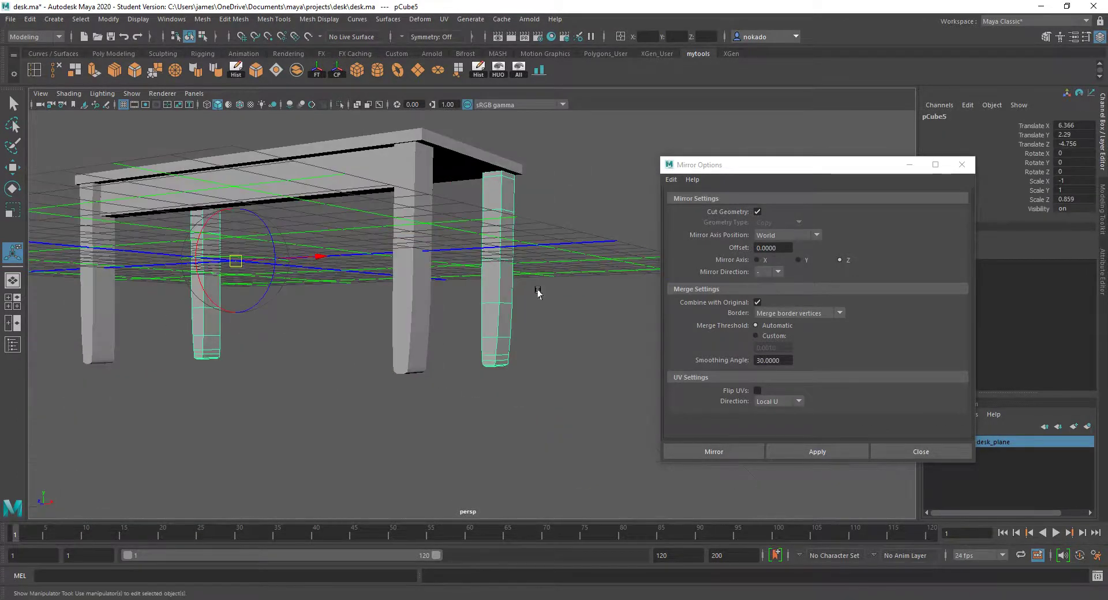
left_click(961, 164)
Try mirroring the front apron panel under the desktop across the world Z axis, and undo it.
left_click_drag(490, 215, 408, 234, "alt")
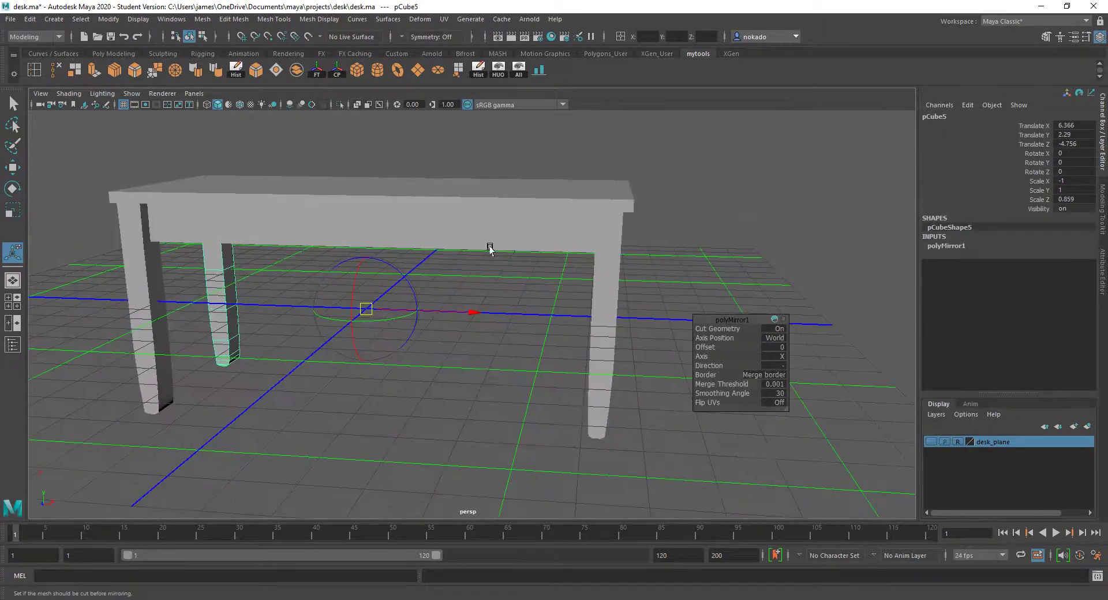
left_click(409, 234)
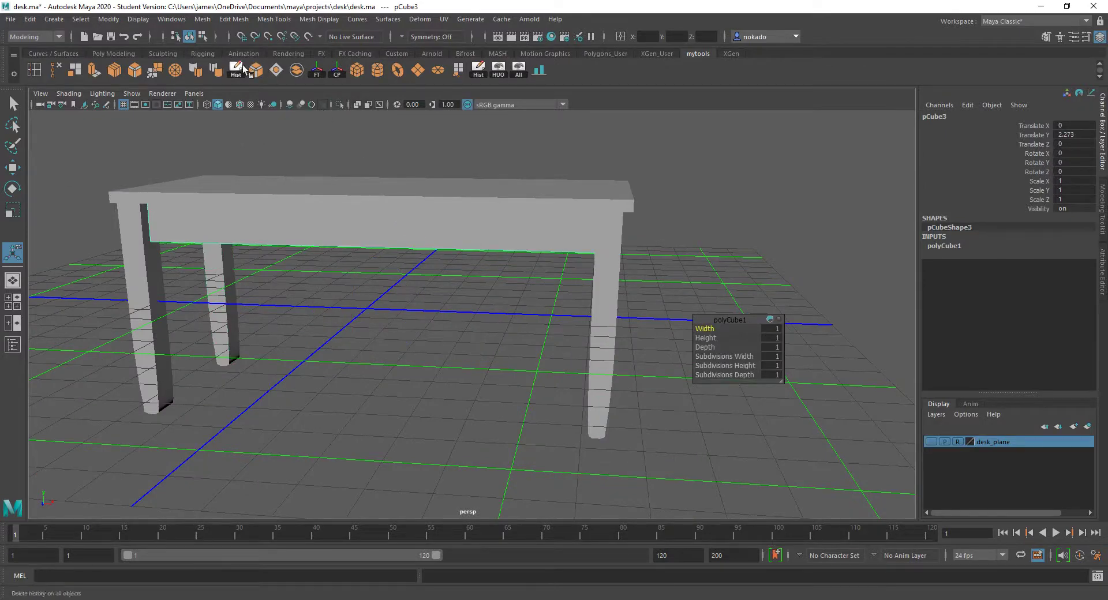
left_click(202, 19)
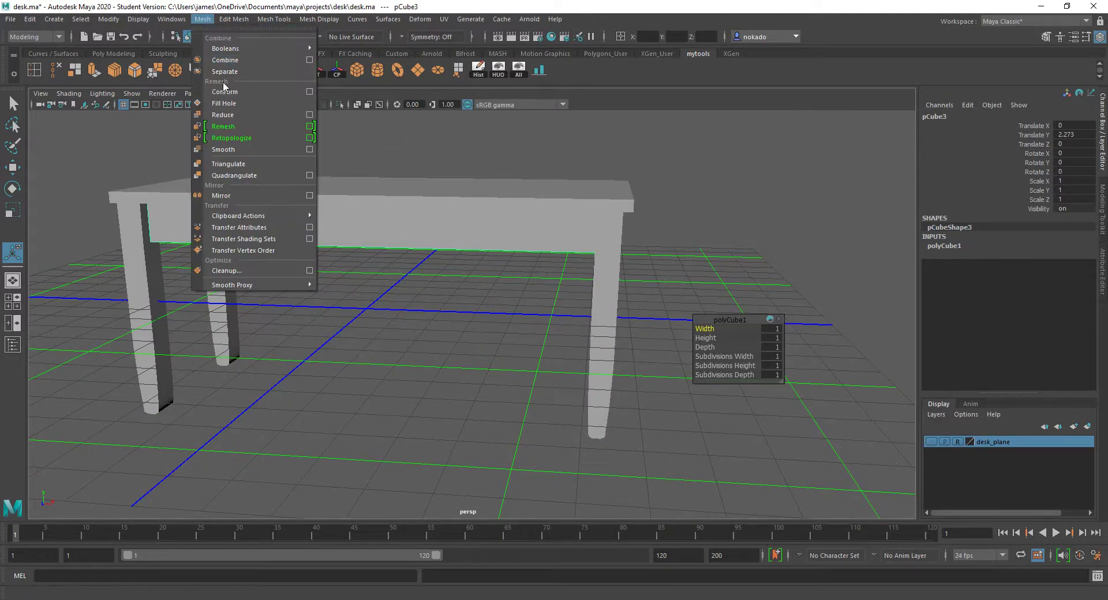
left_click(310, 196)
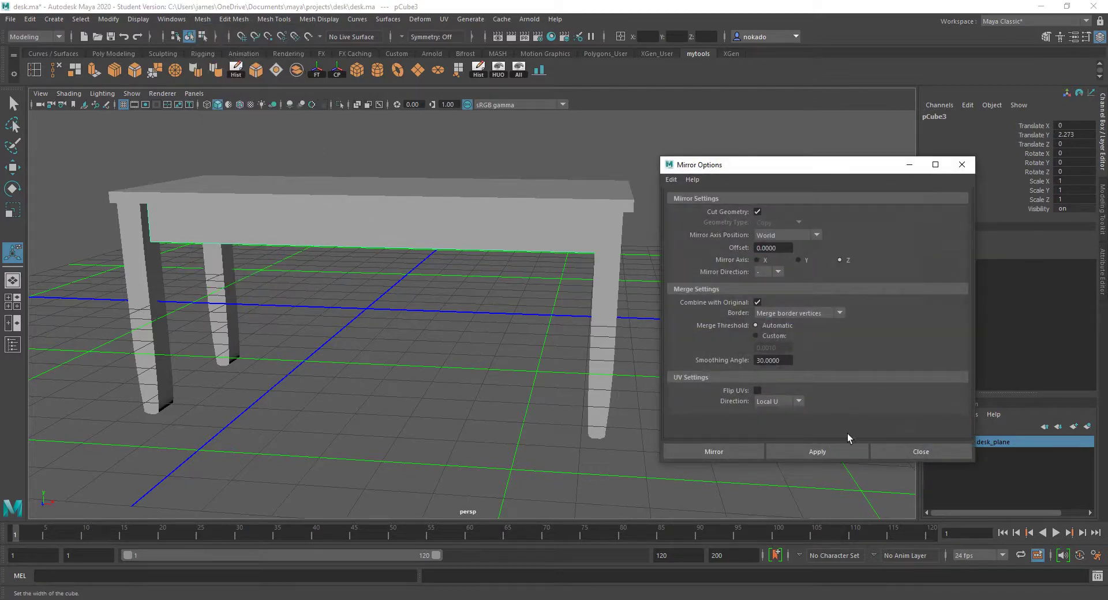
left_click(824, 452)
left_click_drag(477, 276, 361, 148, "alt")
key("ctrl+z")
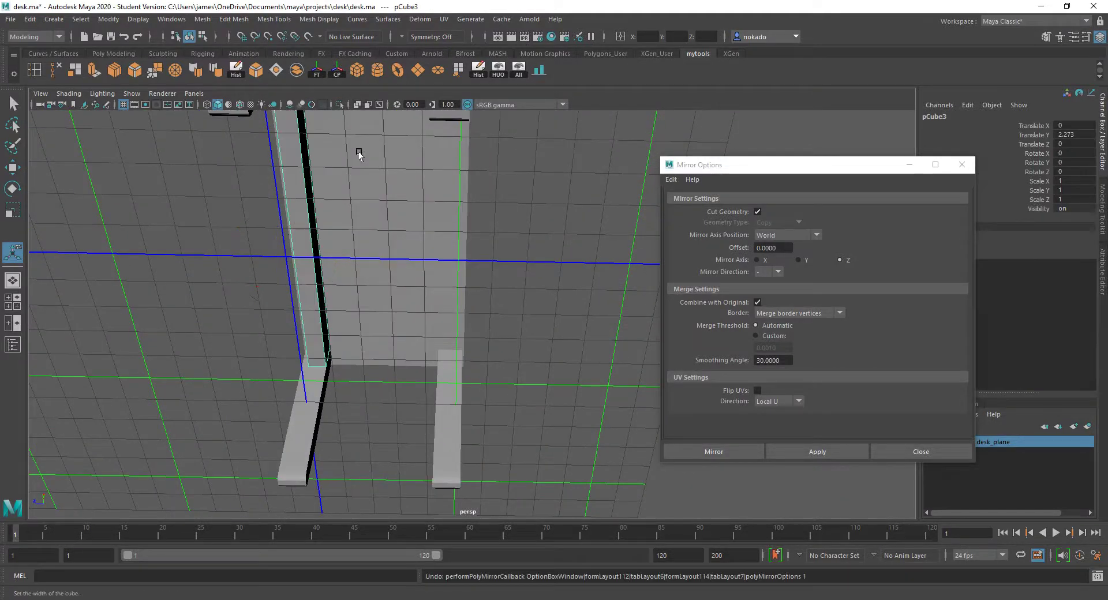
Try mirroring the front apron panel across the world X axis and across the world Y axis, undoing each attempt.
left_click(772, 259)
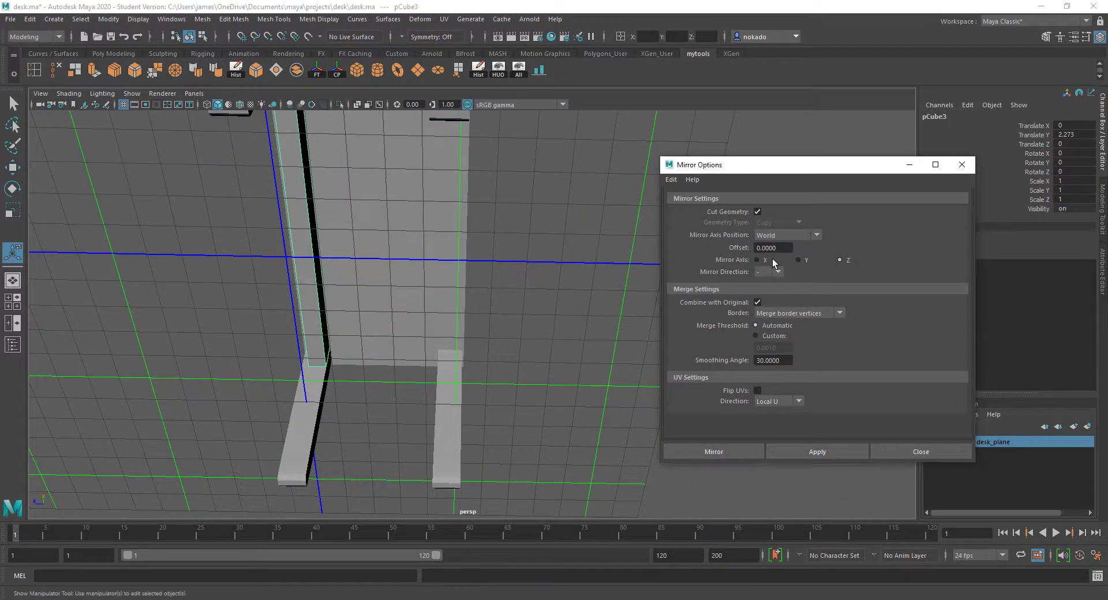
left_click(811, 457)
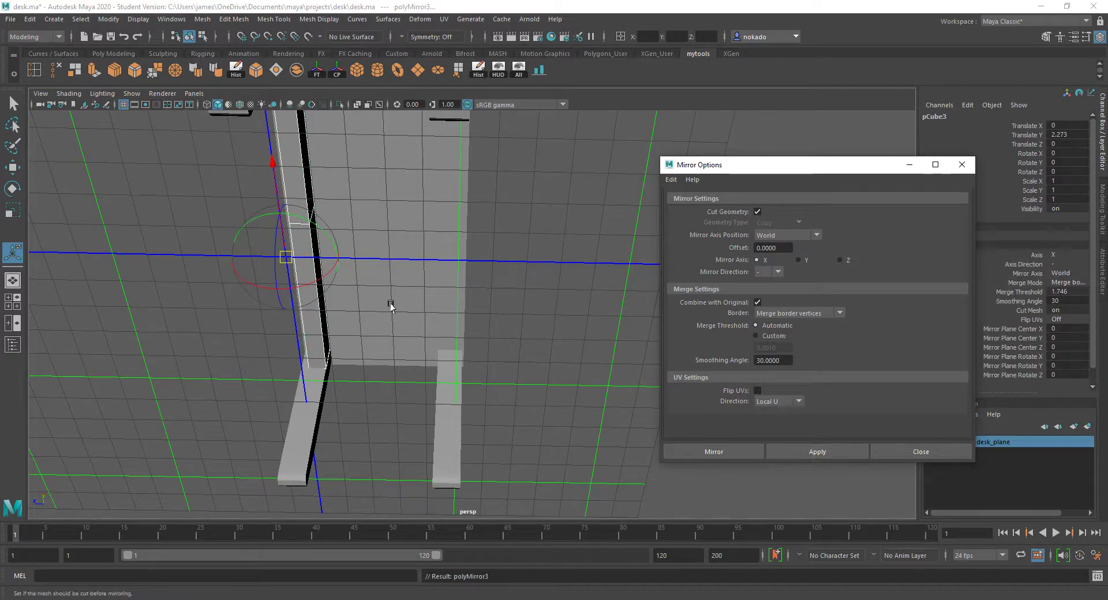
mouse_move(389, 309)
left_mouse_down("alt")
mouse_move(404, 372)
mouse_move(519, 403)
mouse_move(391, 279)
mouse_move(383, 302)
left_mouse_up("alt")
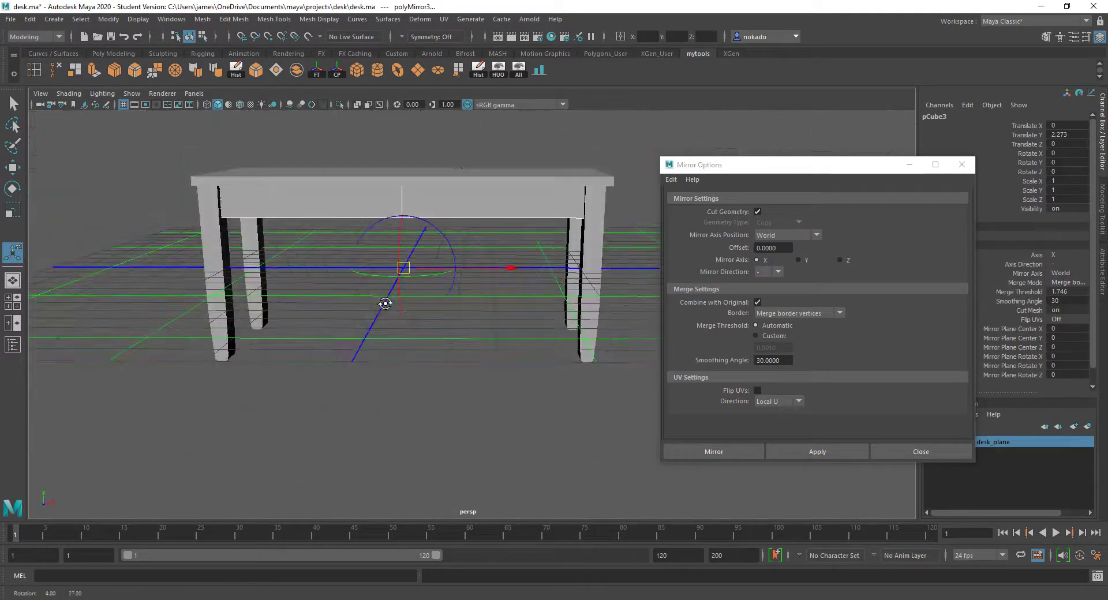
key("ctrl+z")
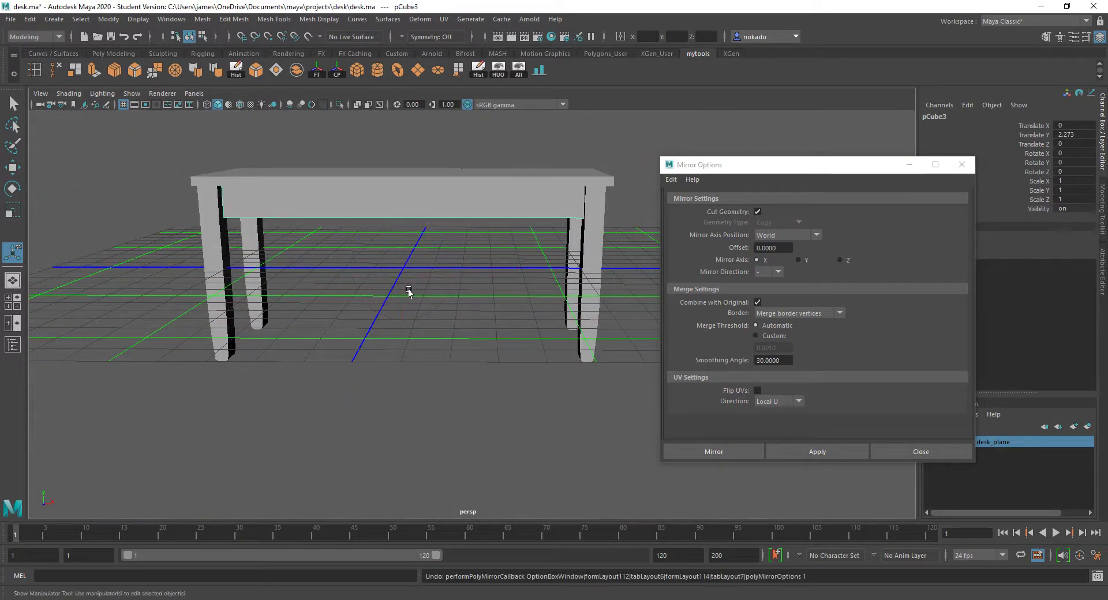
left_click(798, 260)
left_click(800, 454)
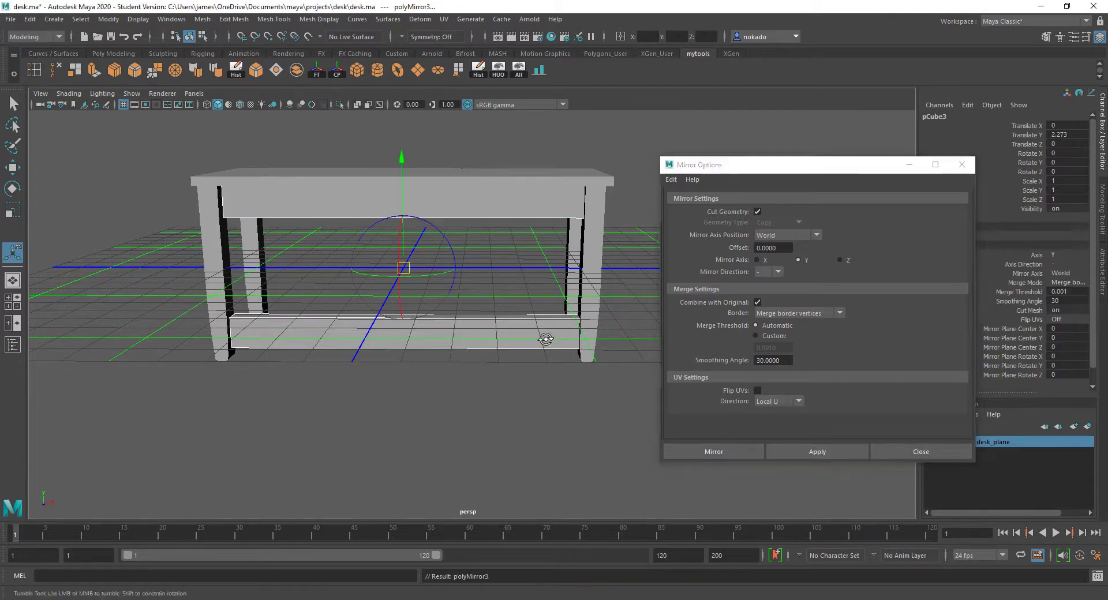
left_click_drag(545, 339, 428, 339, "alt")
key("ctrl+z")
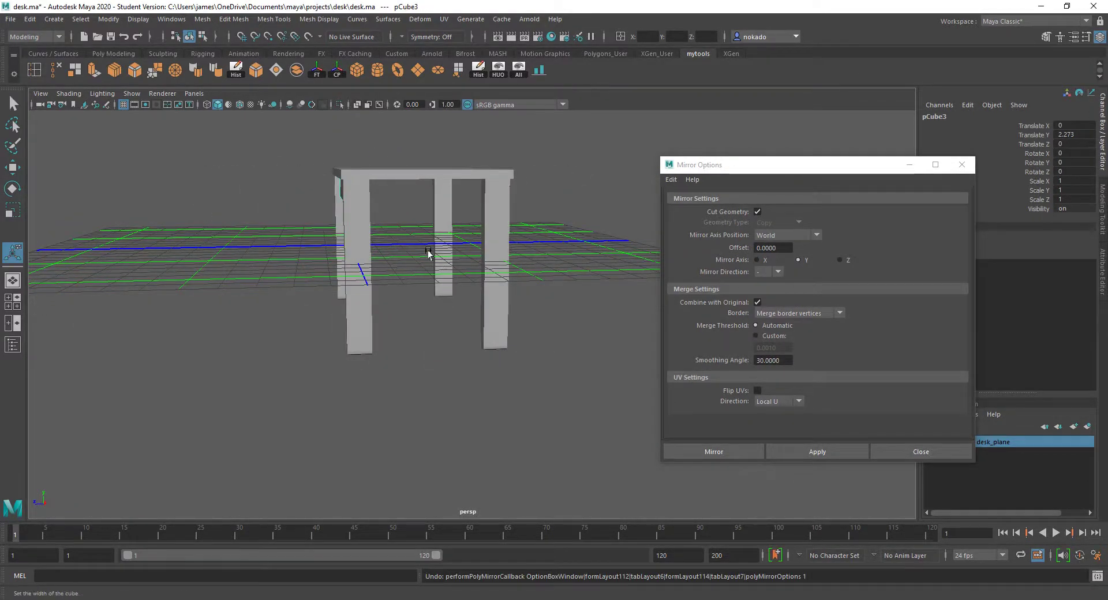
Try mirroring the front apron panel with Mirror Axis Position Object along Y and along Z, undo each and close the Mirror options.
mouse_move(428, 254)
left_mouse_down("alt")
mouse_move(438, 240)
mouse_move(497, 250)
mouse_move(369, 239)
mouse_move(366, 220)
mouse_move(438, 219)
mouse_move(433, 240)
left_mouse_up("alt")
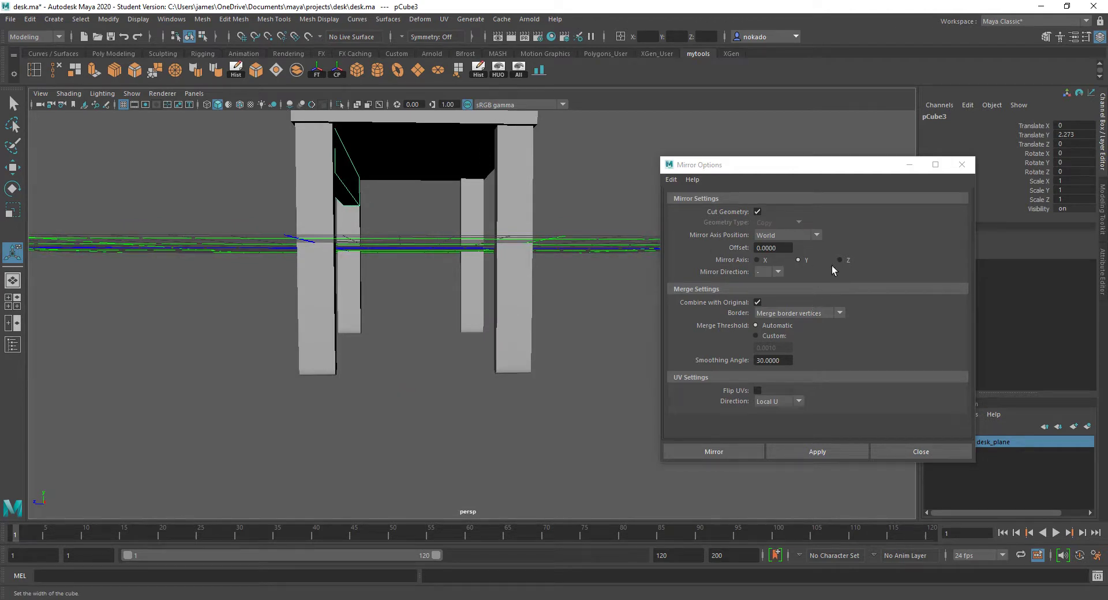
left_click(795, 236)
left_click(785, 260)
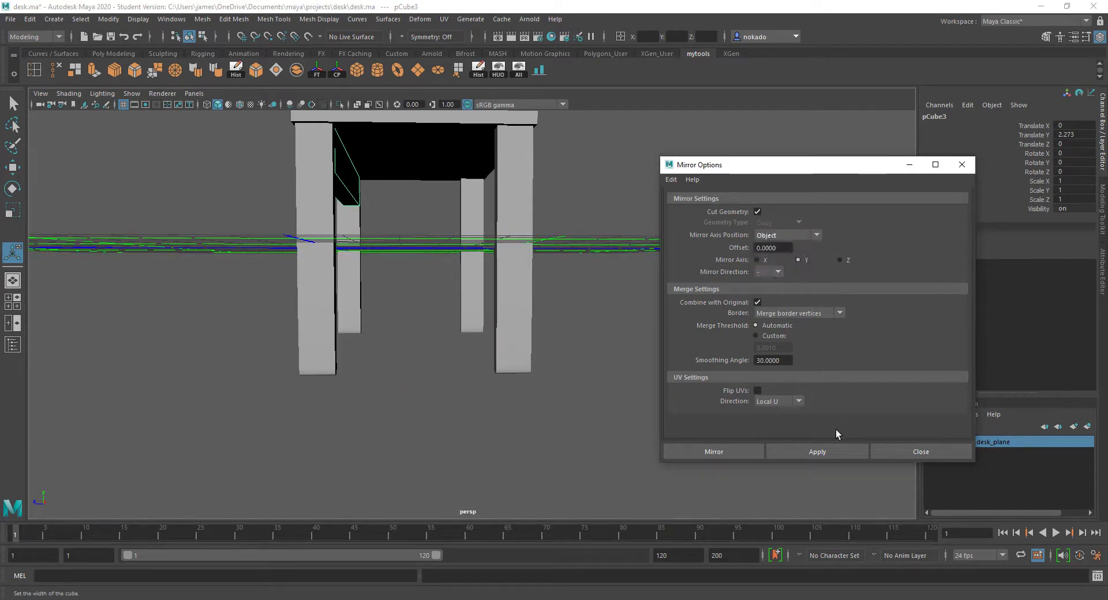
left_click(826, 450)
left_click_drag(422, 252, 480, 265, "alt")
key("ctrl+z")
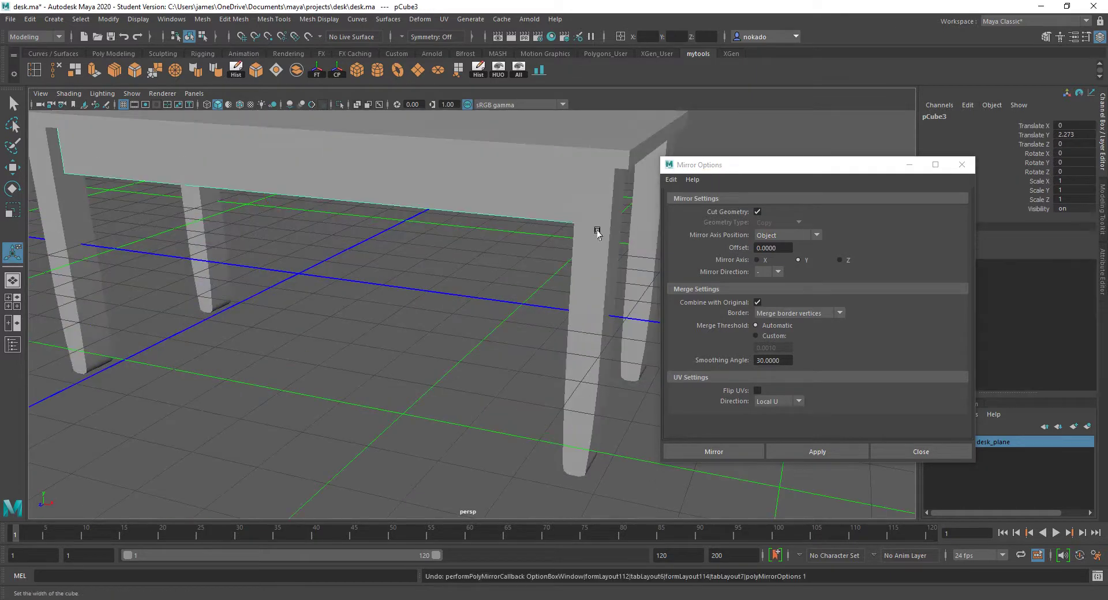
left_click(840, 260)
left_click(809, 450)
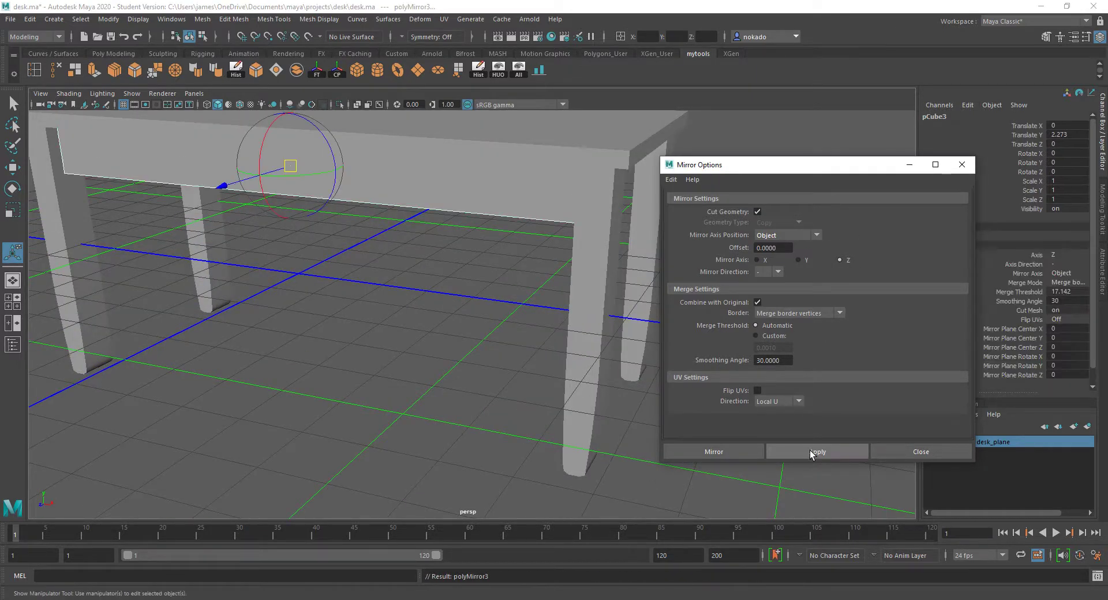
left_click_drag(450, 271, 370, 227, "alt")
key("ctrl+z")
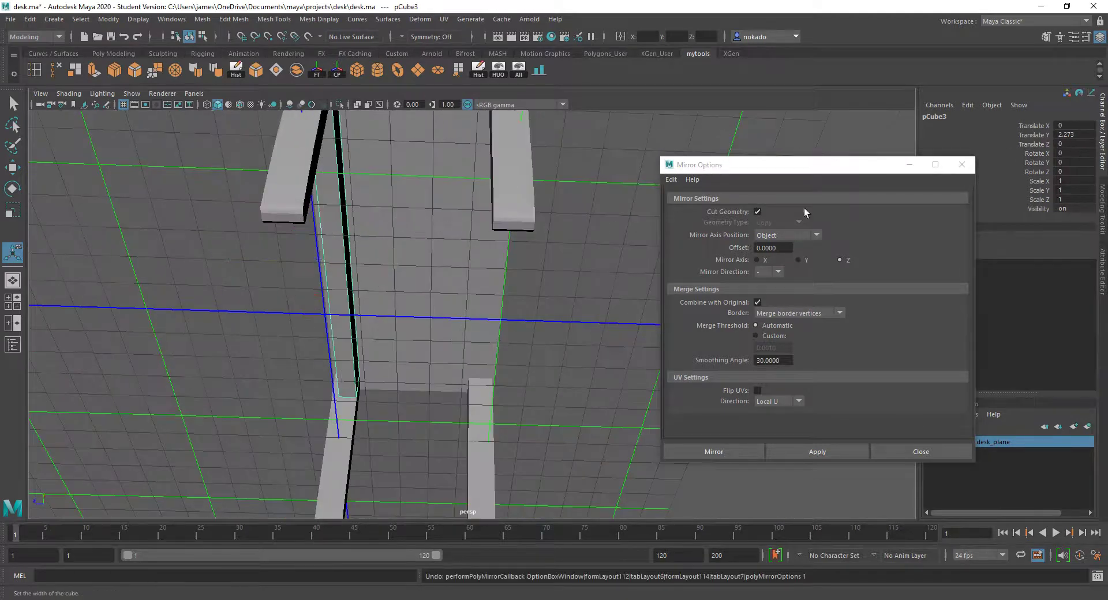
left_click(962, 165)
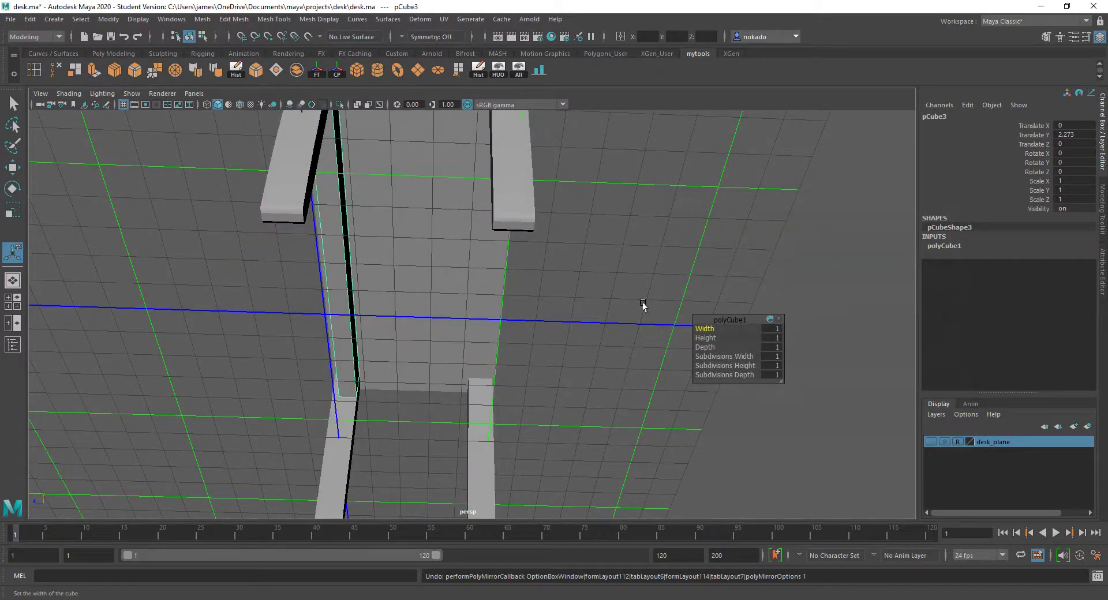
Duplicate the front apron panel and move the copy under the desktop's back edge, to about Translate Z -4.144.
left_click(743, 276)
left_click(346, 265)
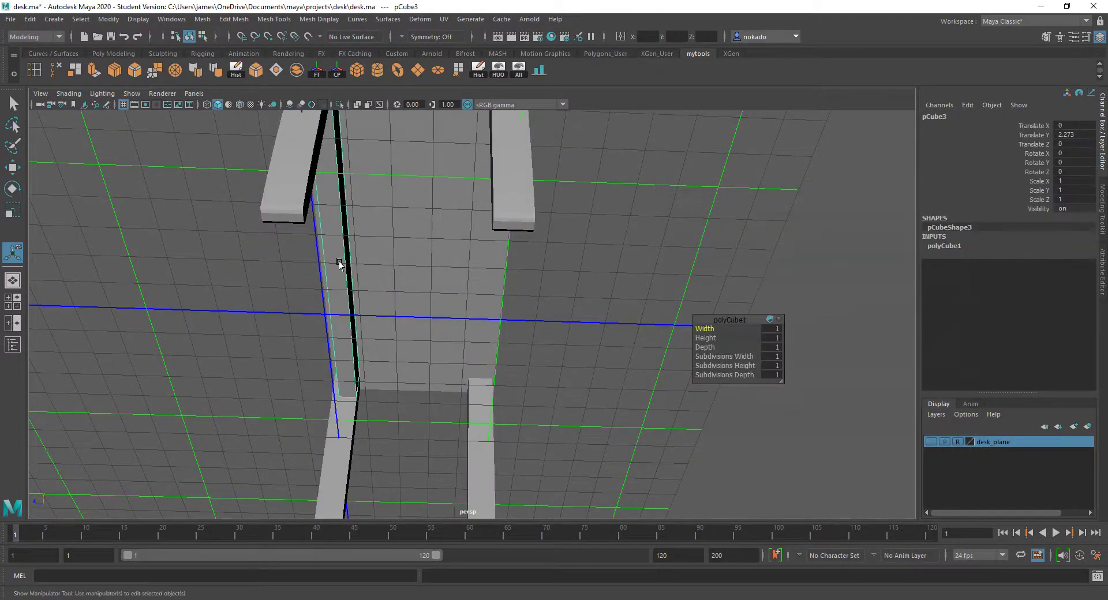
key("ctrl+d")
key("w")
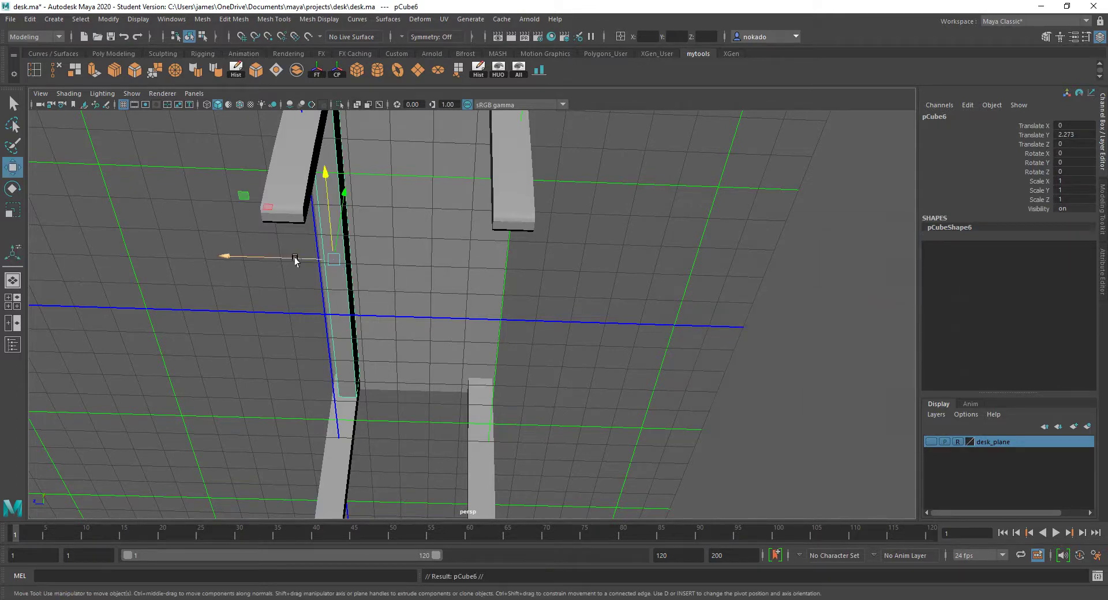
left_click_drag(296, 258, 451, 268)
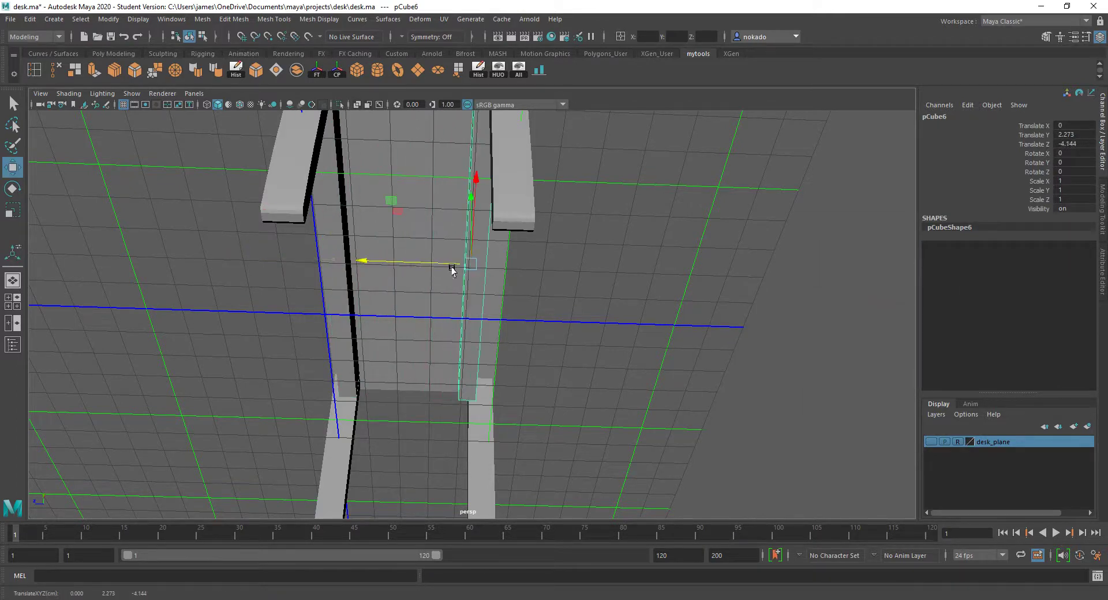
Move the copied back panel further out between the back legs, to about Translate Z -4.503.
scroll(451, 267, "up", 10)
scroll(526, 225, "down", 2)
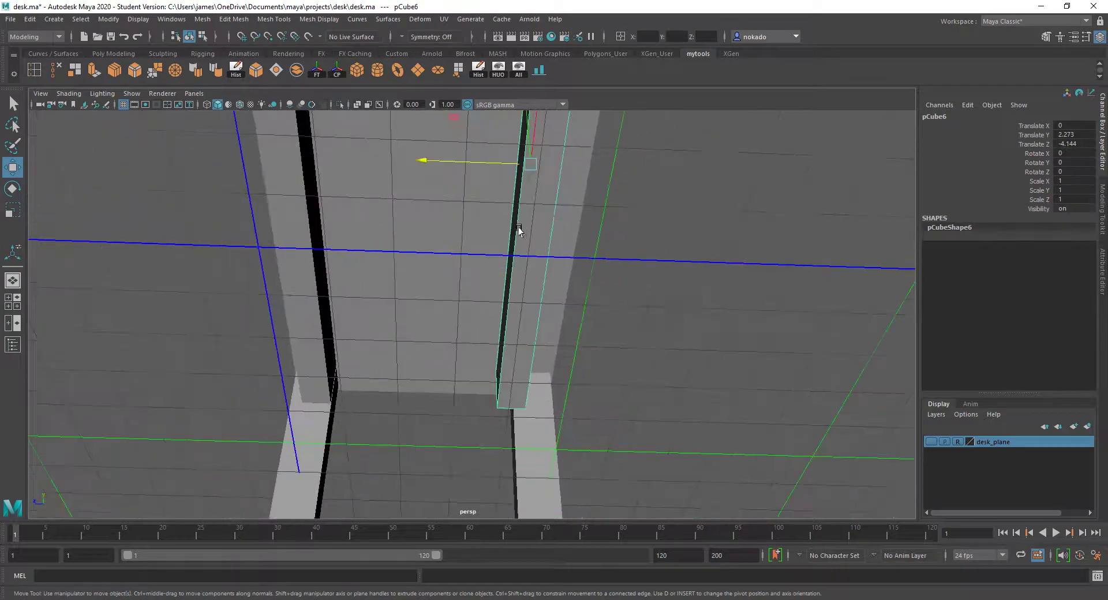
middle_click_drag(520, 230, 508, 166, "alt")
scroll(497, 237, "up", 2)
scroll(508, 166, "up", 5)
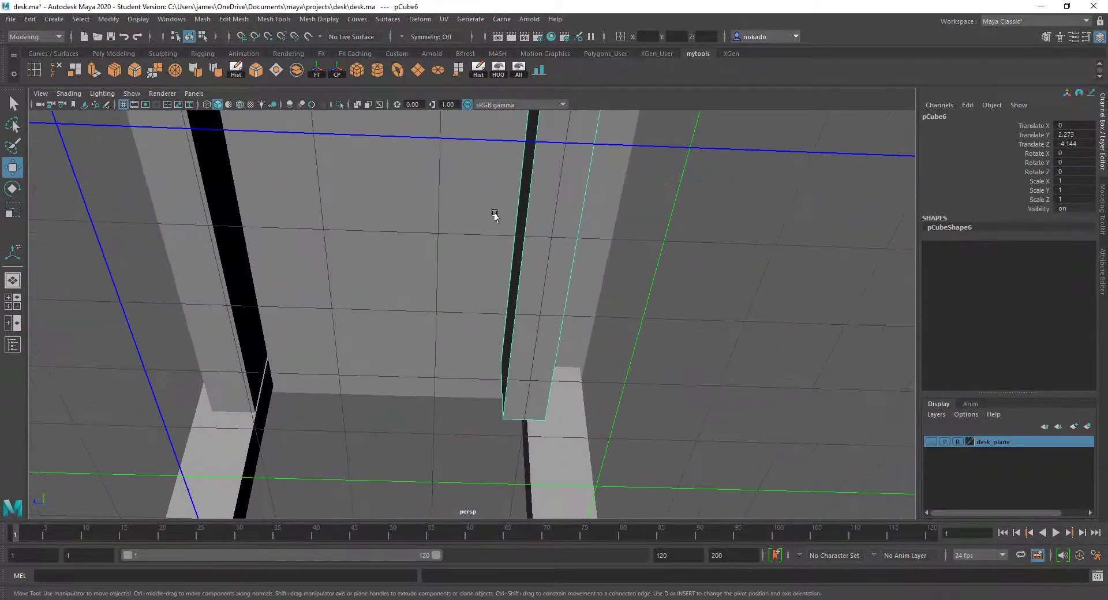
scroll(495, 180, "down", 5)
scroll(495, 164, "down", 2)
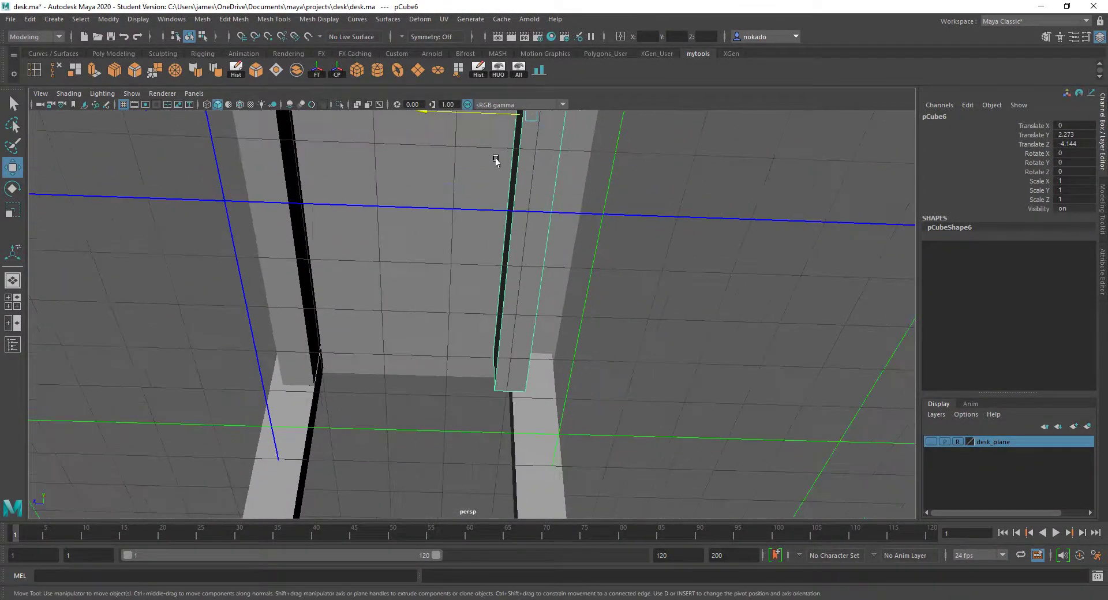
left_click_drag(486, 115, 510, 117)
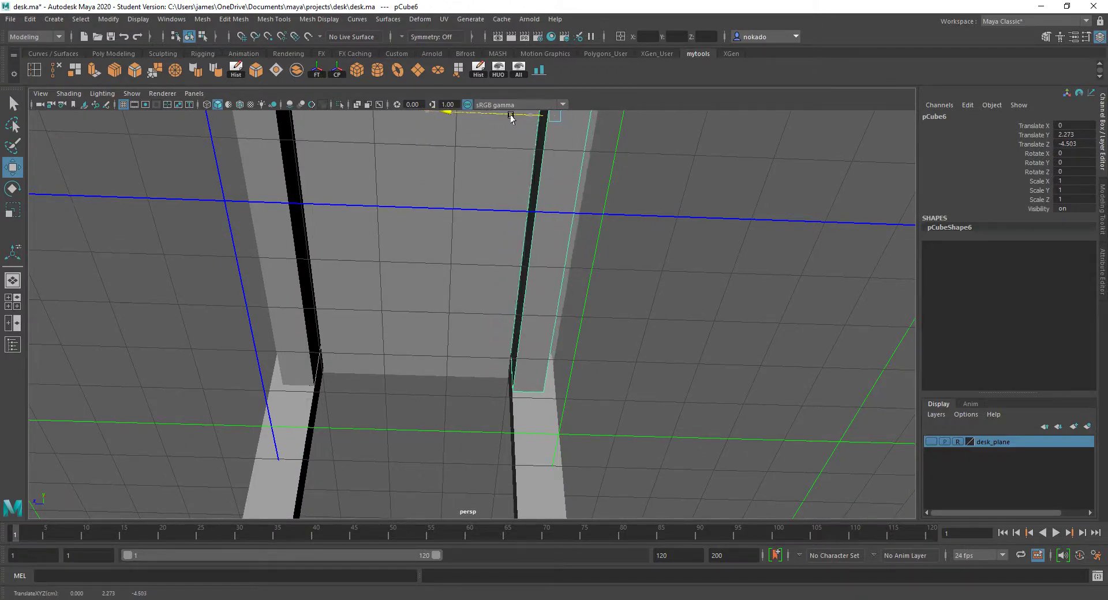
left_click(301, 260)
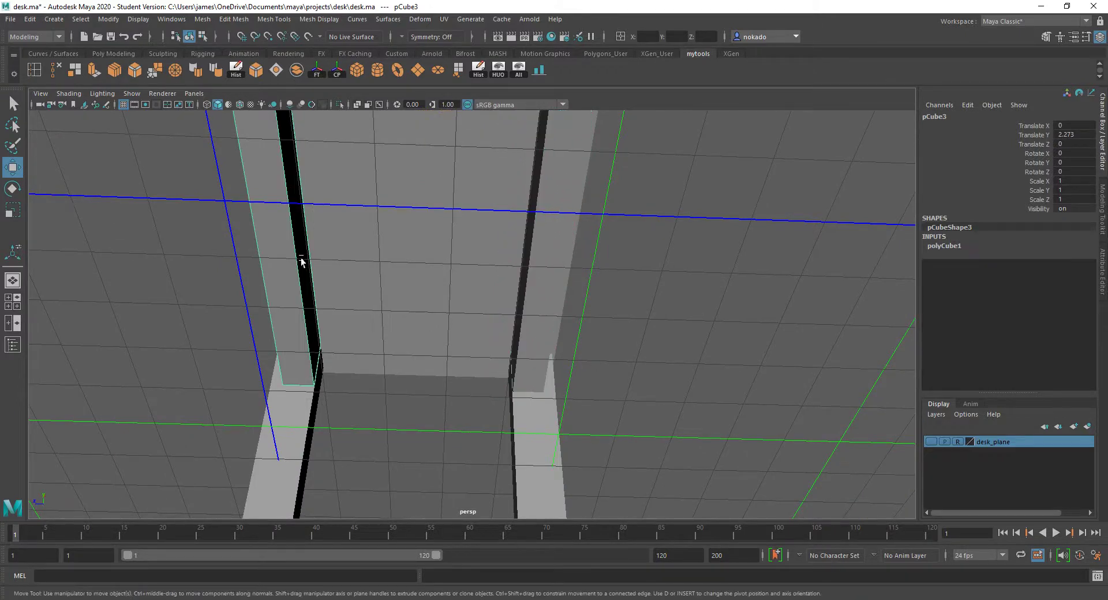
scroll(357, 236, "down", 3)
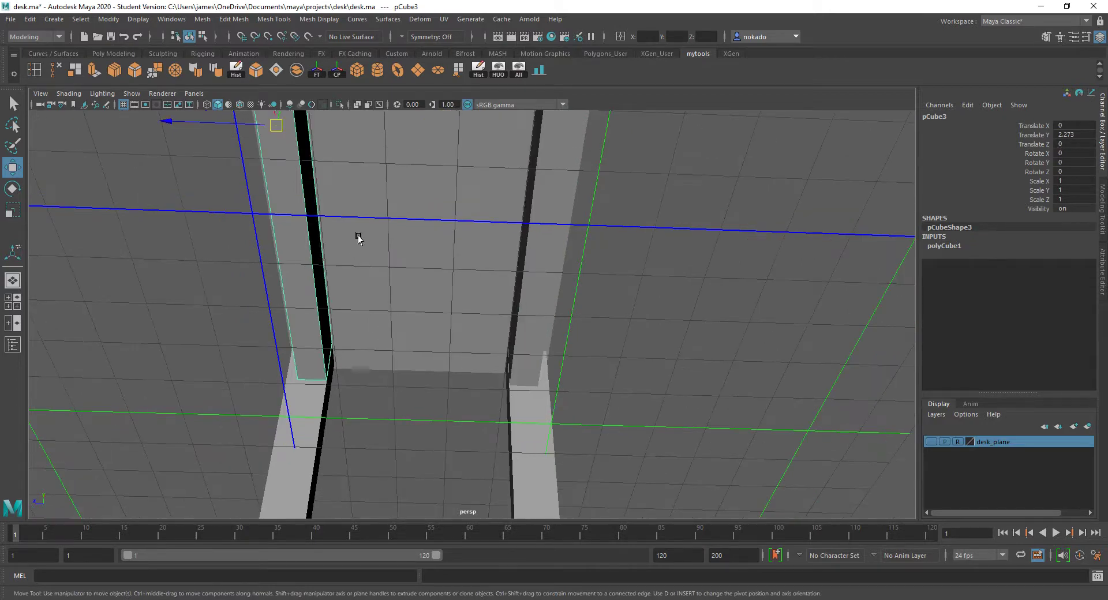
Duplicate the back panel, move the copy to about Translate X -6.35 and set its Rotate Y to 90.
left_click_drag(282, 171, 271, 167)
left_click_drag(455, 189, 520, 319, "alt")
left_click(376, 260)
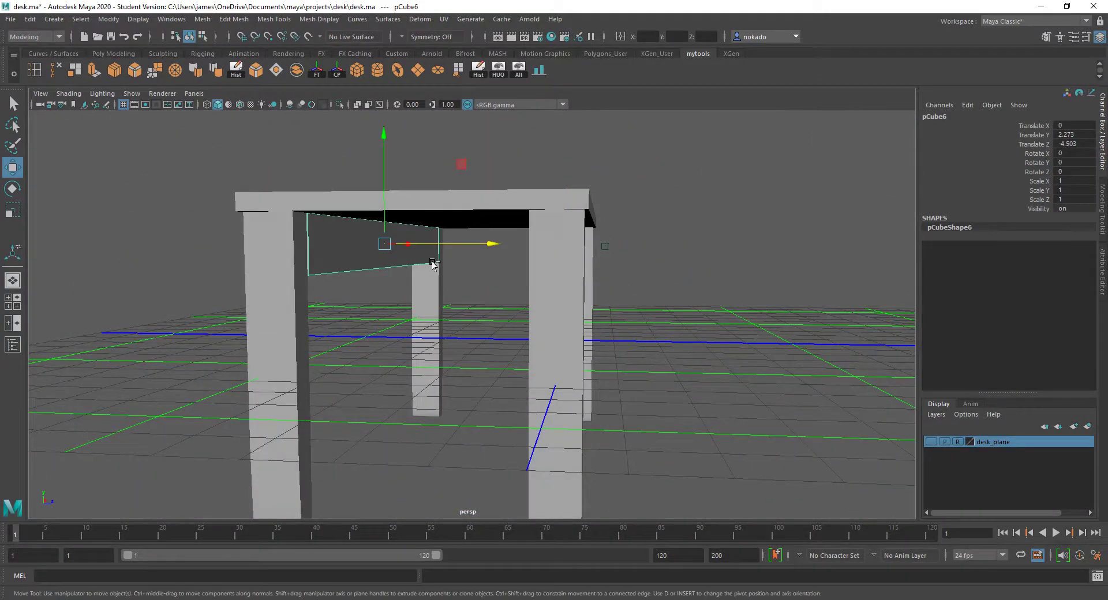
left_click_drag(440, 242, 455, 291, "alt")
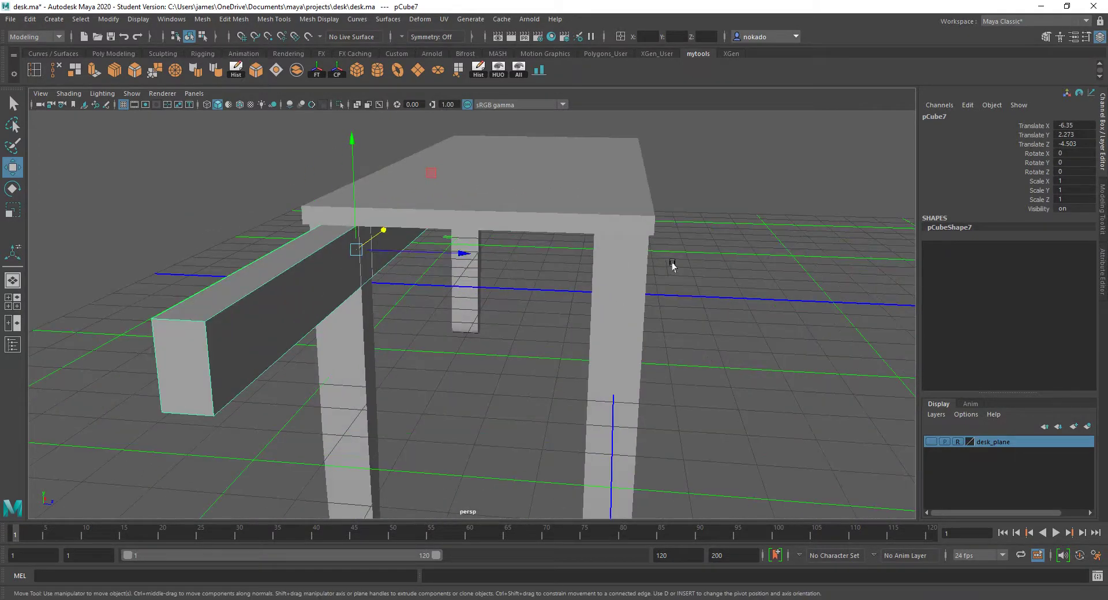
key("r")
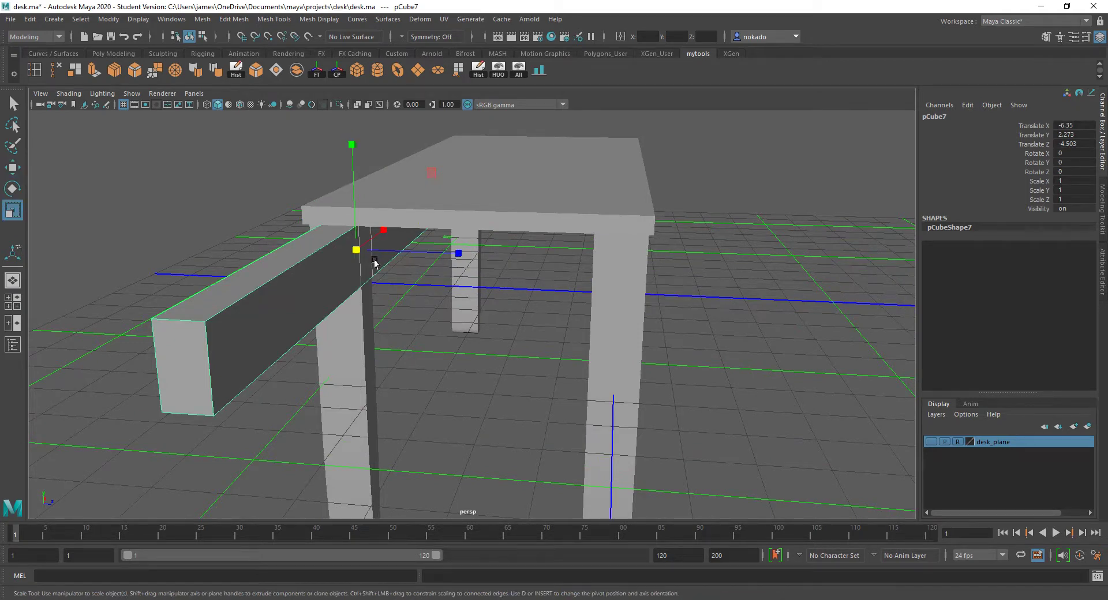
key("e")
left_click_drag(366, 267, 462, 283)
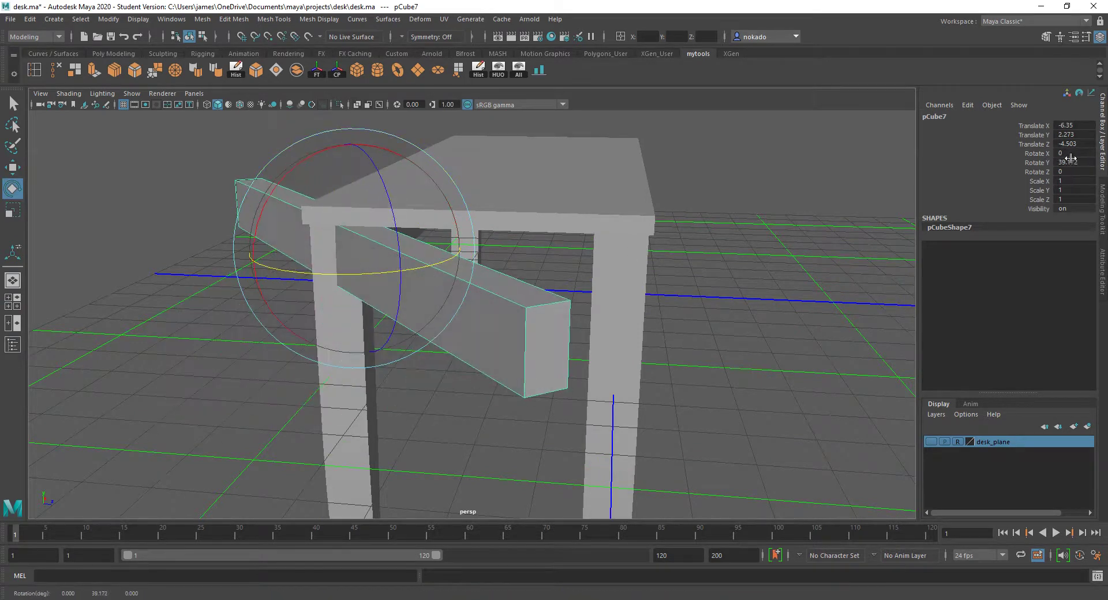
type("90")
key("Return")
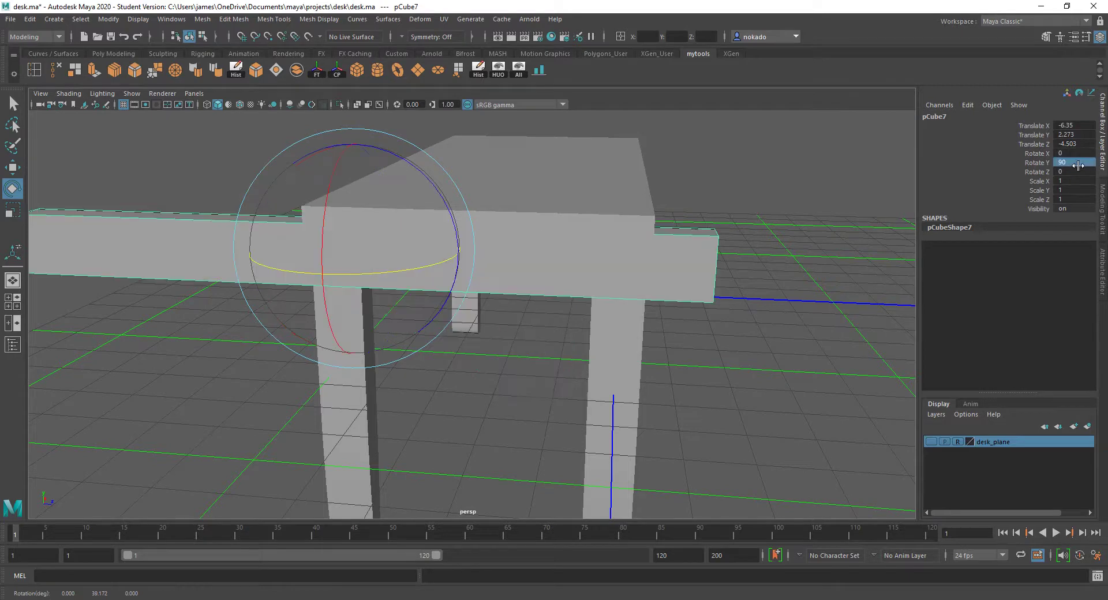
Fit the rotated panel between the side legs at about Translate X -6.248 and Translate Z -2.35, with Scale X about 0.319.
key("w")
left_click_drag(434, 254, 574, 272)
key("r")
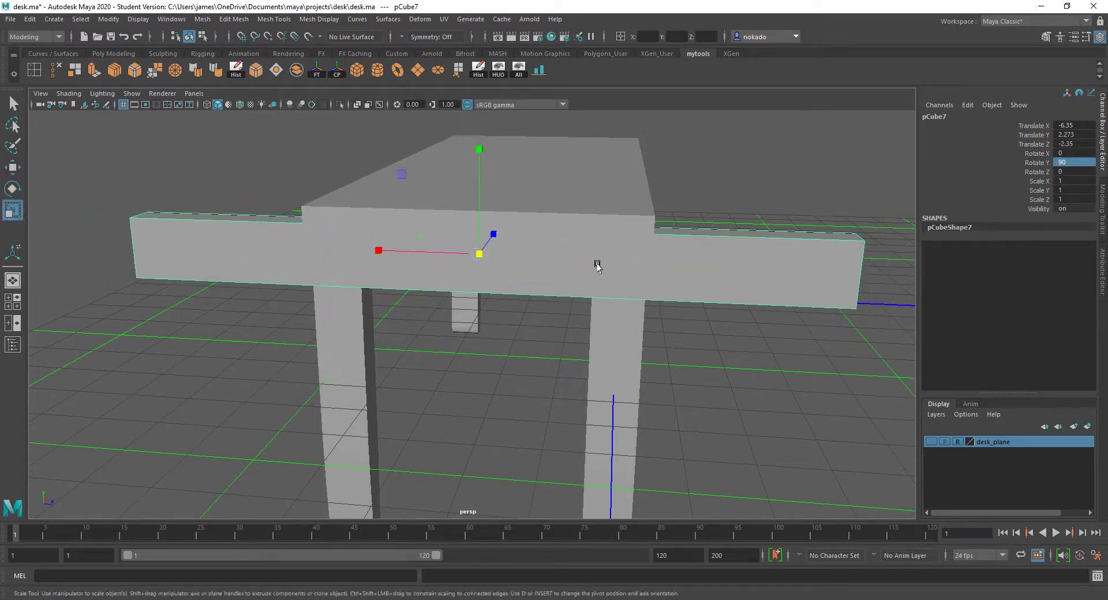
left_click_drag(399, 251, 450, 254)
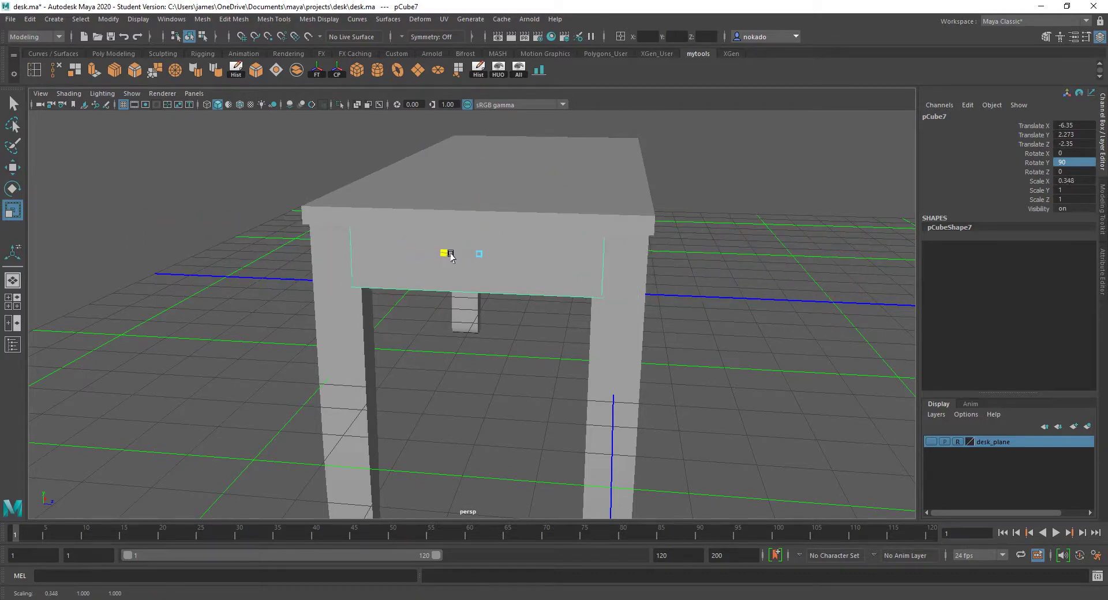
left_click_drag(453, 256, 433, 286, "alt")
key("w")
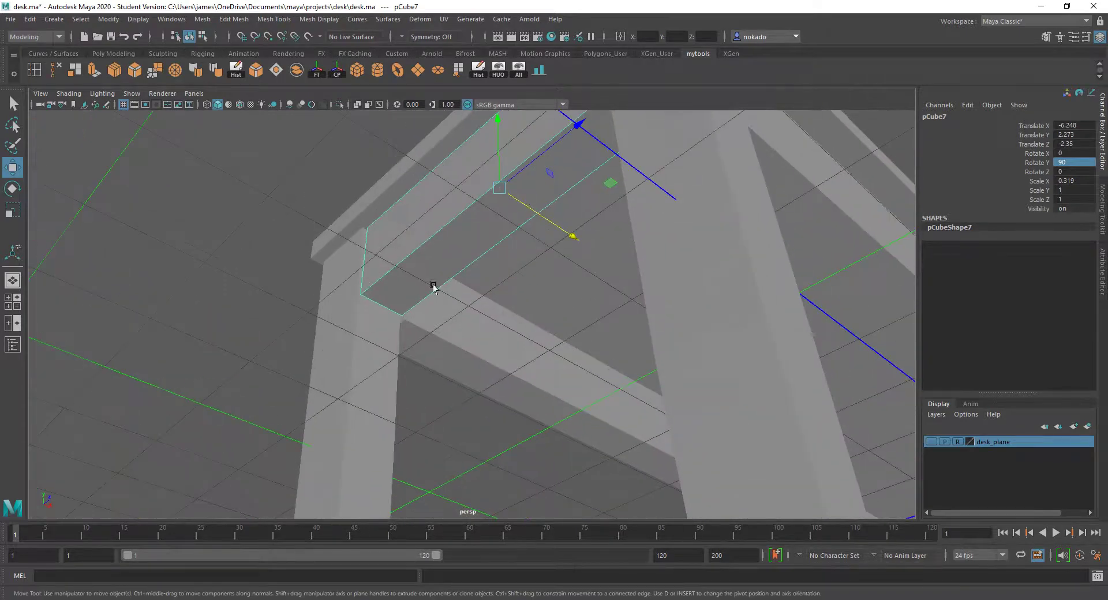
Try moving the long vertical face of the side panel along X, and undo the move.
right_click_drag(436, 215, 435, 240)
left_click(484, 180)
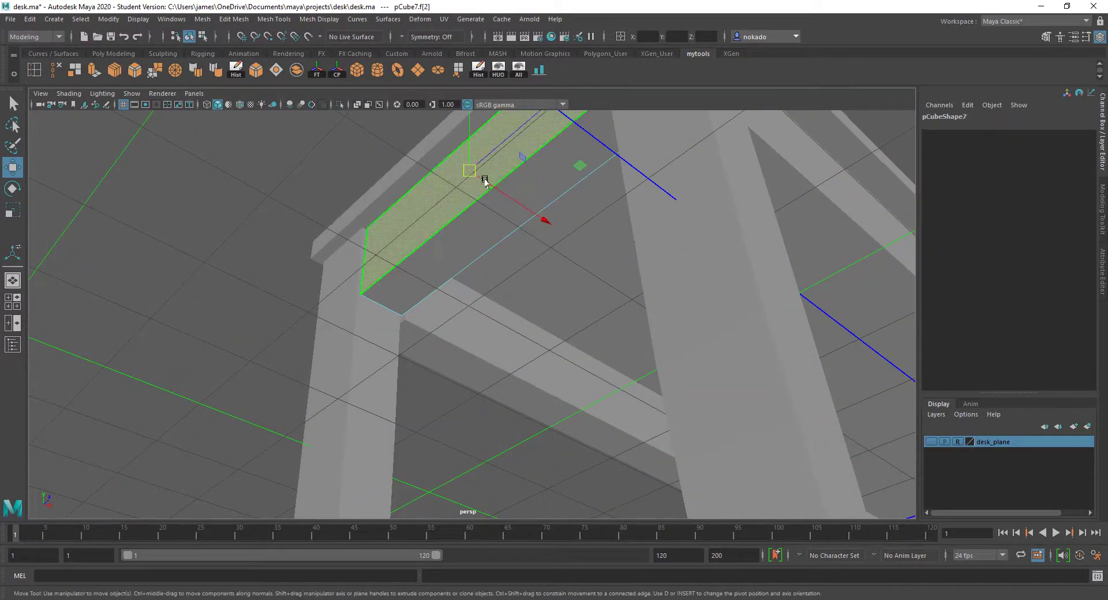
left_click_drag(510, 194, 446, 177)
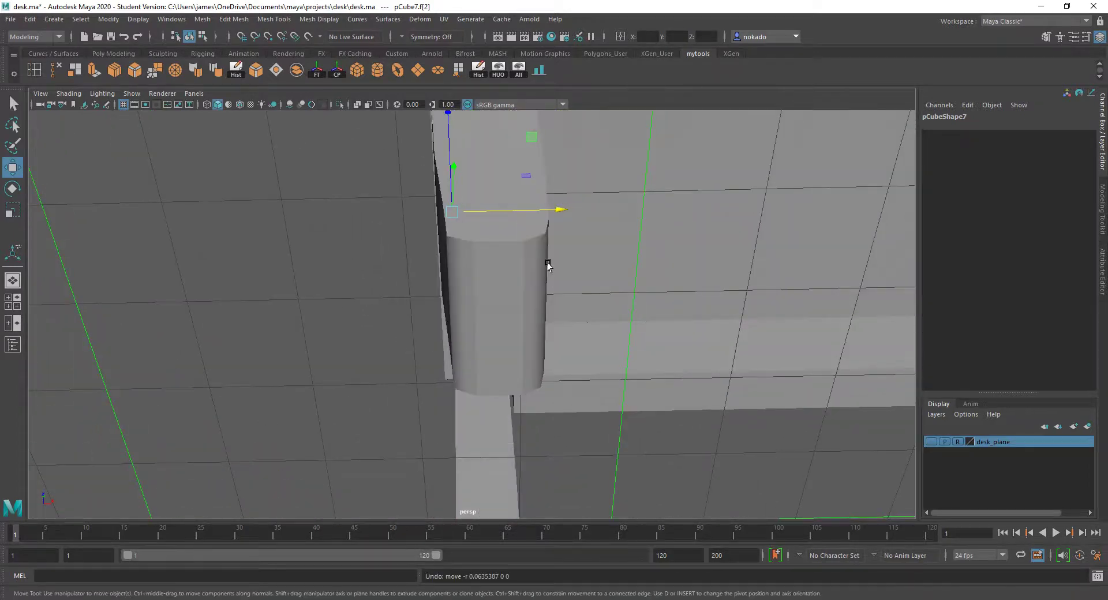
left_click_drag(547, 266, 512, 223, "alt")
left_click(483, 396)
left_click(349, 157)
left_click(434, 264)
Shift the side panel slightly inward to about Translate X -6.235.
right_click_drag(512, 222, 557, 207, "alt")
middle_click_drag(556, 209, 465, 265, "alt")
mouse_move(510, 188)
middle_mouse_down("alt")
mouse_move(460, 310)
mouse_move(460, 184)
middle_mouse_up("alt")
left_click_drag(461, 183, 418, 315, "alt")
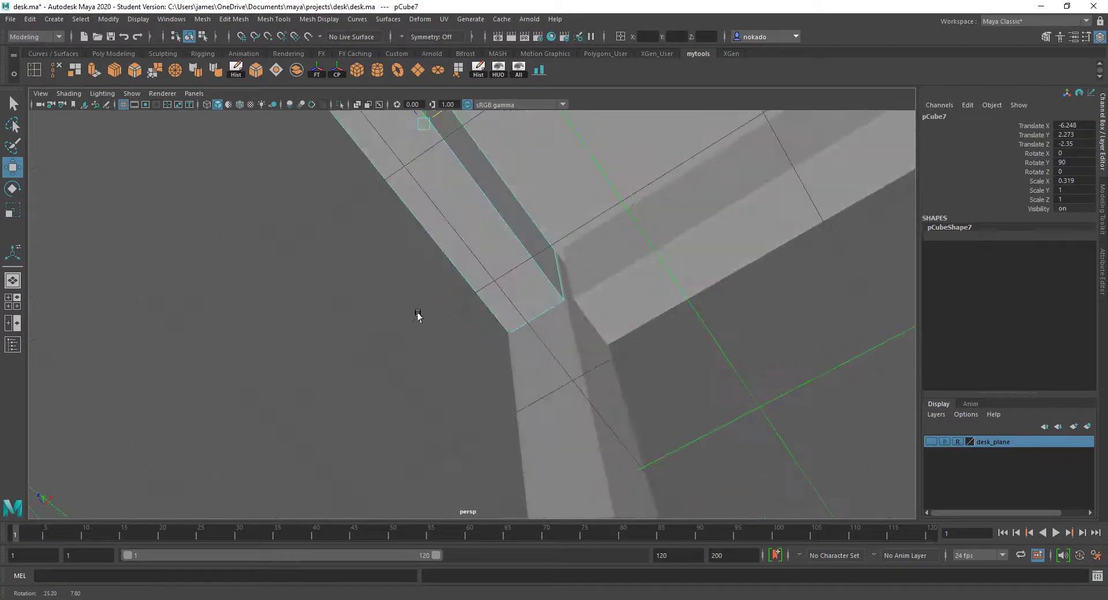
left_click_drag(456, 272, 442, 327, "alt")
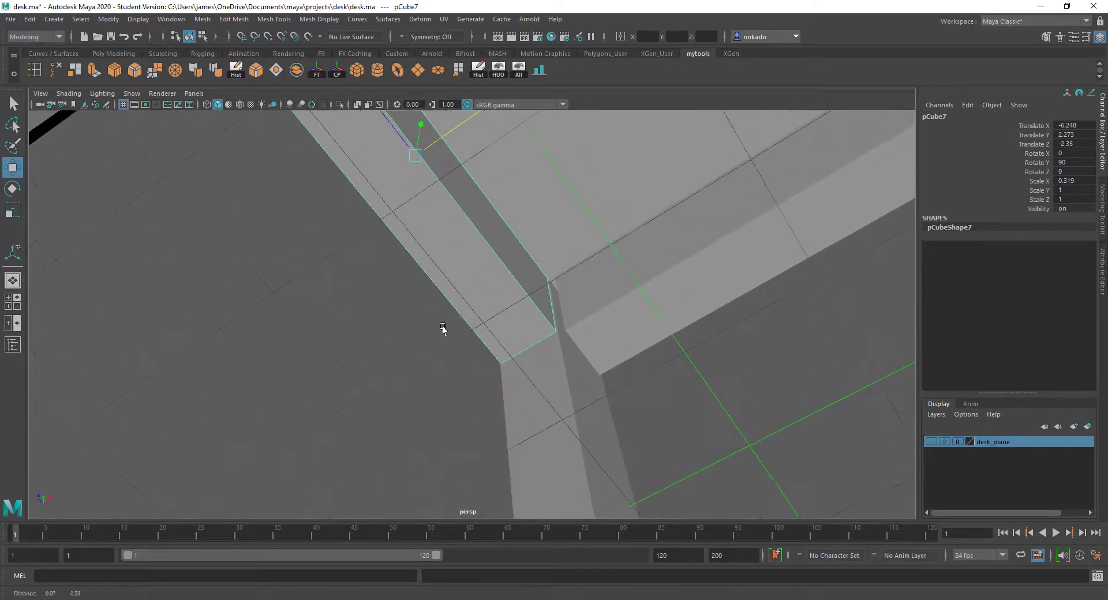
left_click(462, 135)
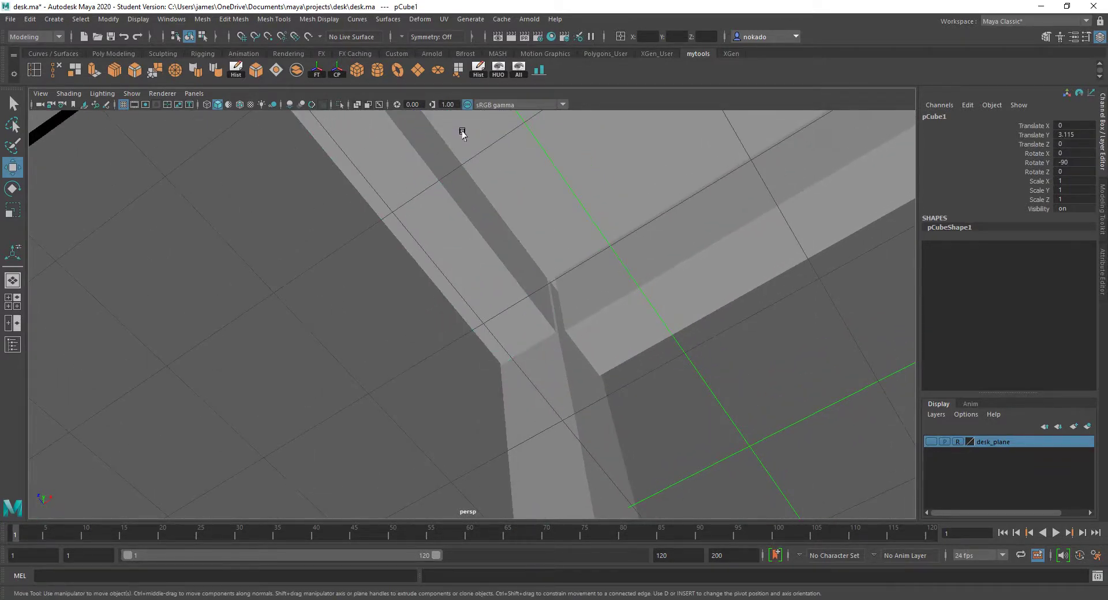
key("ctrl+z")
left_click_drag(463, 125, 540, 171)
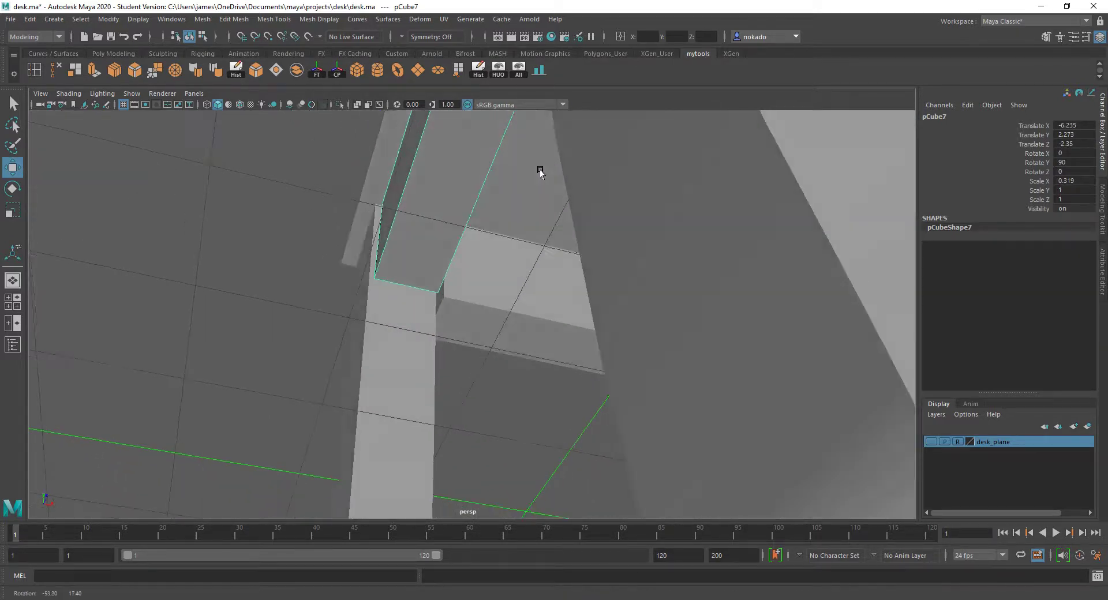
Thin the side panel to about Scale Z 0.945.
right_click_drag(540, 171, 405, 344, "alt")
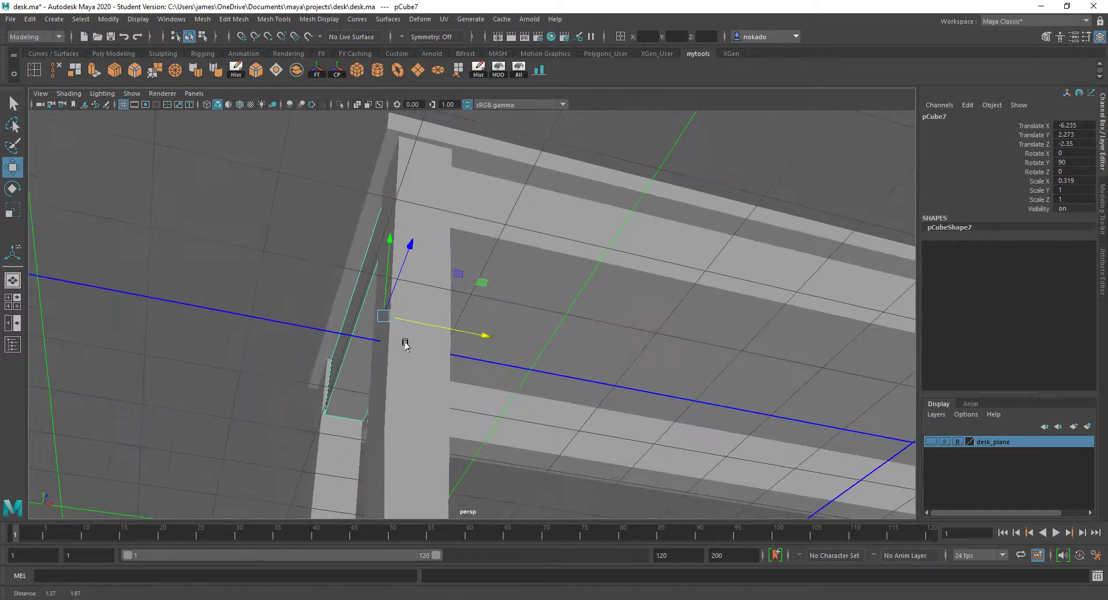
left_click_drag(405, 345, 477, 275, "alt")
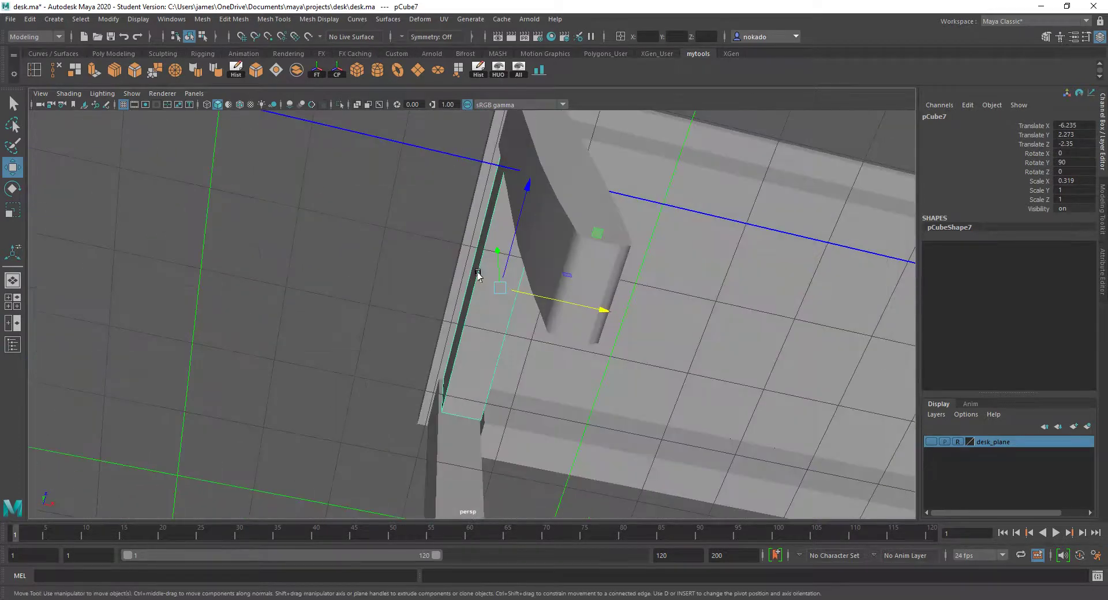
key("r")
middle_click_drag(559, 300, 561, 303)
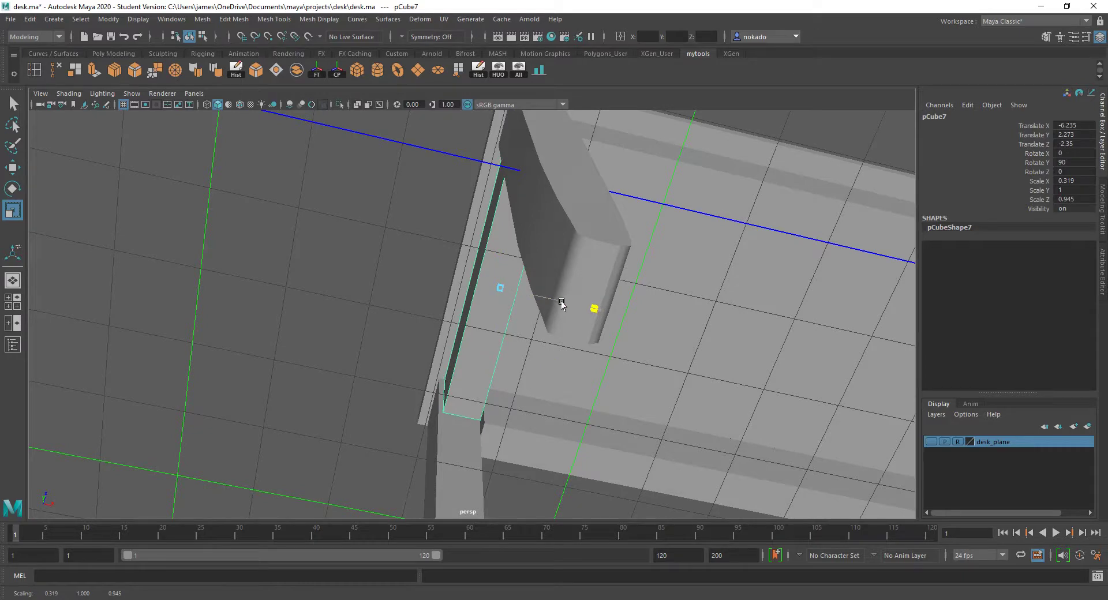
key("w")
Try mirroring the side panel with Mirror Axis Position Object along X, and undo it.
mouse_move(547, 307)
left_mouse_down("alt")
mouse_move(507, 328)
mouse_move(501, 371)
mouse_move(552, 299)
mouse_move(526, 331)
mouse_move(534, 306)
left_mouse_up("alt")
right_click_drag(533, 306, 484, 288, "alt")
left_click_drag(547, 287, 420, 294, "alt")
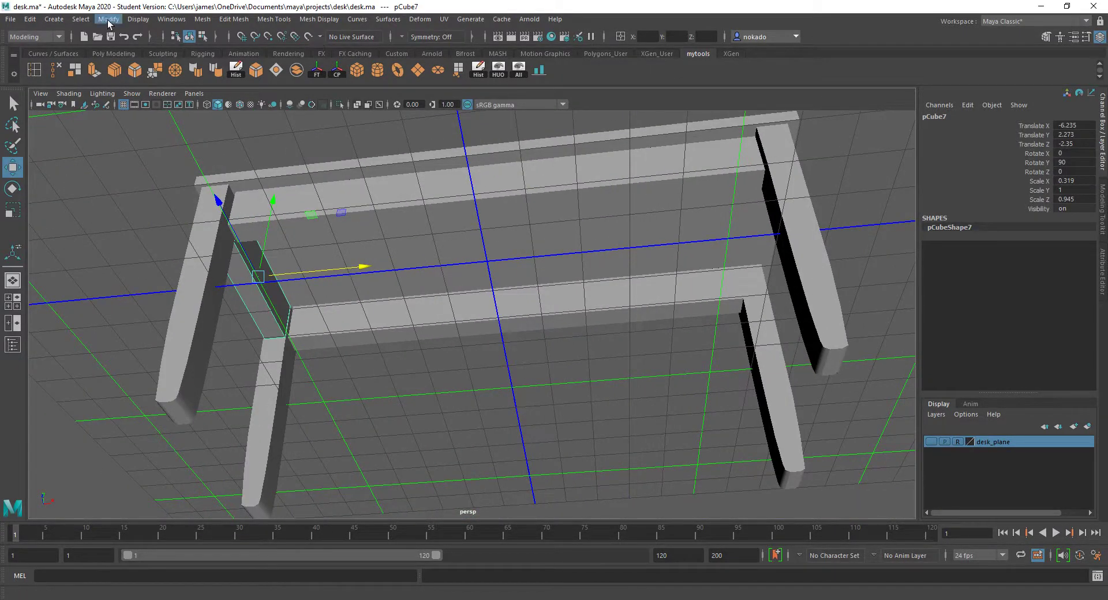
left_click(202, 19)
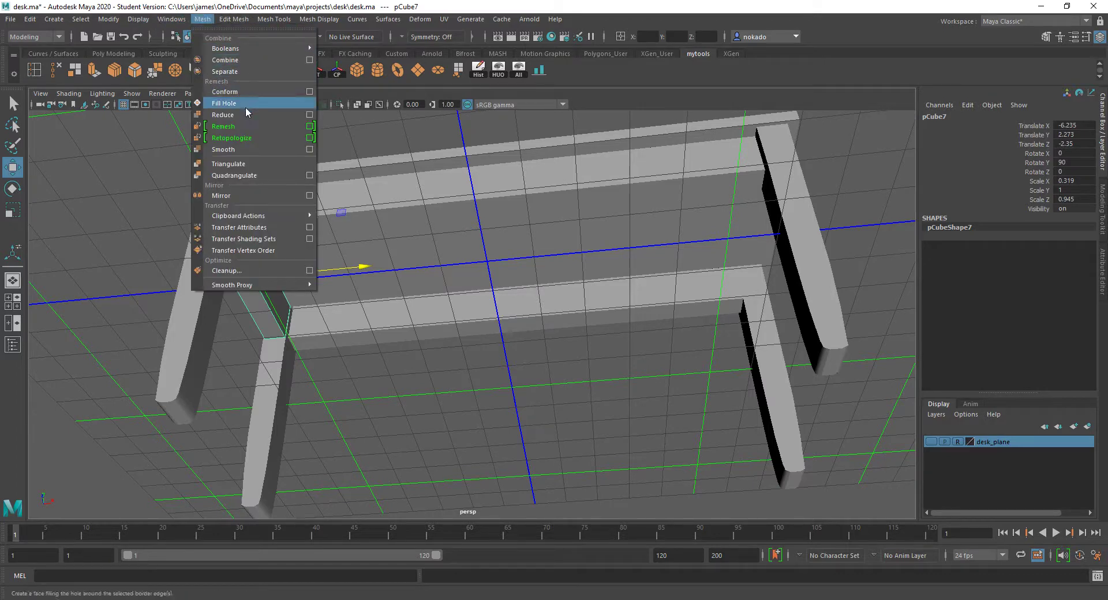
left_click(309, 195)
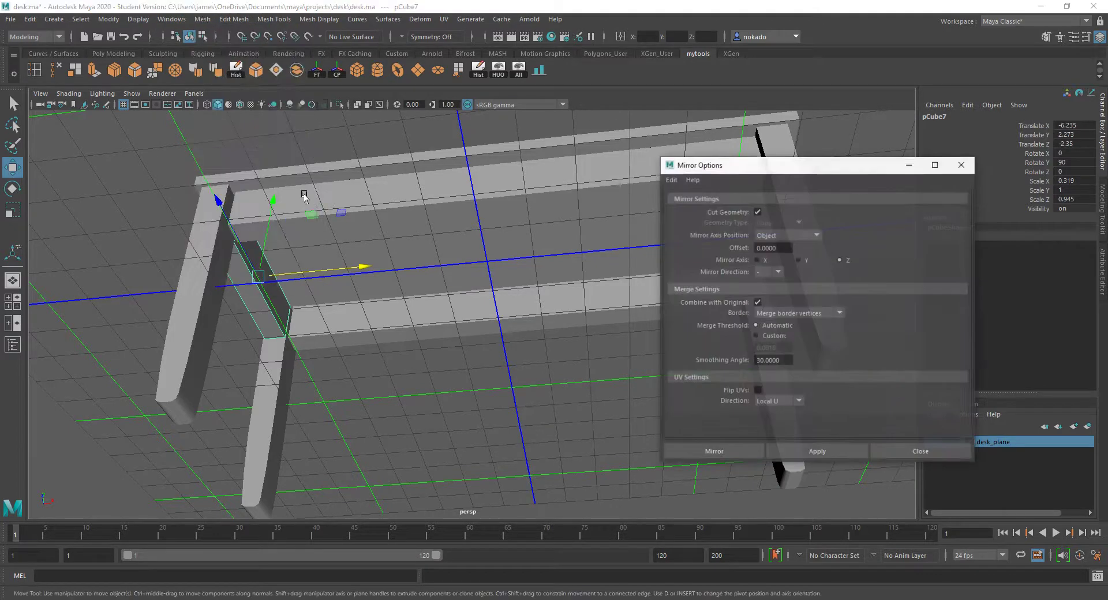
left_click_drag(395, 286, 551, 288, "alt")
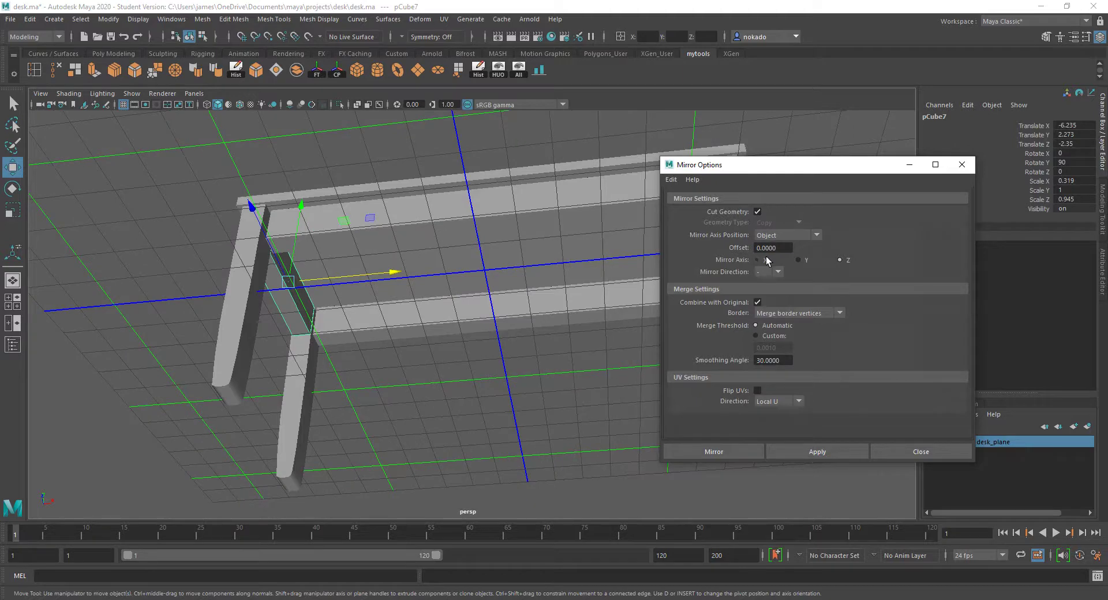
left_click(816, 452)
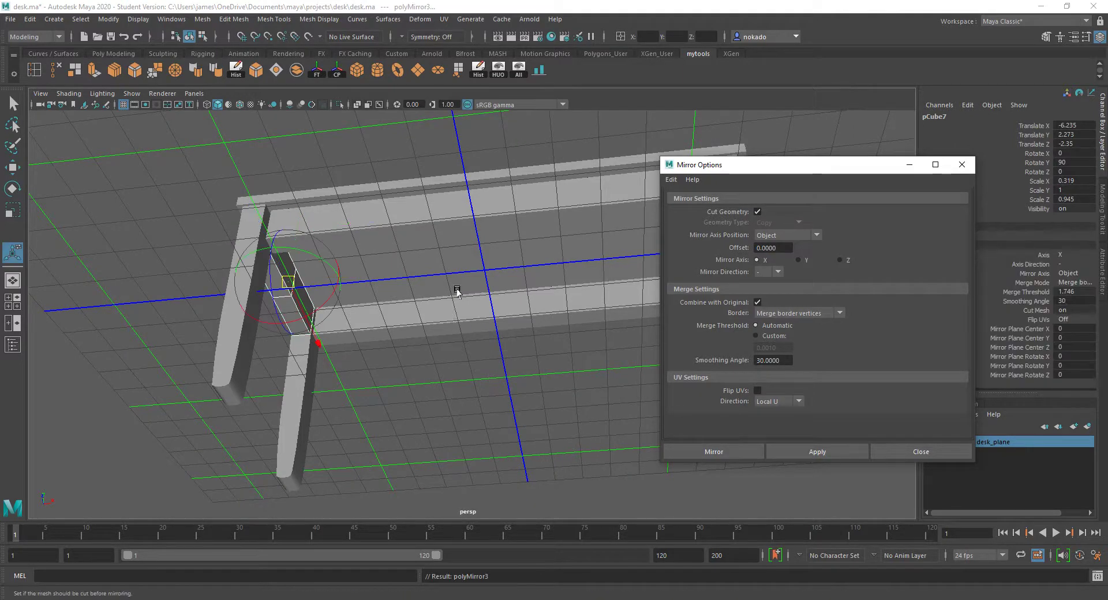
left_click_drag(474, 254, 502, 277, "alt")
key("ctrl+z")
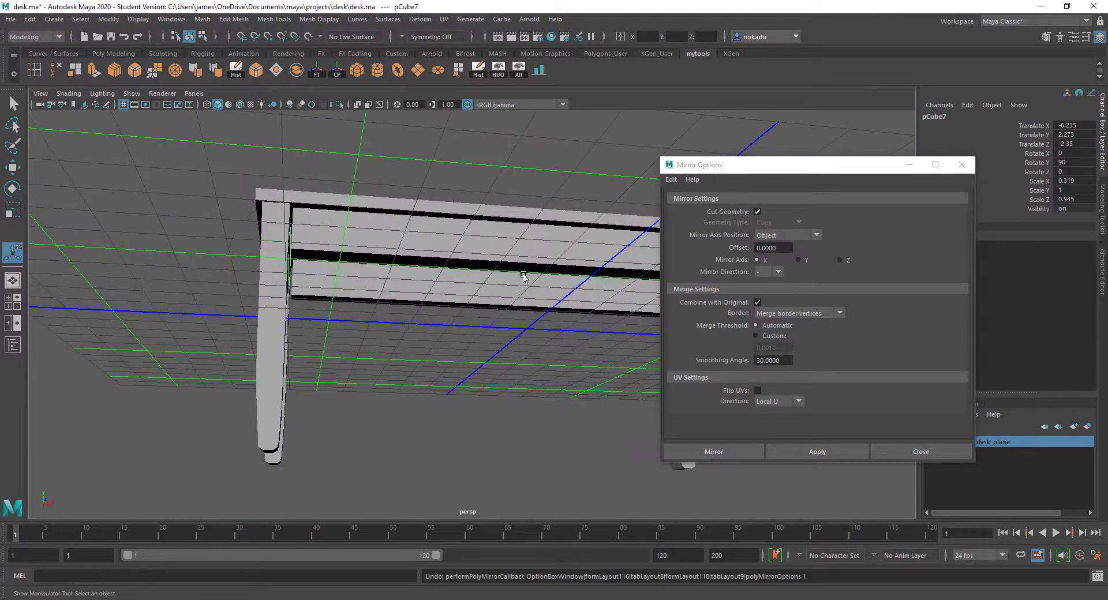
Try mirroring the side panel across the world X axis to the desk's opposite end, and undo it.
left_click(776, 238)
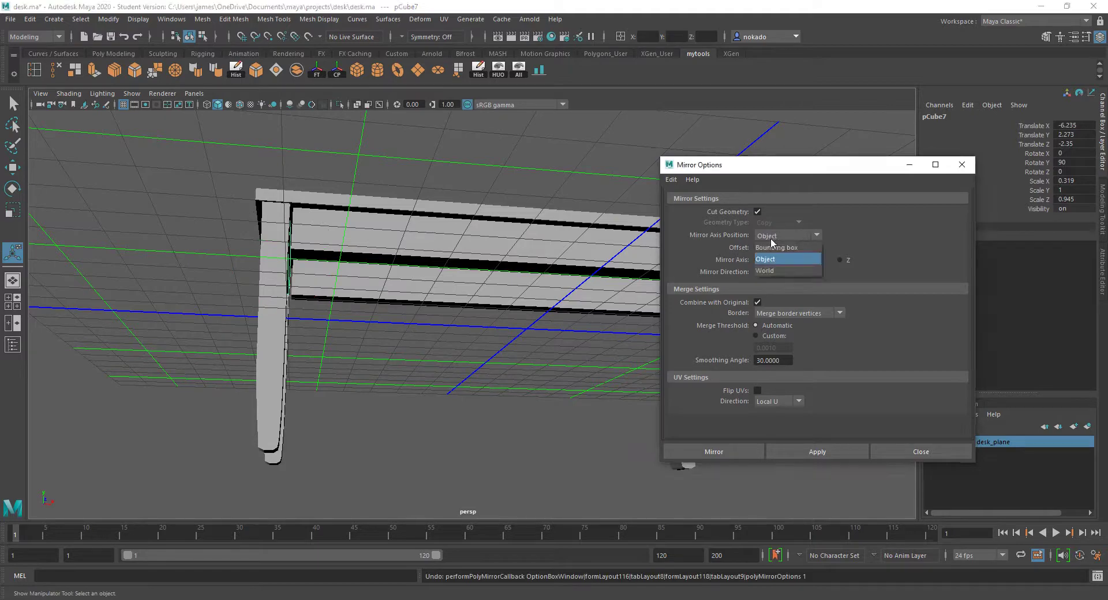
left_click(771, 272)
left_click(803, 451)
left_click_drag(581, 321, 483, 295, "alt")
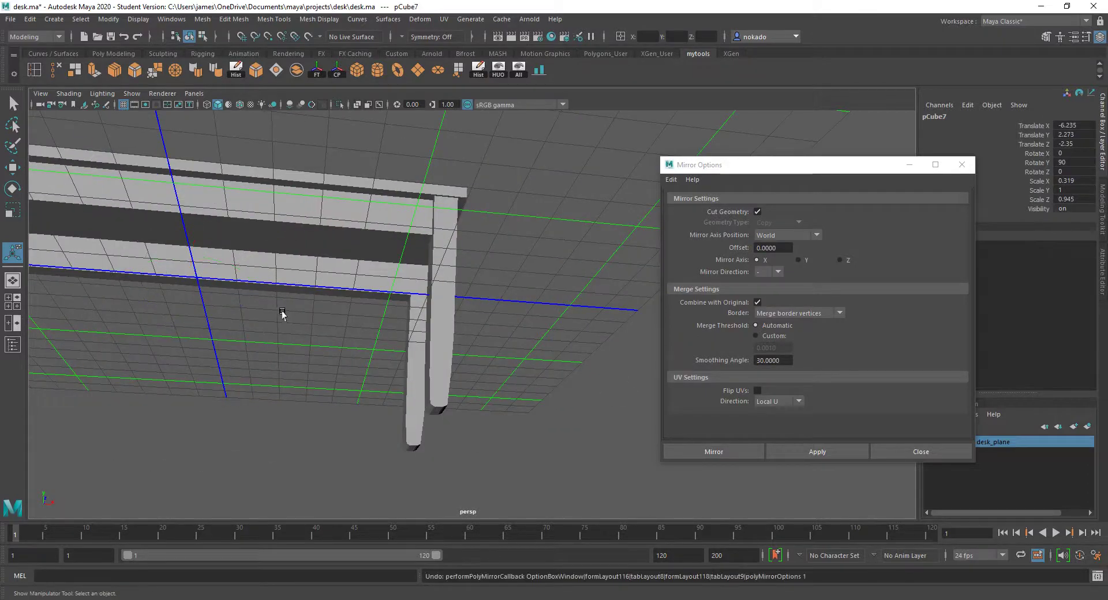
left_click_drag(282, 312, 482, 241, "alt")
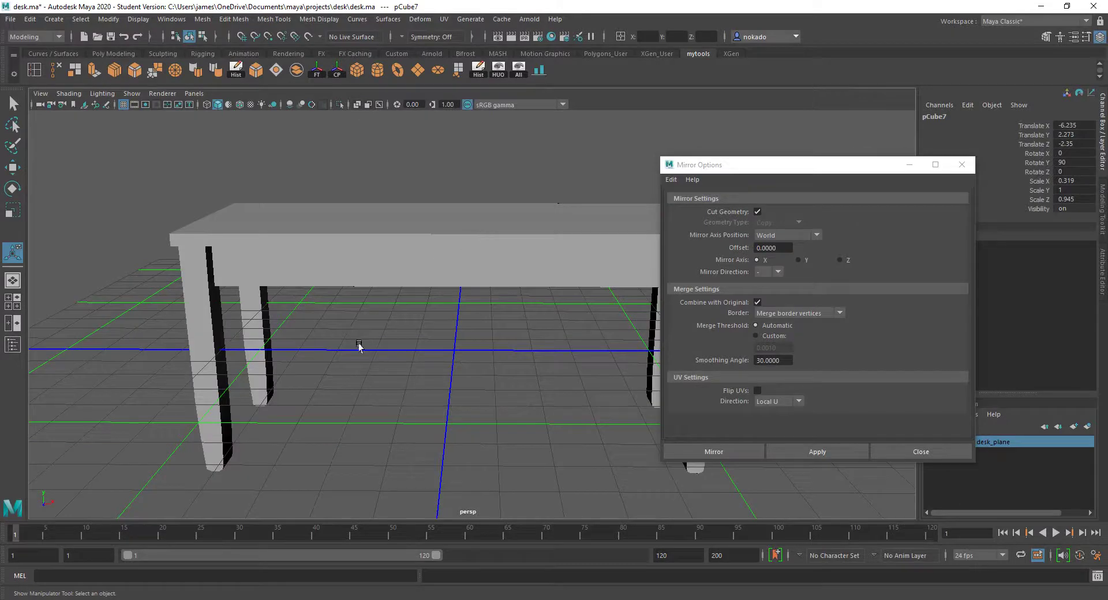
Close the Mirror options, try Duplicate Special on the side panel with Translate X 1 and Scale X -1, and undo it.
scroll(364, 382, "down", 3)
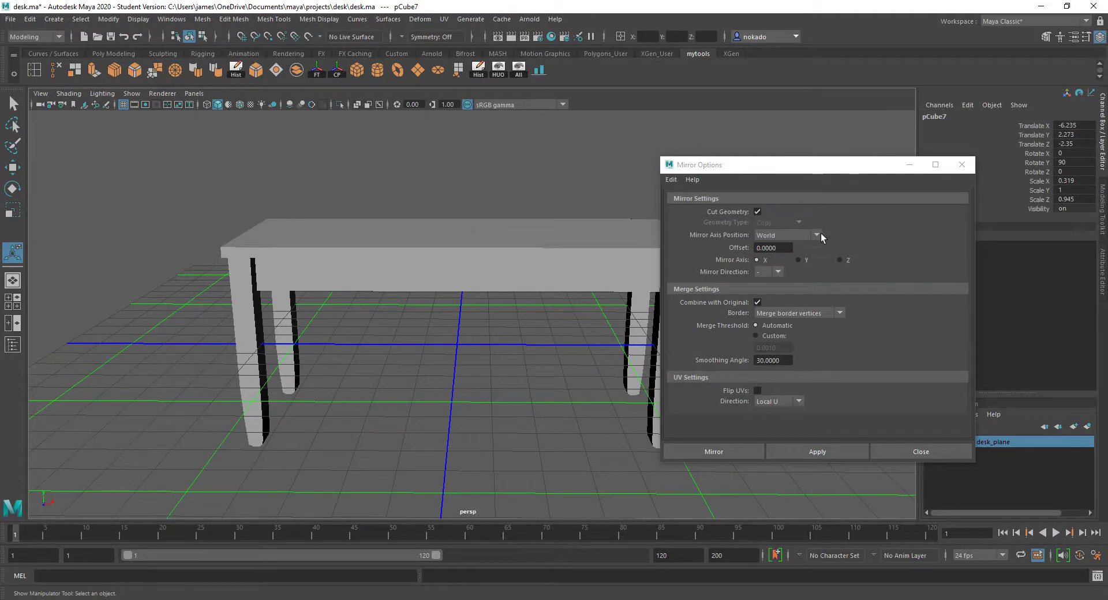
left_click(821, 313)
left_click(796, 315)
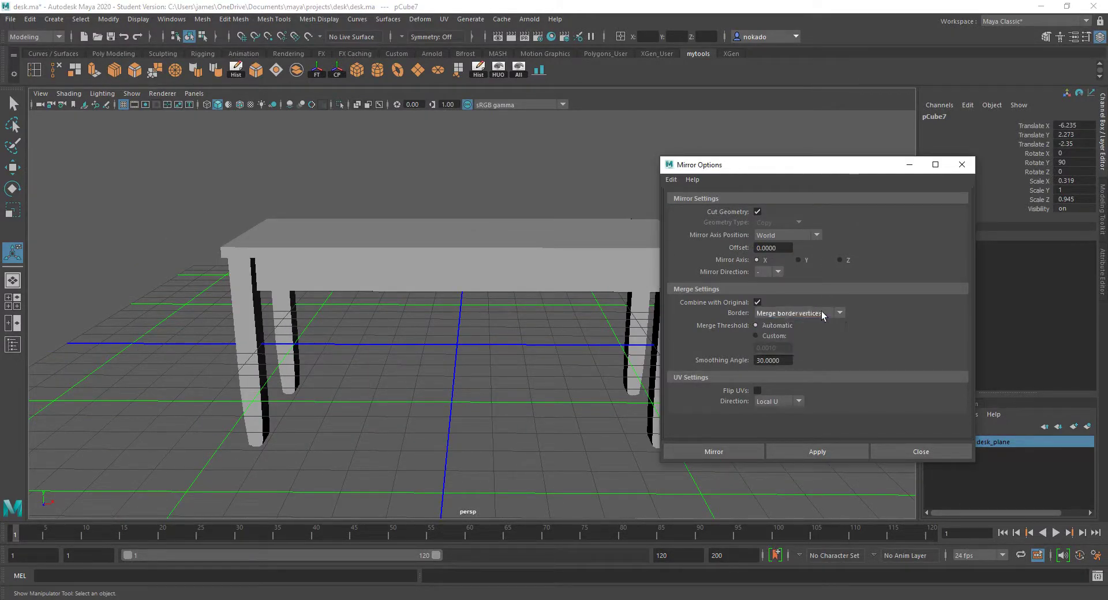
left_click(961, 166)
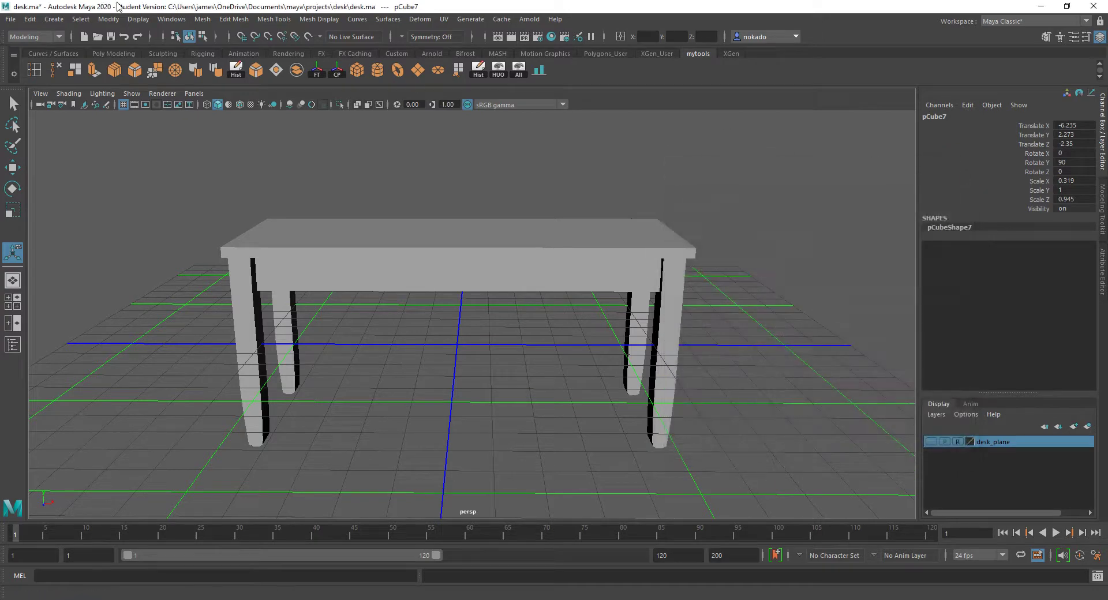
left_click(30, 19)
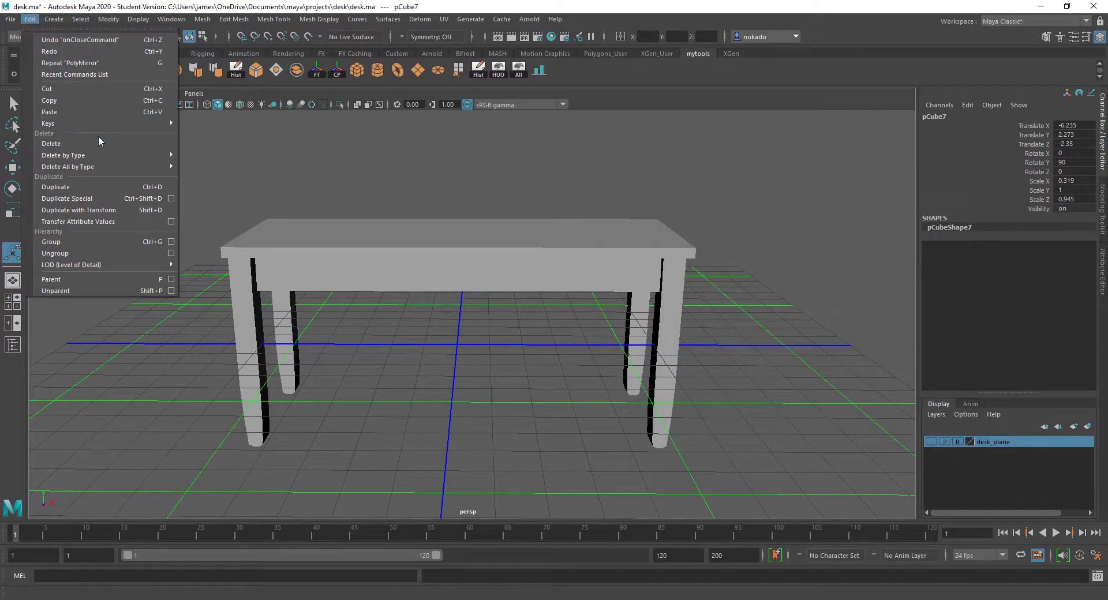
mouse_move(98, 169)
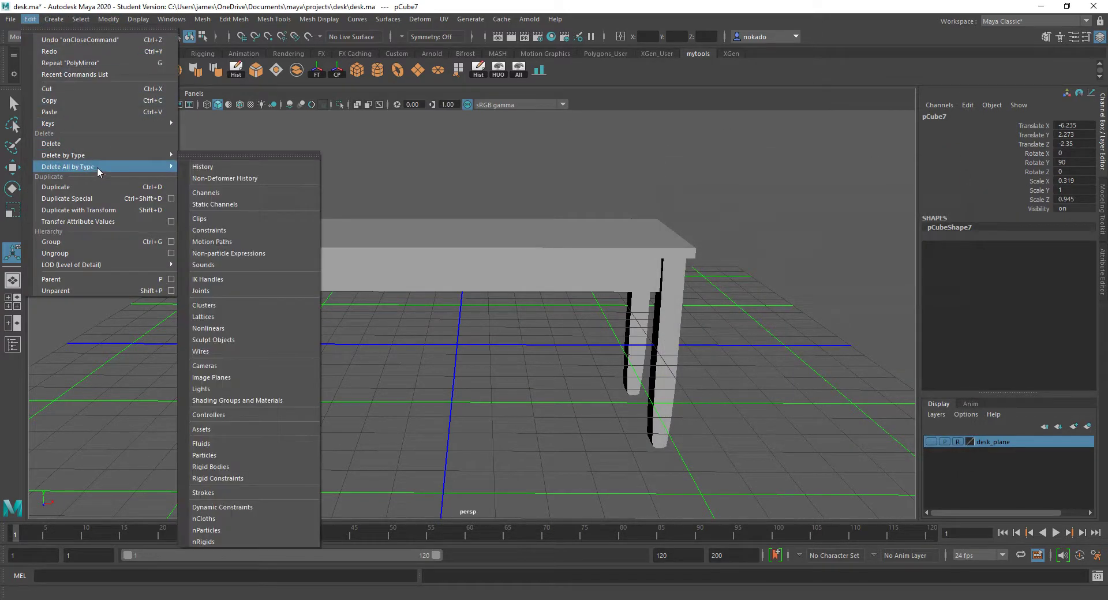
left_click(171, 196)
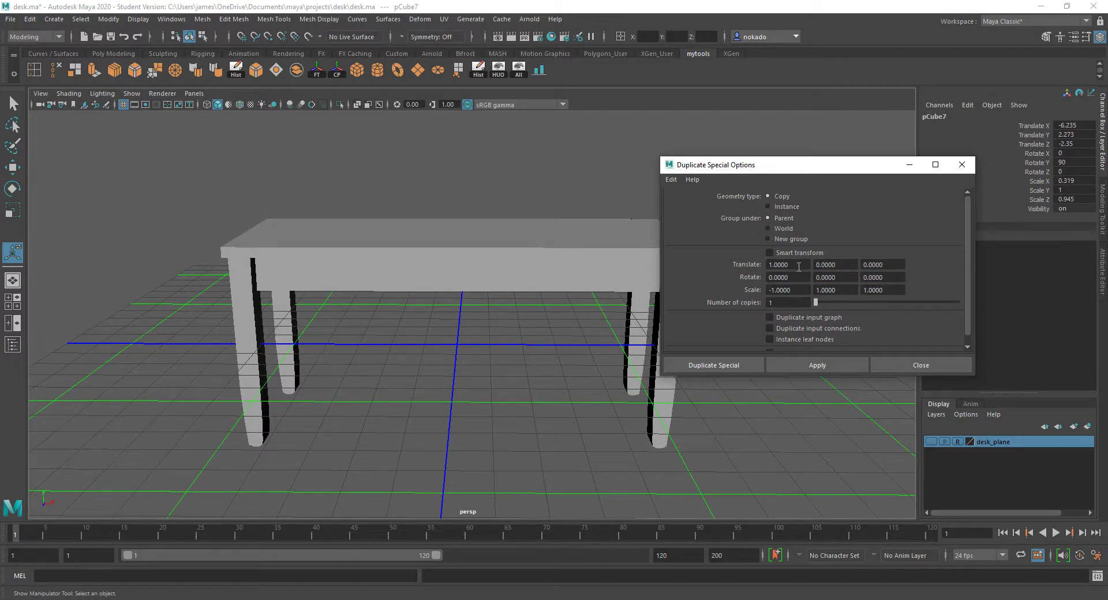
left_click(795, 359)
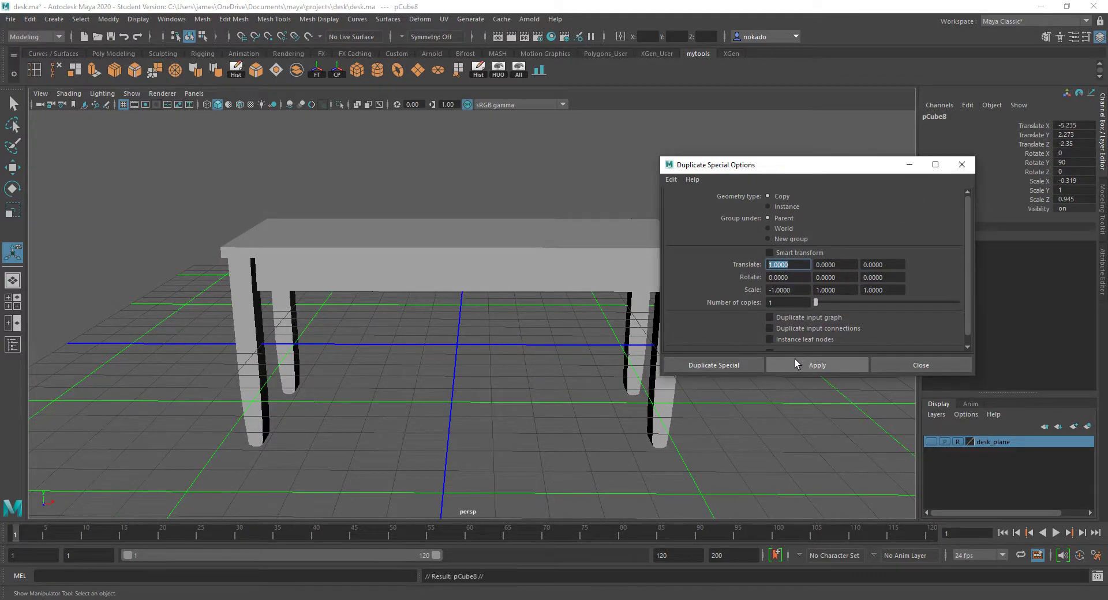
left_click_drag(473, 359, 452, 302, "alt")
key("ctrl+z")
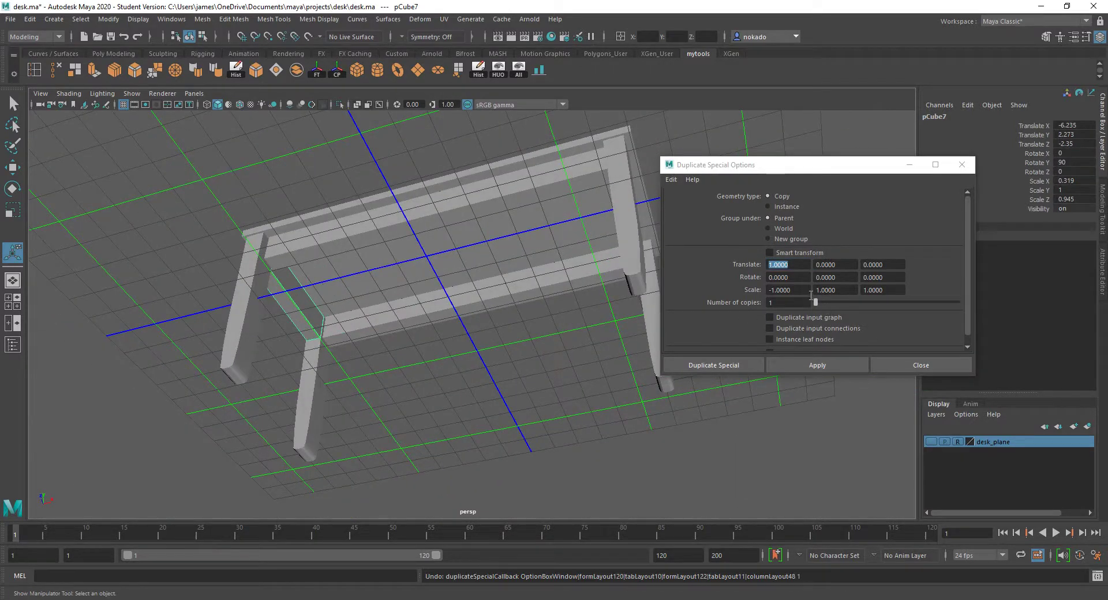
Try Duplicate Special on the side panel with its Scale X entered as 0, and undo it.
double_click(786, 290)
type("0")
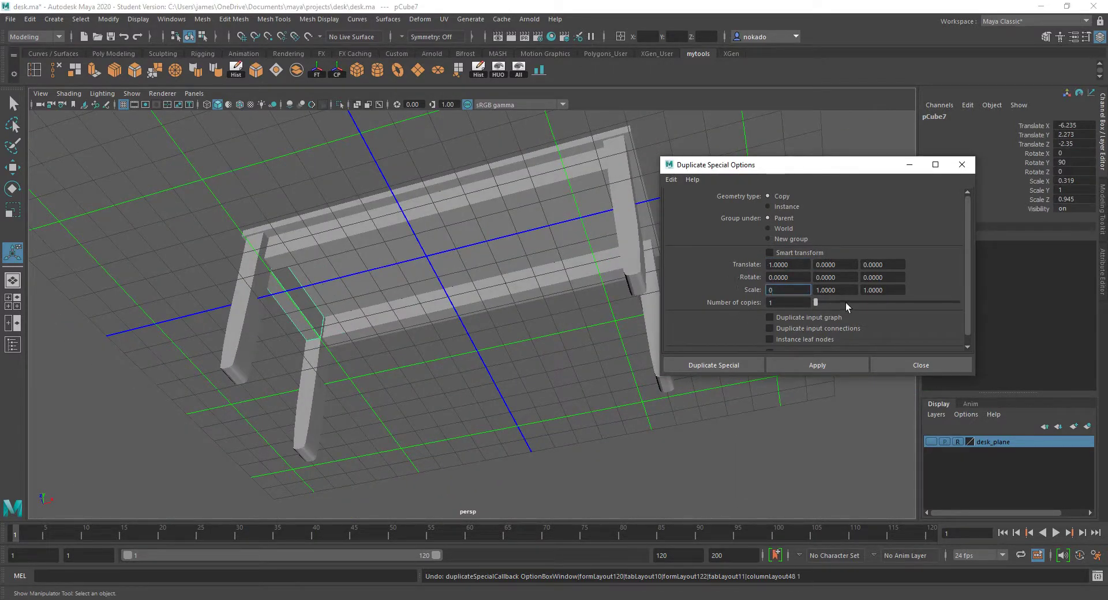
left_click(834, 364)
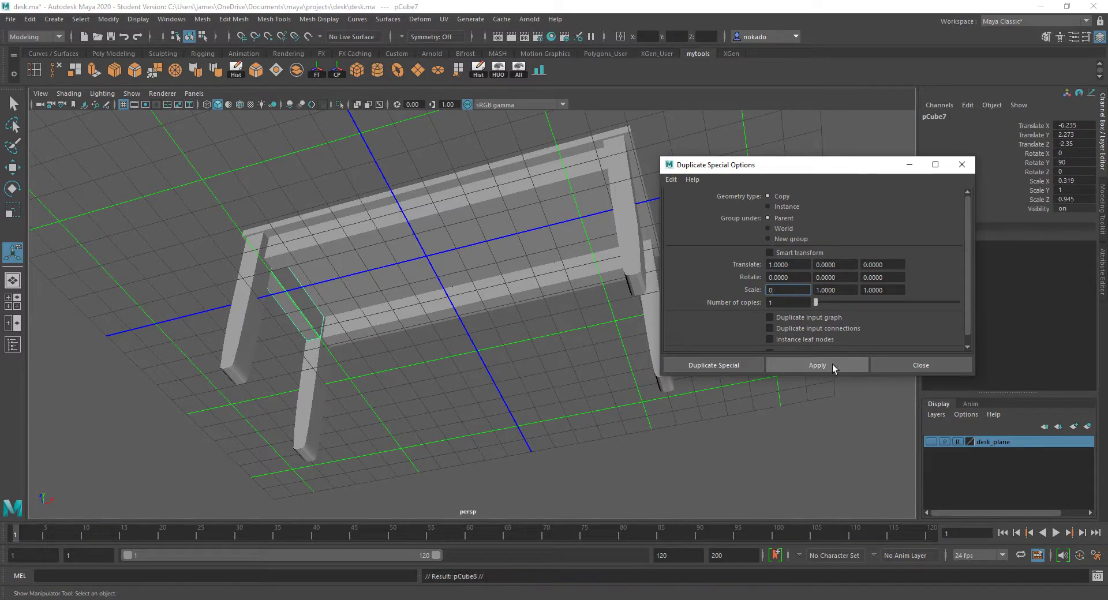
scroll(451, 277, "up", 3)
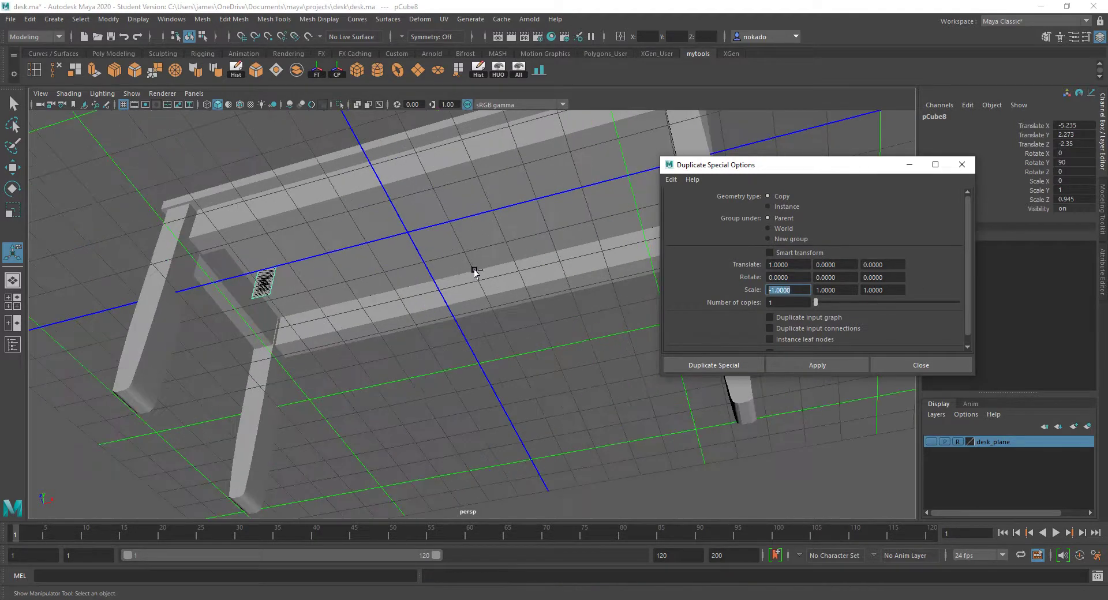
key("ctrl+z")
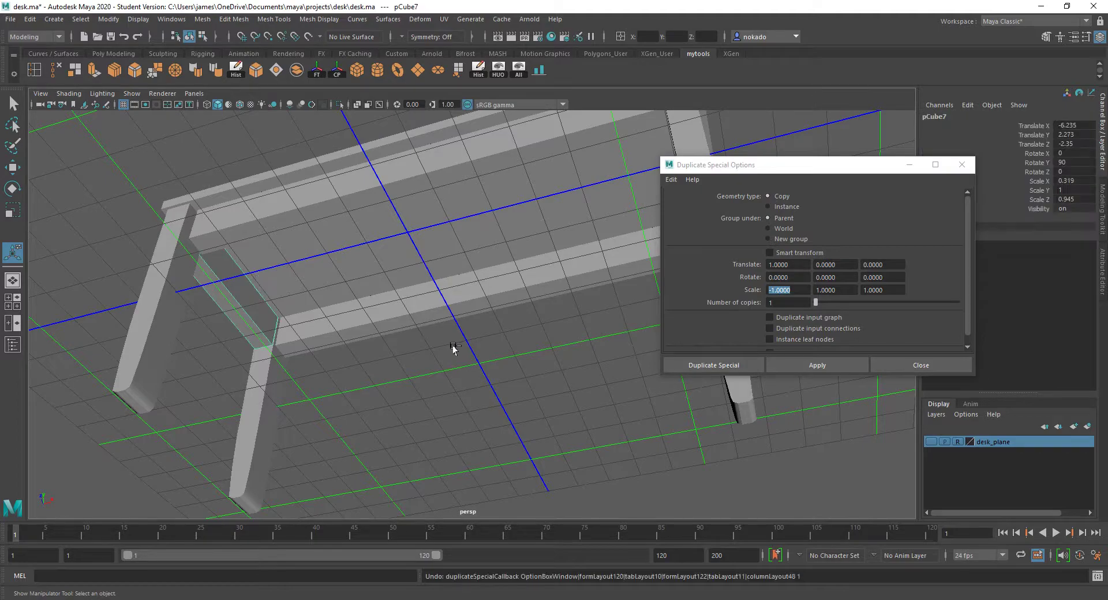
Duplicate the side panel in place, try Scale X -1 on the copy, and undo that scaling.
left_click_drag(304, 337, 245, 323, "alt")
left_click_drag(616, 295, 494, 339, "alt")
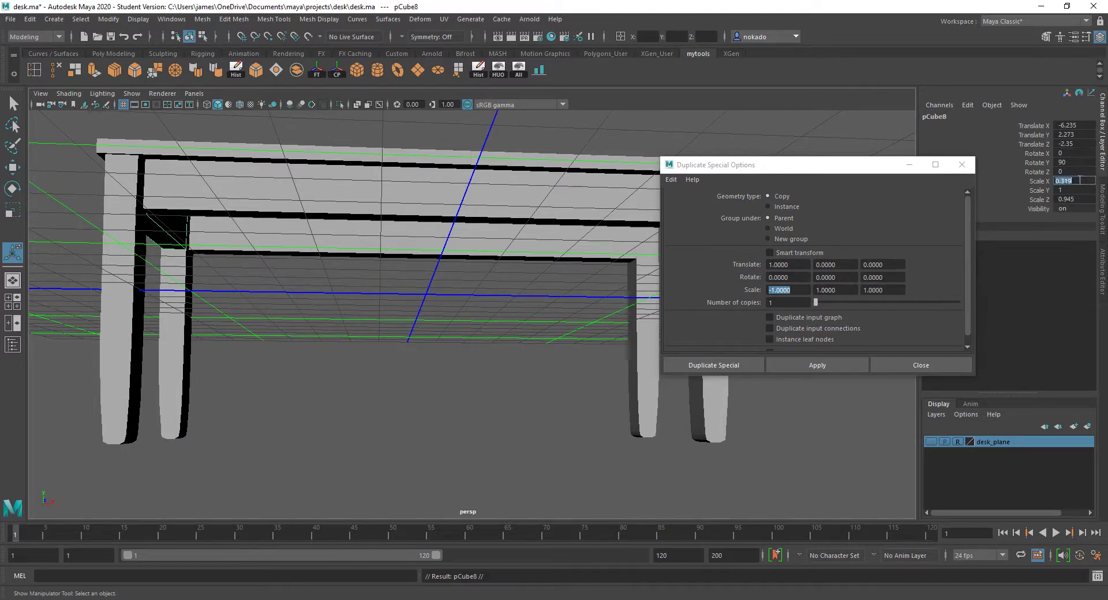
type("1")
key("Return")
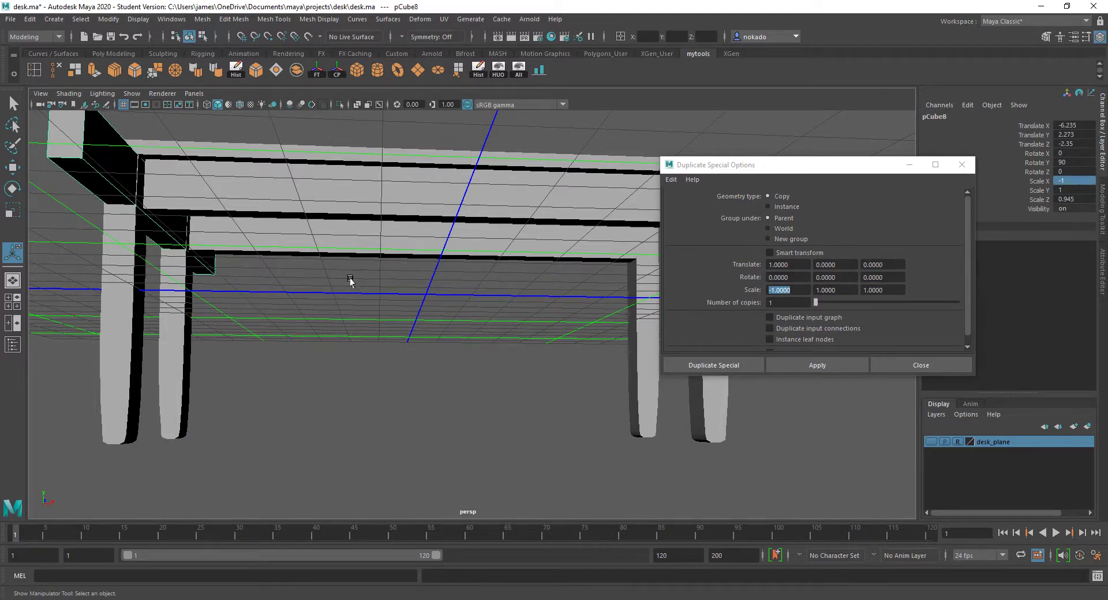
scroll(350, 281, "down", 3)
key("ctrl+z")
scroll(325, 275, "up", 2)
Move the copied side panel along X to the desk's opposite end, to about Translate X 6.465 between the legs.
key("w")
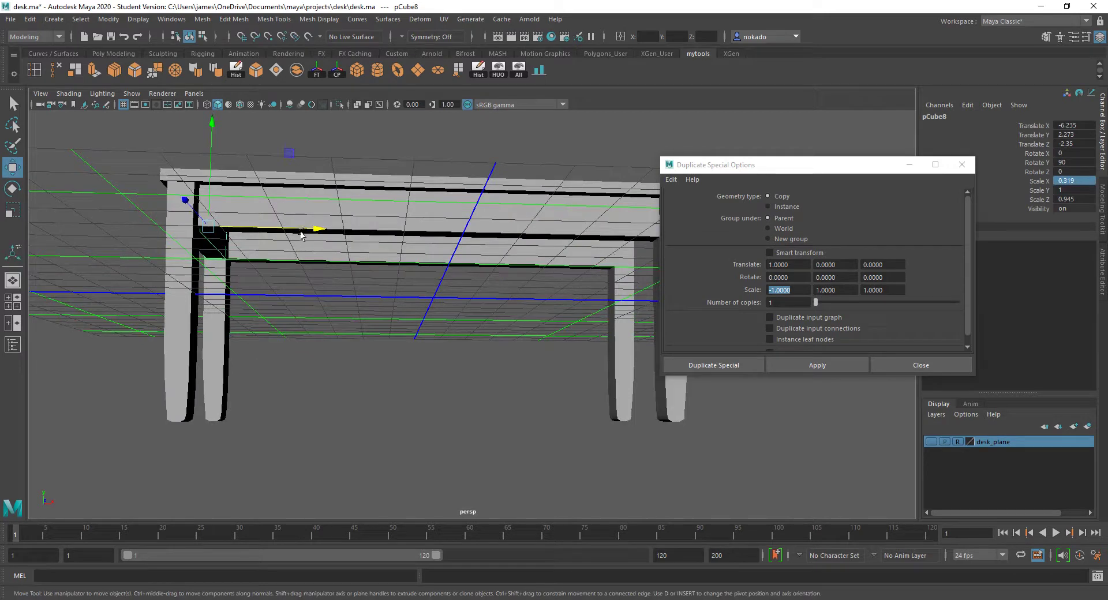
left_click_drag(300, 234, 368, 181)
middle_click_drag(368, 180, 310, 260, "alt")
left_click_drag(313, 302, 535, 297)
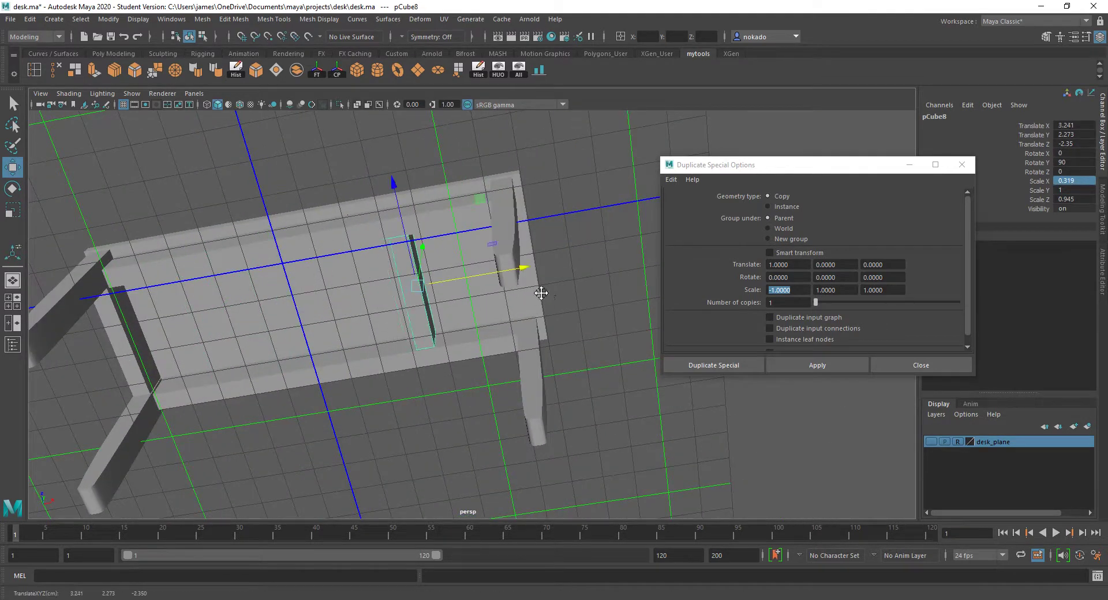
middle_click_drag(541, 293, 389, 338, "alt")
scroll(388, 338, "up", 2)
left_click_drag(319, 312, 443, 290)
right_click_drag(408, 297, 519, 249, "alt")
left_click_drag(519, 249, 469, 329, "alt")
left_click_drag(545, 187, 460, 197)
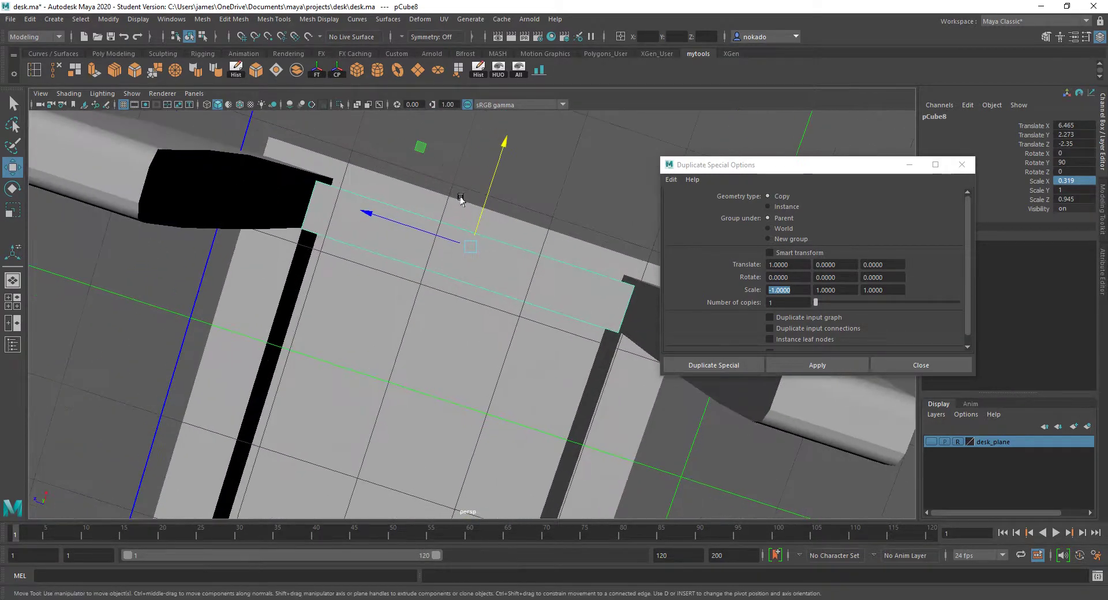
Shift the copied side panel slightly outward to about Translate X 6.498.
left_click_drag(500, 151, 472, 272)
left_click(412, 274)
left_click(522, 331)
left_click(485, 200)
left_click_drag(507, 223, 520, 248, "alt")
middle_click_drag(453, 322, 521, 250, "alt")
scroll(510, 291, "up", 2)
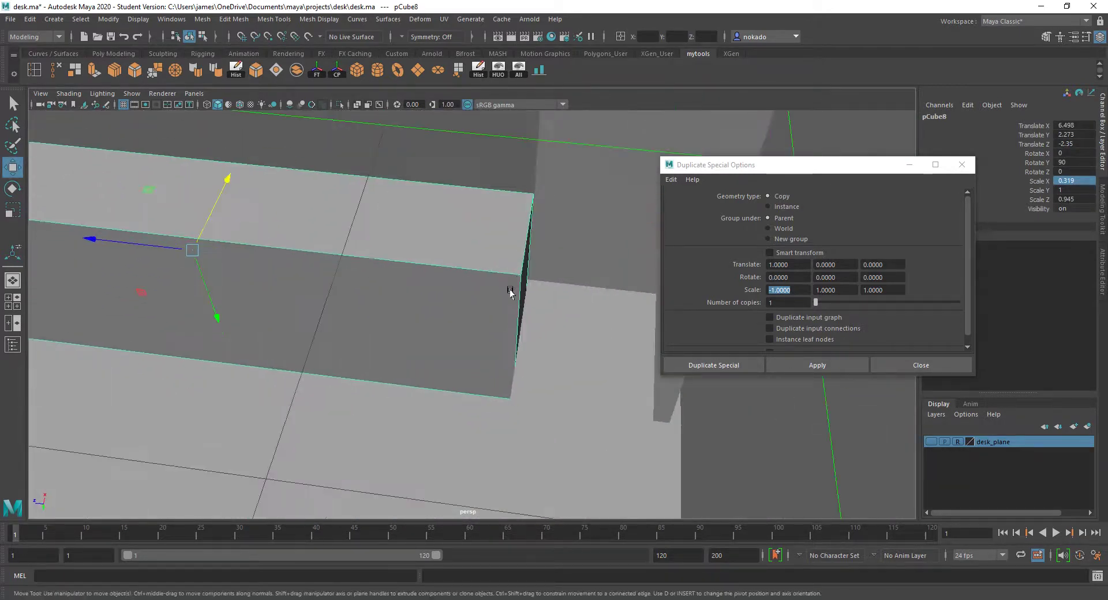
Select the copied side panel's end face and move it along the panel's length to fit against the adjacent leg.
left_click_drag(510, 292, 505, 291, "alt")
right_click(513, 278)
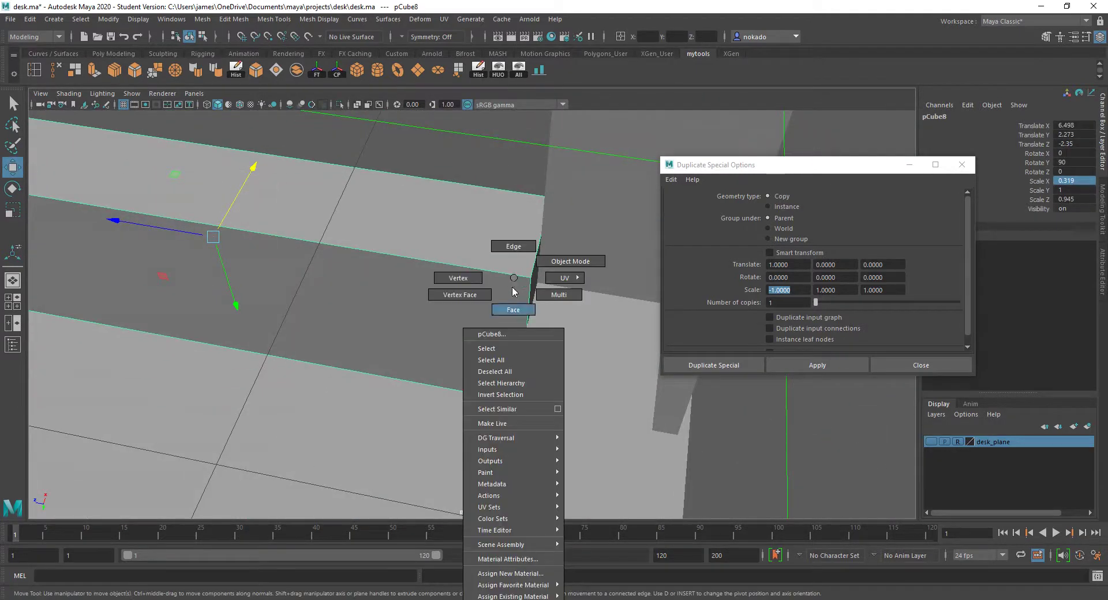
left_click(513, 310)
left_click(531, 285)
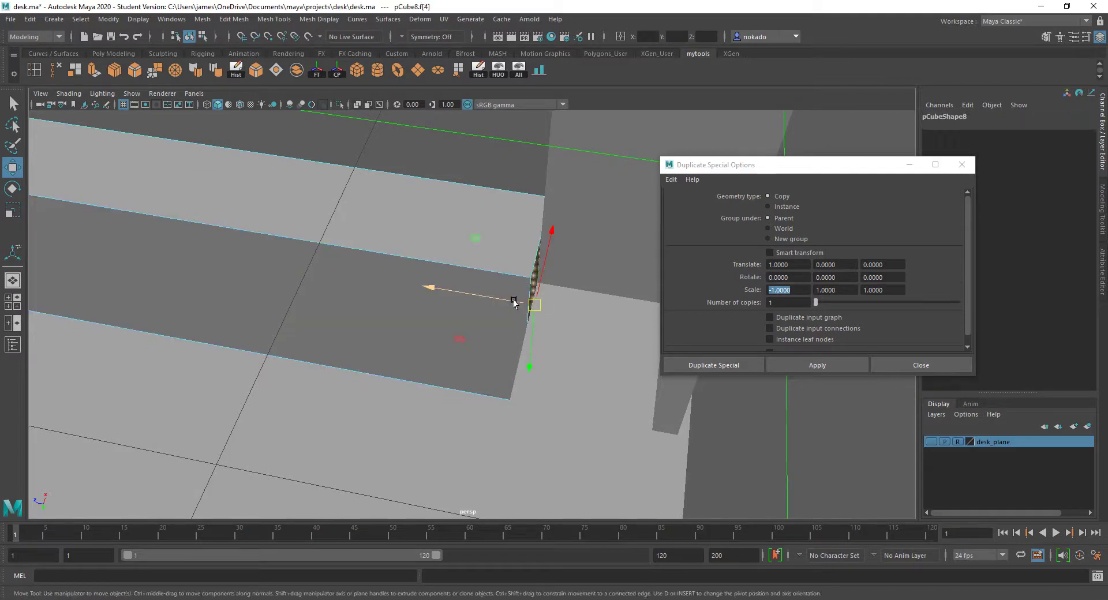
left_click_drag(514, 302, 531, 324)
Select the back apron panel's end face and move it along X to close the gap to the leg.
right_click_drag(531, 324, 483, 309, "alt")
left_click_drag(483, 310, 327, 286, "alt")
left_click(335, 282)
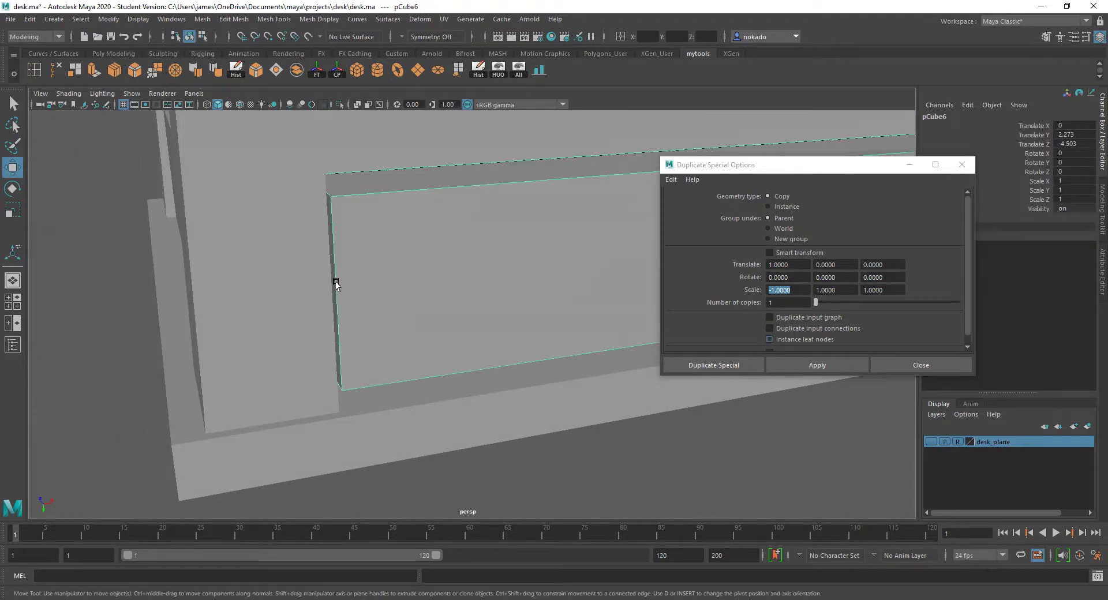
right_click_drag(339, 282, 338, 298)
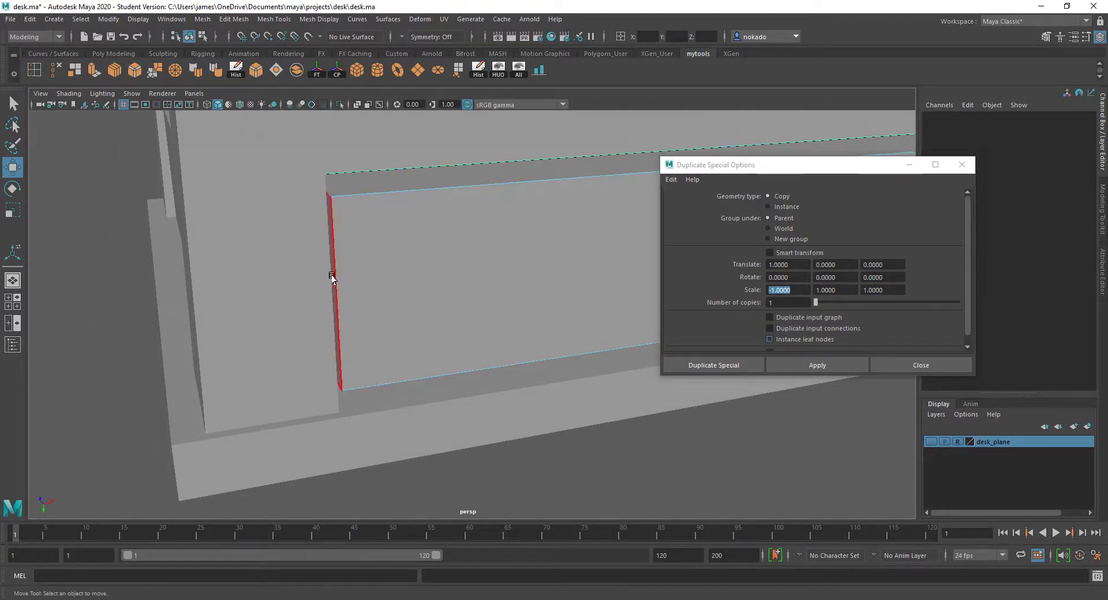
scroll(333, 274, "up", 5)
middle_click_drag(333, 275, 434, 279, "alt")
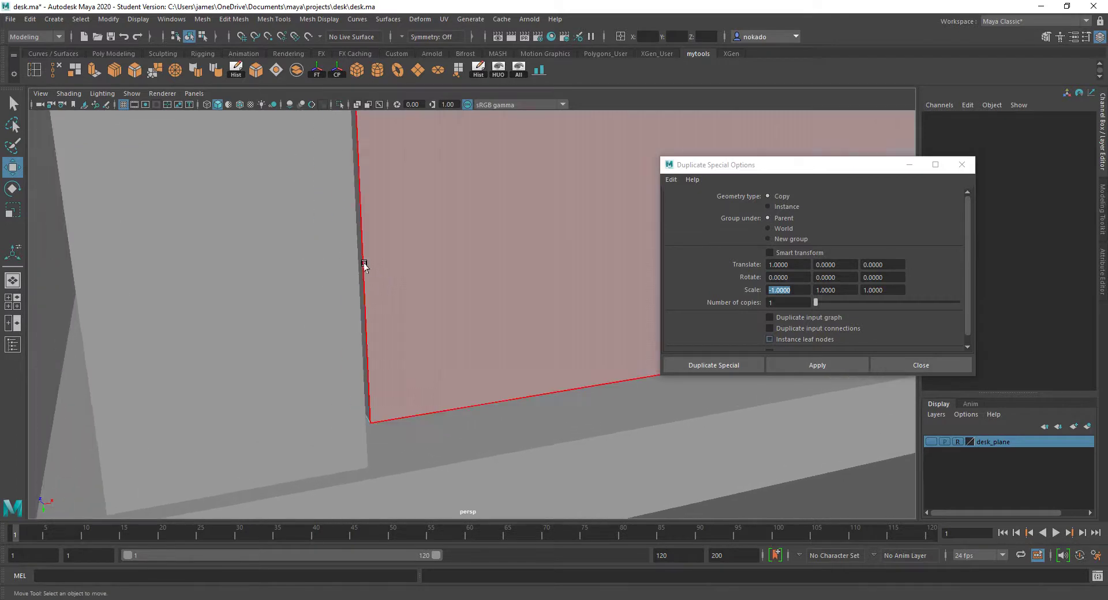
scroll(411, 252, "up", 2)
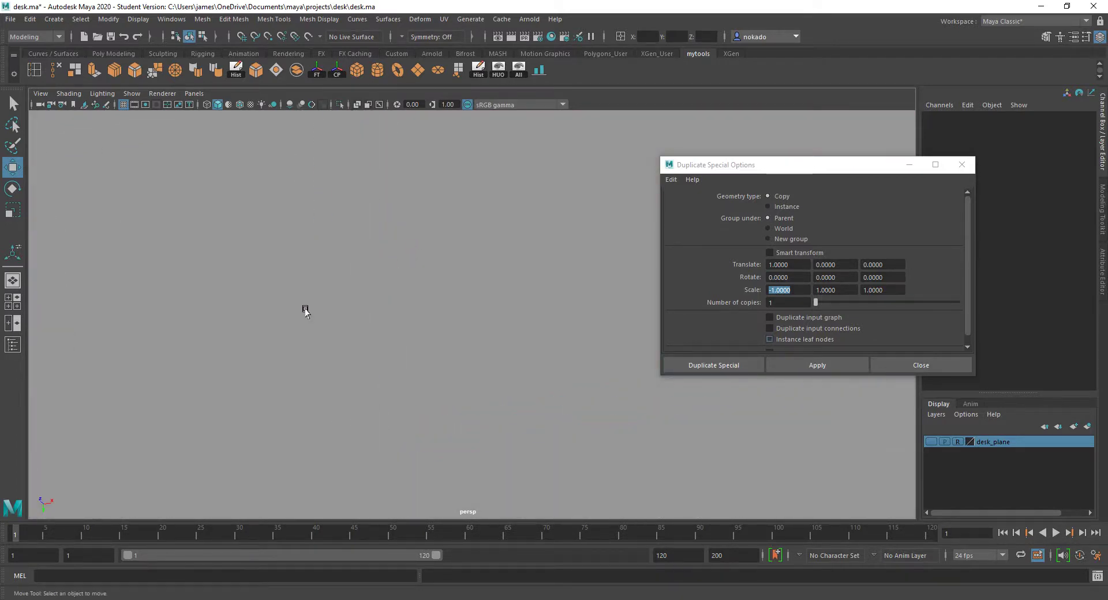
scroll(307, 308, "down", 2)
middle_click_drag(313, 301, 335, 295, "alt")
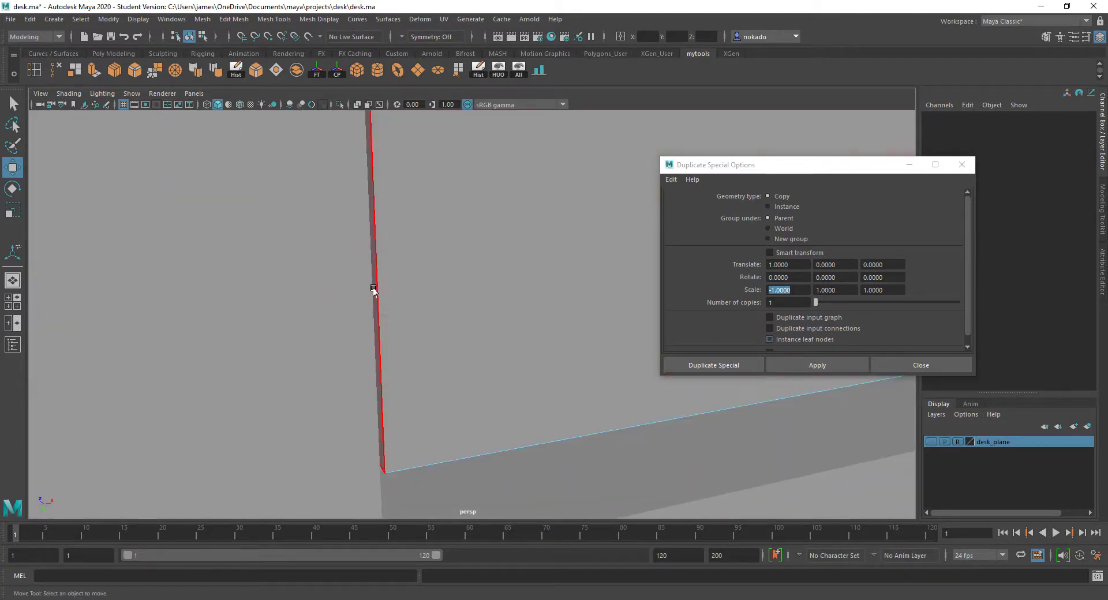
left_click_drag(374, 292, 364, 293, "alt")
left_click(375, 293)
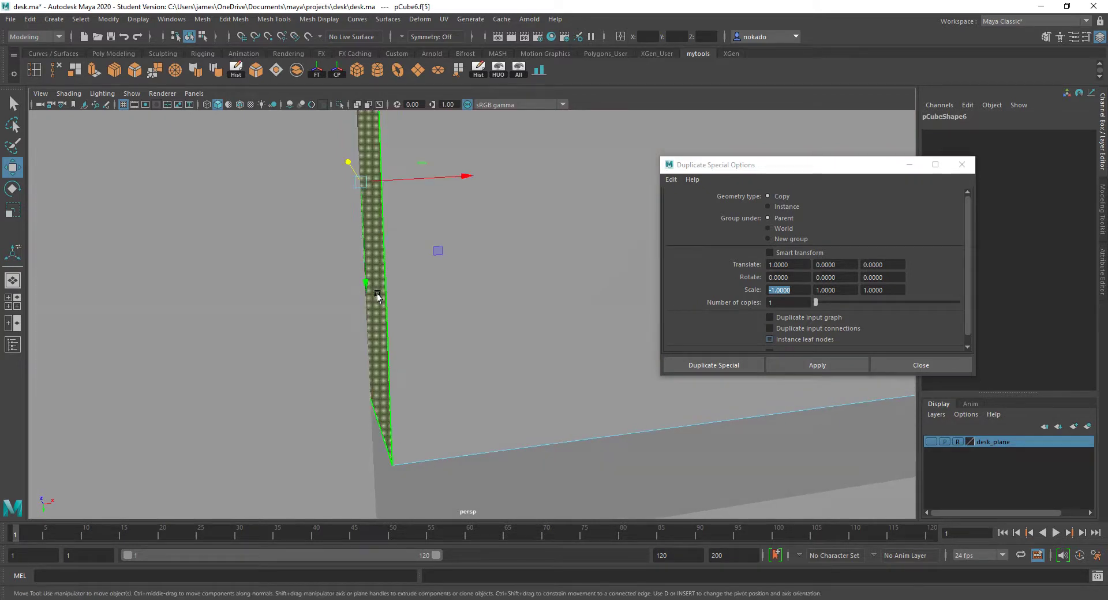
left_click_drag(457, 173, 443, 206, "alt")
left_click_drag(509, 214, 504, 49)
scroll(487, 218, "down", 3)
scroll(488, 218, "down", 2)
scroll(500, 335, "down", 5)
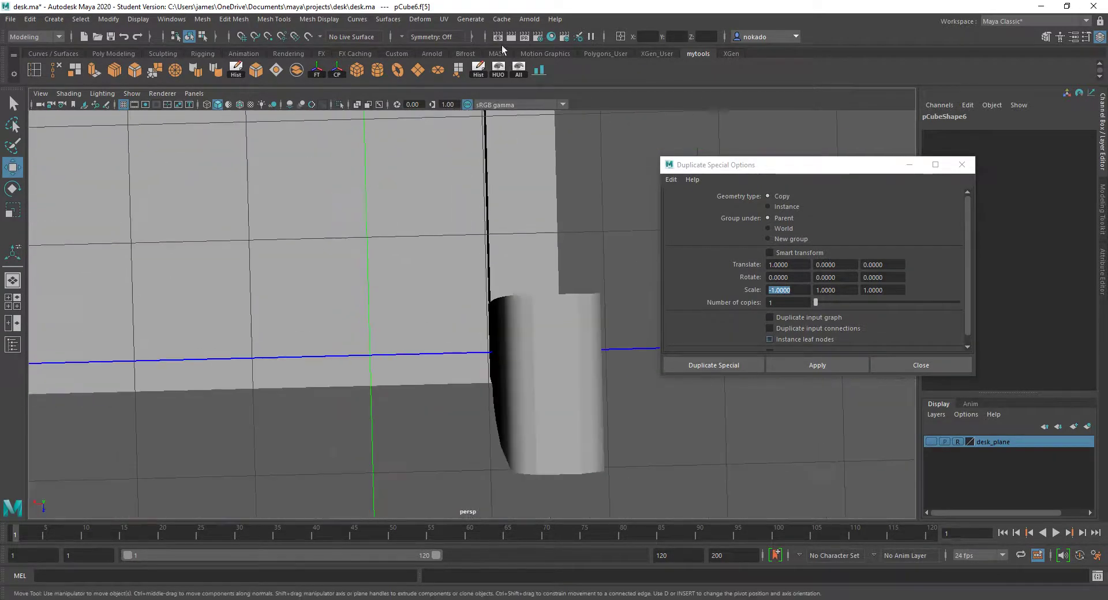
Select the front apron panel's end face and move it along X toward the leg to close the gap.
left_click_drag(484, 270, 497, 207, "alt")
scroll(498, 216, "up", 5)
left_click(479, 246)
right_click_drag(498, 208, 494, 228)
left_click(514, 203)
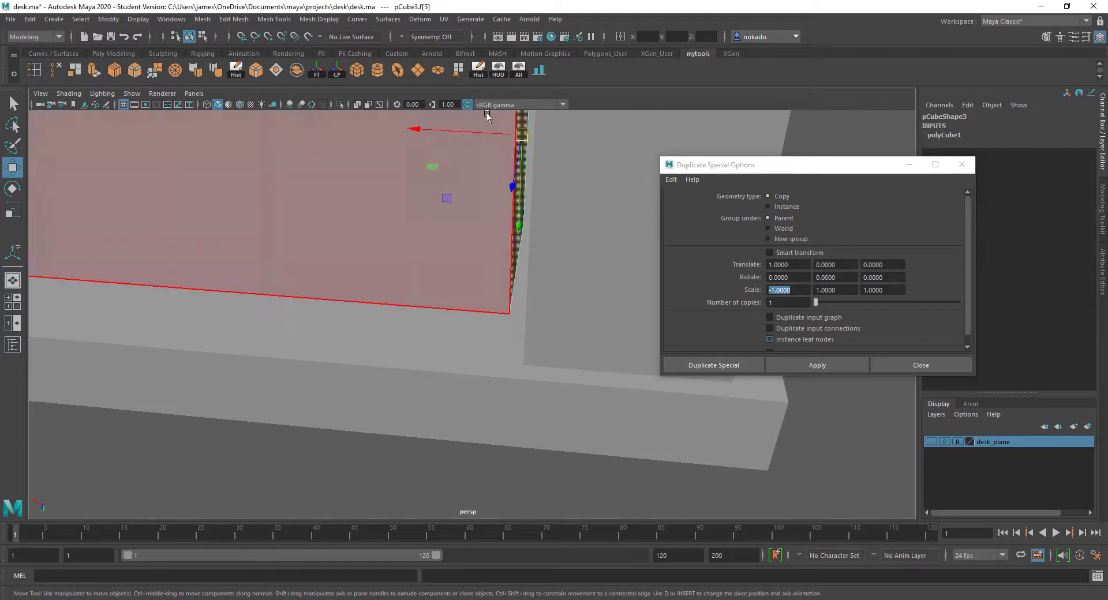
mouse_move(470, 132)
left_mouse_down()
mouse_move(499, 138)
mouse_move(486, 133)
left_mouse_up()
Close the Duplicate Special options and delete the history on all objects.
scroll(448, 188, "down", 4)
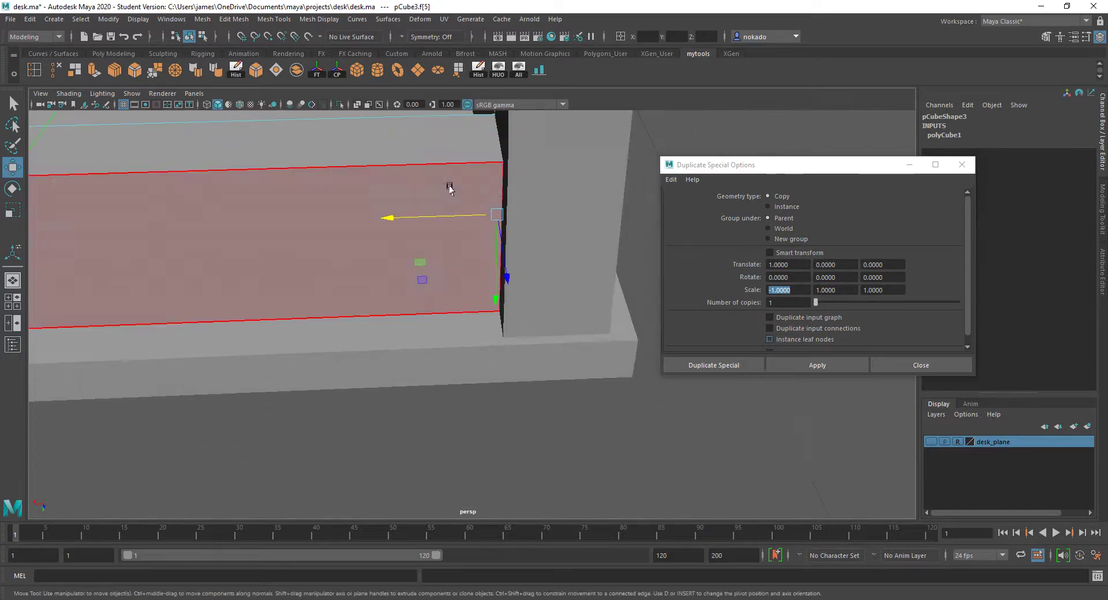
middle_click_drag(340, 225, 628, 208, "alt")
scroll(224, 259, "down", 3)
left_click_drag(224, 260, 379, 302, "alt")
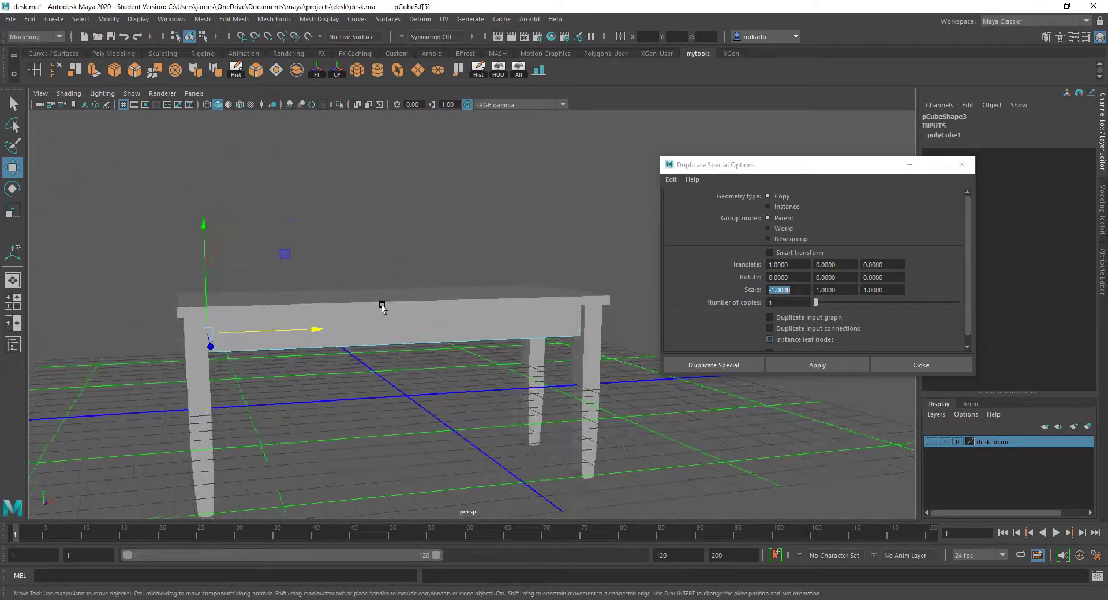
scroll(386, 277, "up", 3)
left_click(963, 164)
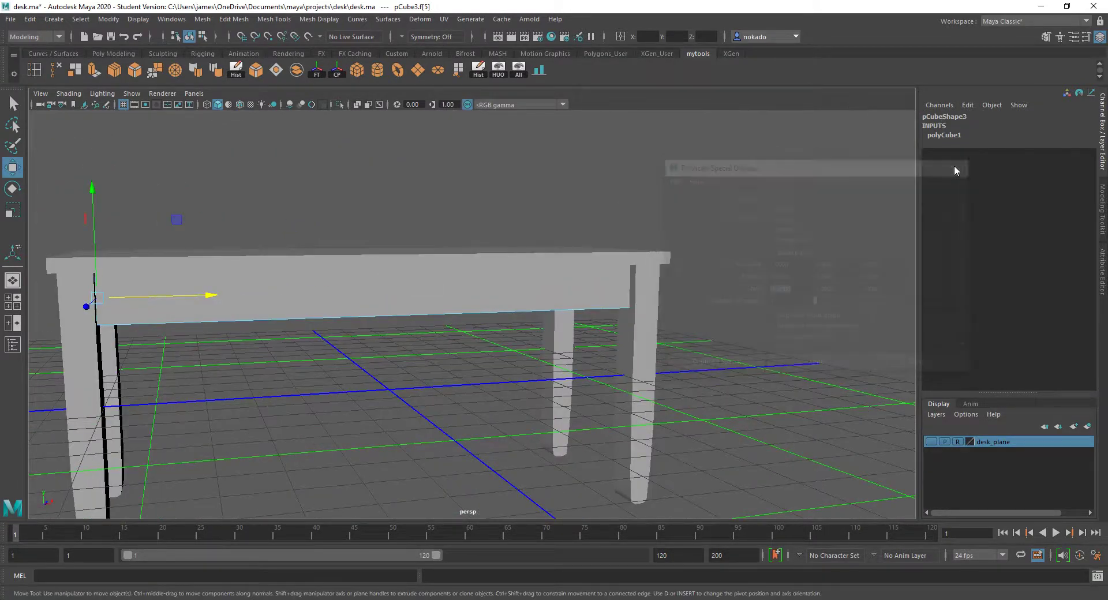
left_click(232, 69)
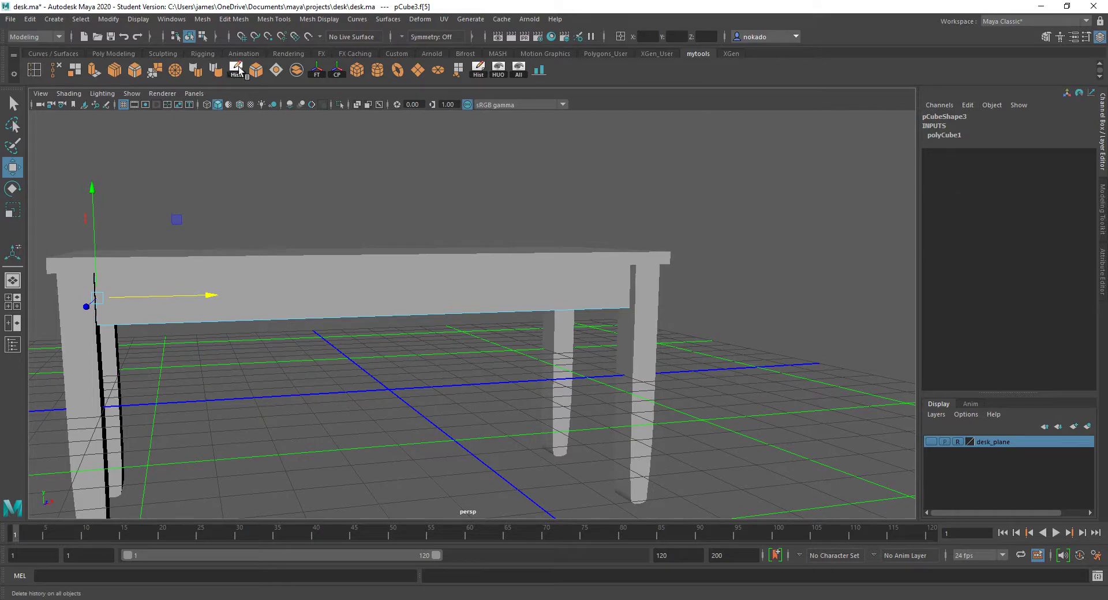
Select all the desk parts in object mode and freeze their transformations, then clear the selection.
scroll(331, 182, "down", 3)
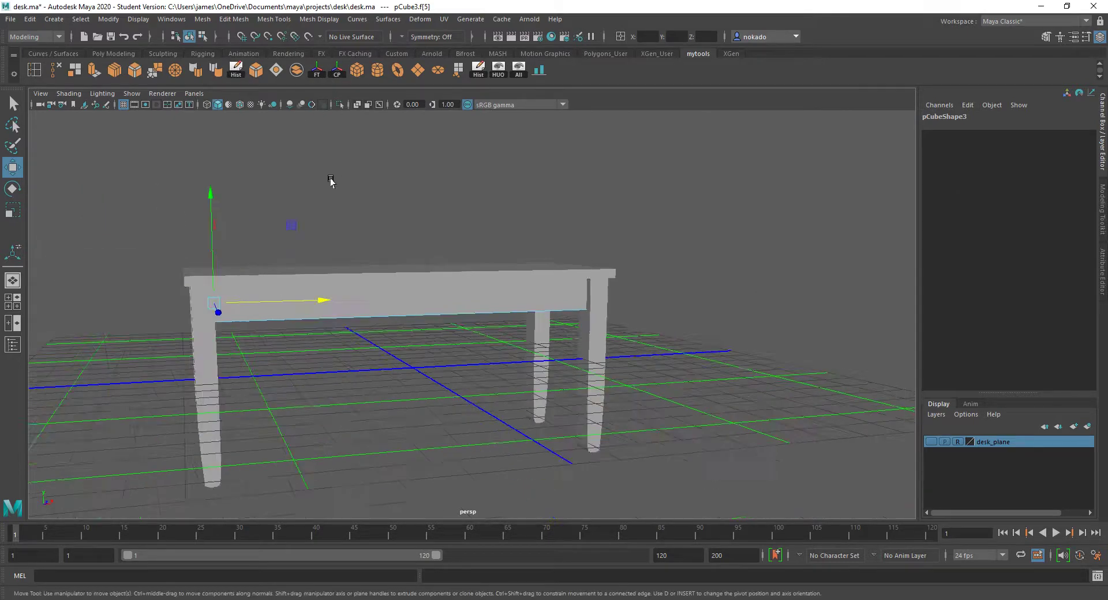
right_click_drag(214, 276, 256, 258)
scroll(189, 217, "down", 2)
left_click_drag(181, 215, 620, 443)
scroll(358, 242, "up", 2)
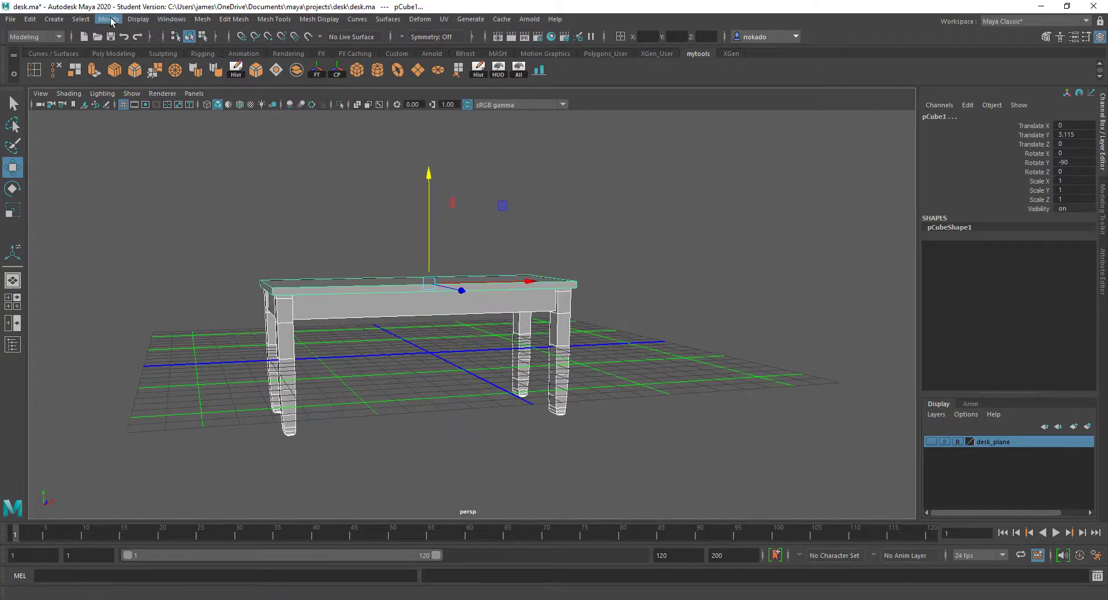
left_click(108, 19)
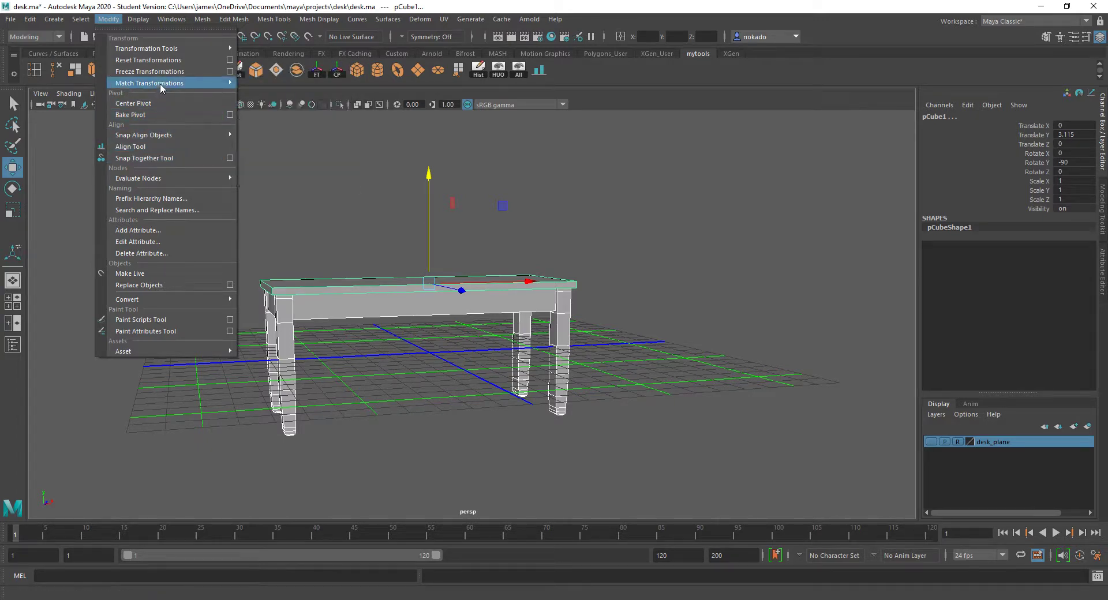
left_click(150, 71)
scroll(422, 255, "up", 2)
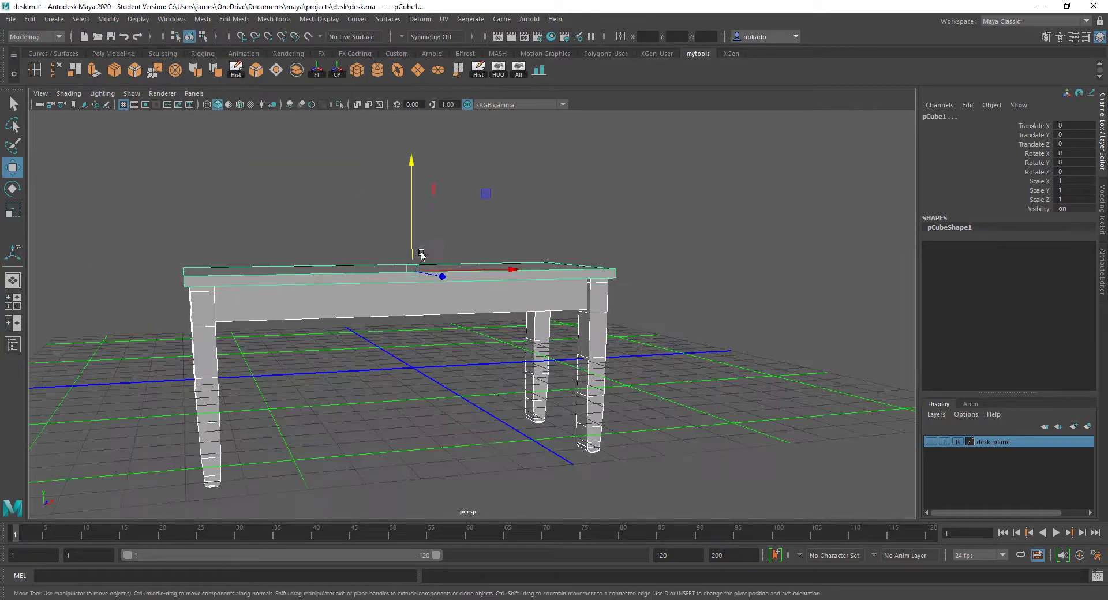
left_click(372, 298)
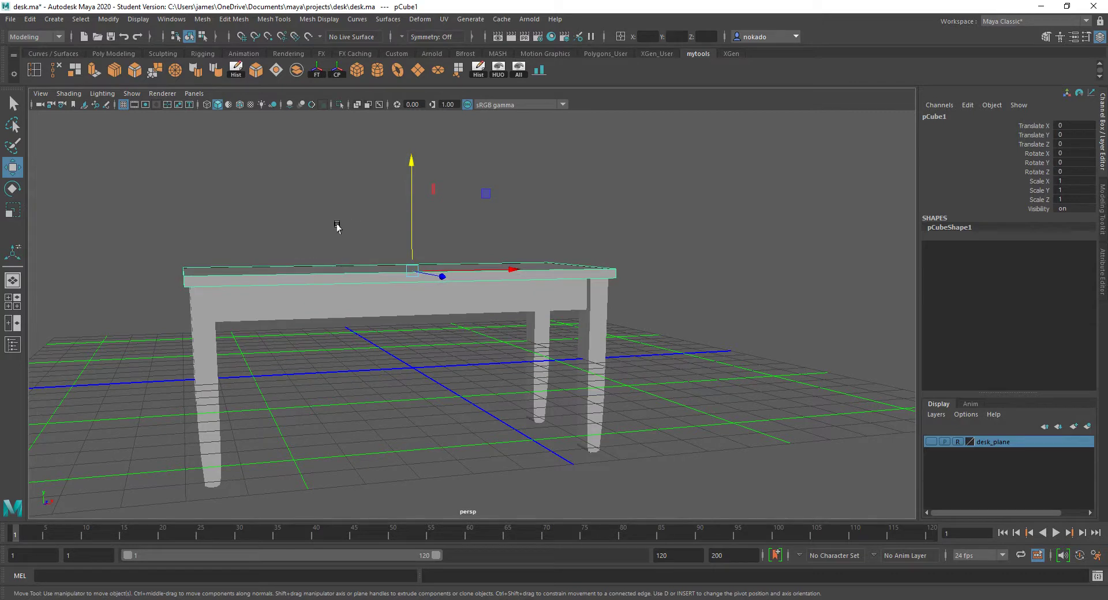
left_click_drag(149, 222, 658, 241)
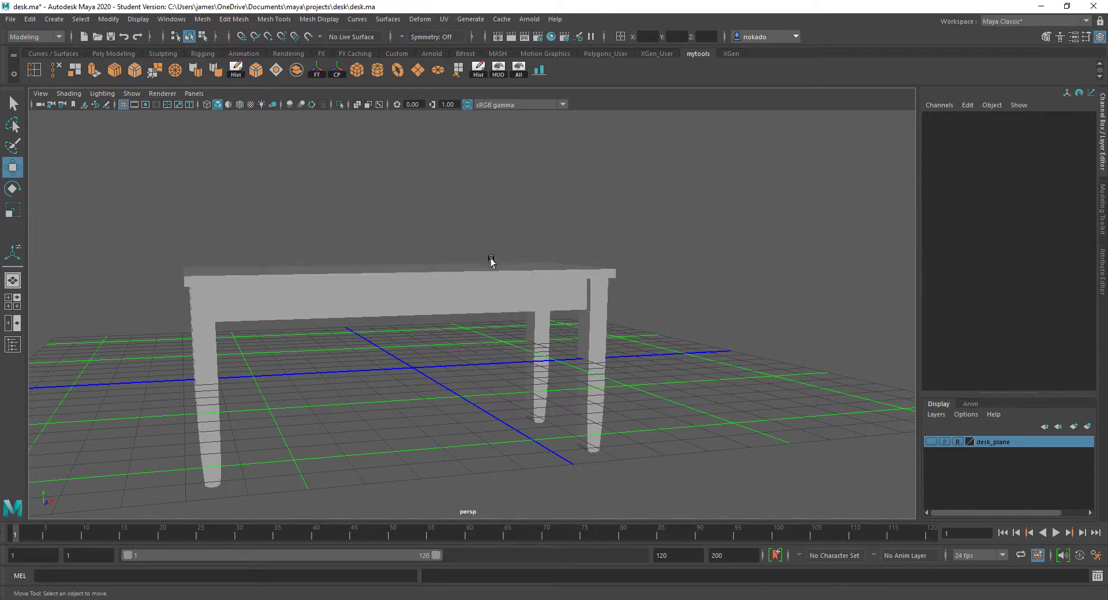
Open the Outliner and group all seven desk meshes, pCube1 to pCube8, into one group.
left_click(171, 19)
left_click(188, 158)
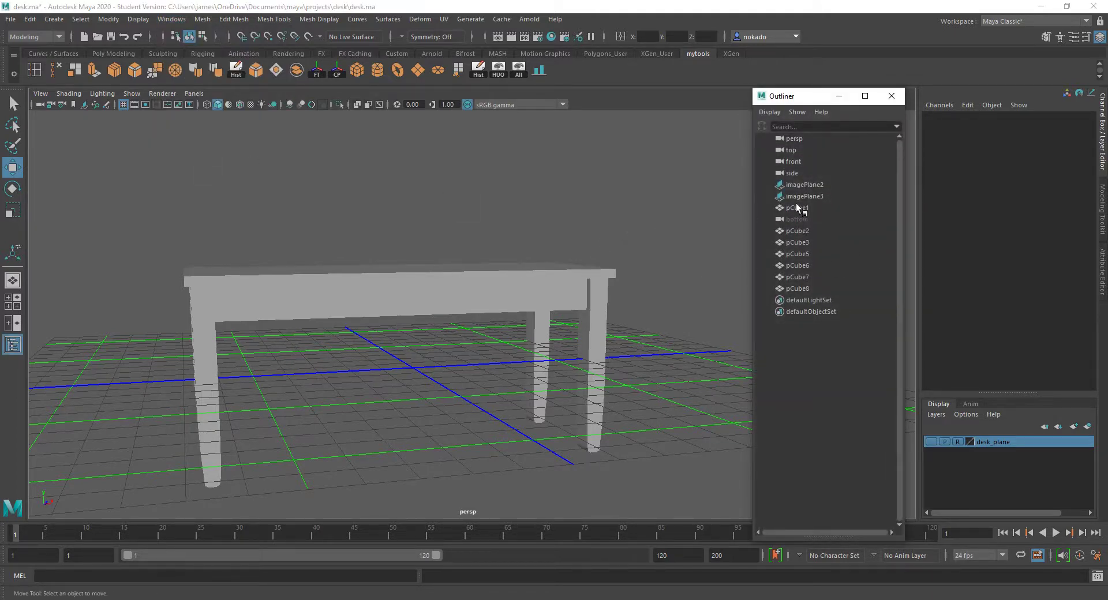
scroll(520, 242, "down", 3)
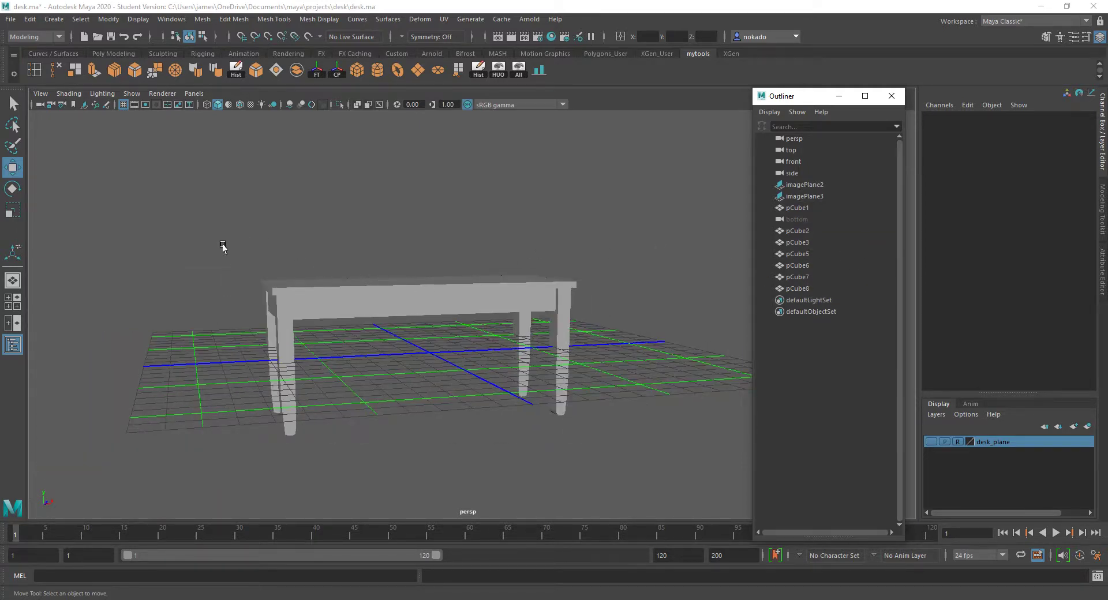
left_click_drag(223, 247, 668, 499)
scroll(540, 266, "up", 2)
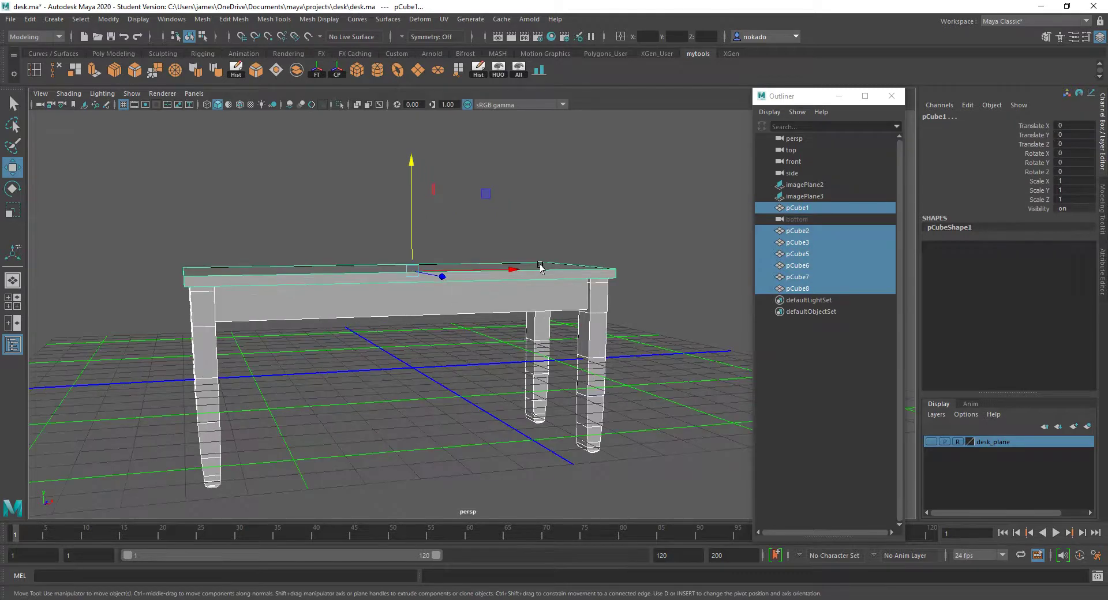
key("ctrl+d")
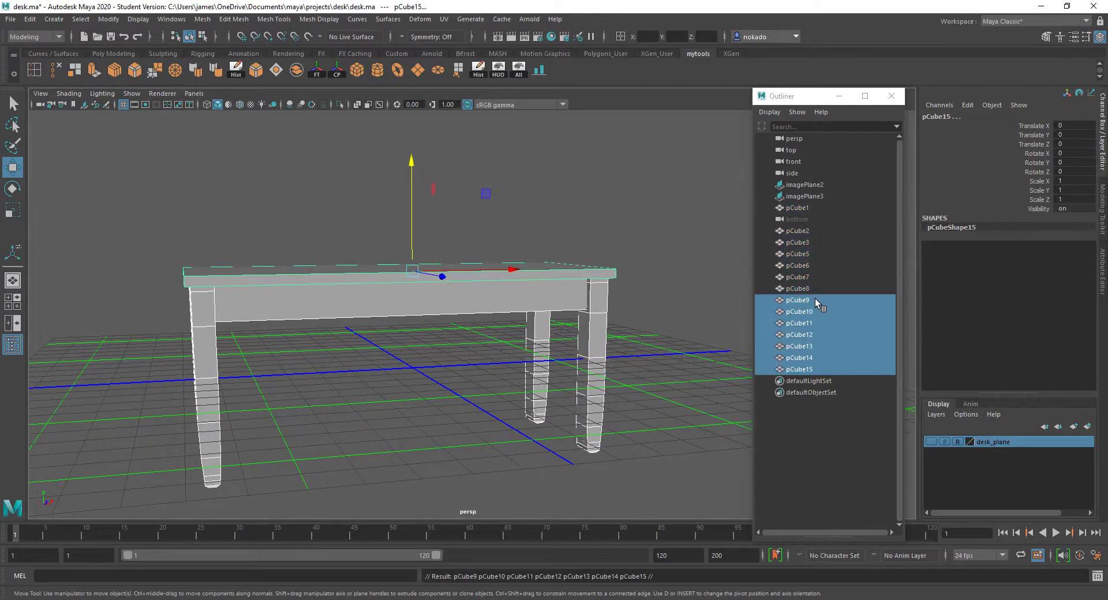
key("ctrl+z")
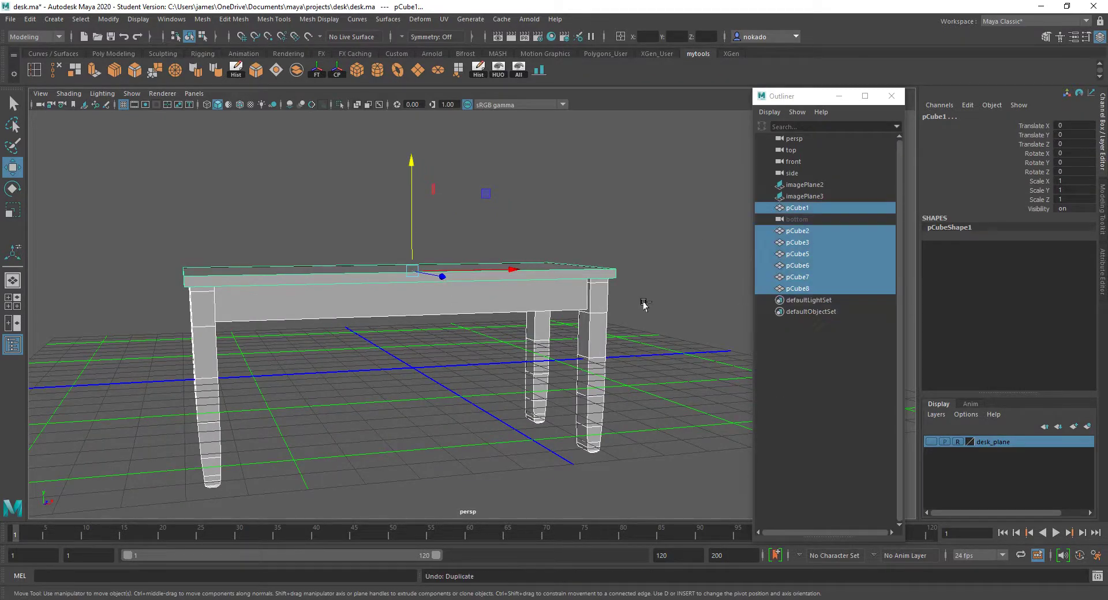
key("ctrl+g")
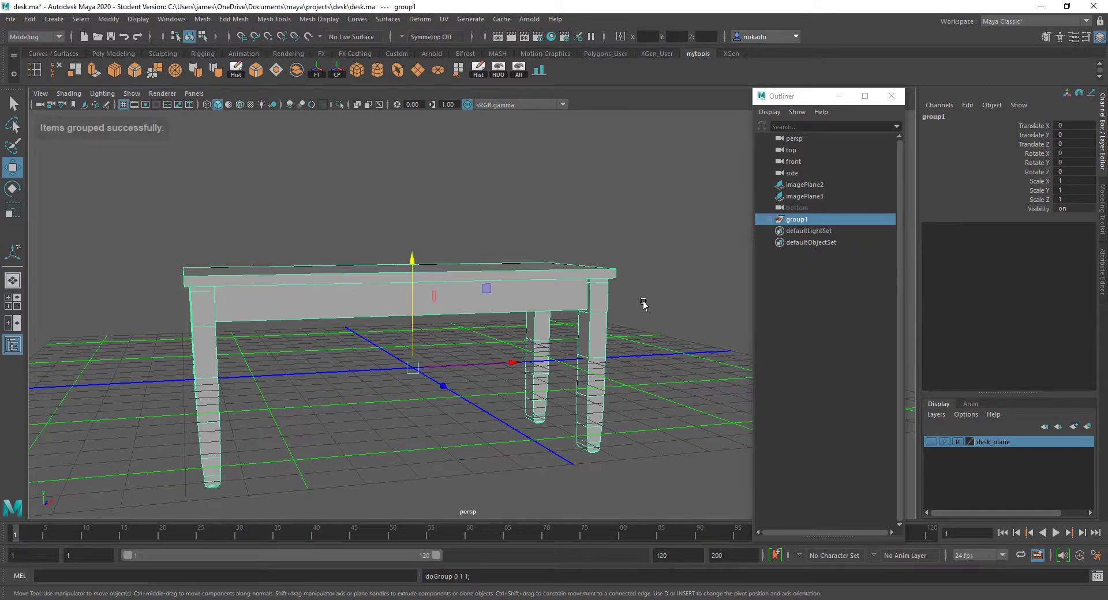
Rename the new group of desk parts as table_grp.
double_click(790, 220)
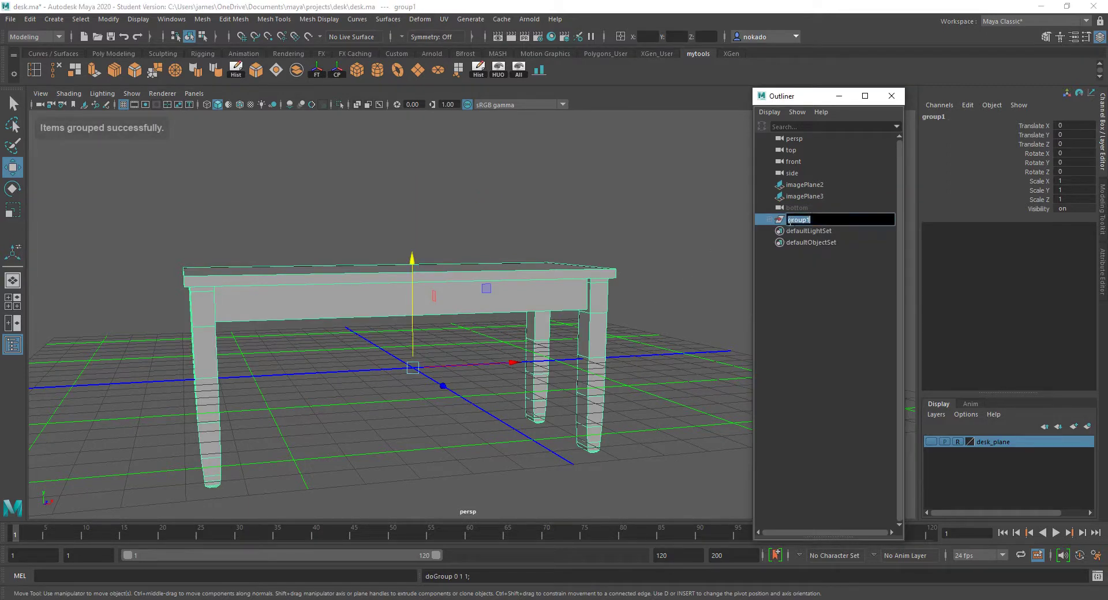
type("table")
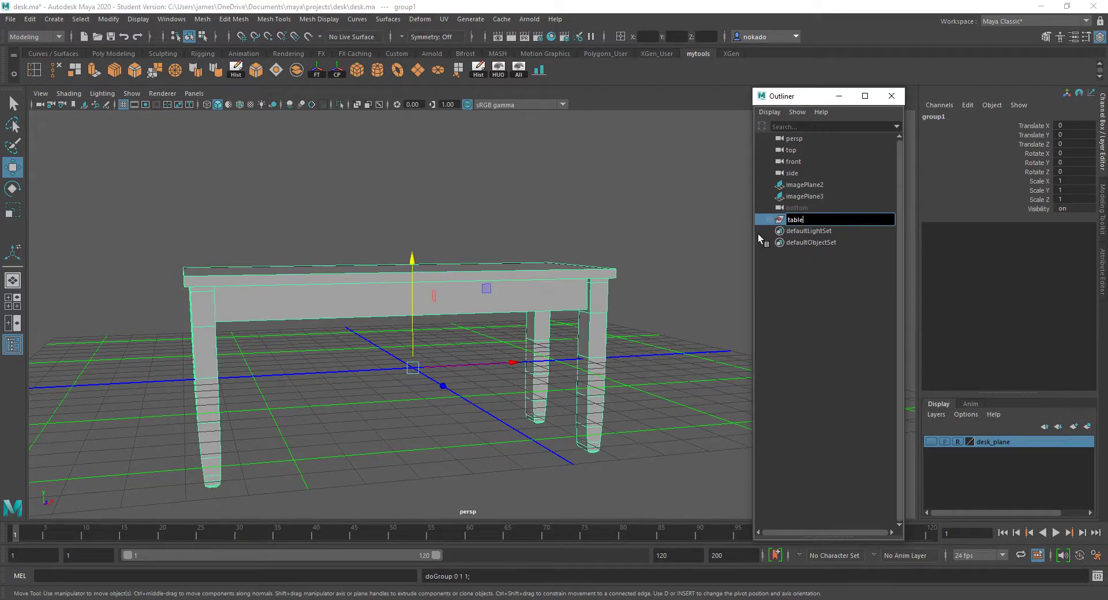
type("_grp")
key("Return")
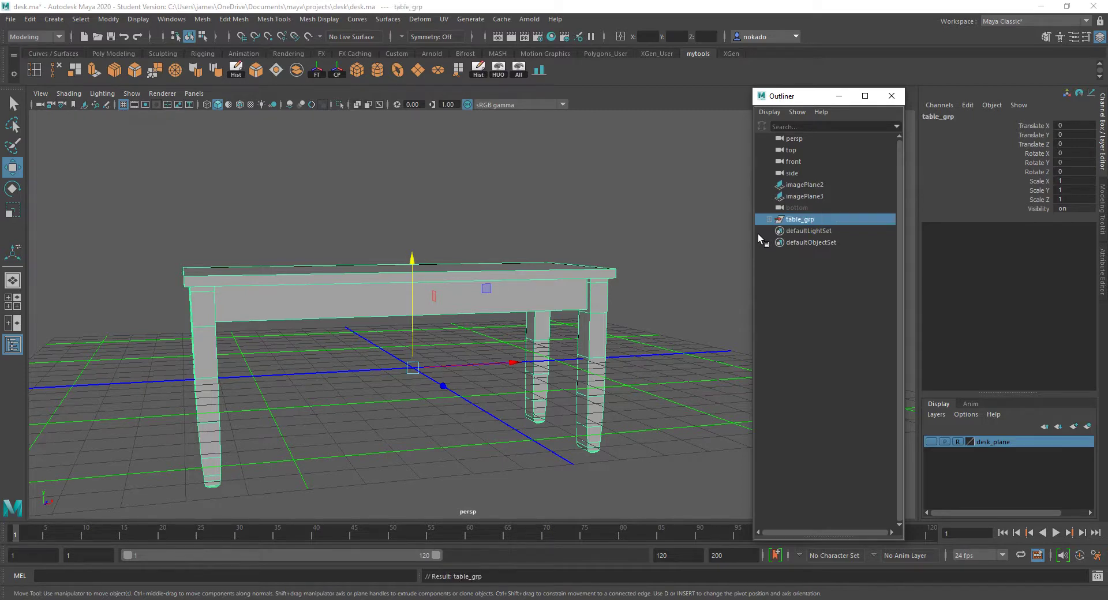
Expand table_grp and reorder its children so pCube1, pCube2 and pCube3 come first, in that order.
left_click(769, 220)
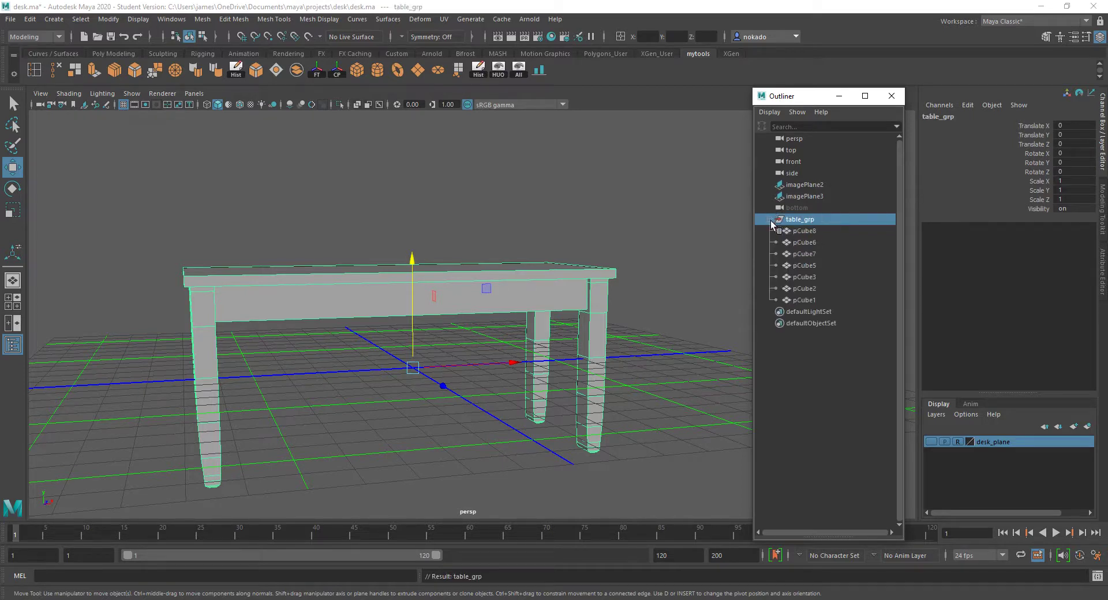
double_click(797, 231)
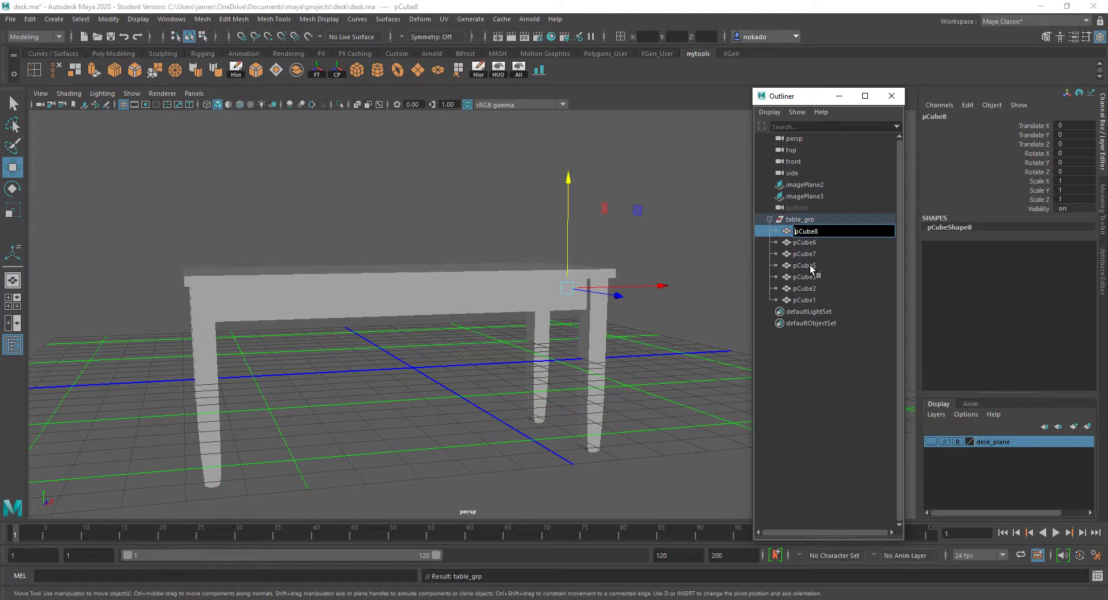
left_click(815, 298)
left_click_drag(814, 300, 827, 226)
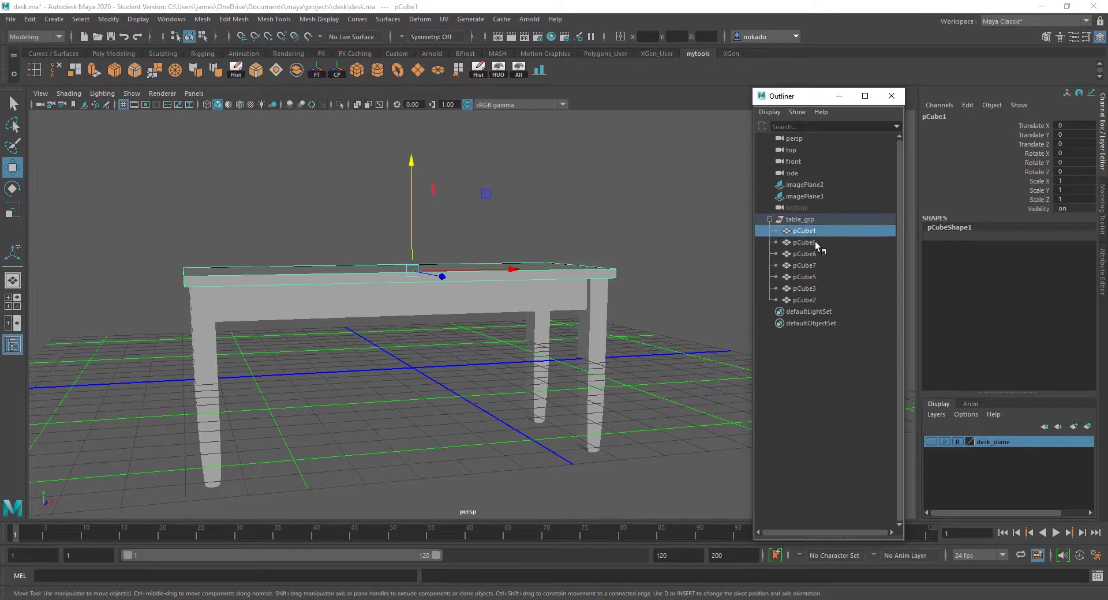
left_click(812, 300)
left_click_drag(812, 301, 825, 226)
left_click(812, 300)
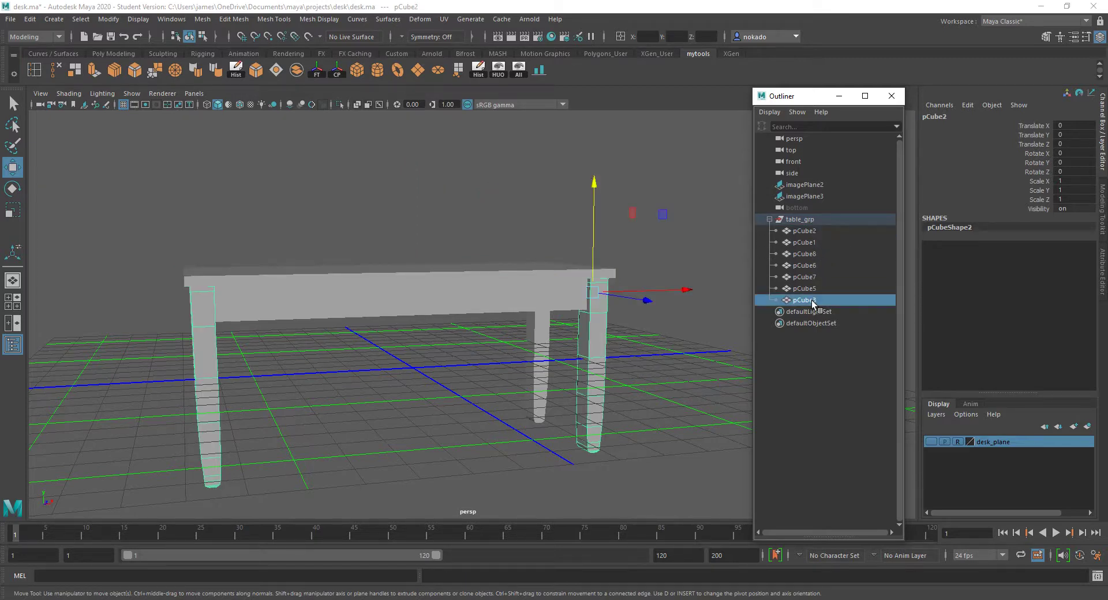
left_click_drag(813, 300, 825, 227)
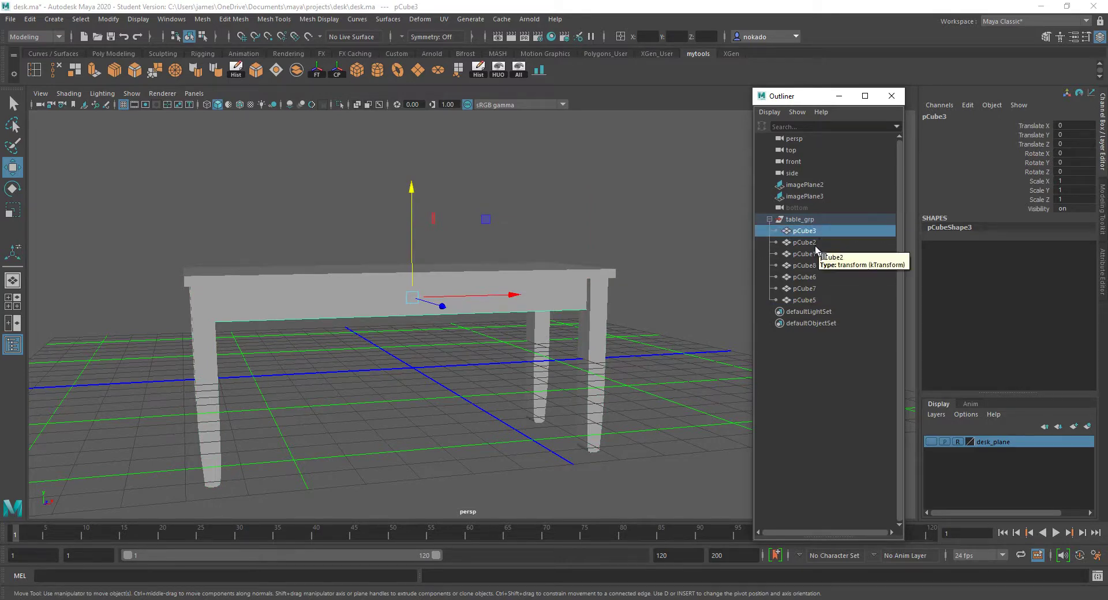
mouse_move(808, 256)
left_mouse_down()
mouse_move(819, 224)
mouse_move(810, 260)
mouse_move(818, 238)
left_mouse_up()
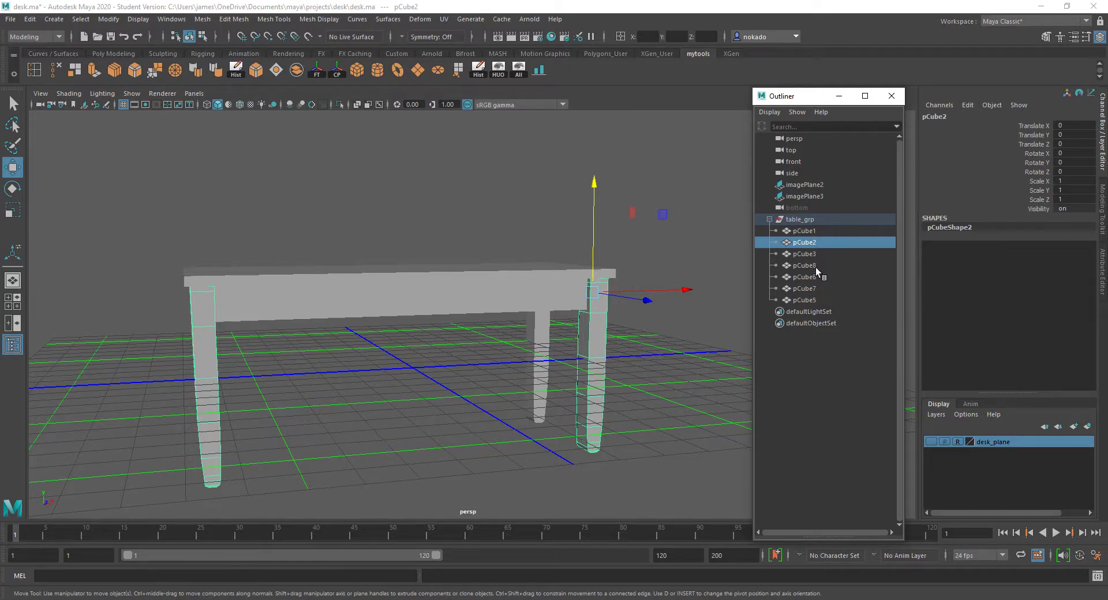
left_click_drag(812, 267, 808, 279)
Select pCube5 and pCube7 in turn and examine which parts of the desk they represent.
left_click(807, 300)
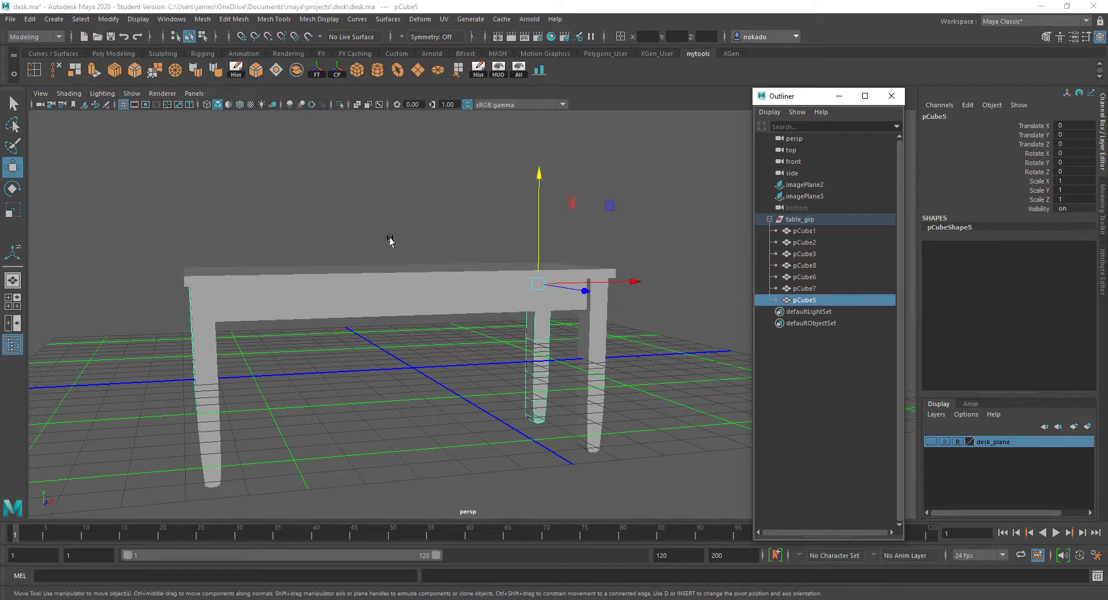
scroll(388, 240, "down", 2)
left_click_drag(388, 240, 534, 240, "alt")
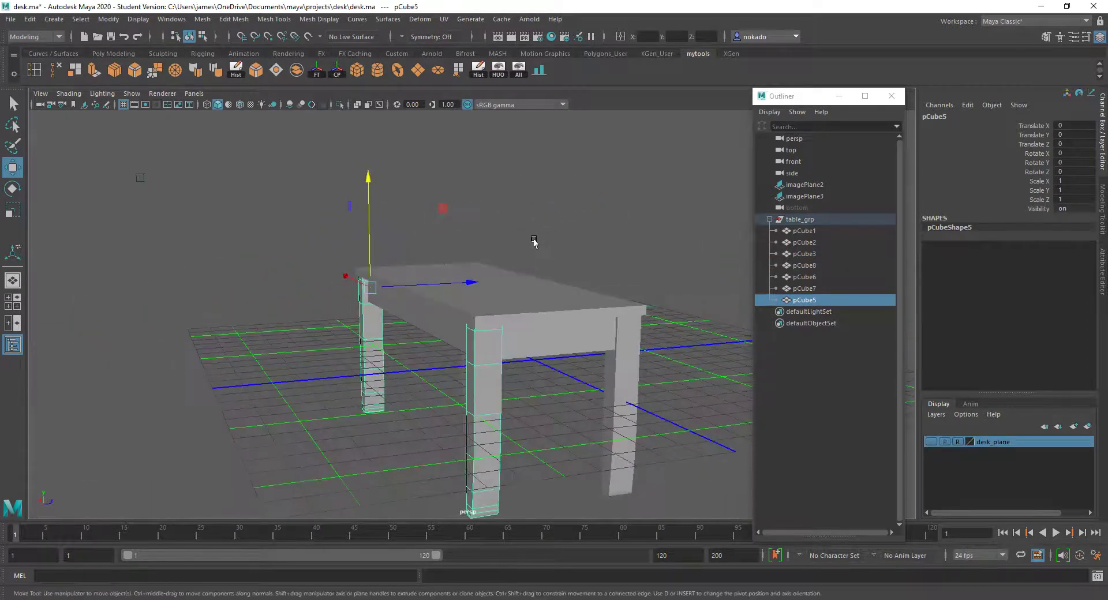
left_click(798, 300)
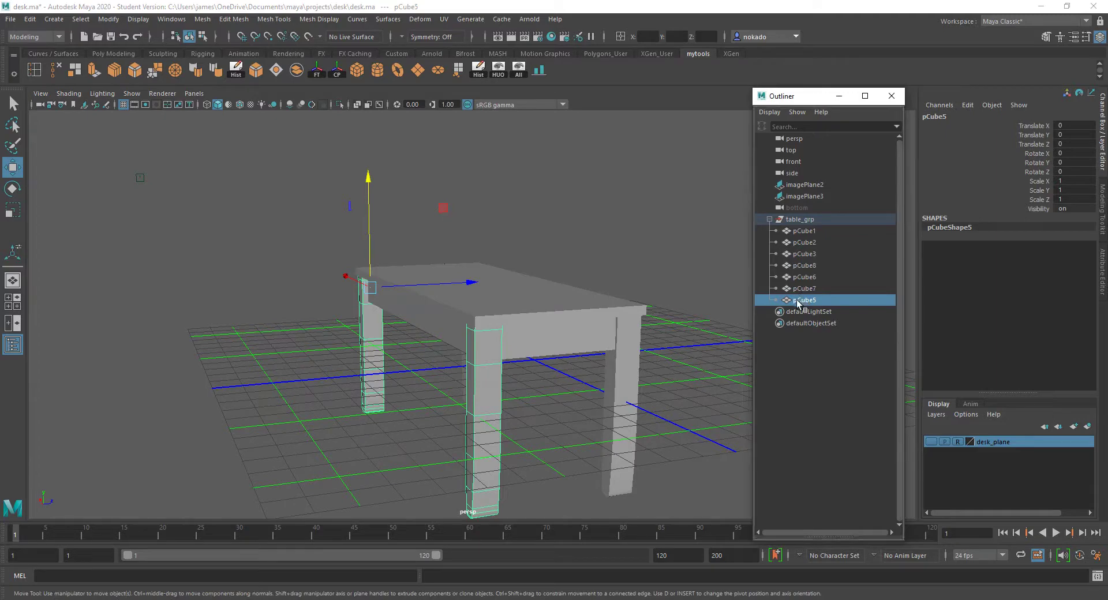
left_click(486, 391)
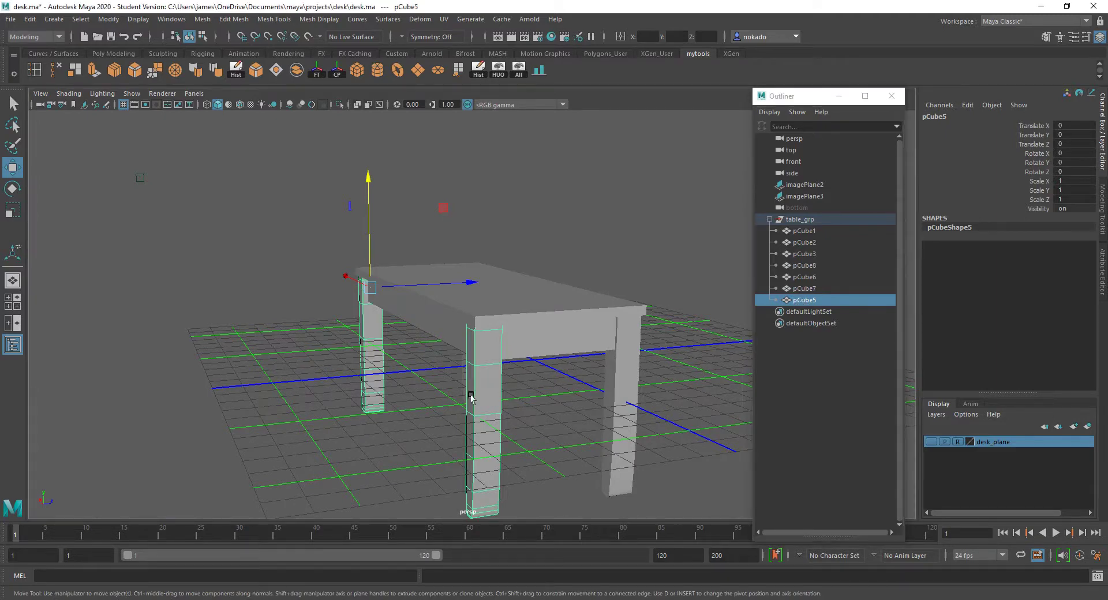
left_click_drag(471, 397, 508, 328, "alt")
left_click(805, 288)
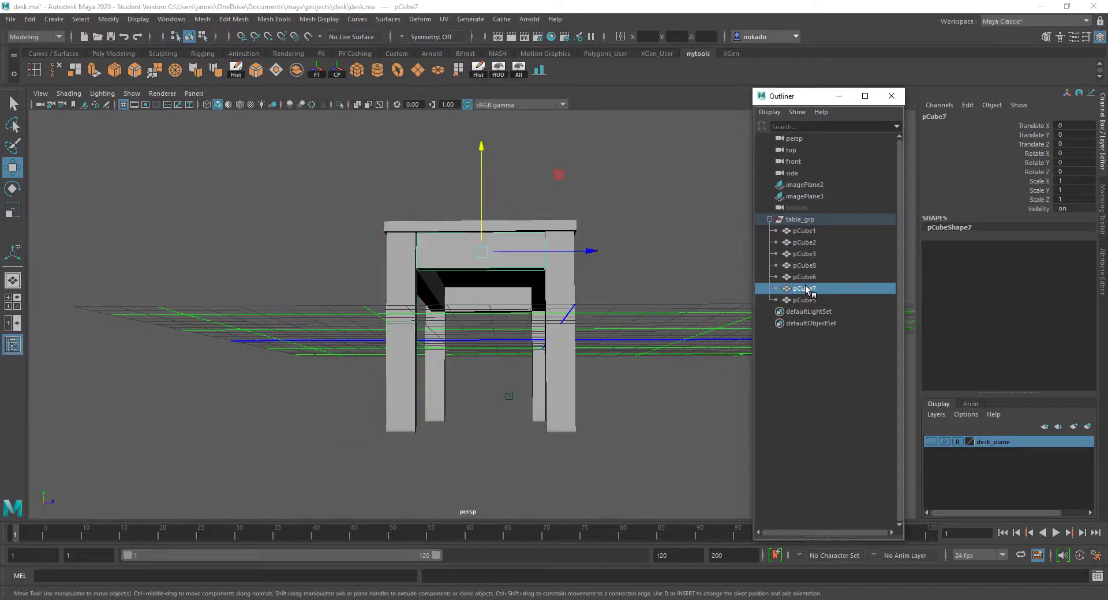
left_click_drag(549, 281, 568, 349, "alt")
Separate the combined leg pair pCube5 into individual meshes and select each leg to check the split.
left_click(528, 369)
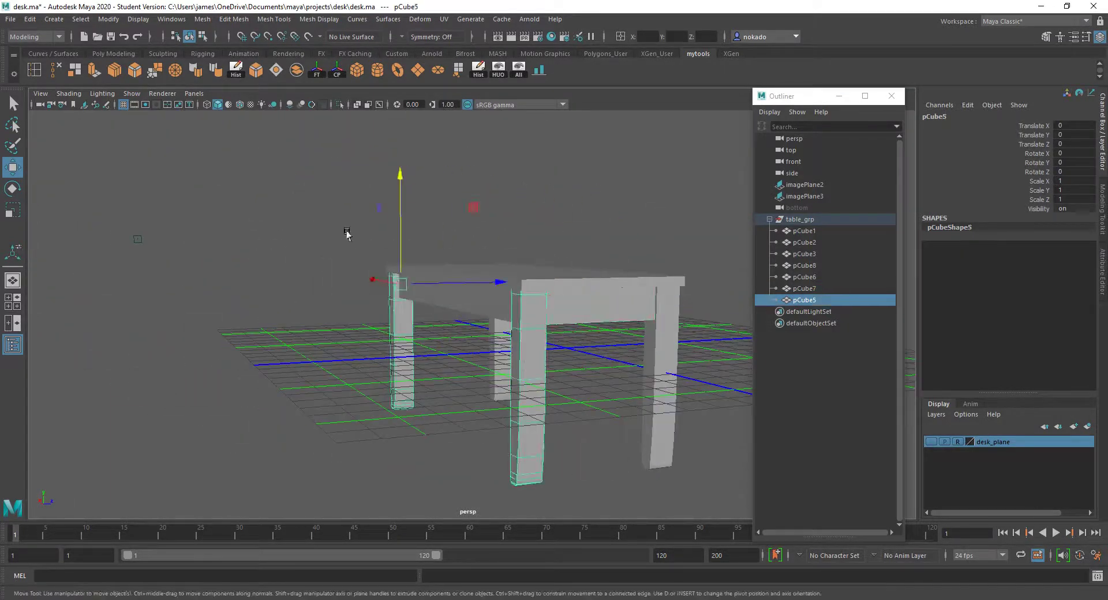
left_click(203, 19)
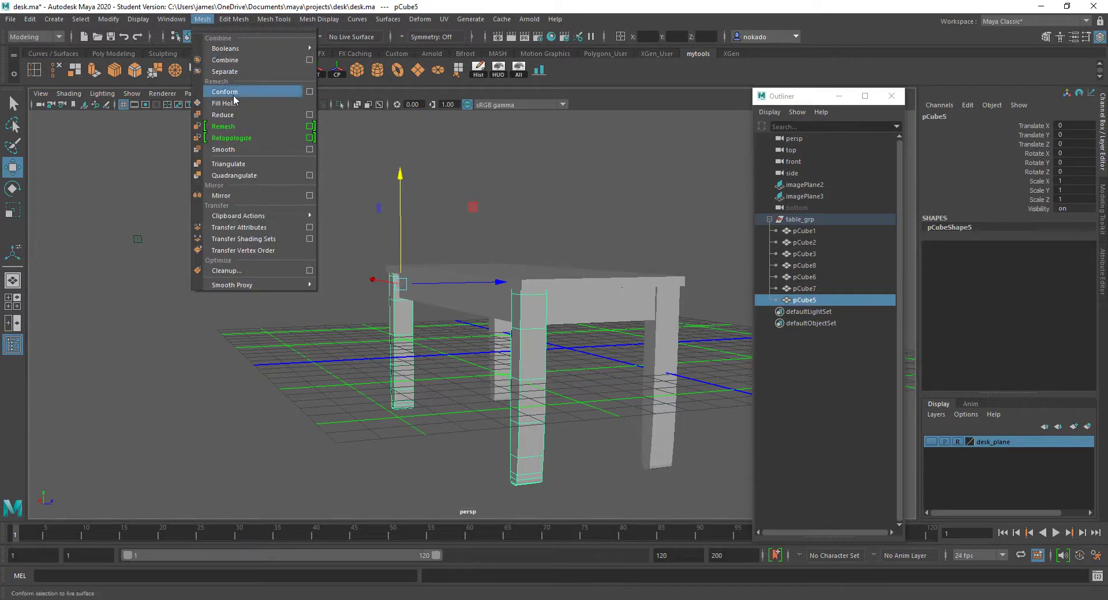
left_click(224, 72)
left_click(525, 420)
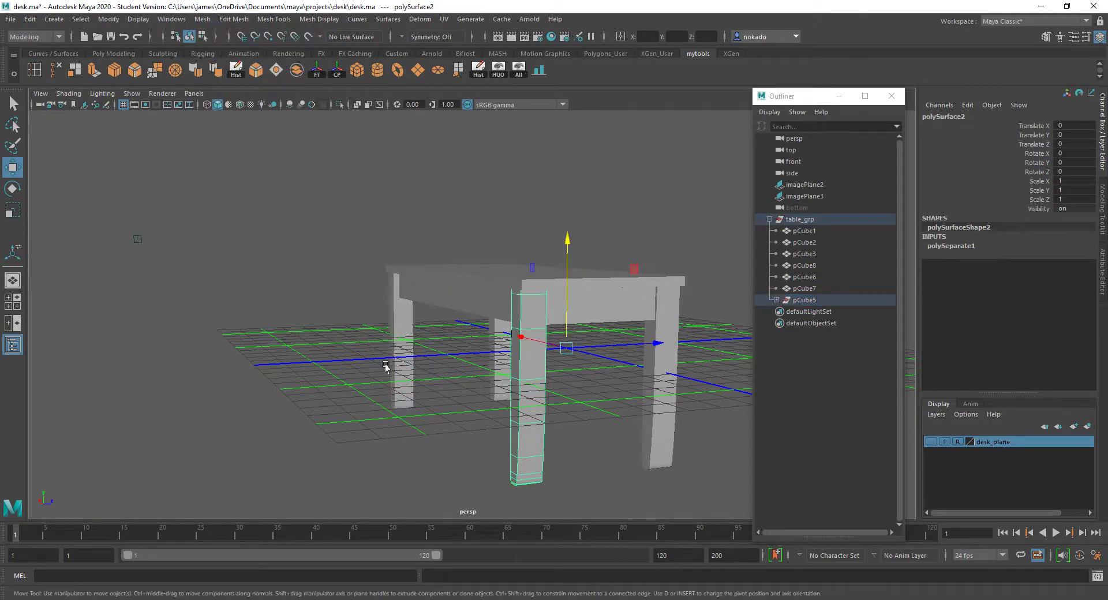
left_click(402, 352)
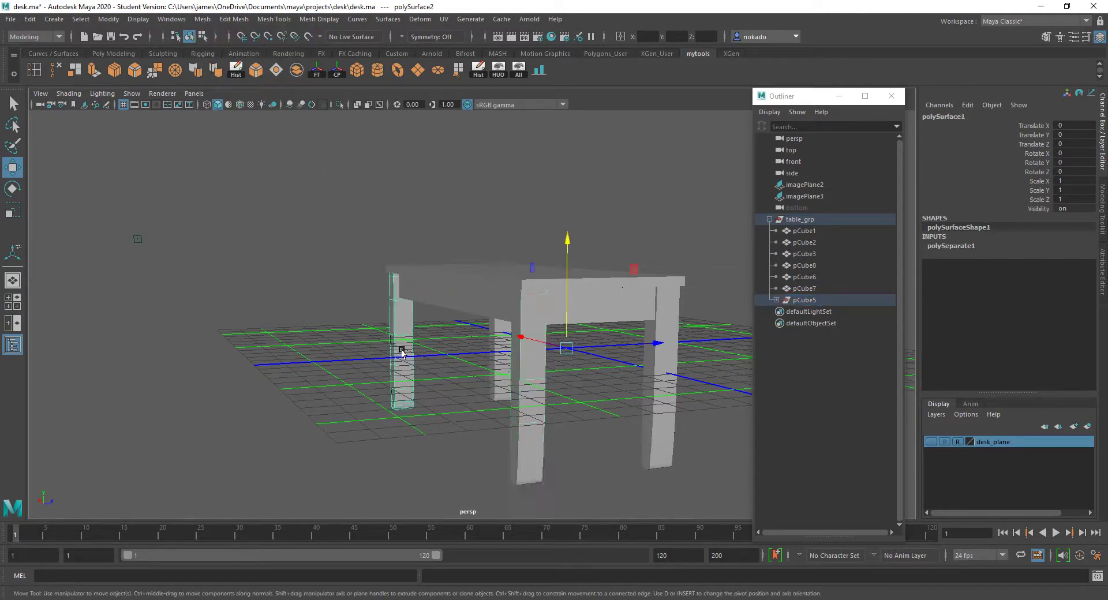
Try to delete the pCube5 parent node that holds the separated legs, and undo the deletion.
left_click(776, 300)
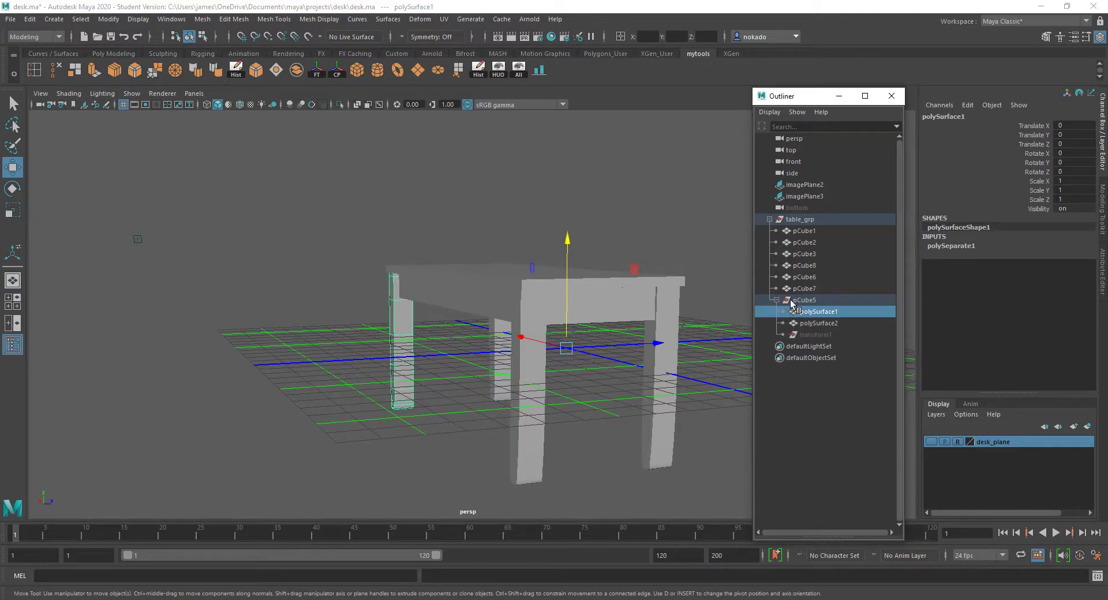
left_click(802, 300)
key("Delete")
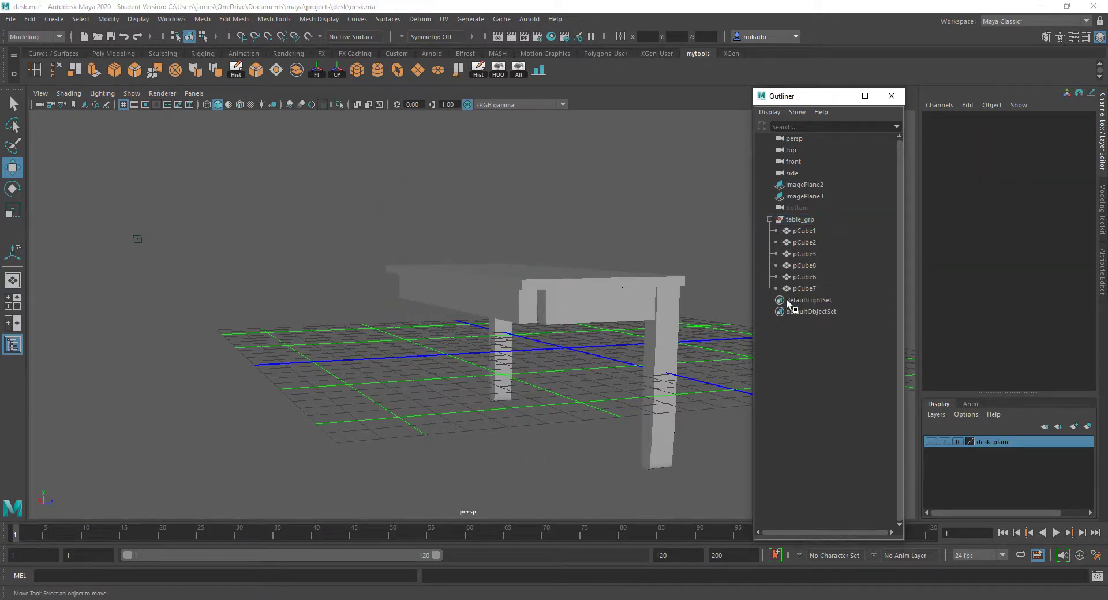
key("ctrl+z")
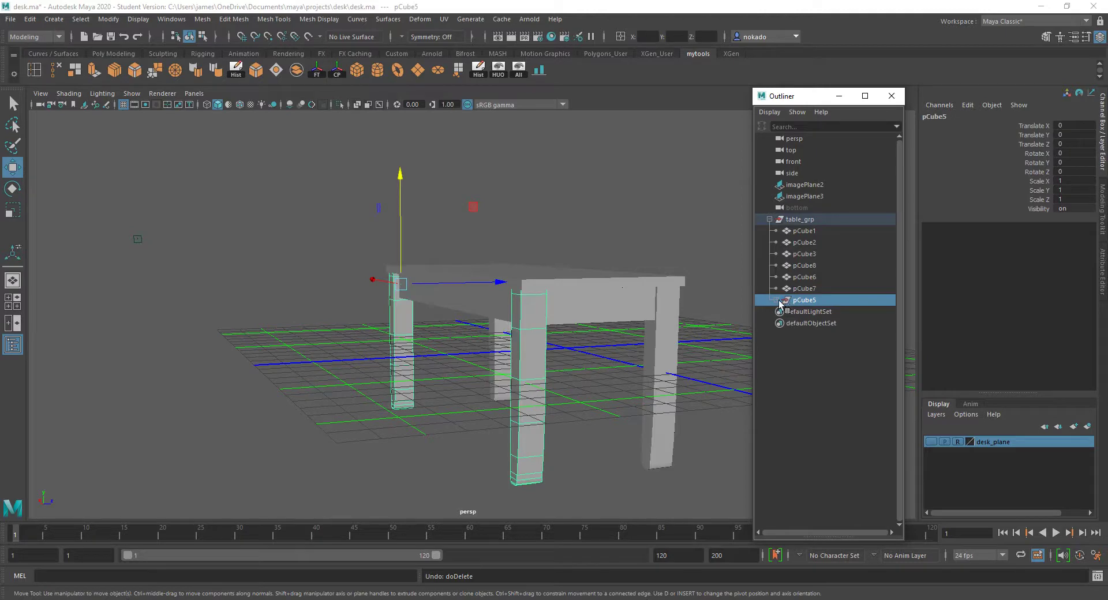
Move the pCube5 node out of table_grp to the top level of the hierarchy and expand its contents.
left_click(776, 300)
middle_click_drag(791, 301, 815, 210)
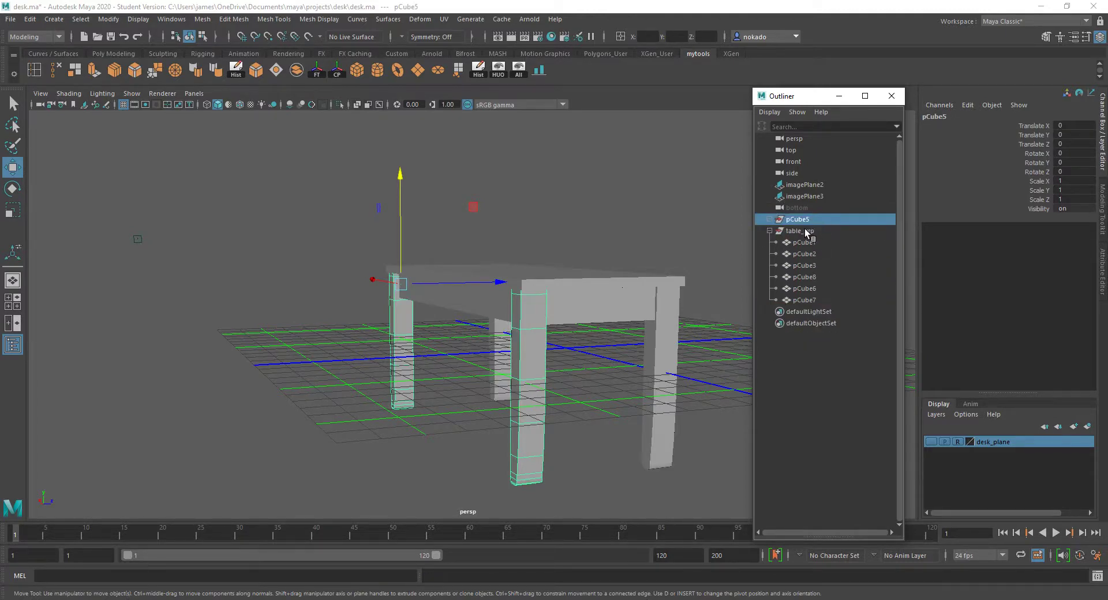
left_click(770, 219)
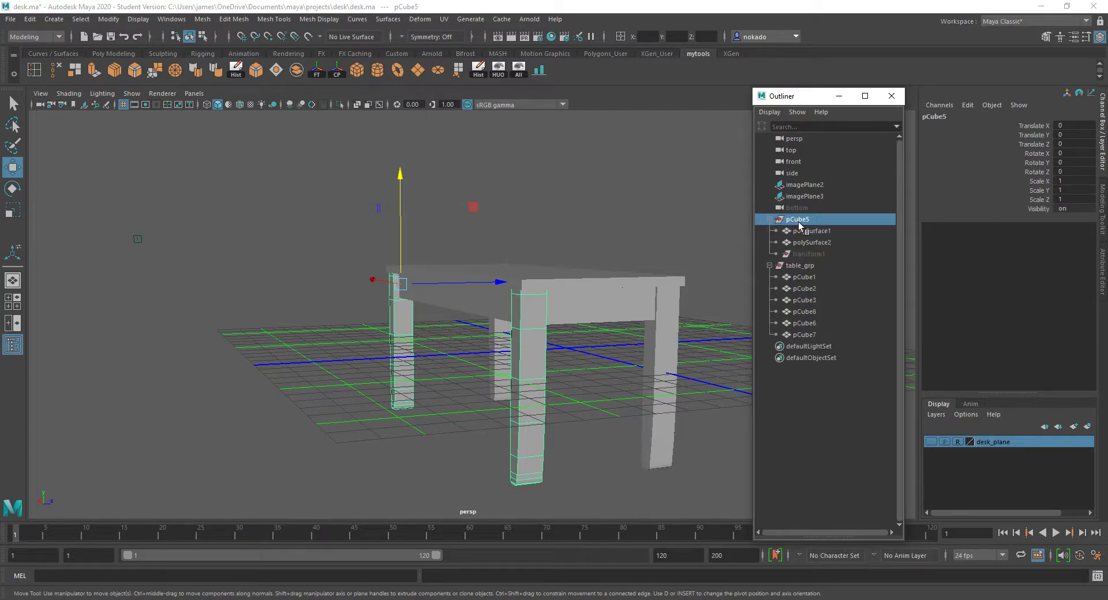
Try to delete the hidden transform1 node under pCube5, and undo the deletion.
left_click(802, 254)
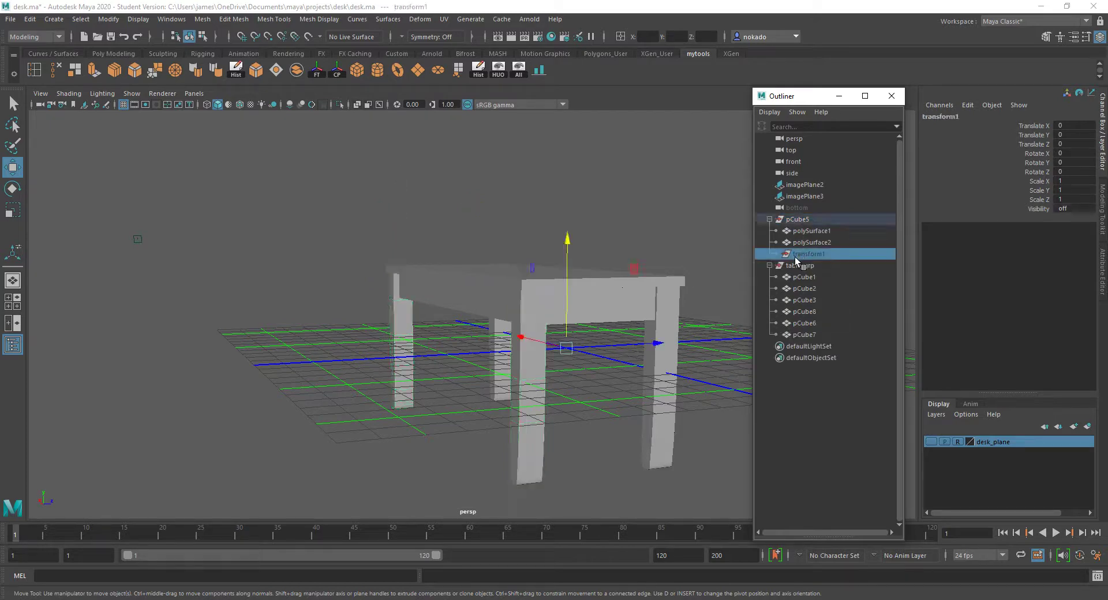
key("Delete")
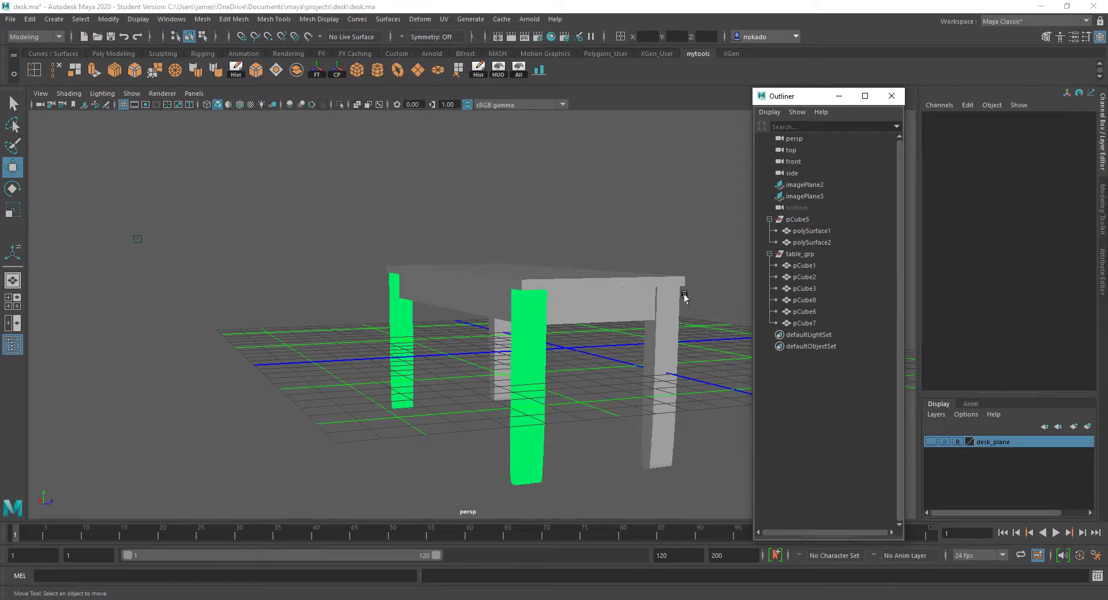
key("ctrl+z")
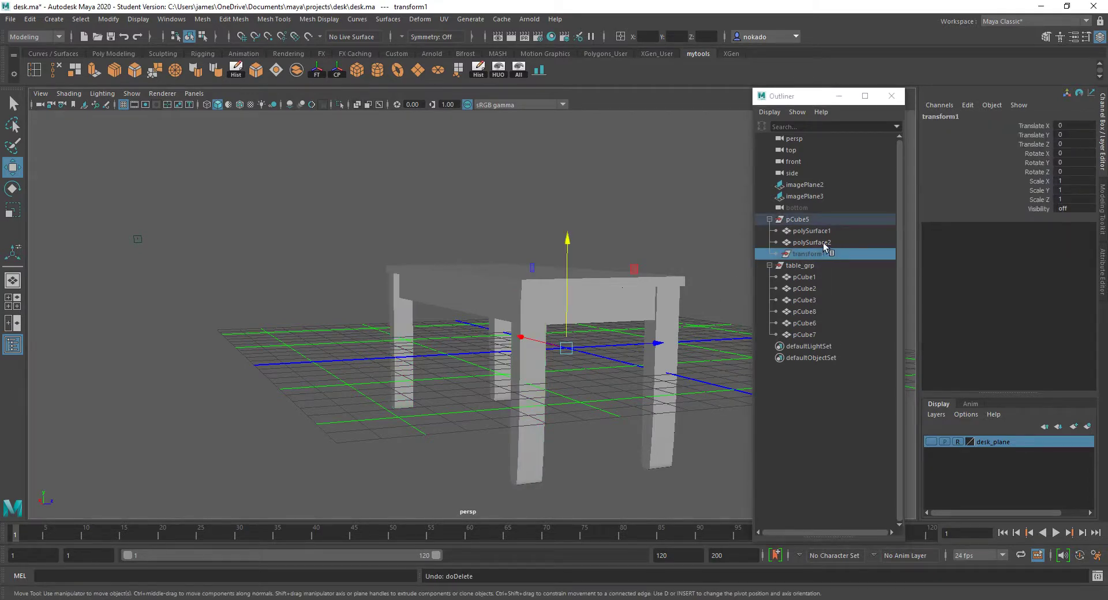
Undo the move of pCube5 out of table_grp and the separation of its two legs.
key("ctrl+z")
key("ctrl+z")
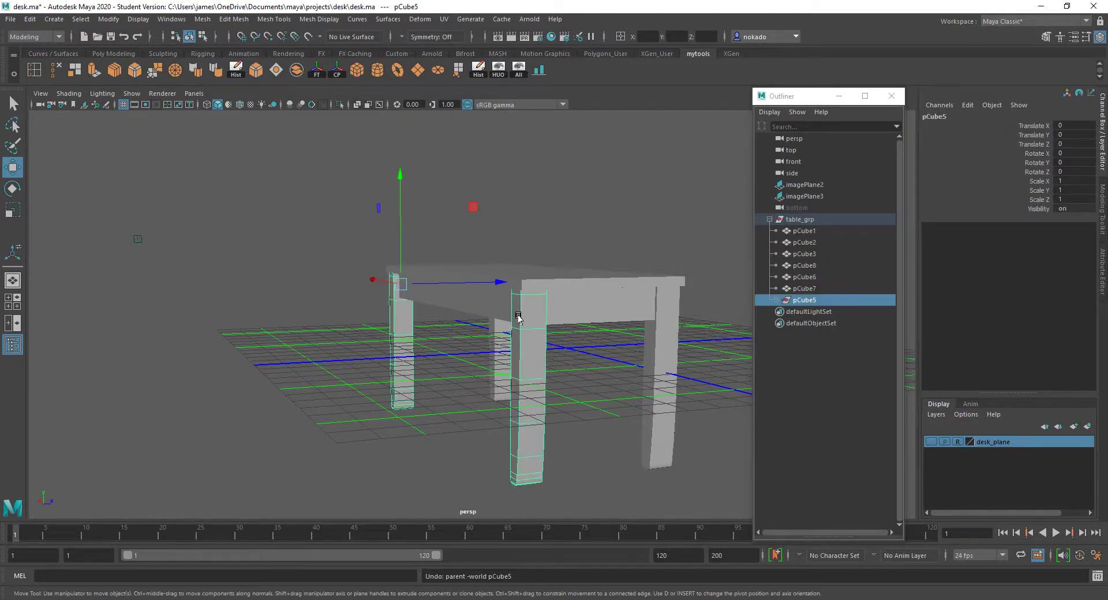
key("ctrl+z")
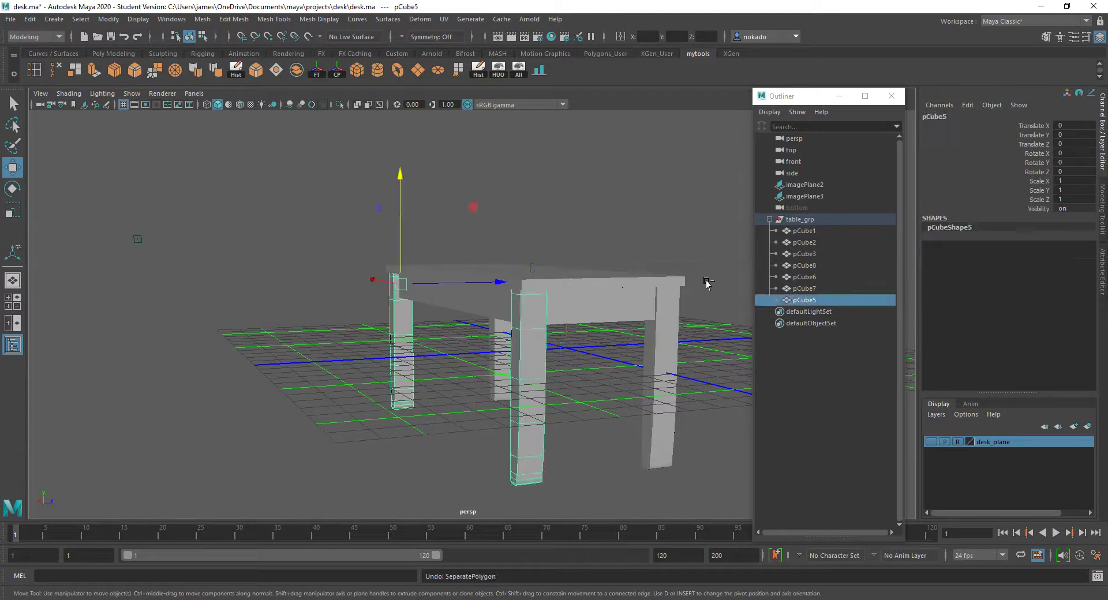
Select the cubes in table_grp in turn and examine which part of the desk each one represents.
left_click(803, 255)
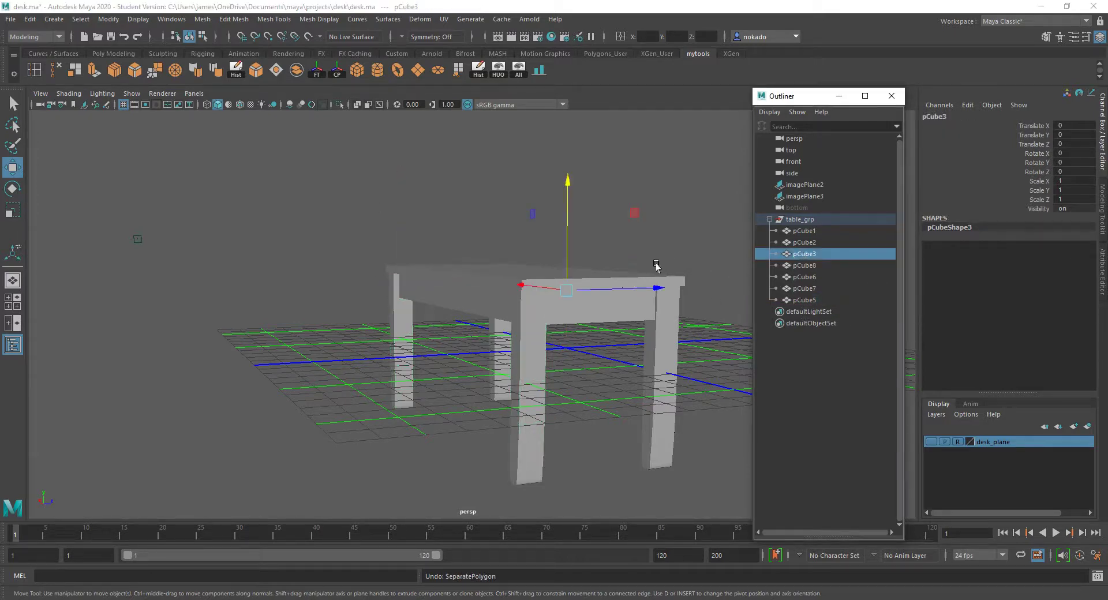
left_click_drag(656, 265, 677, 245, "alt")
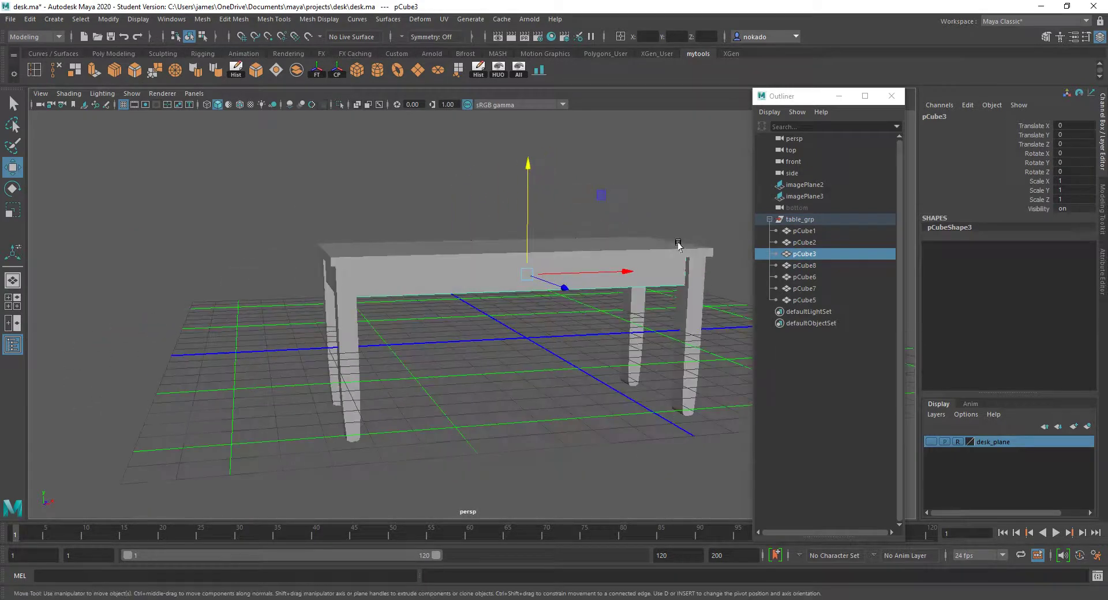
left_click(805, 265)
left_click_drag(524, 281, 578, 319, "alt")
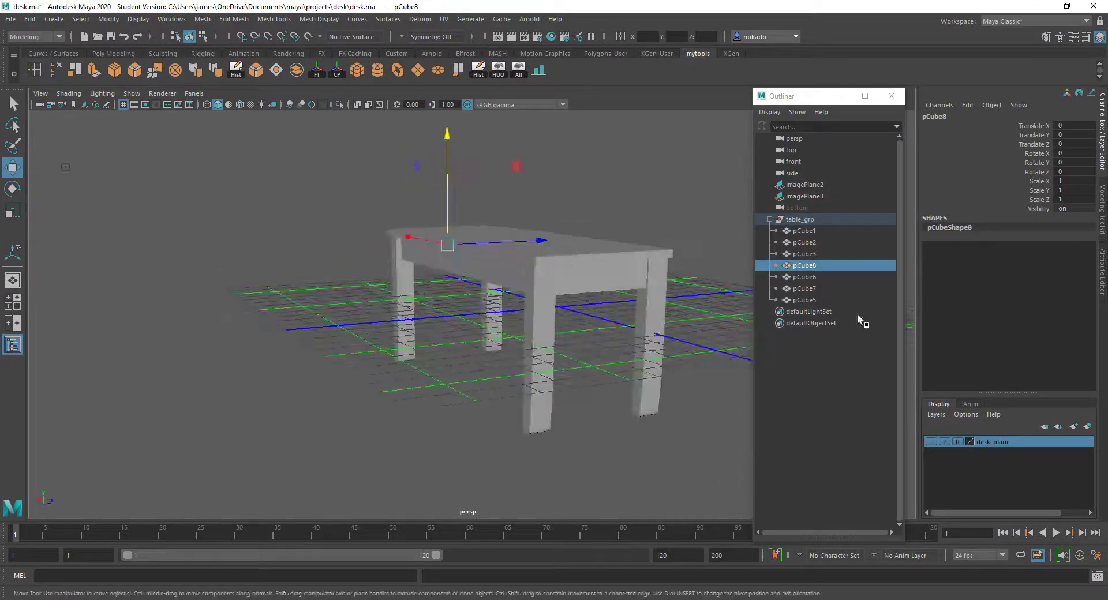
left_click(805, 300)
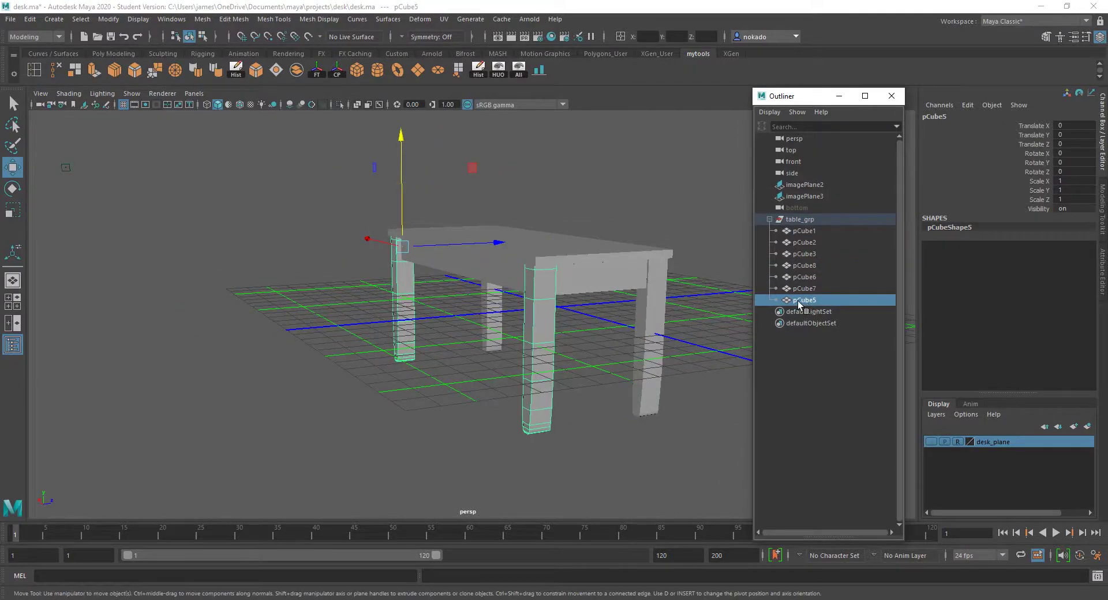
left_click(802, 289)
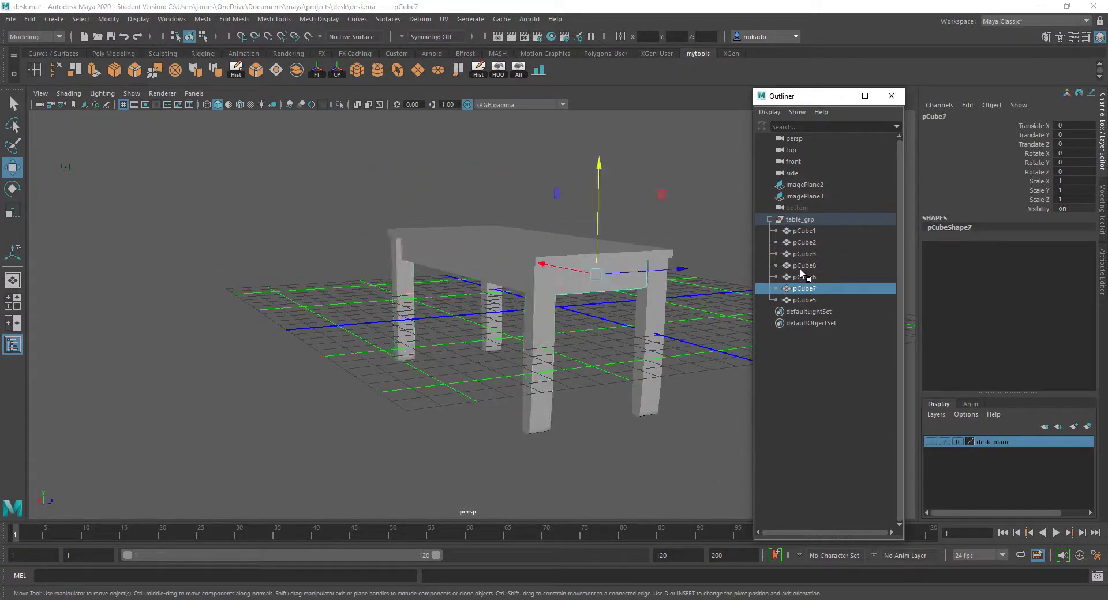
left_click(802, 277)
left_click(802, 266)
left_click(803, 255)
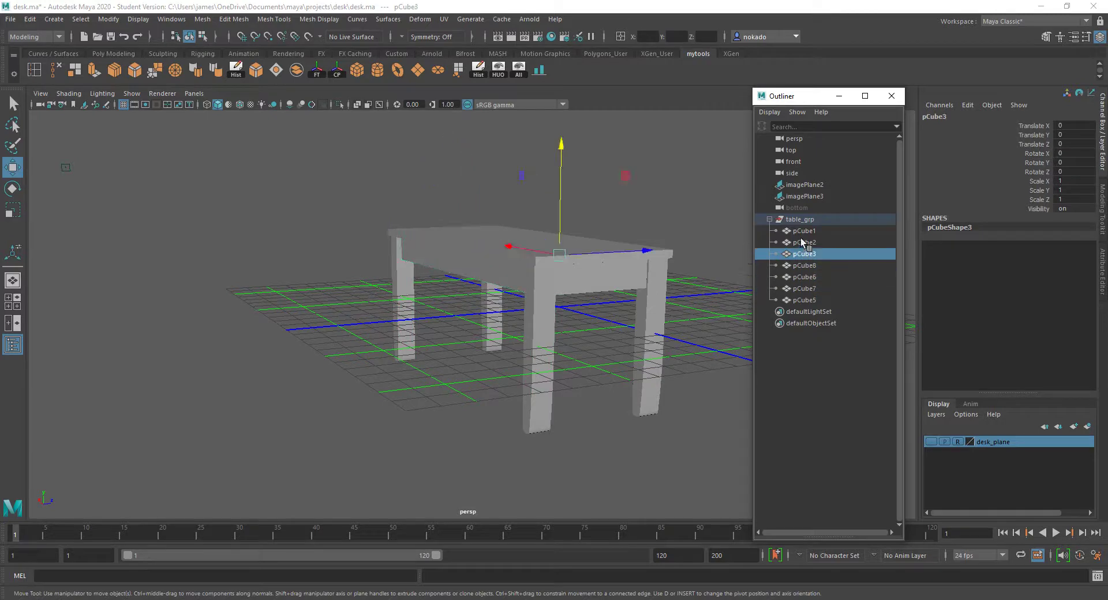
left_click(802, 242)
Reorder the cubes in table_grp so that pCube5 follows pCube3 and pCube8 comes last.
left_click(806, 302)
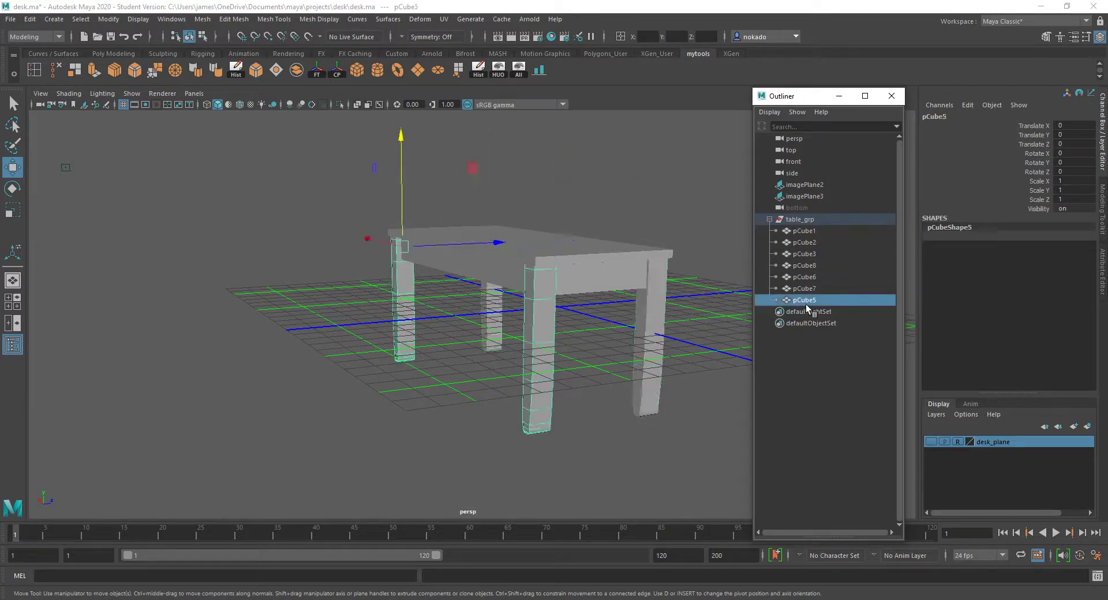
mouse_move(806, 302)
middle_mouse_down()
mouse_move(816, 259)
mouse_move(808, 300)
mouse_move(816, 283)
middle_mouse_up()
left_click(807, 289)
left_click(805, 300)
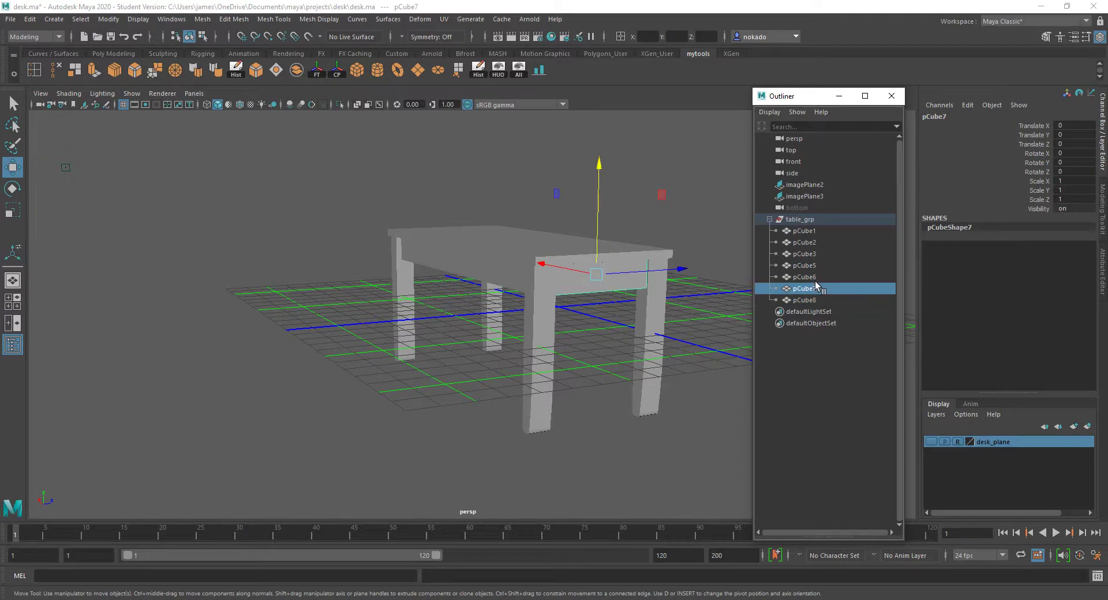
Rename the tabletop mesh pCube1 as desk_top_geo.
left_click_drag(662, 258, 493, 244, "alt")
middle_click_drag(493, 244, 634, 237, "alt")
left_click_drag(633, 238, 608, 299, "alt")
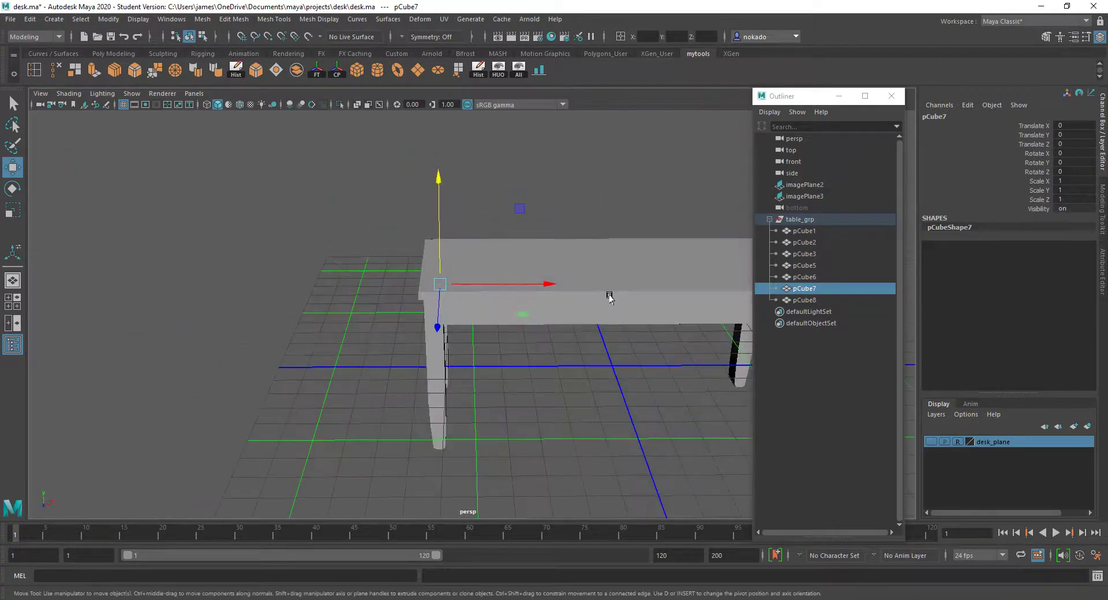
left_click(616, 279)
double_click(831, 231)
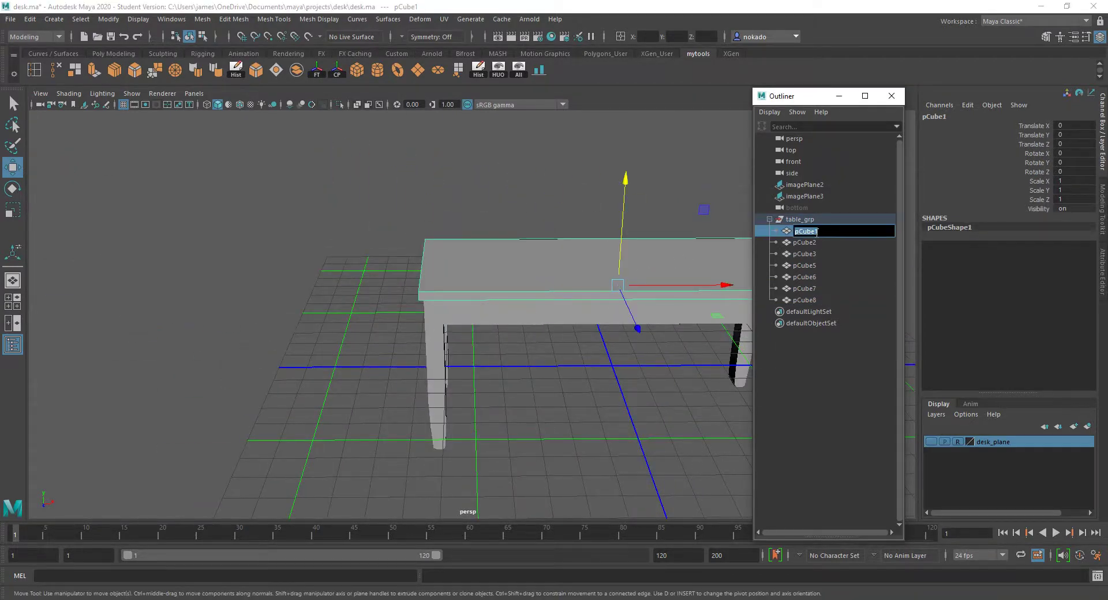
type("tabletap")
key("ctrl+a")
type("de")
type("eo")
key("Return")
Rename the table_grp group as desk_grp.
double_click(791, 220)
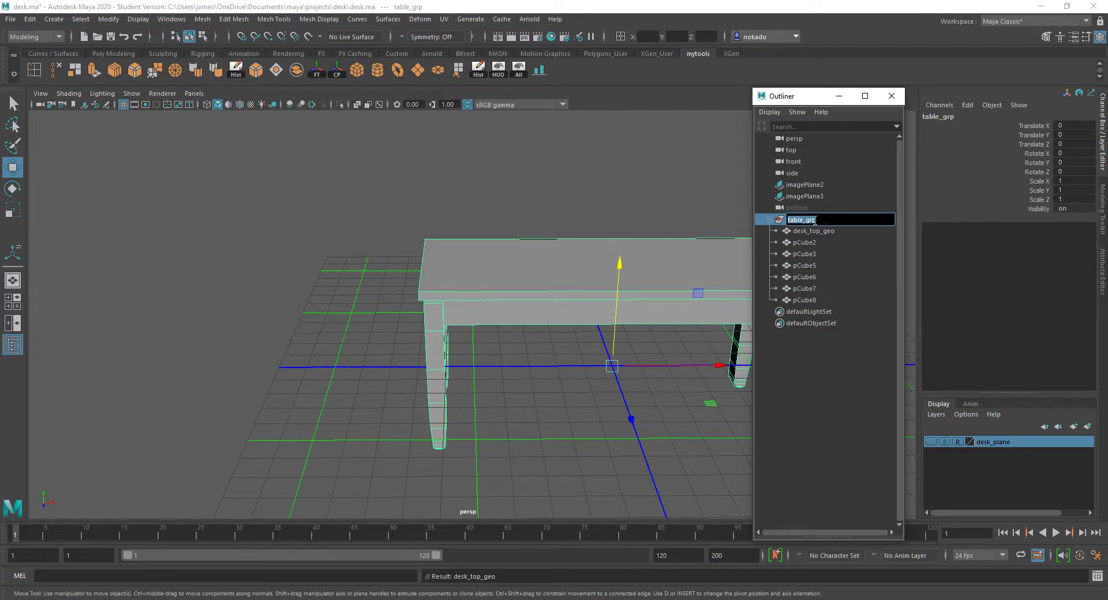
type("desk_grp")
key("Return")
Identify the leg pair pCube2 on the desk and rename it as front_legs_geo.
double_click(808, 242)
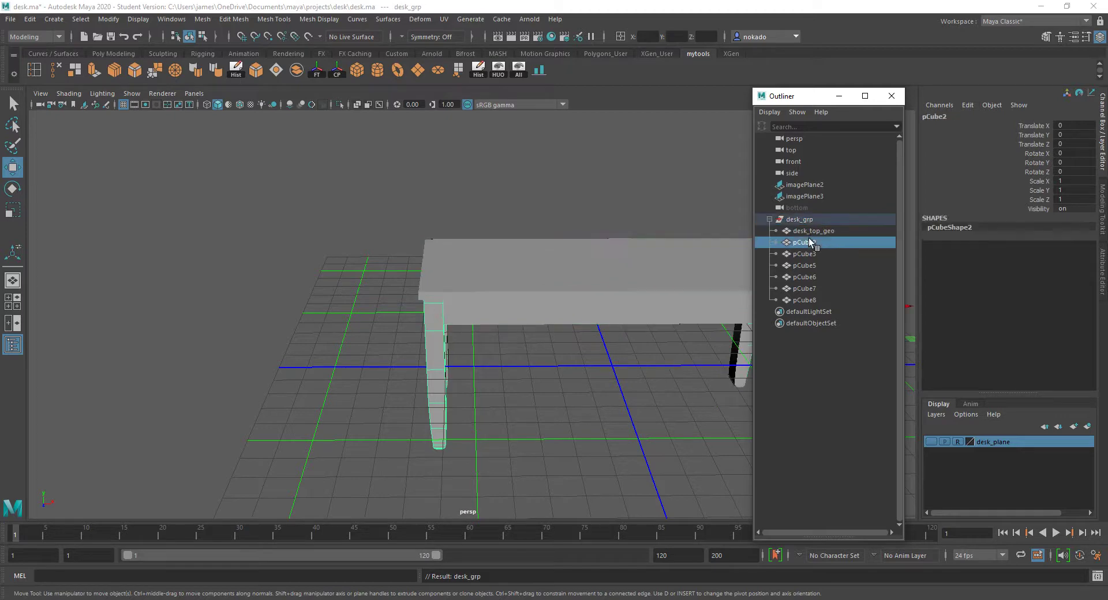
left_click_drag(559, 387, 601, 374, "alt")
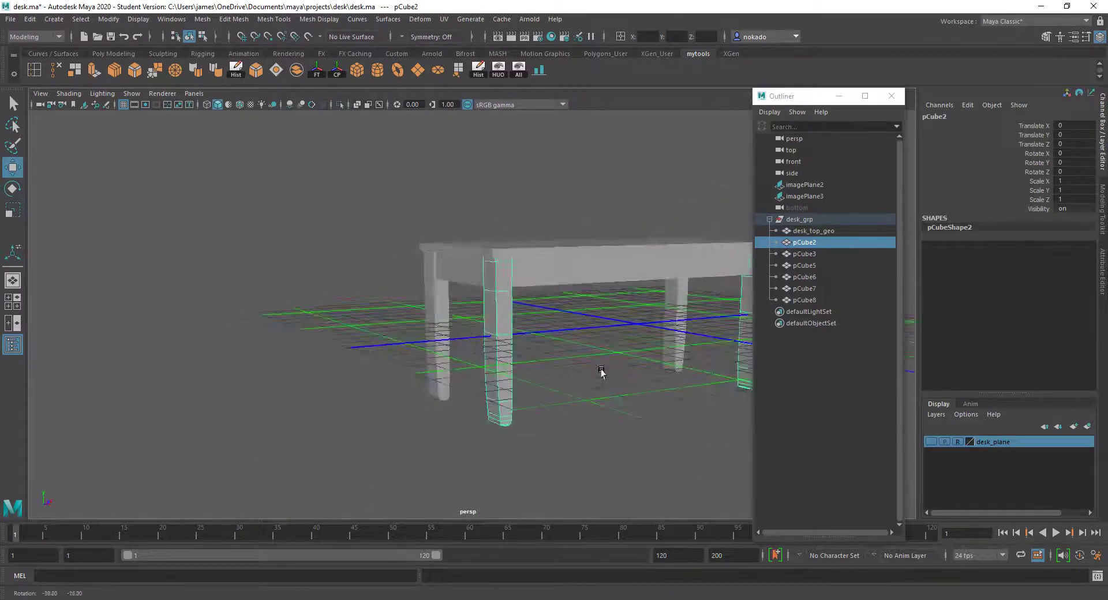
left_click(811, 254)
left_click_drag(647, 292, 648, 264, "alt")
double_click(820, 243)
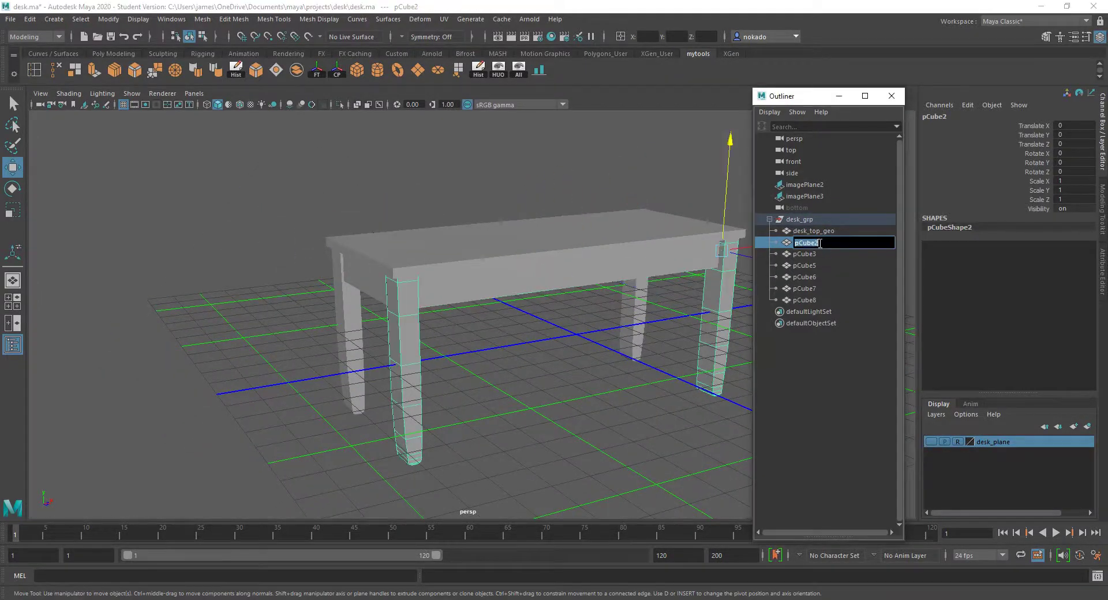
type("front_legs_geo")
key("Return")
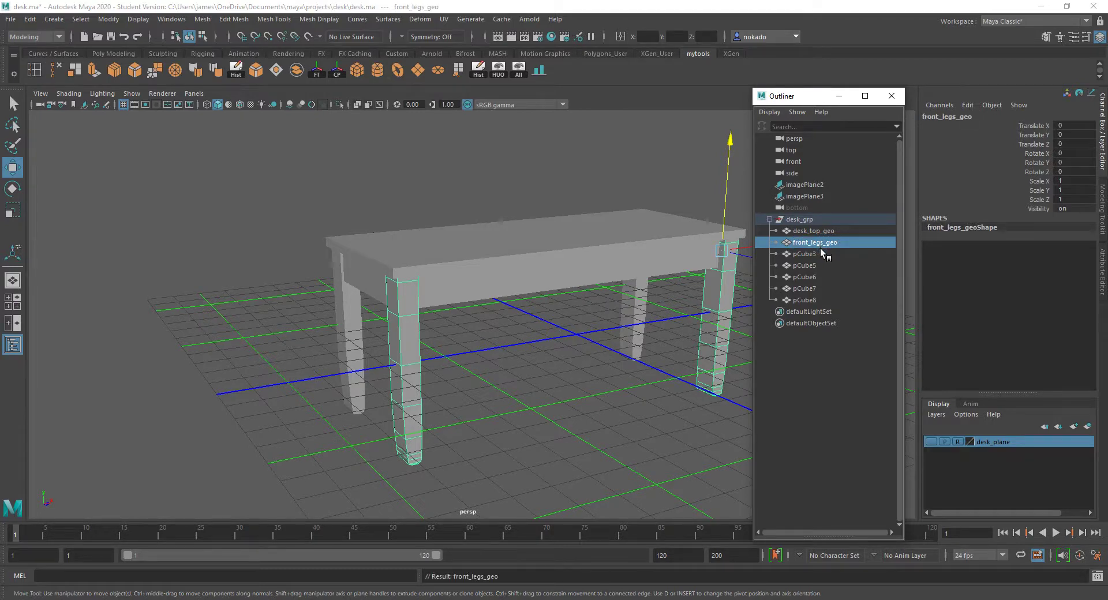
Check the desk's orientation and rename the front panel pCube3 as desk_front_piece_geo.
double_click(805, 254)
left_click(457, 354)
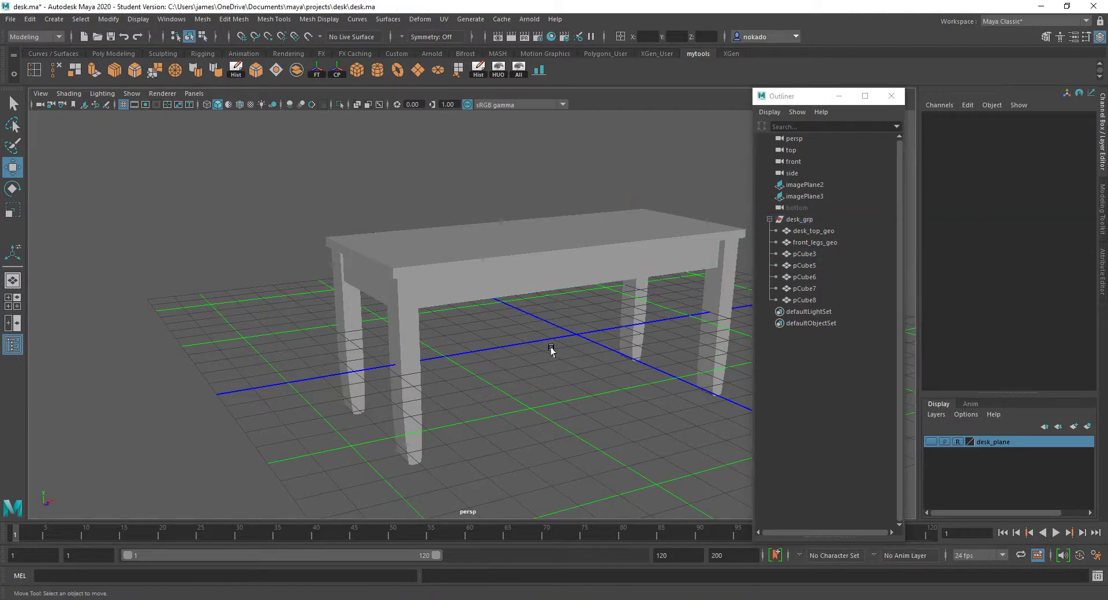
left_click_drag(551, 349, 709, 286, "alt")
left_click_drag(208, 488, 109, 501, "alt")
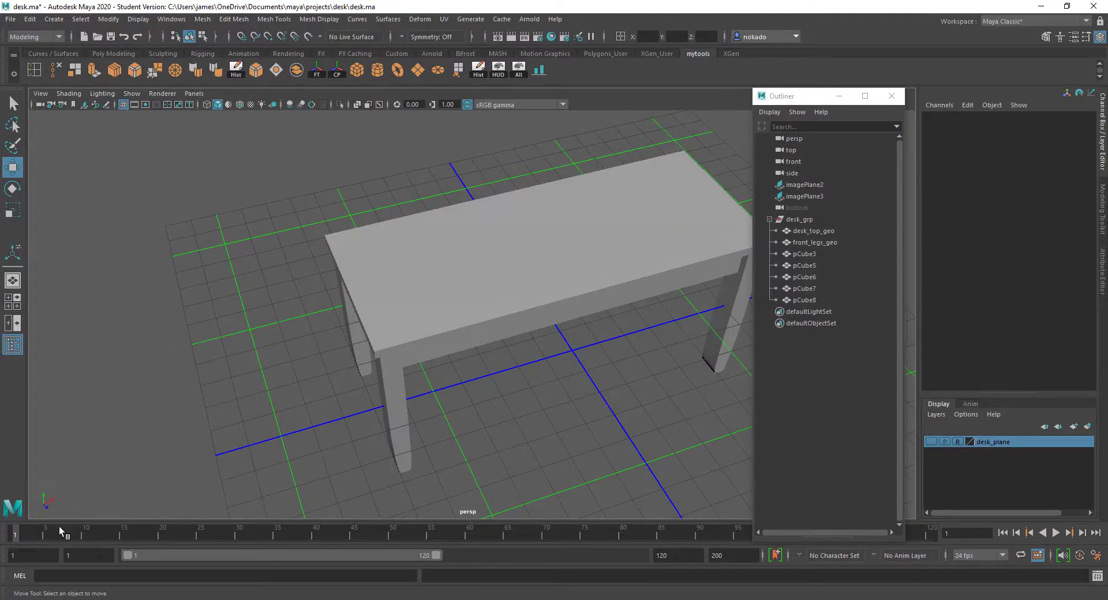
left_click_drag(44, 495, 67, 435, "alt")
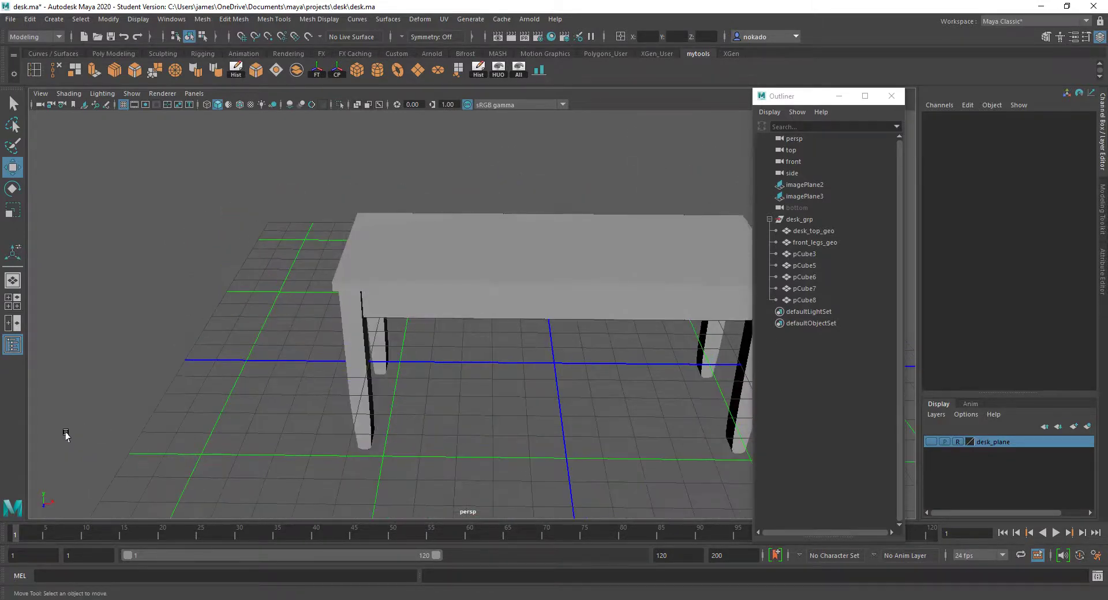
double_click(802, 254)
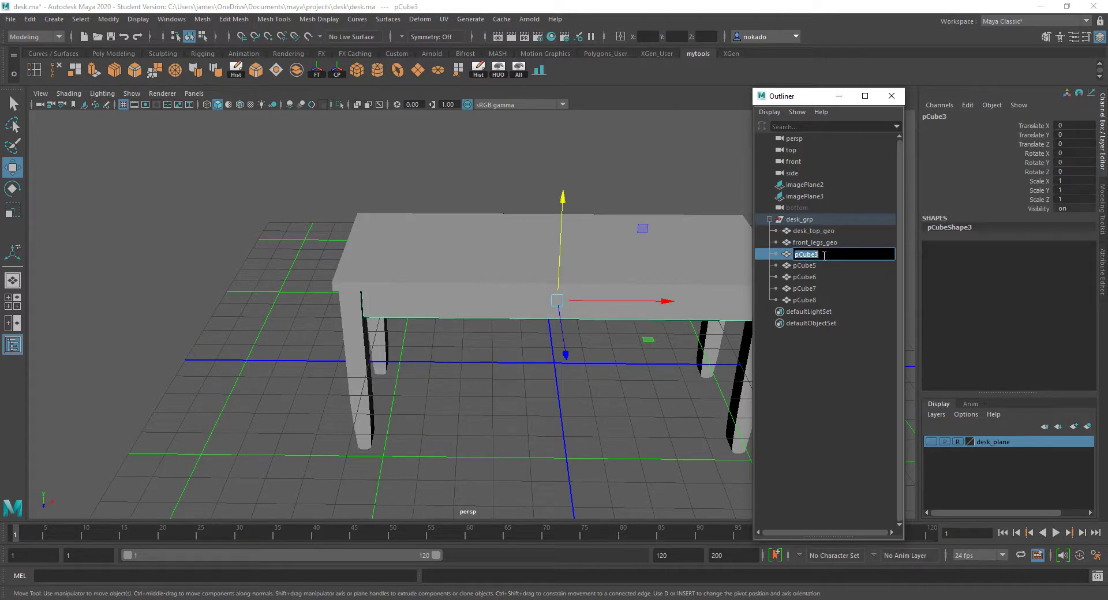
type("desk_front_piece_geo")
key("Return")
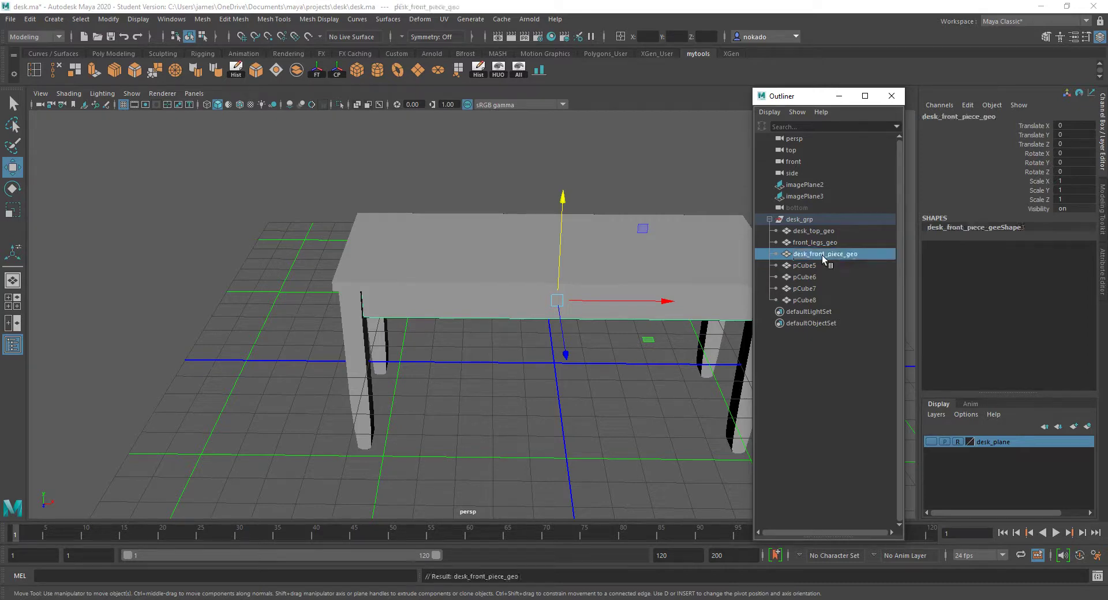
Move pCube5 directly below front_legs_geo in the hierarchy and rename it as back_legs_geo.
left_click(818, 267)
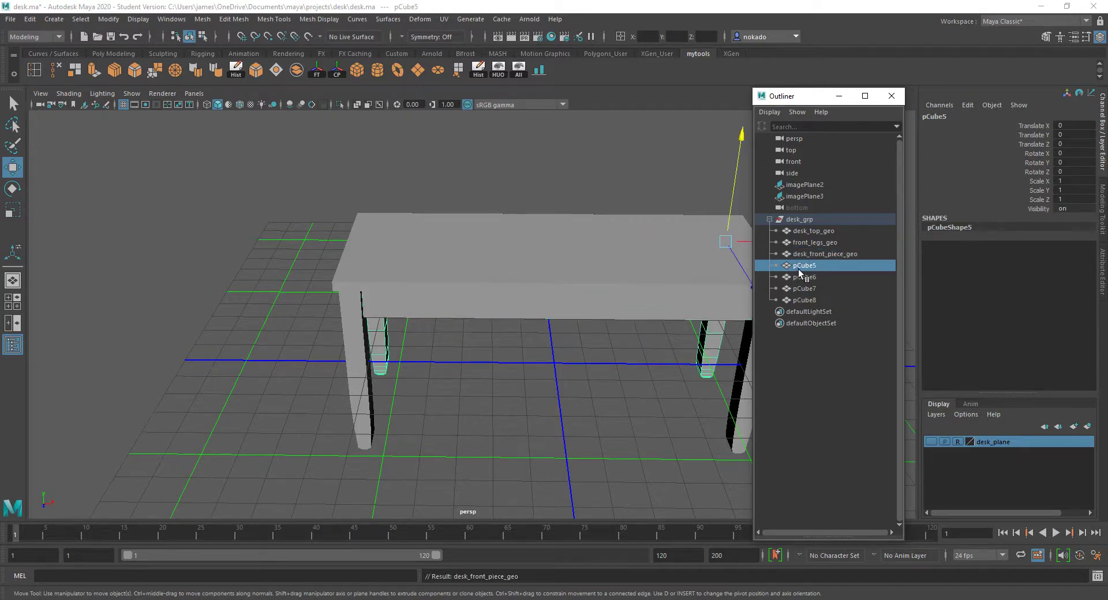
middle_click_drag(806, 267, 808, 254)
double_click(808, 253)
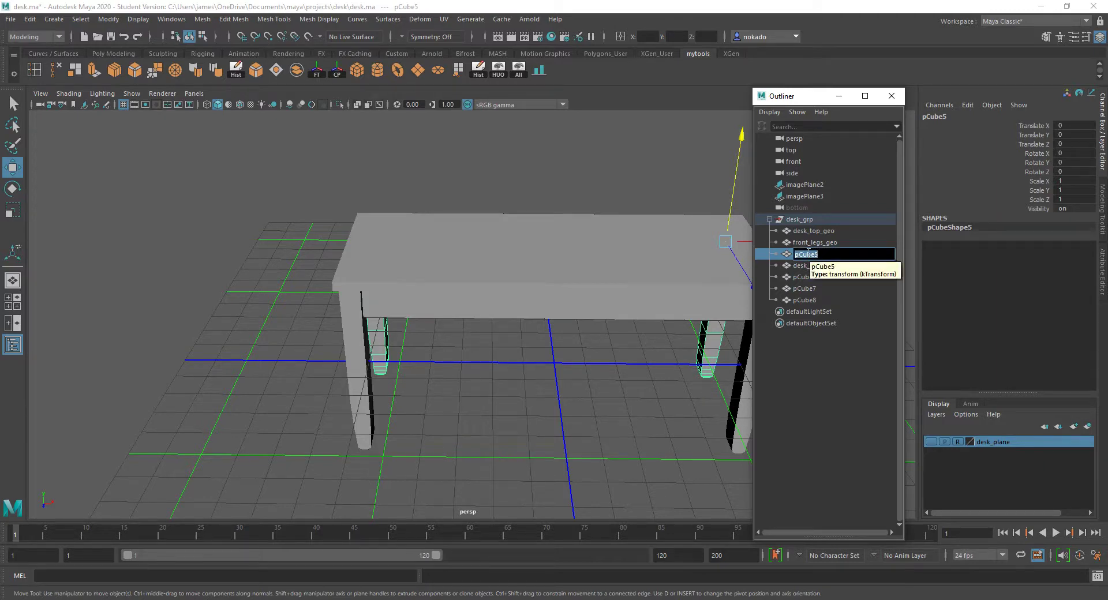
type("back_legs_geo")
key("Return")
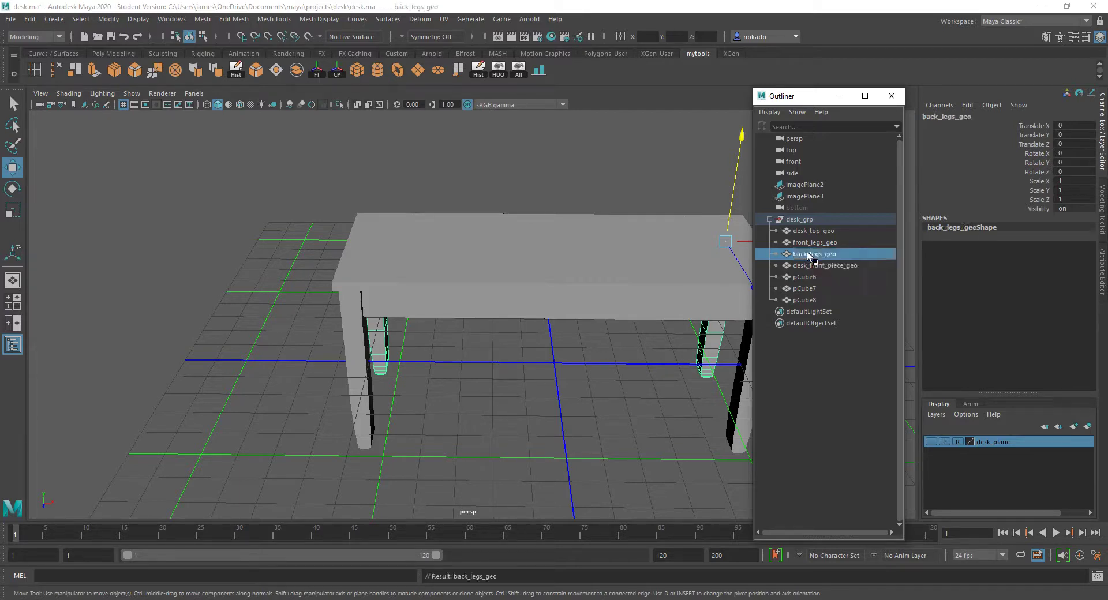
Identify the panel pCube6 on the desk and rename it as desk_back_piece_geo.
left_click(804, 277)
left_click_drag(539, 338, 597, 318, "alt")
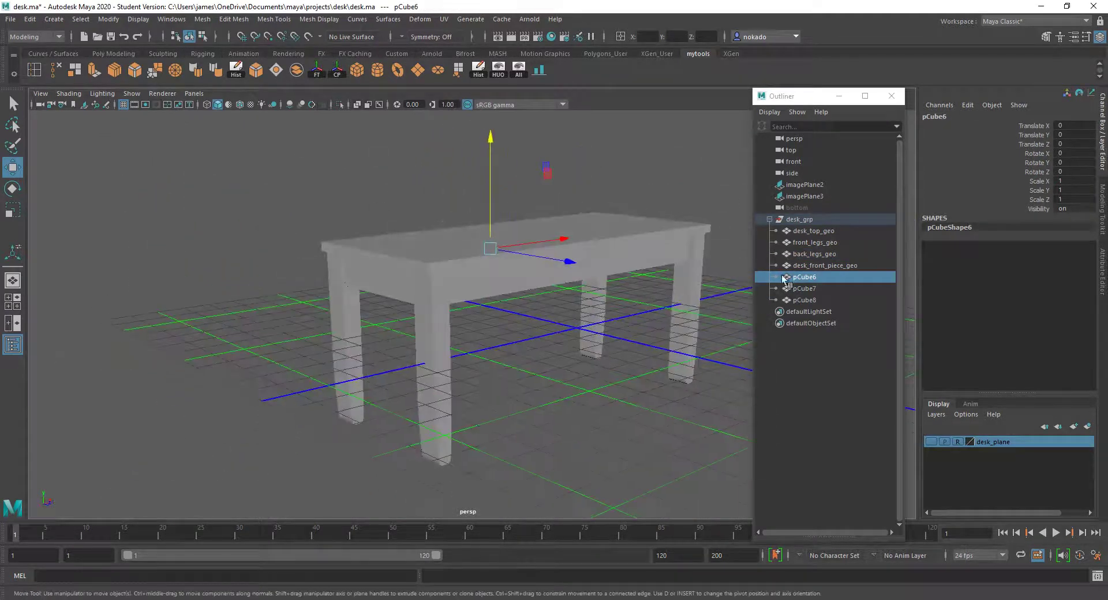
double_click(833, 276)
type("de")
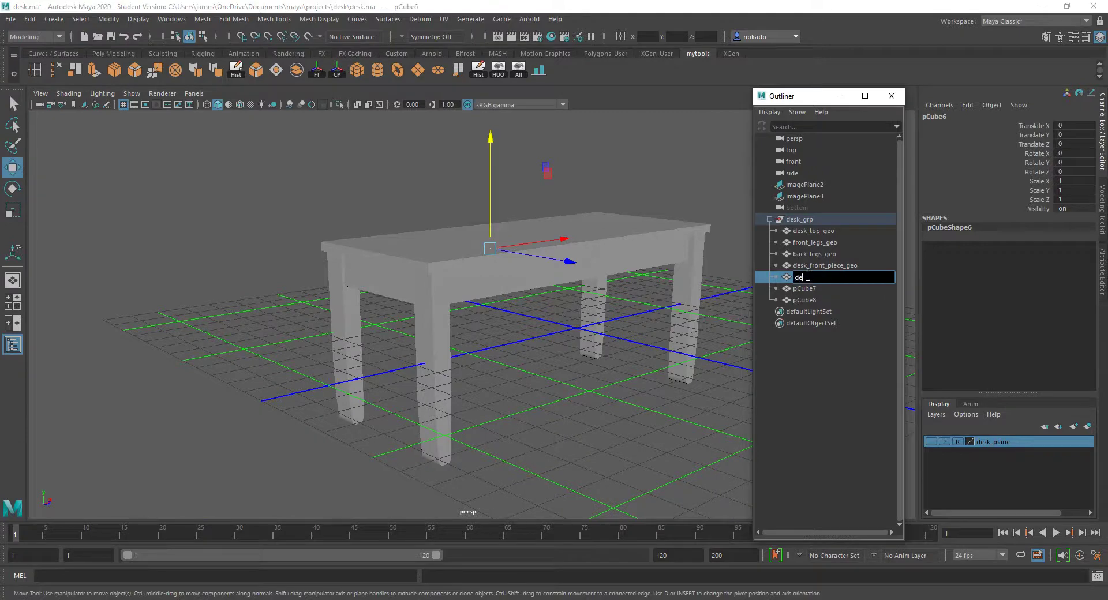
type("sk_back_piece_geo")
key("Return")
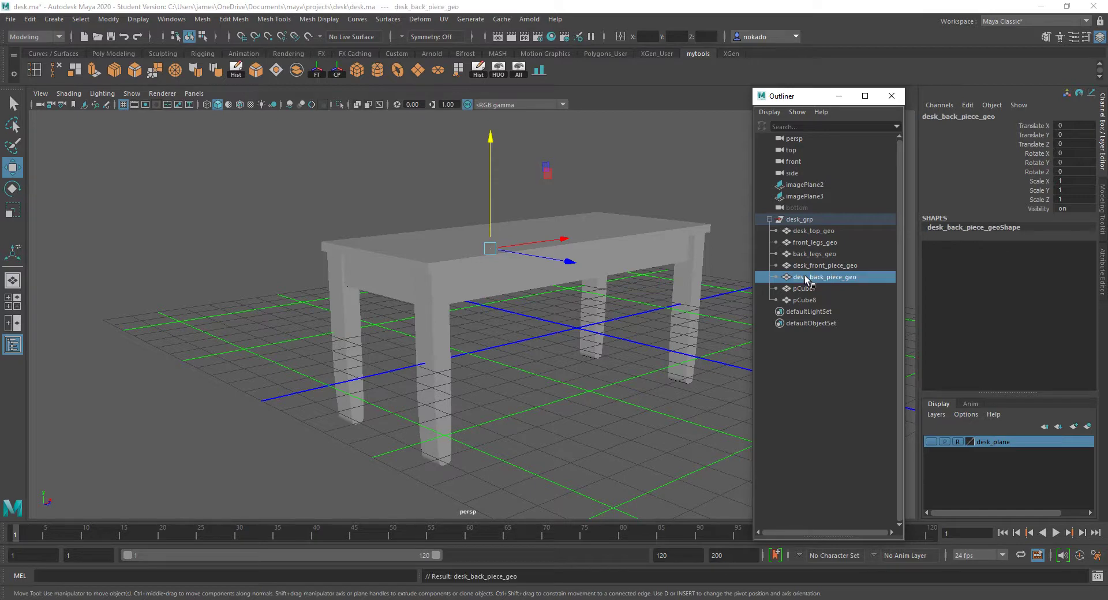
Check which side of the desk the end panel pCube7 is on and rename it as desk_left_piece_gro.
double_click(806, 288)
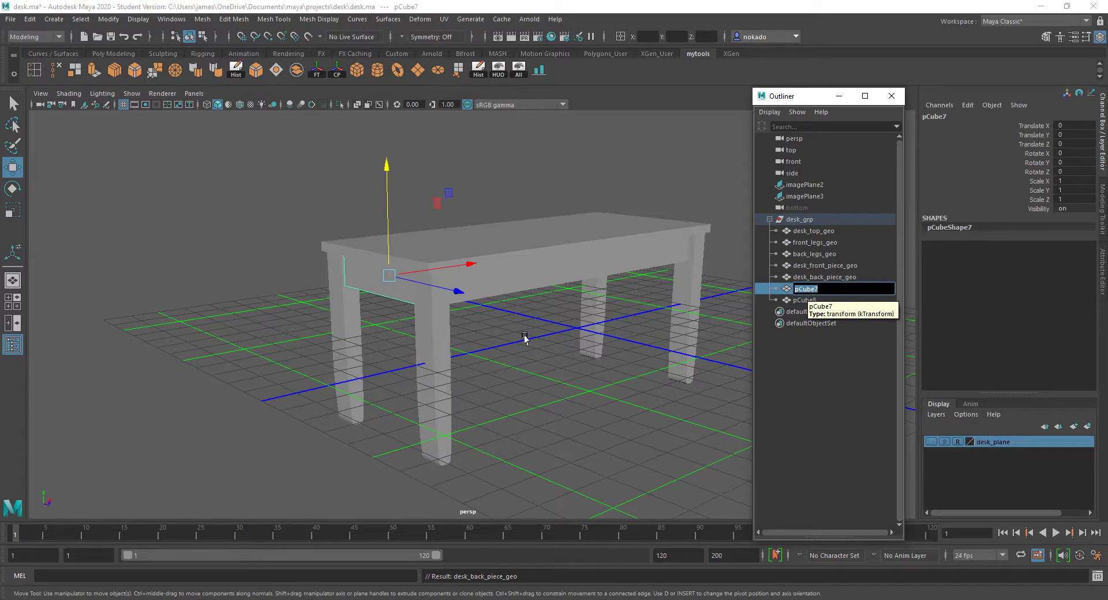
left_click_drag(522, 341, 333, 376, "alt")
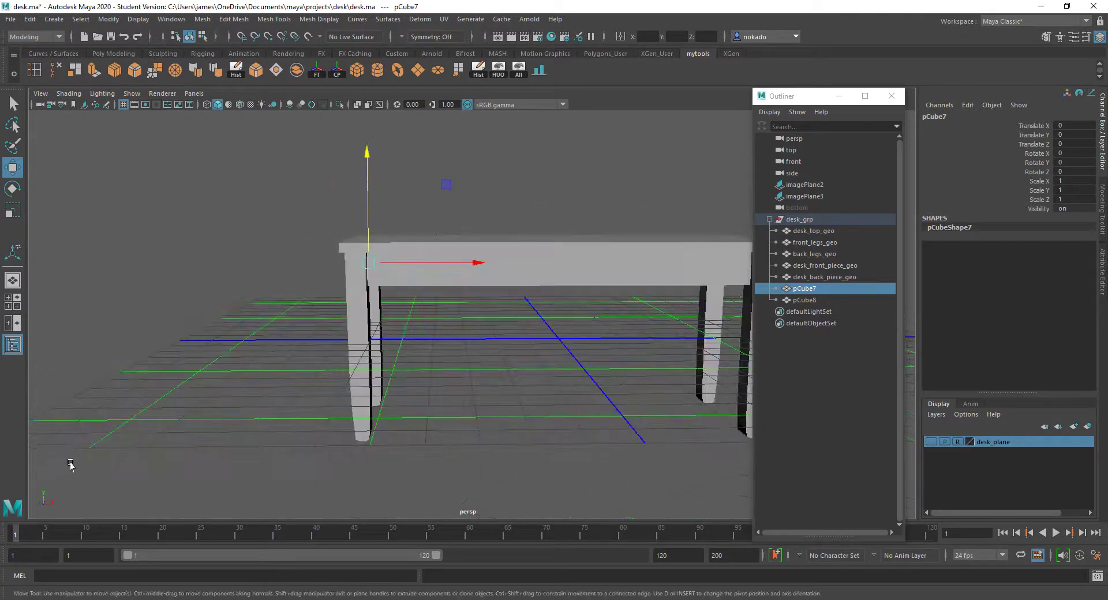
left_click_drag(69, 459, 389, 280, "alt")
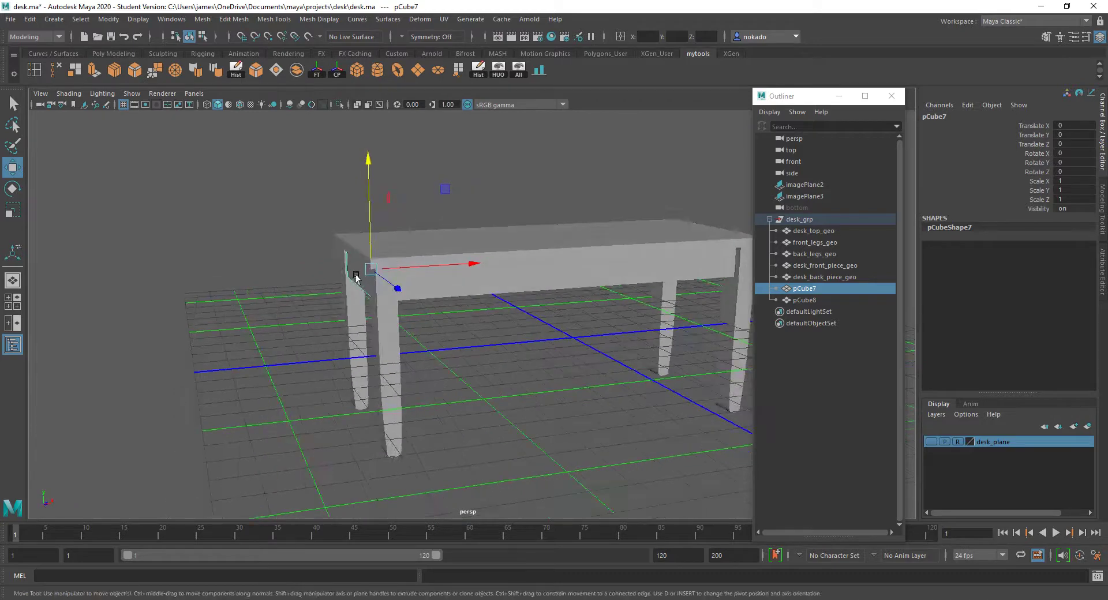
left_click_drag(519, 262, 438, 262, "alt")
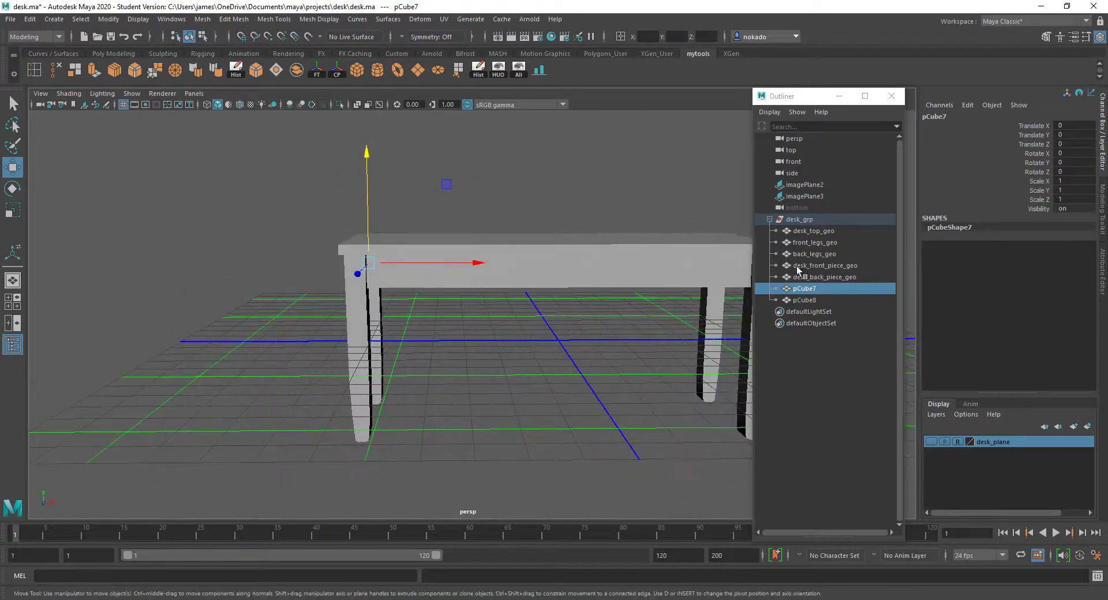
double_click(803, 289)
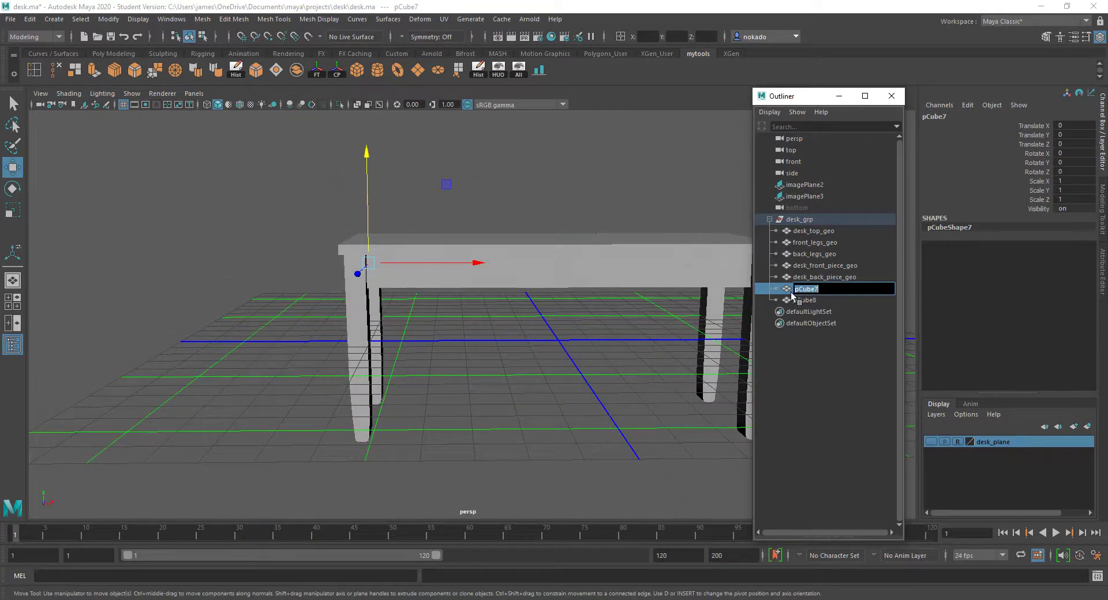
type("desk_left_piece_gro")
key("Return")
Identify the remaining end panel pCube8 on the desk and rename it as desk_right_piece_geo.
left_click_drag(669, 277, 573, 329, "alt")
left_click(600, 279)
left_click_drag(679, 280, 588, 281, "alt")
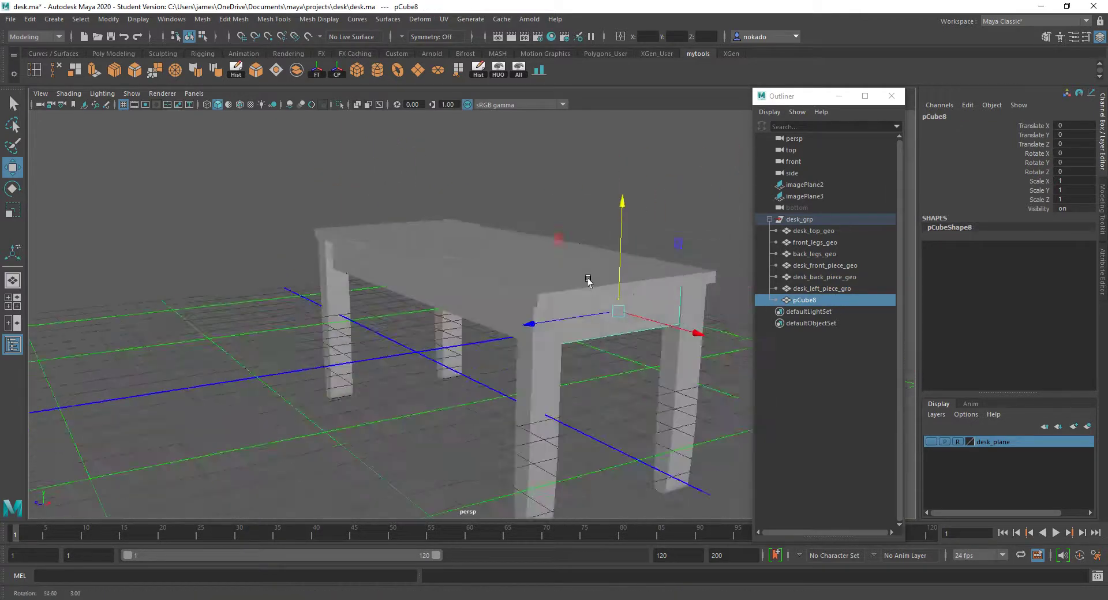
double_click(814, 300)
type("de")
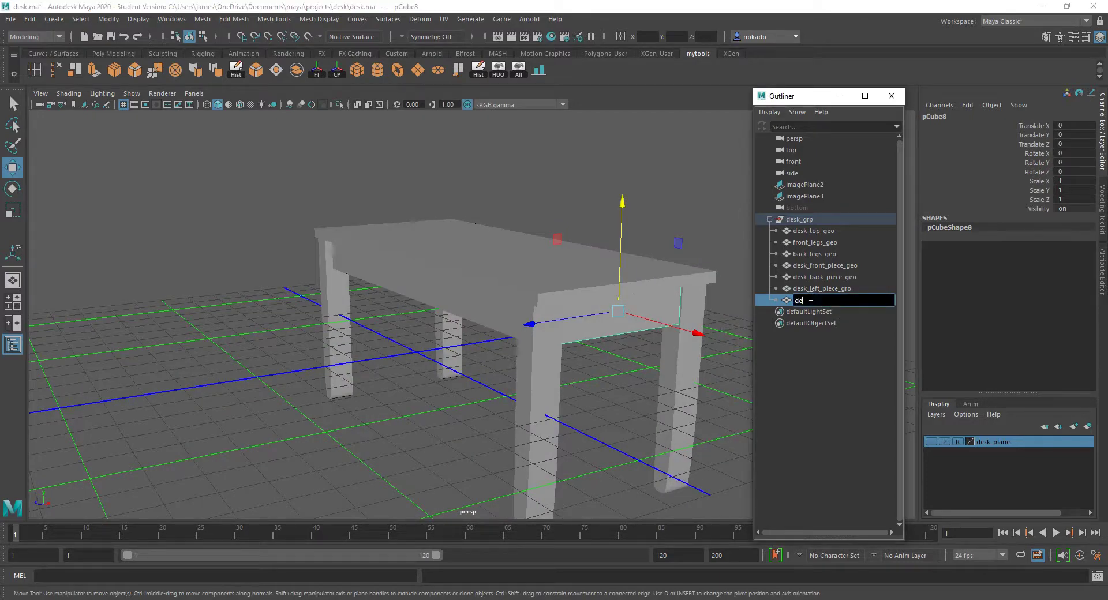
type("sk_right_piece_geo")
key("Return")
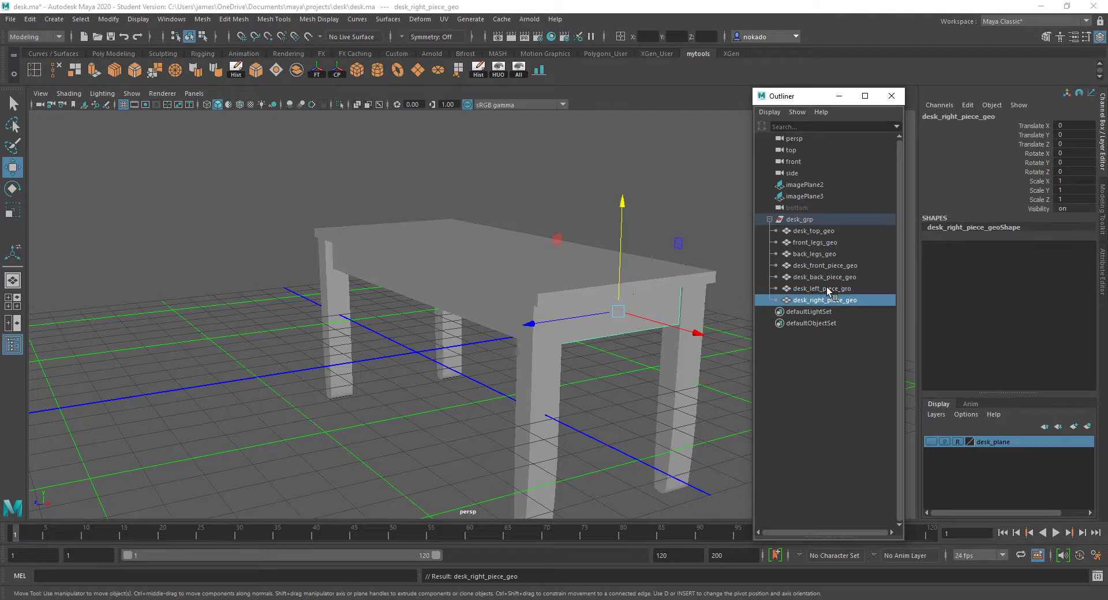
Correct the suffix of the left panel's name so that it reads desk_left_piece_geo.
double_click(828, 288)
key("End")
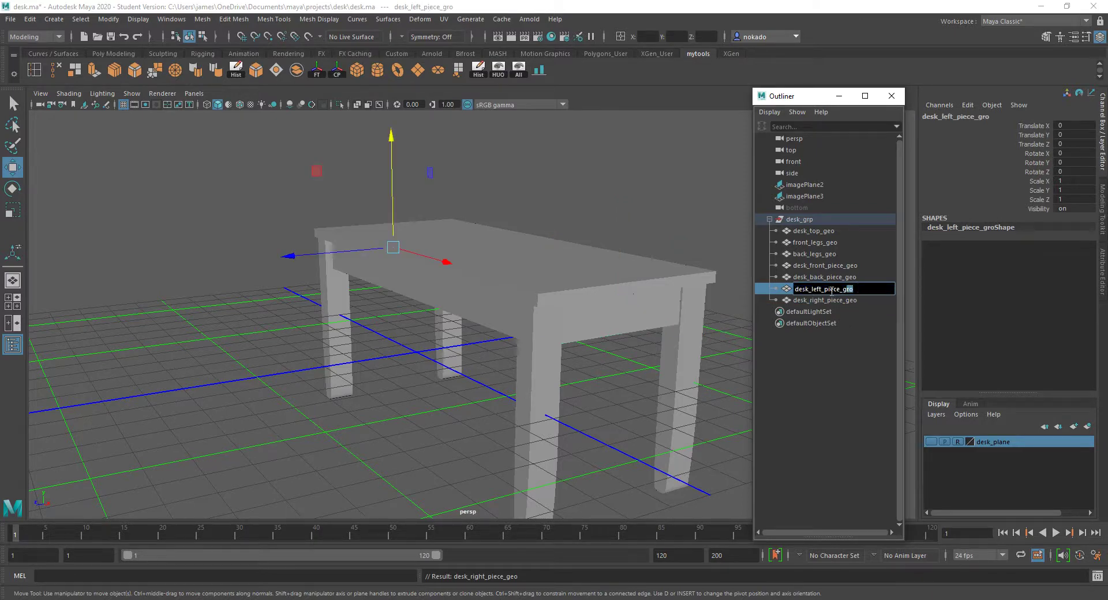
key("BackSpace")
key("BackSpace")
type("eo")
key("Return")
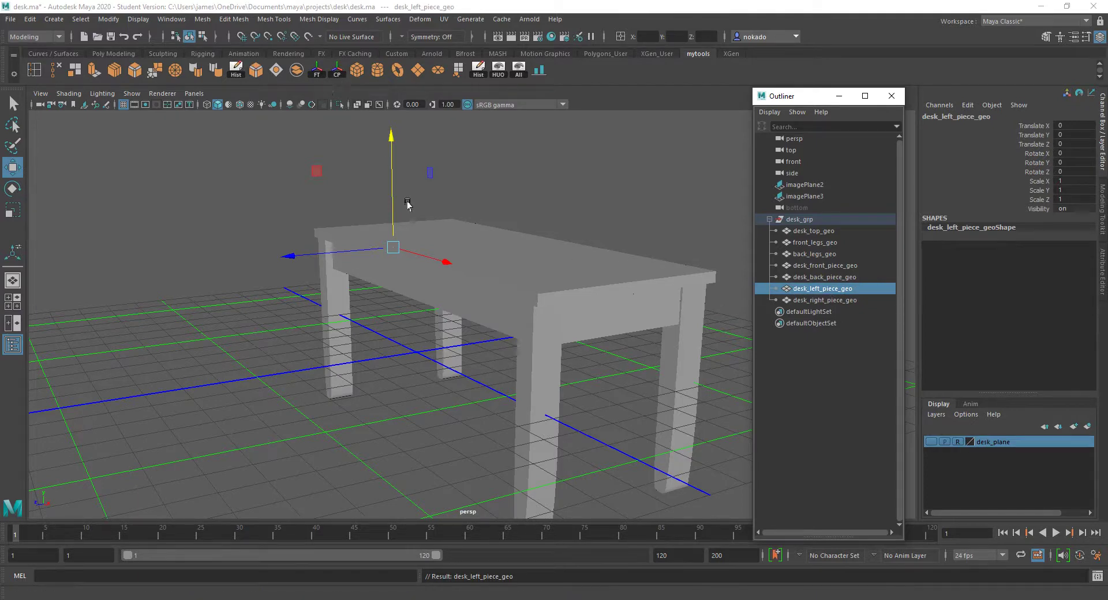
Check the desk top and the finished desk from the front, collapse desk_grp in the hierarchy and clear the selection.
left_click(499, 273)
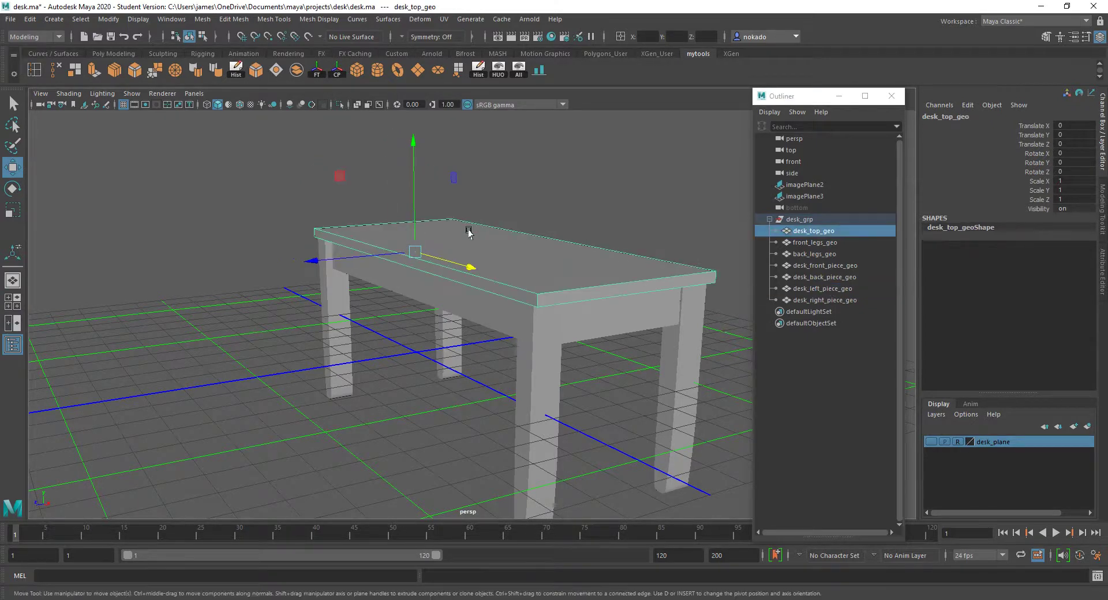
left_click_drag(468, 230, 430, 216, "alt")
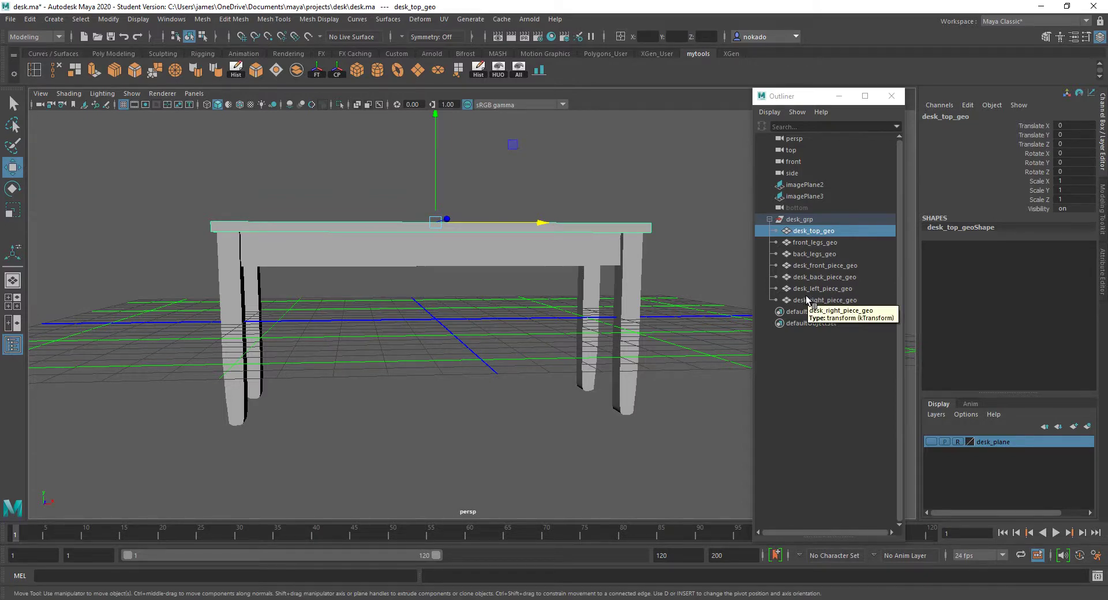
left_click(769, 219)
left_click(626, 190)
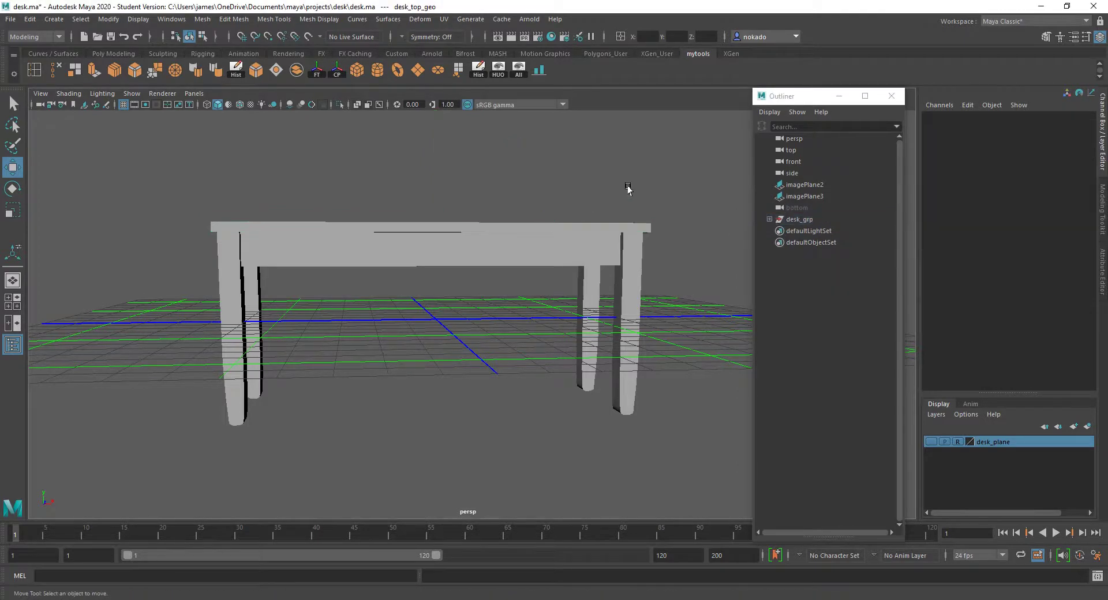